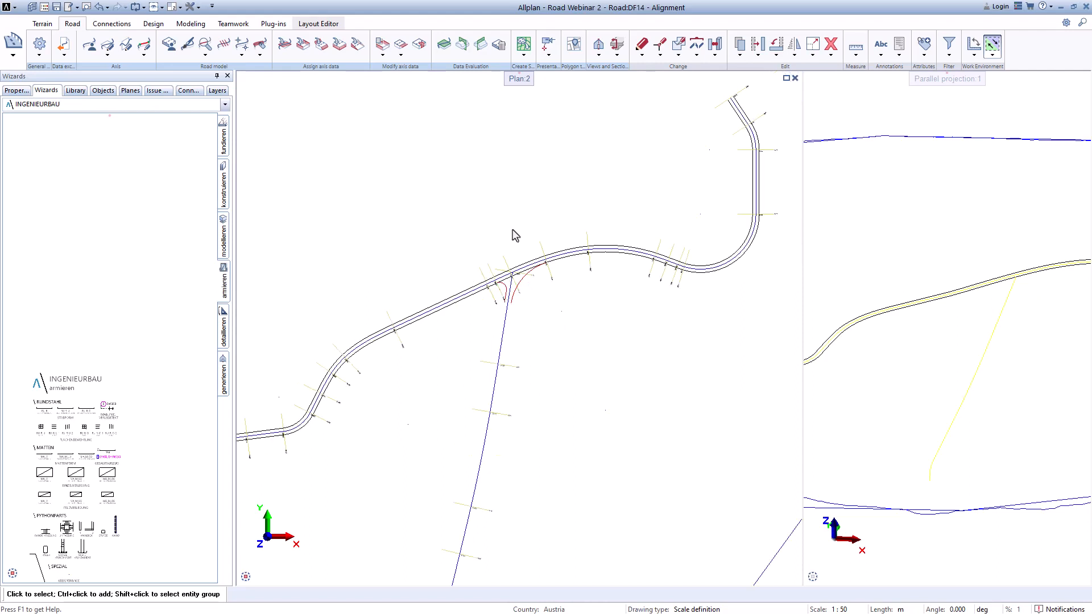
scroll(524, 335, down, 1)
Step: Start the Set superelevation command and choose Axis_6 as the axis to edit
middle_drag(523, 407, 518, 276)
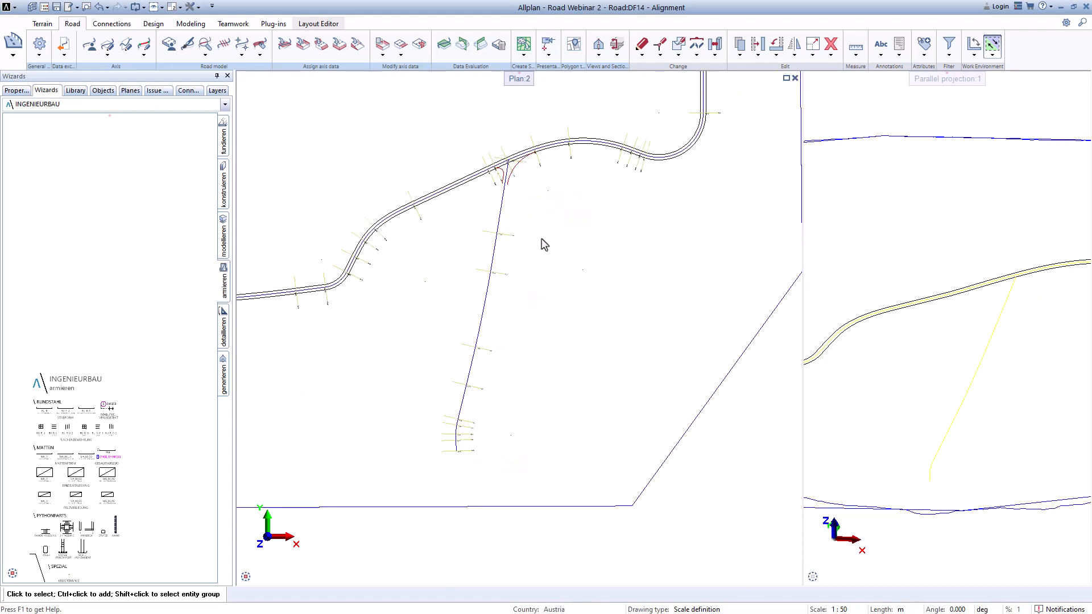
scroll(538, 193, up, 2)
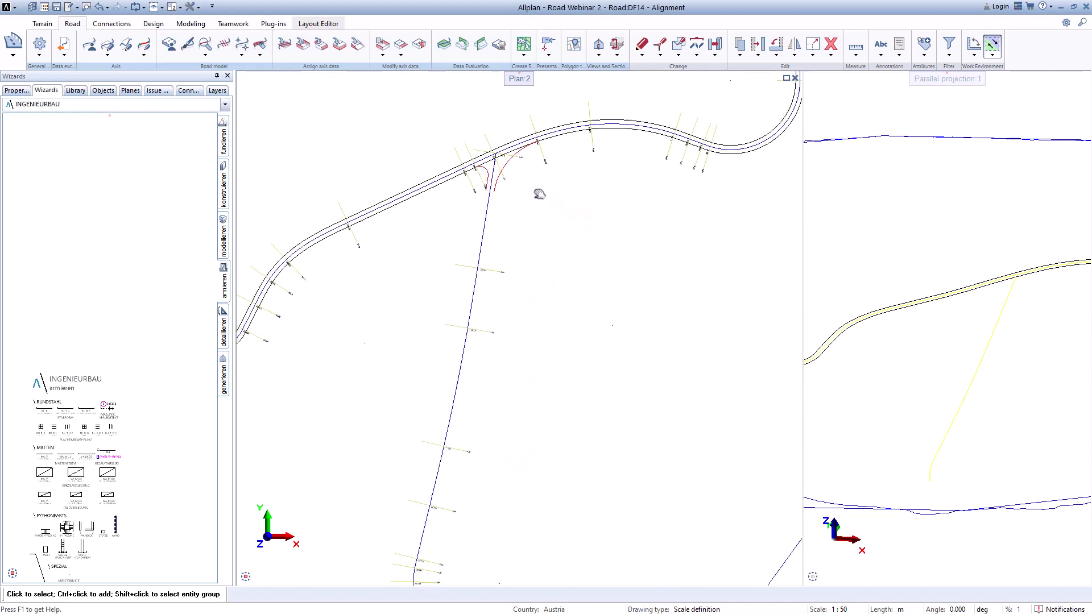
middle_drag(539, 193, 526, 312)
scroll(524, 307, down, 3)
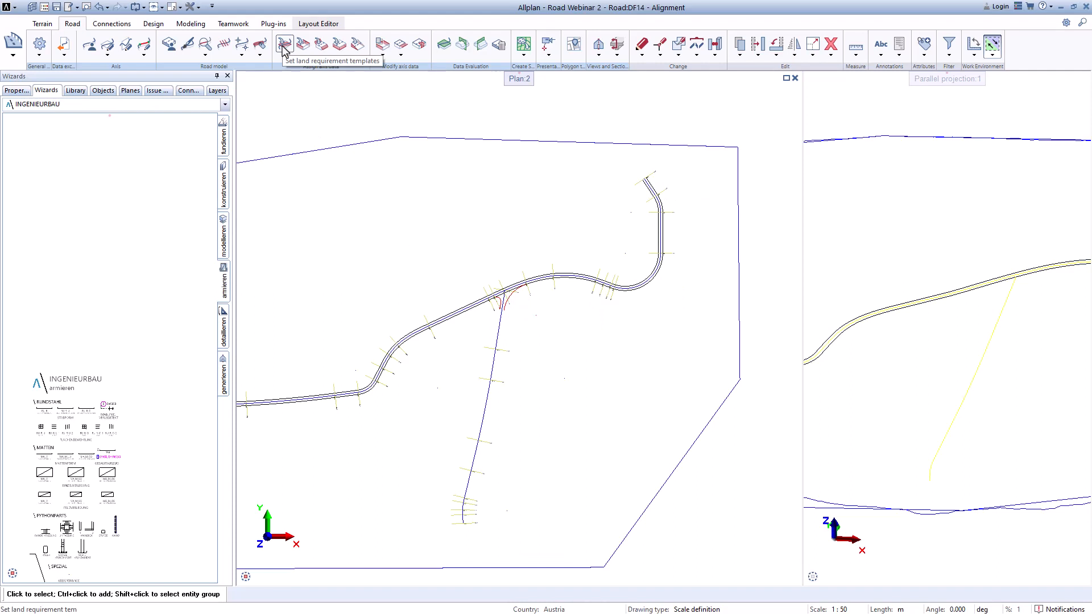
click(359, 50)
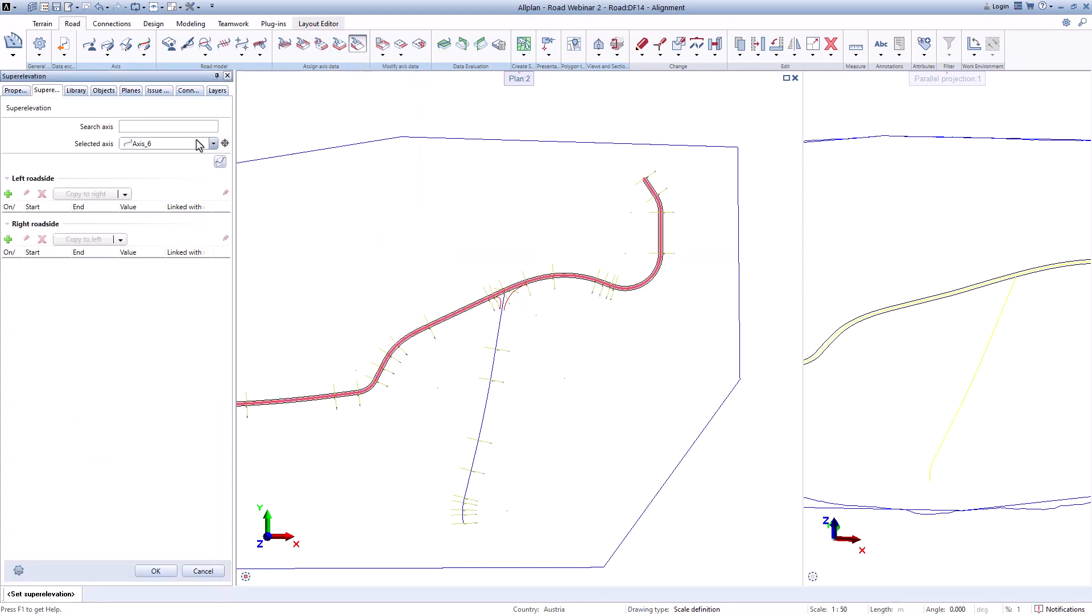
click(214, 144)
click(170, 163)
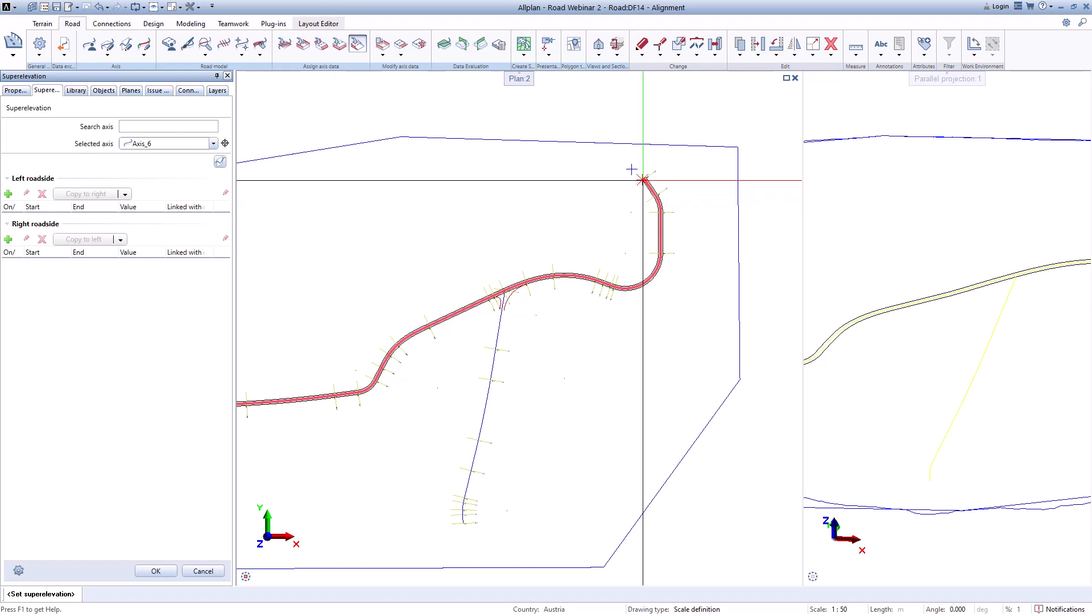
Step: Add a left-roadside superelevation segment on Axis_6 from the axis start to station 77.774
scroll(523, 389, down, 2)
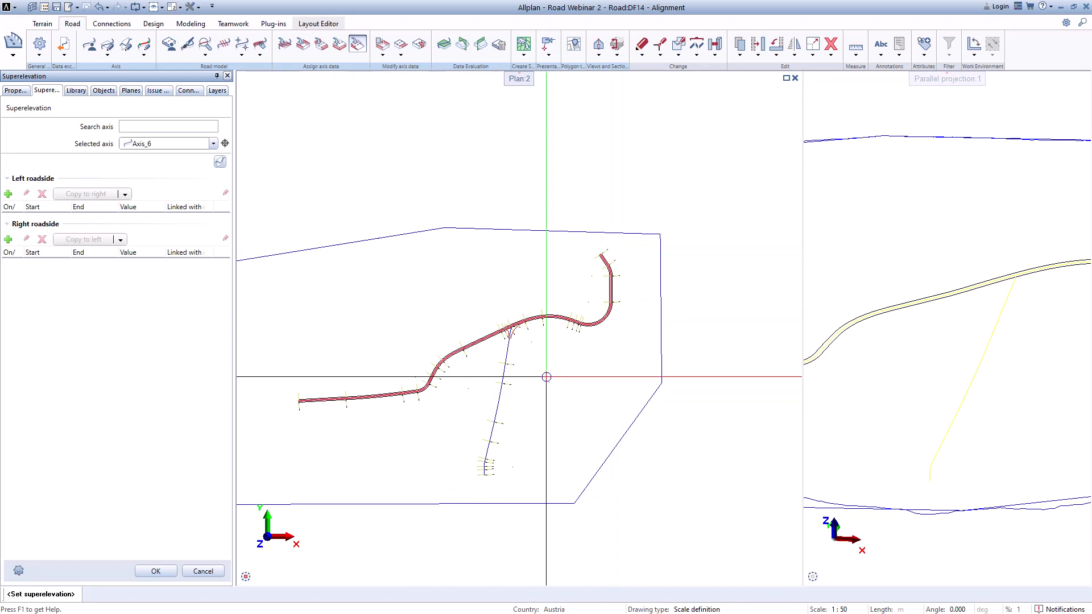
scroll(625, 326, up, 3)
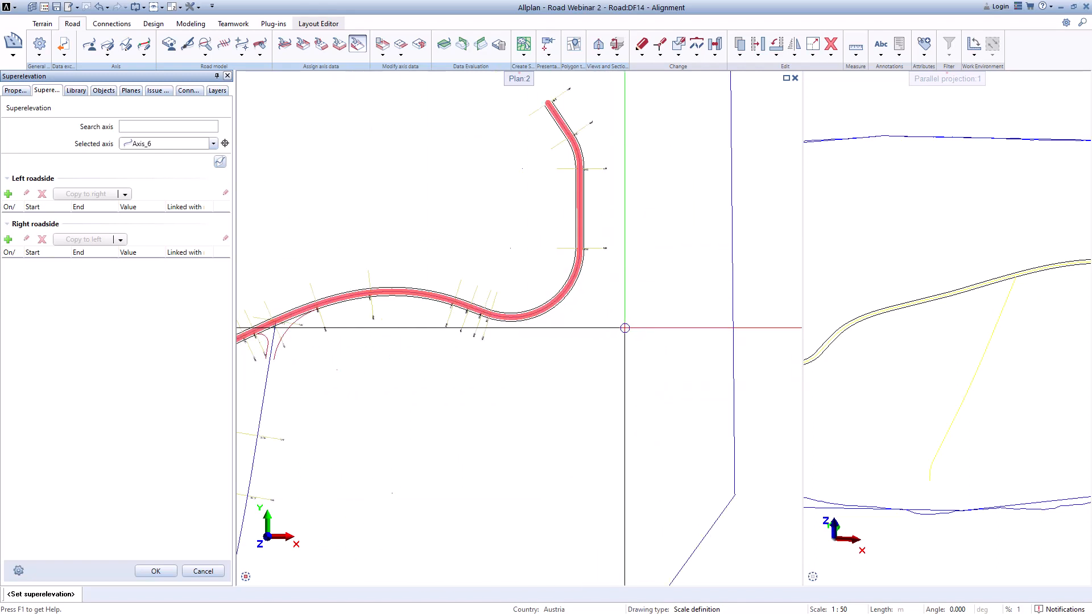
scroll(625, 327, down, 3)
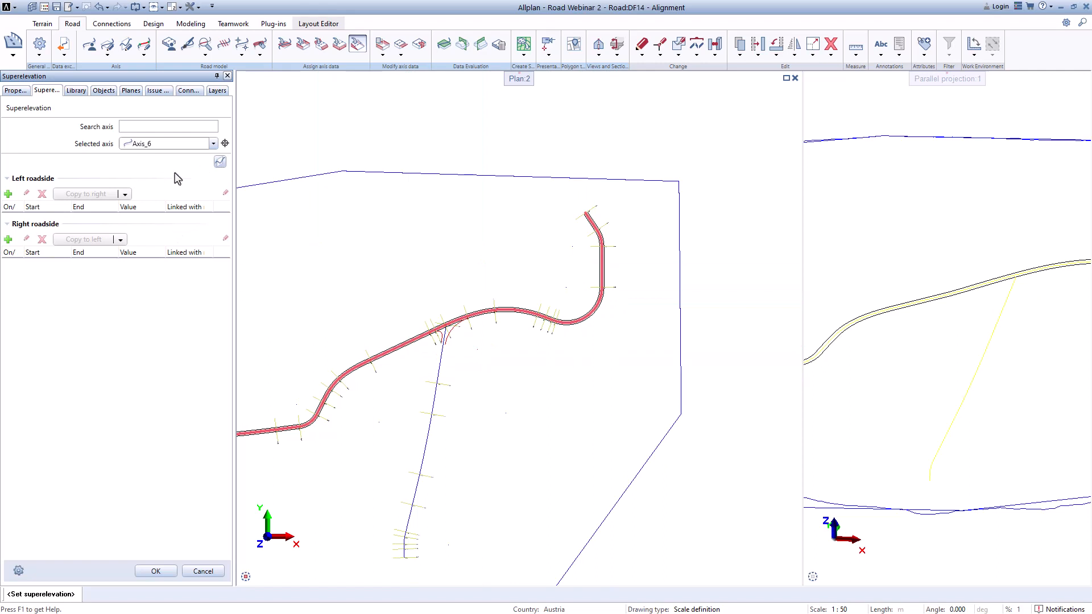
click(8, 195)
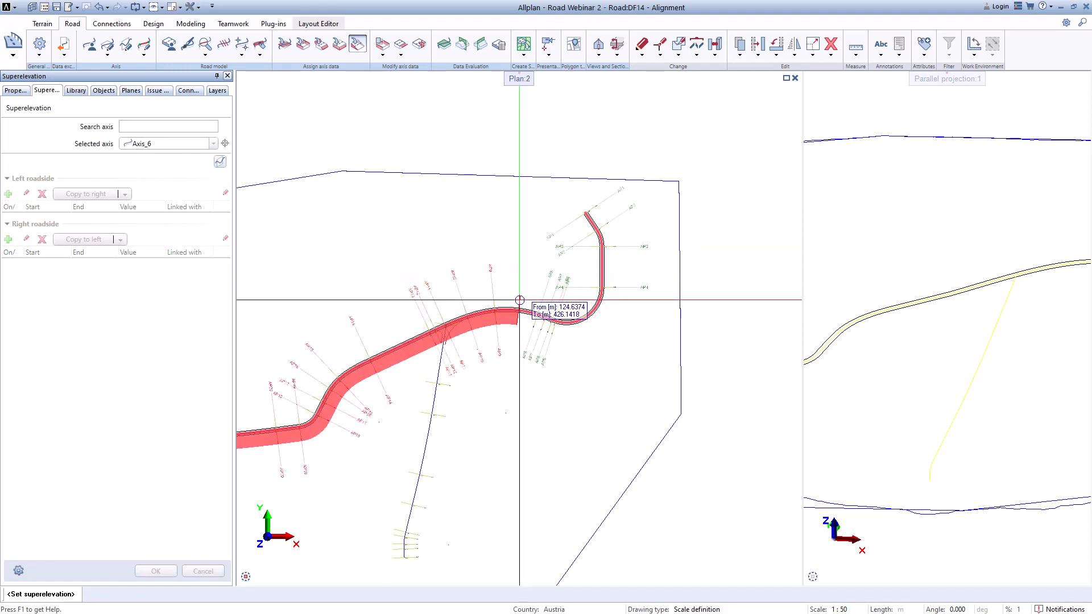
scroll(640, 214, up, 2)
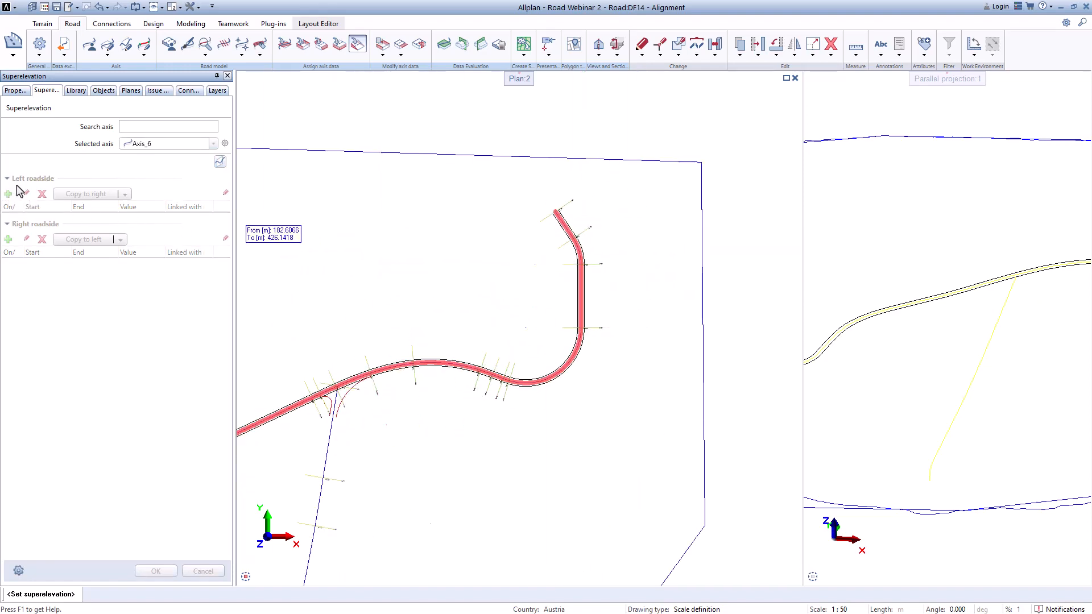
scroll(629, 237, up, 5)
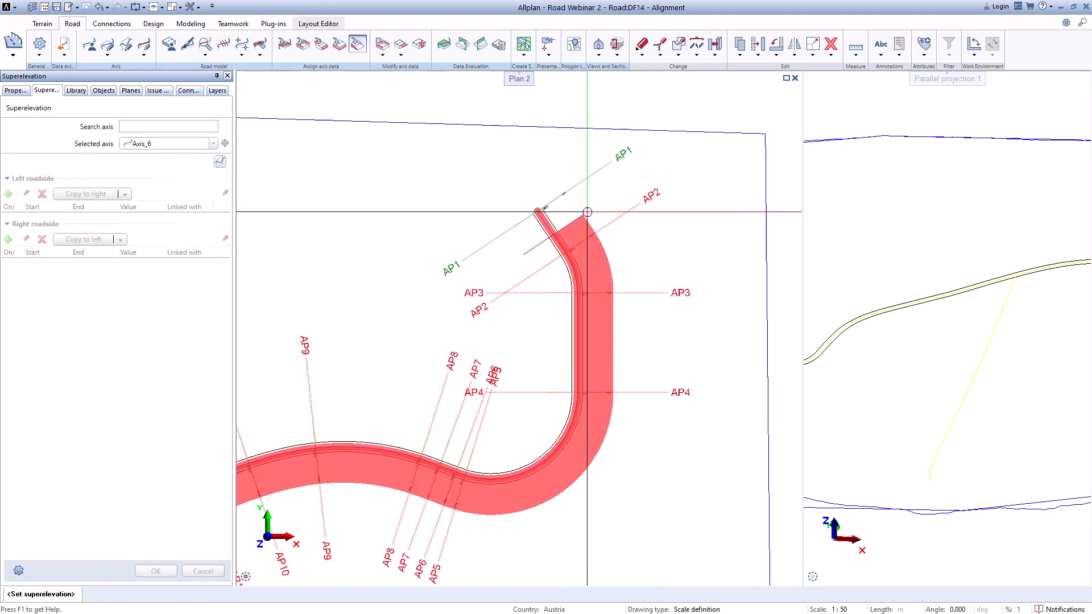
scroll(529, 205, up, 2)
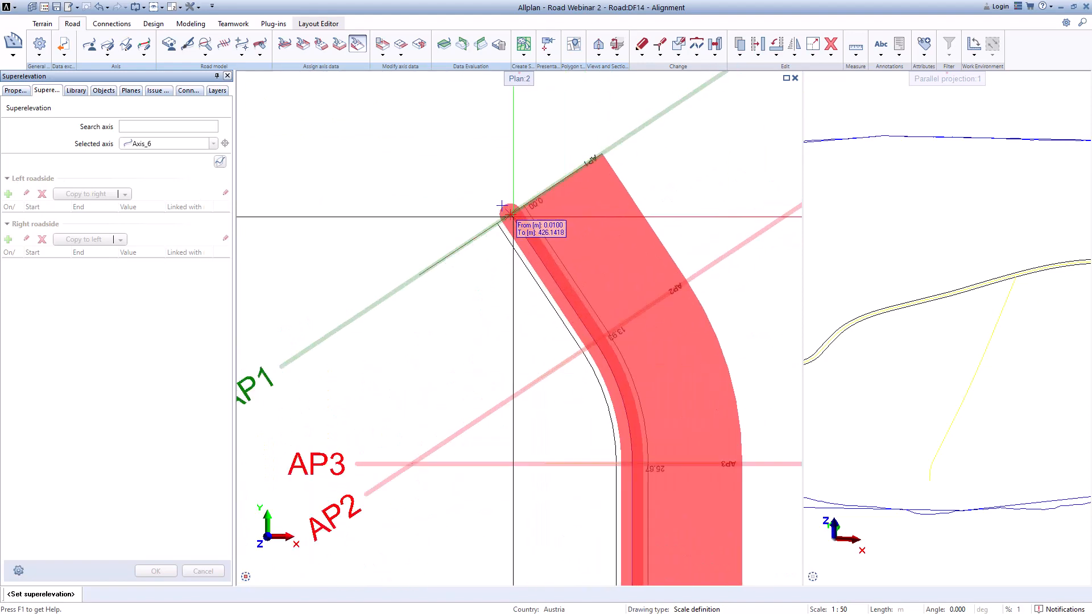
click(505, 212)
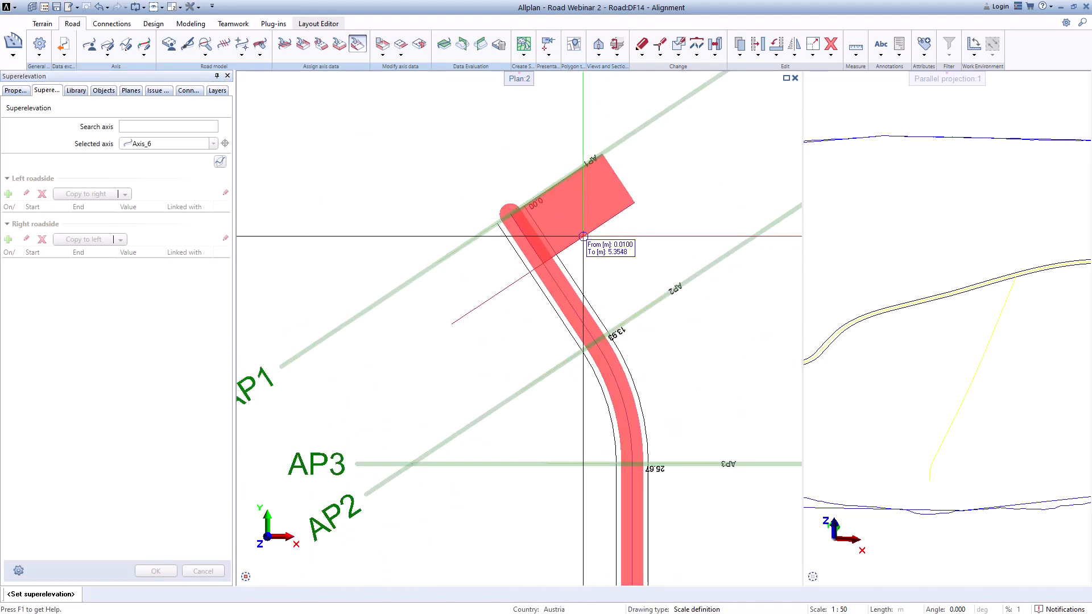
scroll(583, 236, down, 6)
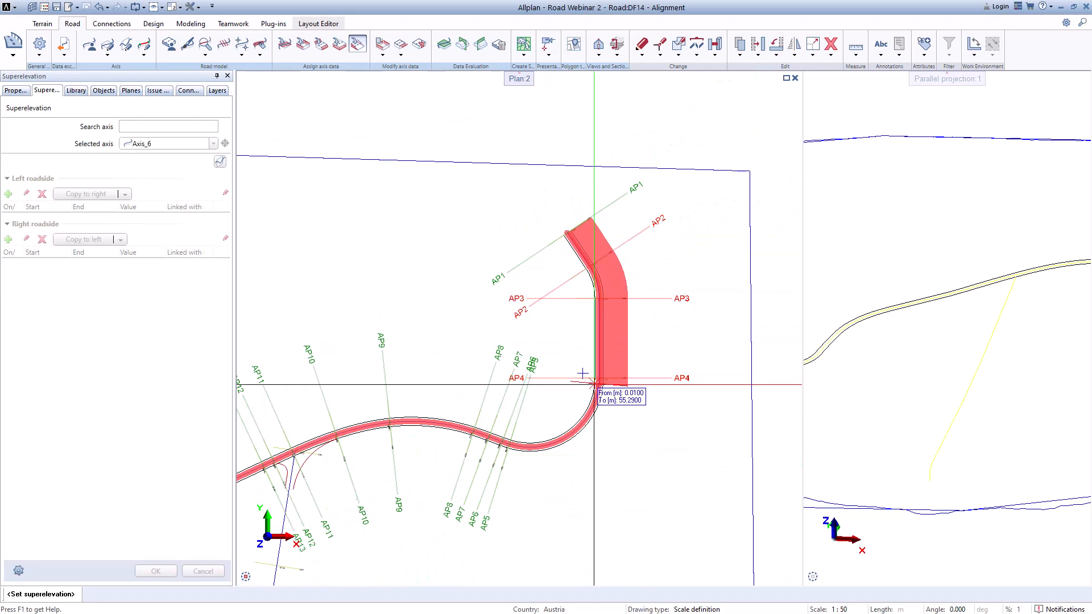
scroll(575, 439, up, 2)
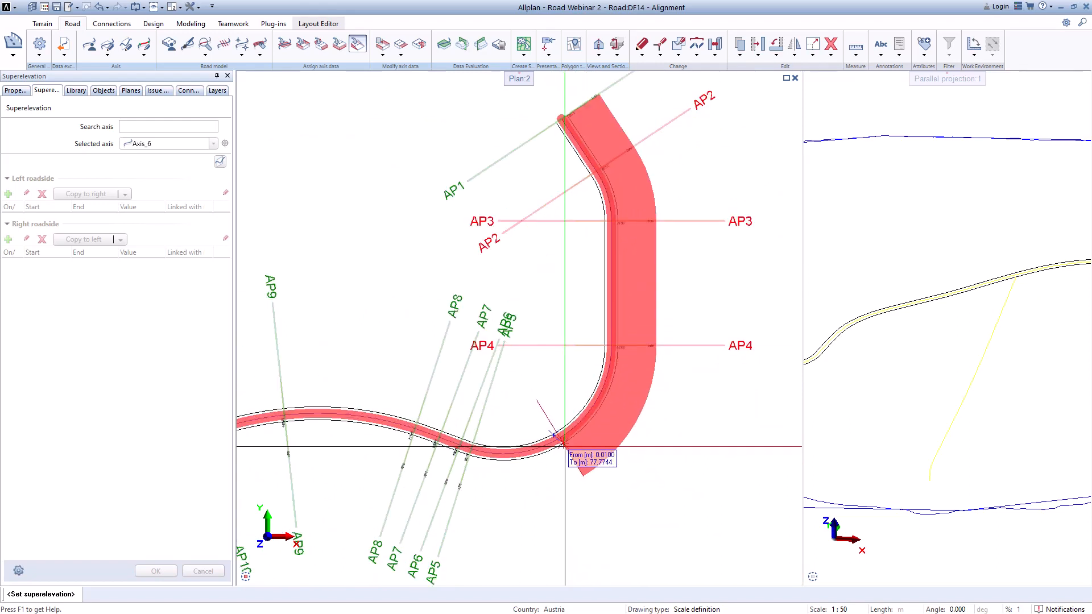
click(565, 447)
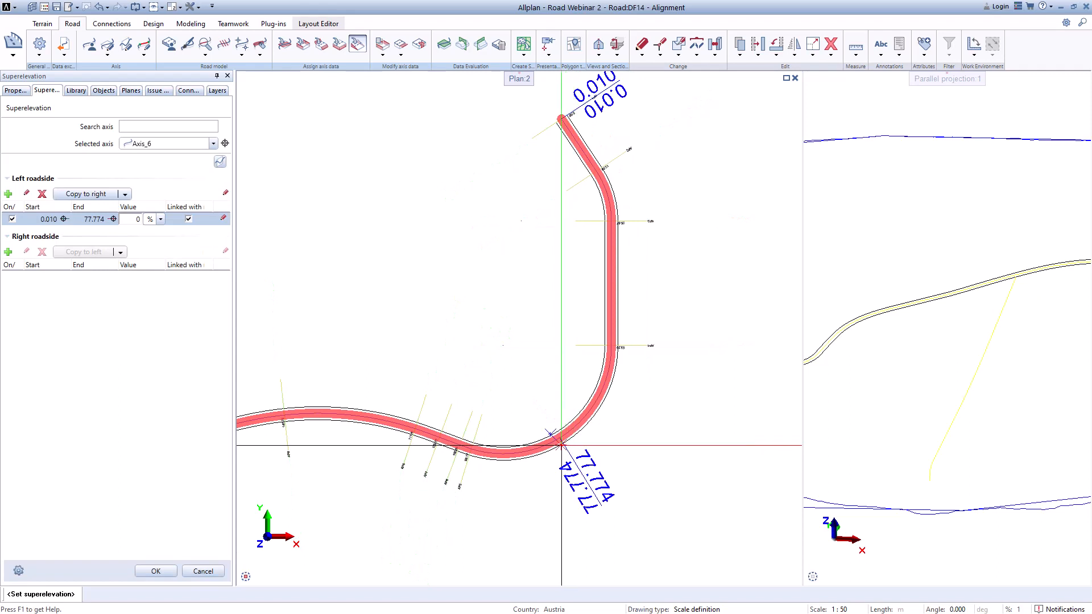
Step: Re-pick the left segment's end at station 105.896 and set its start to 0
click(113, 220)
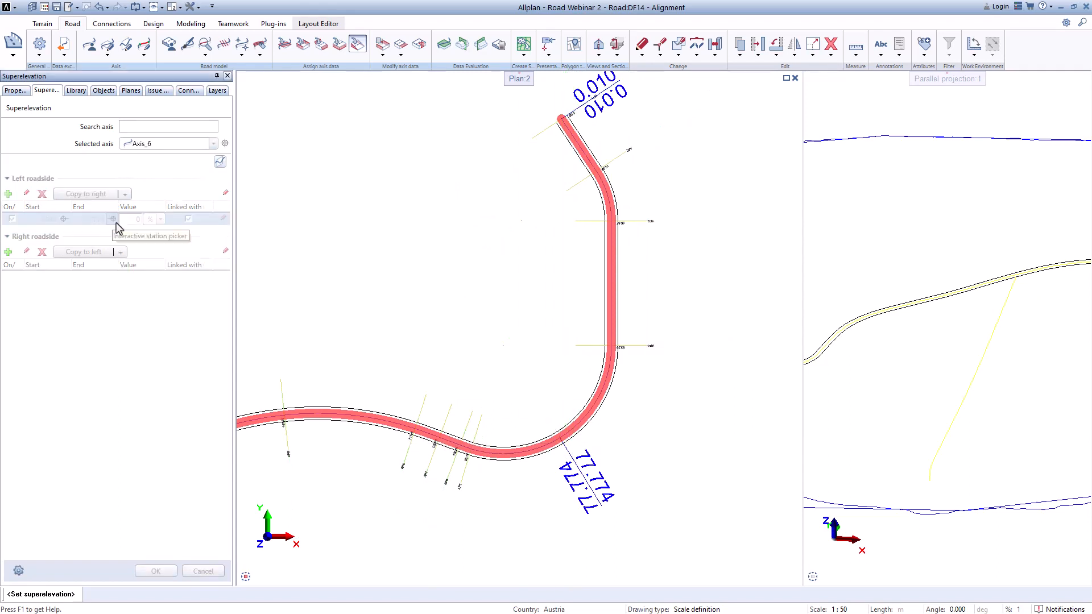
click(432, 446)
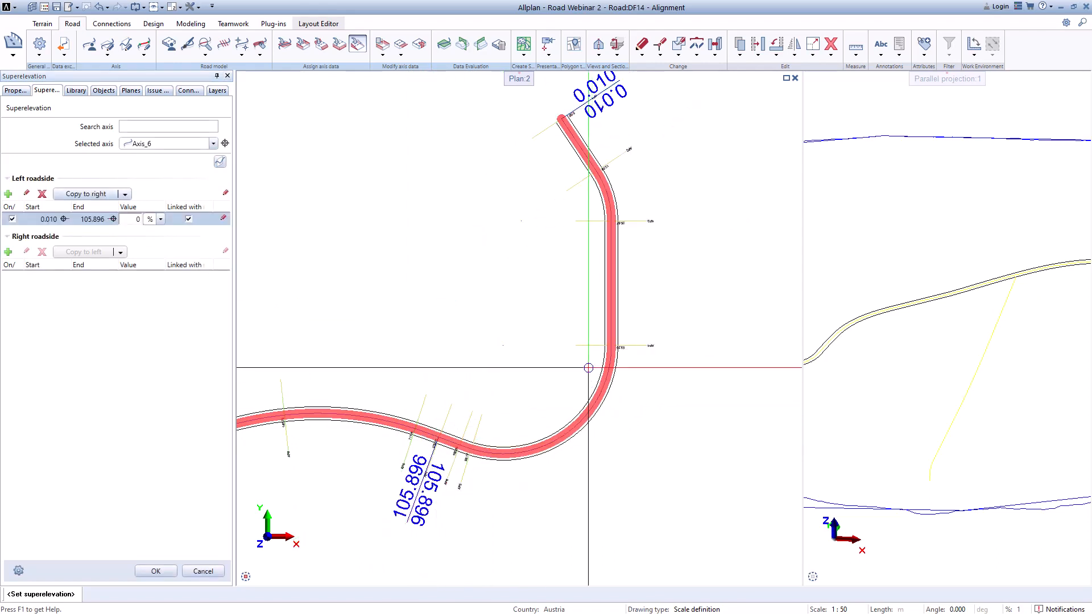
scroll(589, 368, down, 2)
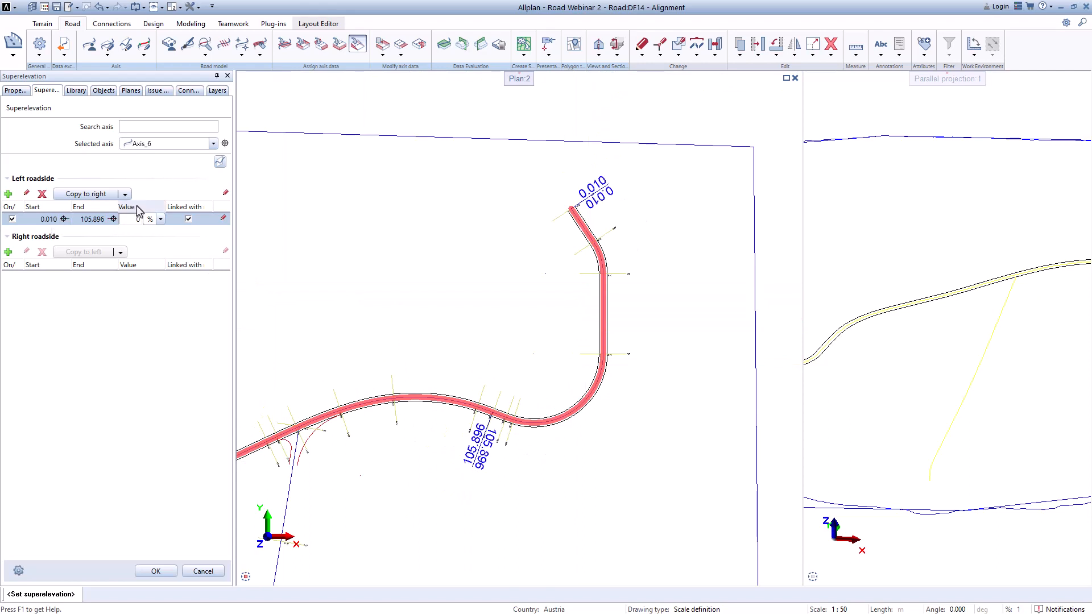
click(48, 221)
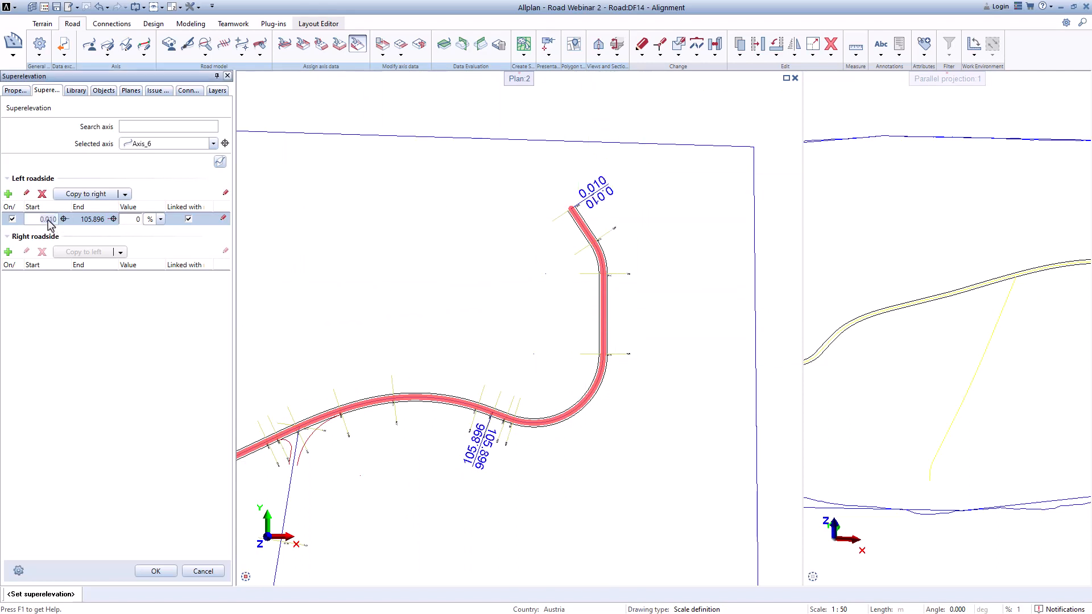
text(0)
click(65, 222)
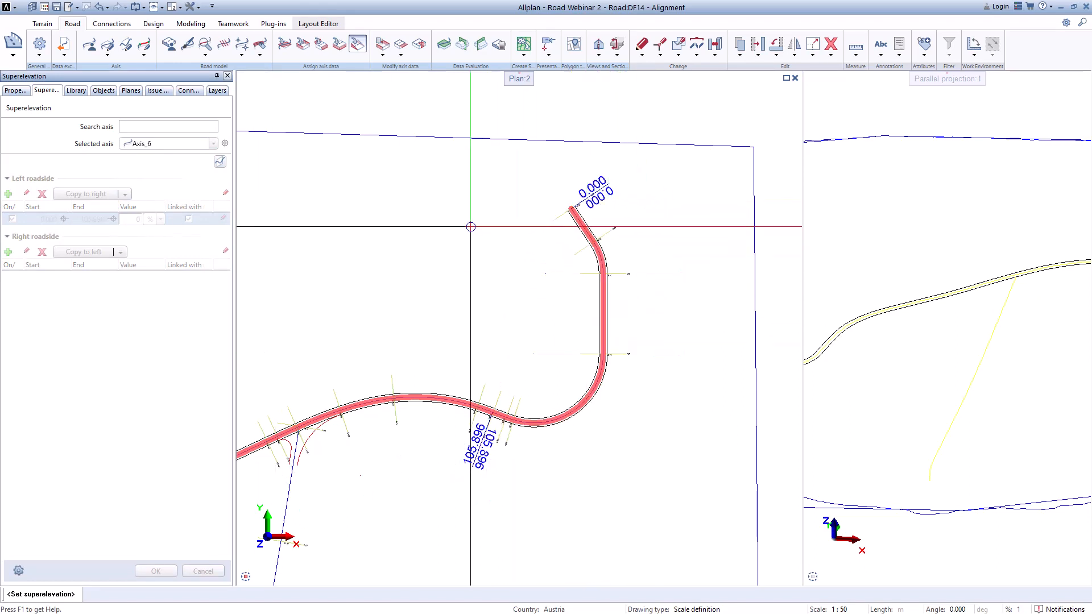
key(Escape)
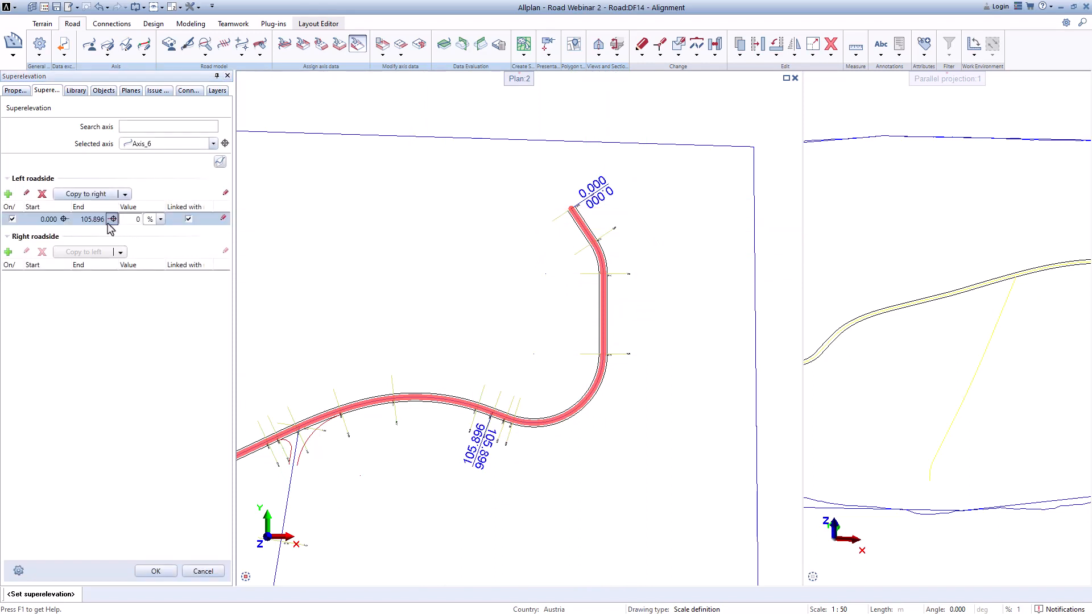
Step: Set the left segment's superelevation value to 2.5 %
click(136, 220)
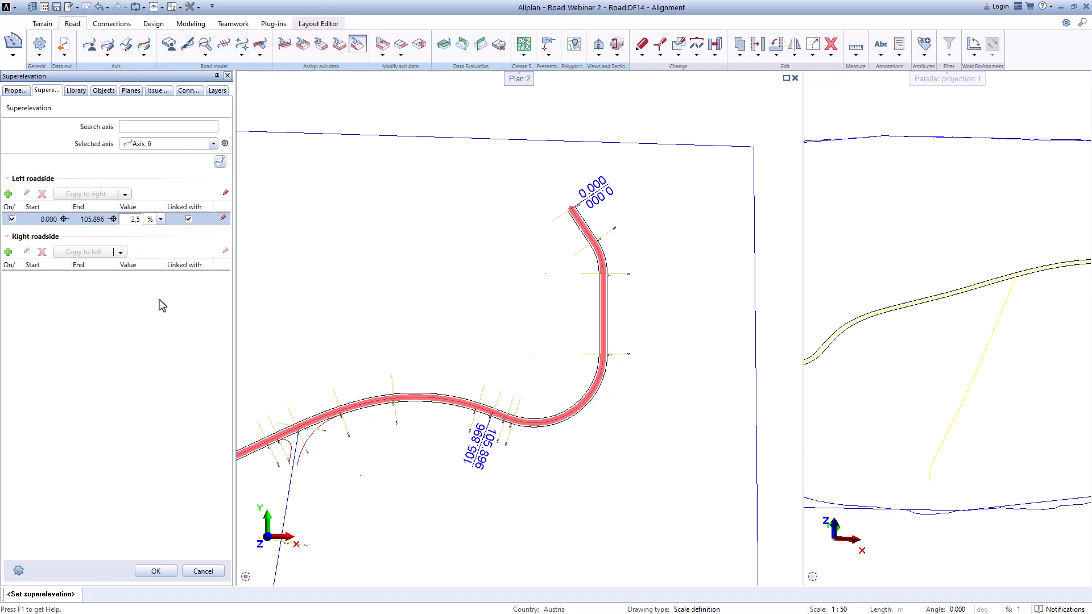
click(118, 303)
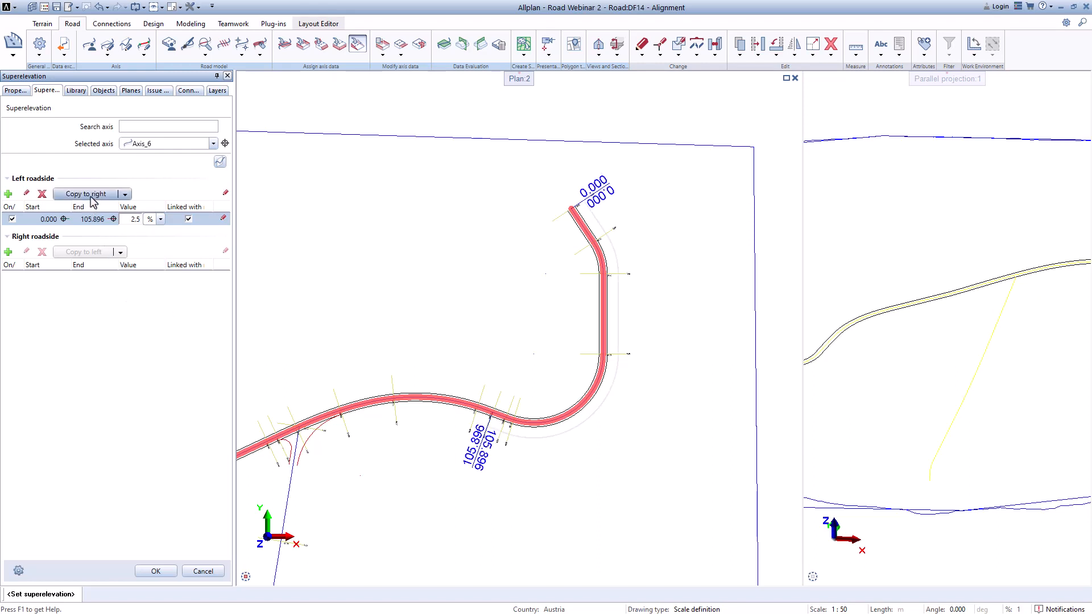
Step: Copy the left segment to the right roadside and set the right value to -2.5 %
click(91, 194)
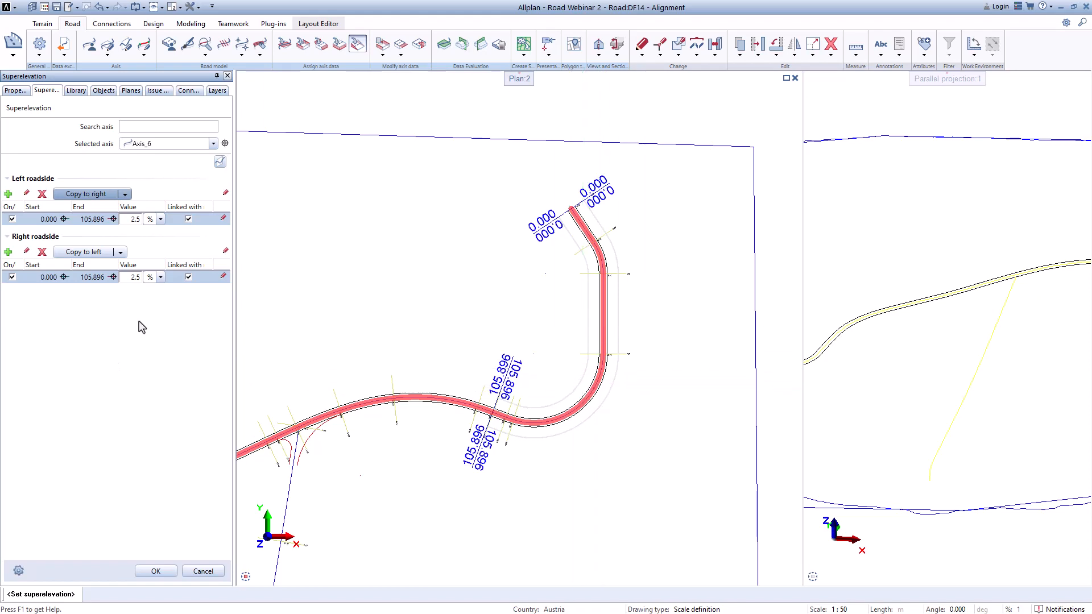
click(134, 278)
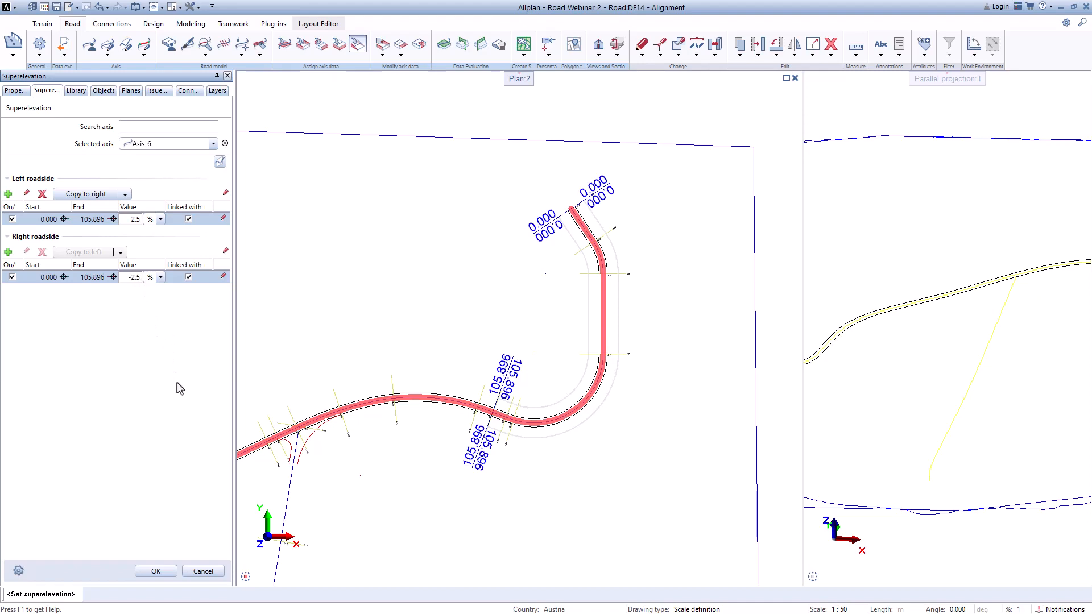
Step: Add a second left-roadside segment ending at station 272.095 after the curve
click(8, 194)
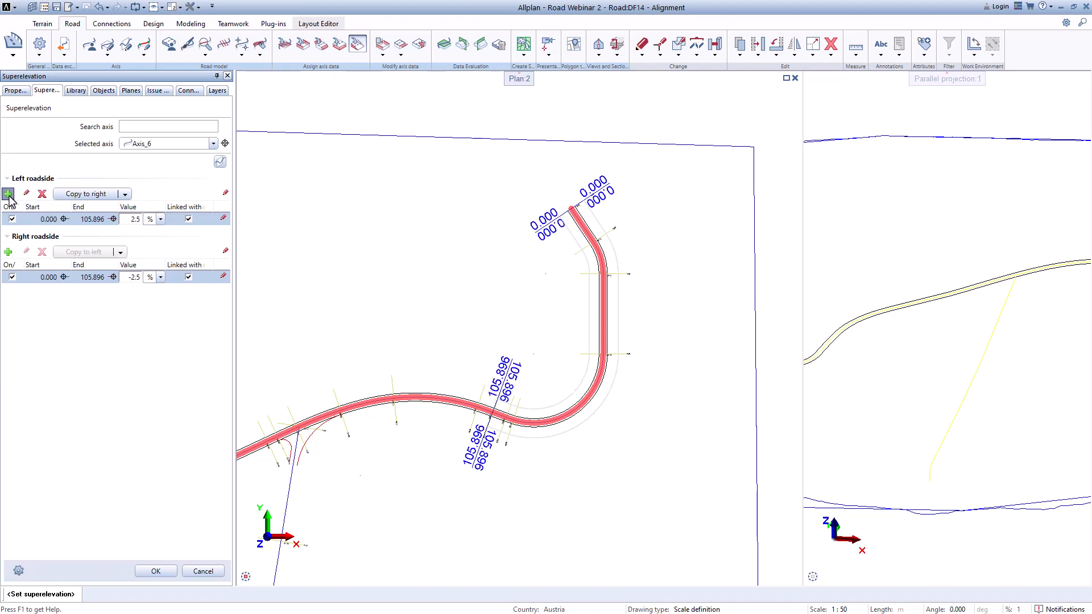
scroll(483, 455, up, 5)
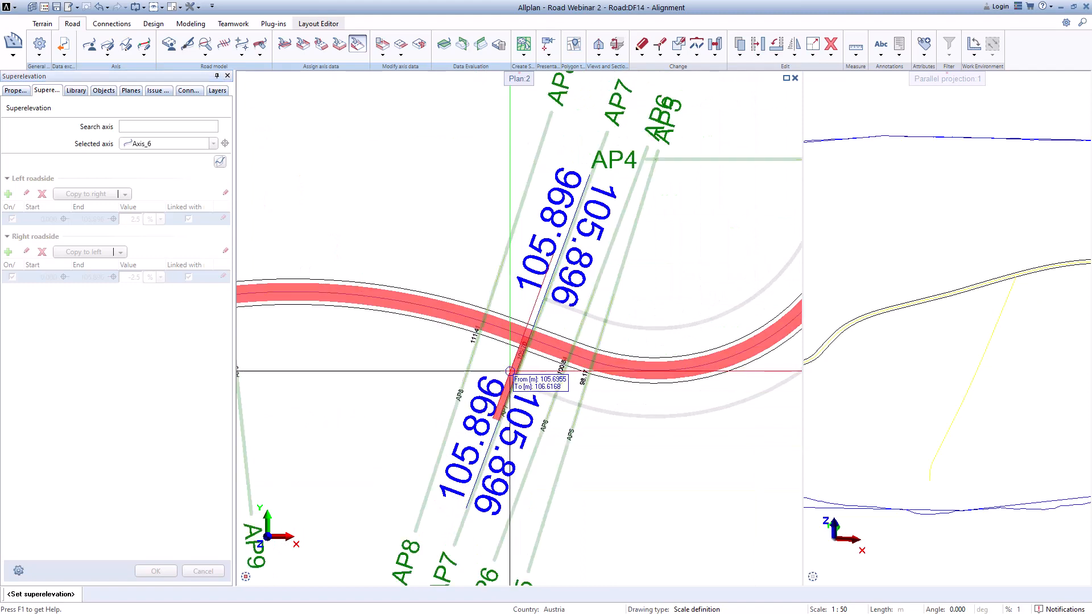
scroll(489, 369, down, 4)
scroll(398, 443, down, 2)
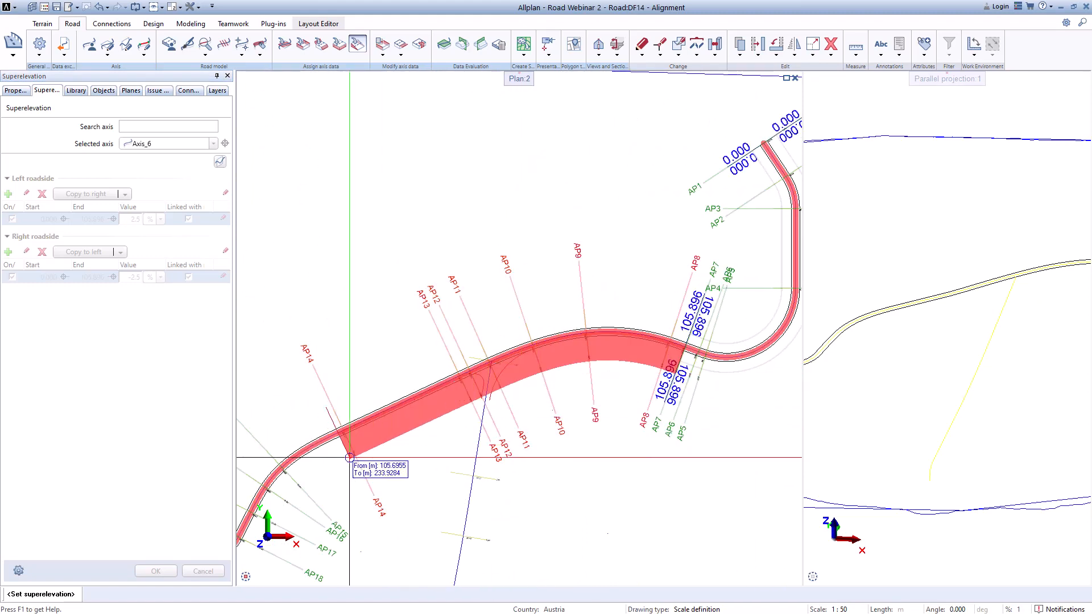
scroll(348, 460, up, 4)
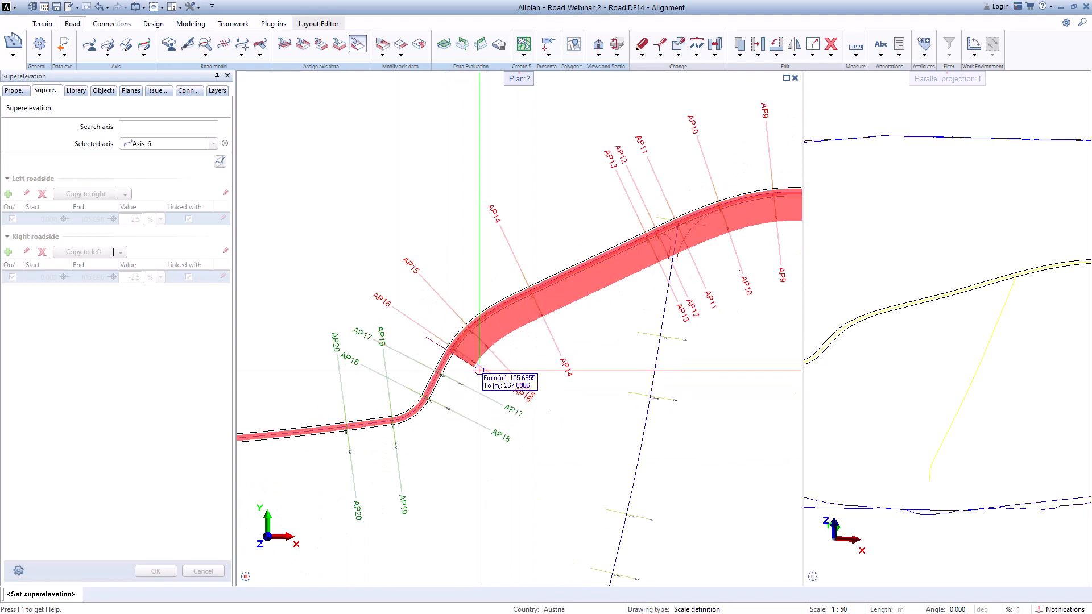
scroll(475, 370, up, 2)
scroll(475, 371, up, 1)
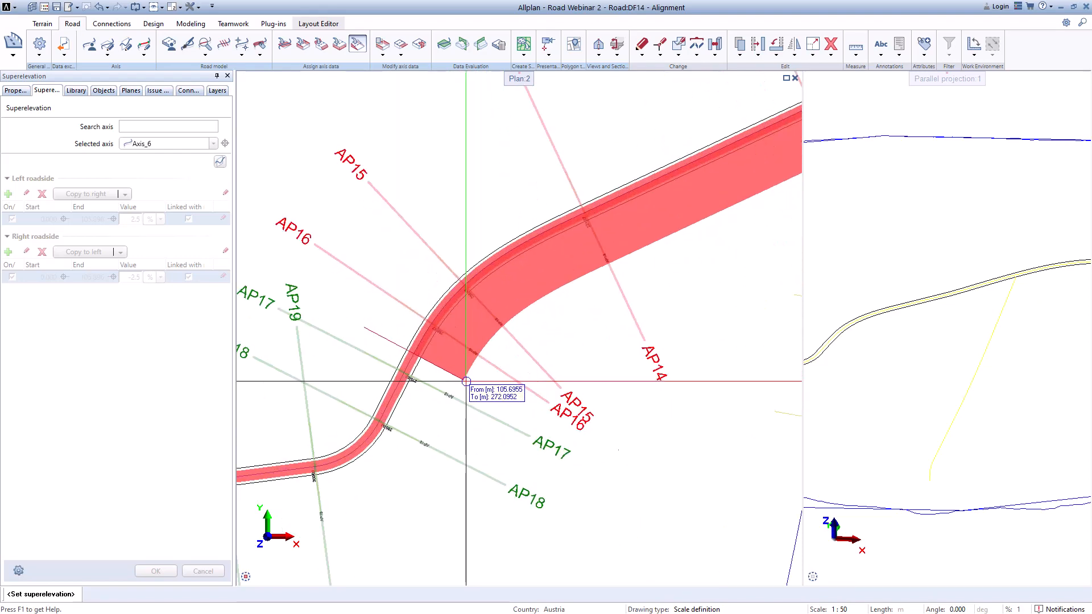
click(466, 381)
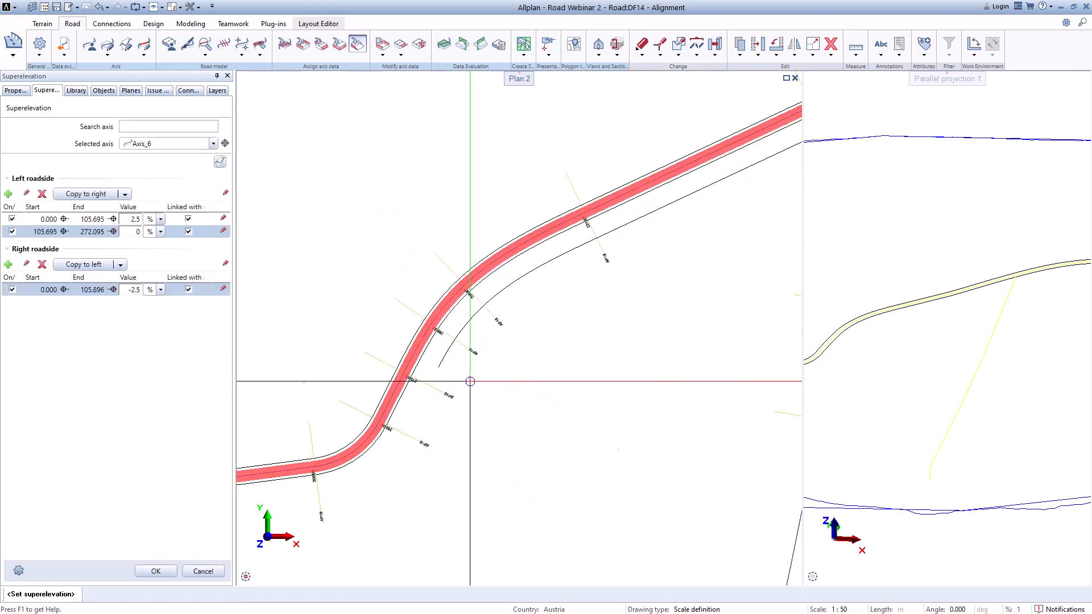
Step: Set the second left segment to -2.5 % and copy the left segments to the right roadside
click(139, 234)
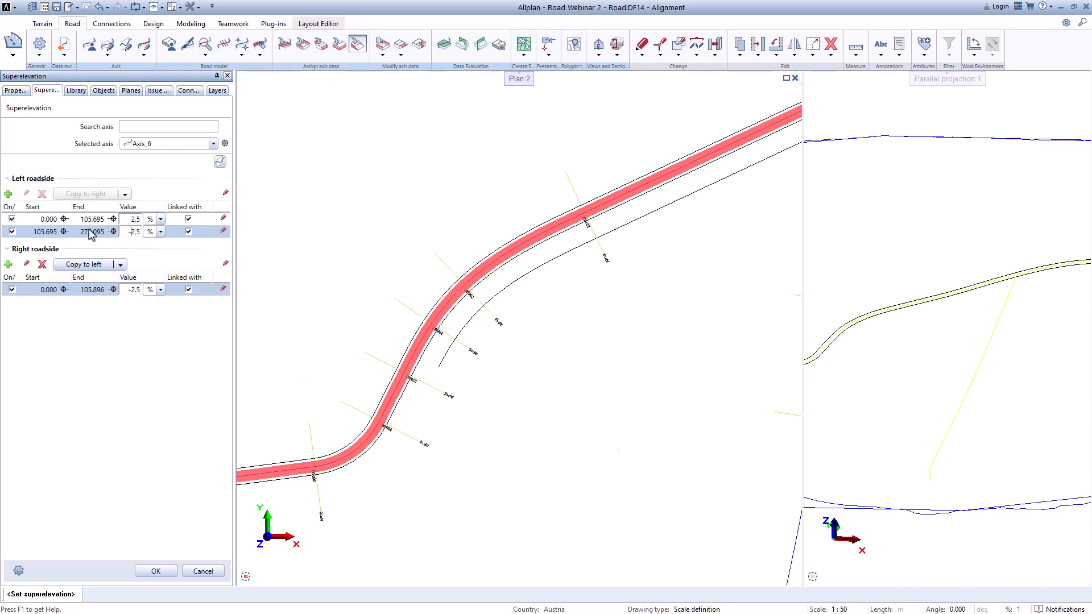
click(113, 248)
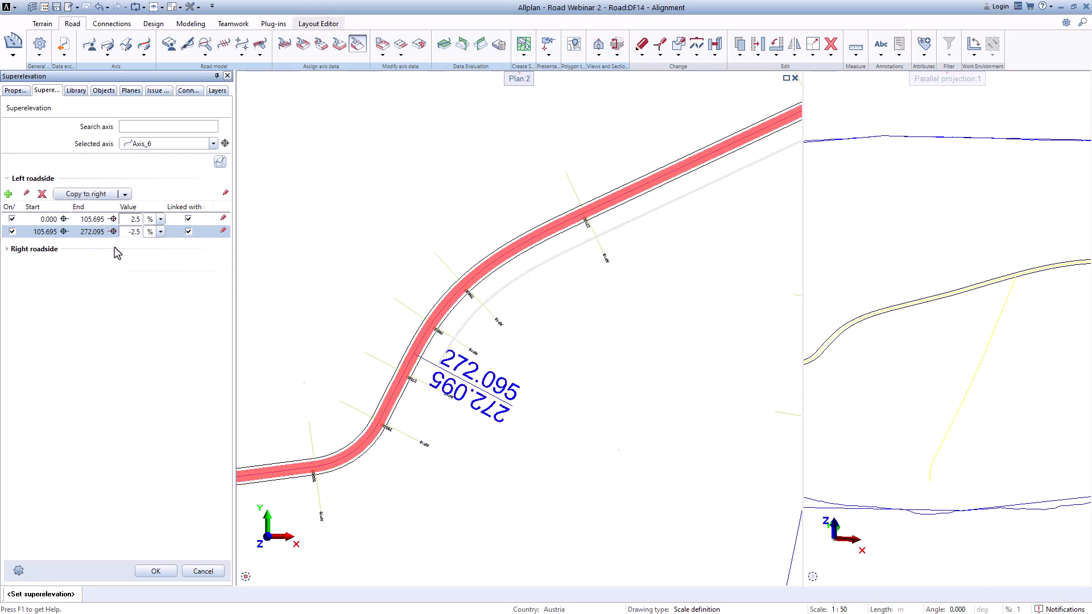
click(87, 194)
click(7, 250)
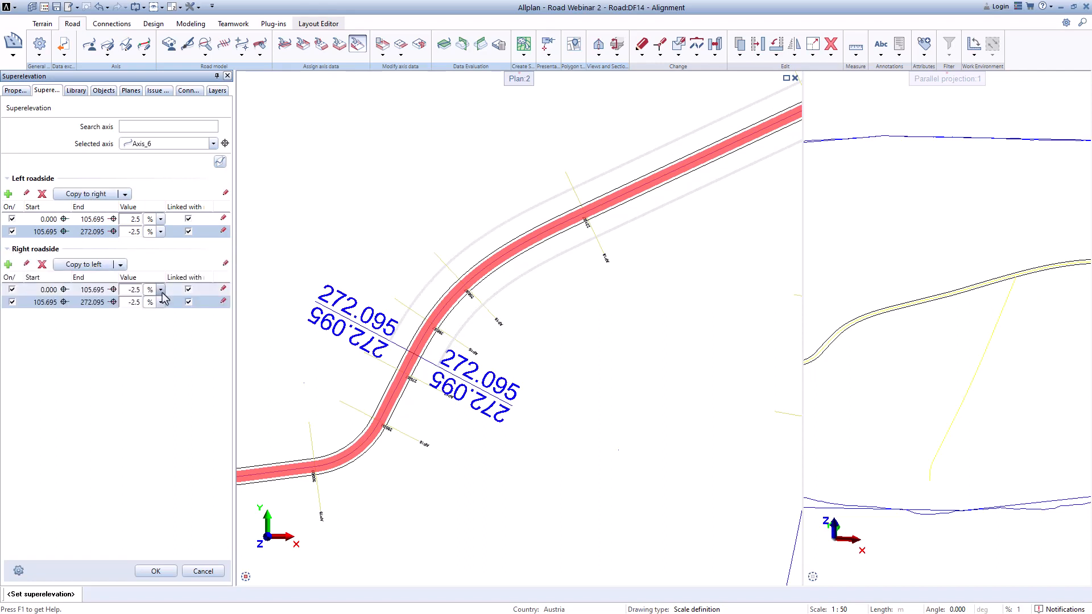
Step: Set the second right segment to 2.5 % and add a third left-roadside segment running to the axis end at station 426.142
click(131, 303)
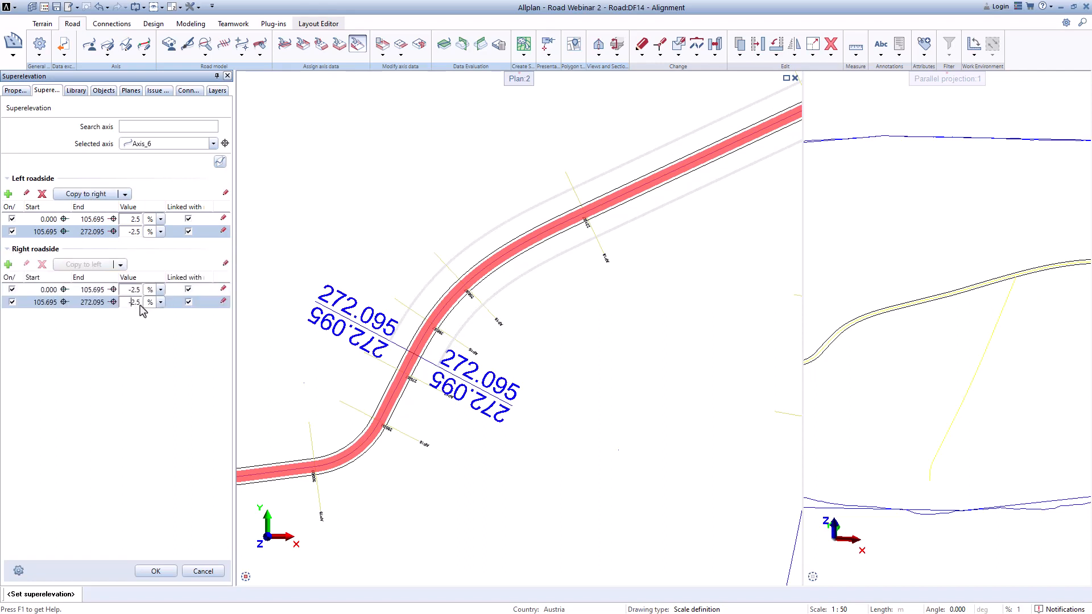
click(7, 194)
scroll(444, 348, up, 2)
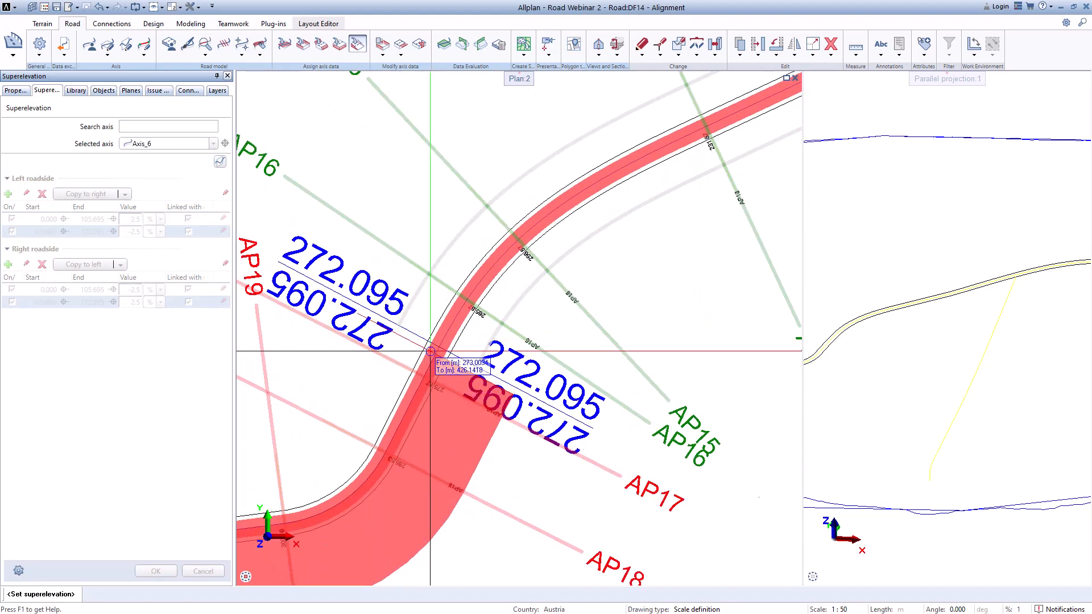
scroll(443, 348, down, 5)
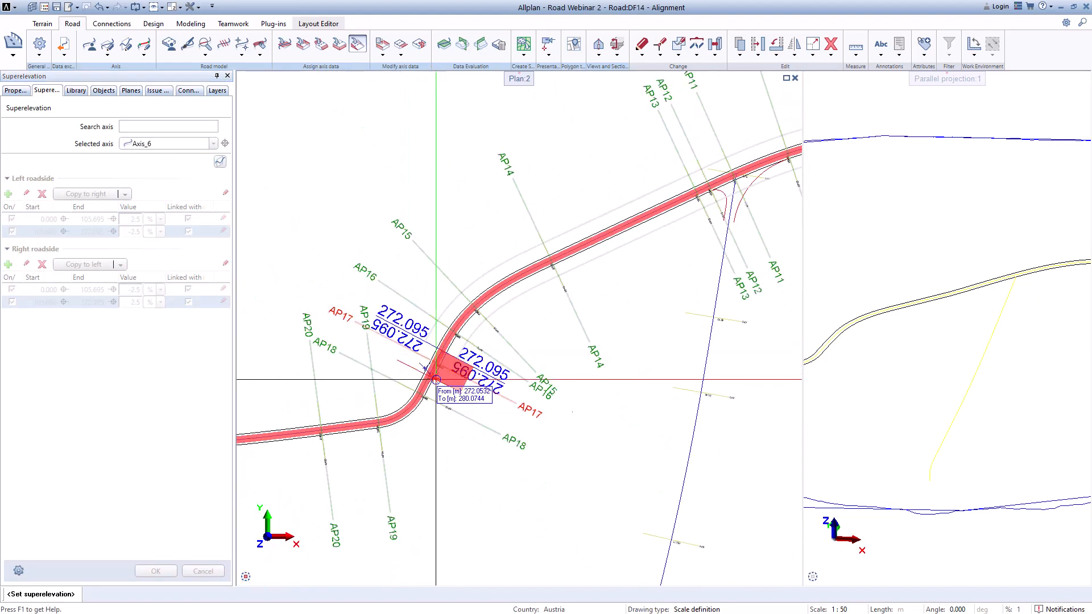
middle_drag(444, 358, 641, 359)
scroll(443, 375, up, 6)
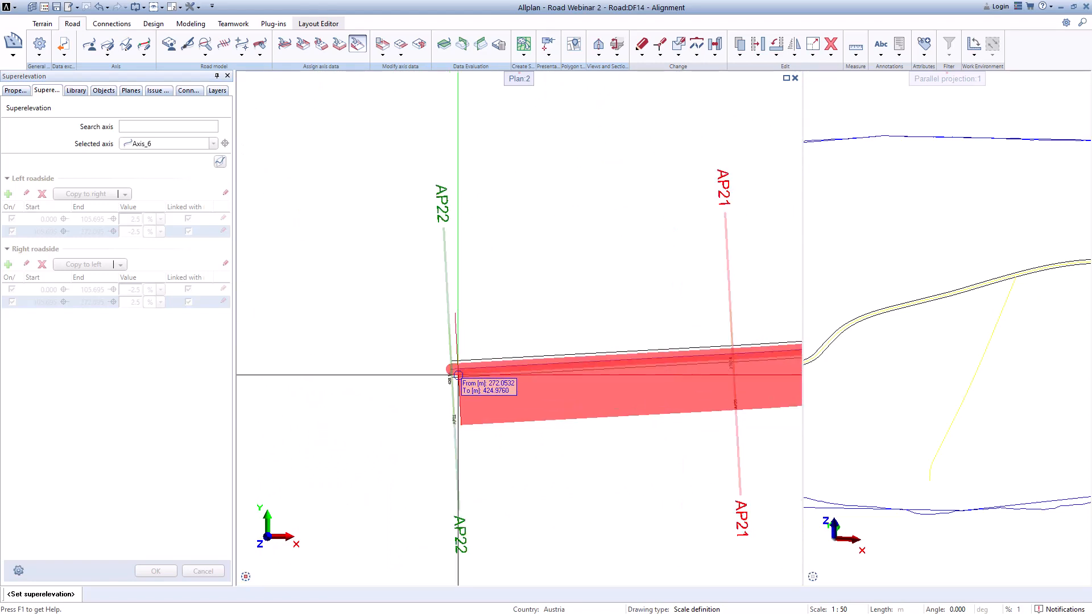
click(438, 381)
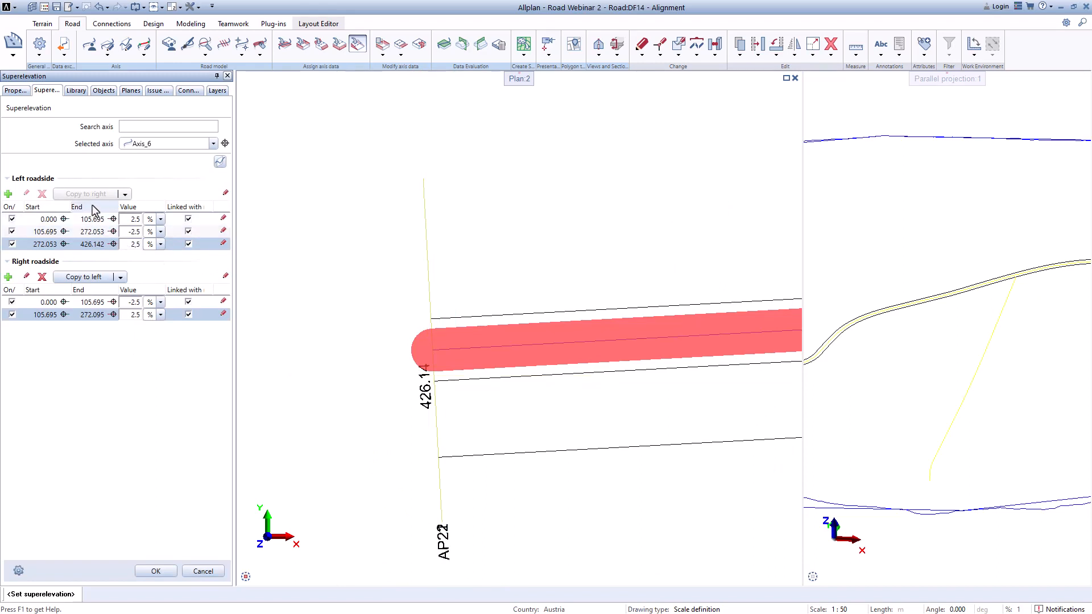
Step: Copy the third left segment to the right roadside and set its value to -2.5 %
click(133, 265)
click(90, 196)
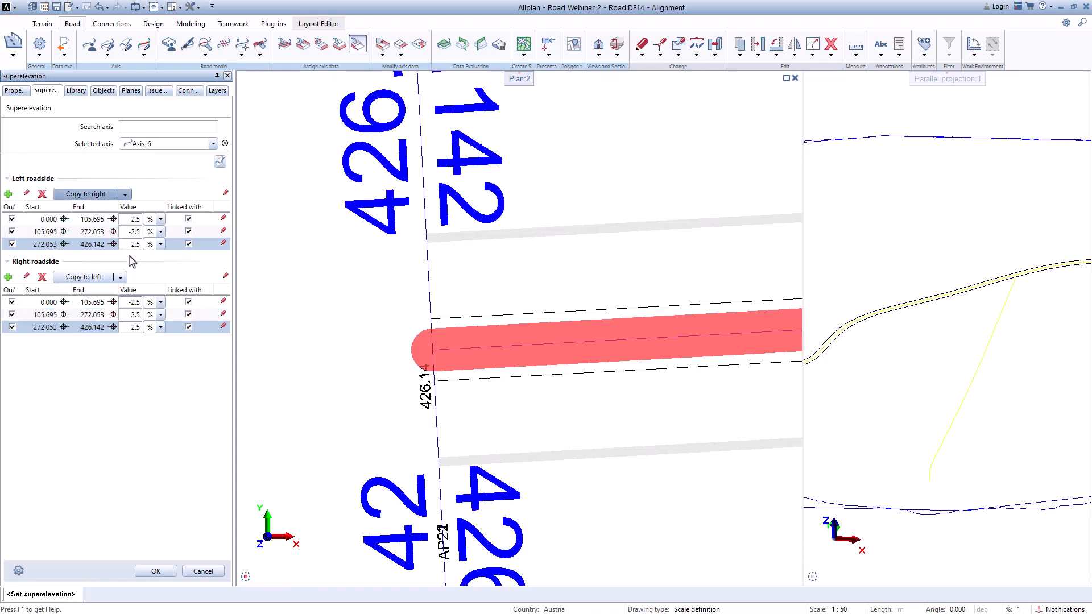
click(130, 328)
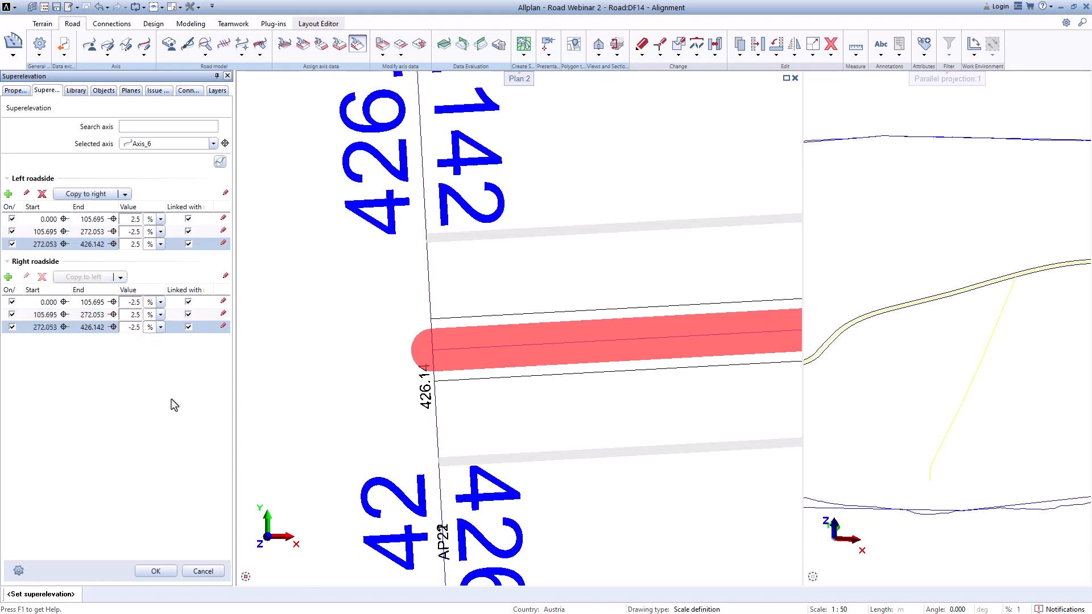
text(-)
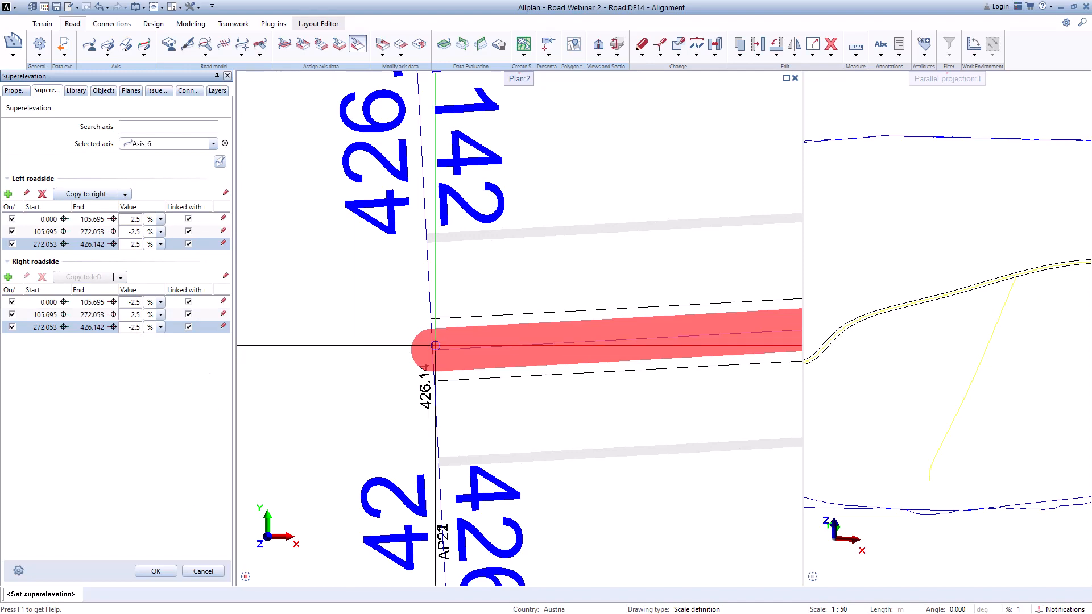
Step: Review the road along Axis_6 and the superelevation properties of the third right segment
scroll(370, 349, down, 5)
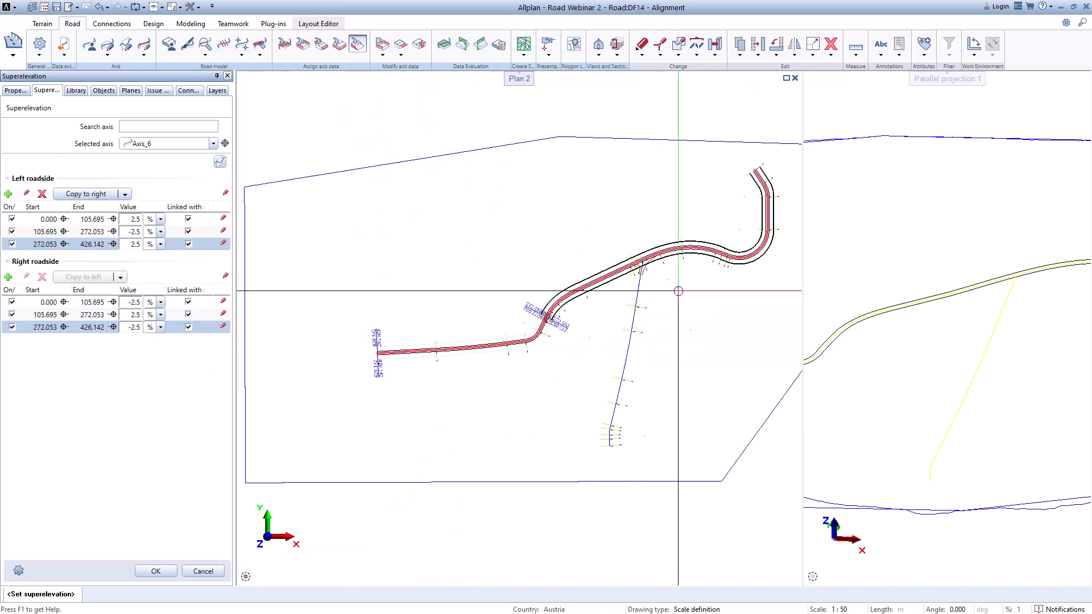
scroll(739, 250, up, 3)
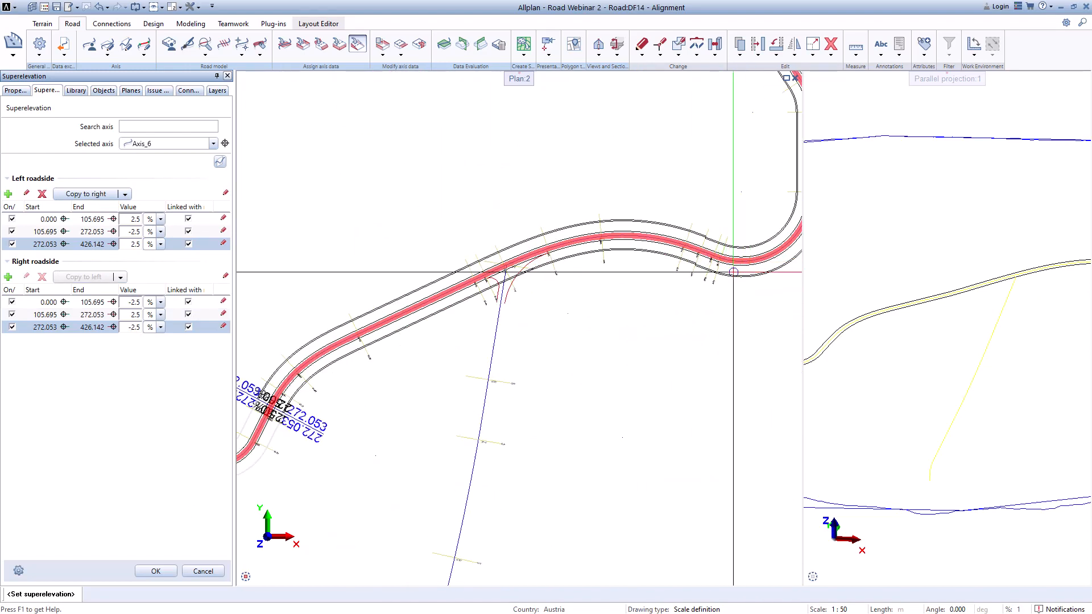
scroll(717, 267, down, 2)
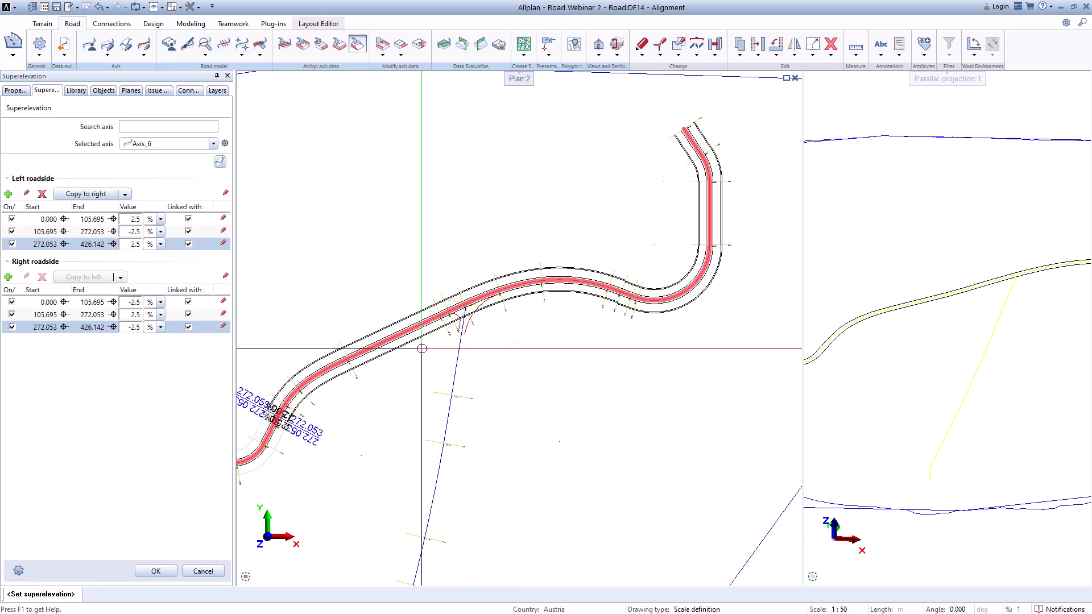
scroll(413, 346, down, 1)
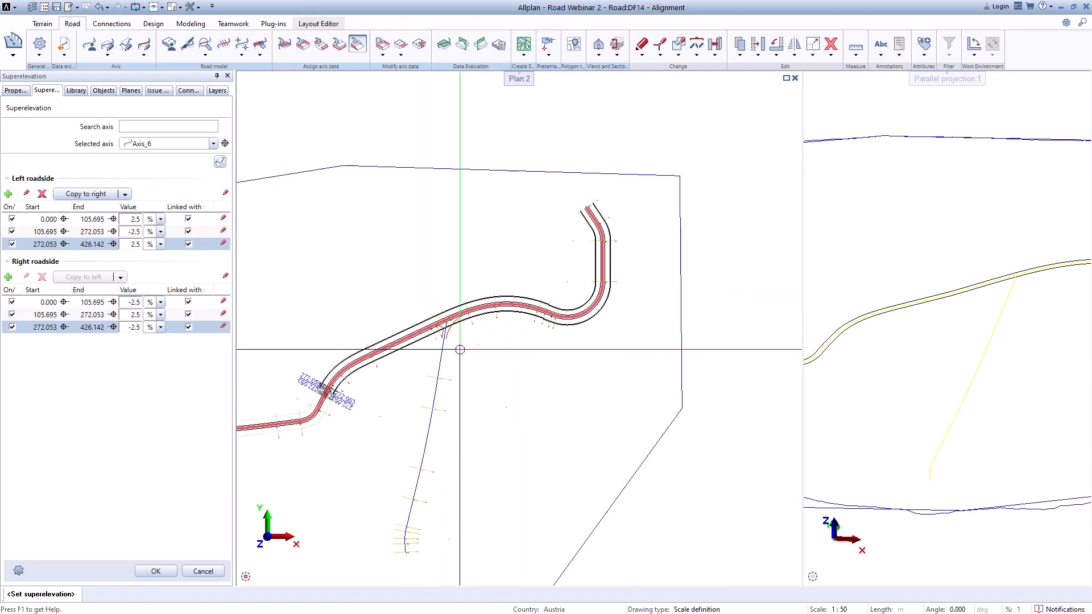
scroll(529, 310, up, 4)
middle_drag(632, 304, 578, 324)
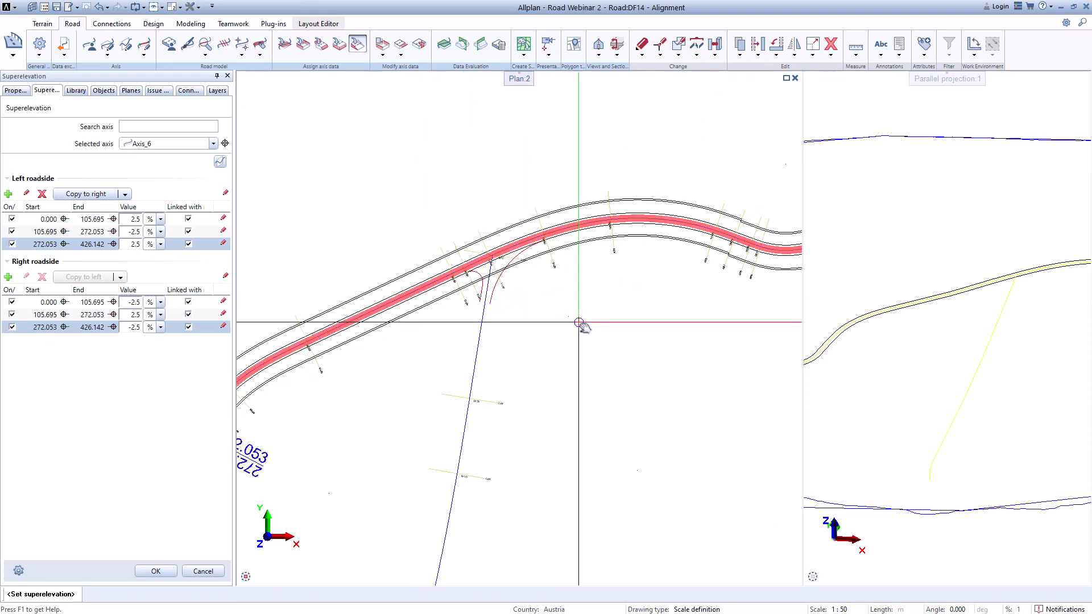
click(223, 326)
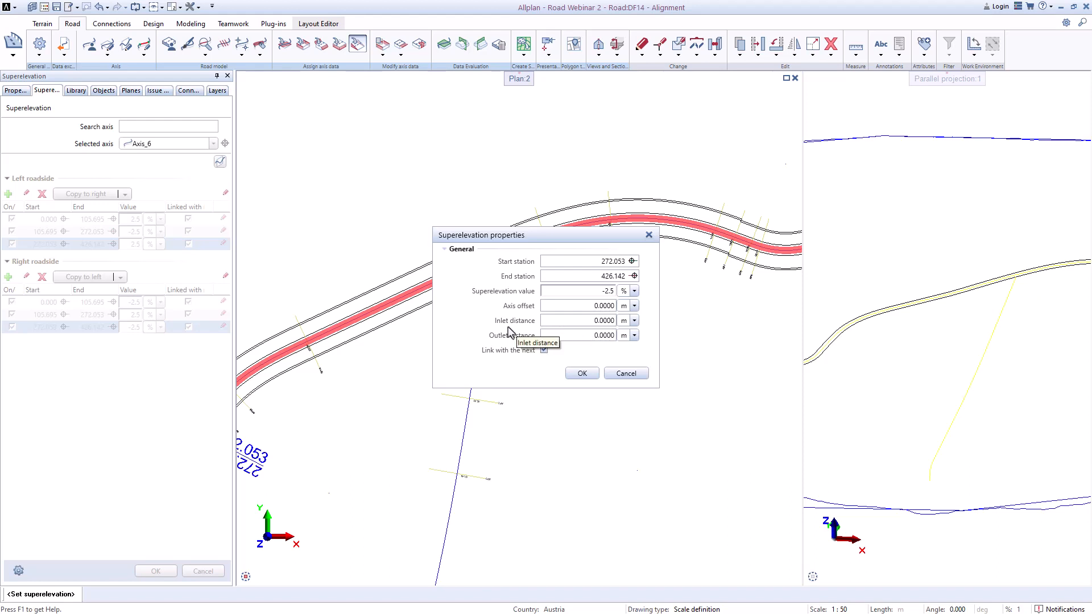
click(582, 373)
Step: Confirm the superelevation definition for Axis_6
scroll(516, 309, down, 3)
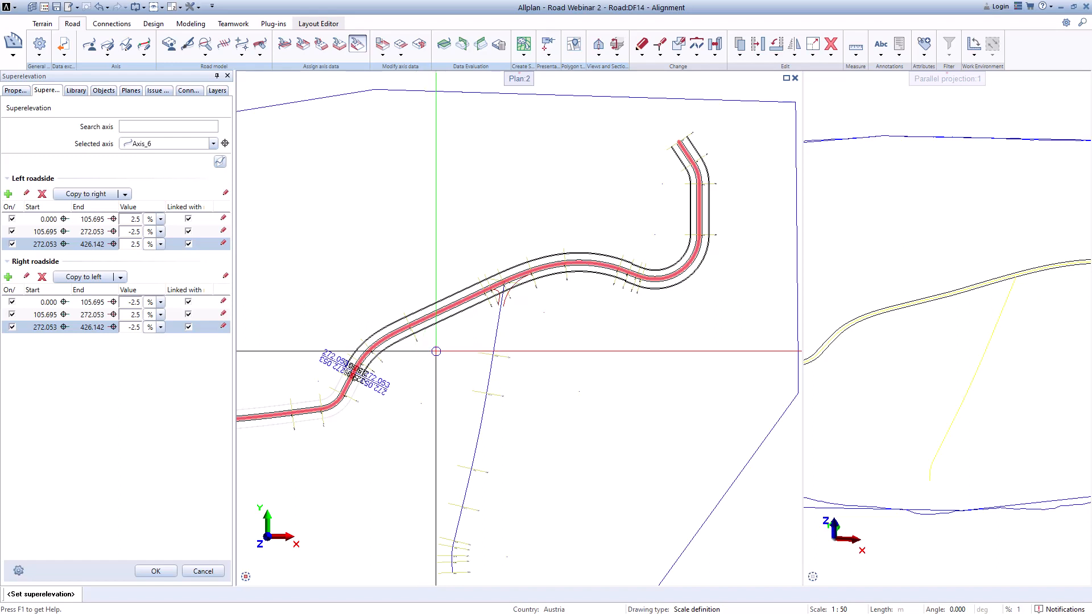
scroll(436, 351, down, 2)
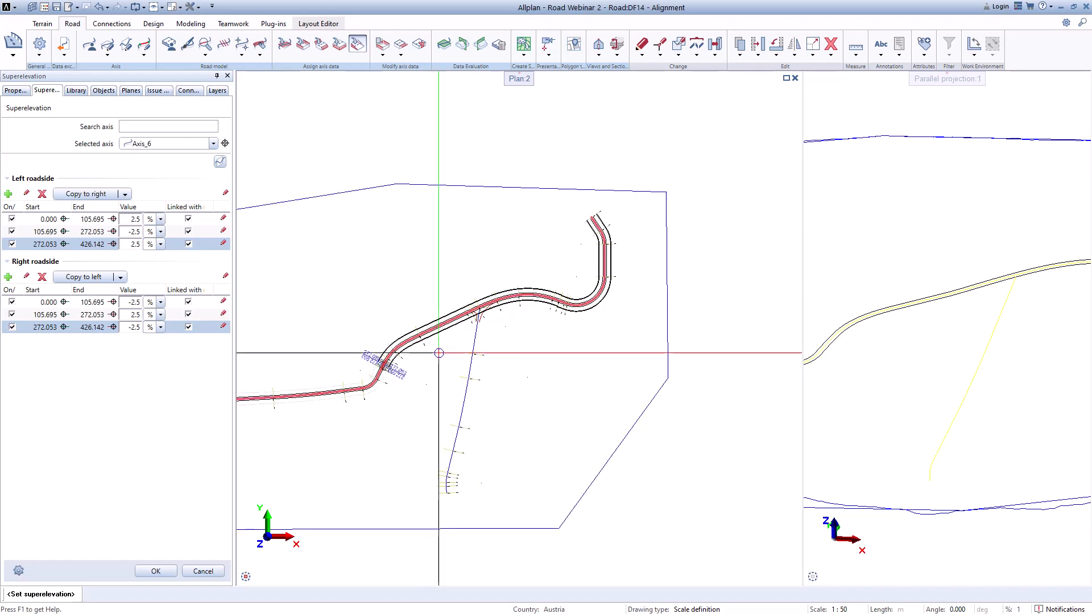
click(156, 571)
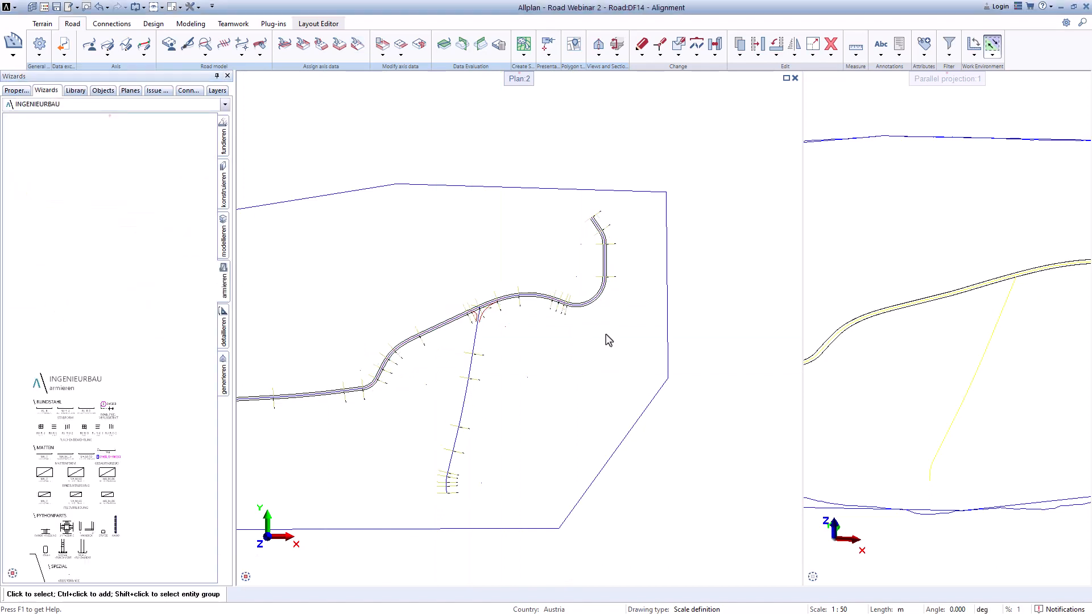
Step: Run a single profile inspection on Axis_6 near station 4.75, placing its cross section beside the road, and close model validation
scroll(618, 275, up, 2)
scroll(608, 295, up, 2)
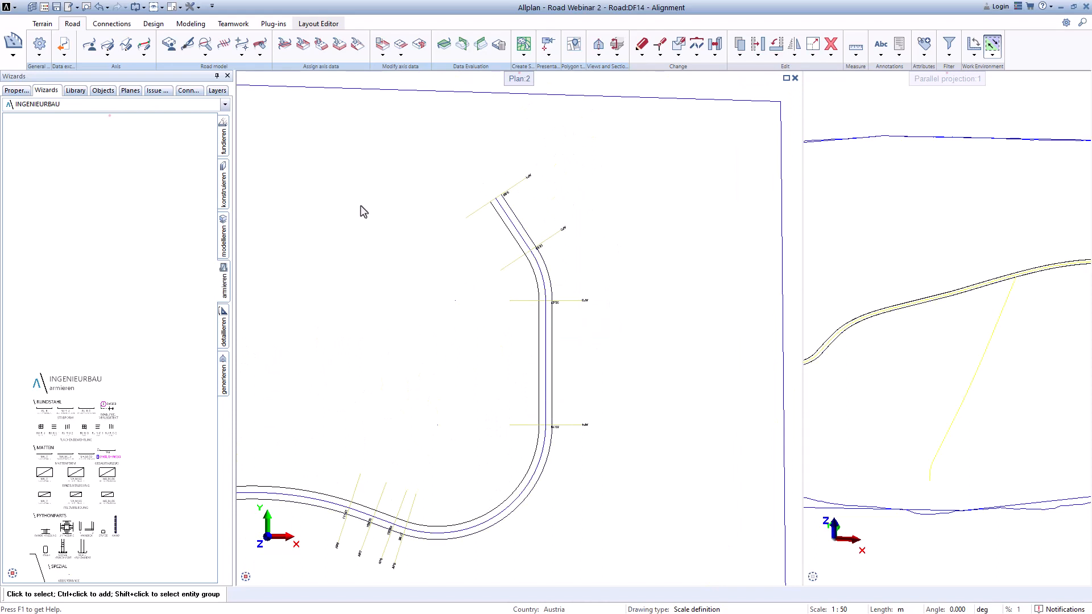
click(206, 56)
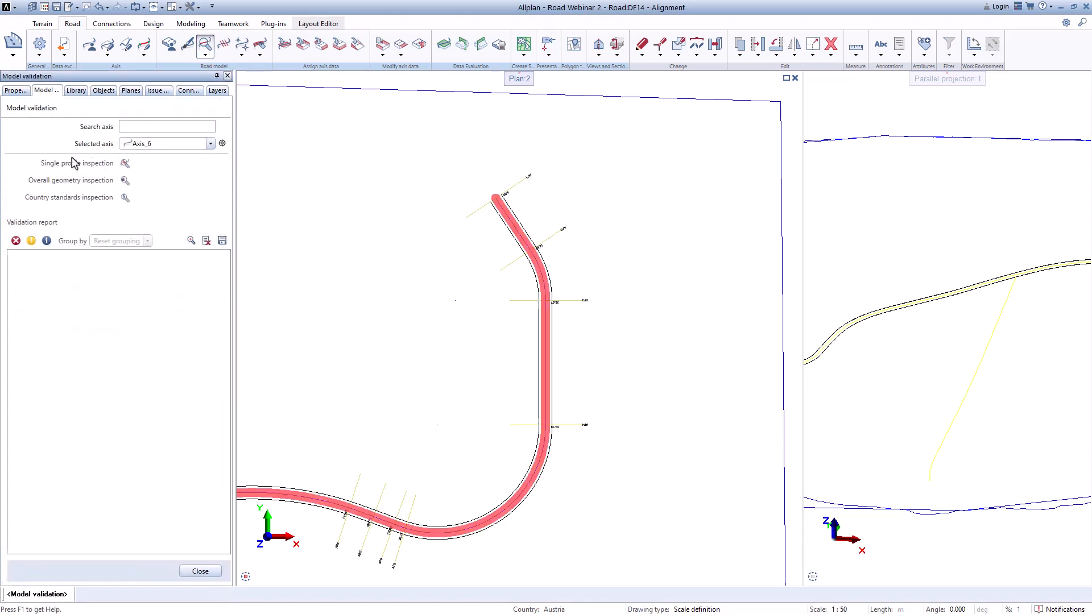
click(125, 163)
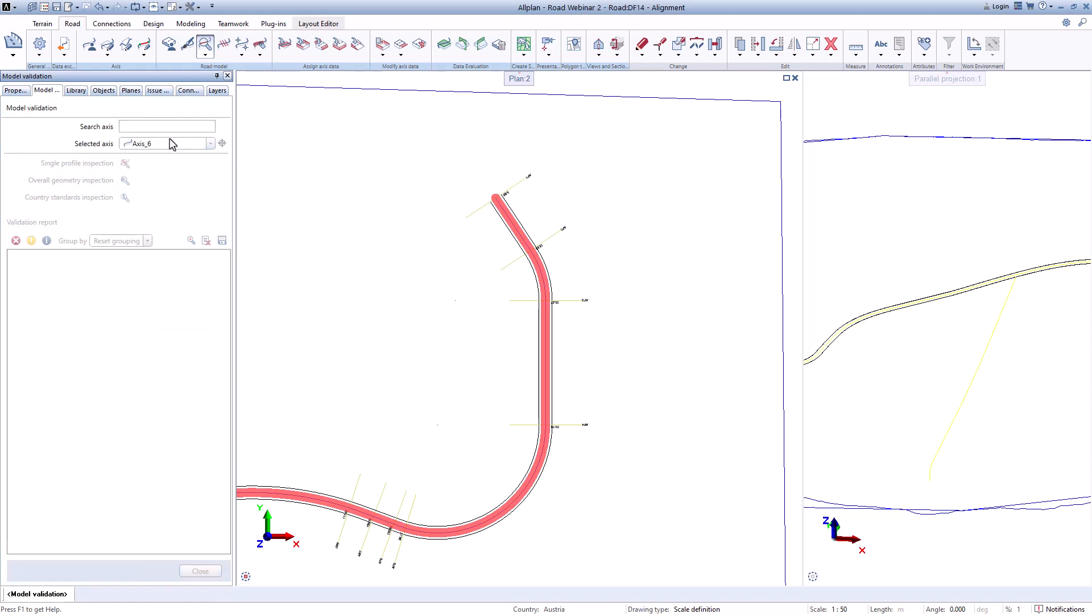
scroll(536, 230, up, 3)
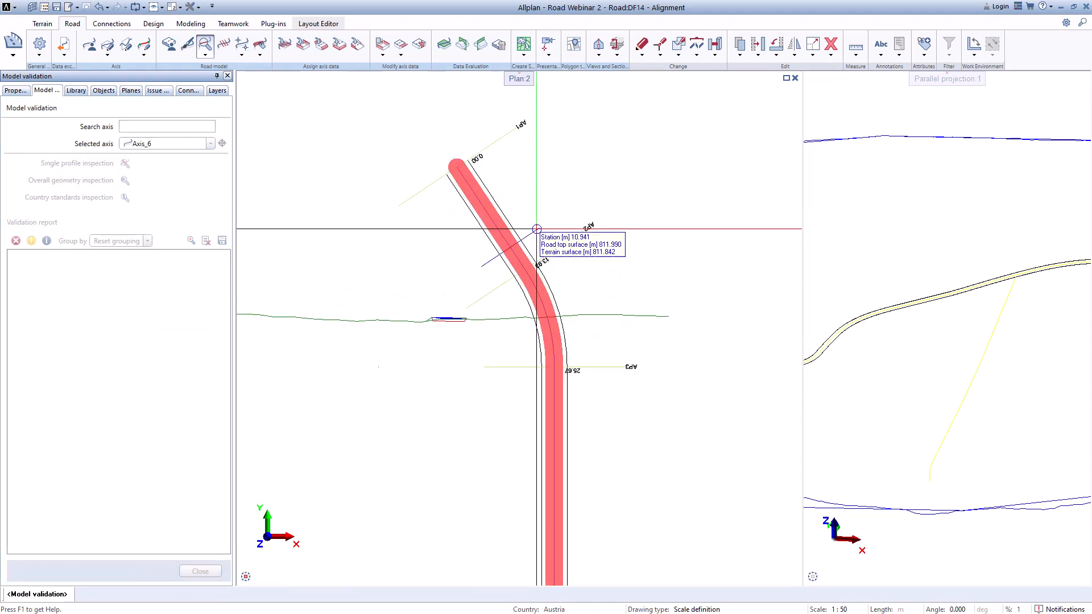
scroll(483, 199, up, 2)
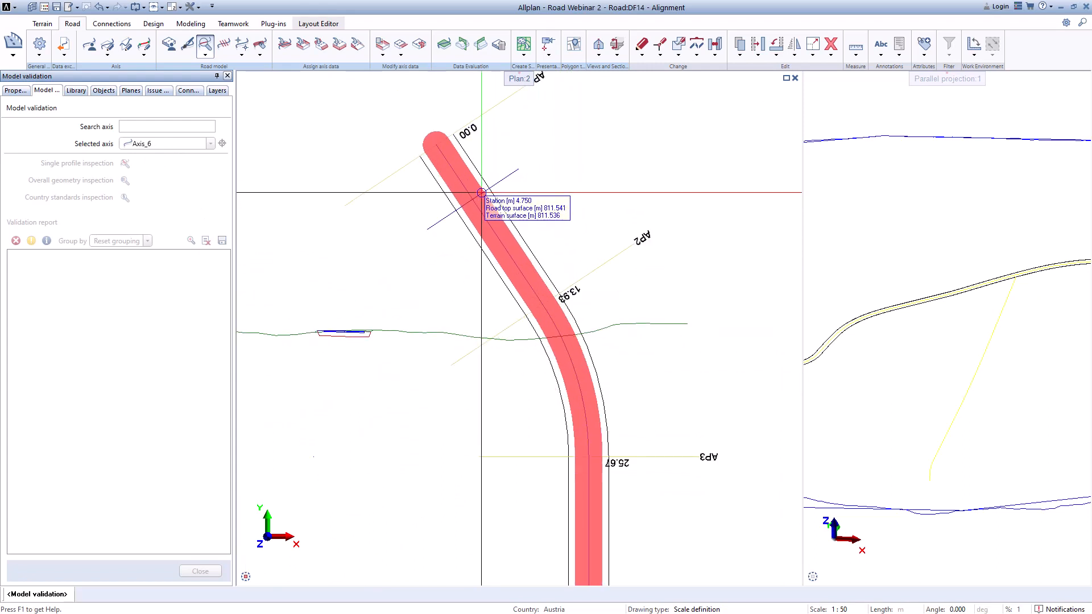
click(482, 193)
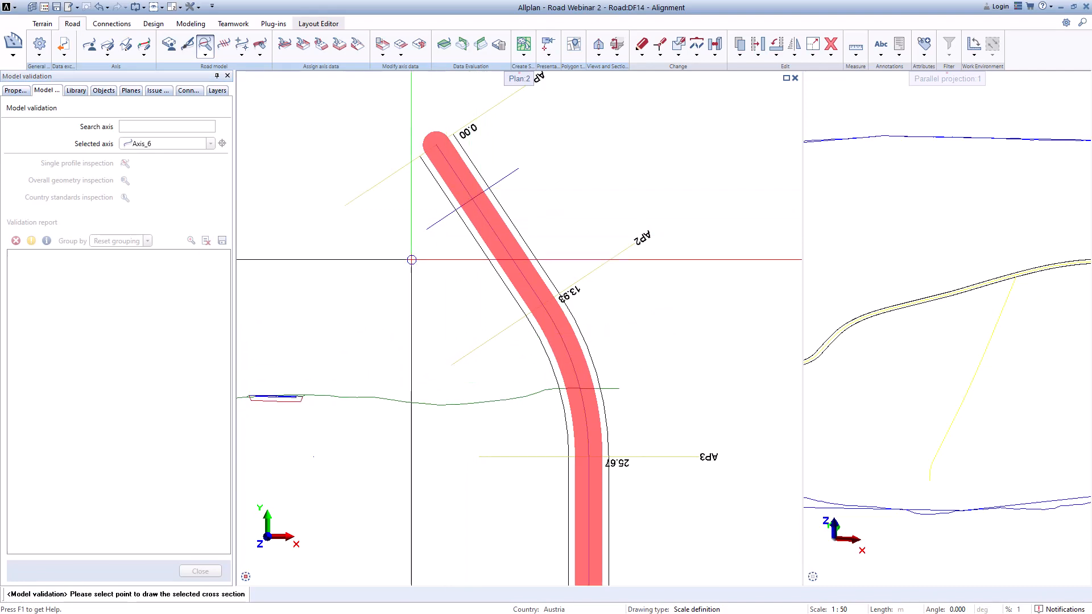
scroll(432, 244, down, 3)
click(408, 254)
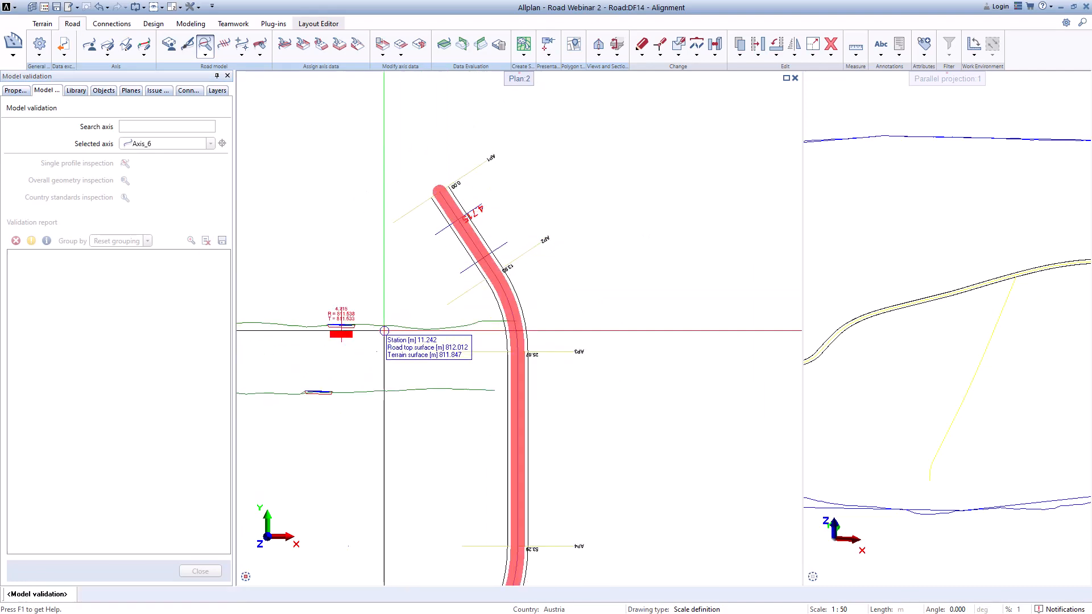
scroll(344, 330, up, 10)
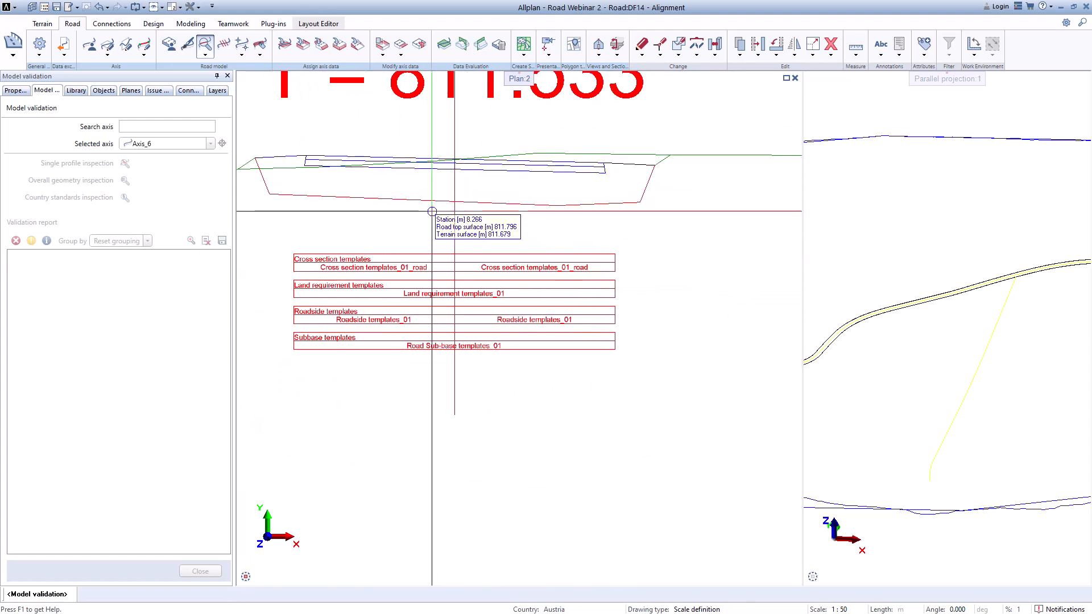
key(Escape)
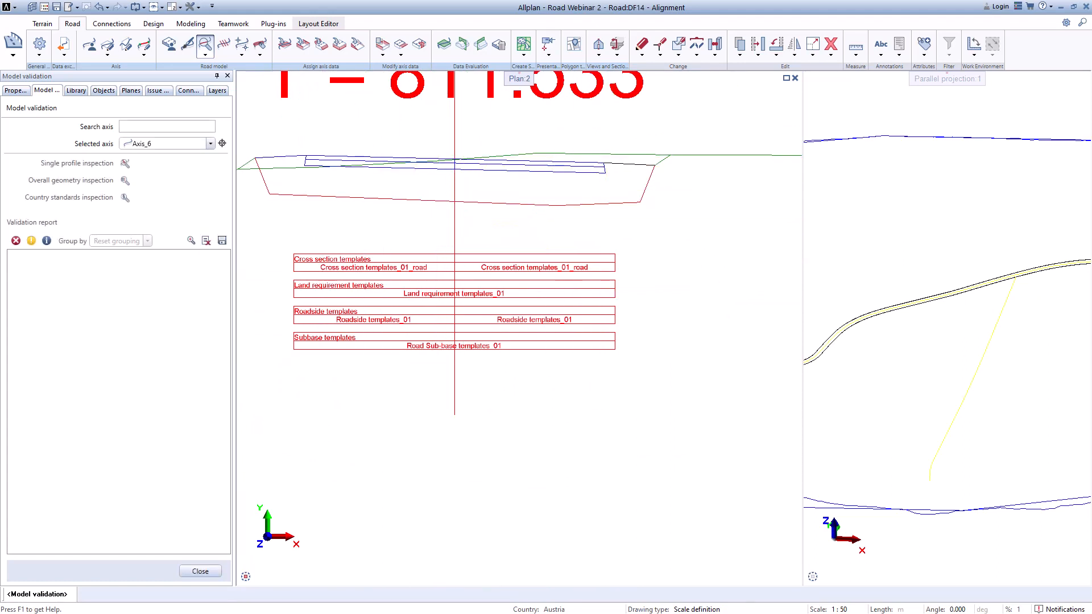
click(199, 570)
Step: Delete the inspection cross-section drawing placed beside the road
scroll(419, 315, down, 5)
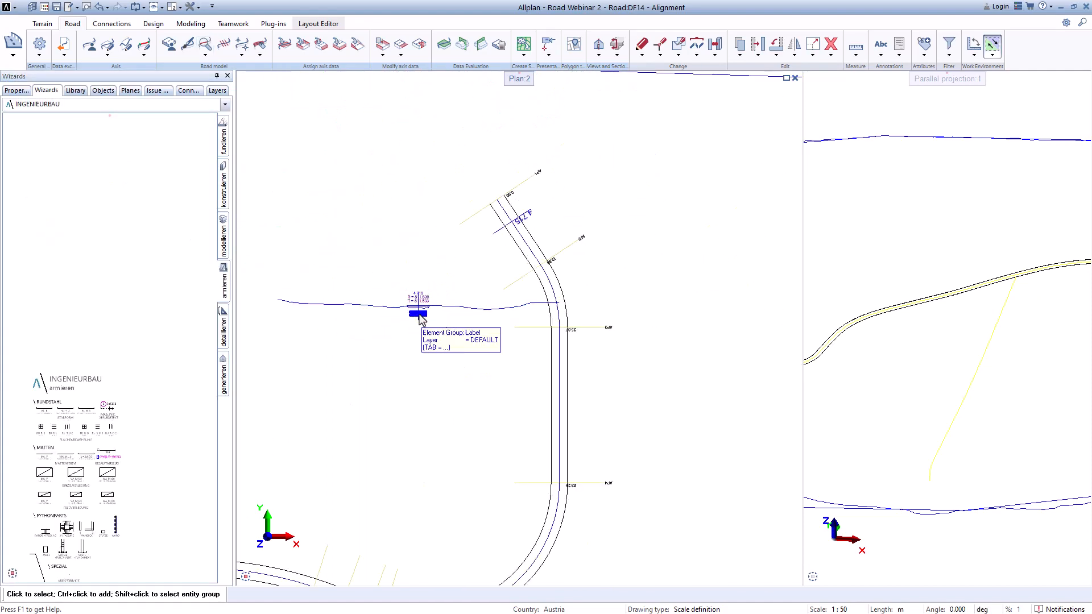
click(419, 313)
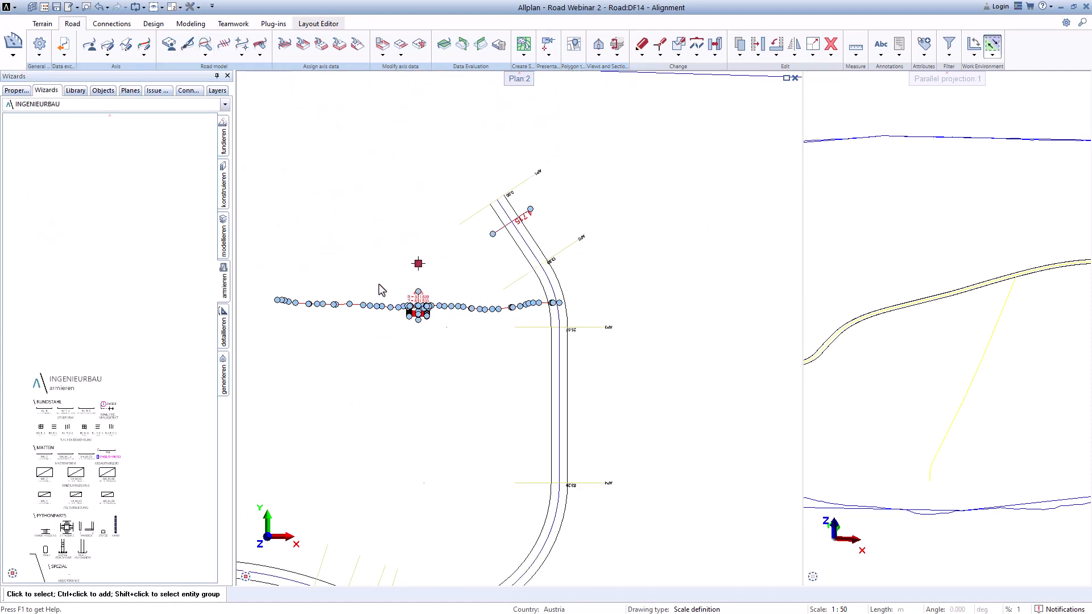
key(Delete)
scroll(412, 272, down, 5)
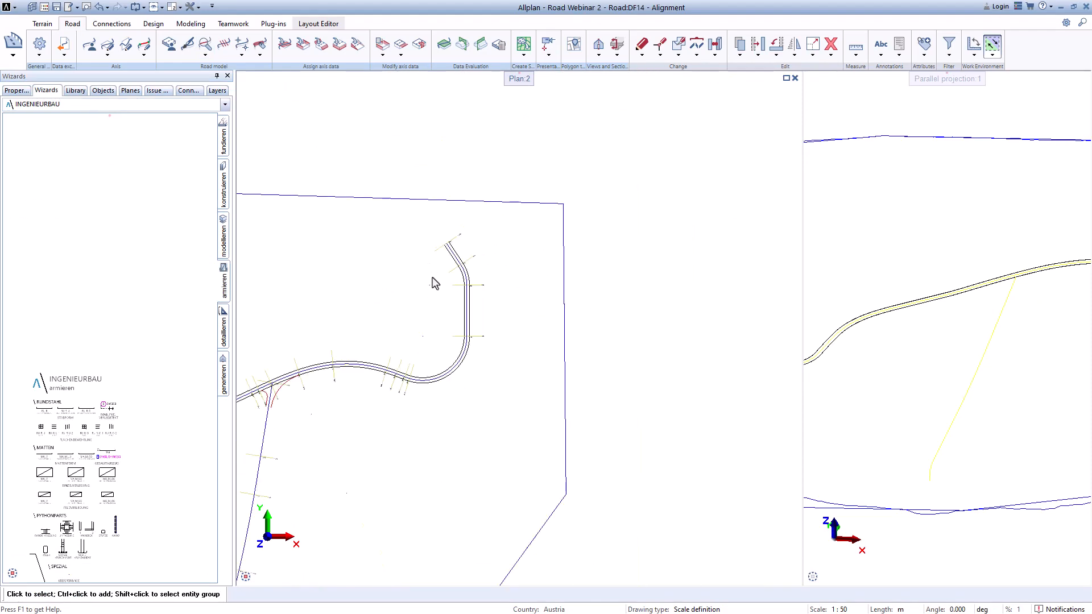
middle_drag(440, 361, 626, 259)
scroll(479, 326, up, 3)
scroll(489, 301, up, 1)
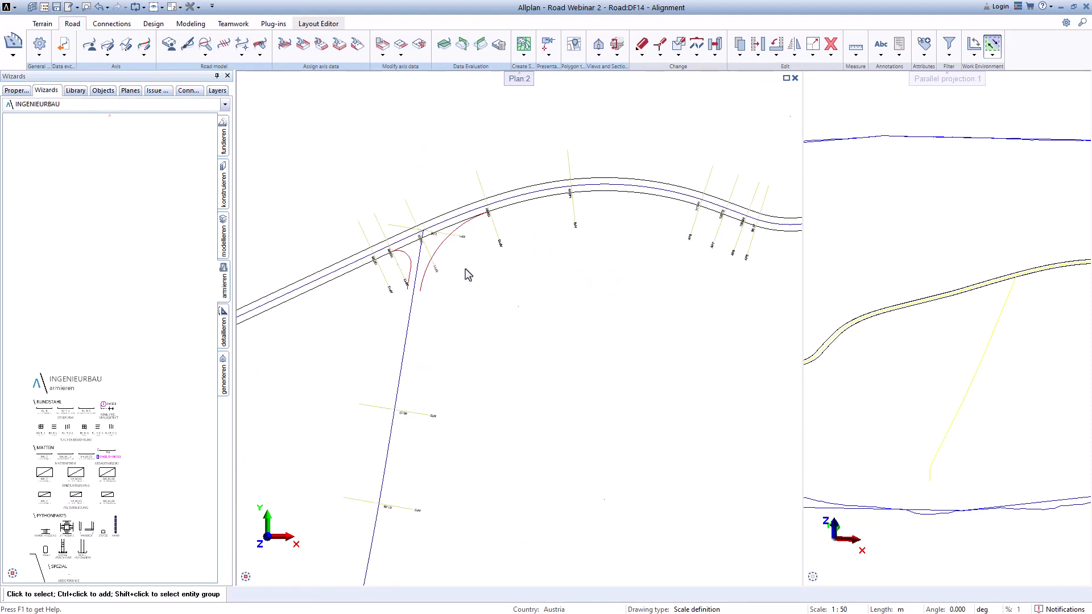
scroll(468, 275, down, 2)
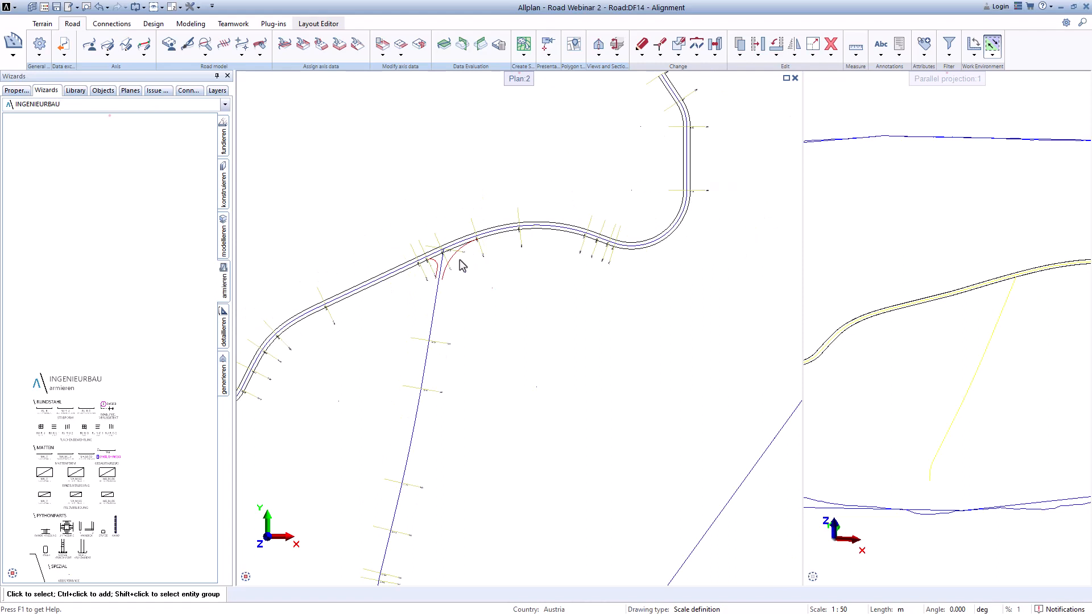
scroll(457, 270, up, 4)
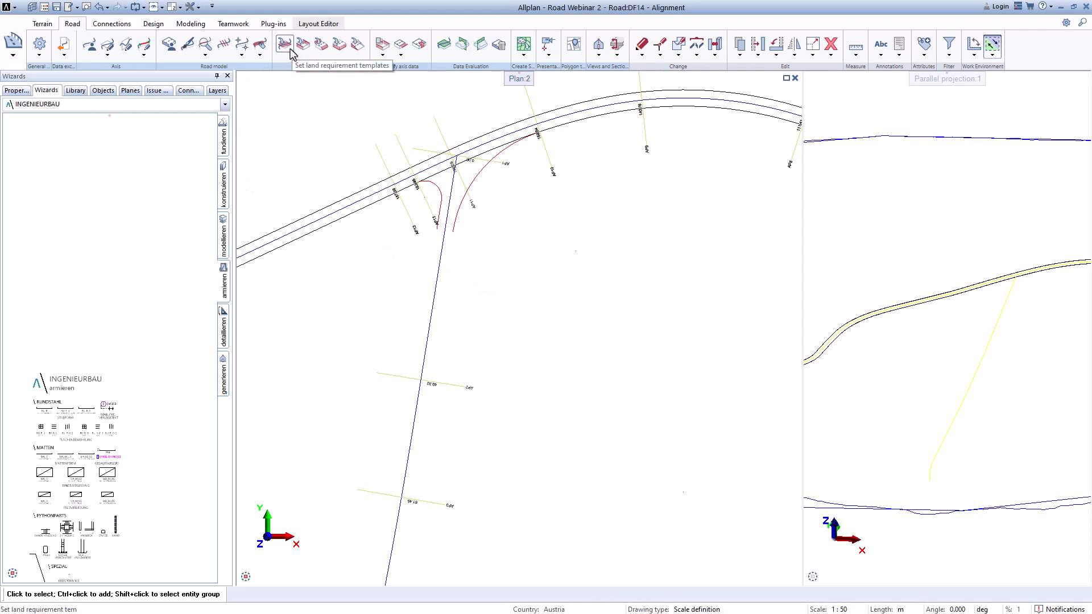
Step: Open the Road Project Manager and create a new land requirement template configuration
click(168, 46)
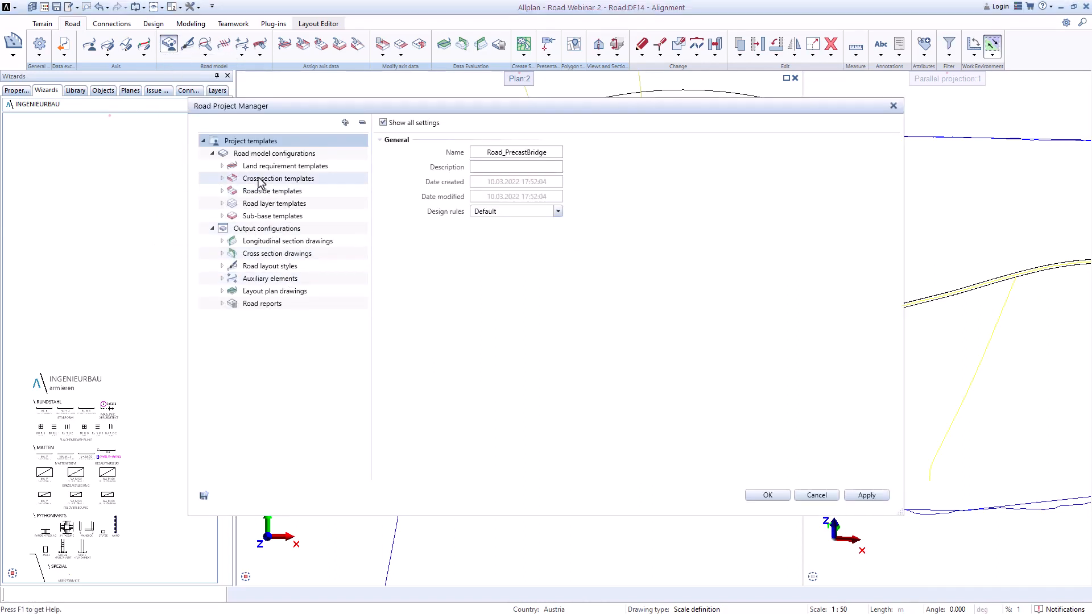
drag(301, 108, 178, 131)
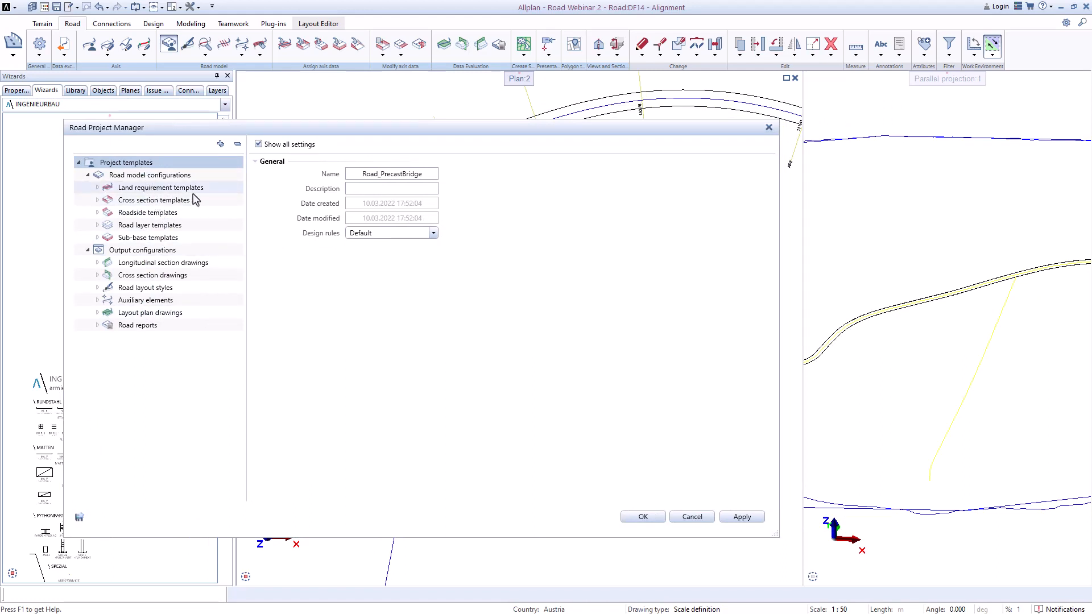
right_click(147, 191)
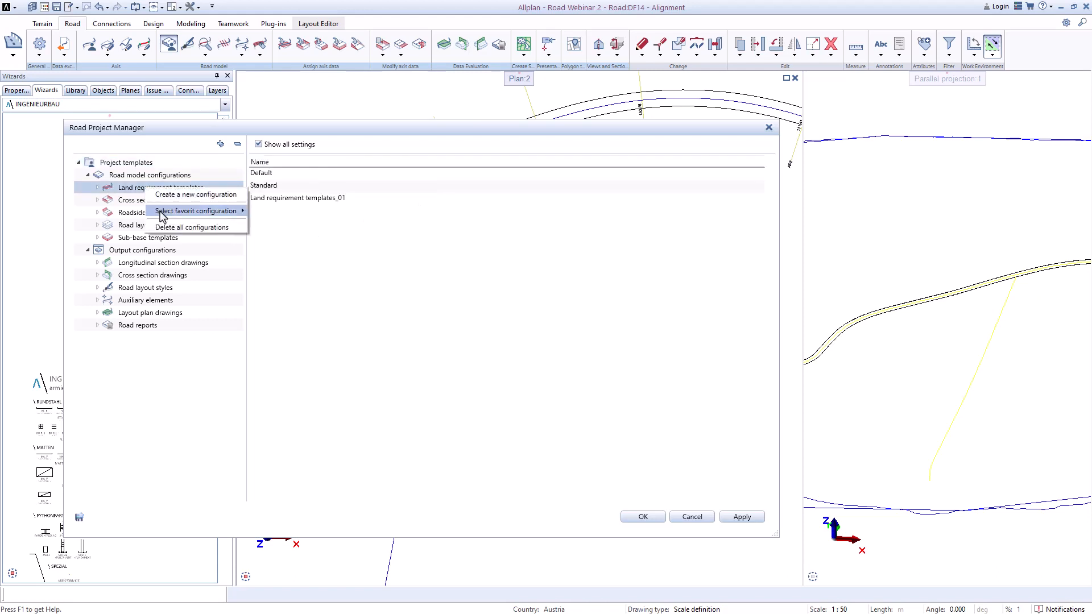
mouse_move(162, 215)
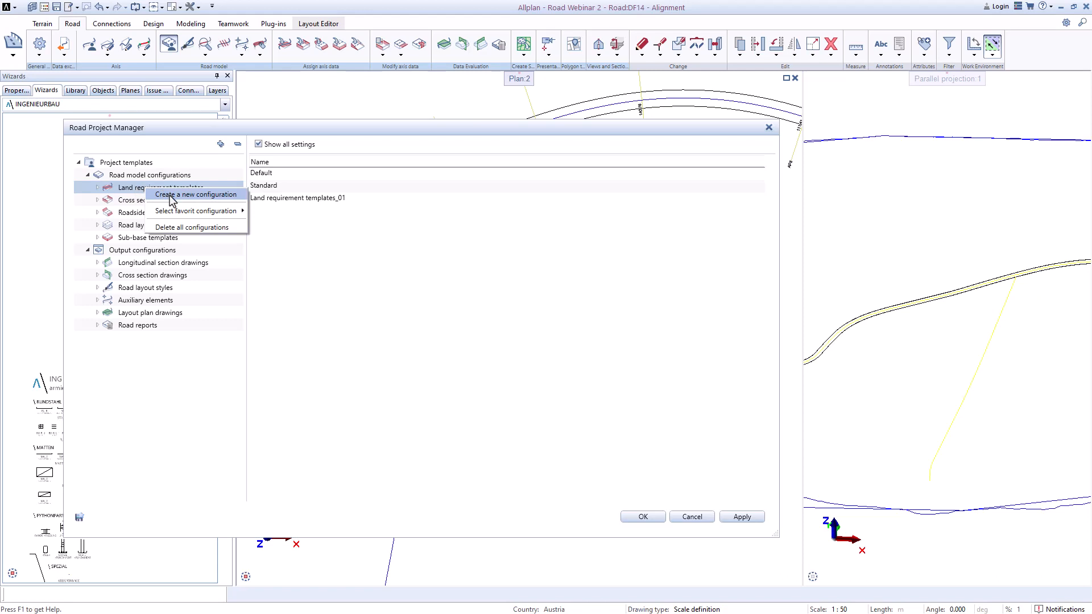
click(172, 197)
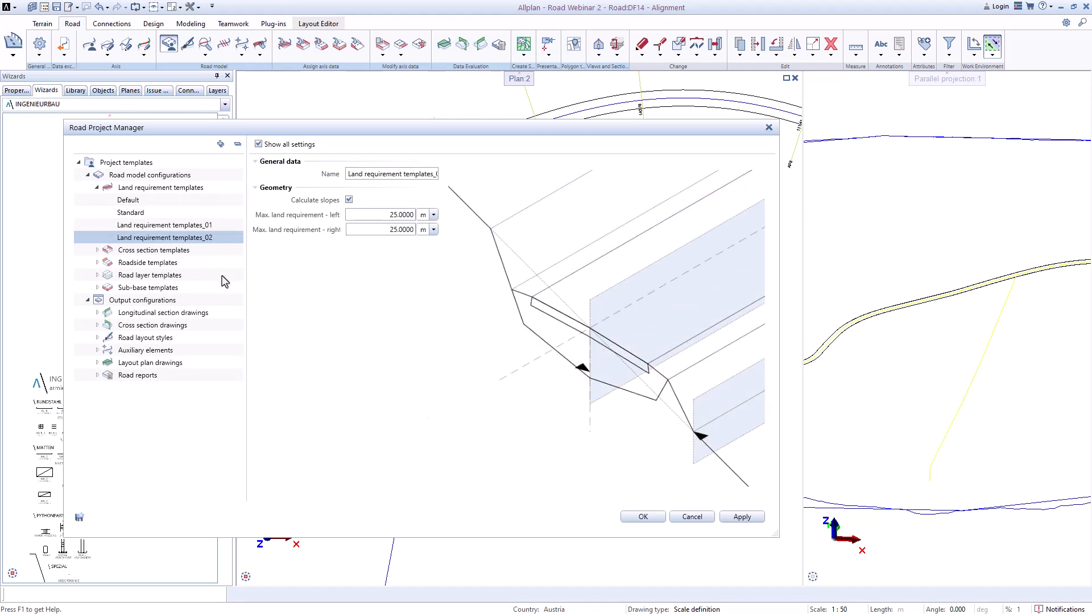
Step: Review Land requirement templates_01, then delete the newly created Land requirement templates_02 configuration
click(203, 227)
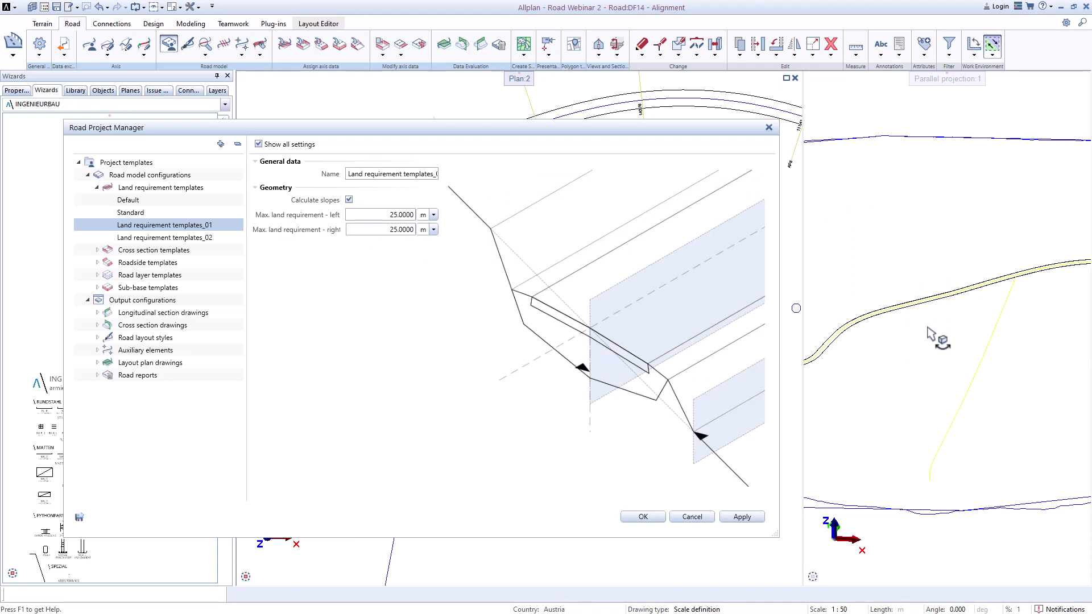
double_click(393, 216)
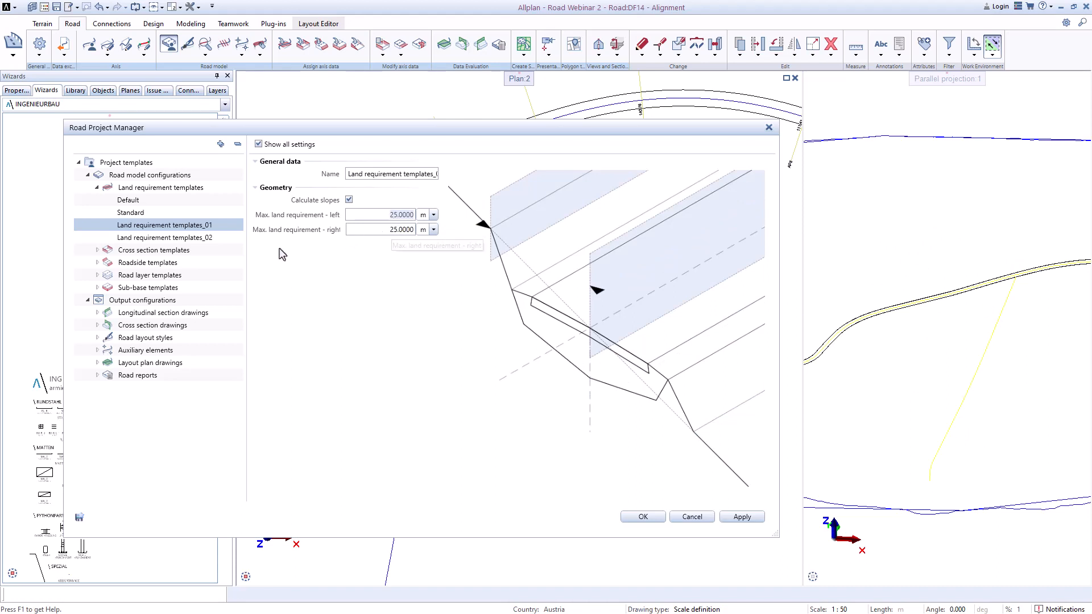
right_click(210, 242)
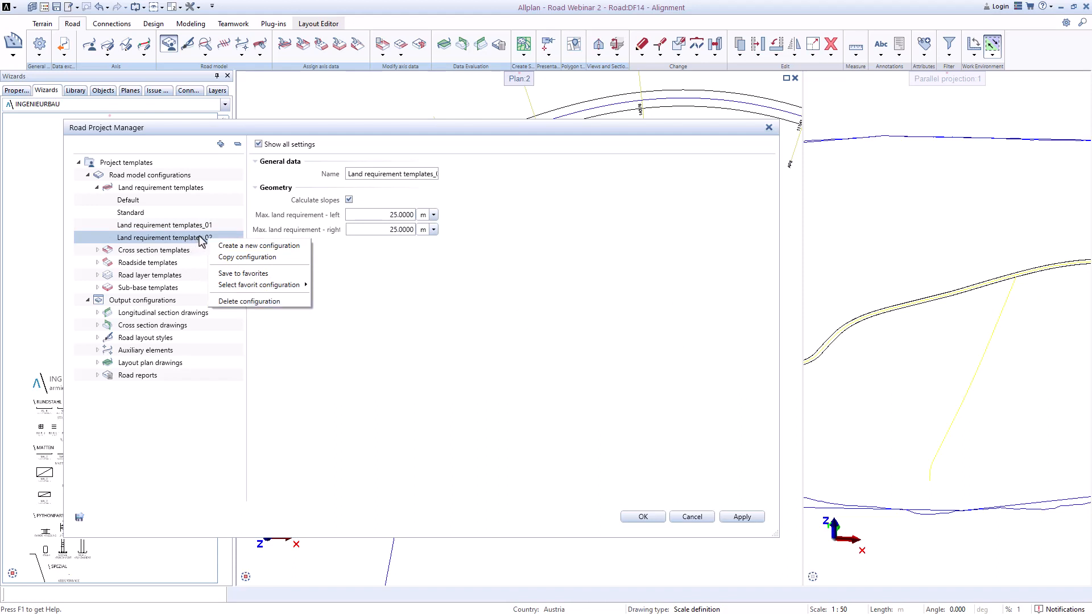
click(237, 302)
click(452, 362)
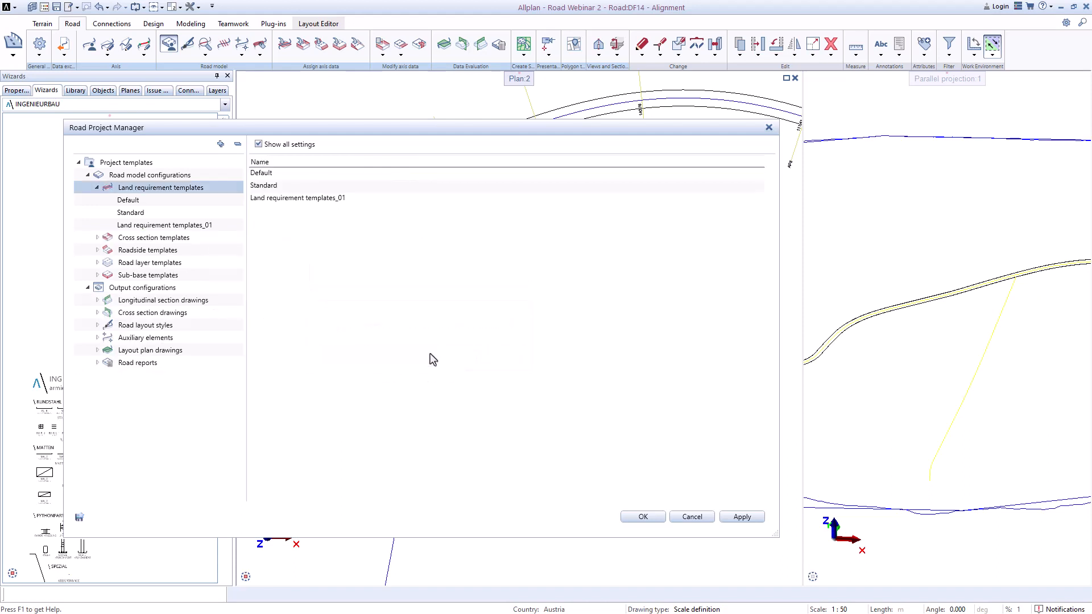
click(142, 238)
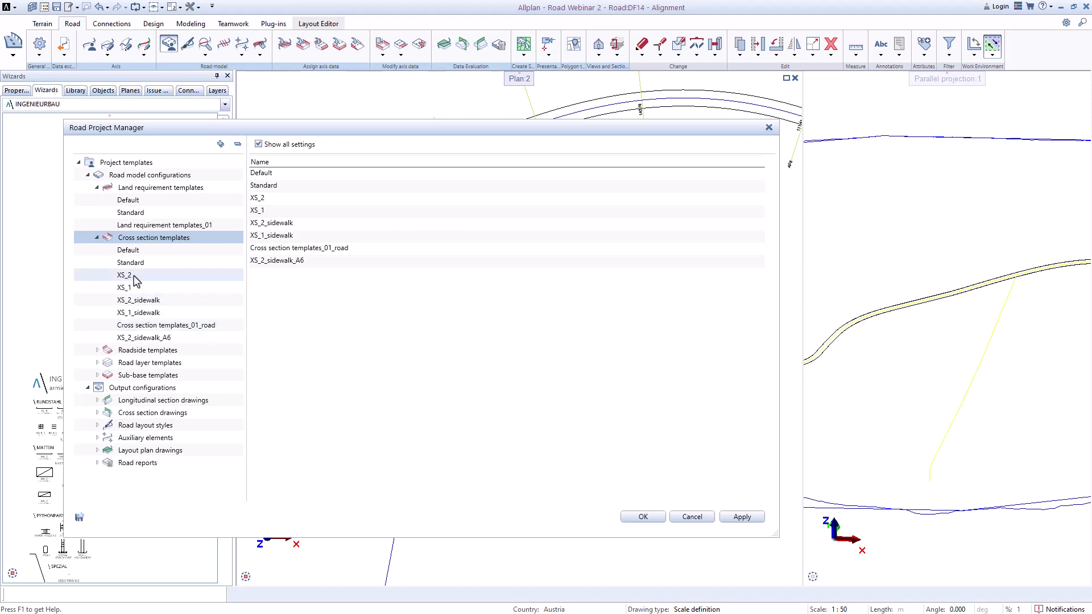
right_click(161, 242)
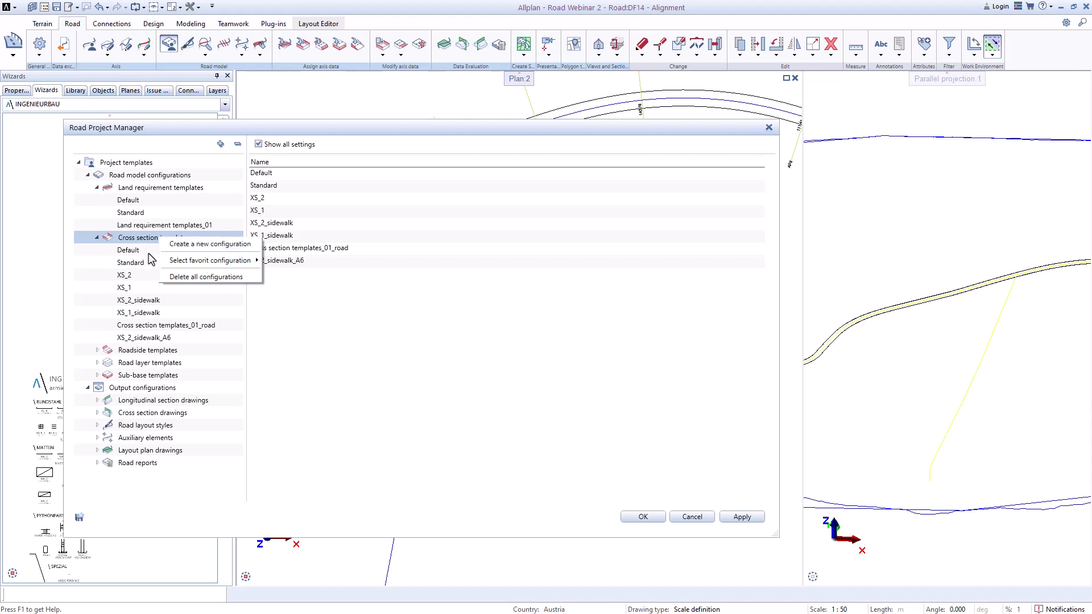
click(210, 244)
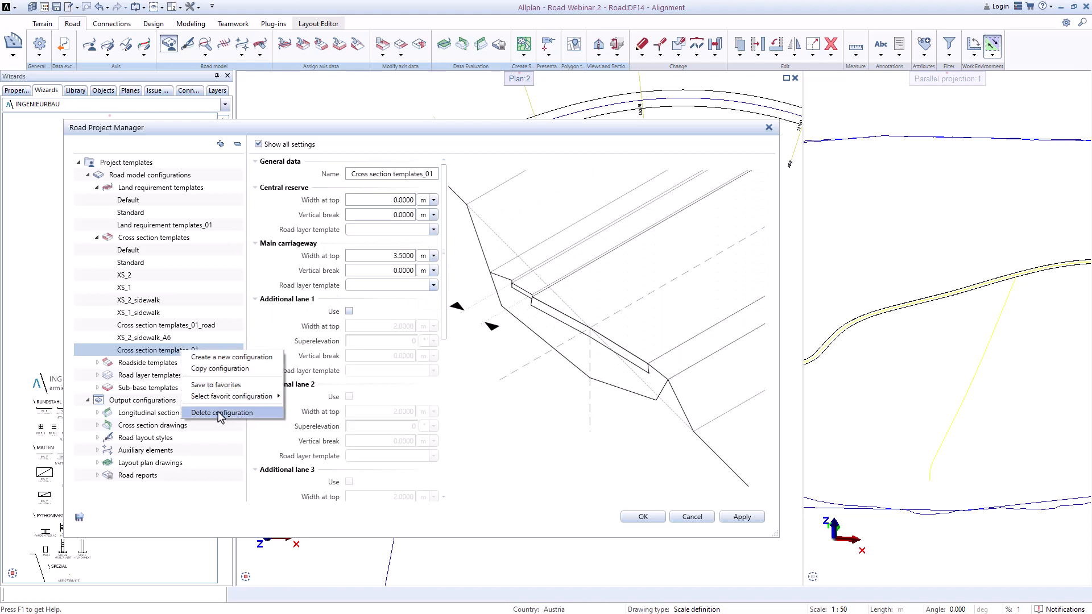
click(222, 413)
click(458, 358)
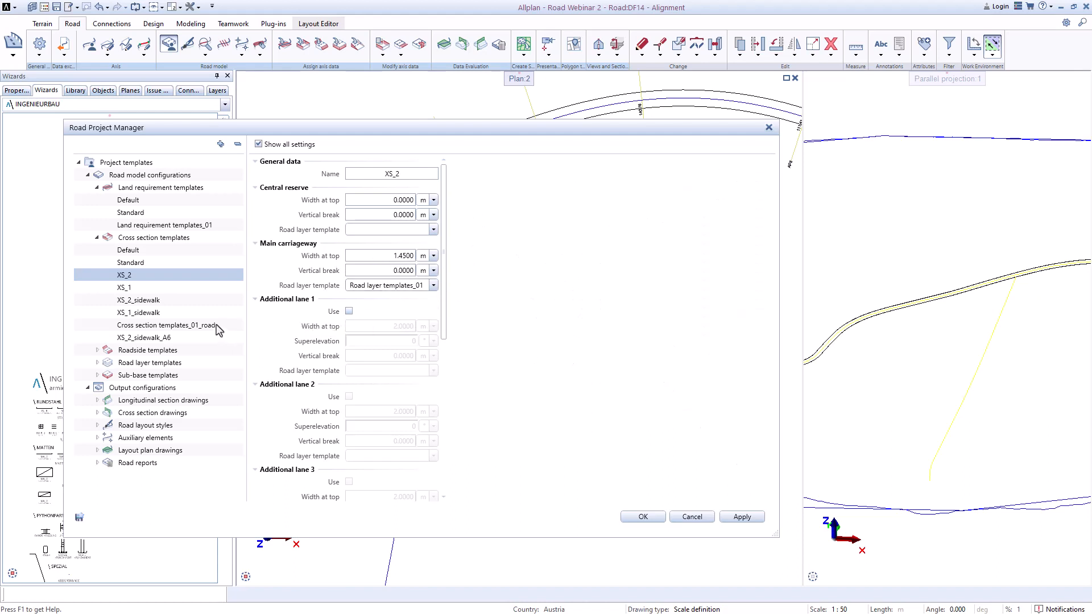
Step: Compare the settings of the road and XS cross-section templates, including the sidewalk lane's road layer template options
click(219, 325)
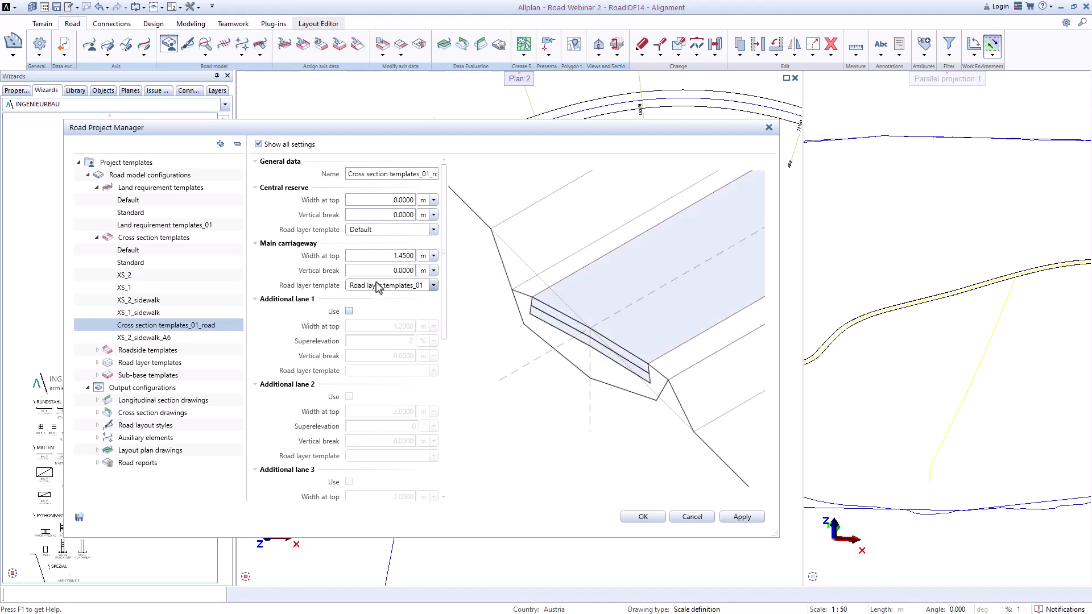
click(126, 275)
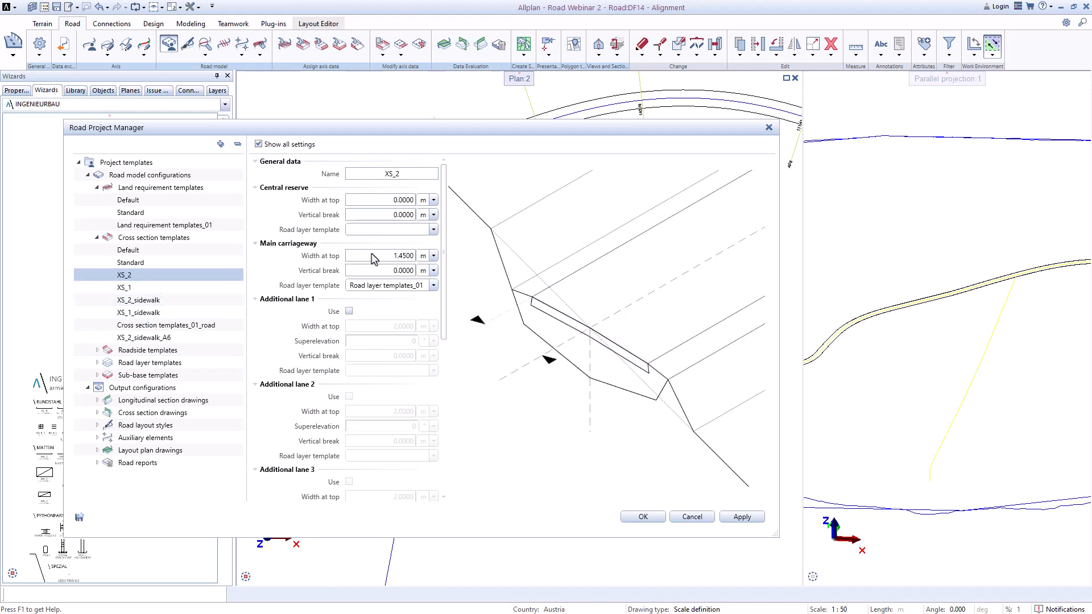
click(137, 288)
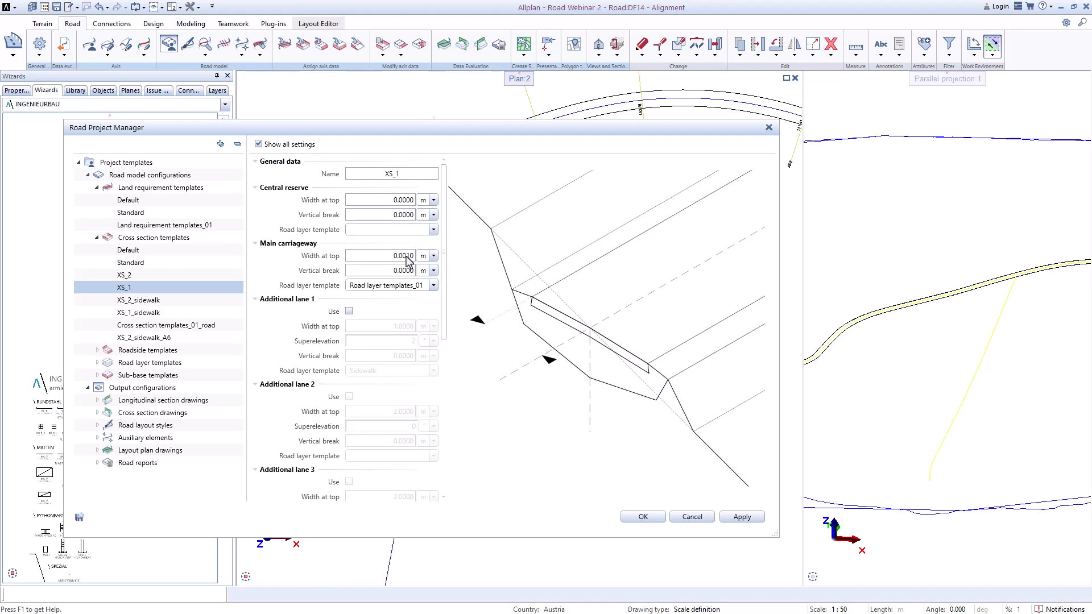
click(157, 303)
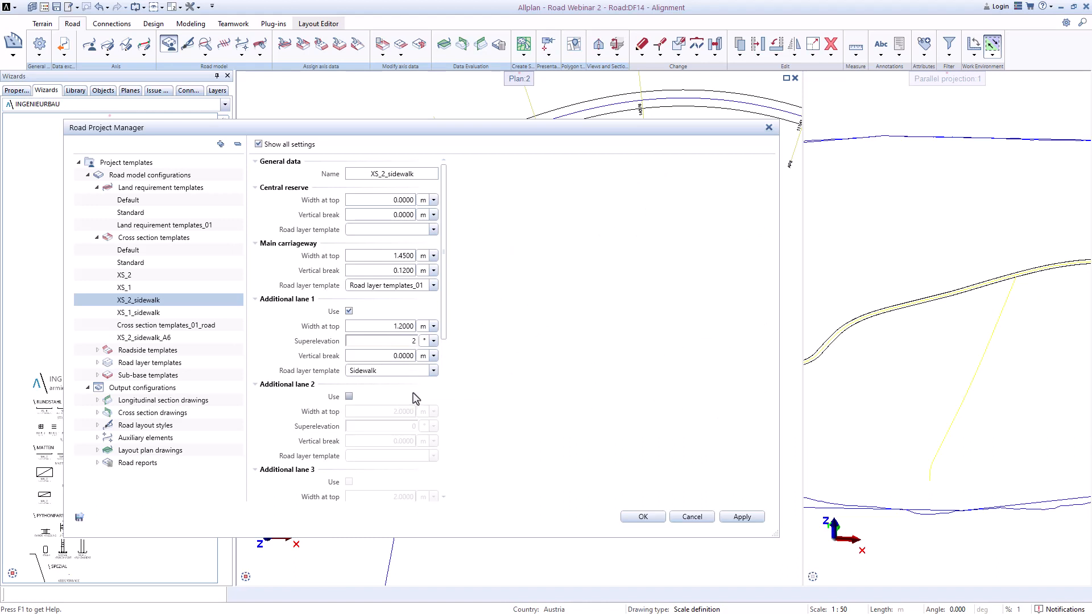
click(434, 370)
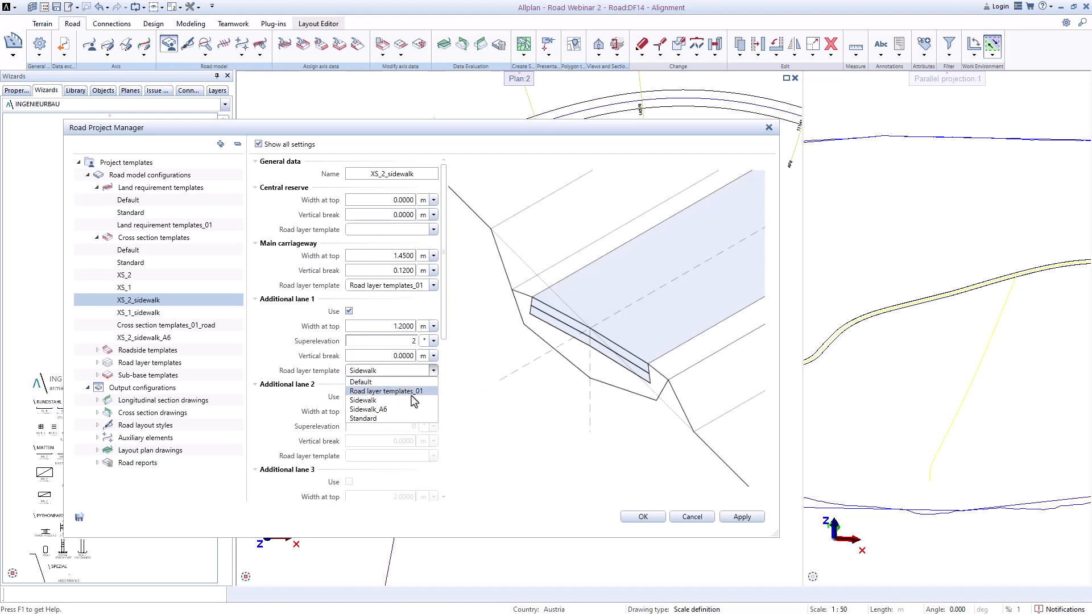
click(380, 374)
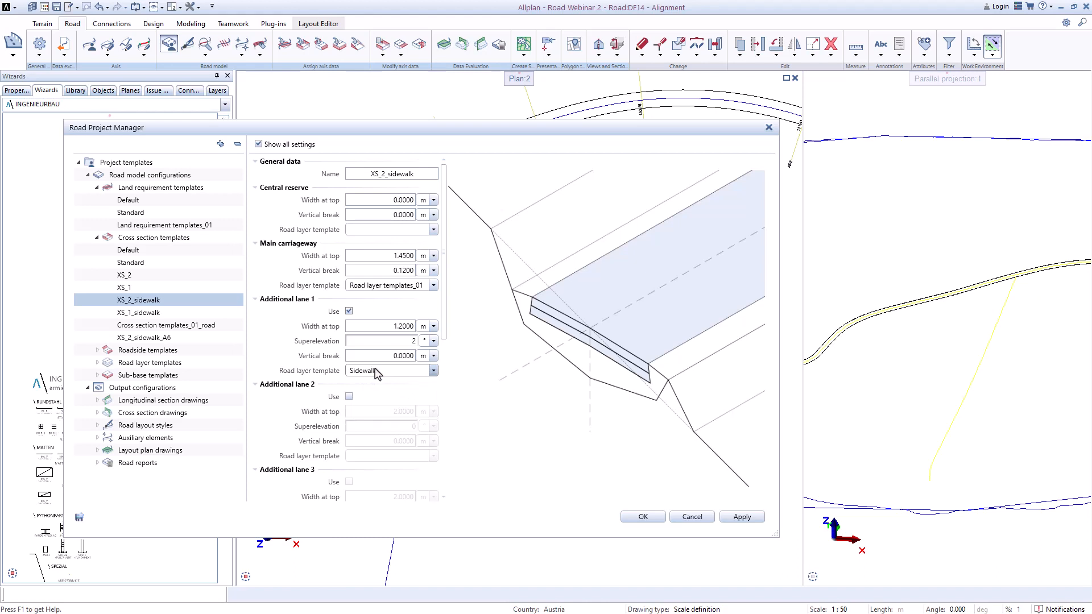
Step: Review the XS_1_sidewalk and XS_2_sidewalk_A6 cross-section template settings across all lanes
click(146, 316)
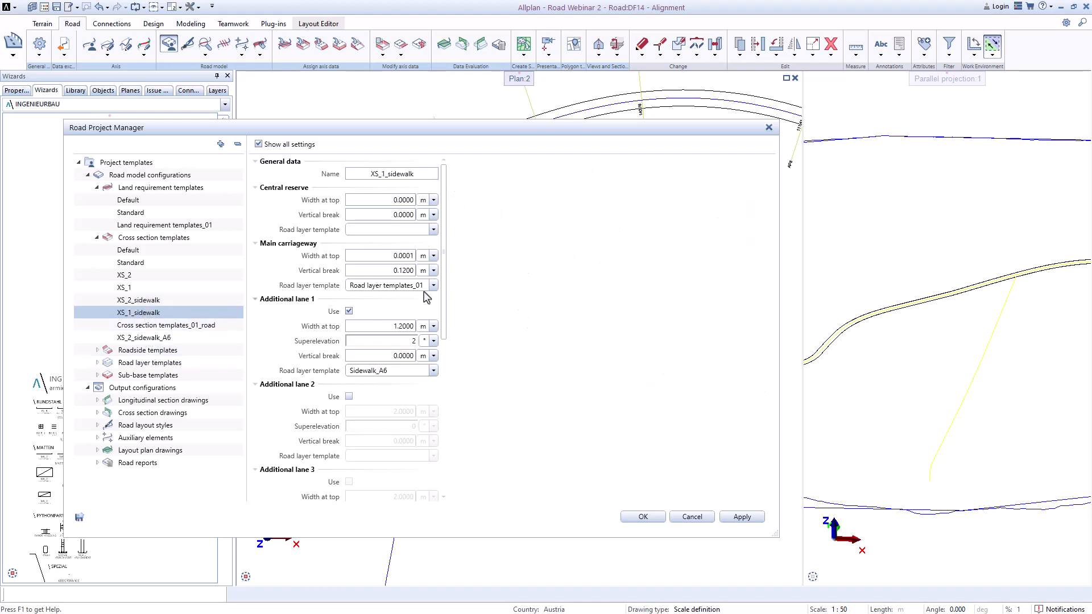
click(160, 339)
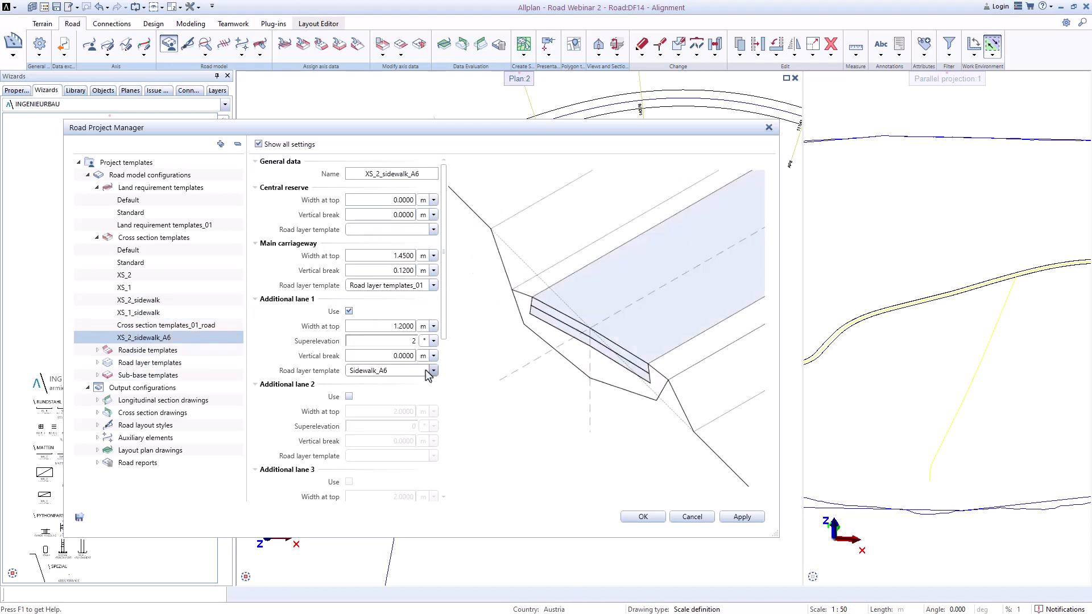
scroll(419, 324, down, 1)
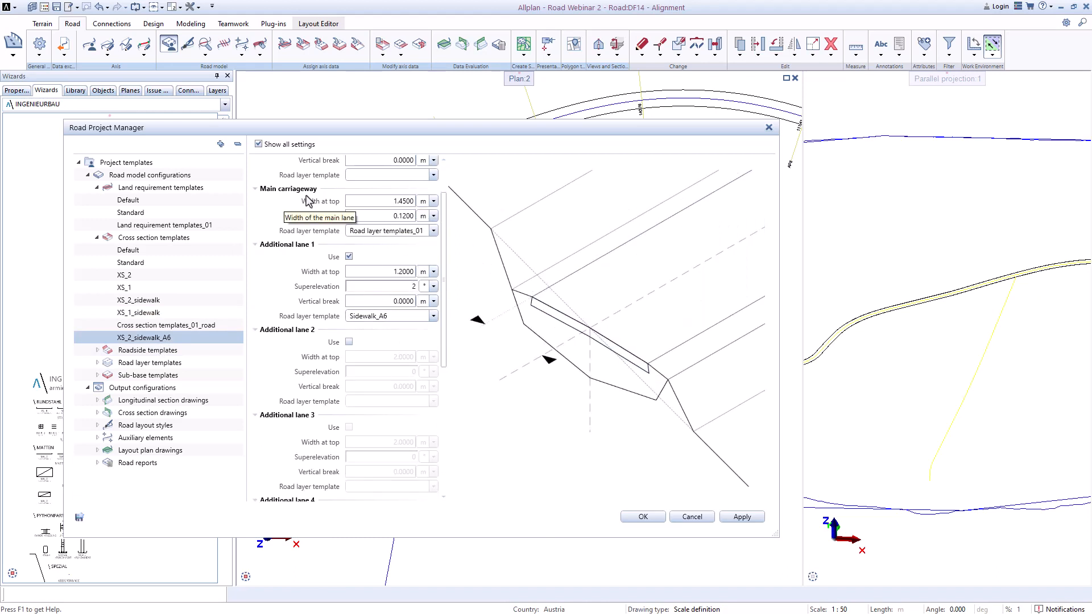
scroll(348, 282, down, 1)
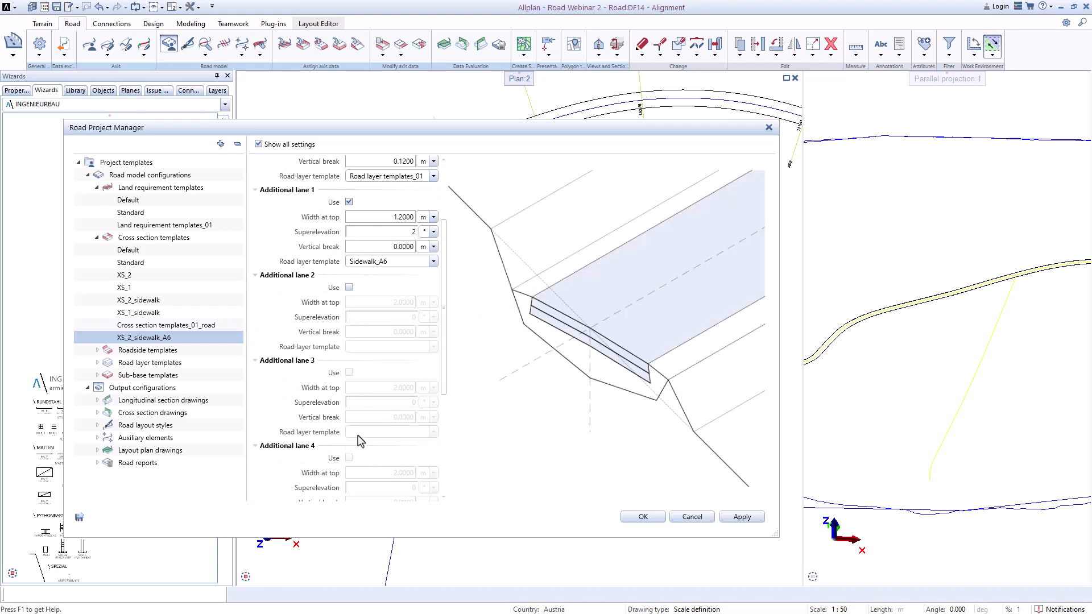
scroll(360, 440, down, 4)
scroll(358, 446, up, 6)
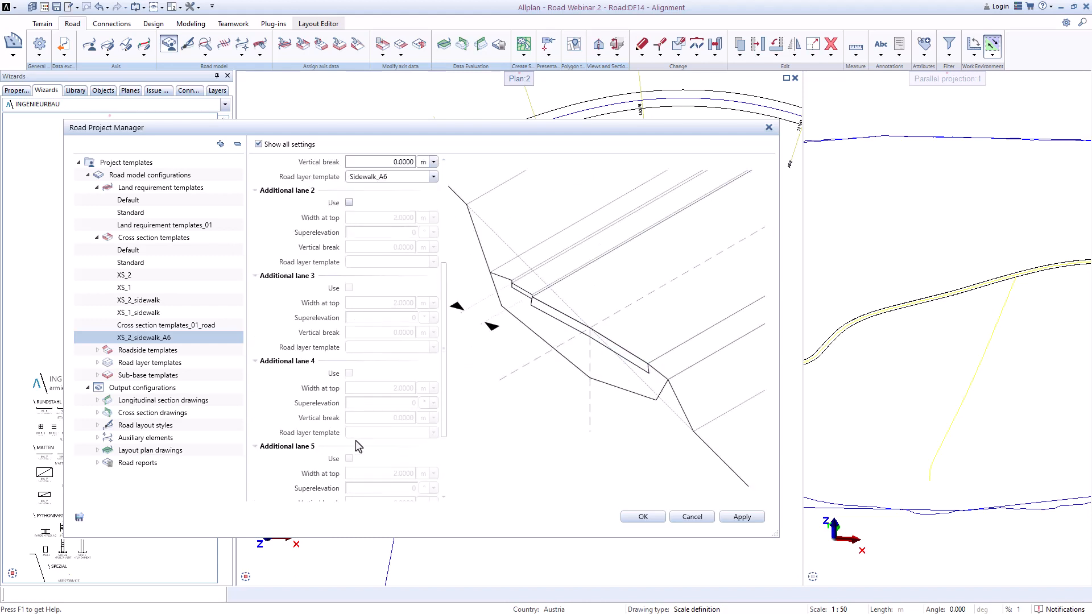
Step: Open the Slope1 roadside template and set its fill angle unit to a:b with a value of 1:1.5
double_click(130, 351)
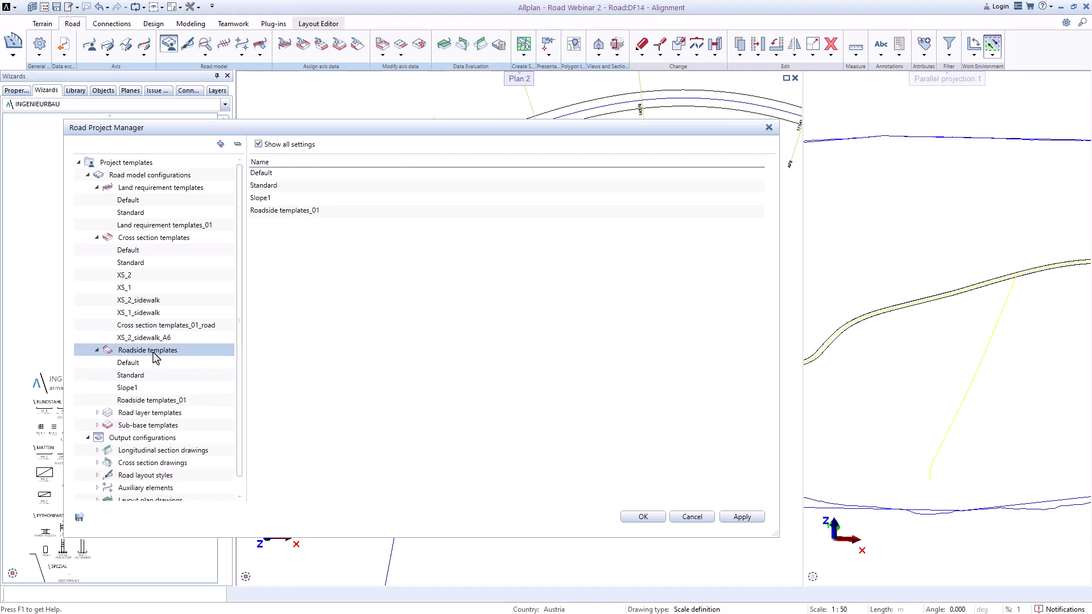
click(130, 389)
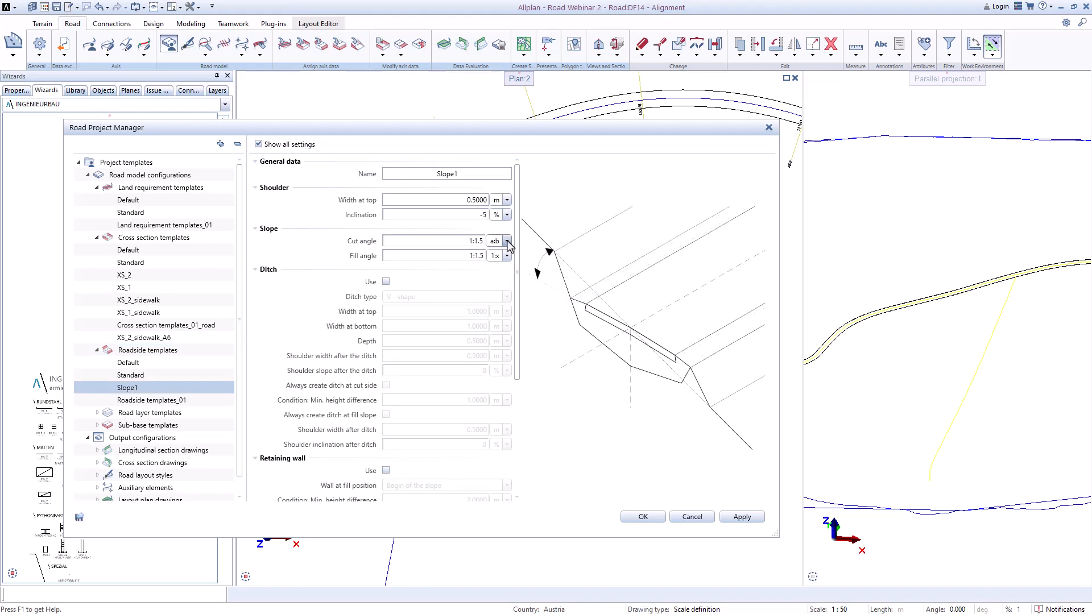
click(507, 255)
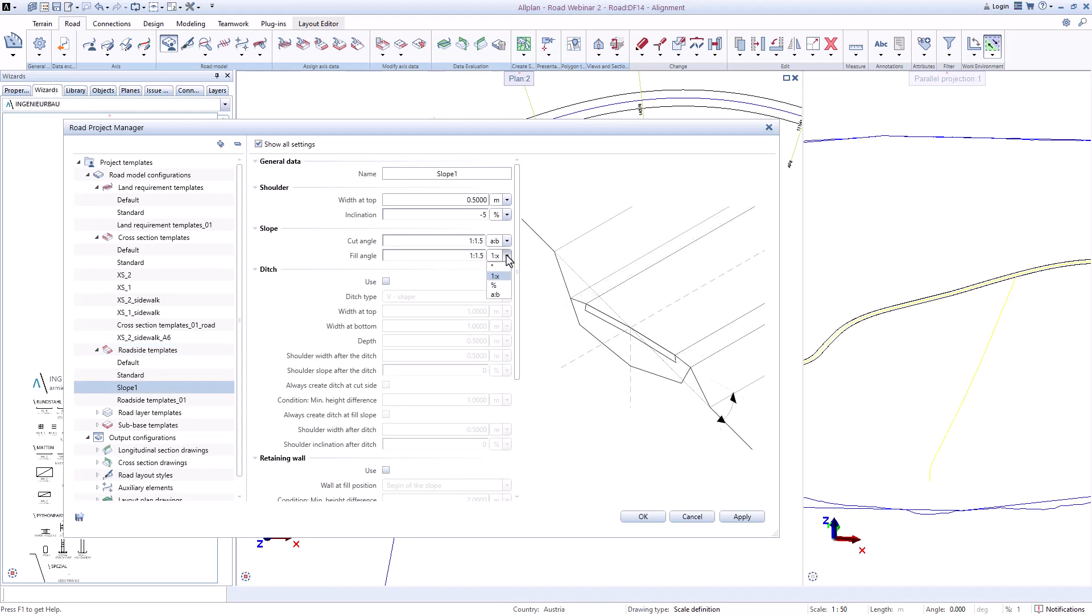
click(507, 297)
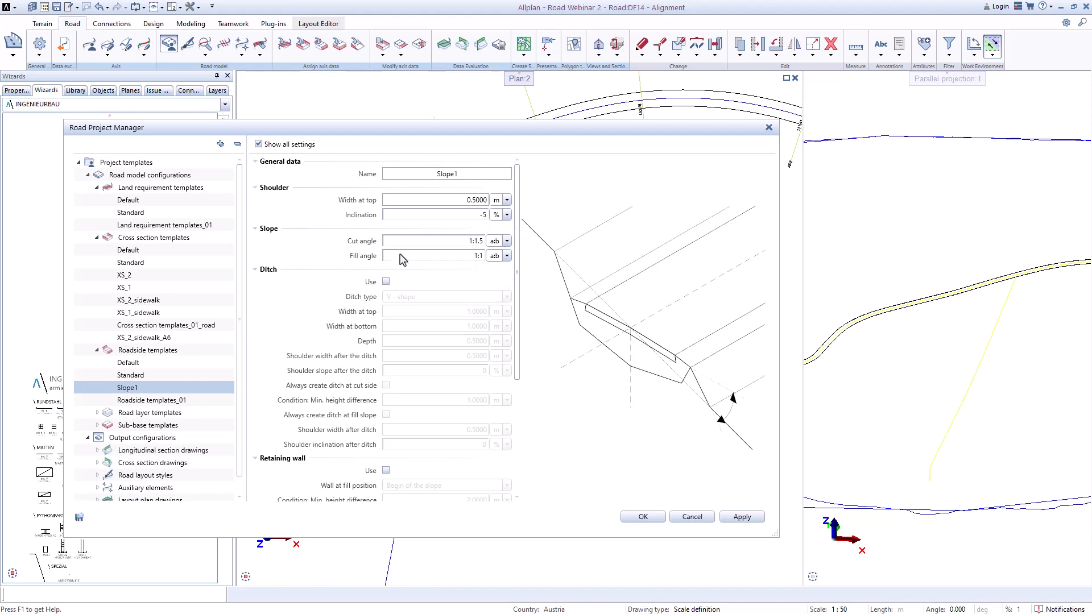
click(478, 256)
click(483, 273)
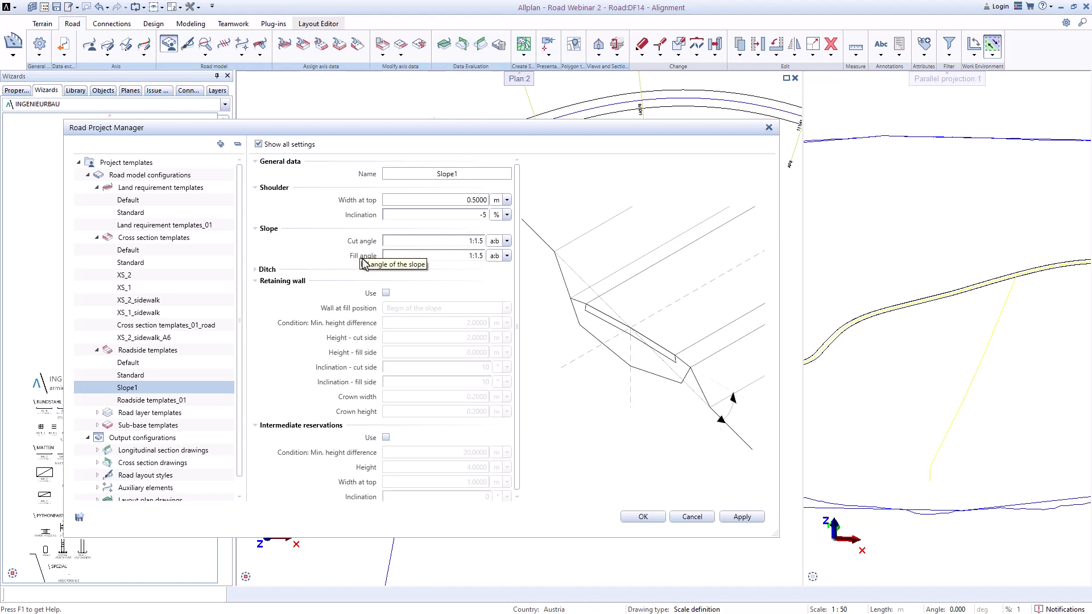
click(253, 269)
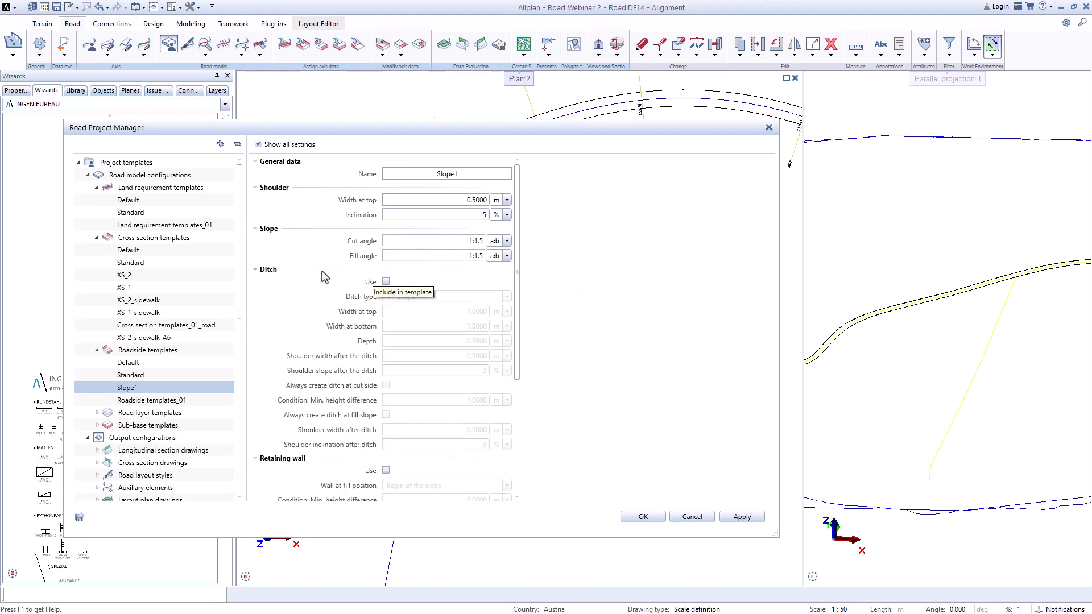
Step: Enable the V-shape ditch and the retaining wall in the Slope1 roadside template
click(386, 282)
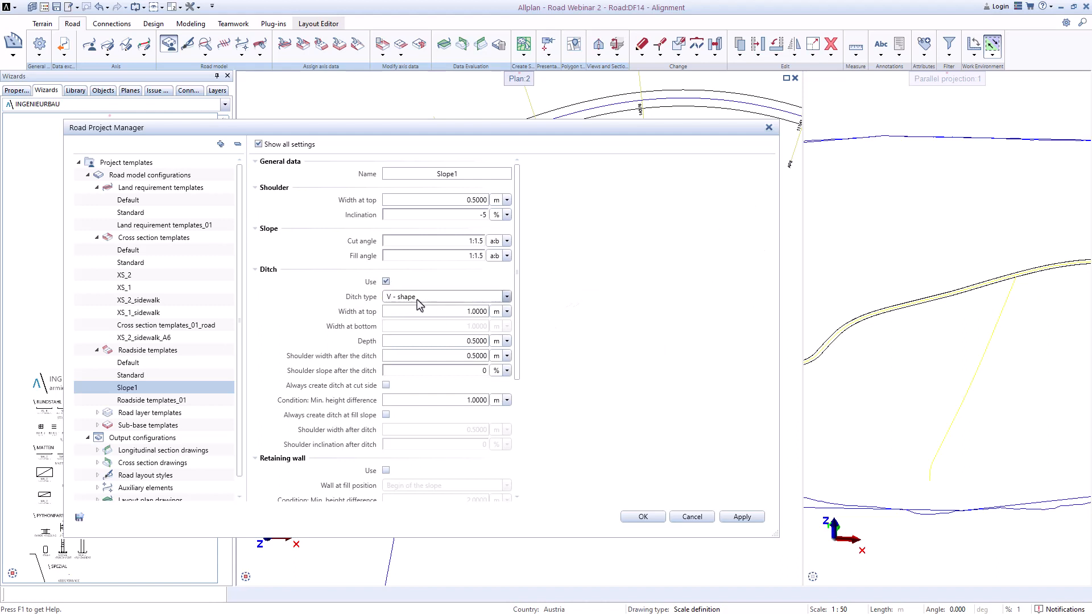
click(506, 297)
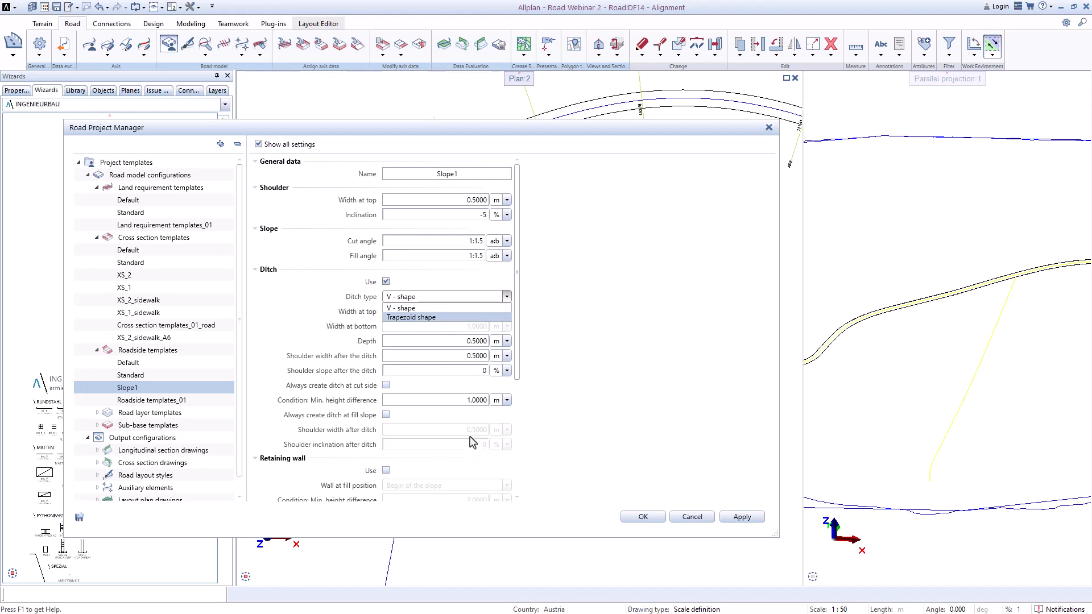
click(519, 373)
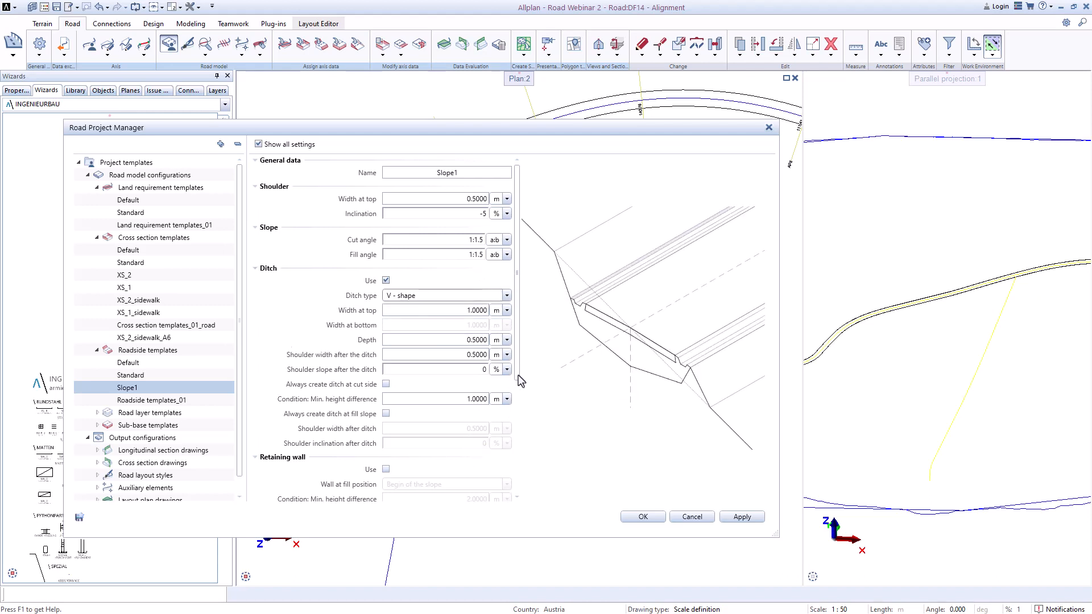
drag(519, 378, 528, 505)
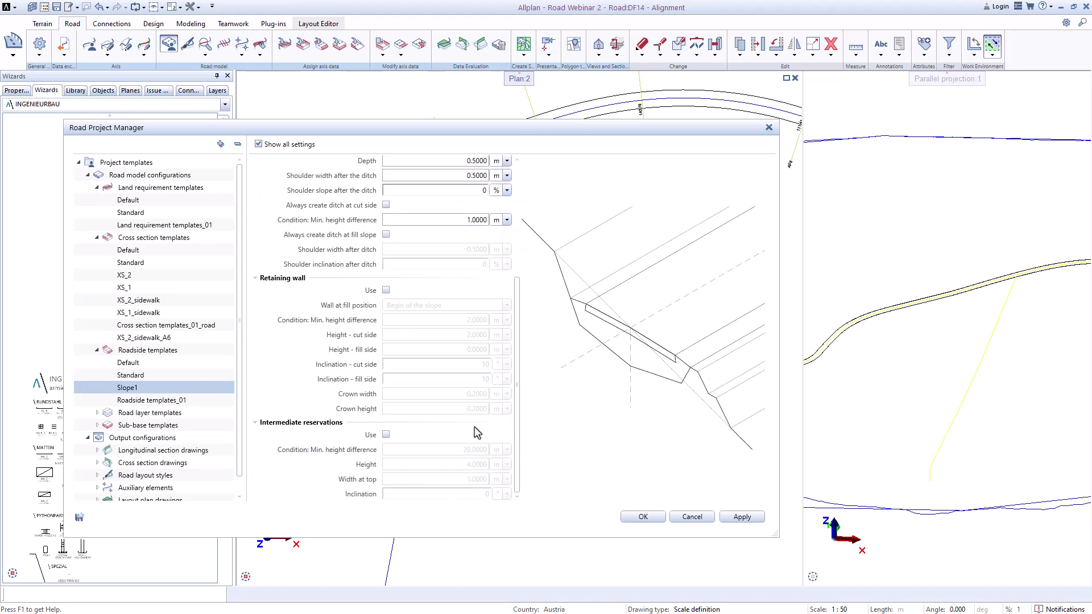
click(386, 291)
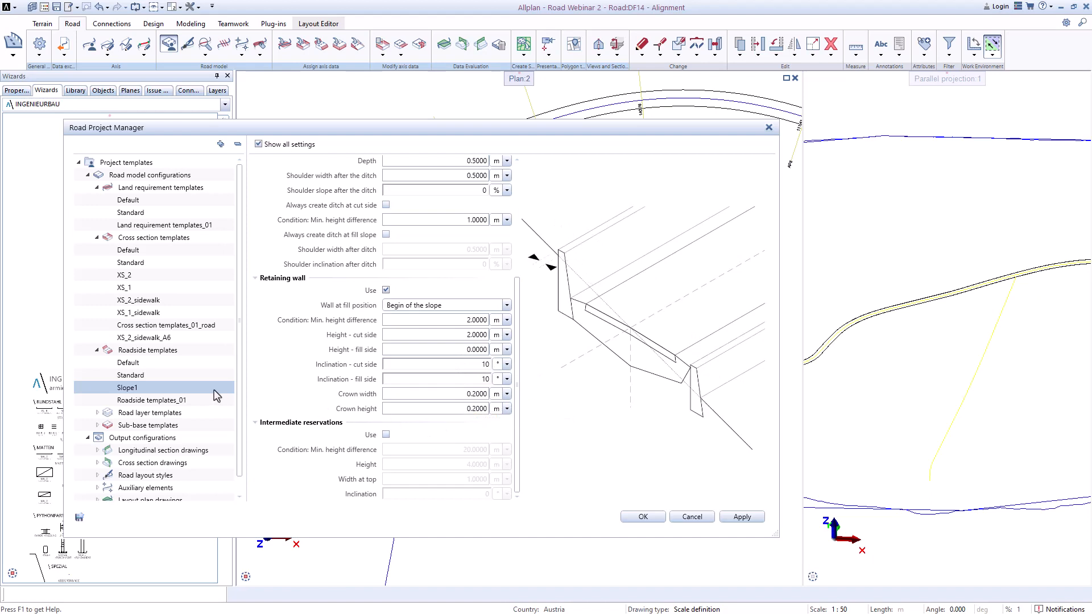
Step: Open the Sidewalk_A6 road layer template and set road layer 0 thickness to 5 cm
click(98, 350)
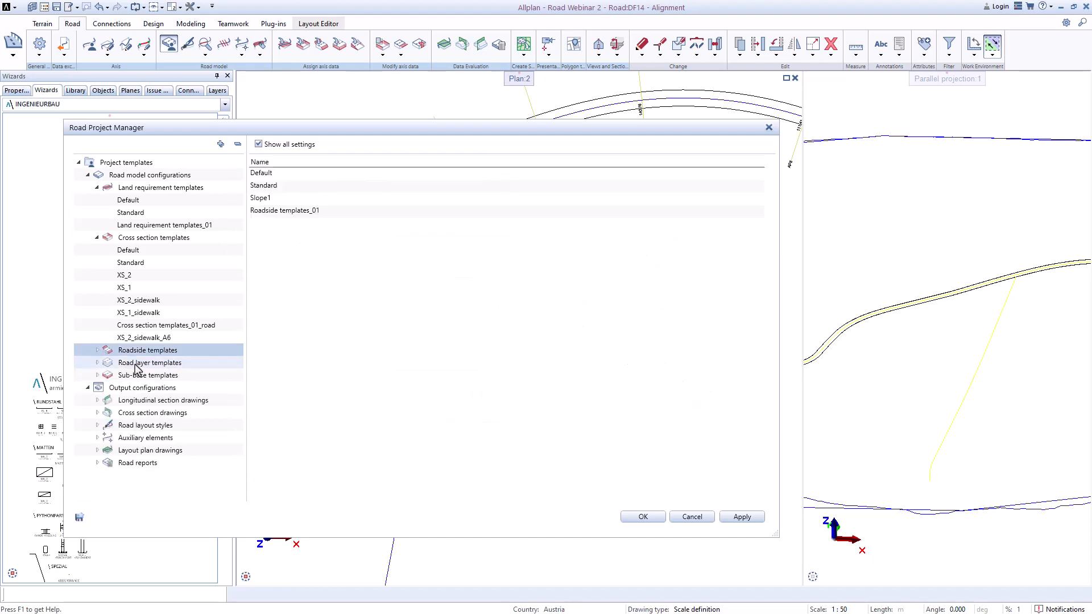
double_click(135, 365)
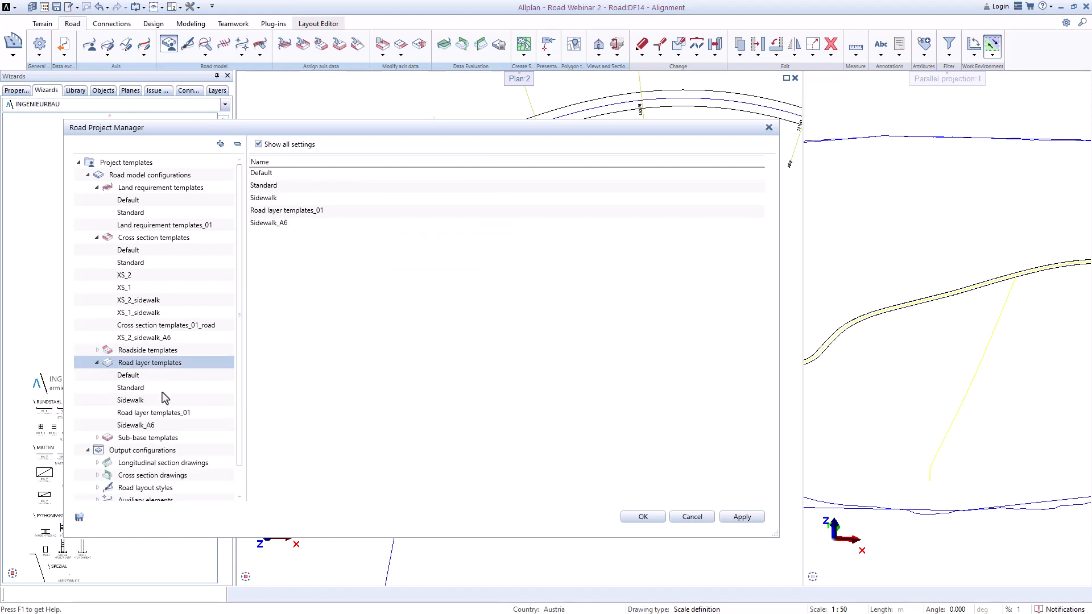
click(163, 414)
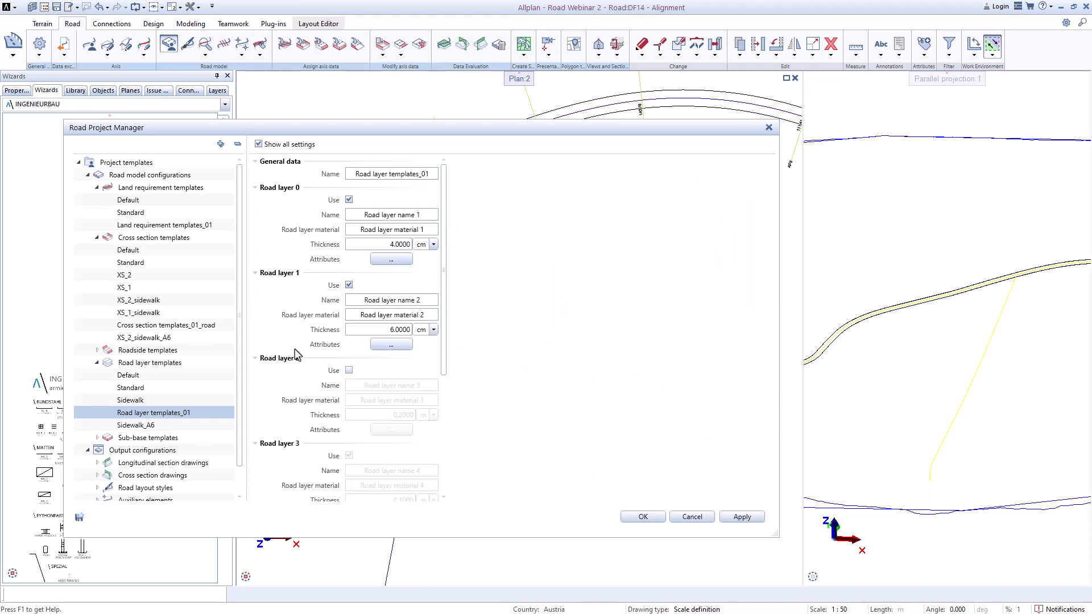
click(153, 430)
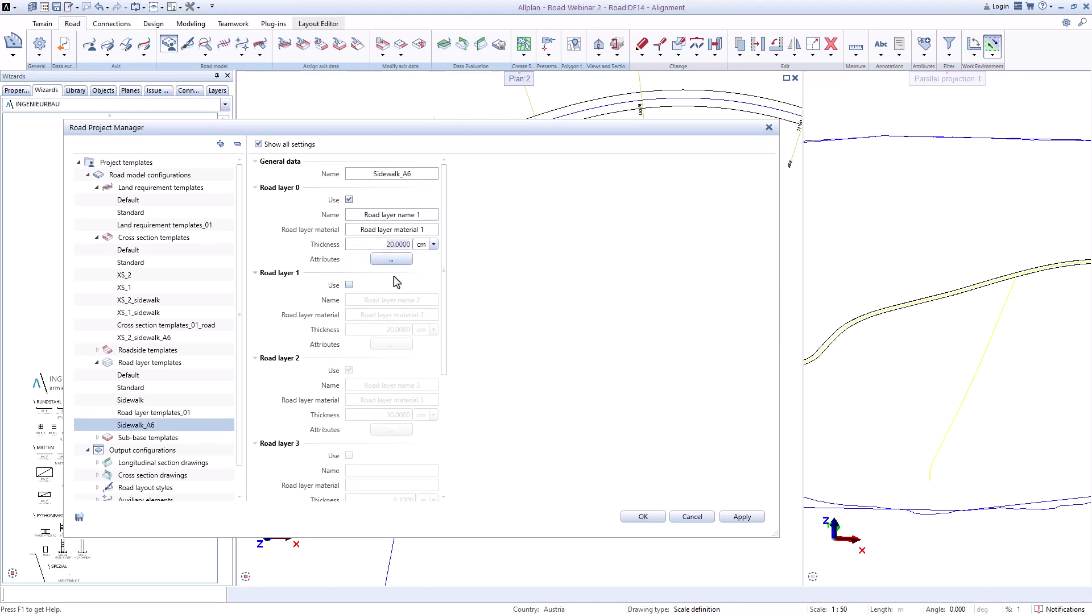
click(392, 246)
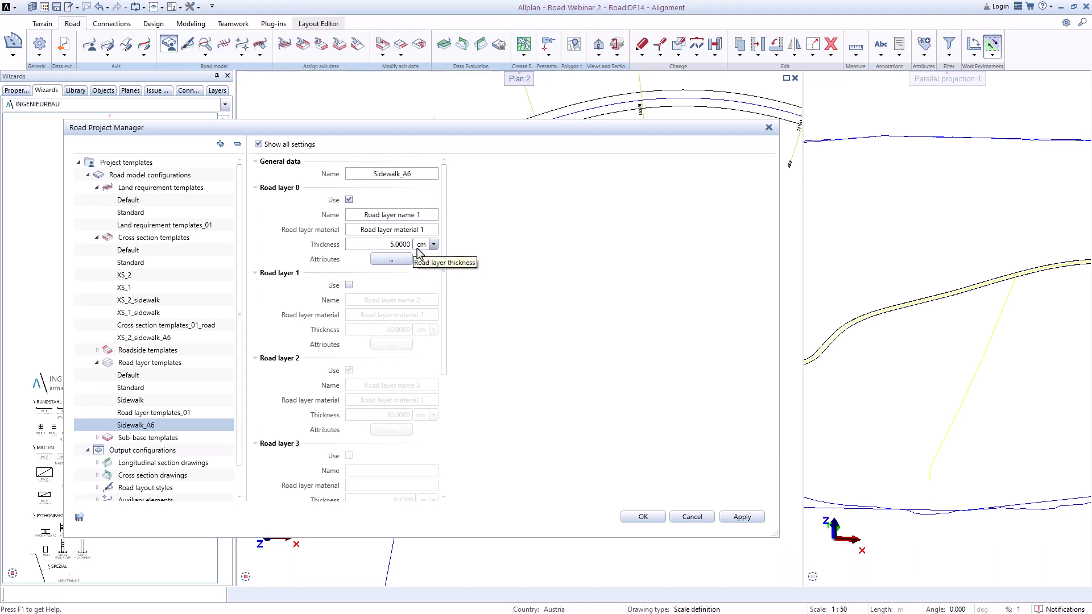
Step: Review the Road Sub-base templates_01 settings and confirm the Road Project Manager
click(145, 437)
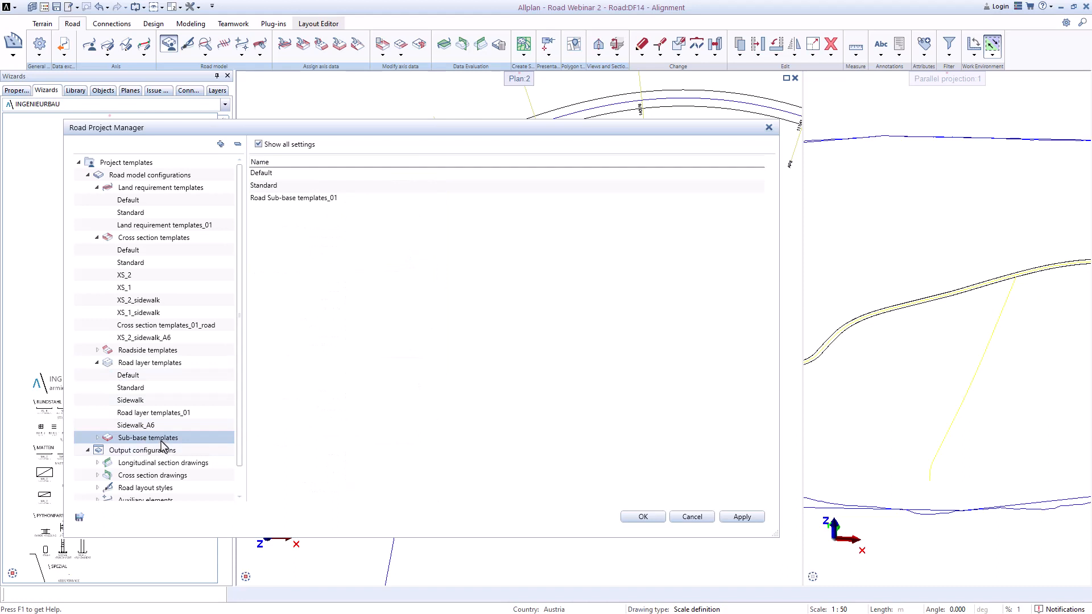
double_click(160, 441)
click(286, 202)
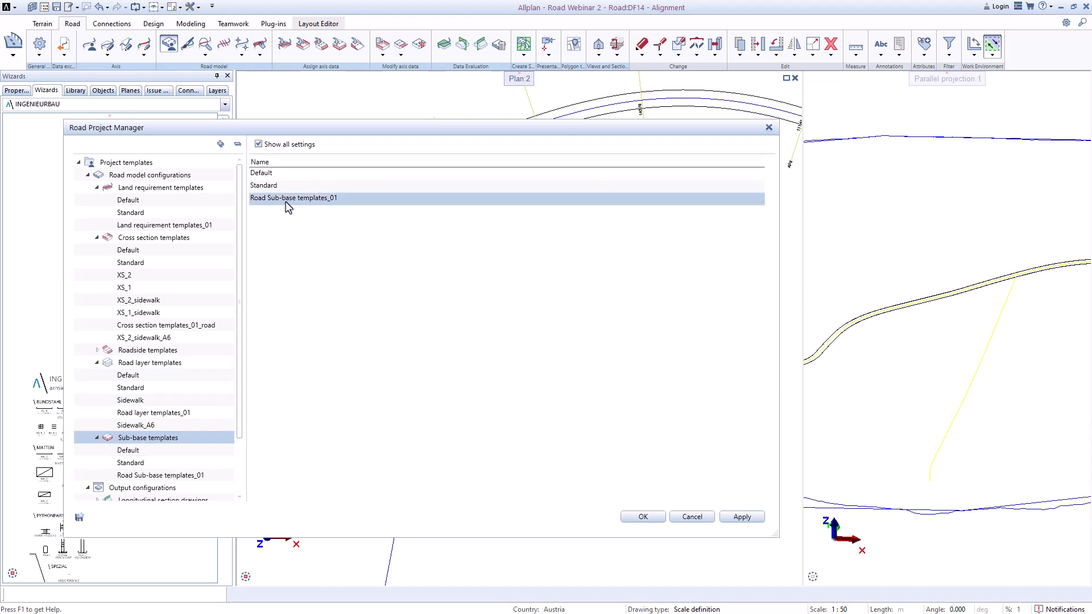
double_click(295, 199)
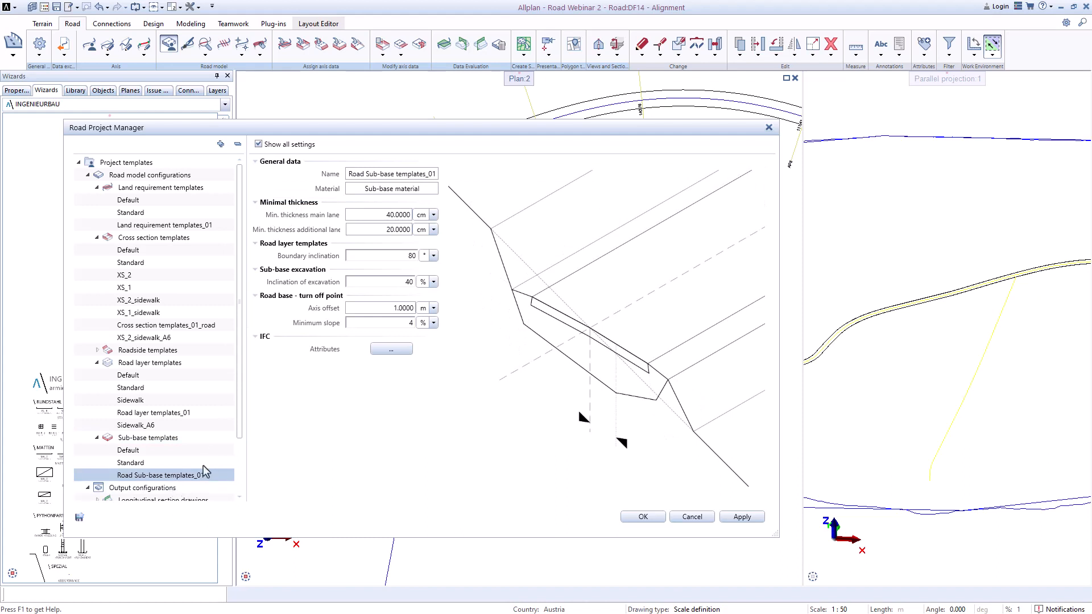
mouse_move(407, 213)
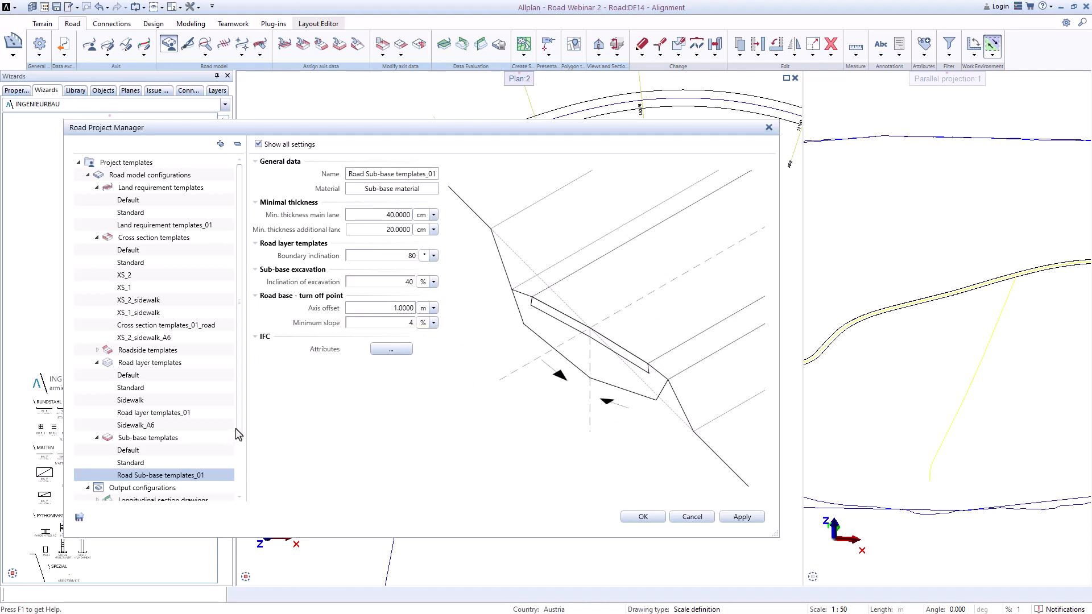
scroll(238, 435, down, 2)
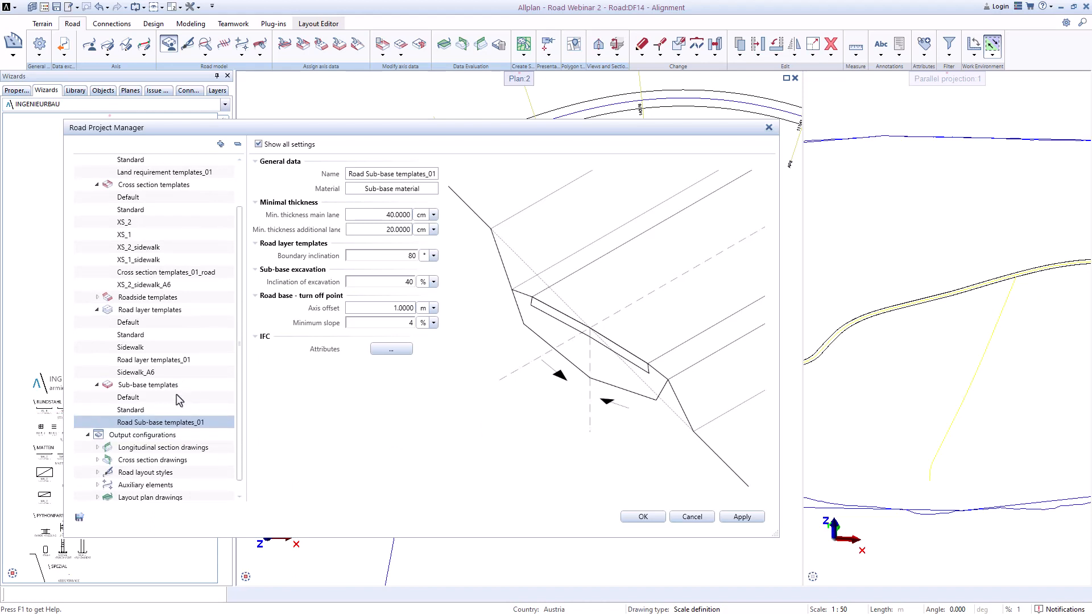
click(643, 517)
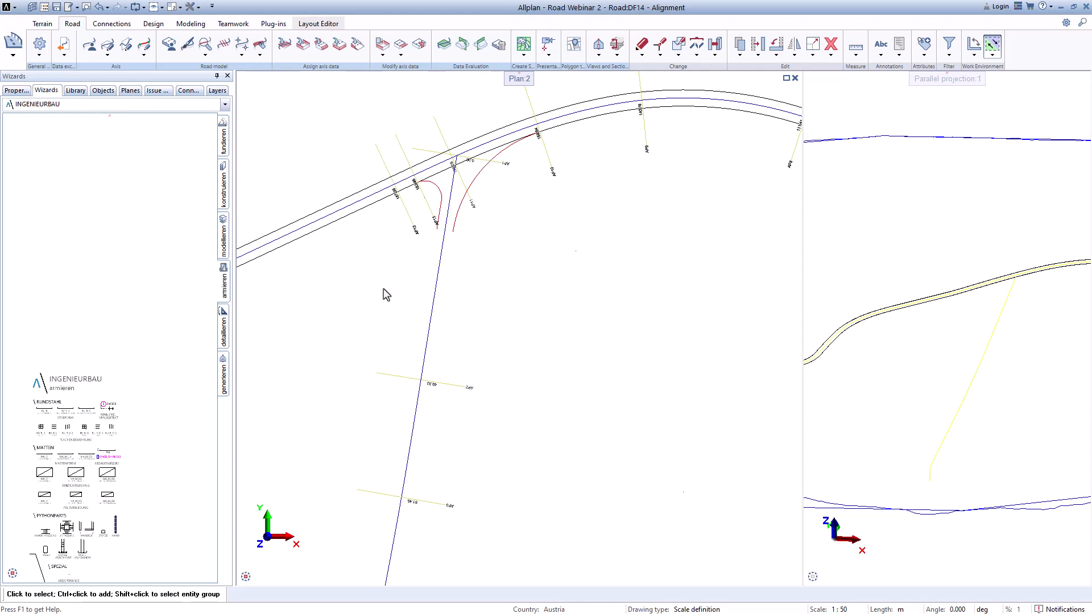
Step: Open the road template assignment for Axis_7 and switch all six template options off and back on
click(89, 47)
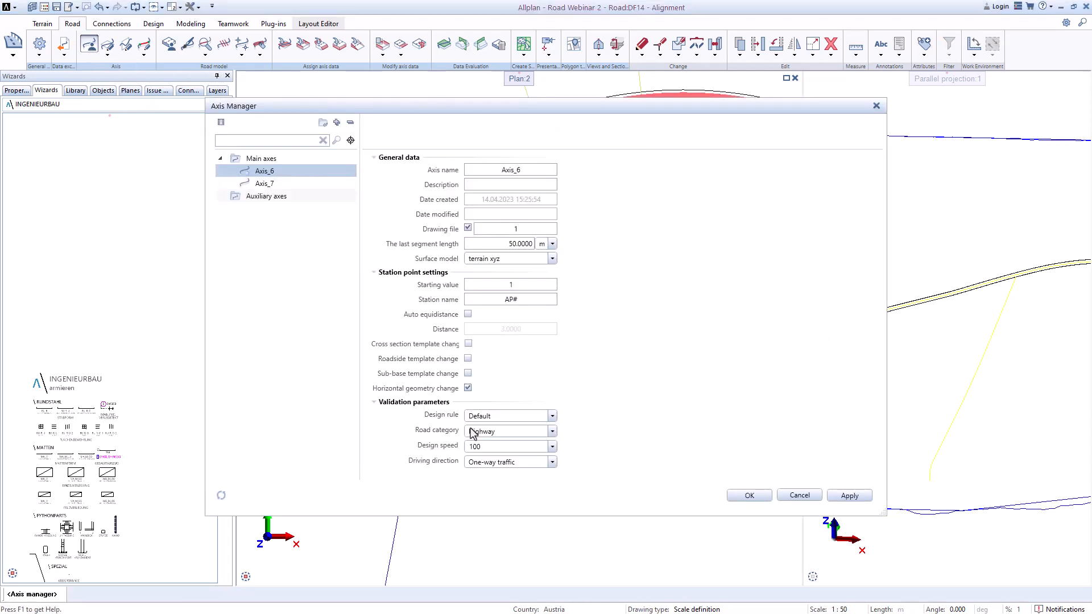
right_click(265, 184)
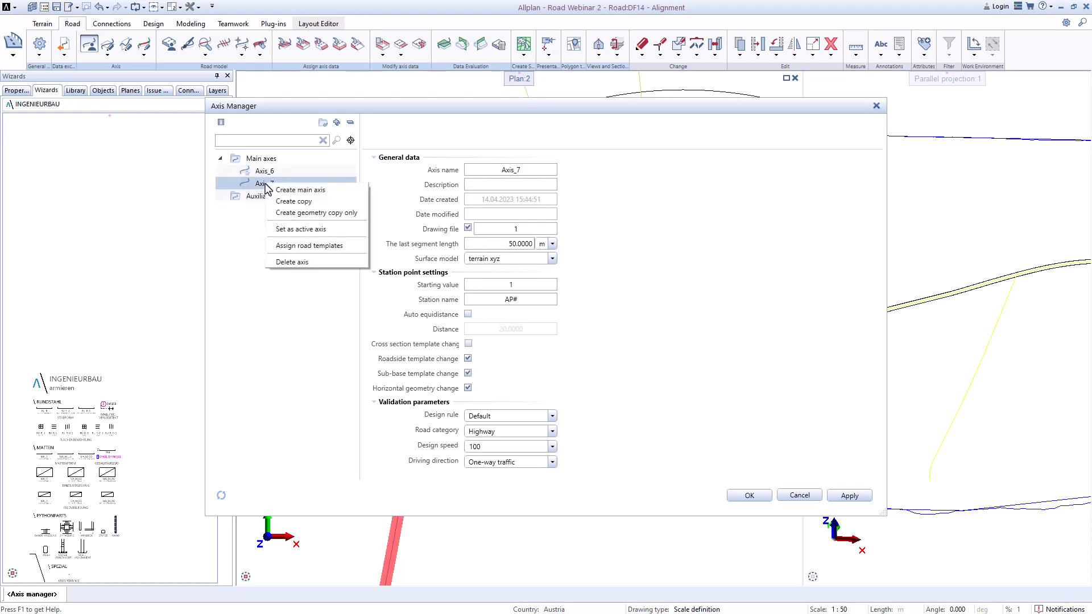
click(290, 248)
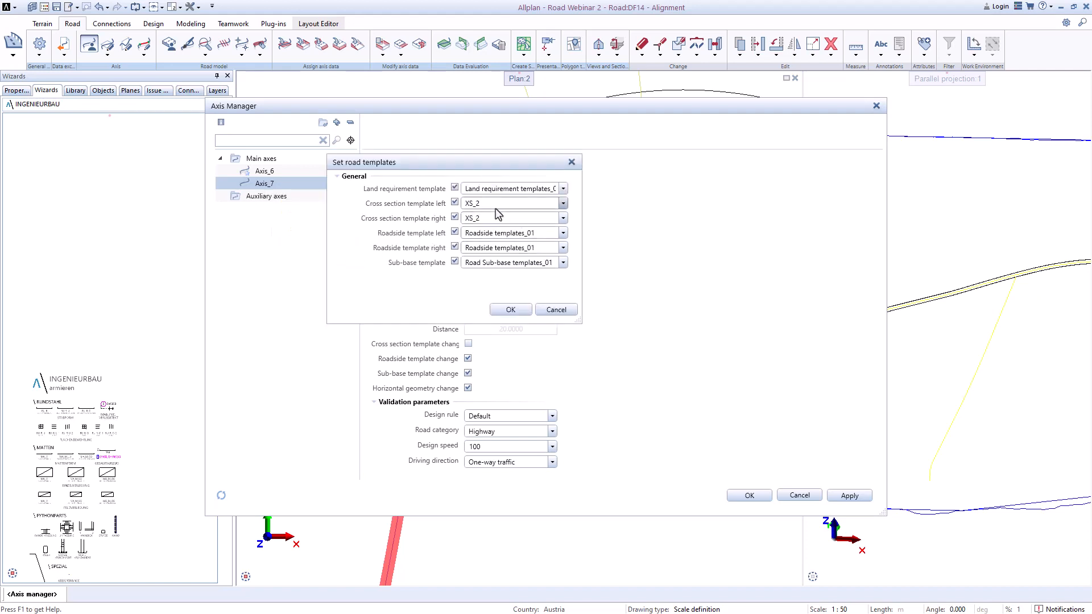
click(454, 188)
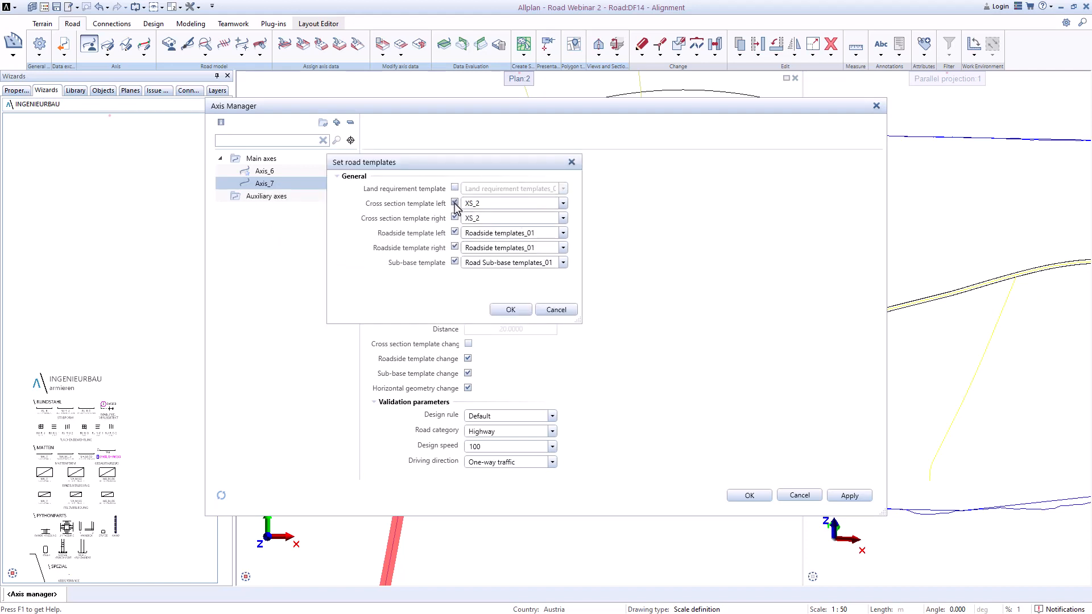
click(454, 203)
click(455, 218)
click(454, 233)
click(455, 248)
click(454, 262)
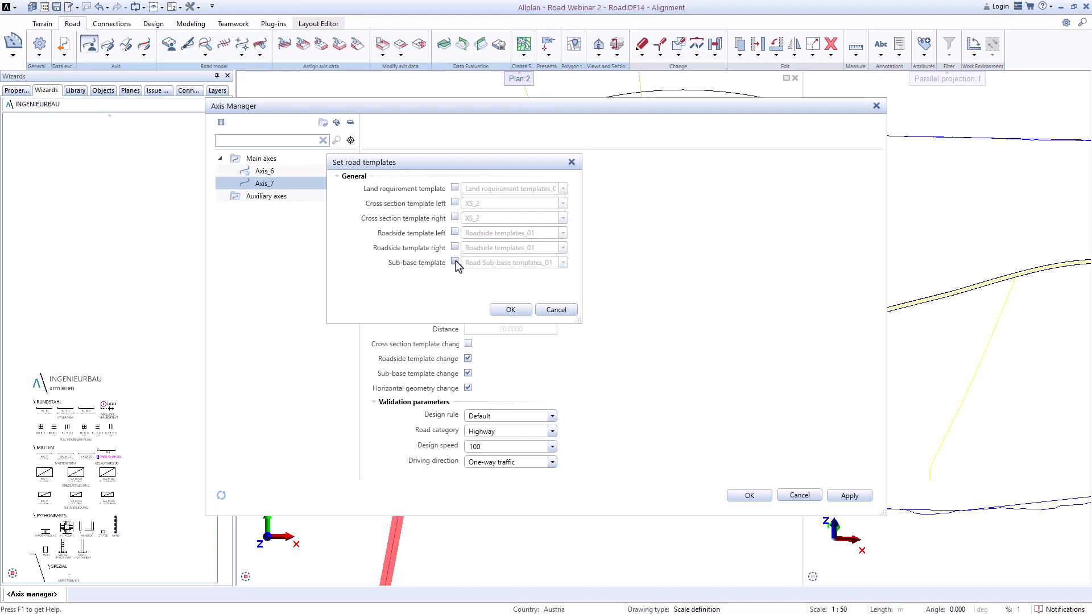
click(454, 189)
click(454, 203)
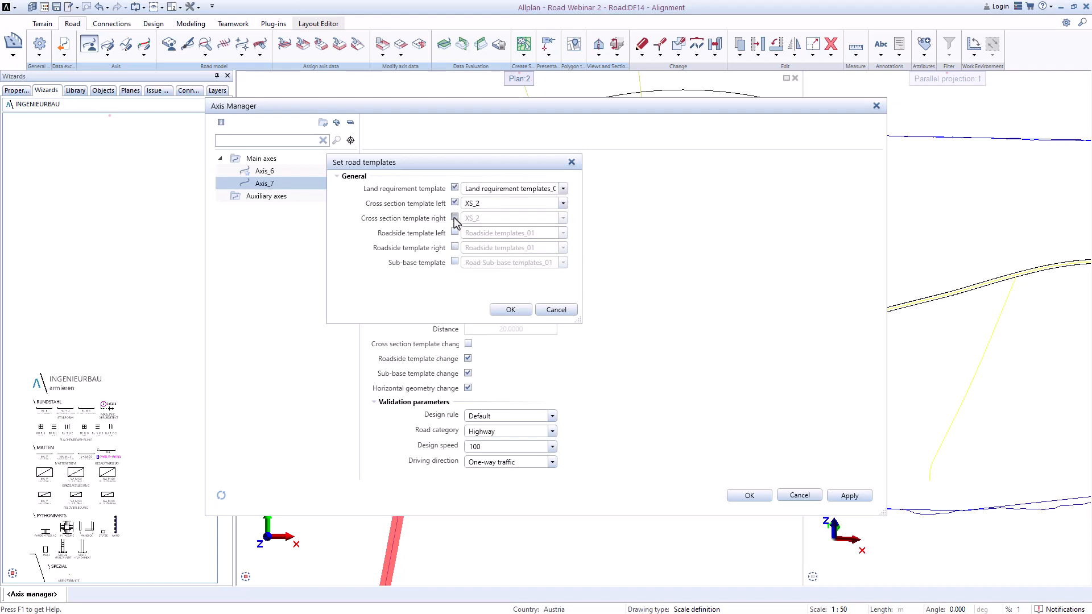
click(454, 218)
click(455, 232)
click(454, 248)
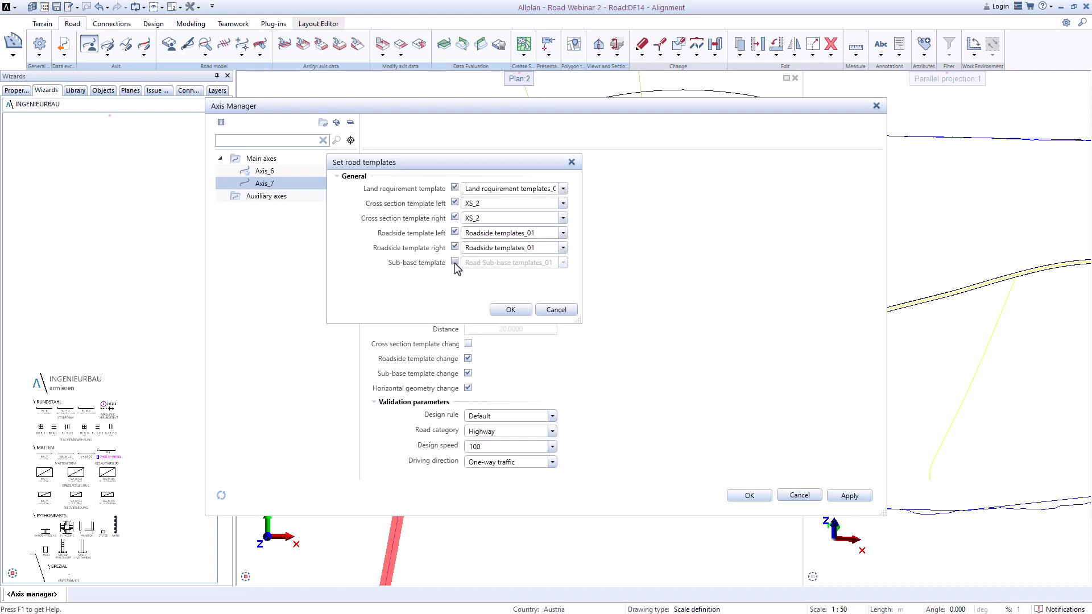
click(455, 263)
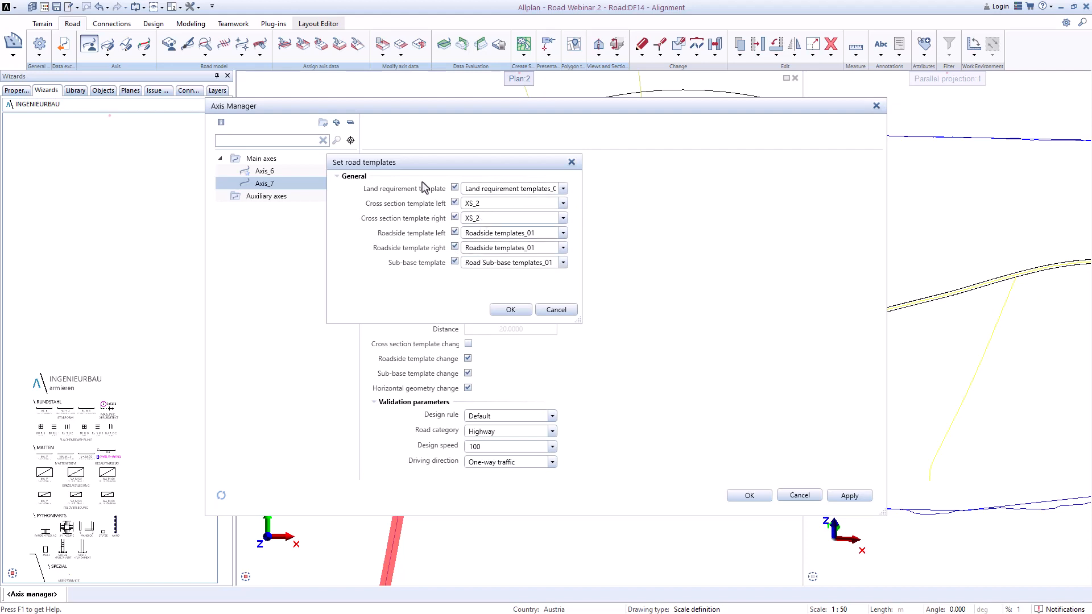
Step: Assign Land requirement templates_01, XS_2, Roadside templates_01 and Road Sub-base templates_01 to Axis_7, confirming the overwrite
click(563, 189)
click(553, 217)
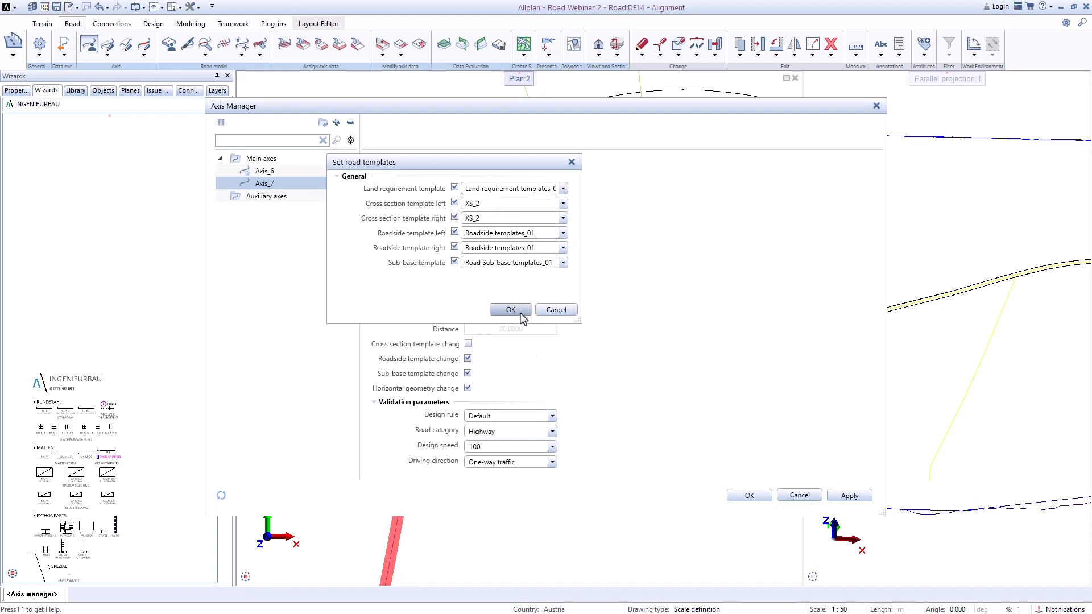
click(562, 205)
click(563, 206)
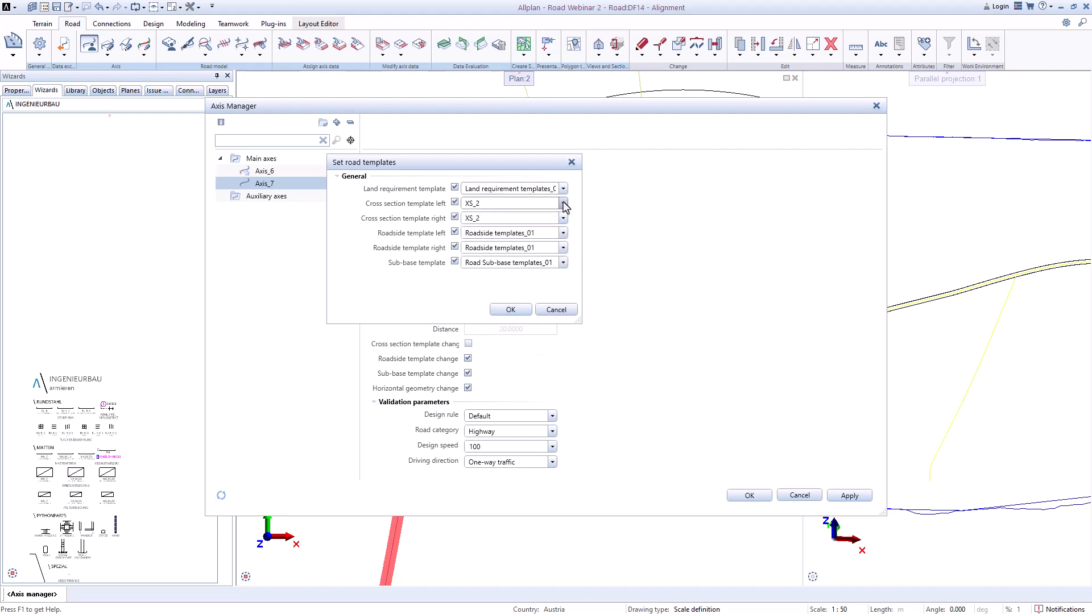
click(526, 310)
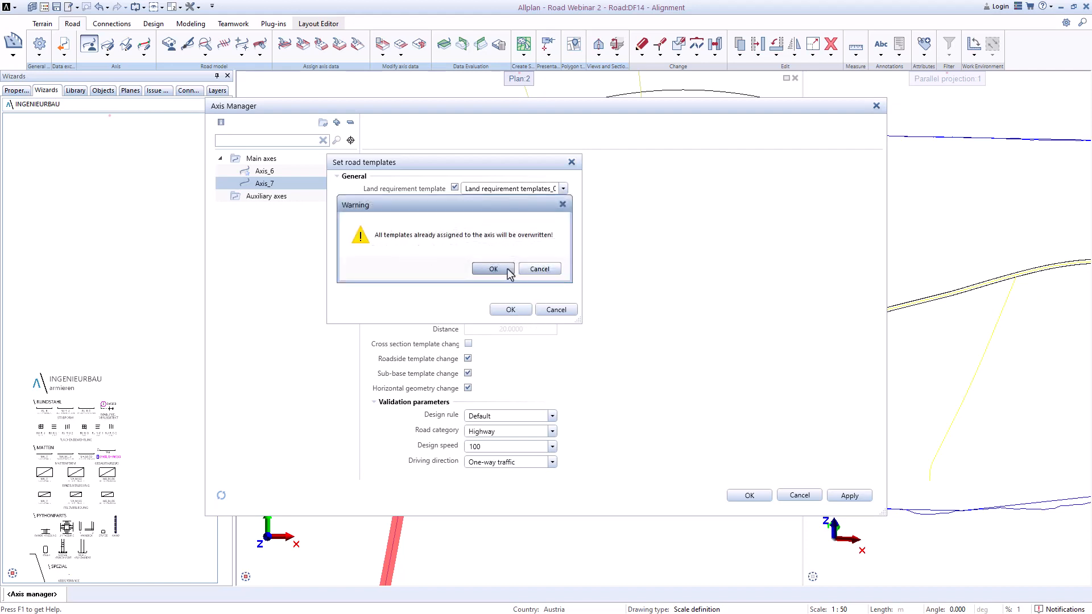
click(494, 269)
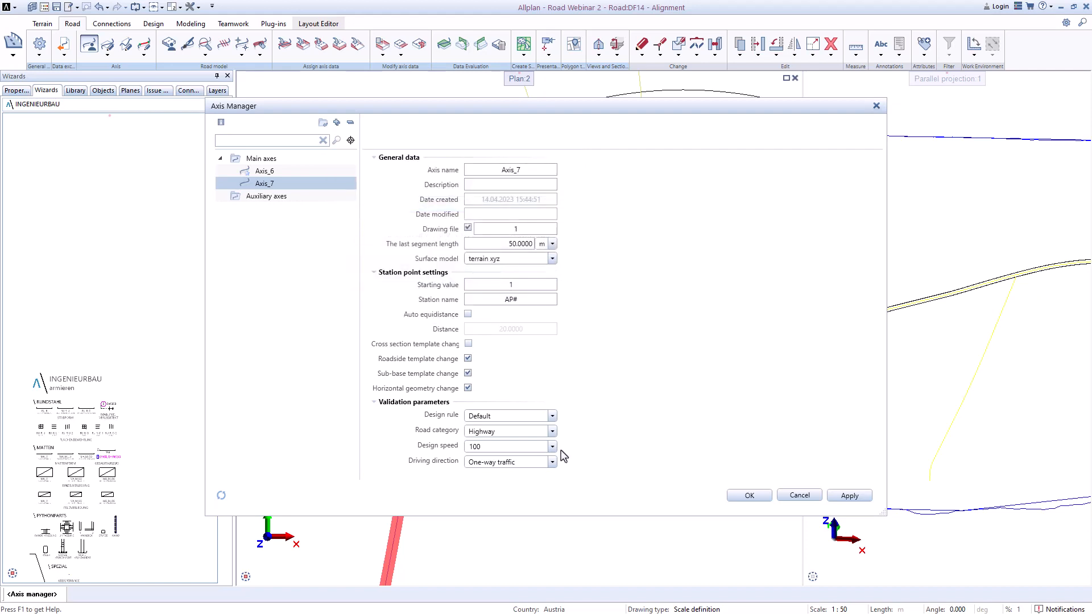
click(749, 496)
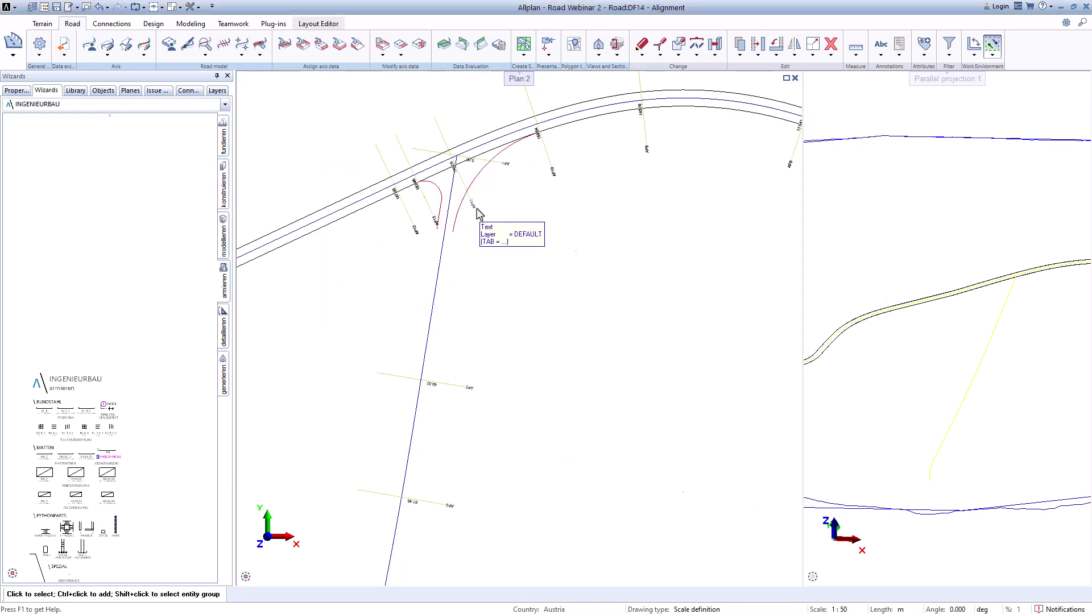
Step: Apply the Design view road visual style to Axis_6
scroll(481, 224, down, 3)
scroll(552, 322, up, 1)
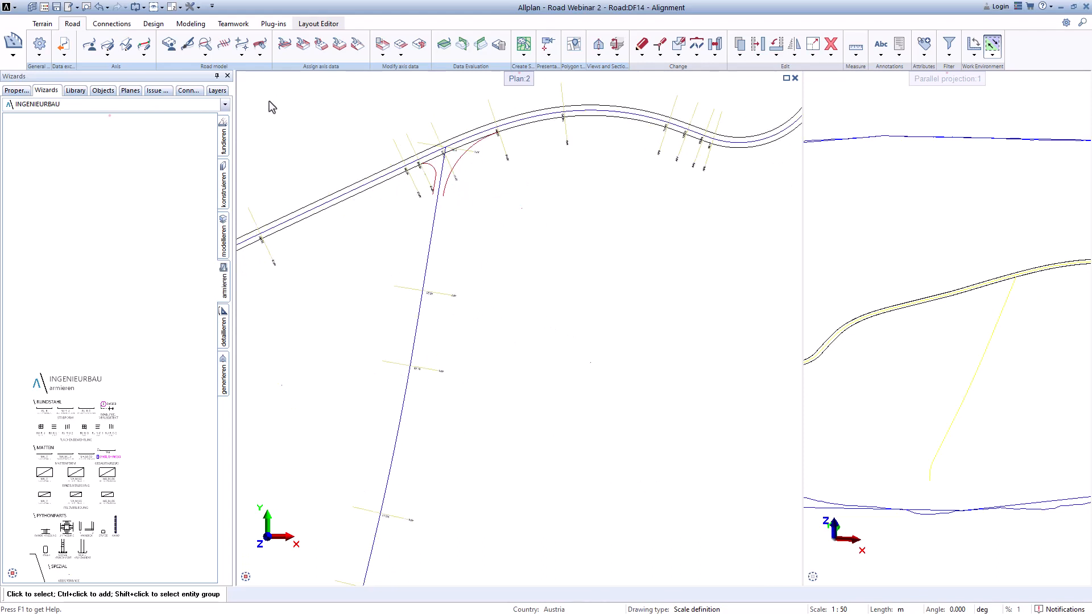
click(190, 50)
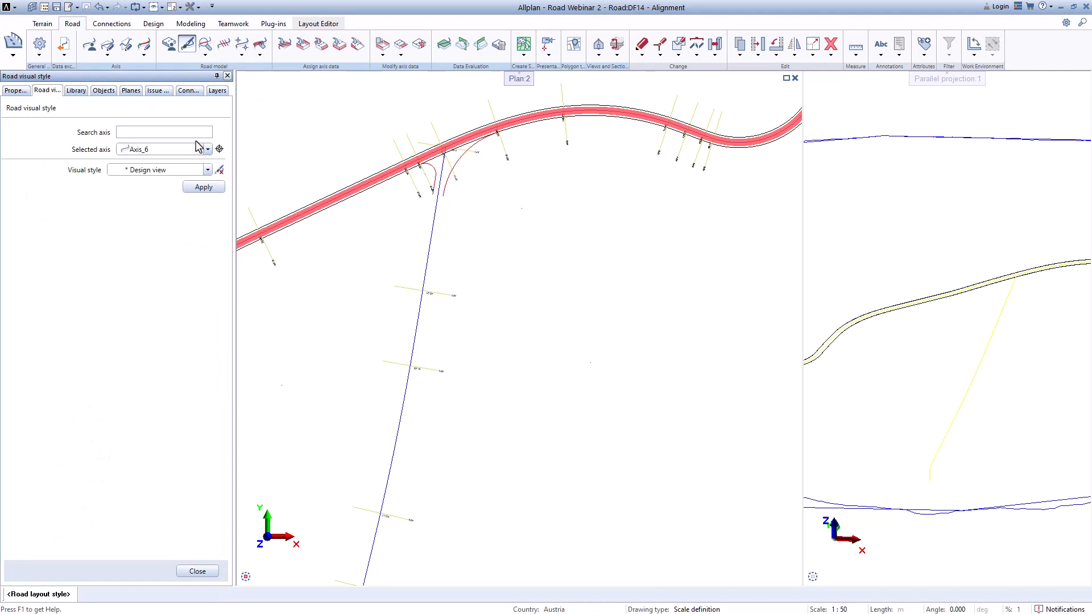
click(202, 187)
Step: Reassign the road templates to Axis_7 in the Axis Manager and confirm the overwrite
click(90, 46)
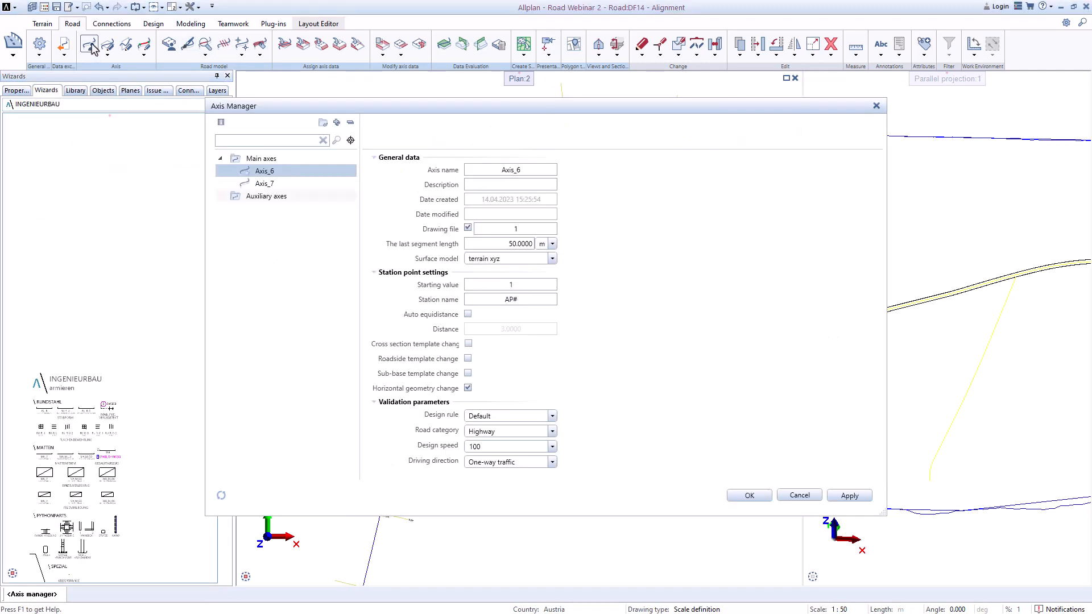
click(266, 182)
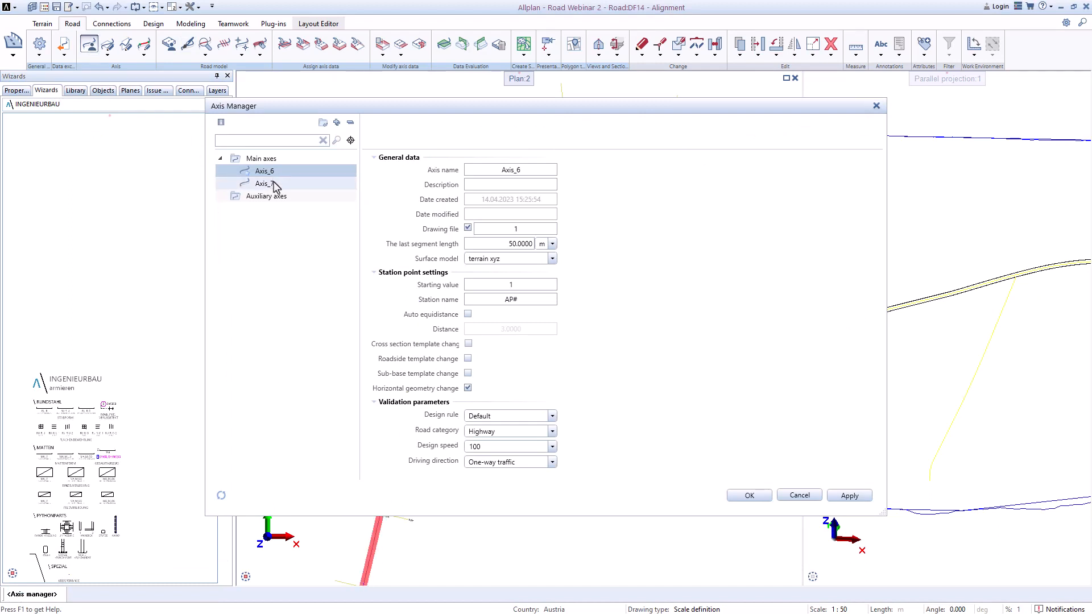
right_click(275, 183)
click(291, 244)
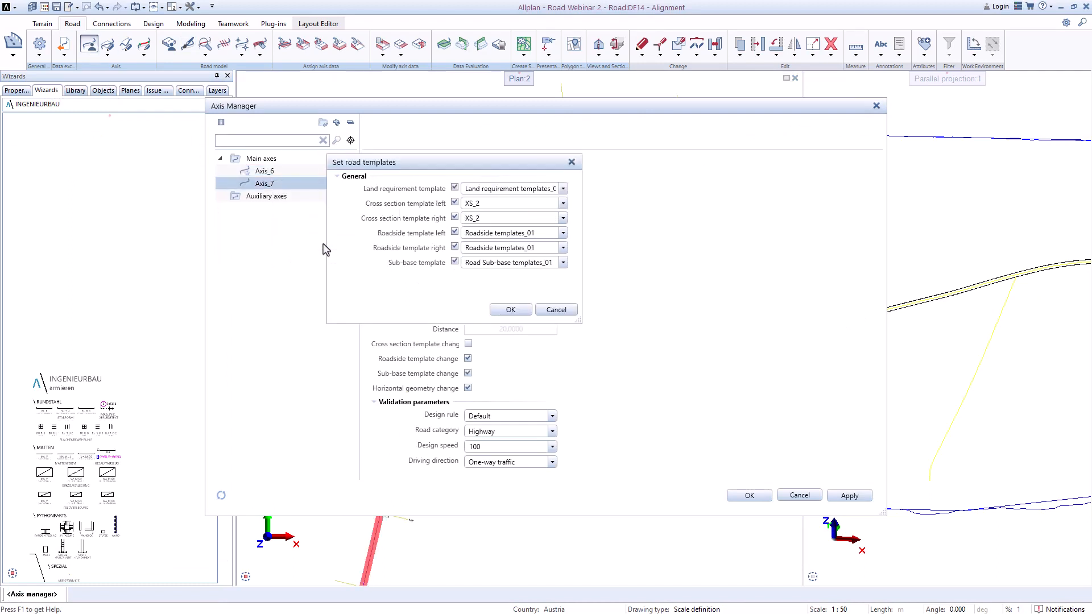
click(510, 309)
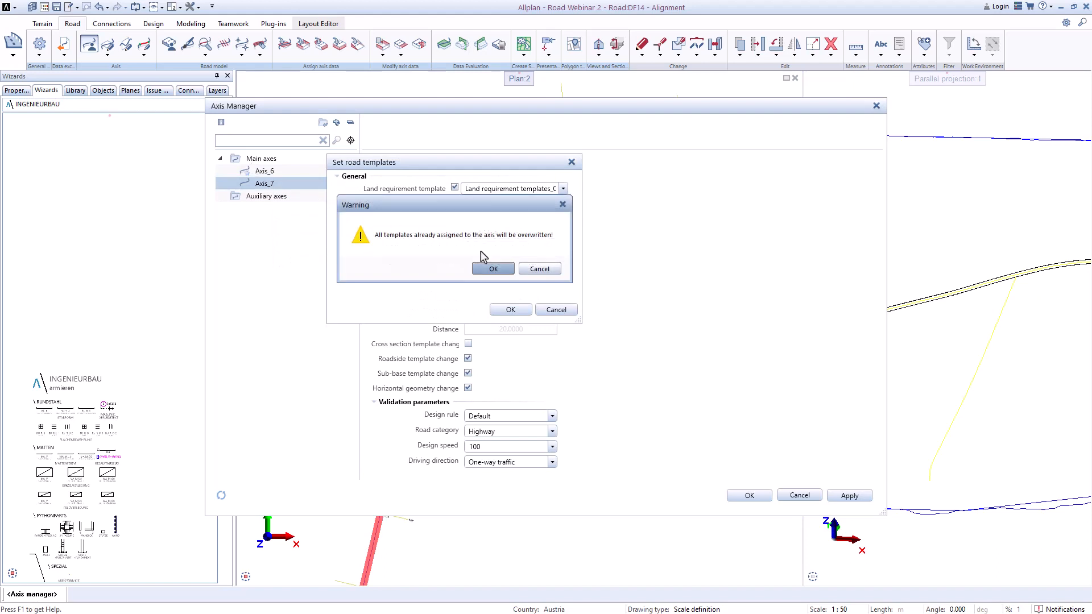
click(493, 269)
click(273, 172)
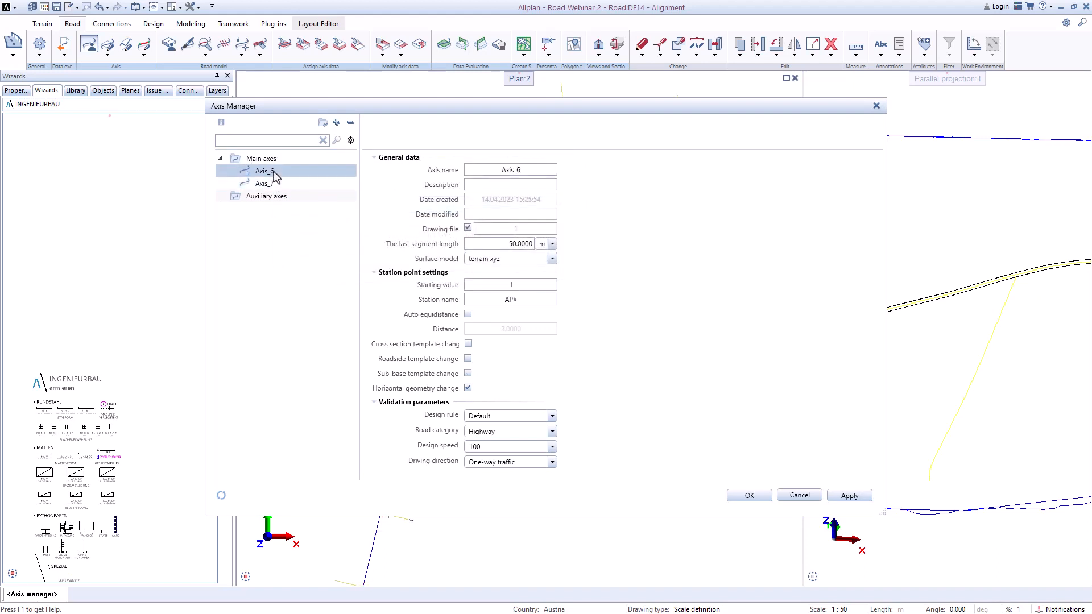
click(749, 495)
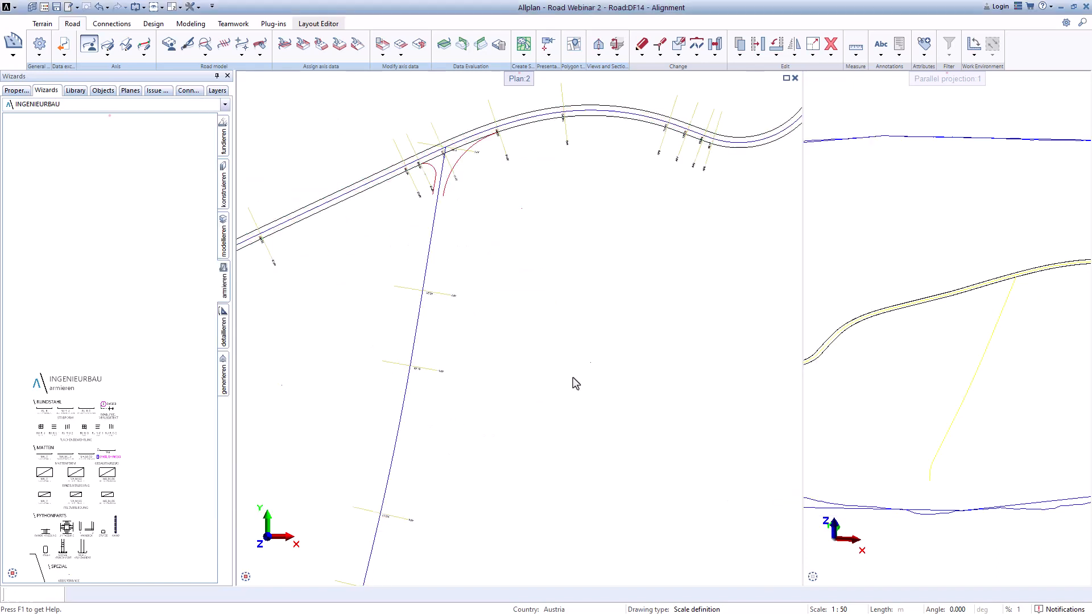
Step: Apply the Design view road visual style to Axis_7
click(188, 47)
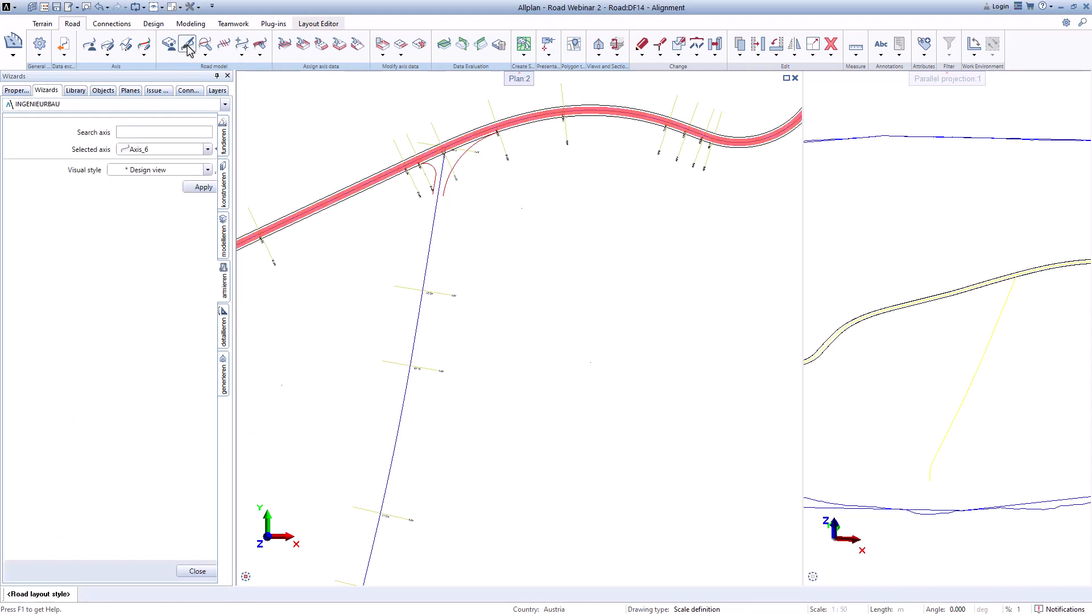
click(207, 151)
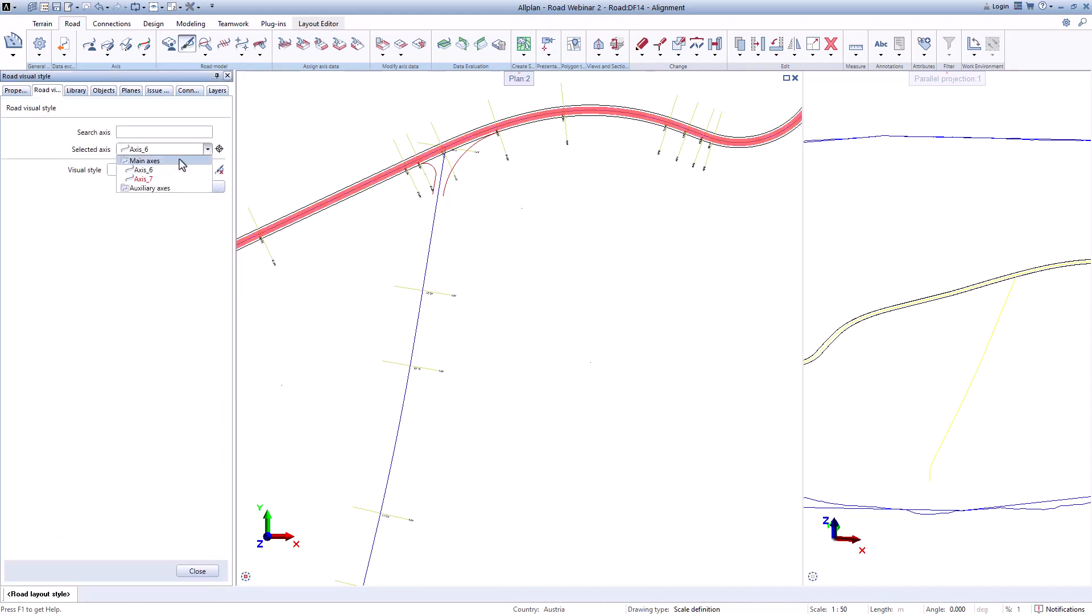
click(176, 182)
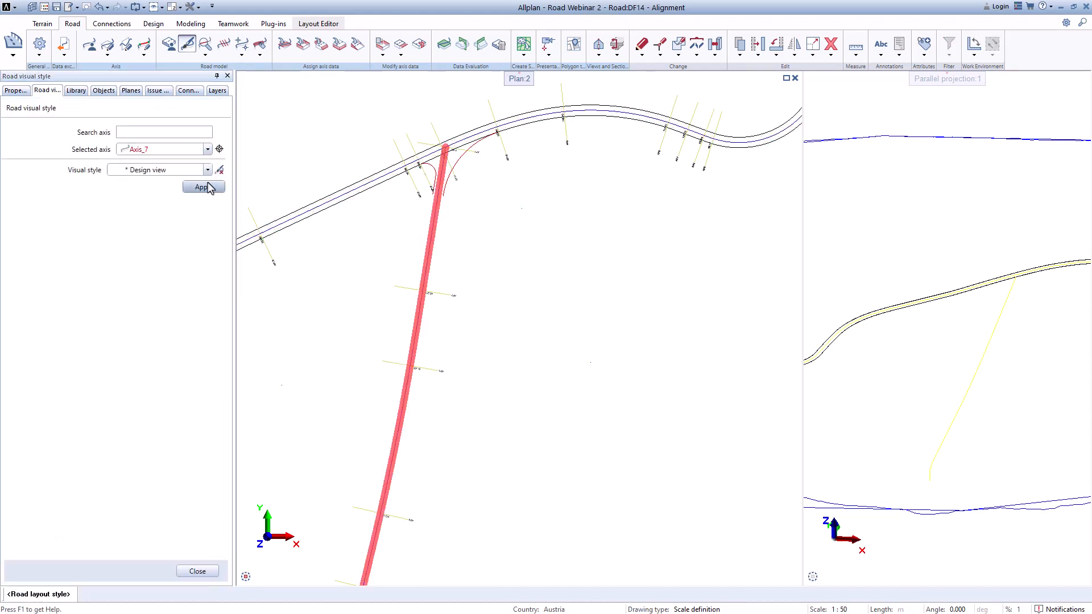
Step: Reapply the Design view style to Axis_7 and close the road visual style tool
click(204, 188)
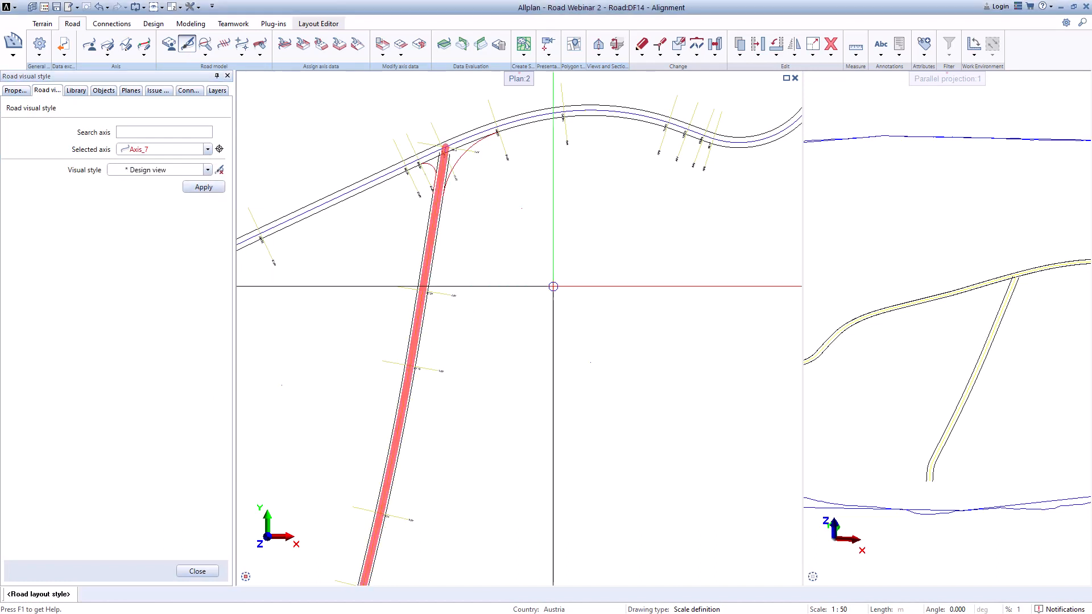
scroll(449, 142, up, 3)
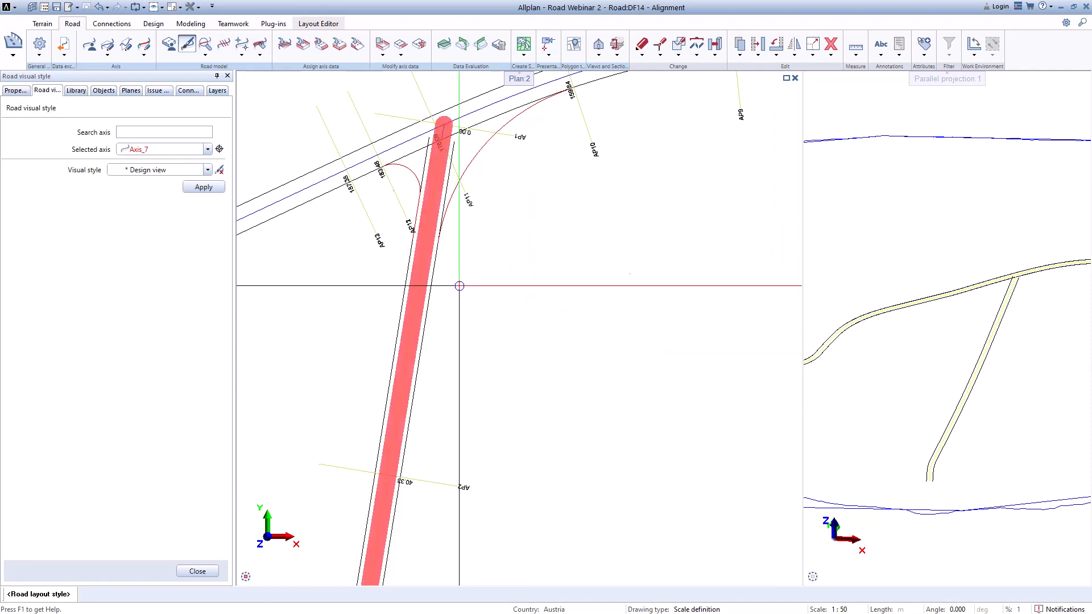
scroll(458, 285, down, 2)
middle_drag(460, 408, 430, 303)
scroll(502, 214, down, 3)
scroll(474, 257, up, 4)
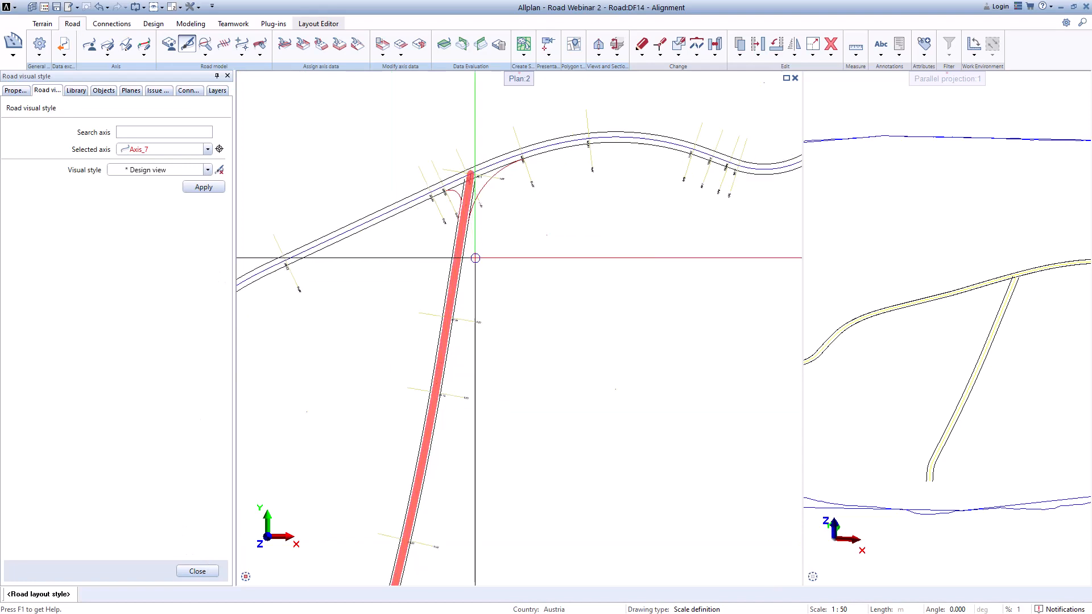
middle_drag(511, 280, 487, 462)
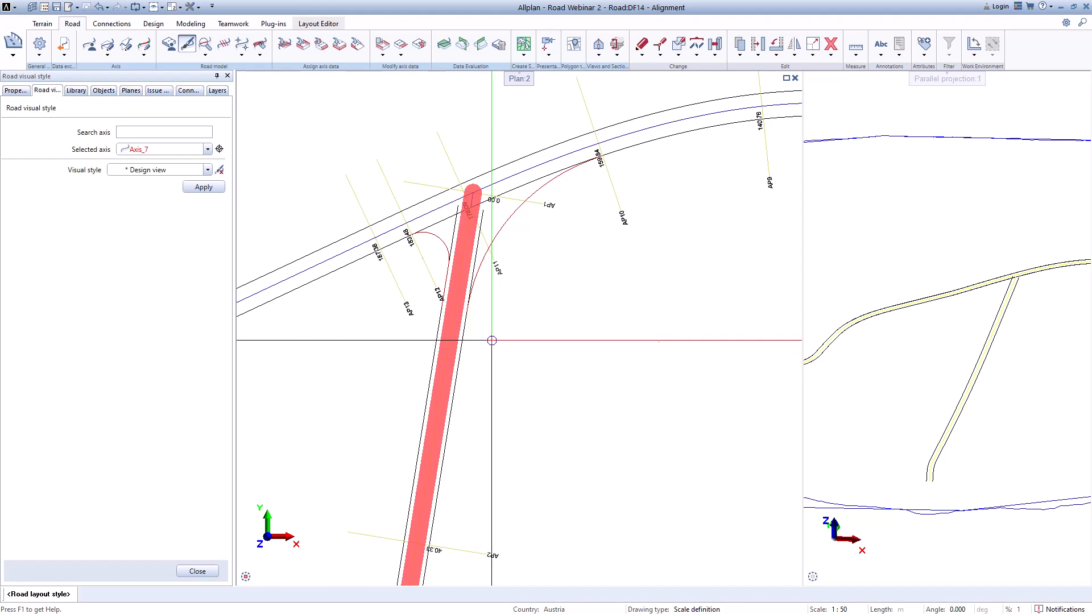
click(193, 572)
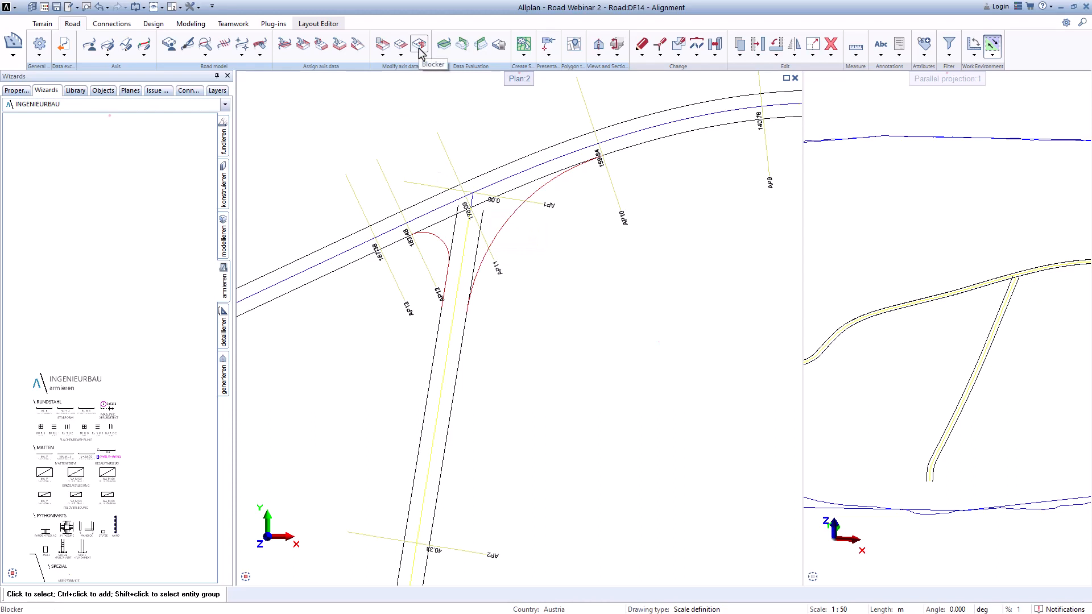
Step: Start Set superelevation on Axis_7 and add a left roadside range from station 0.000 to 160.679
click(358, 45)
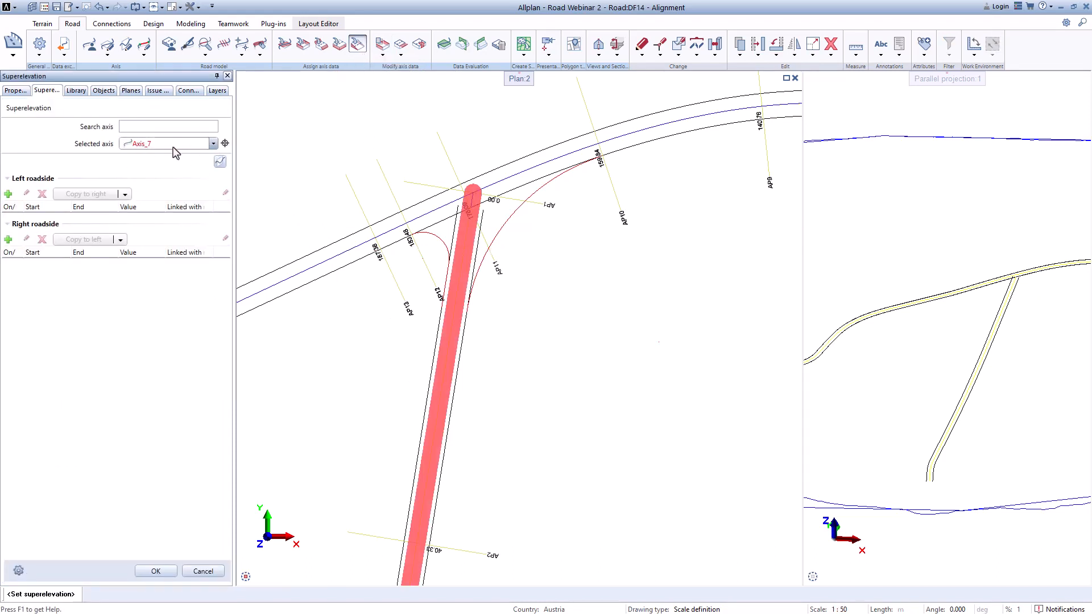
click(7, 195)
scroll(471, 188, up, 3)
scroll(472, 183, down, 2)
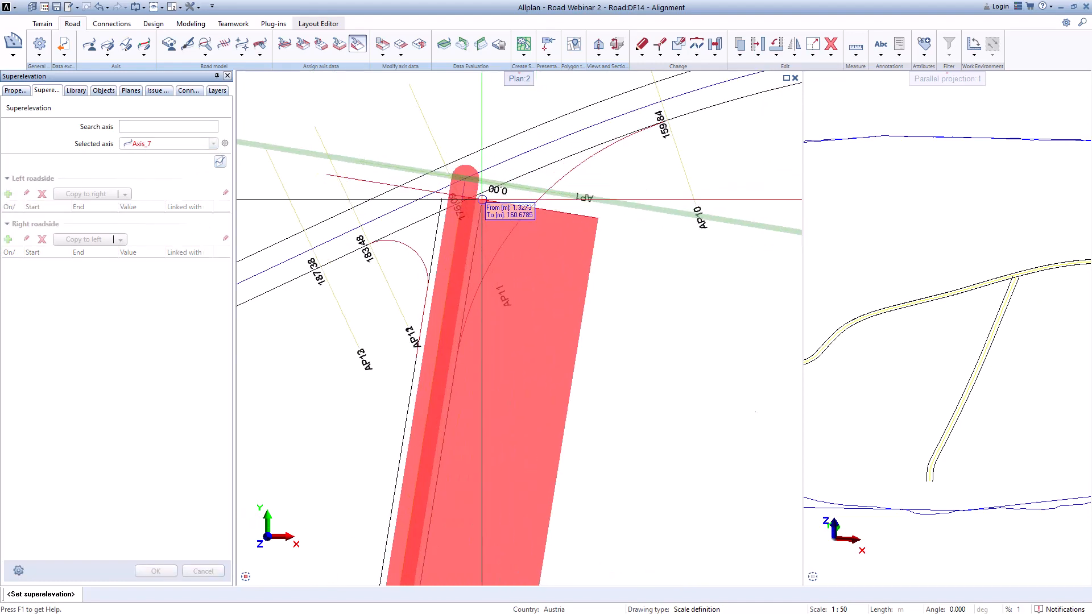
scroll(464, 178, down, 10)
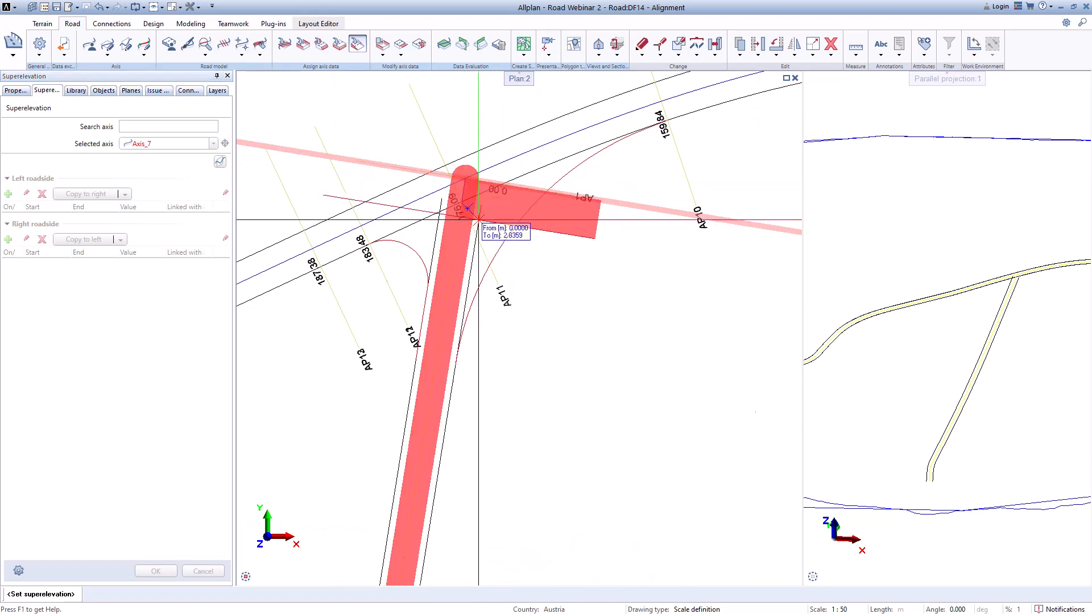
scroll(431, 373, up, 8)
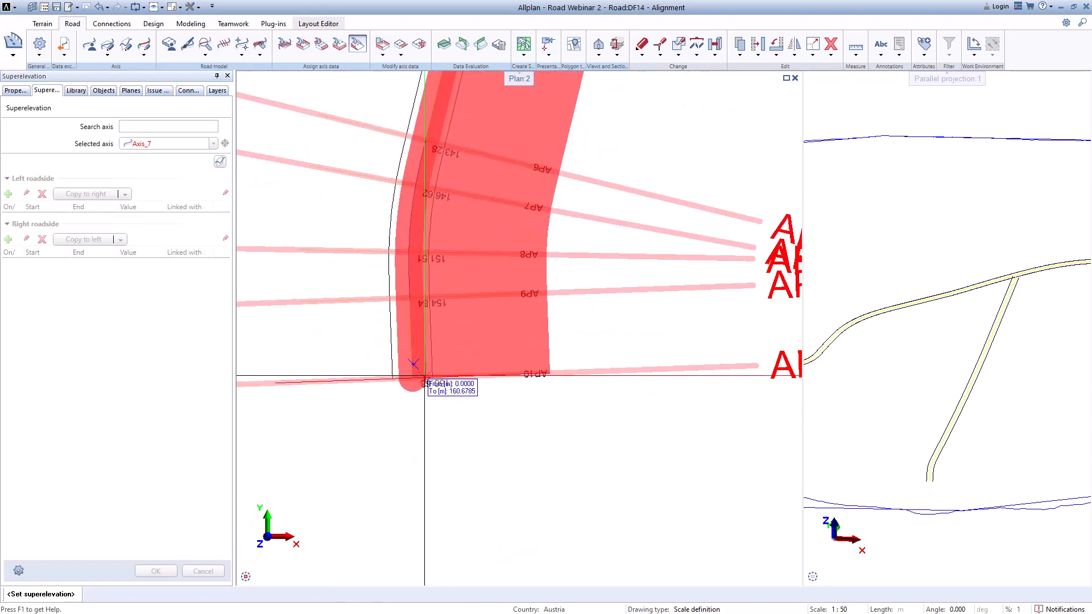
click(429, 374)
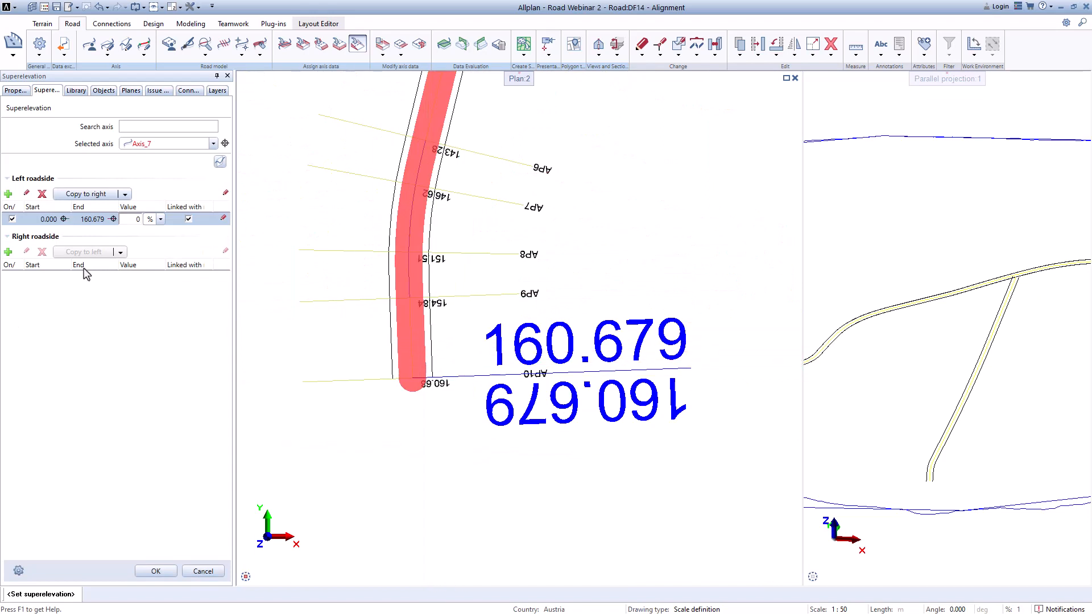
Step: Set the left roadside superelevation value to -2.5 %
click(135, 220)
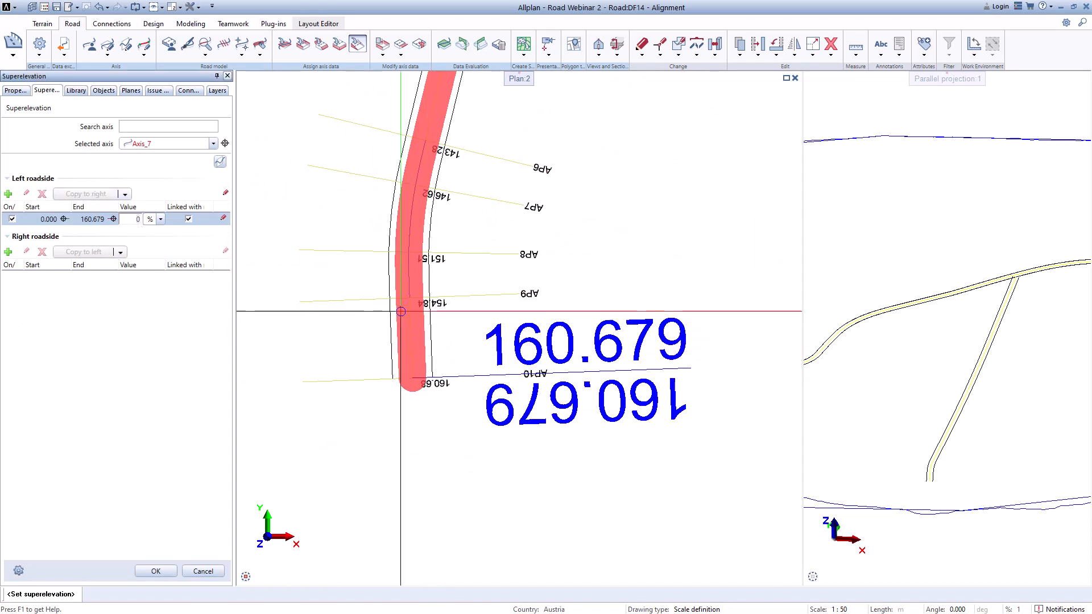
scroll(444, 236, down, 5)
middle_drag(439, 472, 416, 568)
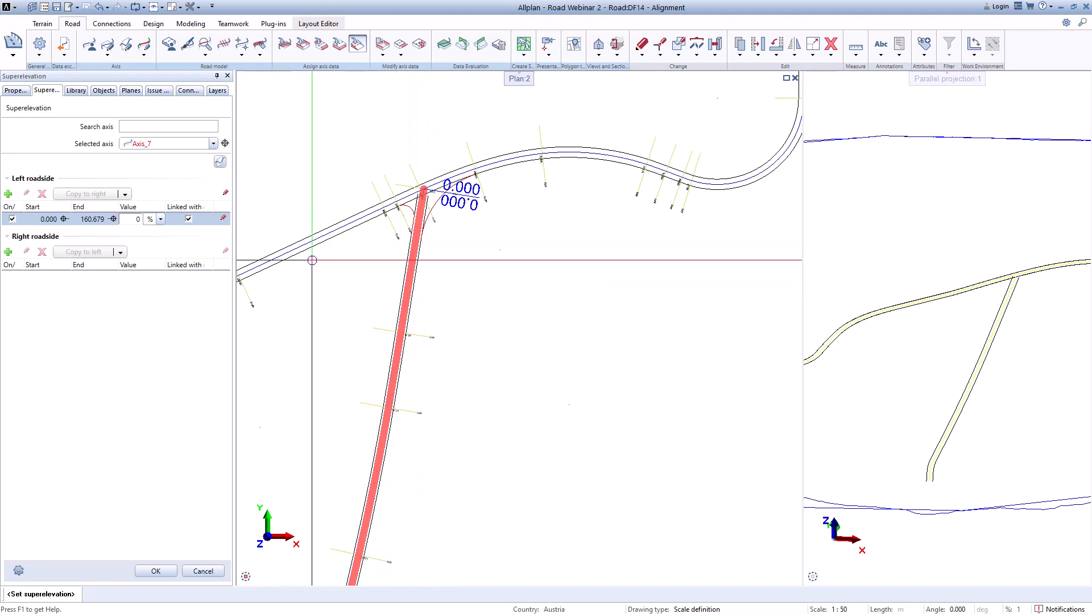
click(136, 220)
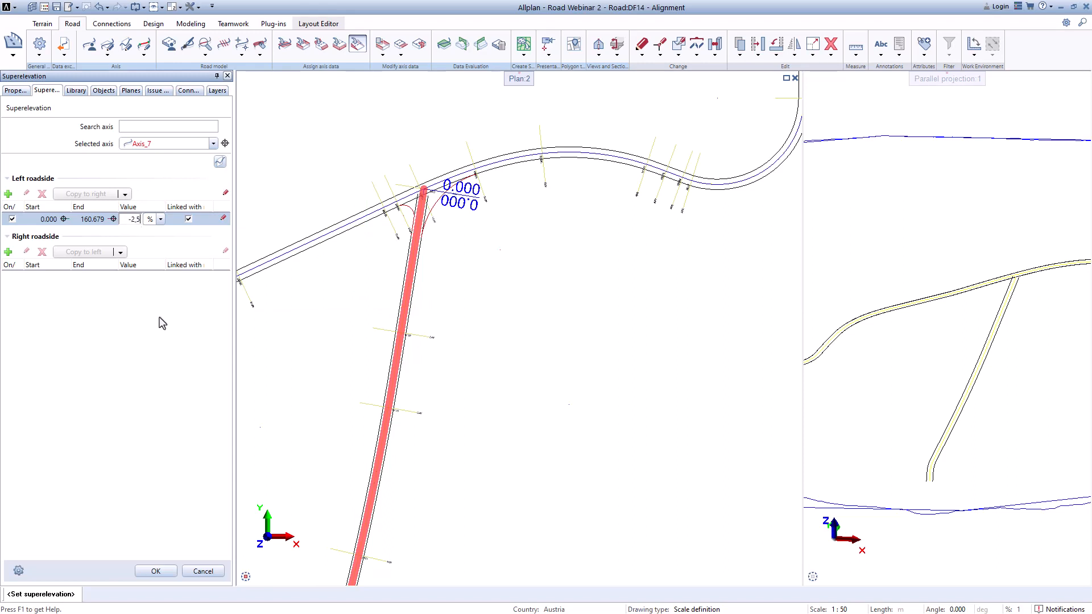
key(Return)
Step: Copy the left roadside superelevation to the right roadside and confirm the superelevation settings
click(93, 194)
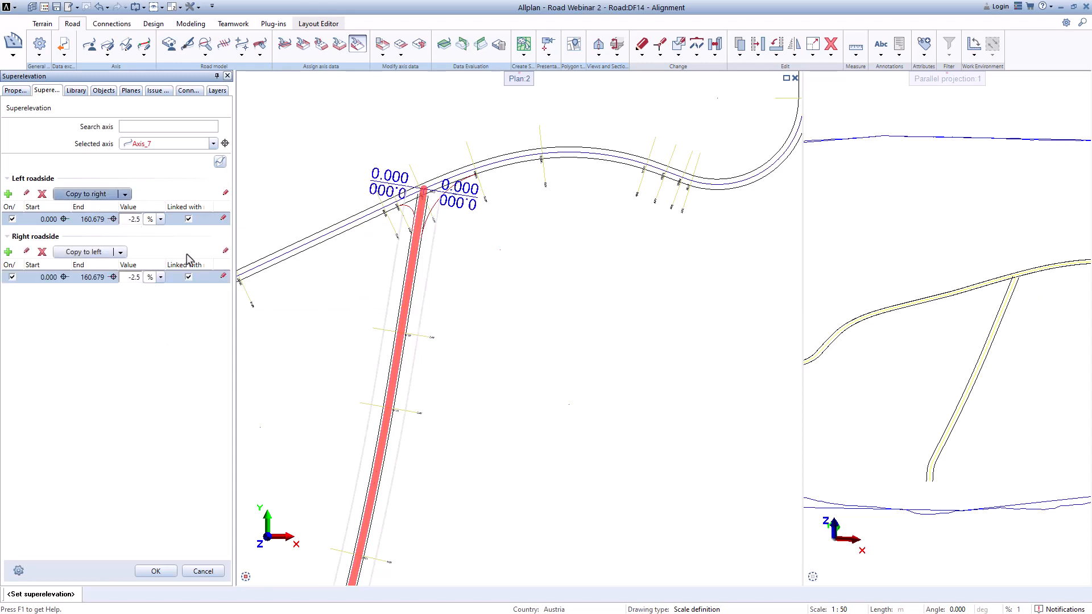
scroll(451, 372, down, 5)
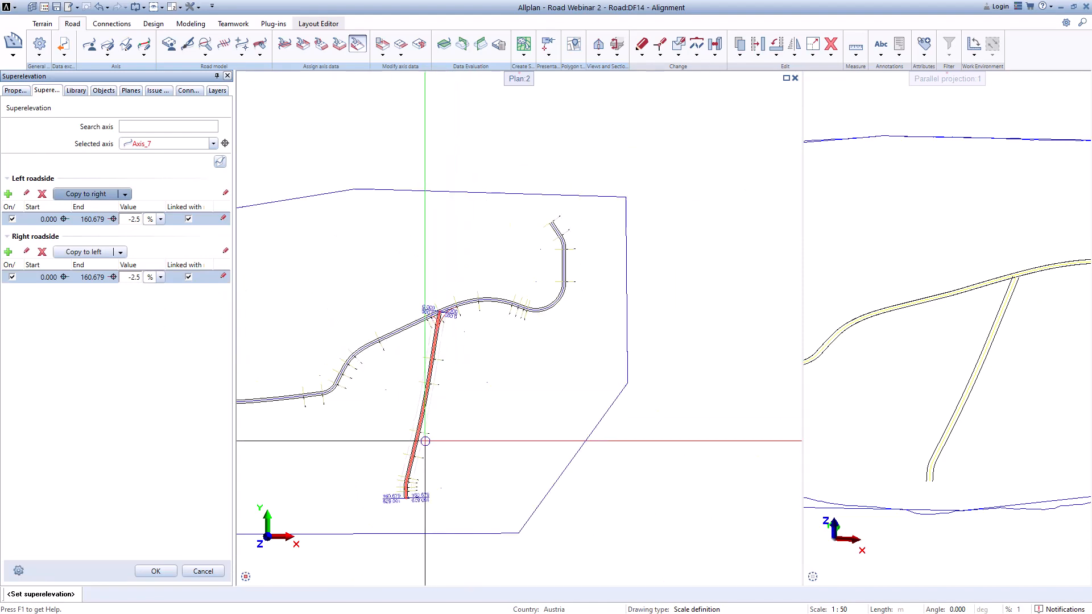
middle_drag(424, 440, 425, 313)
scroll(415, 360, up, 3)
click(155, 571)
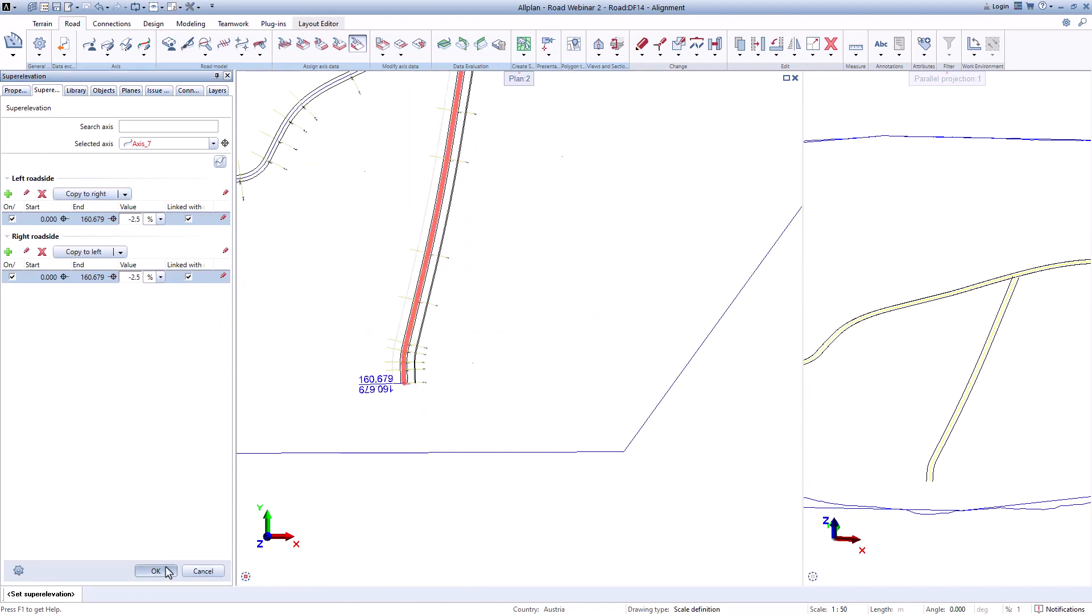
Step: Review the existing blockers of Axis_7 and Axis_6 in the Blocker tool, then close it
scroll(462, 189, up, 4)
middle_drag(467, 221, 464, 351)
scroll(463, 351, down, 3)
middle_drag(503, 182, 484, 242)
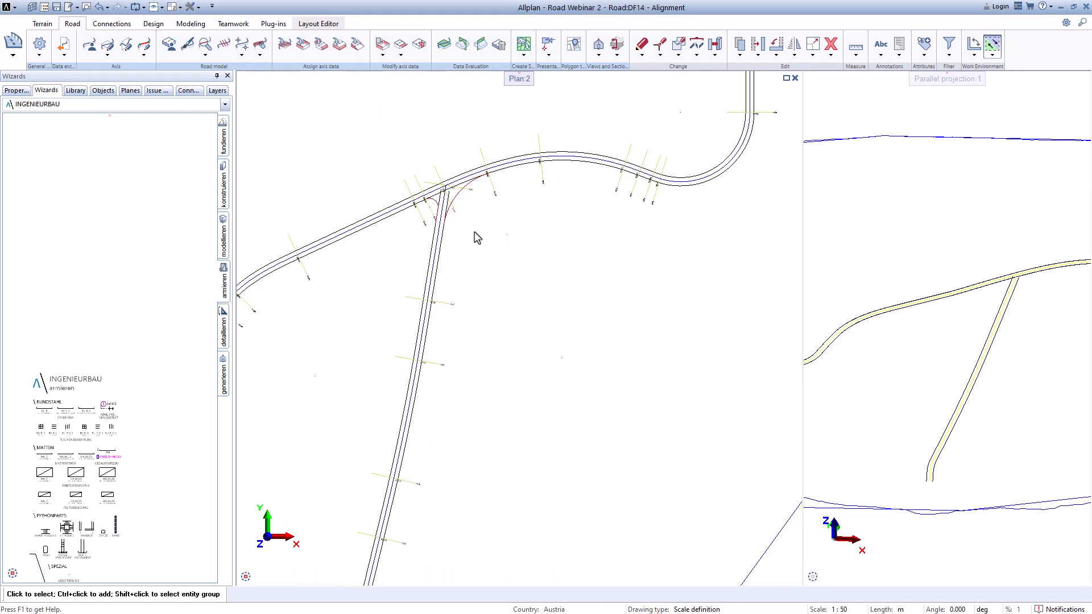
scroll(466, 196, up, 2)
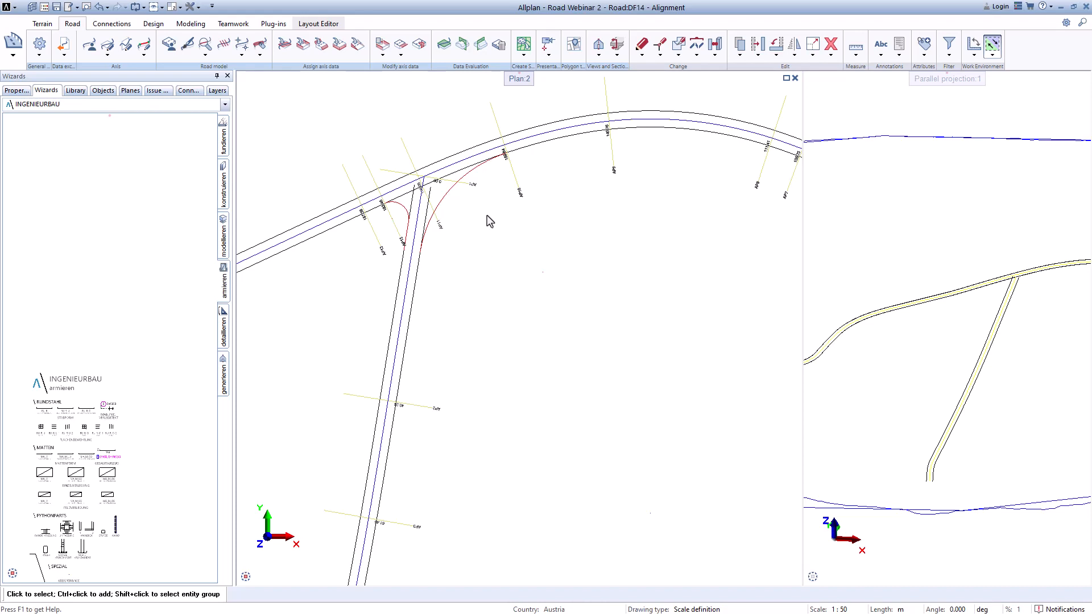
scroll(421, 205, up, 5)
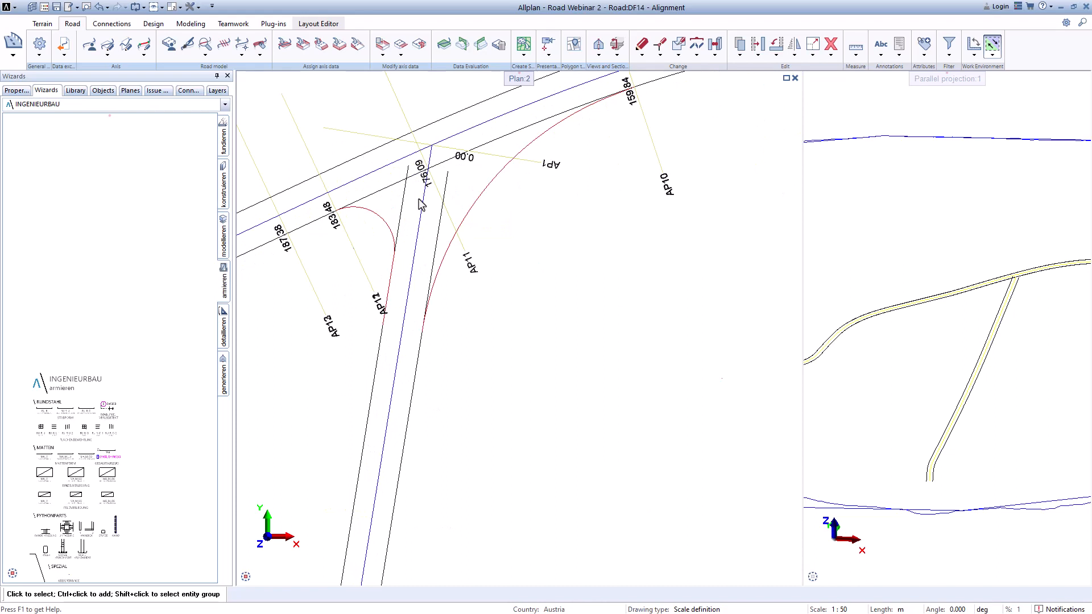
scroll(372, 212, down, 2)
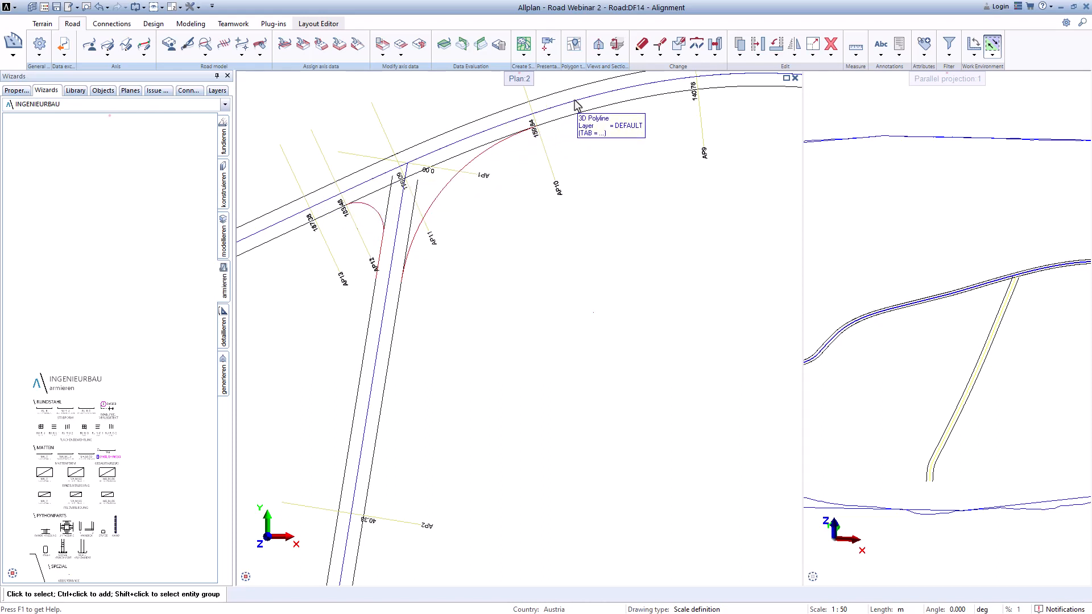
click(422, 48)
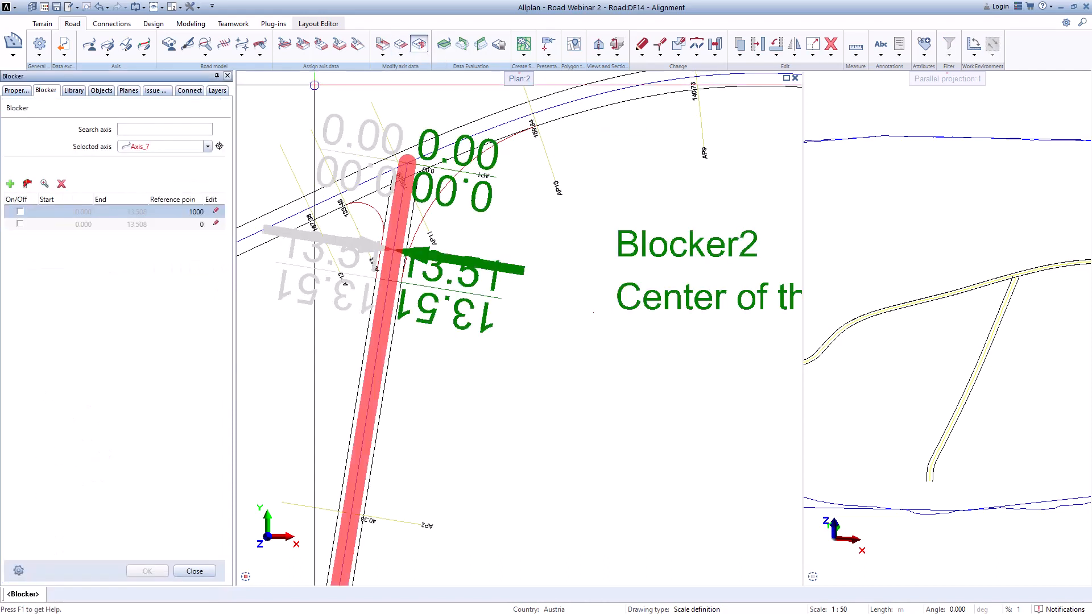
click(207, 146)
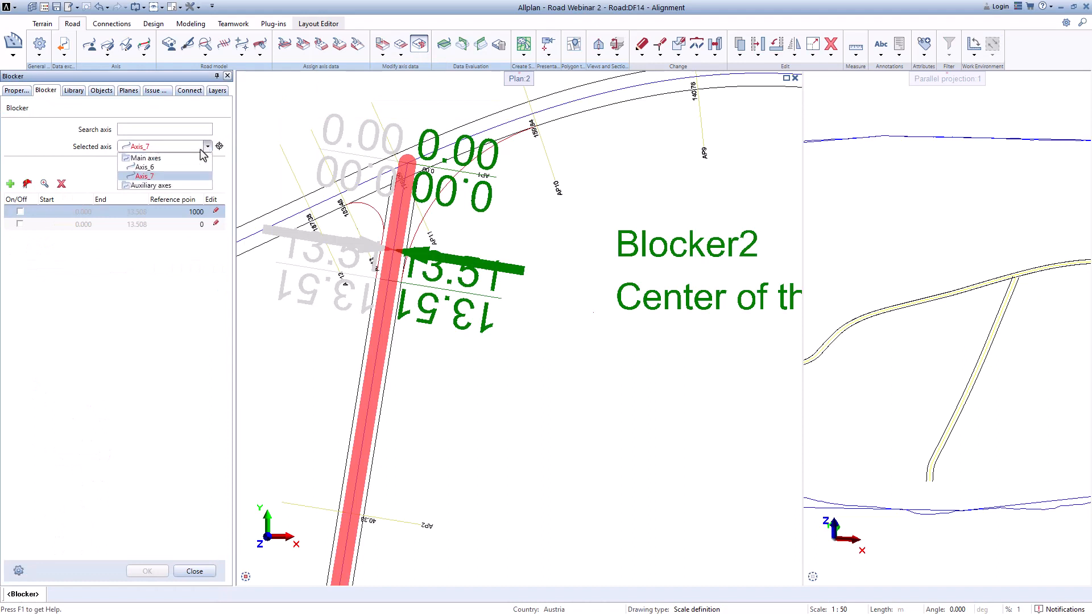
click(153, 169)
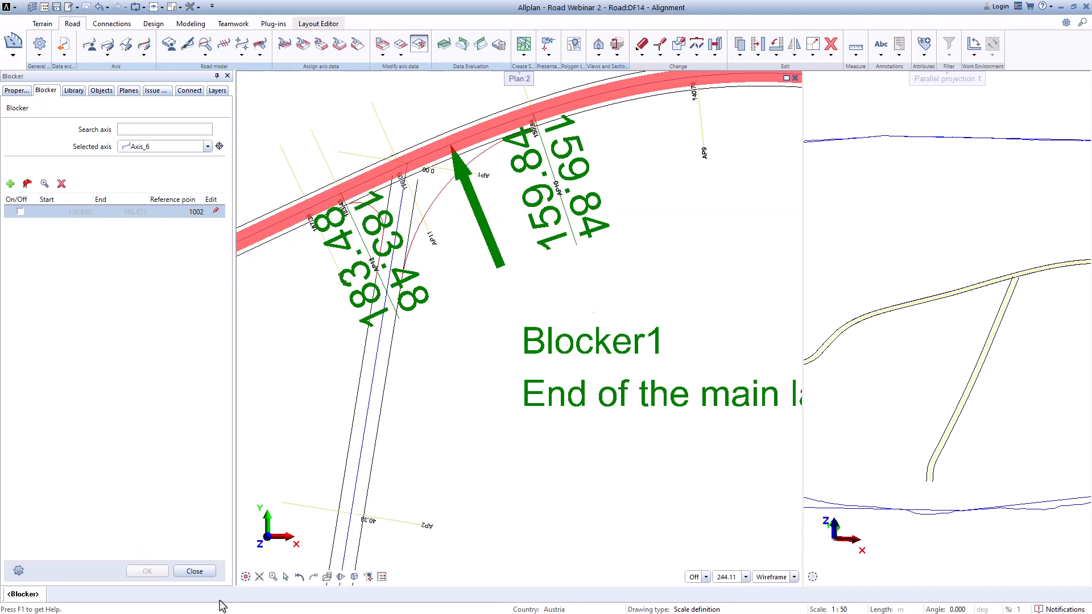
click(195, 571)
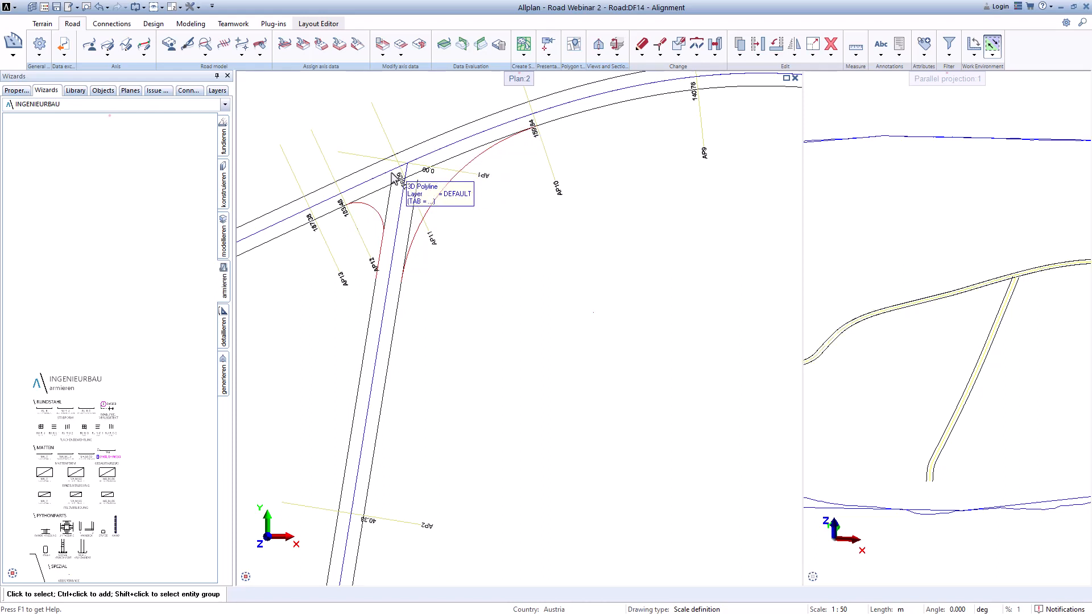
Step: Apply the 3D, Bimplus ready view road visual style to Axis_6 and close the tool
click(333, 190)
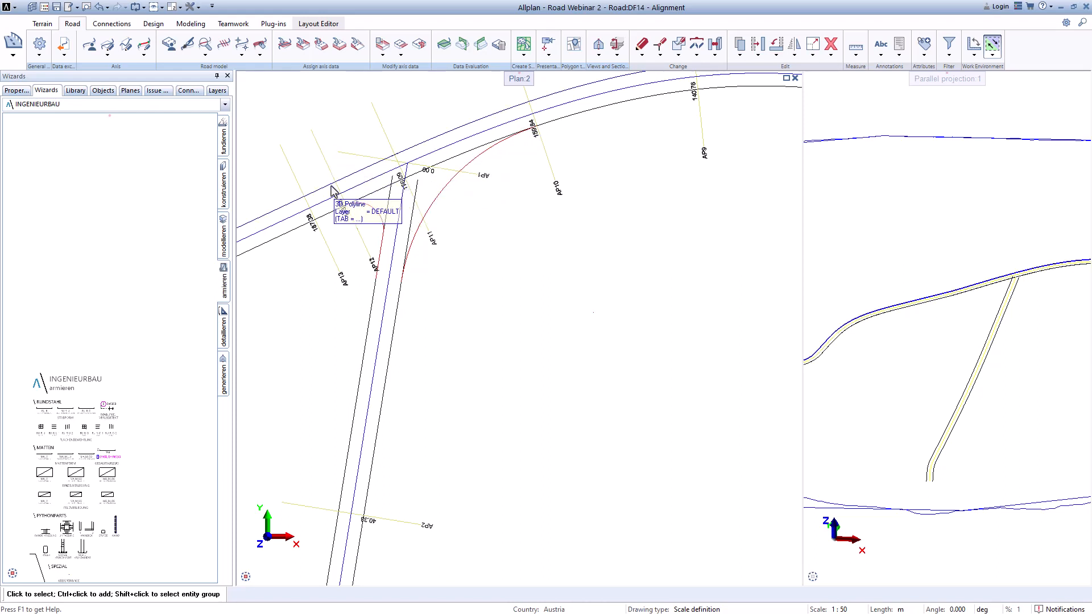
click(191, 46)
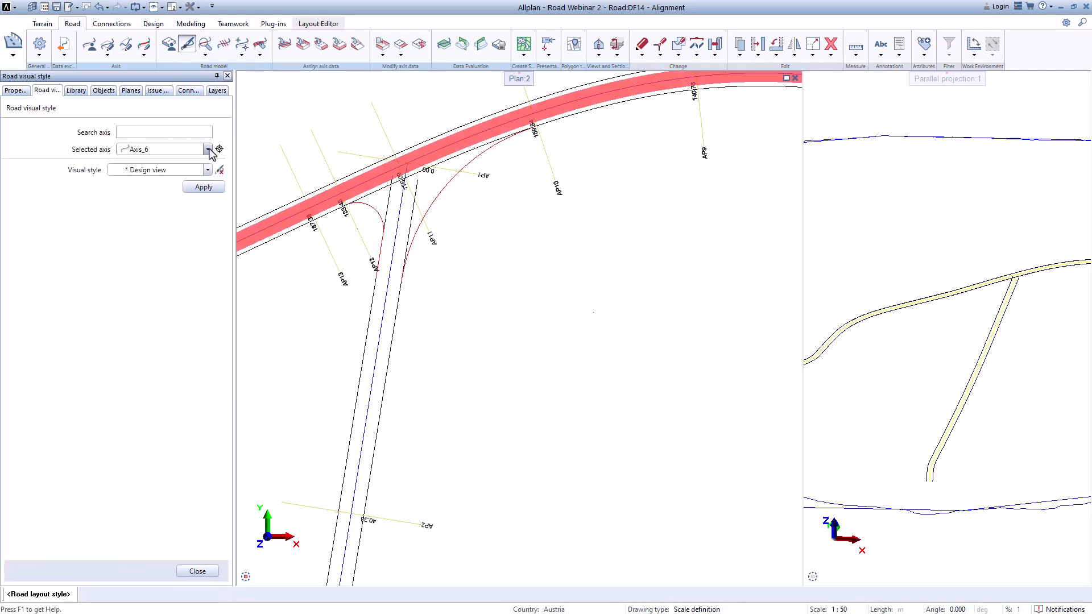
click(207, 170)
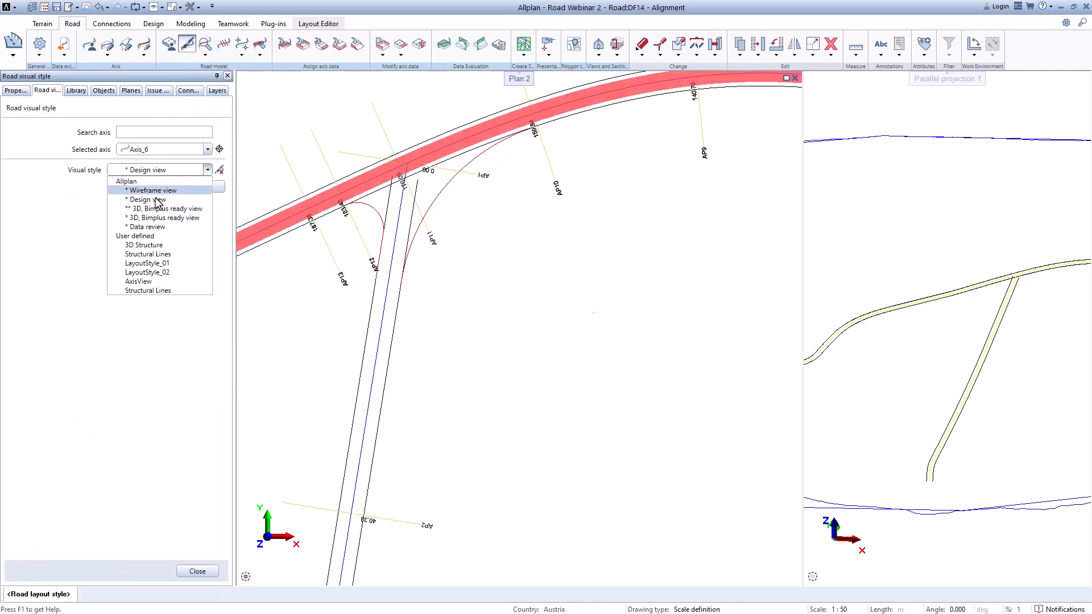
click(151, 217)
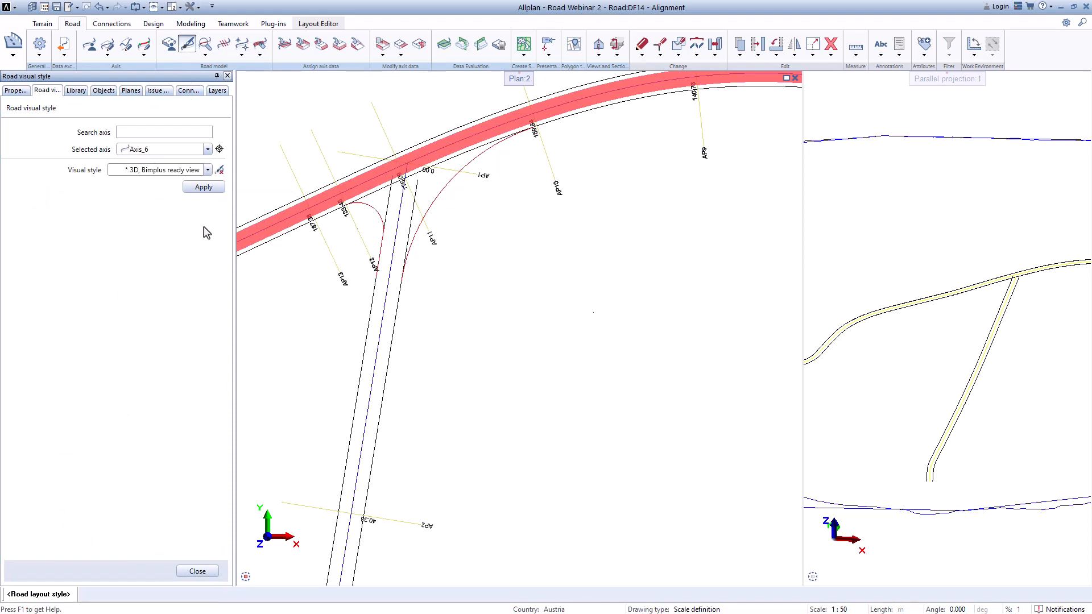
click(204, 187)
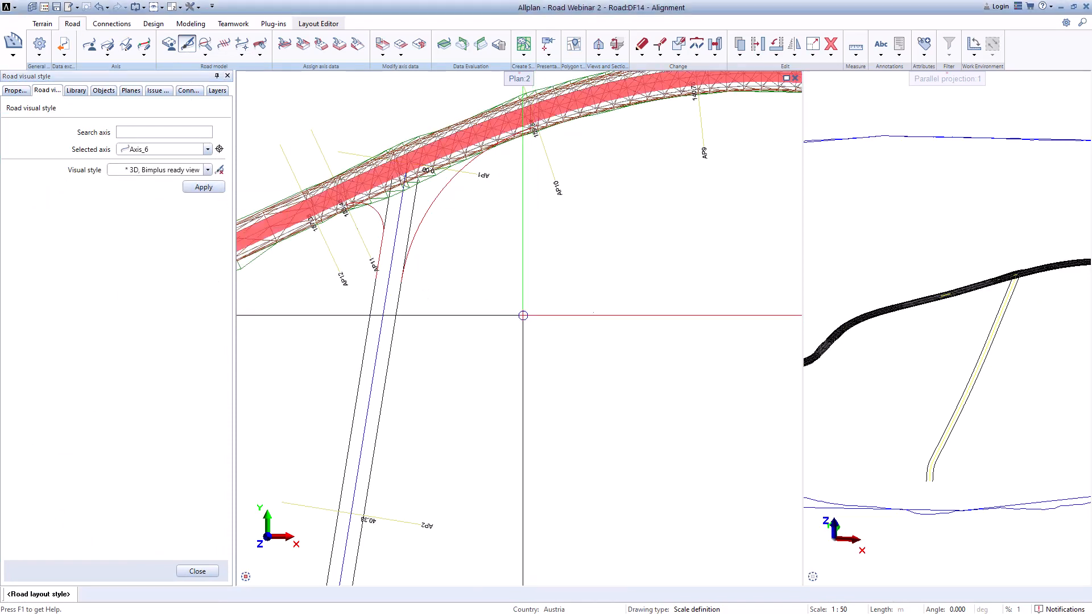
scroll(1013, 272, up, 6)
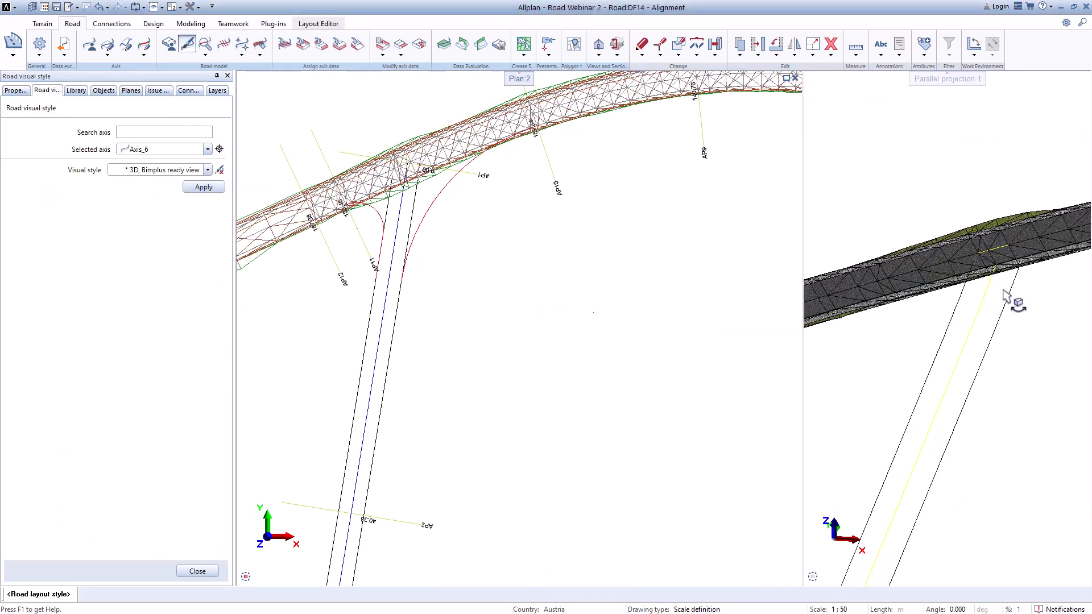
scroll(998, 293, up, 2)
scroll(998, 293, down, 4)
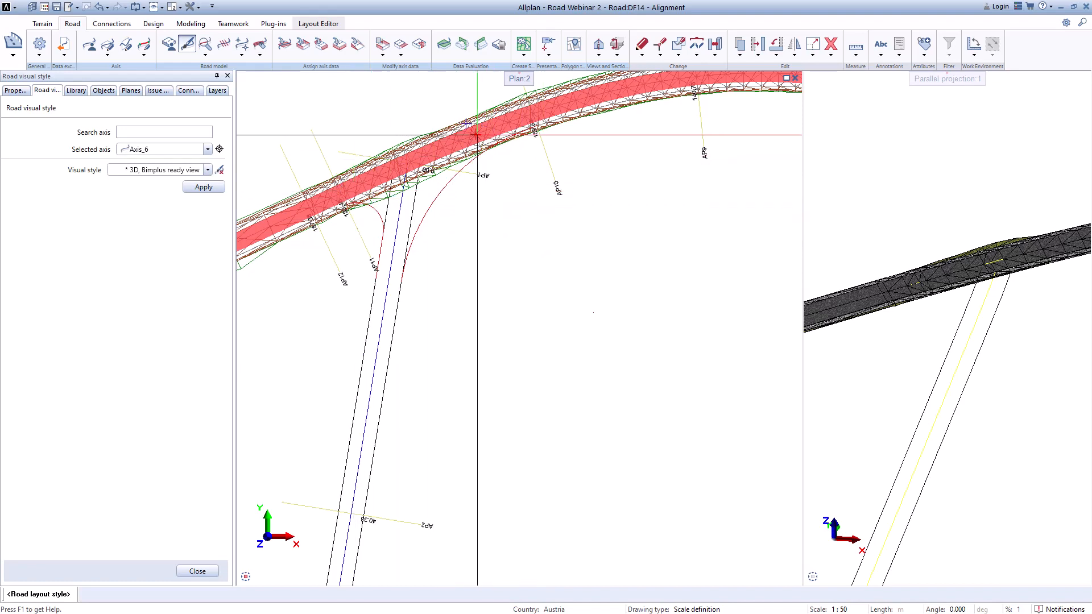
click(204, 572)
Step: Add a new blocker named Blocker2 on Axis_6, picking its starting station at the junction at 159.857
click(414, 45)
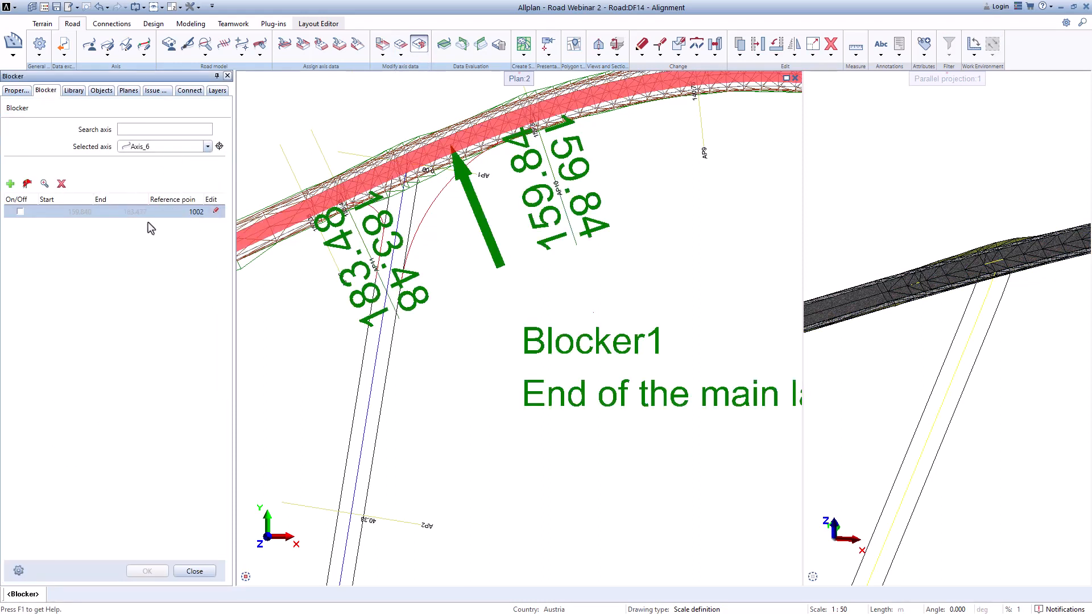
click(11, 183)
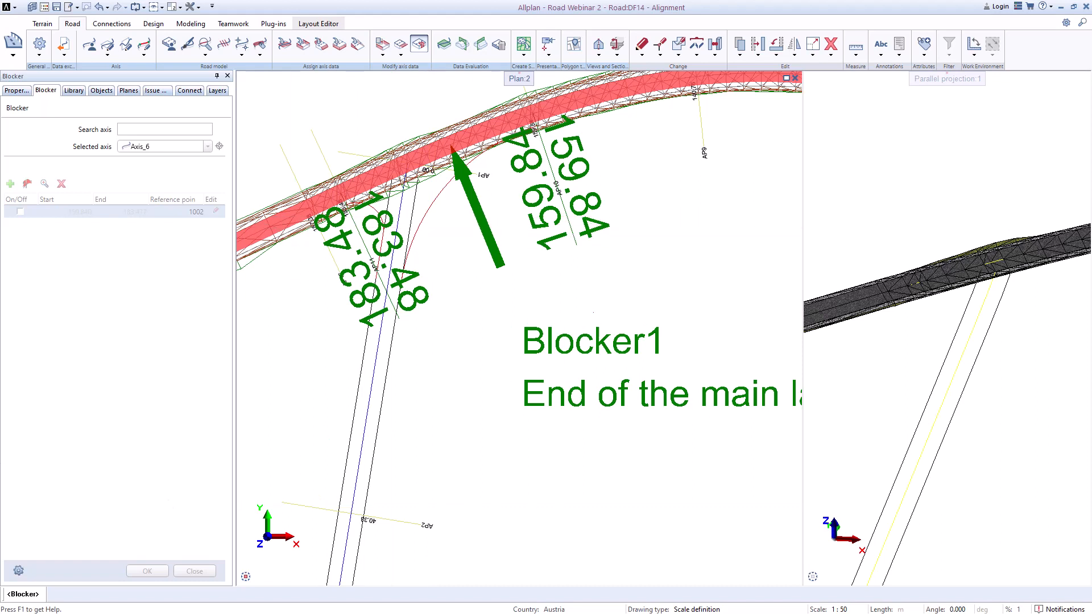
drag(603, 229, 455, 171)
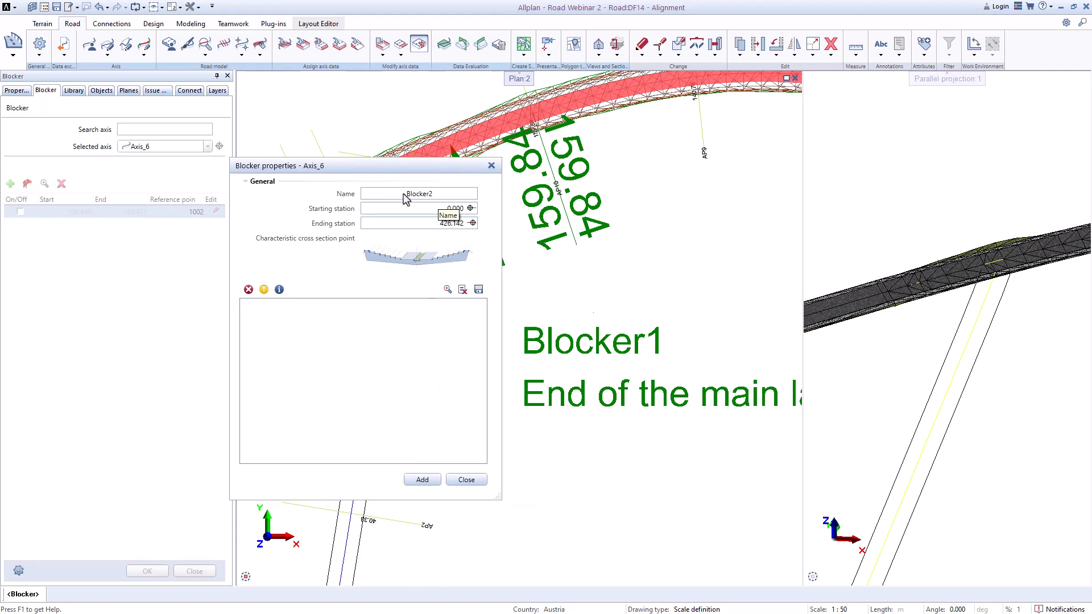
click(470, 208)
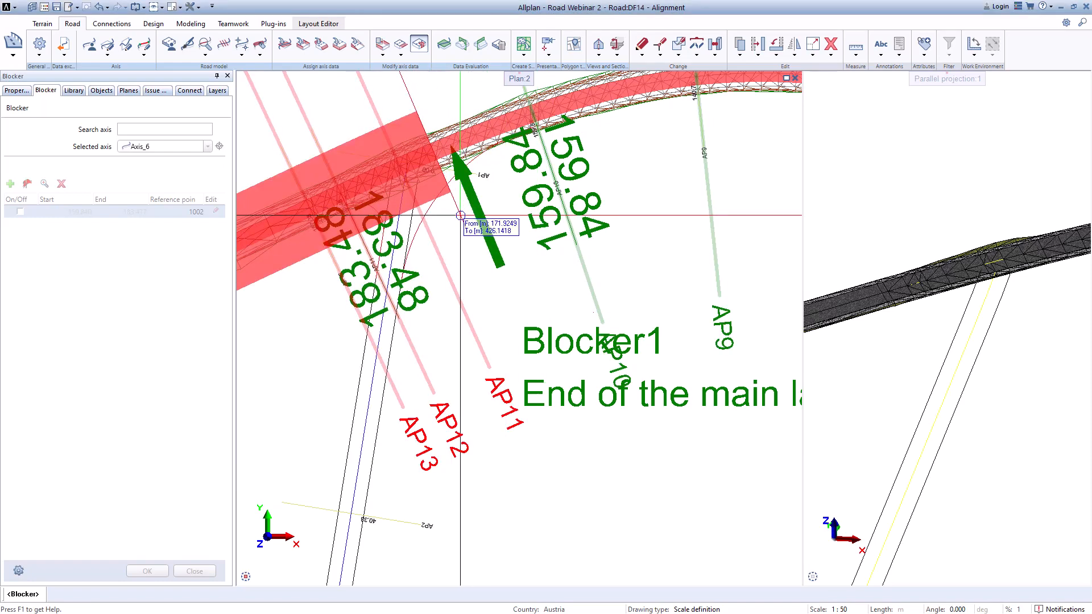
scroll(460, 215, down, 2)
scroll(480, 199, up, 2)
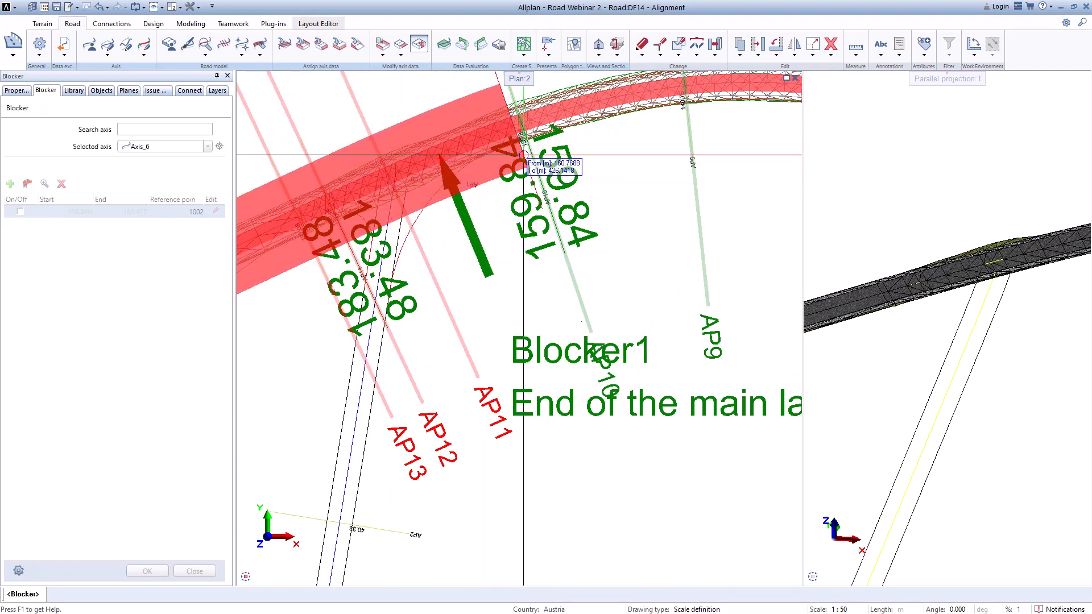
scroll(524, 155, down, 2)
scroll(520, 166, up, 4)
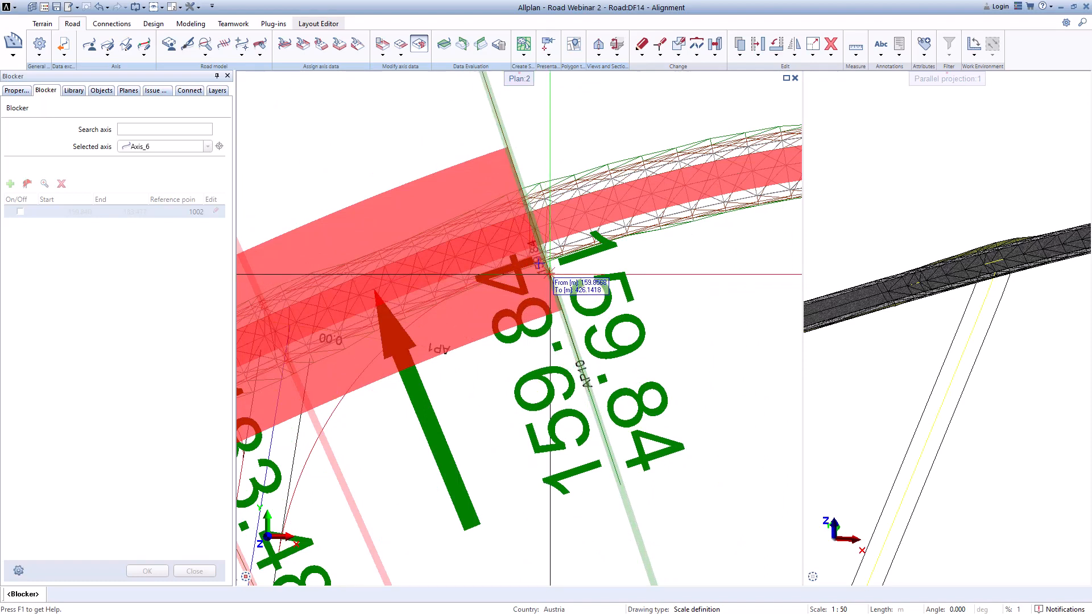
click(549, 276)
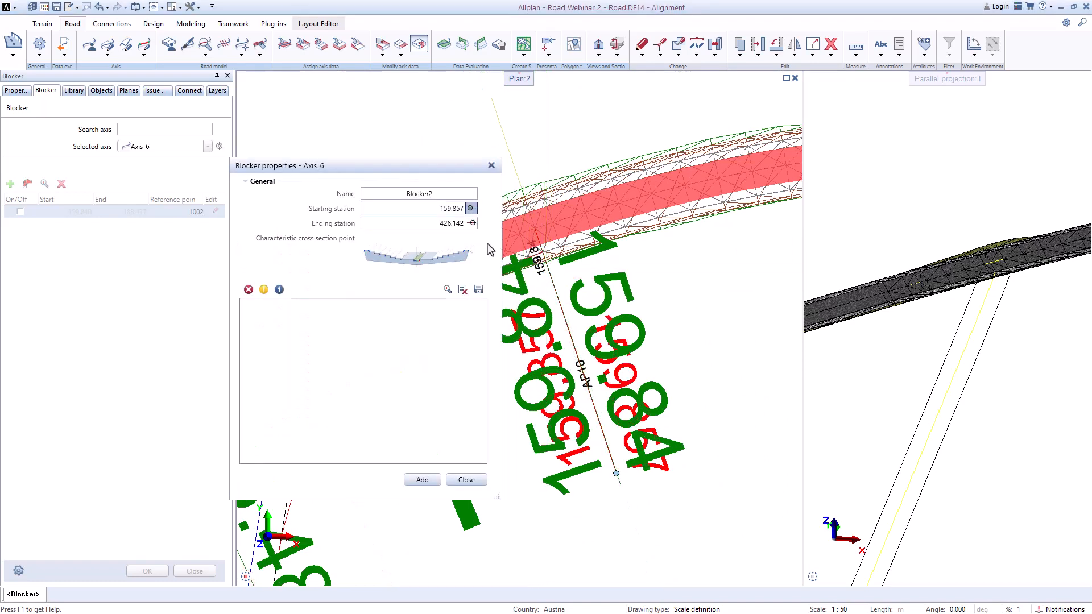
Step: Pick the blocker's ending station at the junction at 183.477
click(471, 223)
scroll(463, 317, down, 3)
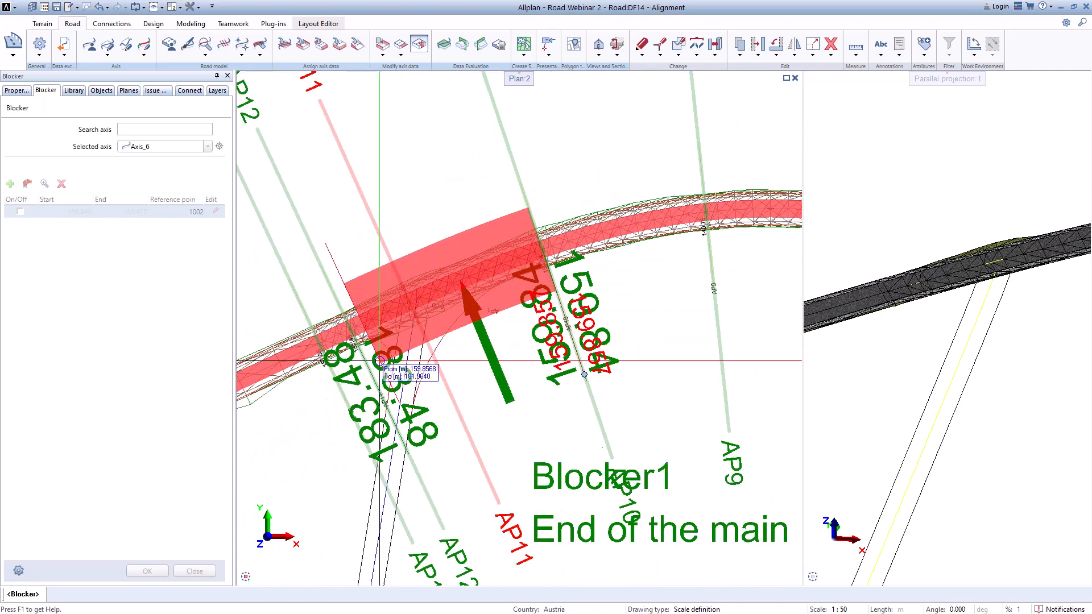
scroll(362, 344, up, 5)
scroll(362, 344, up, 1)
middle_drag(458, 266, 571, 196)
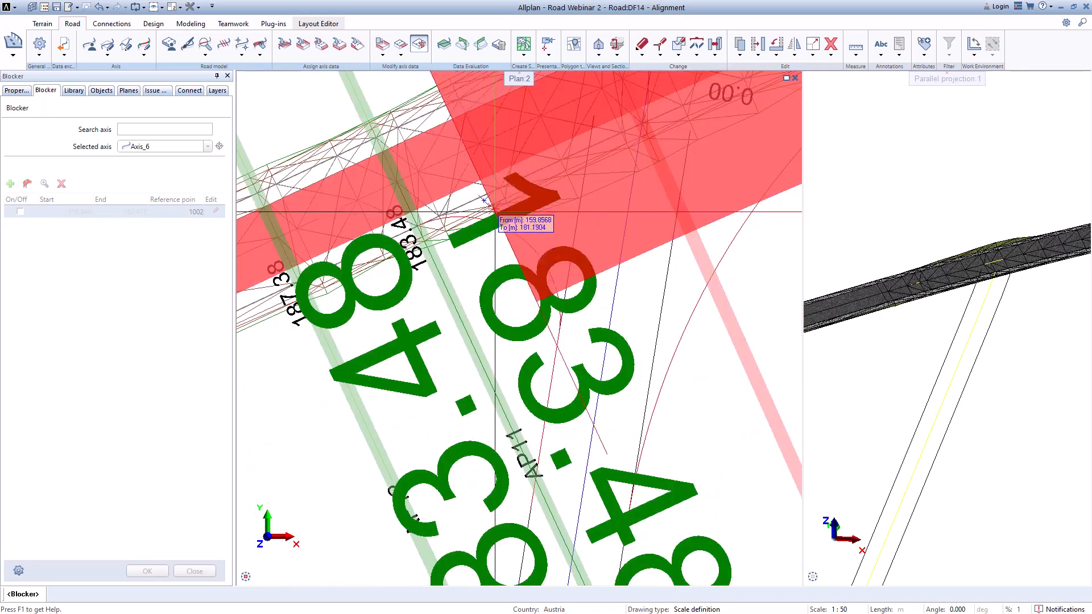
click(424, 248)
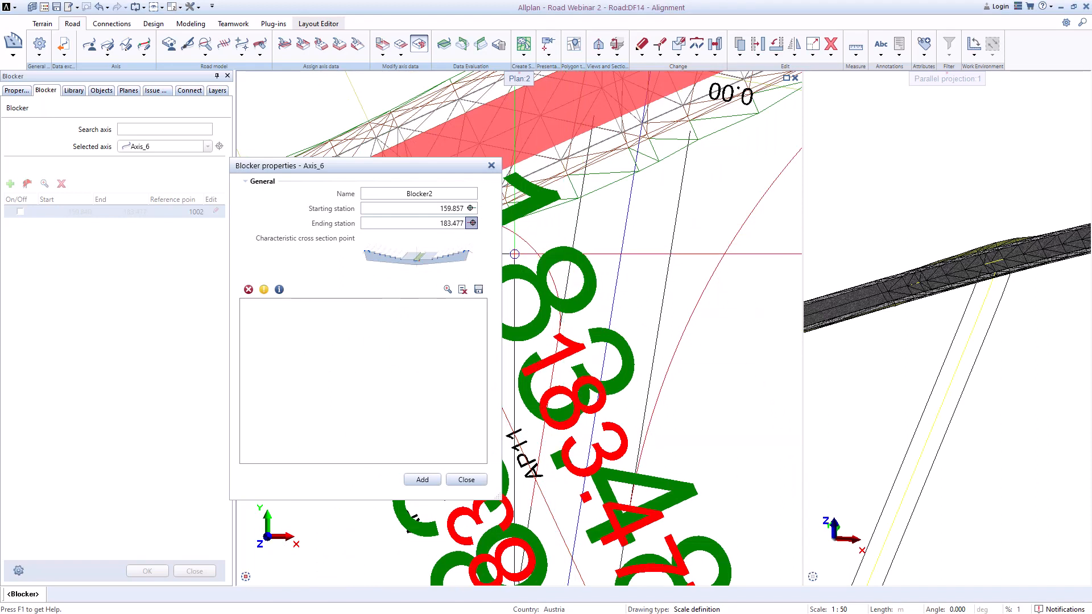
Step: Choose the end of the central reserve as the characteristic cross-section point, add the blocker and confirm the blocker list
click(420, 261)
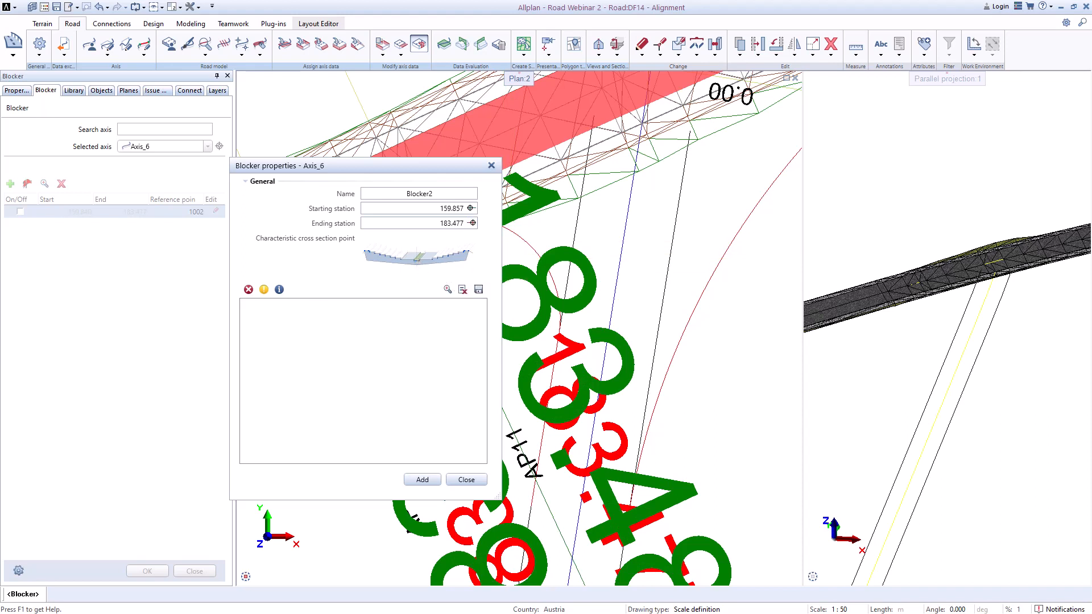
drag(0, 295, 514, 244)
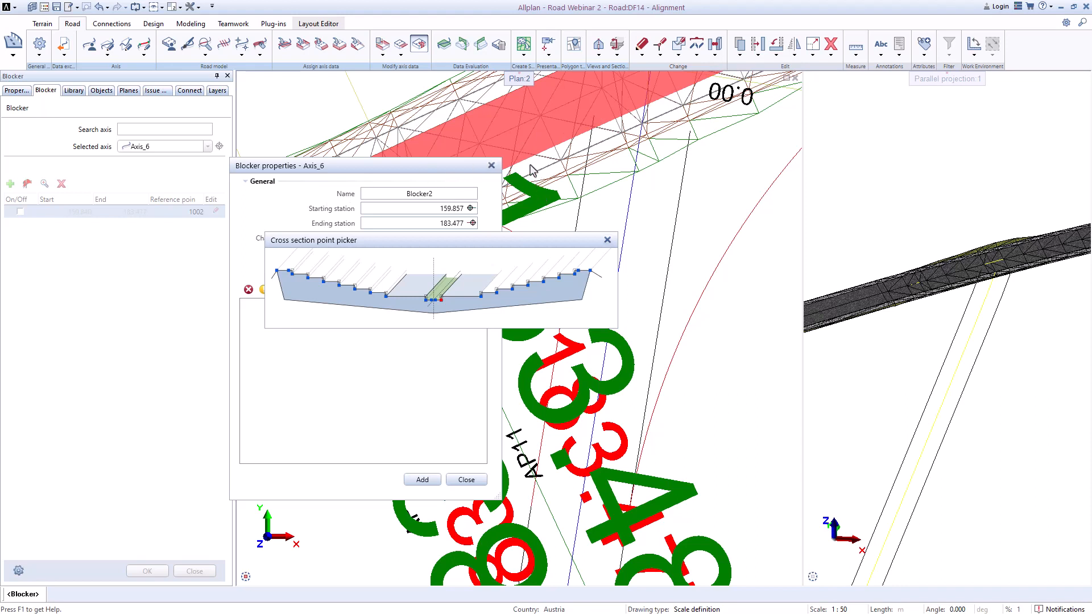
click(389, 302)
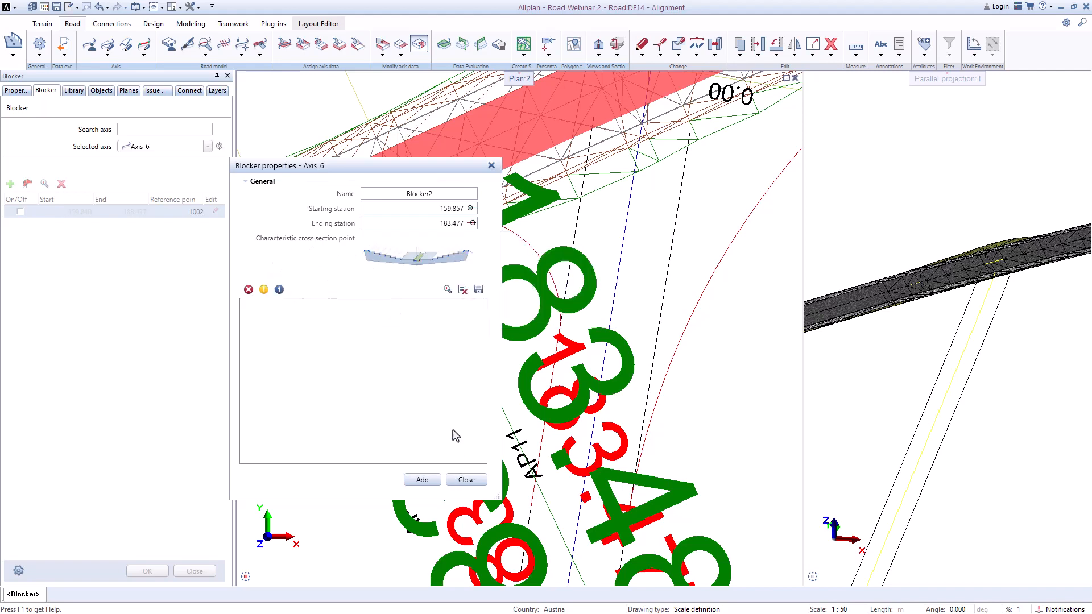
click(424, 480)
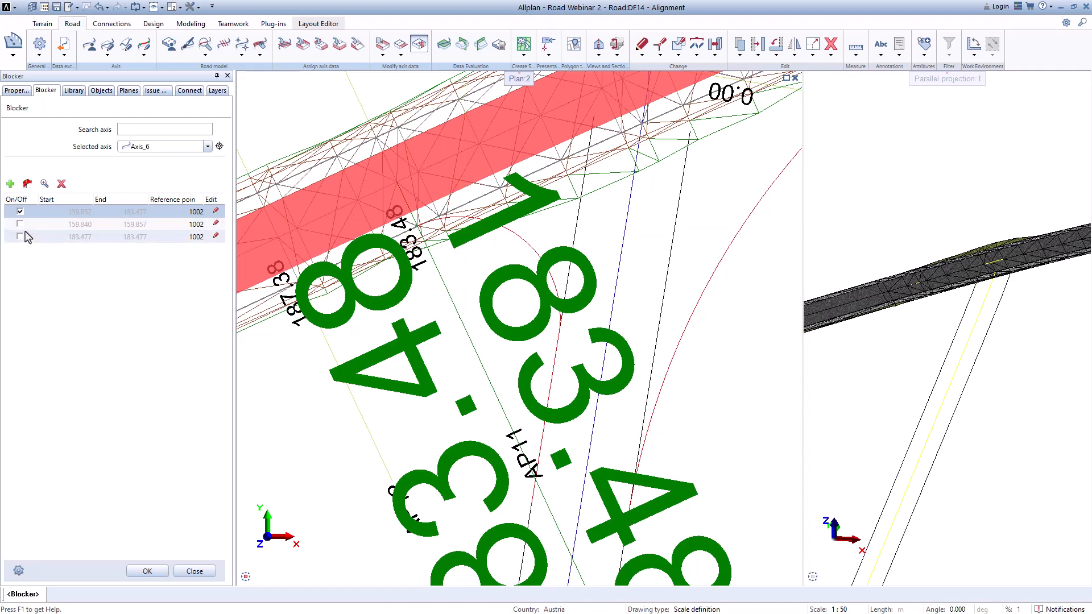
scroll(534, 280, down, 3)
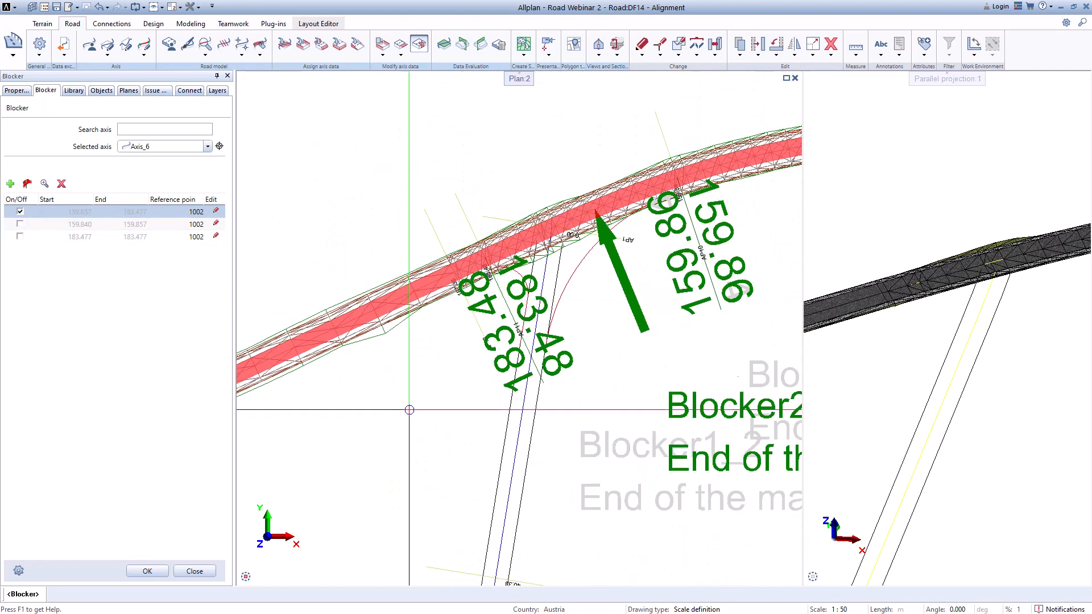
click(147, 572)
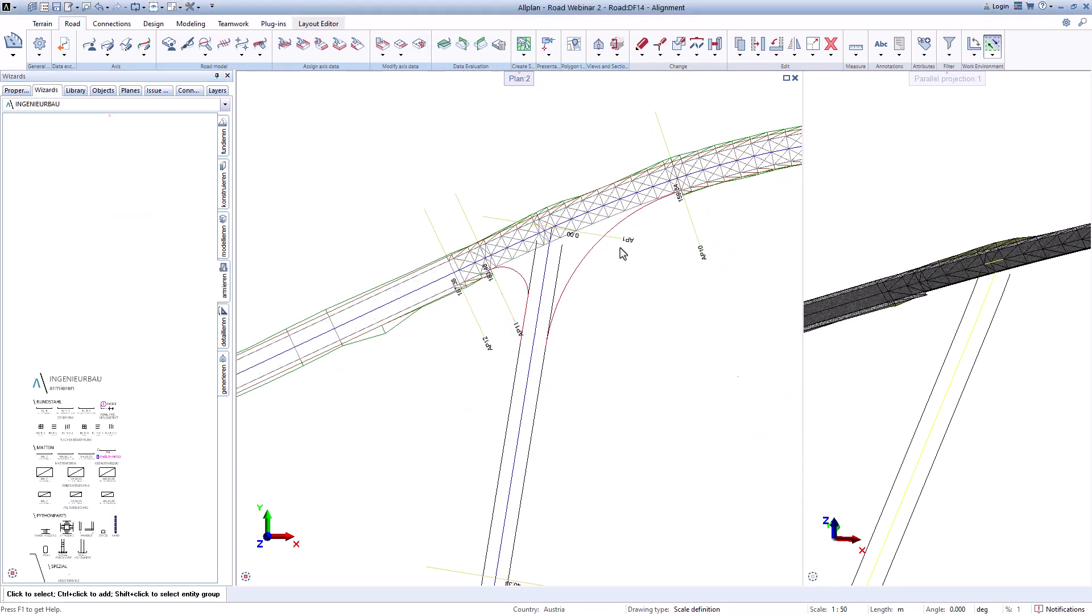
Step: Inspect the road model around the junction in the plan view and the 3D parallel projection
scroll(621, 256, up, 3)
middle_drag(588, 267, 523, 211)
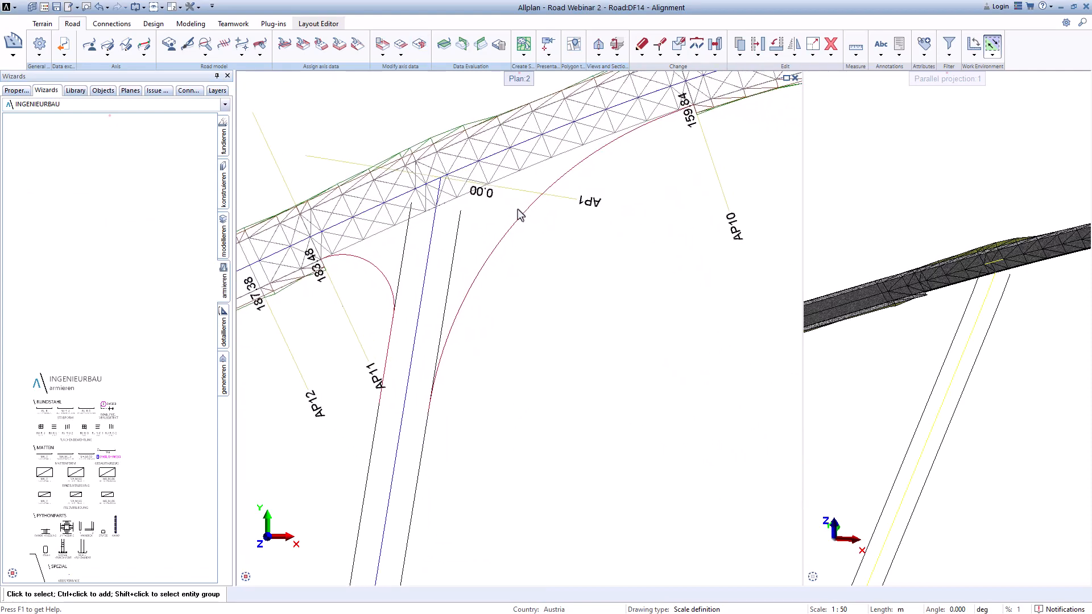
scroll(520, 205, down, 2)
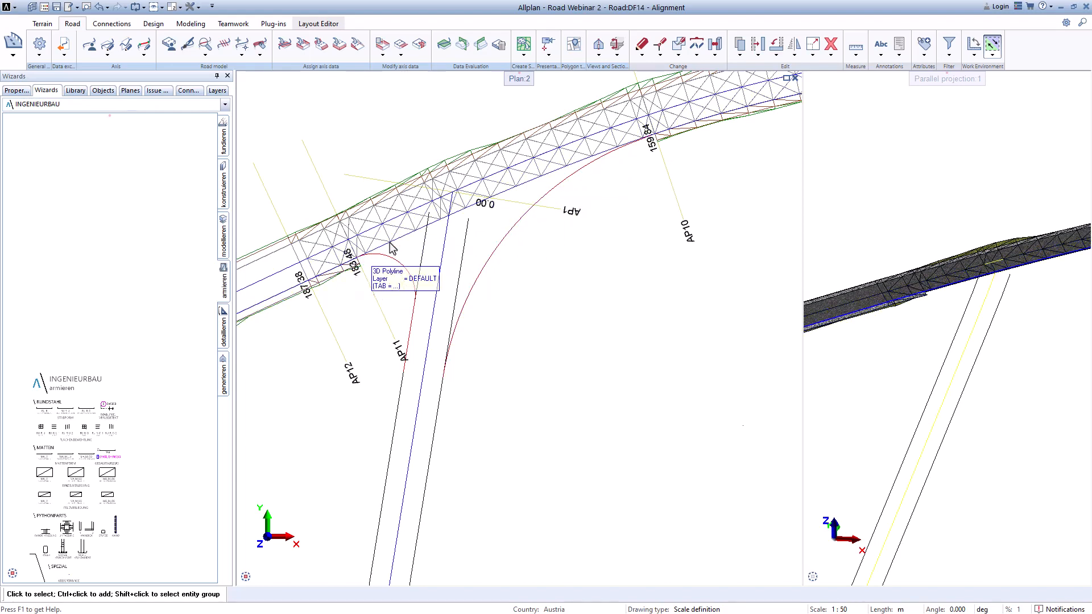
scroll(926, 293, up, 3)
scroll(926, 289, up, 3)
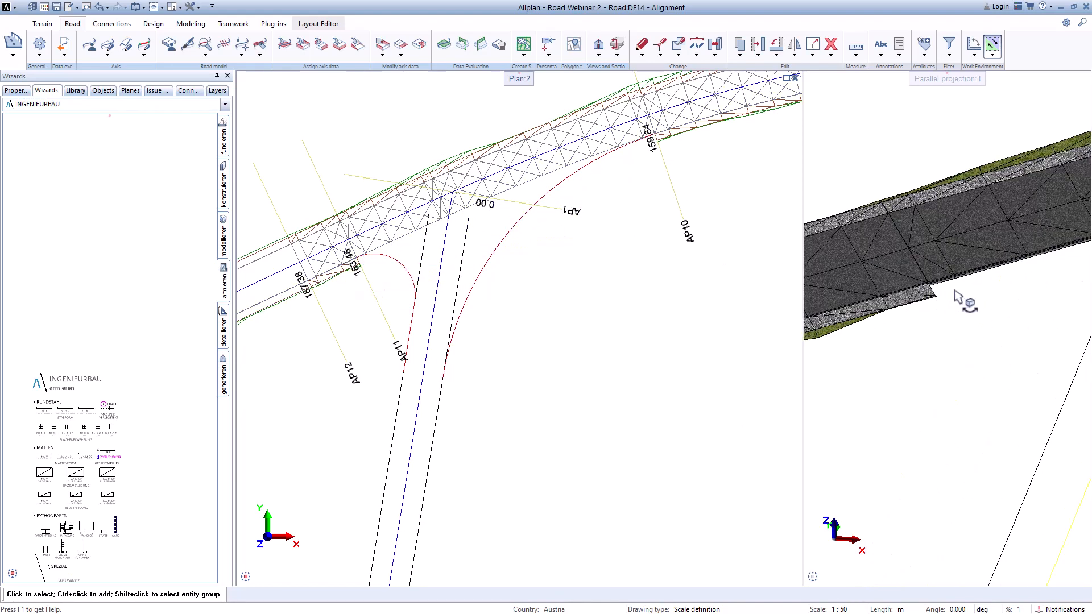
middle_drag(955, 290, 821, 328)
scroll(912, 285, up, 1)
scroll(912, 285, down, 3)
scroll(887, 298, up, 2)
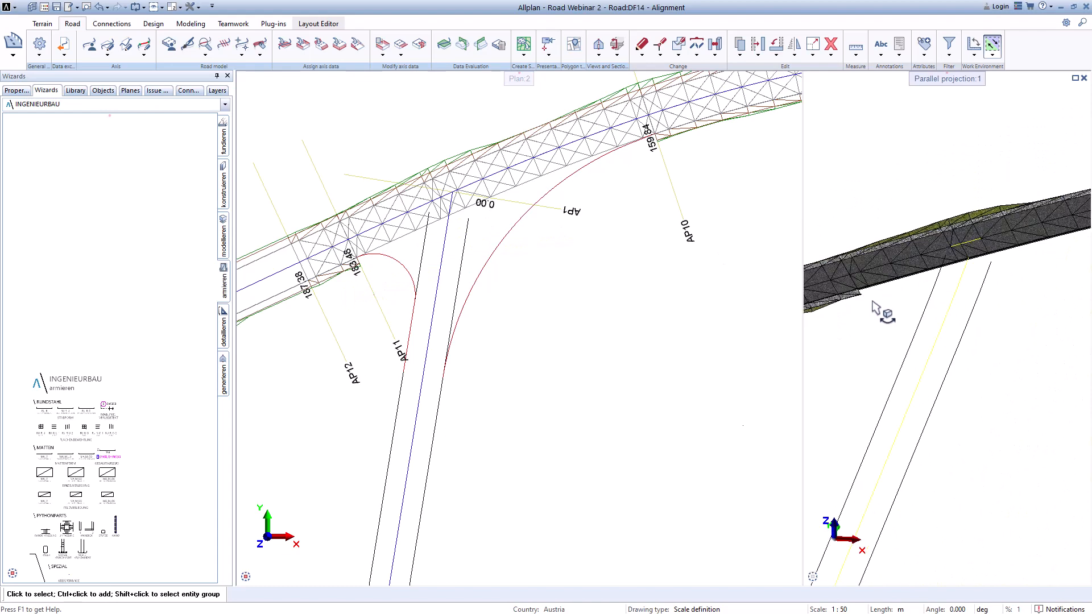
scroll(860, 301, down, 3)
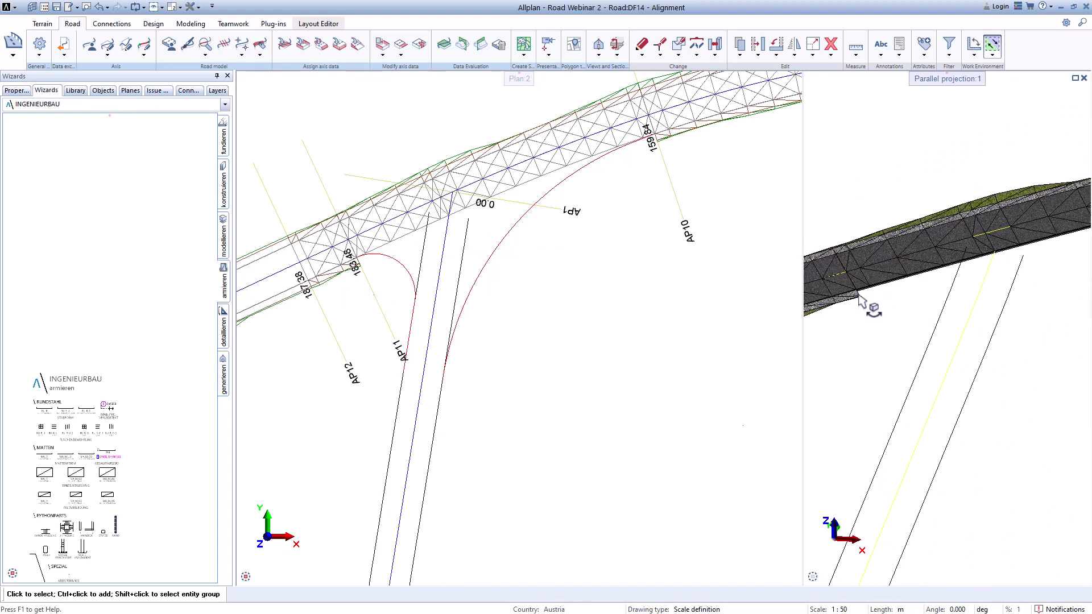
scroll(946, 295, up, 2)
scroll(919, 308, down, 2)
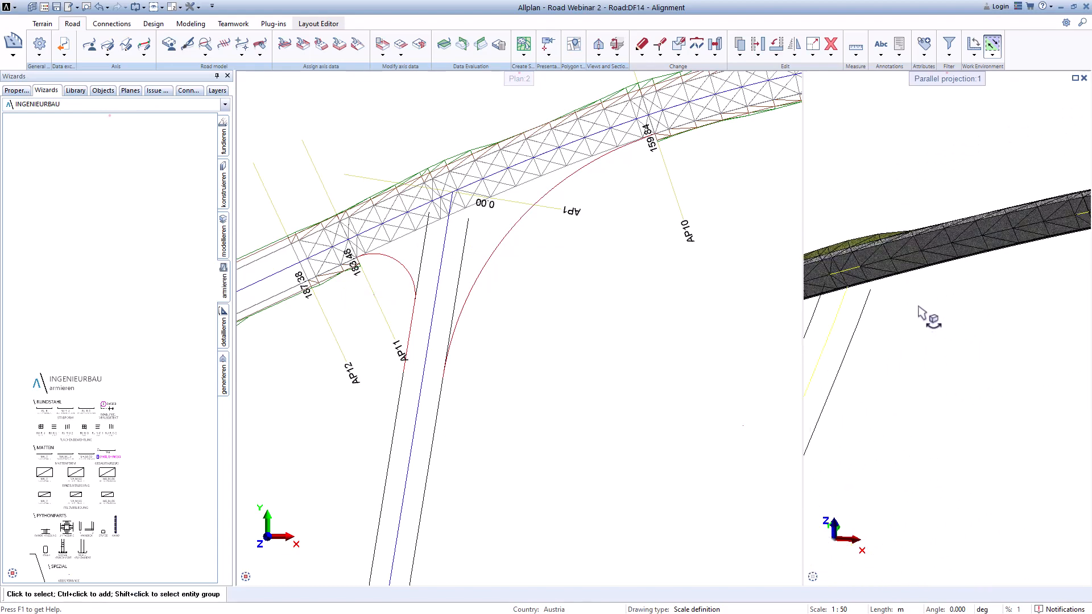
scroll(878, 334, down, 2)
middle_drag(873, 336, 923, 272)
scroll(912, 273, up, 1)
scroll(836, 290, up, 1)
scroll(601, 301, up, 1)
scroll(588, 307, down, 1)
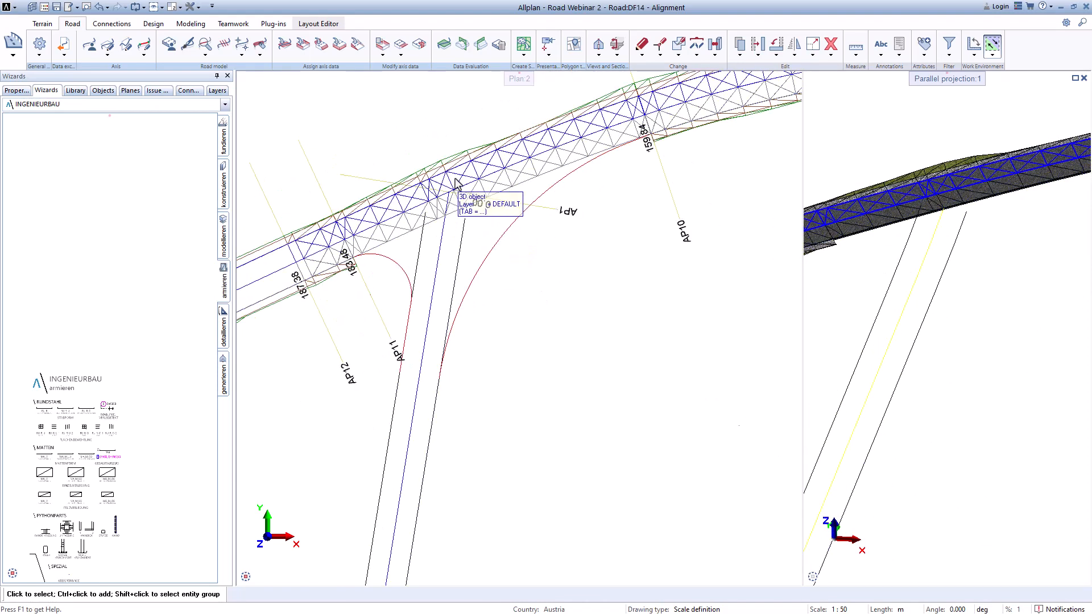
Step: Reopen the Blocker tool for Axis_6 and delete the zero-length blocker at station 183.477
click(419, 43)
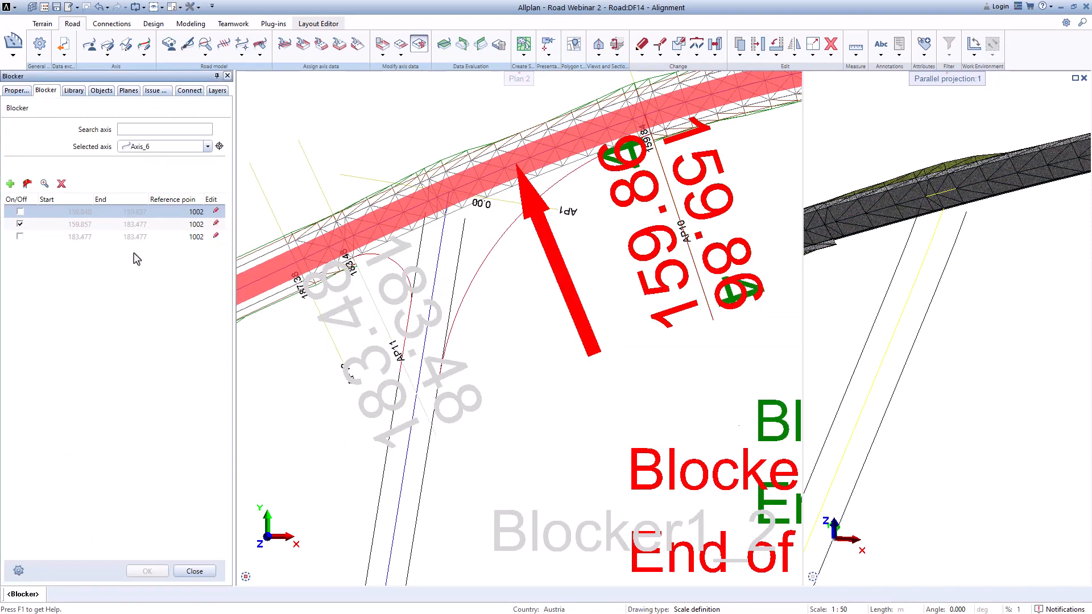
click(79, 238)
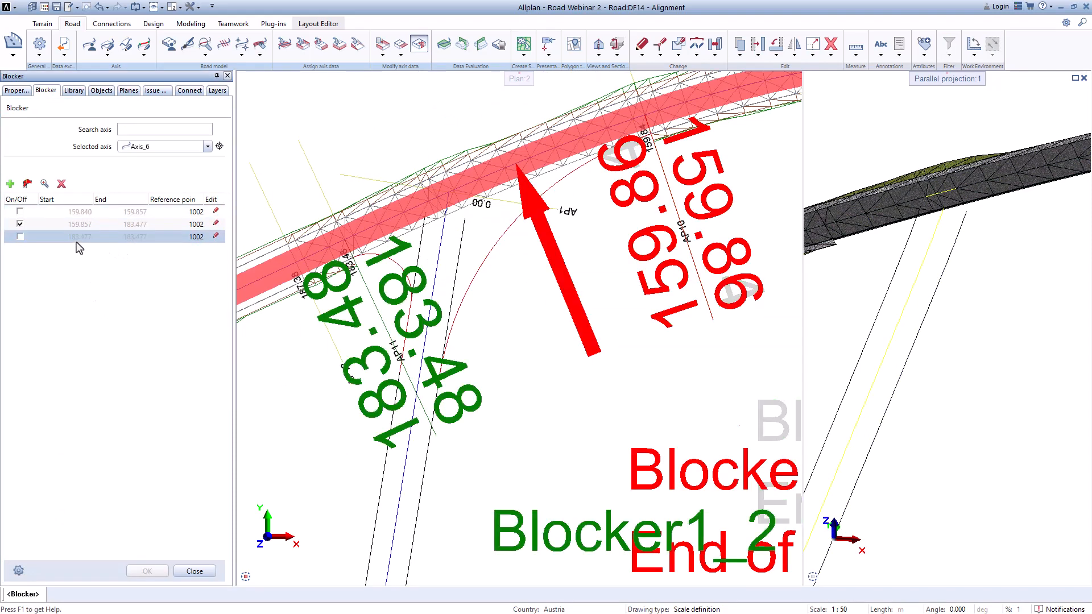
click(62, 184)
click(586, 340)
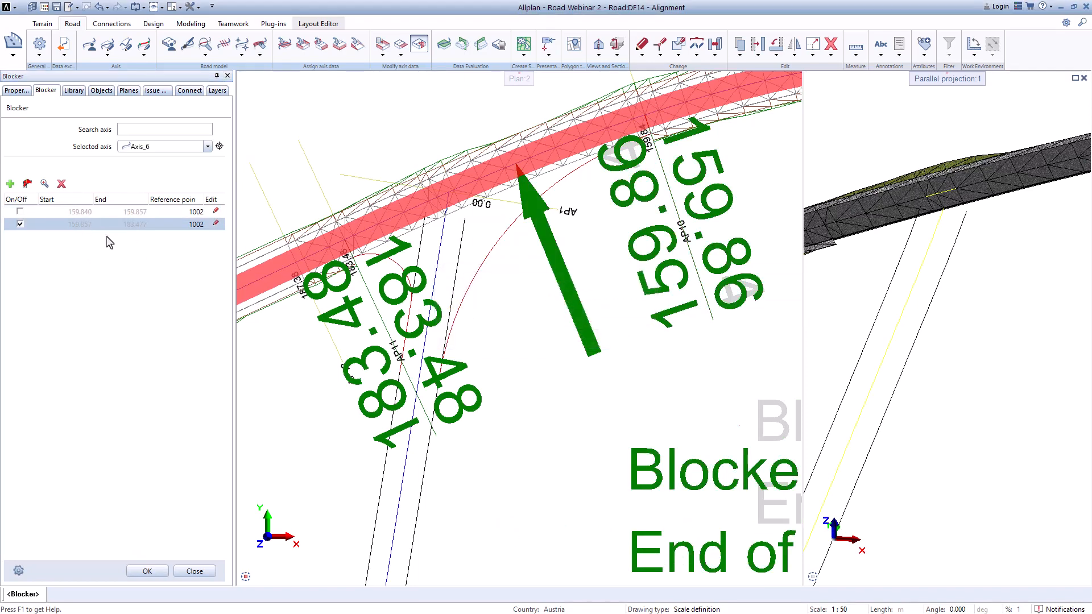
click(85, 213)
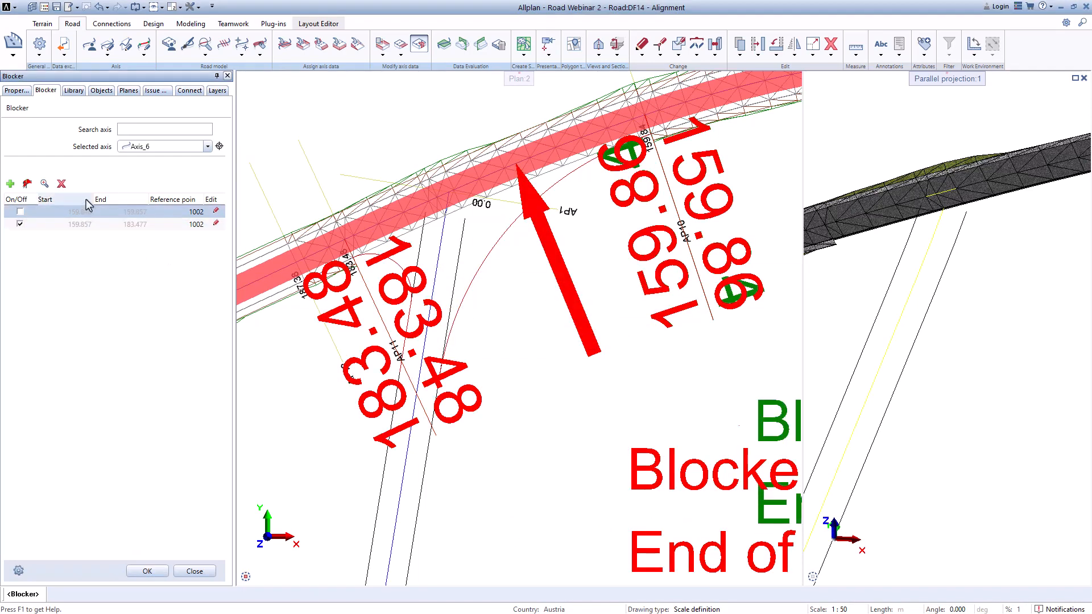
click(62, 185)
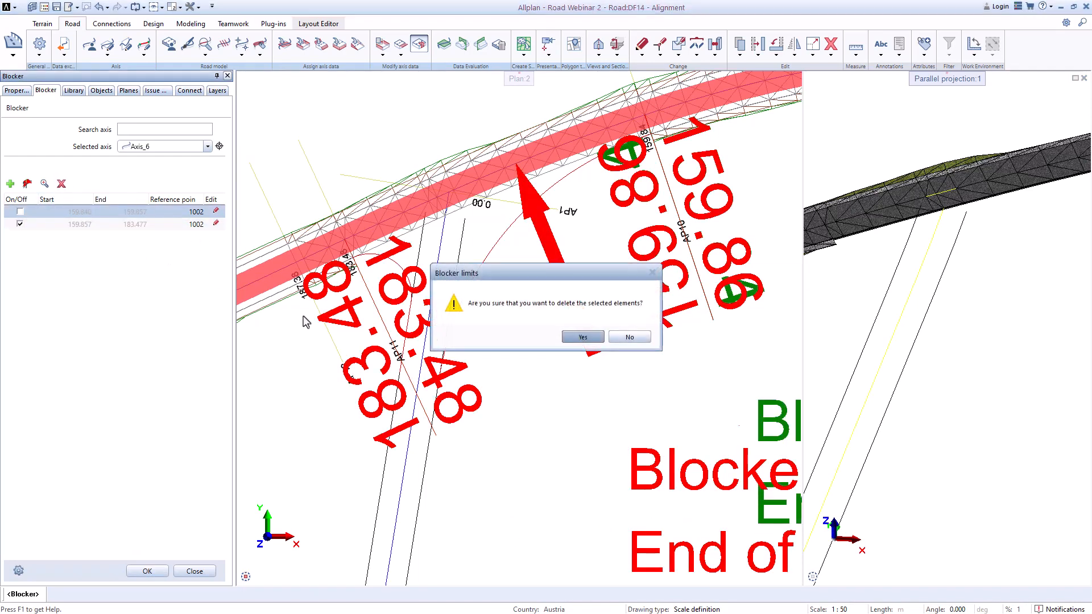
click(630, 337)
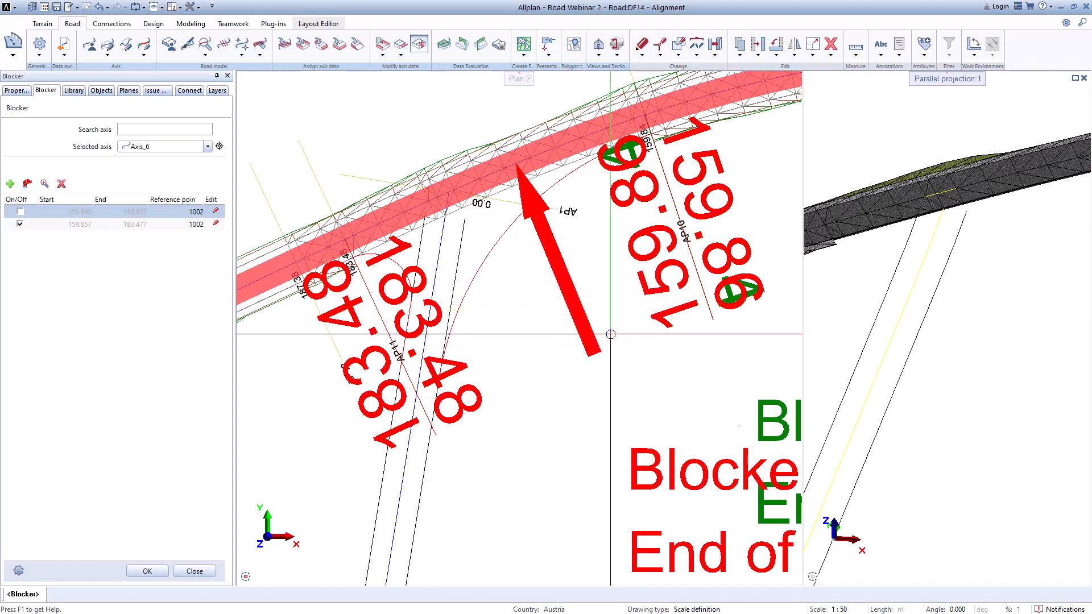
Step: Delete the short blocker from 159.840 to 159.857 and confirm the blocker list
click(20, 225)
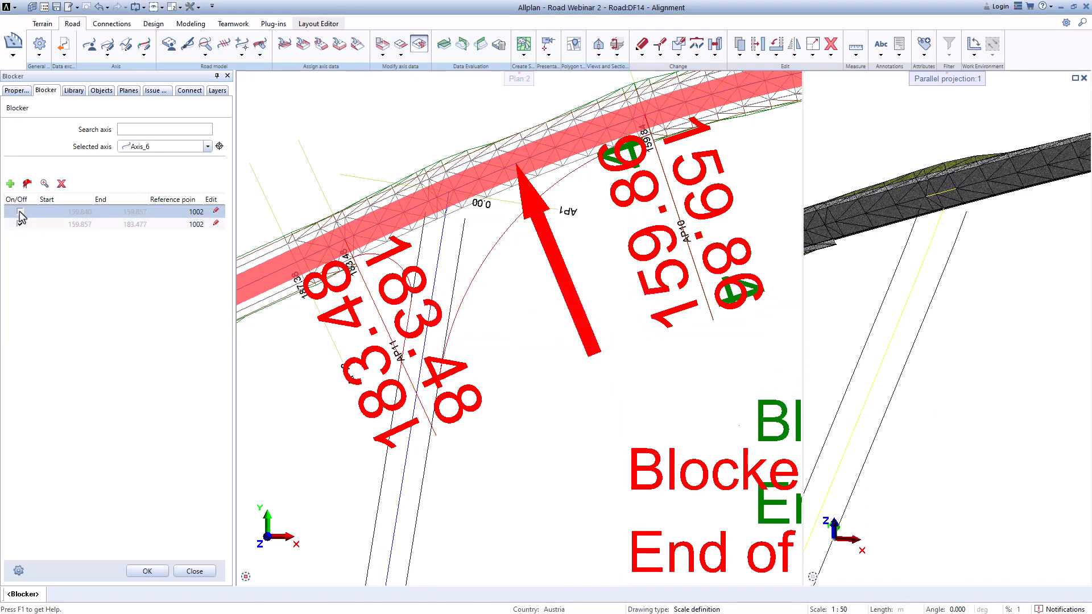
click(20, 212)
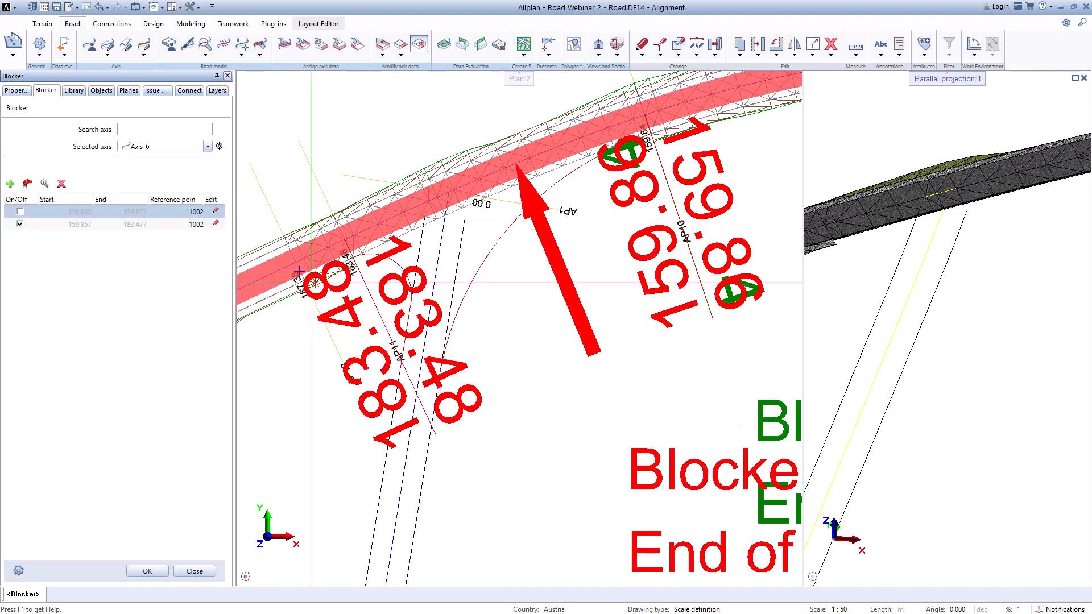
click(61, 184)
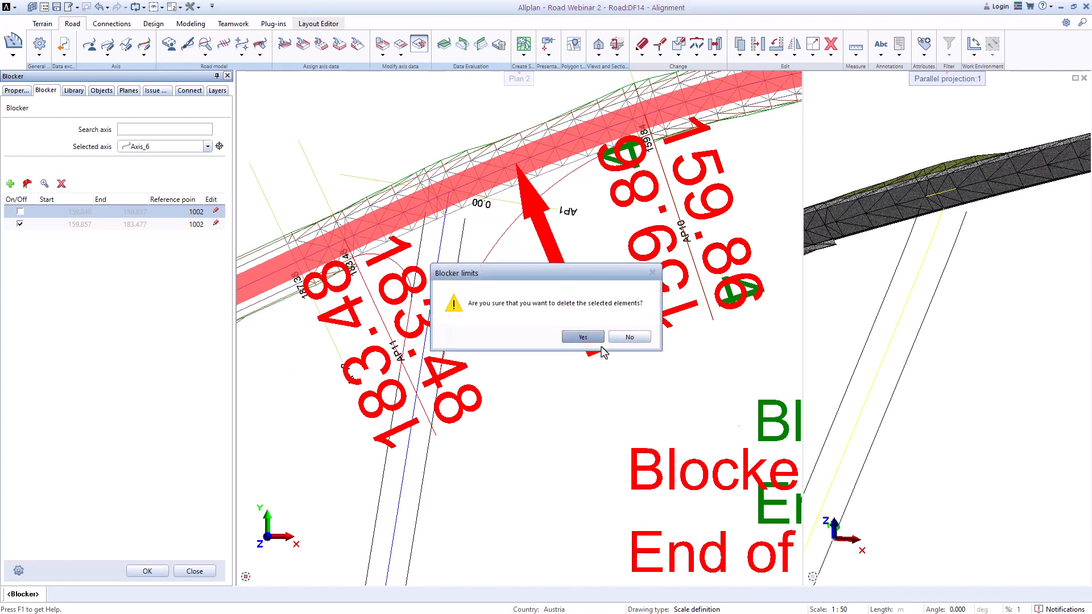
click(571, 340)
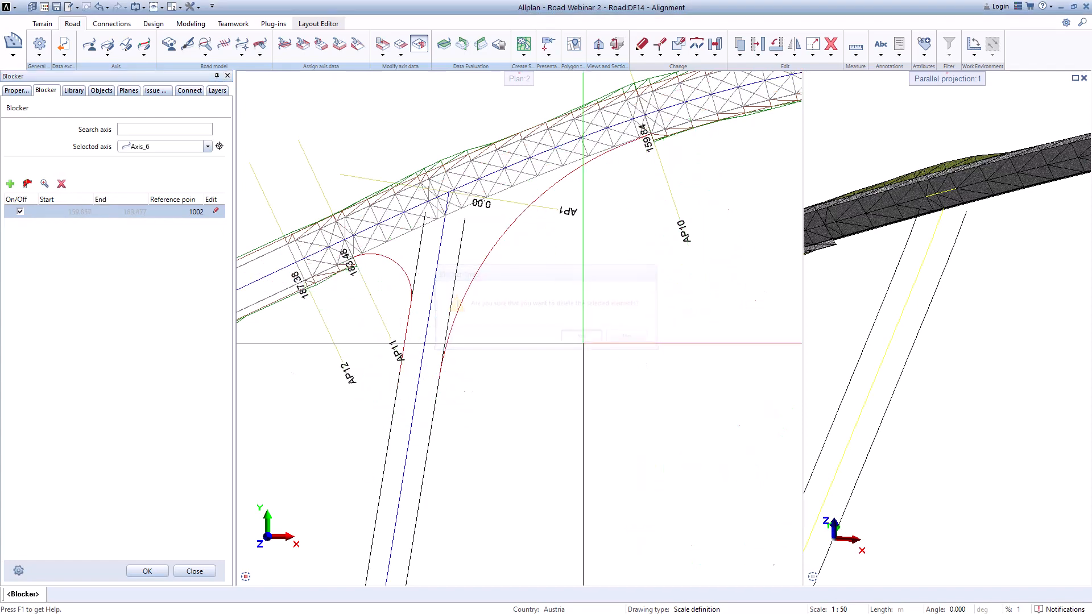
click(147, 571)
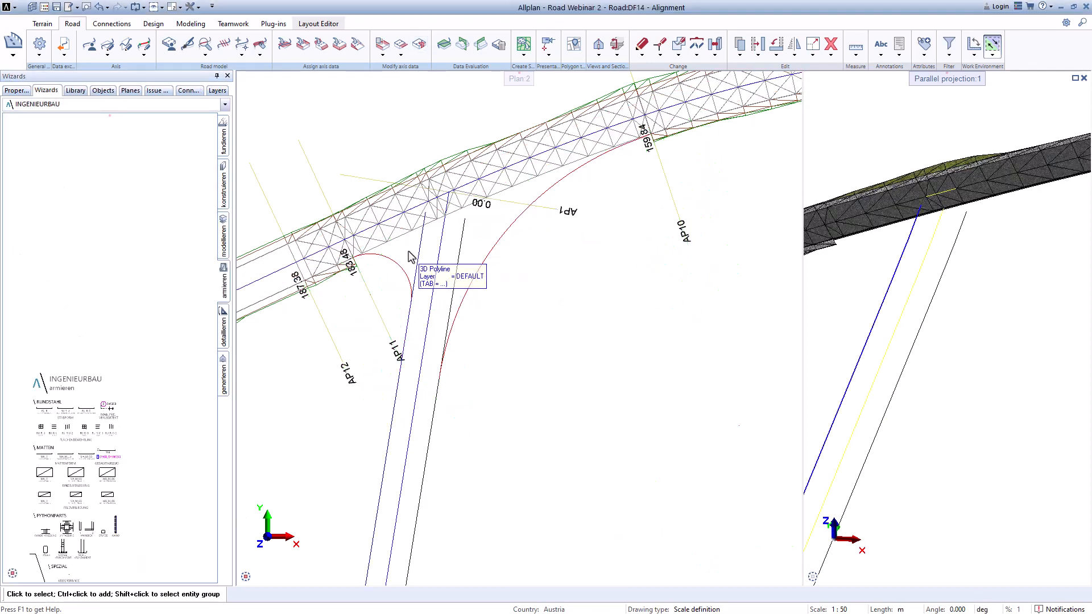
Step: Reopen the Blocker tool, switch off the remaining Axis_6 blocker and close the tool
click(419, 45)
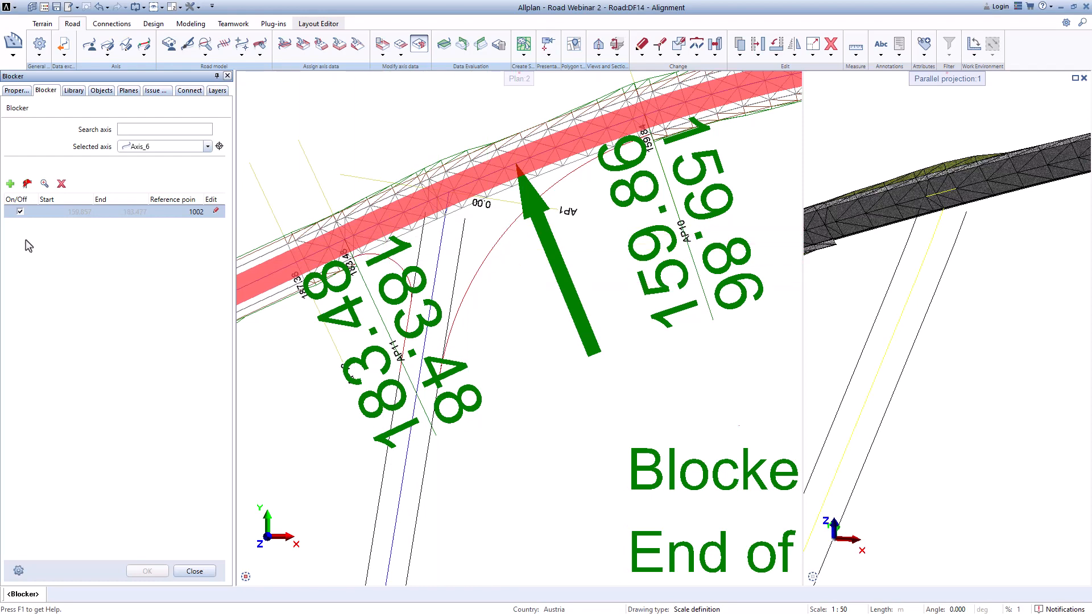
click(20, 212)
click(162, 571)
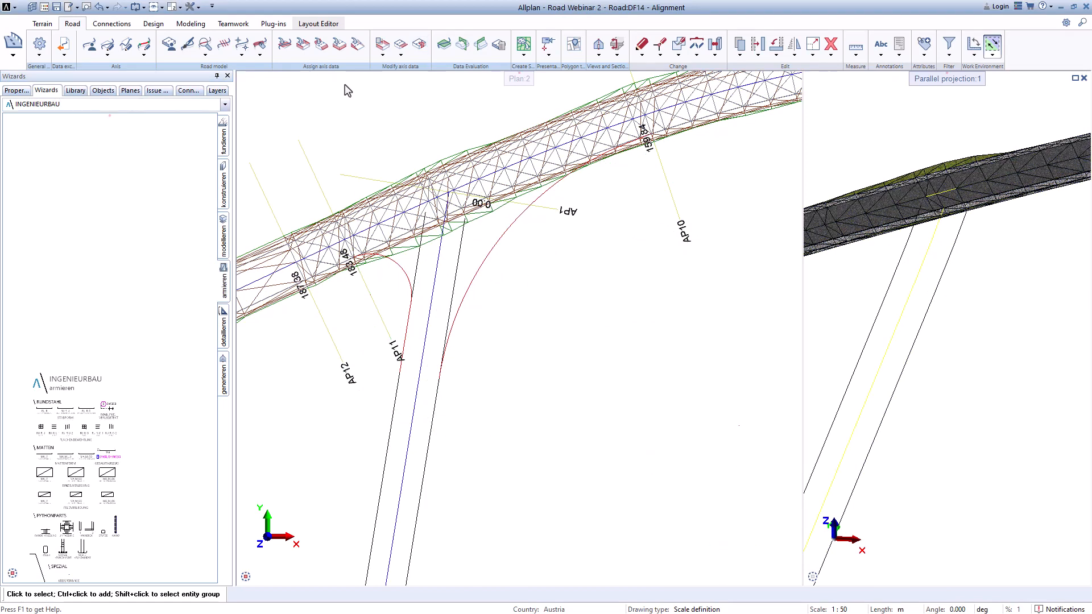
Step: Reopen the Blocker tool, switch the Axis_6 blocker back on and confirm
click(419, 45)
click(21, 211)
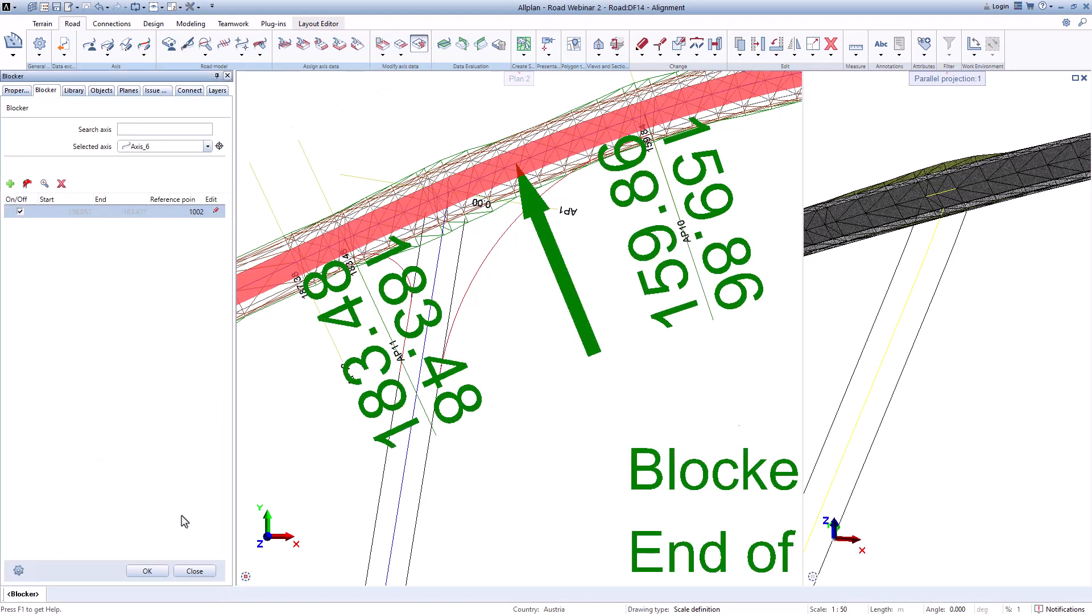
click(148, 571)
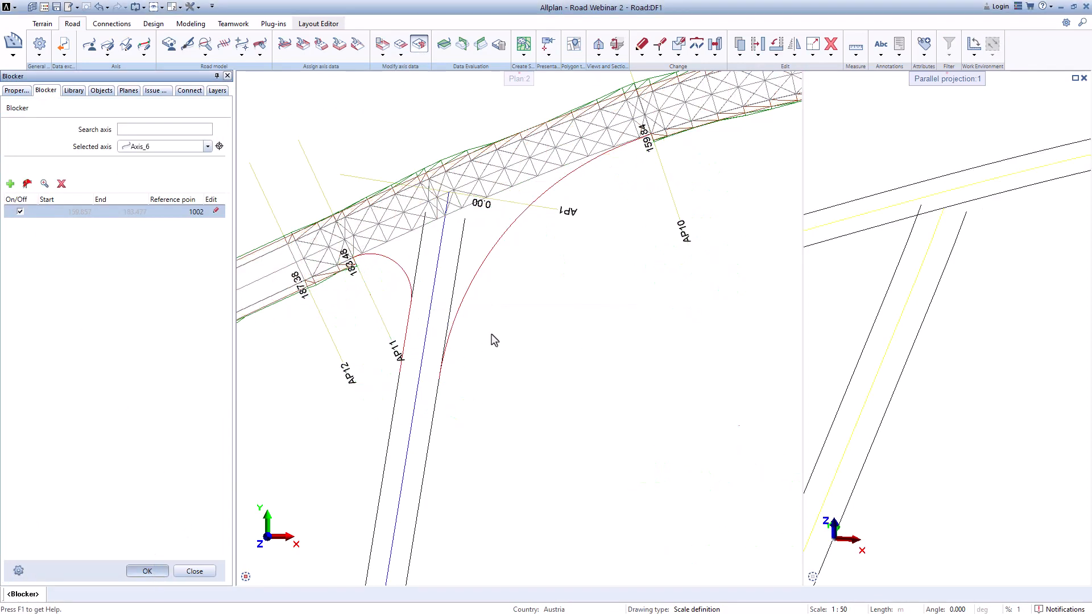
Step: Start creating a new auxiliary axis point and choose Axis_6 as its axis
scroll(494, 328, down, 2)
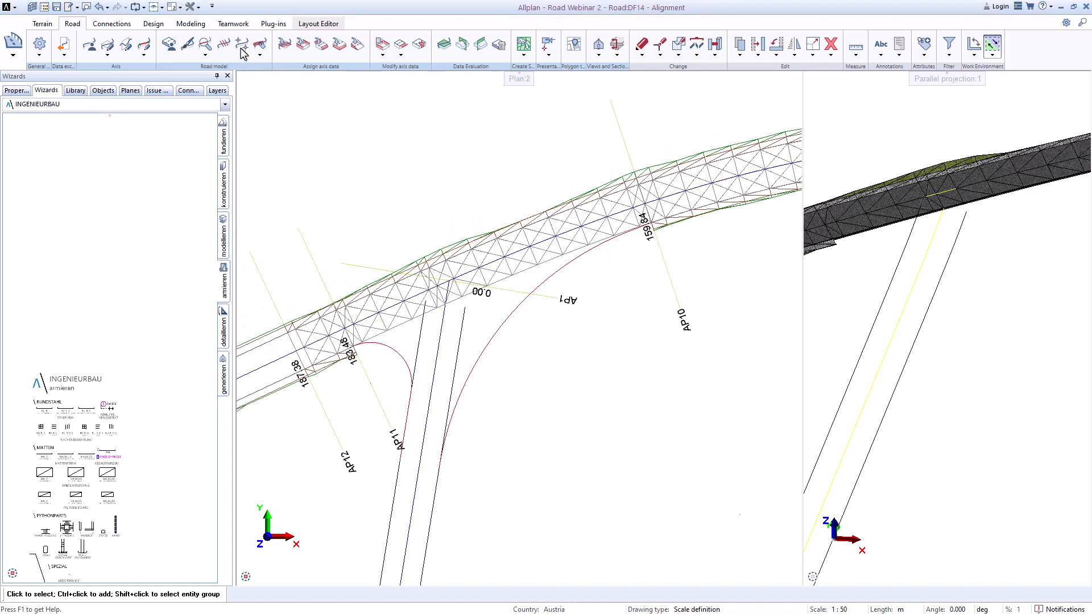
click(242, 45)
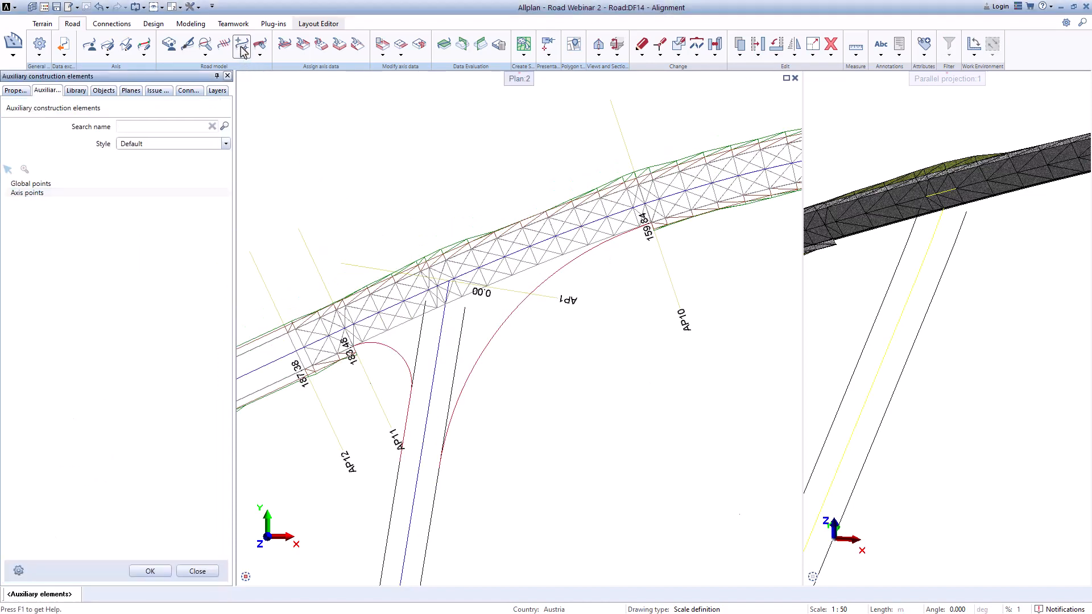
right_click(28, 193)
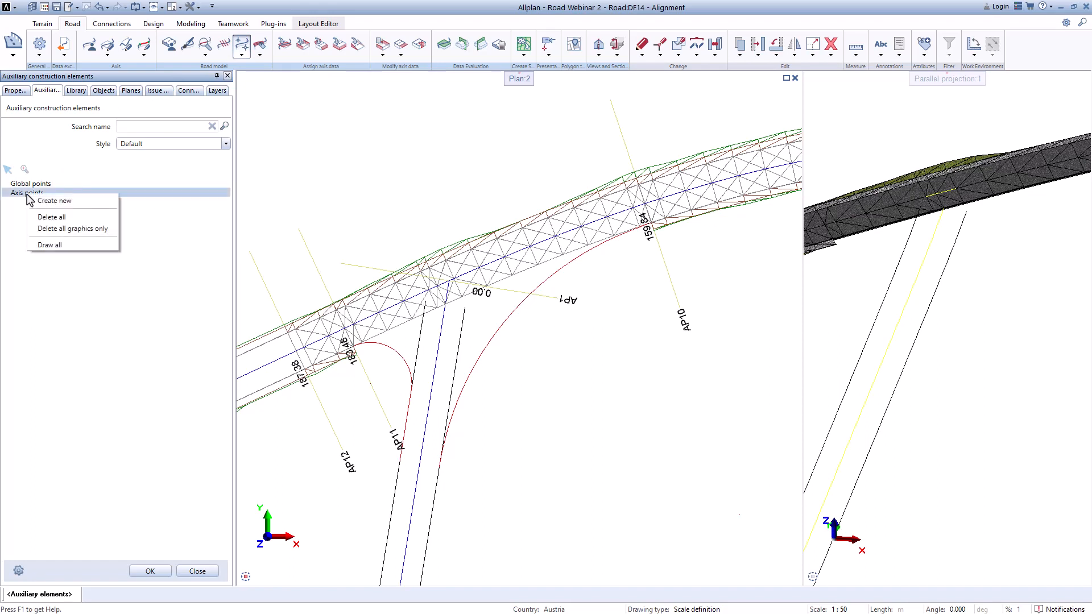
click(44, 202)
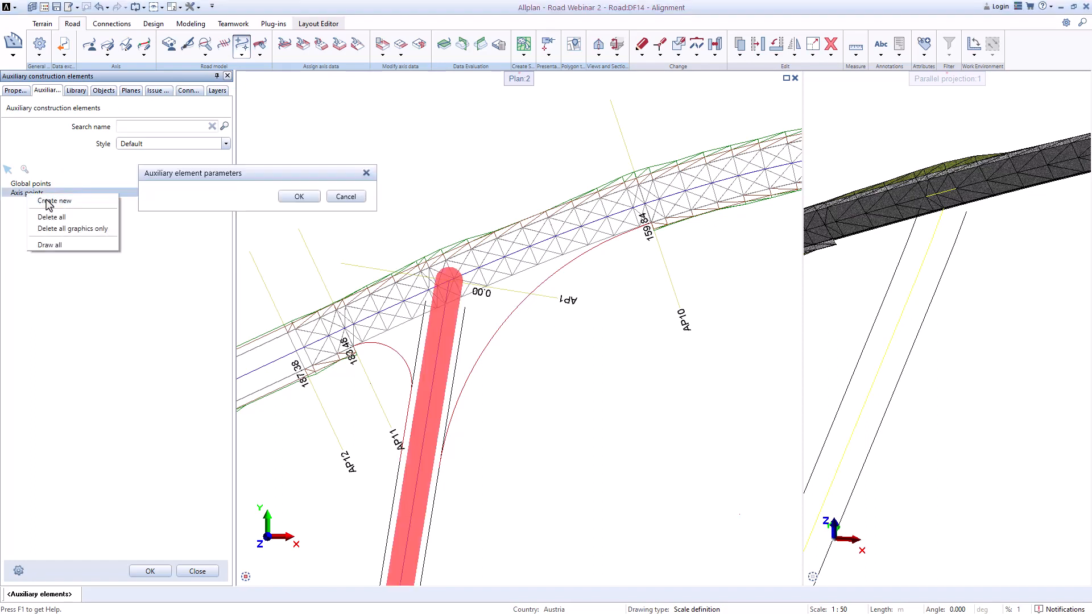
click(348, 215)
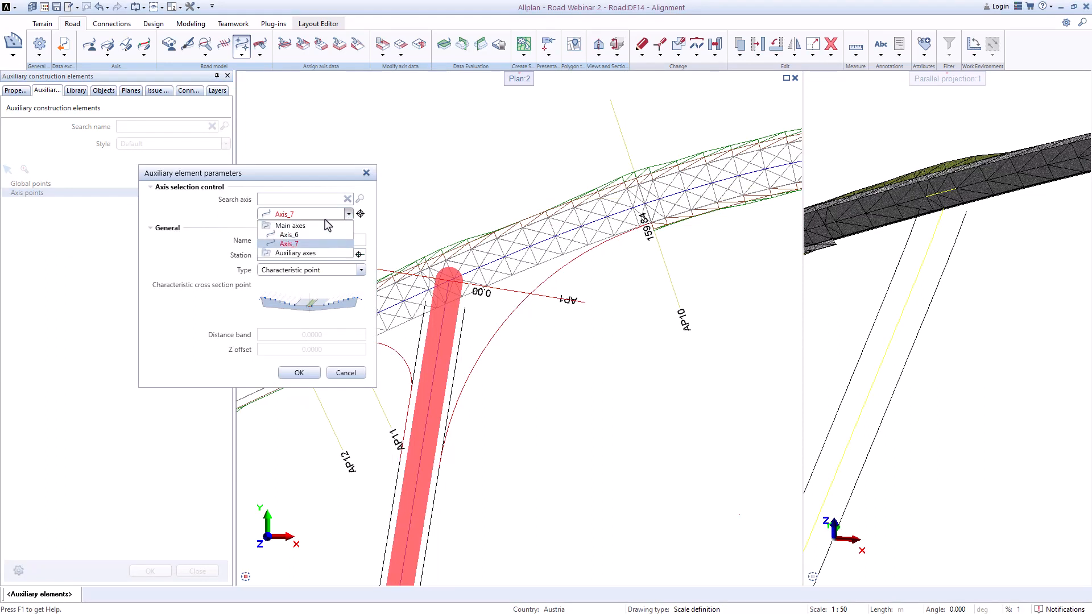
click(306, 238)
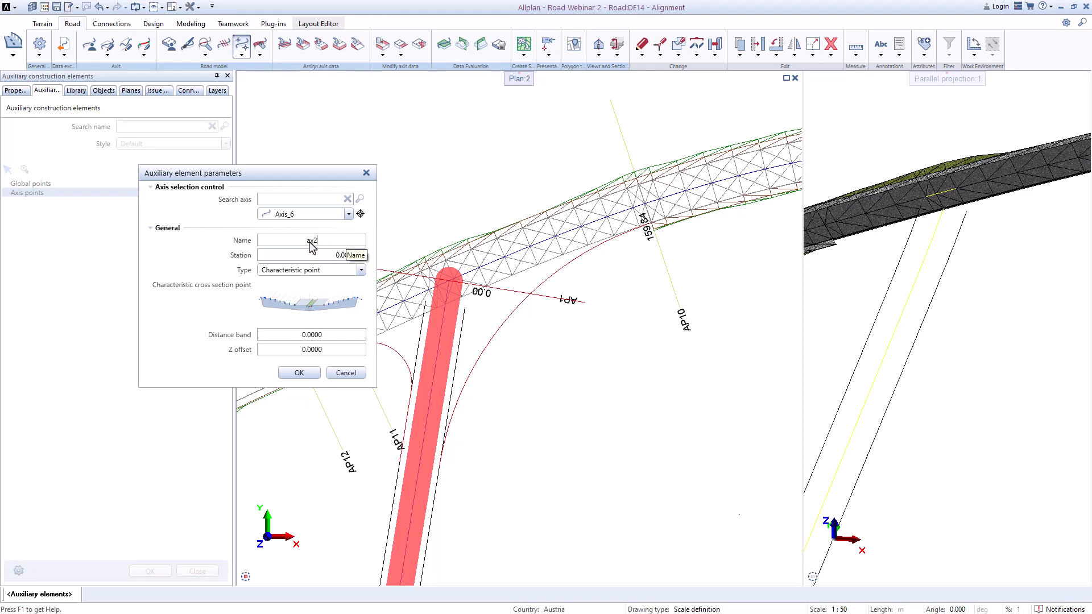
Step: Pick station 159.840 on Axis_6 in the plan for the axis point and open the cross section point picker
click(360, 256)
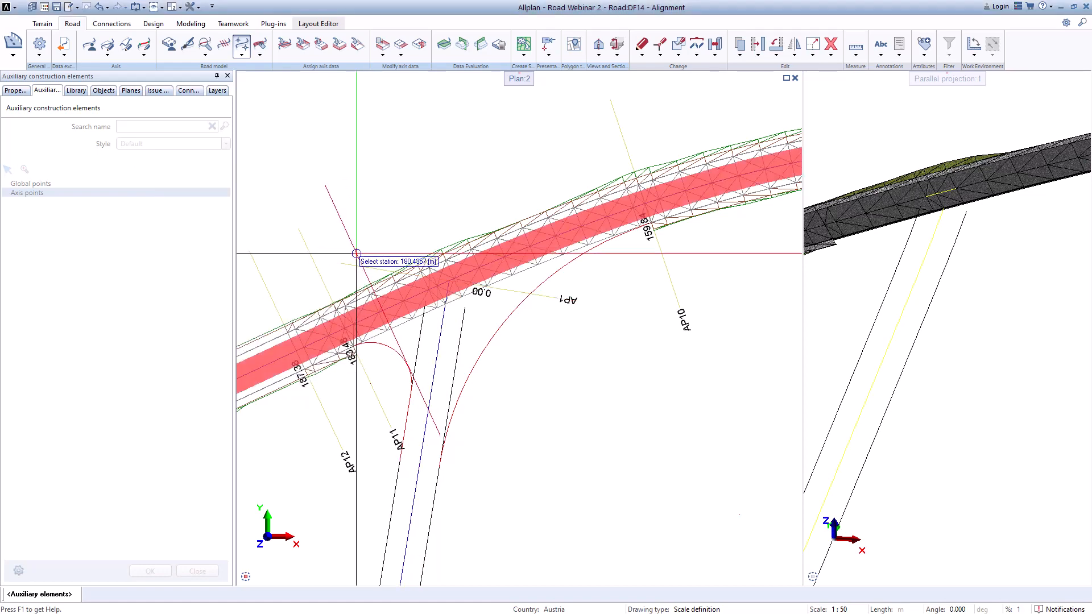
scroll(629, 174, up, 5)
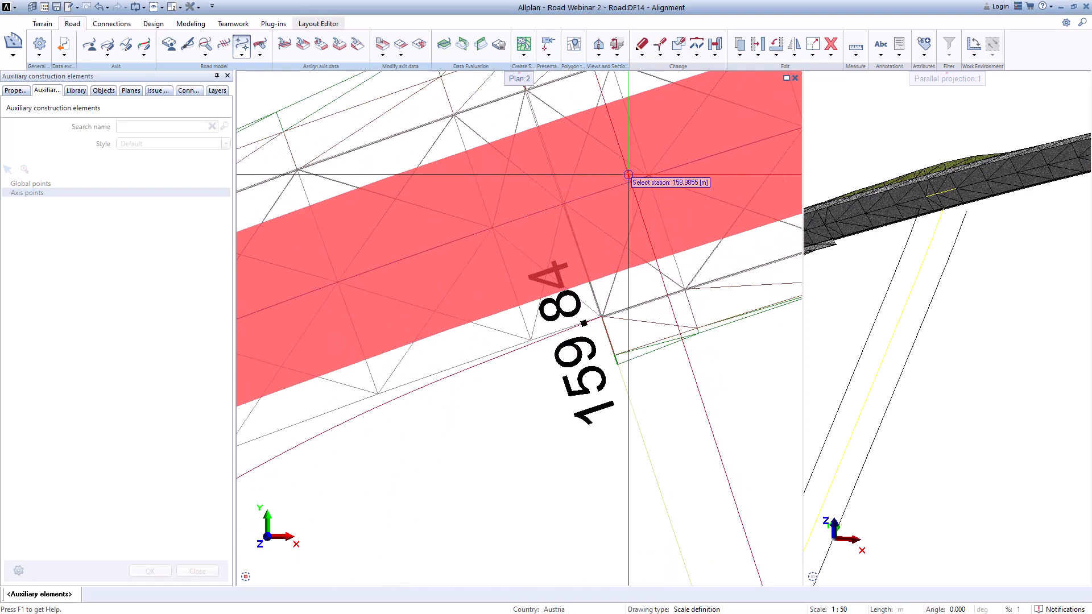
scroll(580, 195, up, 2)
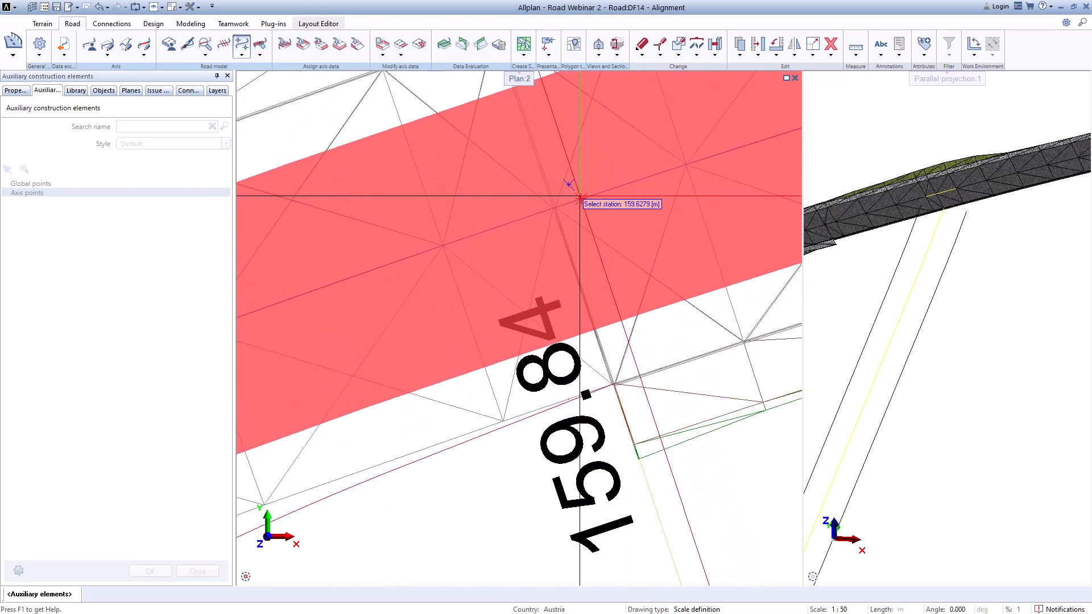
scroll(614, 338, up, 2)
scroll(600, 426, up, 3)
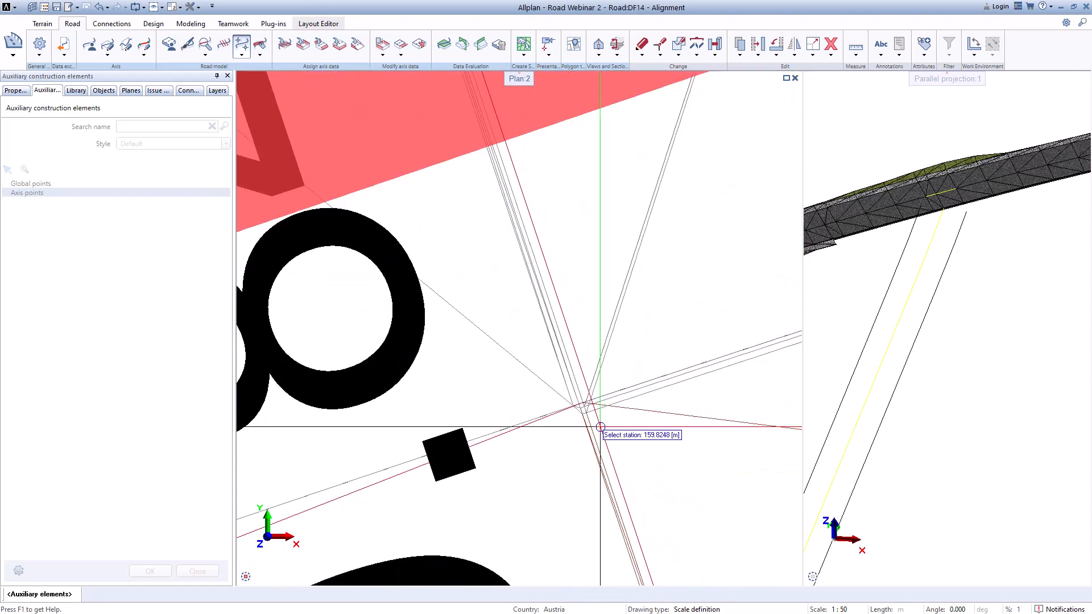
scroll(585, 392, up, 3)
scroll(585, 389, down, 2)
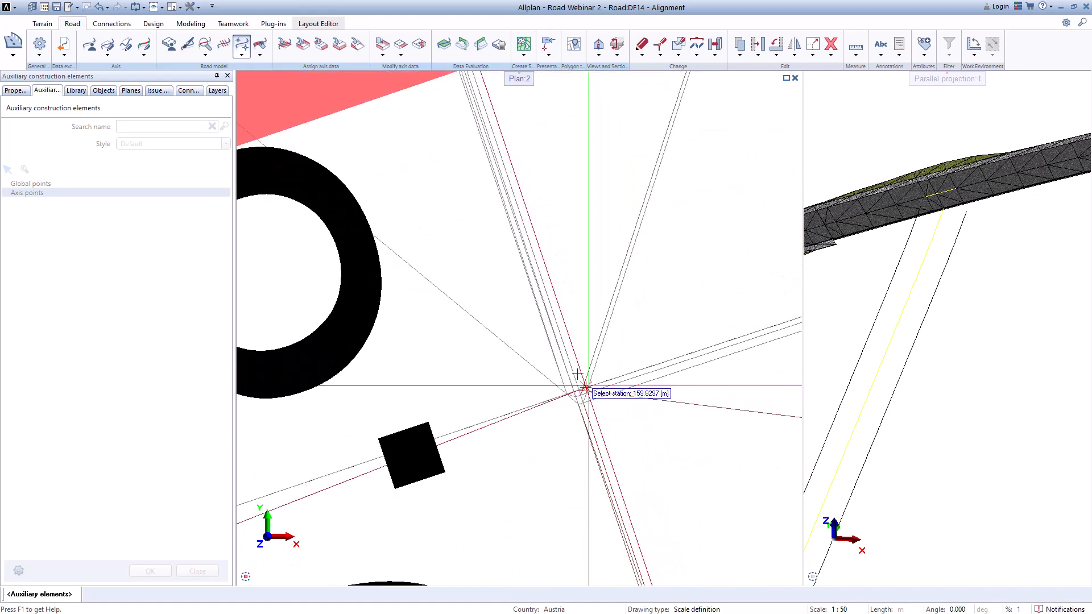
scroll(577, 385, down, 2)
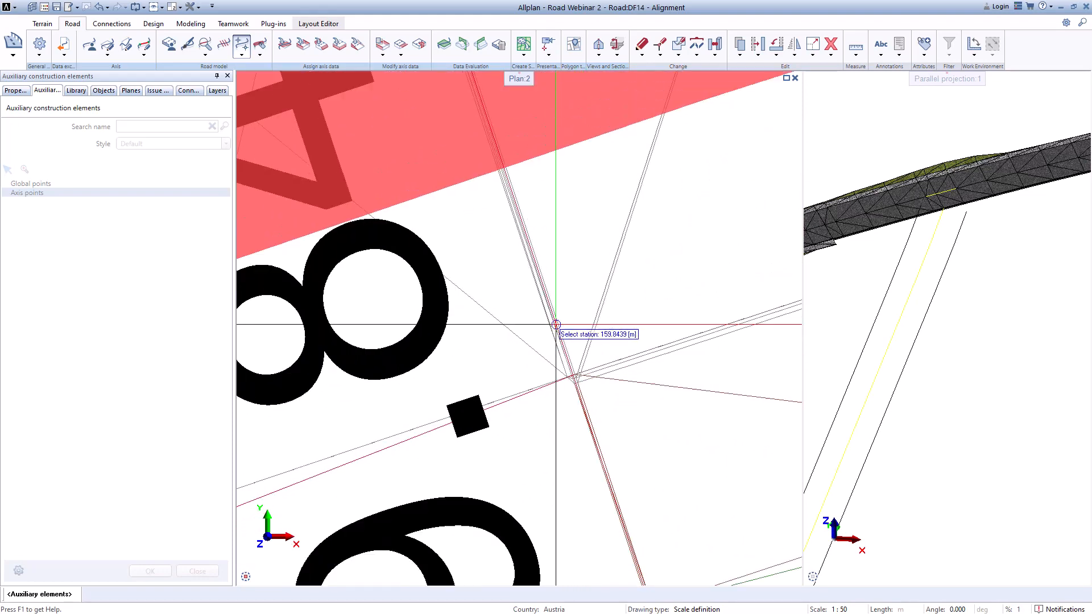
scroll(556, 325, down, 3)
scroll(543, 177, up, 4)
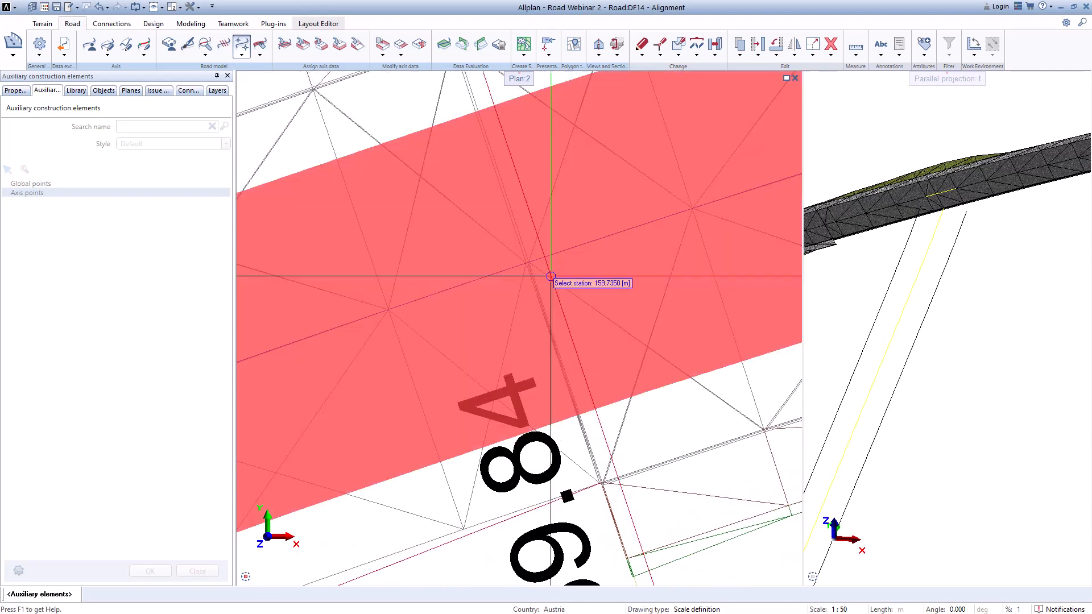
scroll(550, 277, up, 4)
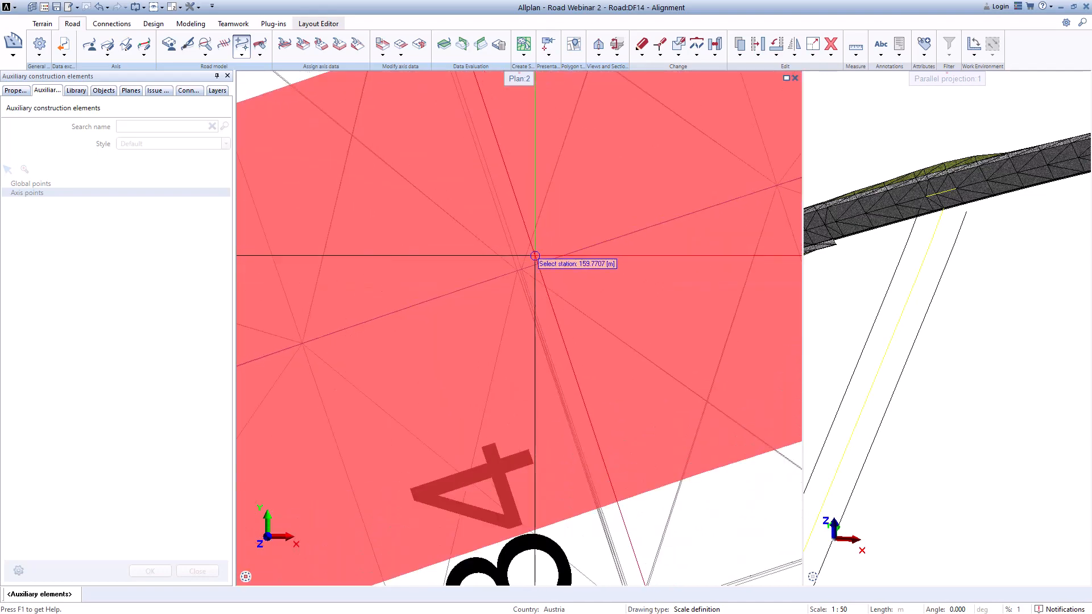
click(502, 279)
scroll(563, 250, down, 3)
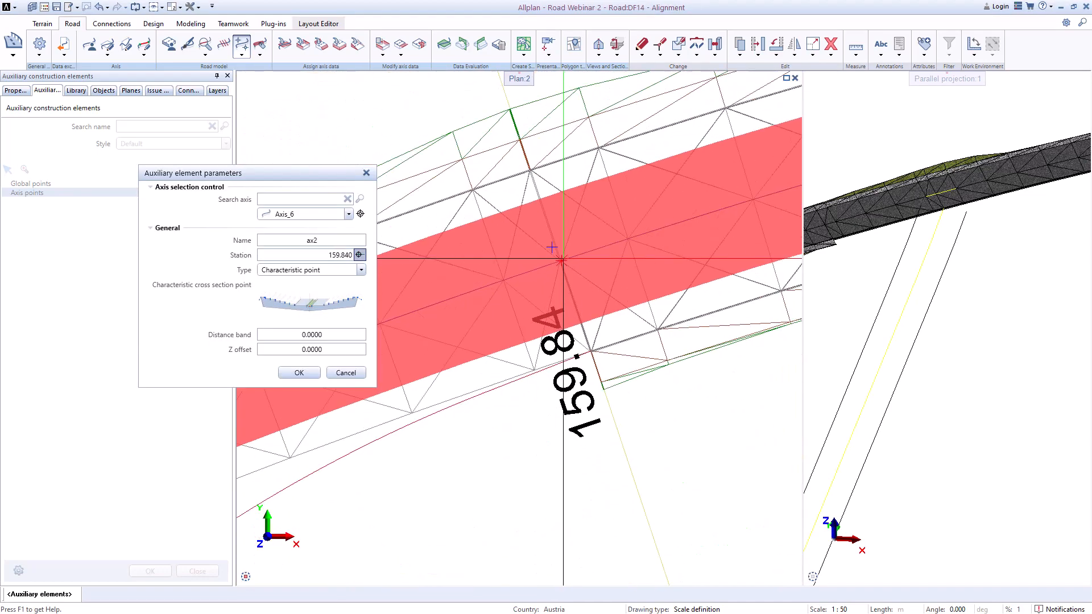
scroll(551, 247, down, 2)
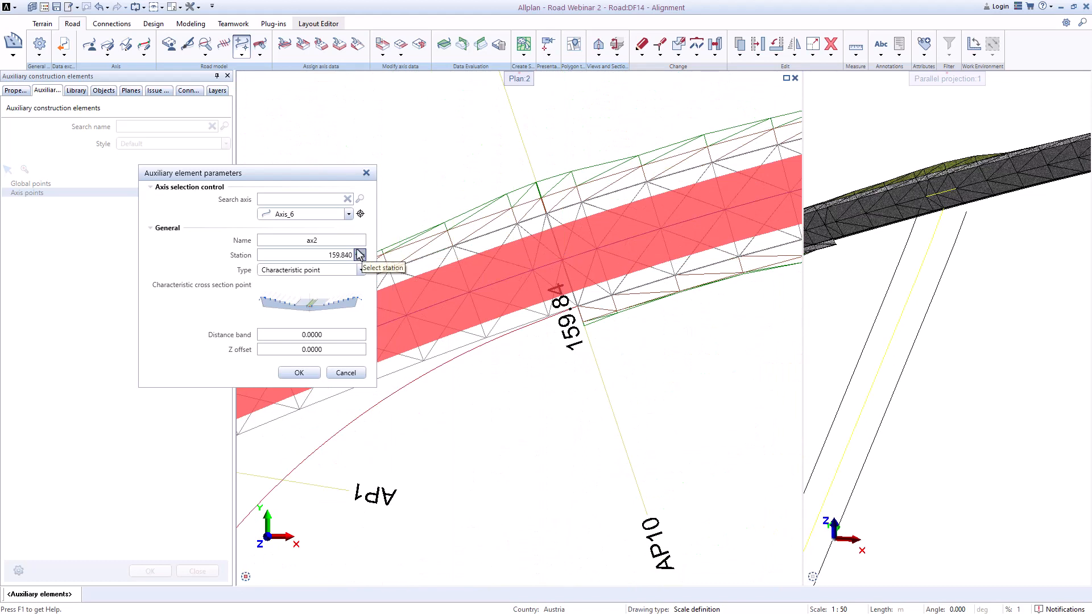
click(333, 311)
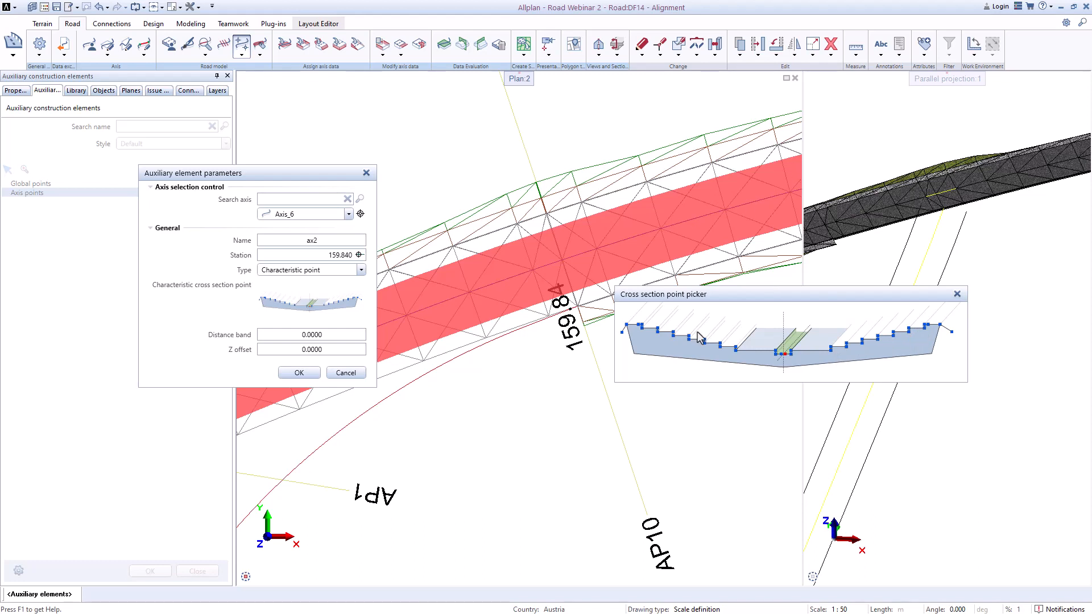
Step: Pick the characteristic point in the cross section point picker and confirm the ax2 axis point
click(734, 351)
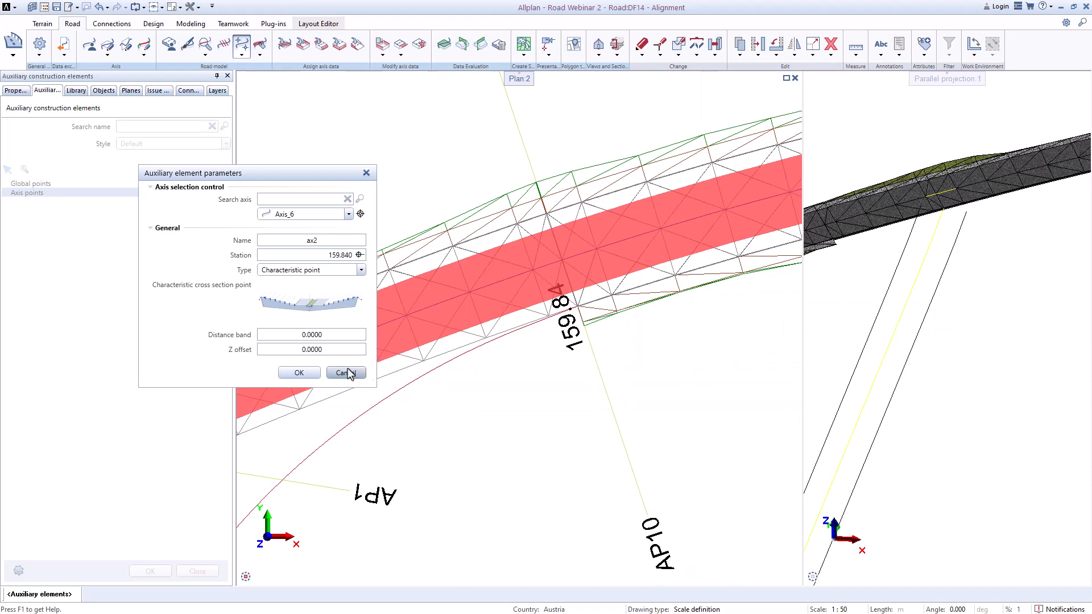
click(299, 373)
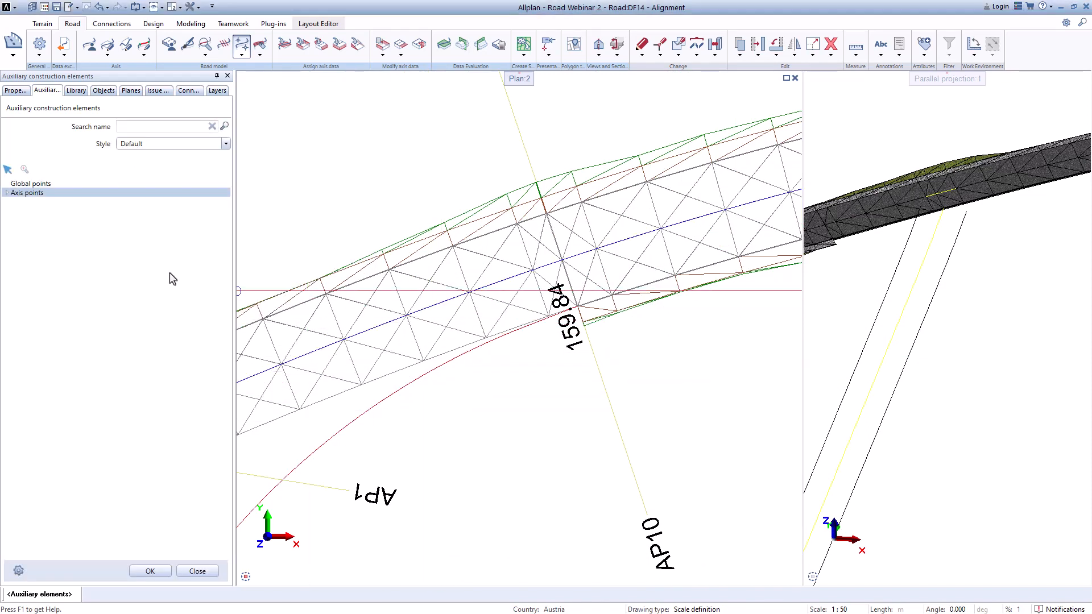
Step: Draw all axis points in the plan and inspect the ax2 point label
right_click(25, 198)
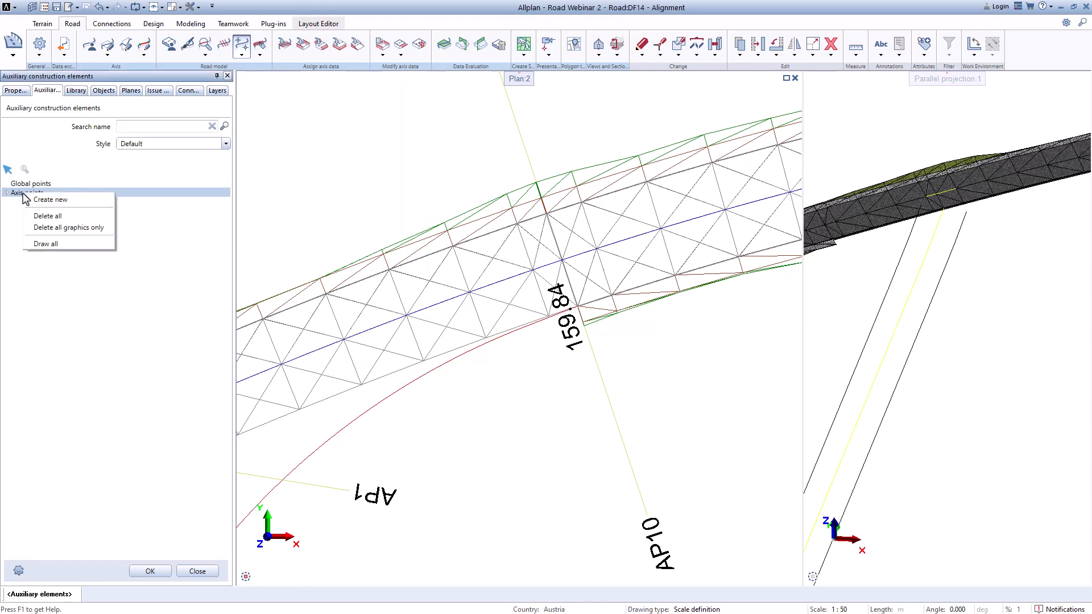
click(46, 244)
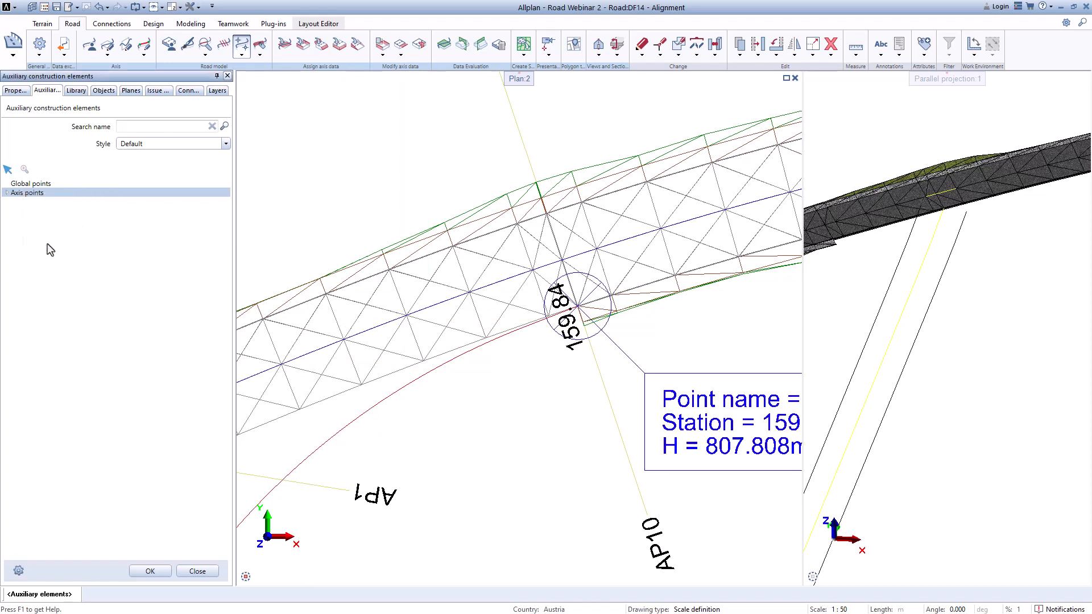
scroll(529, 341, down, 3)
scroll(615, 381, up, 4)
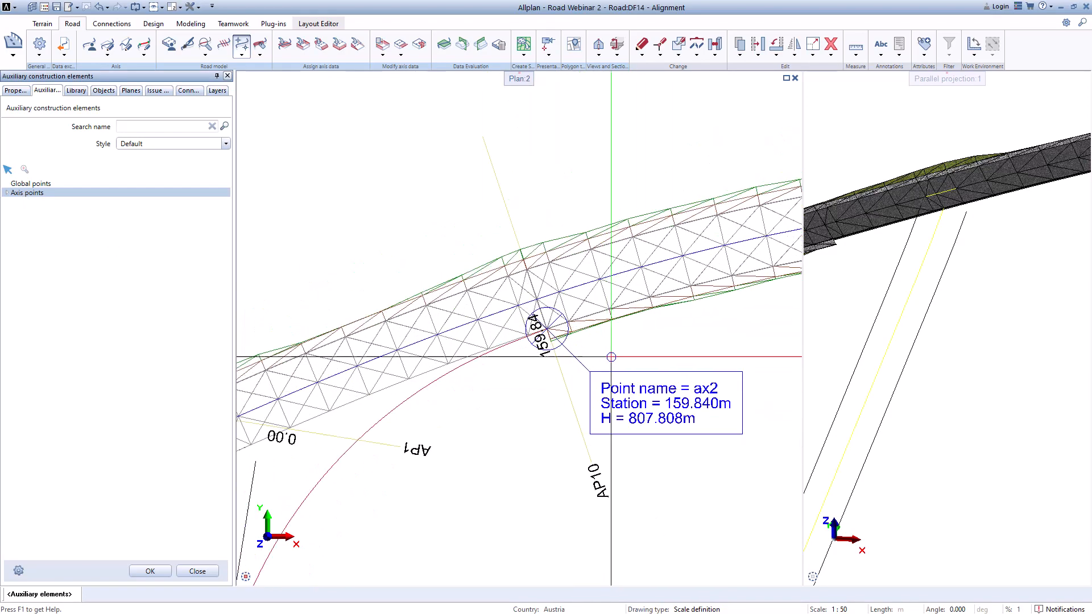
scroll(625, 398, down, 3)
scroll(636, 412, up, 2)
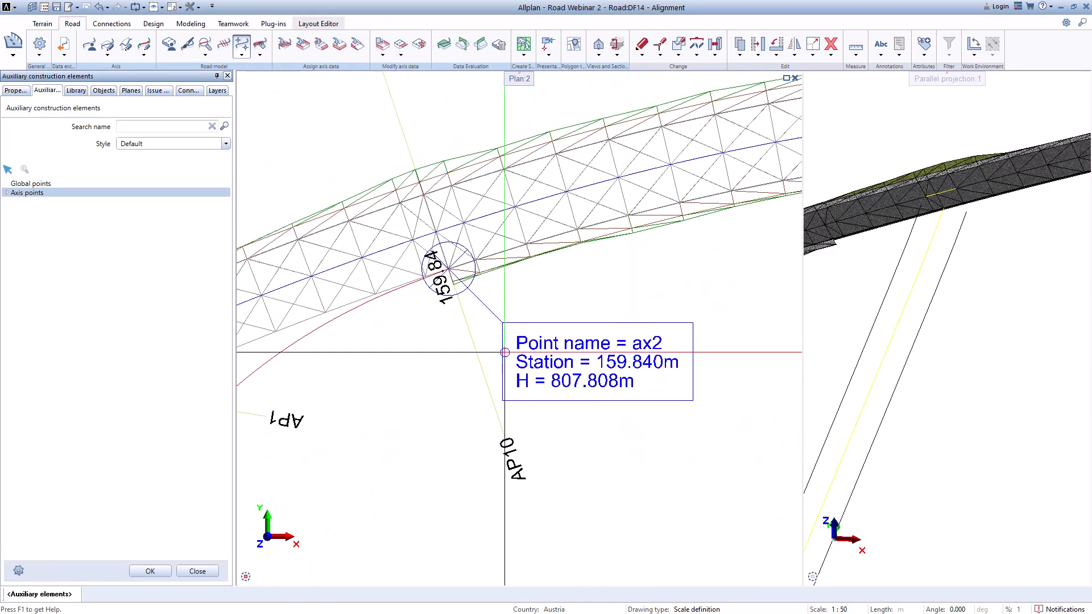
scroll(483, 273, up, 5)
scroll(475, 260, up, 4)
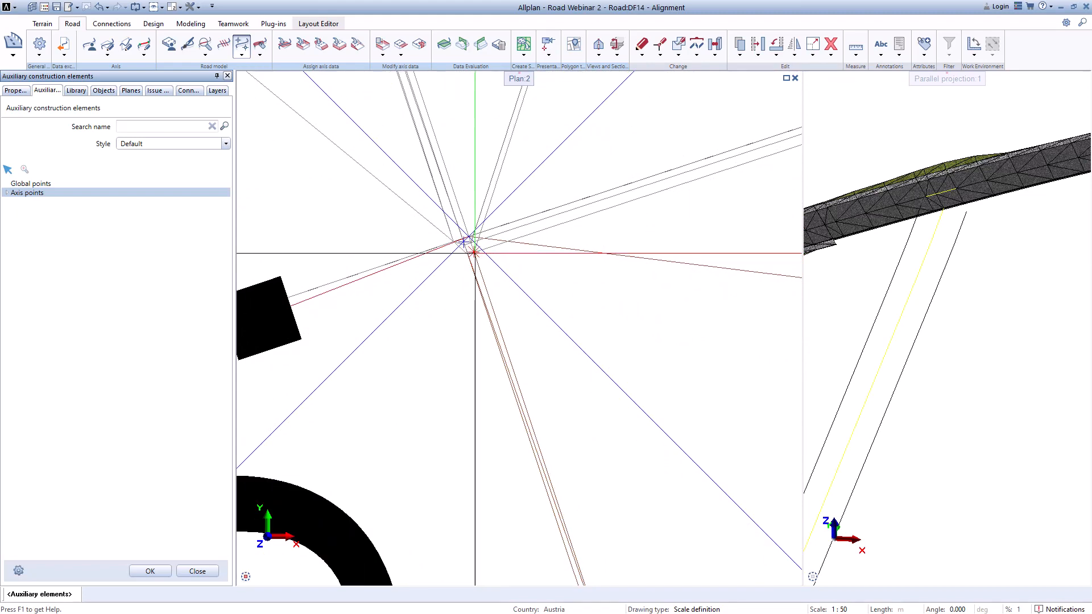
scroll(479, 254, down, 5)
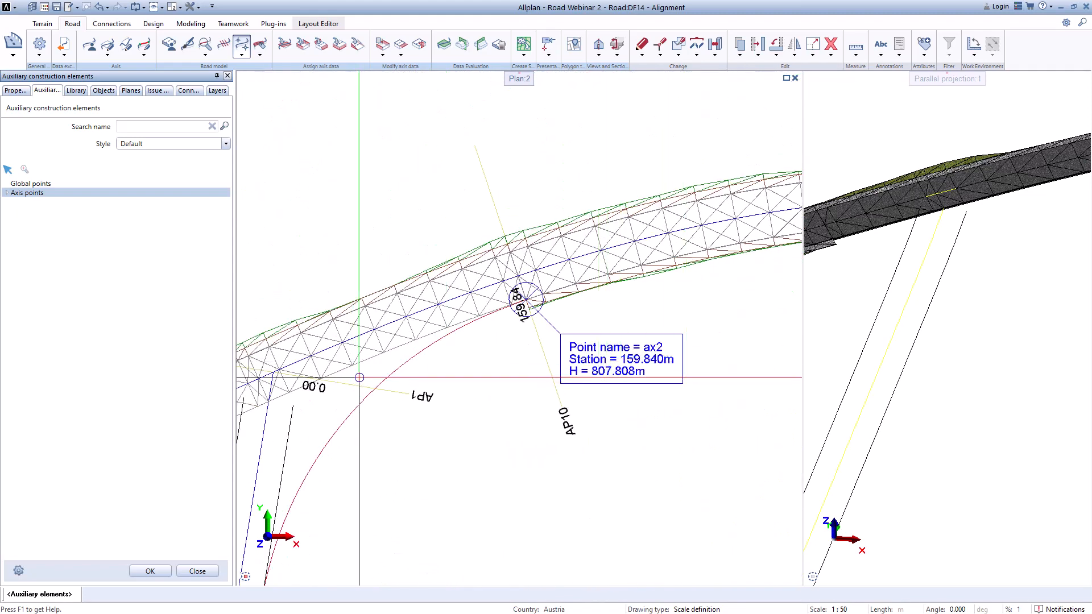
scroll(556, 318, down, 3)
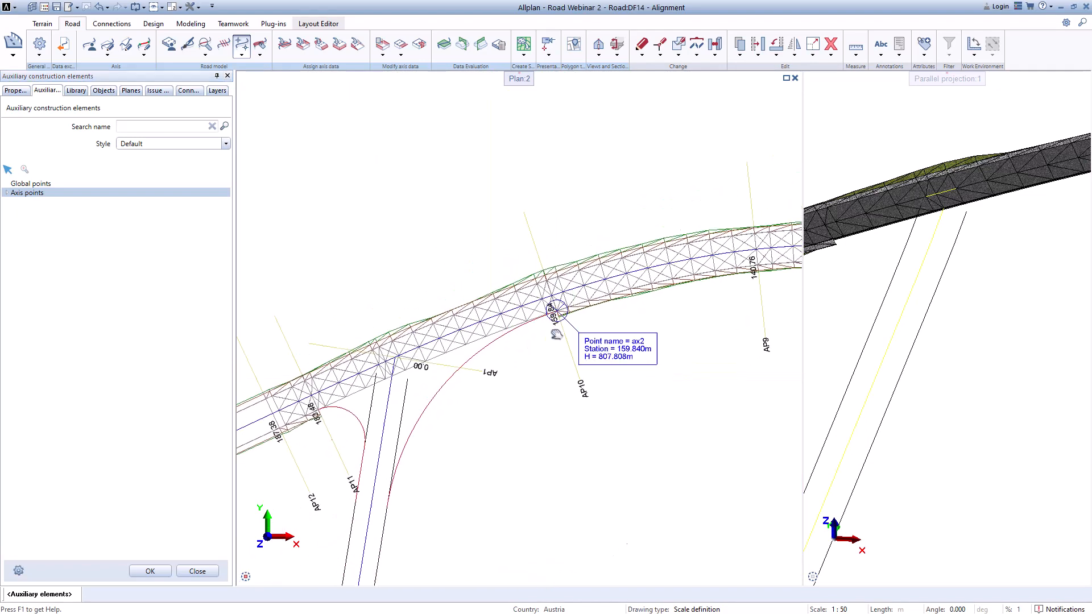
Step: Create a new auxiliary axis point on Axis_6 named con
right_click(27, 196)
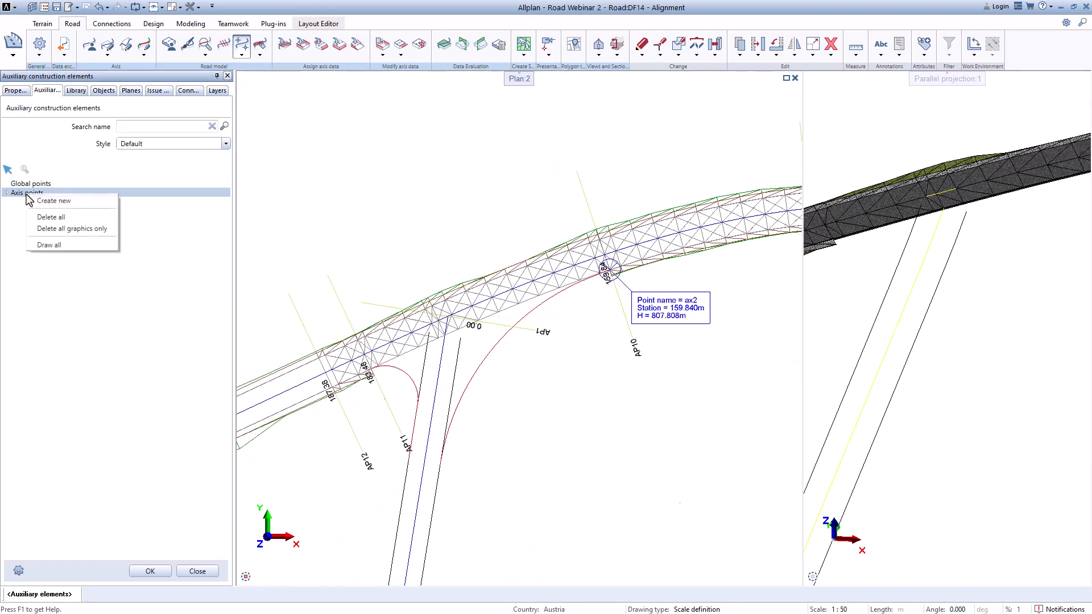
click(45, 199)
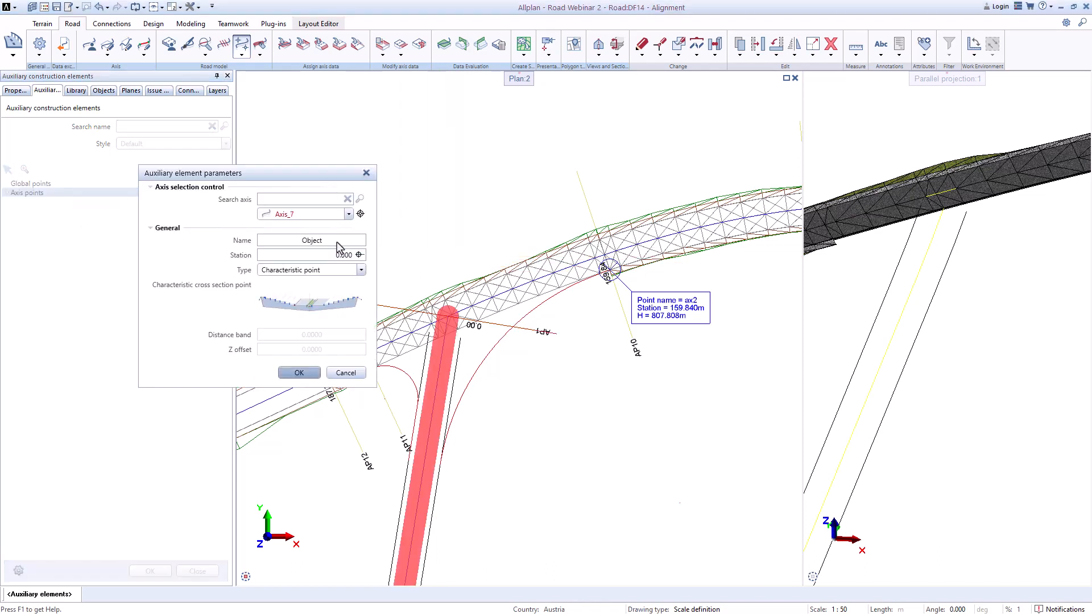
click(347, 215)
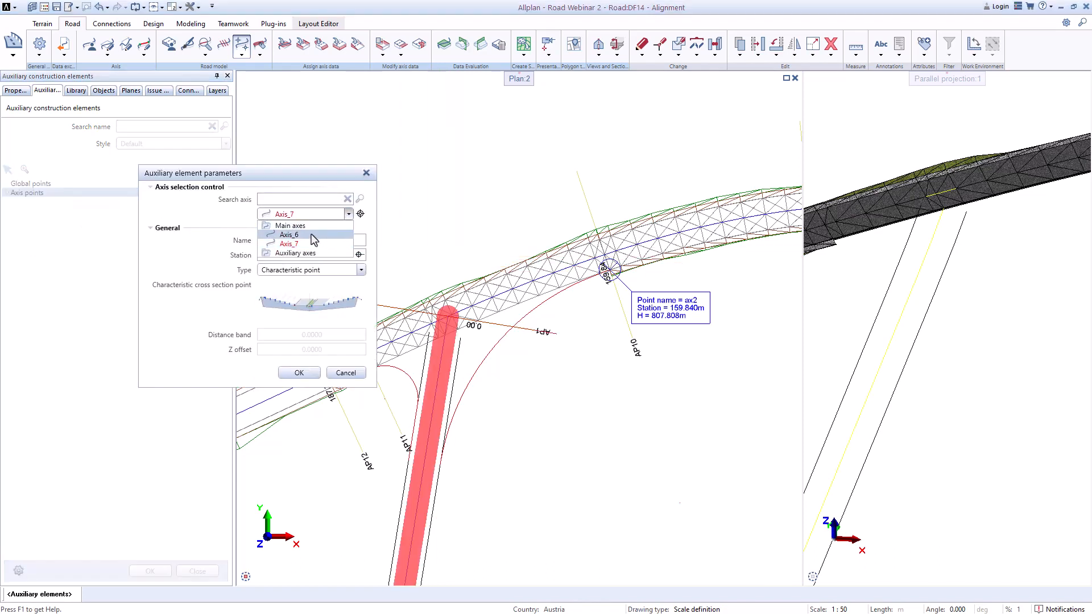
click(296, 237)
drag(295, 176, 149, 210)
scroll(441, 336, up, 5)
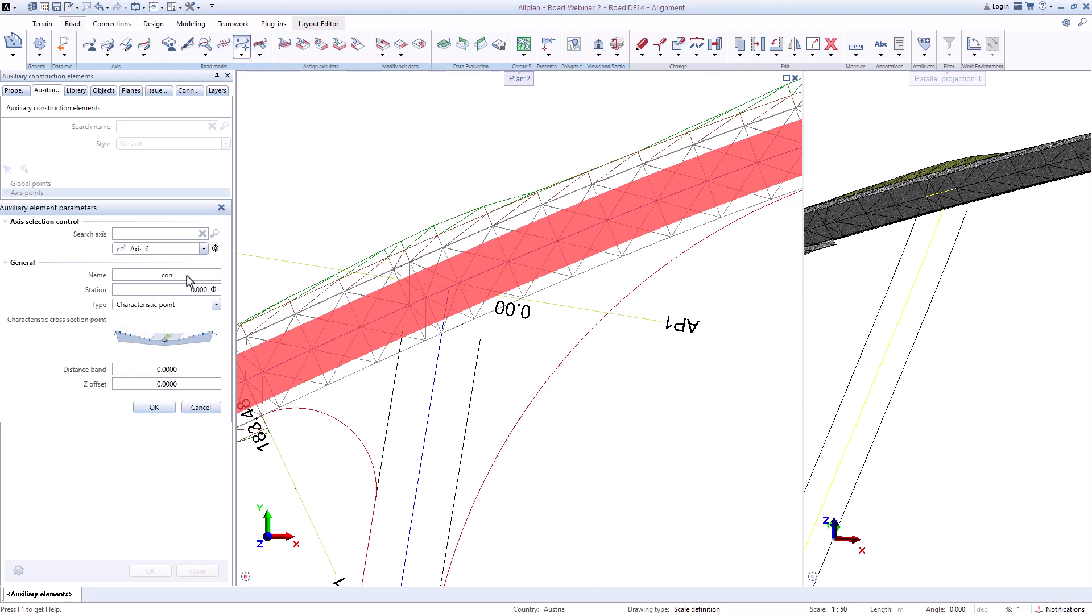
Step: Pick station 176.095 on Axis_6 in the plan for the con point
click(214, 290)
scroll(449, 296, up, 4)
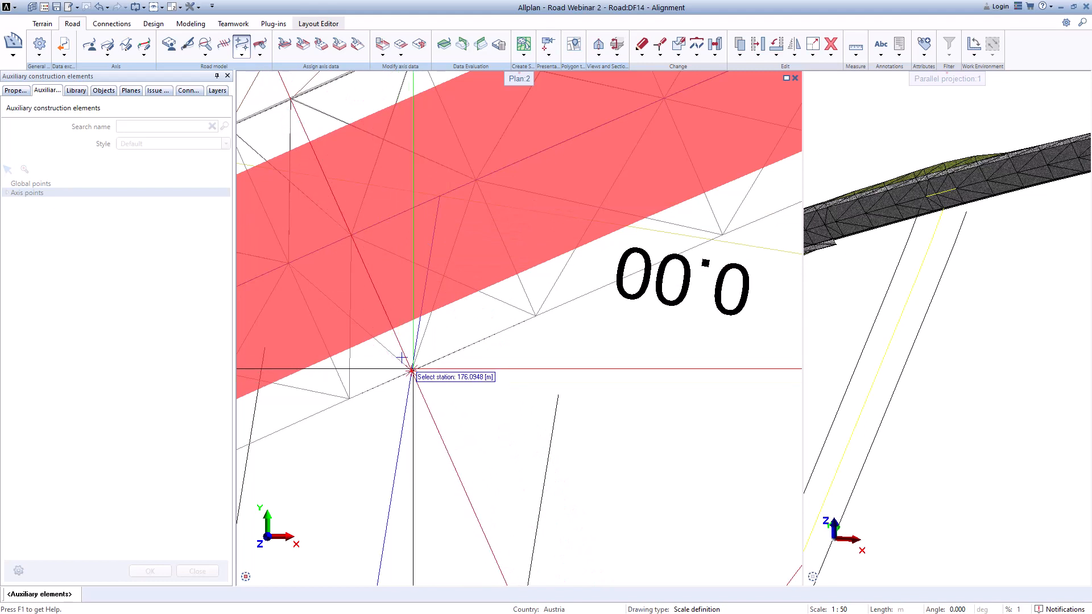
click(341, 227)
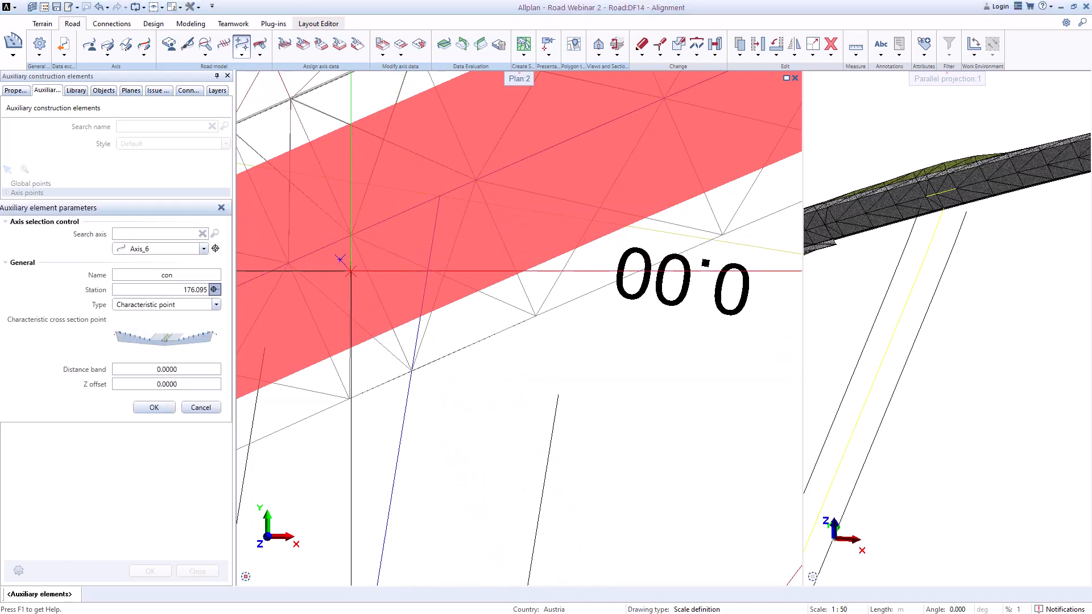
Step: Choose the characteristic cross section point in the picker and confirm the con axis point
click(182, 342)
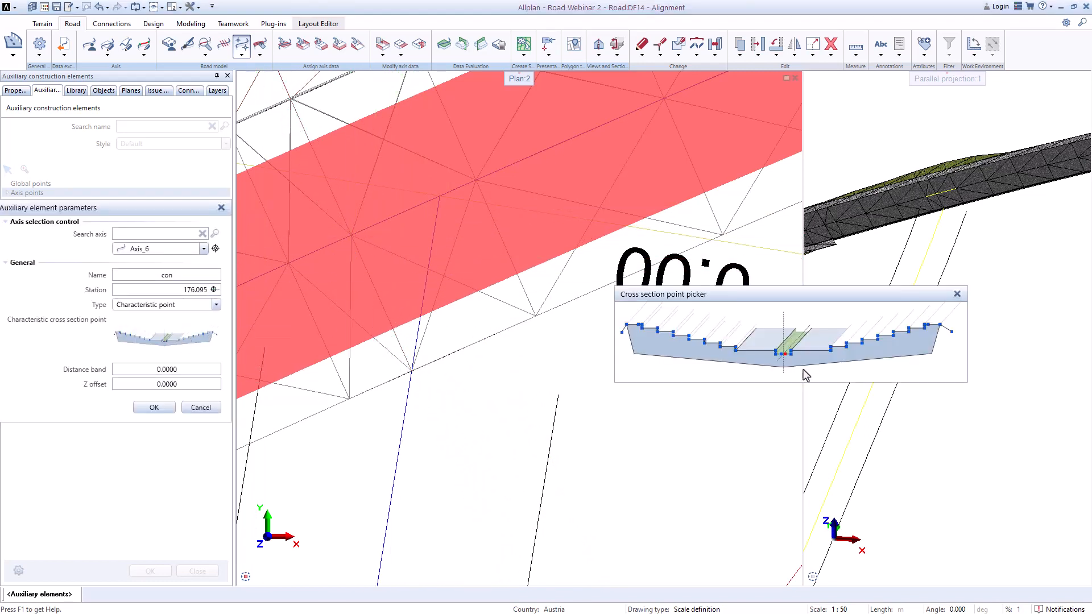
click(738, 351)
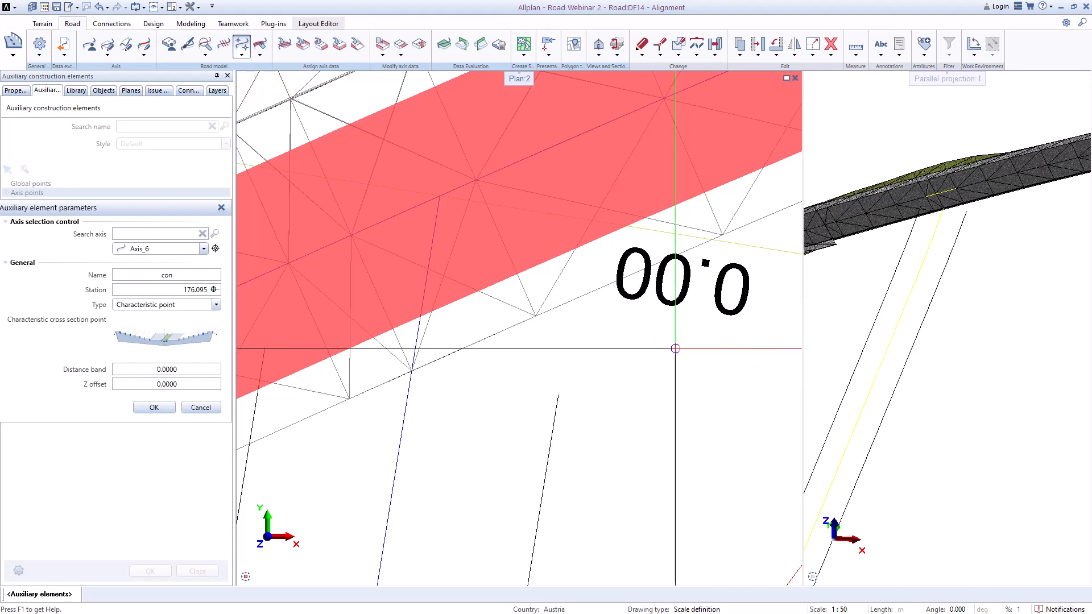
click(154, 407)
Step: Draw all axis points and examine the con point at the junction
scroll(479, 261, down, 4)
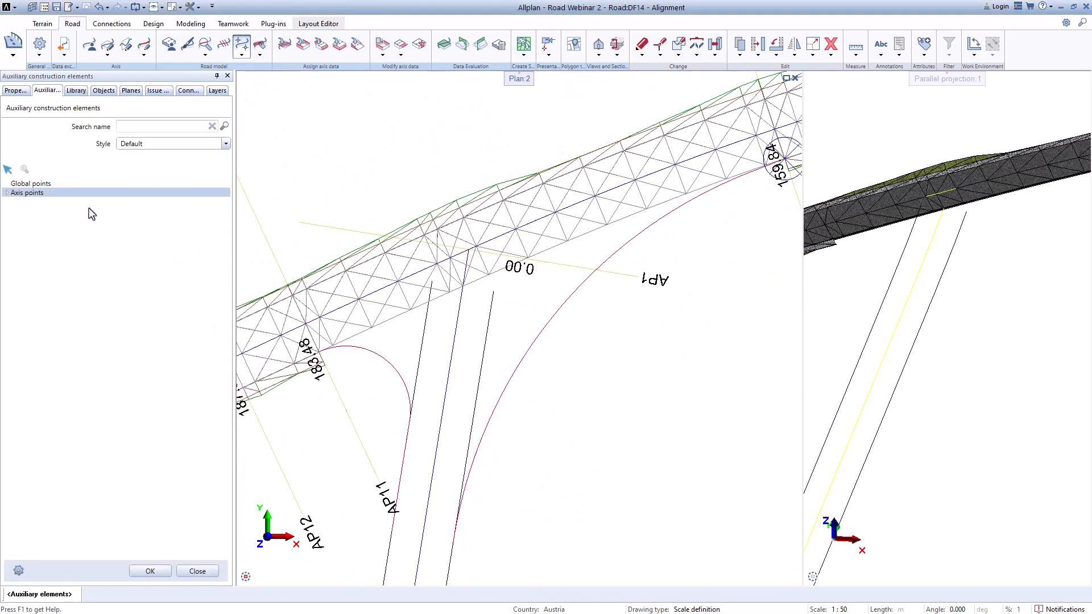
right_click(30, 197)
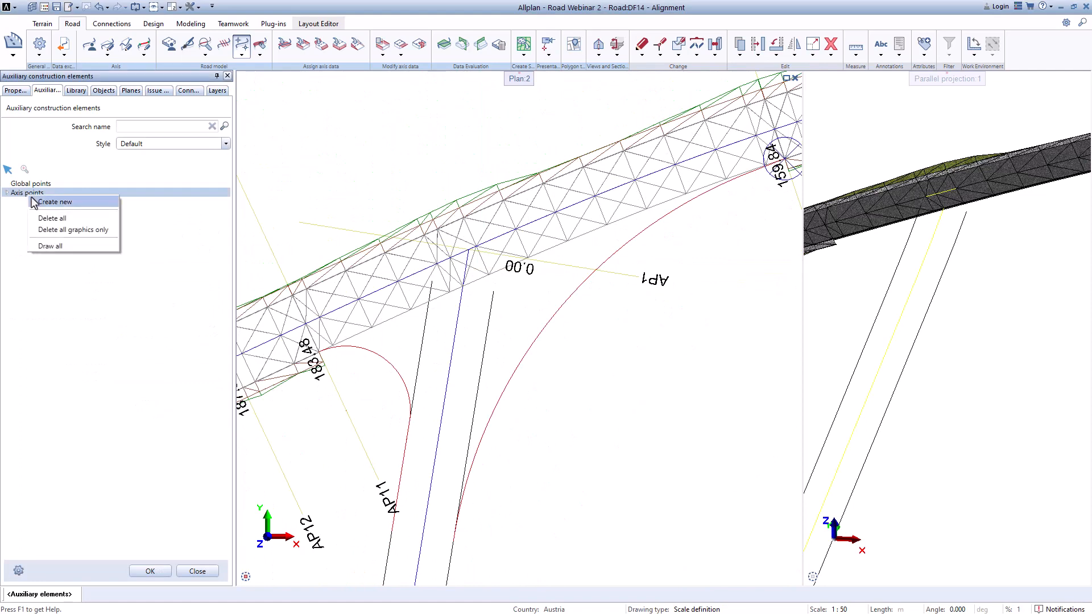
click(55, 249)
scroll(549, 266, down, 2)
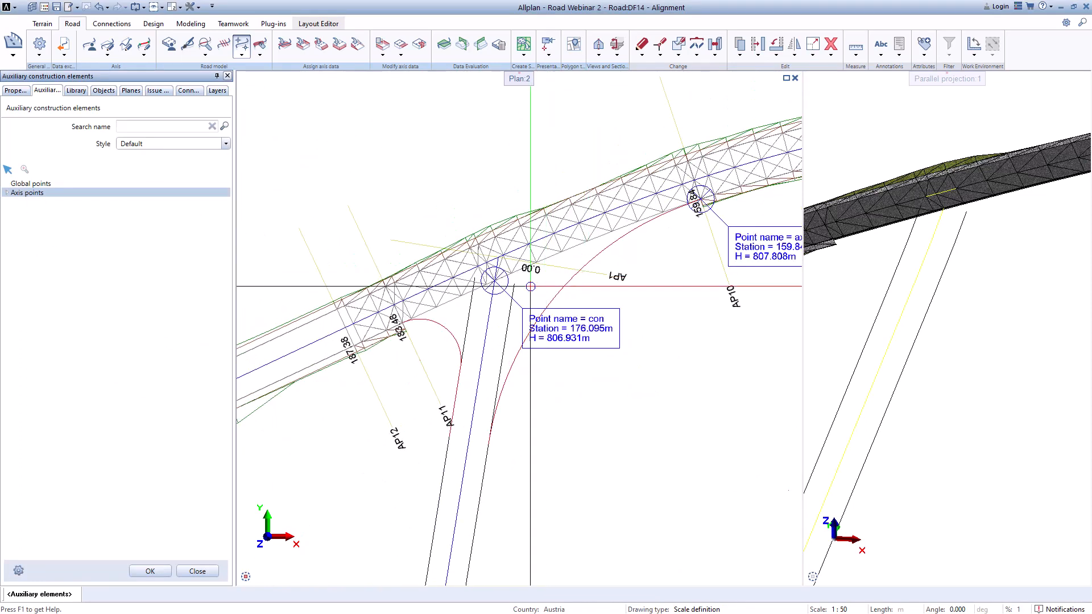
scroll(603, 282, down, 1)
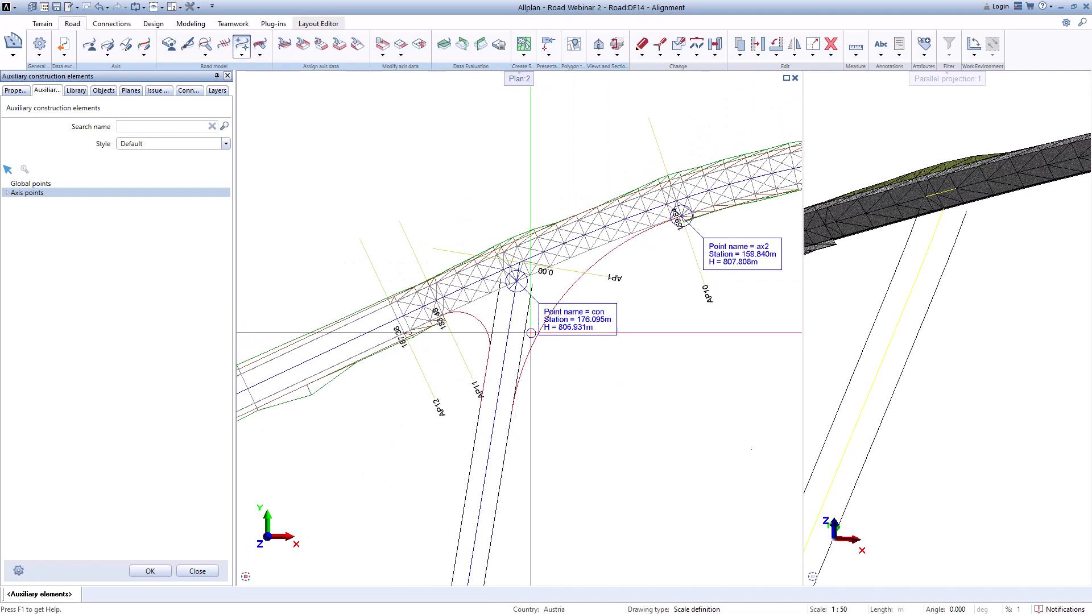
middle_drag(533, 328, 575, 284)
scroll(571, 301, up, 2)
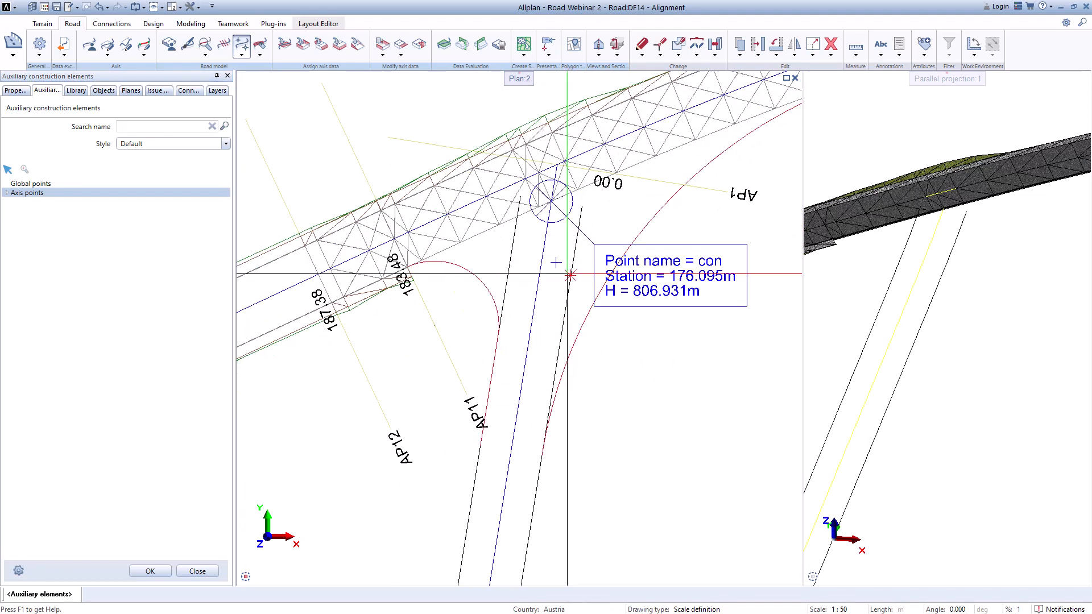
scroll(571, 302, down, 1)
Step: Start another new auxiliary axis point and choose Axis_6 as its axis
right_click(8, 193)
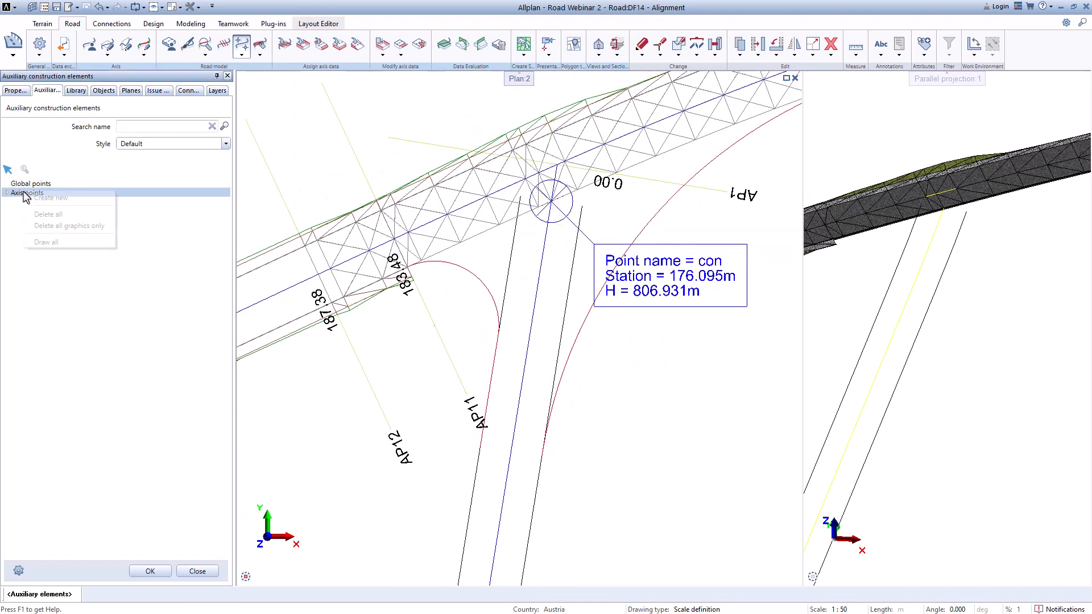
click(45, 199)
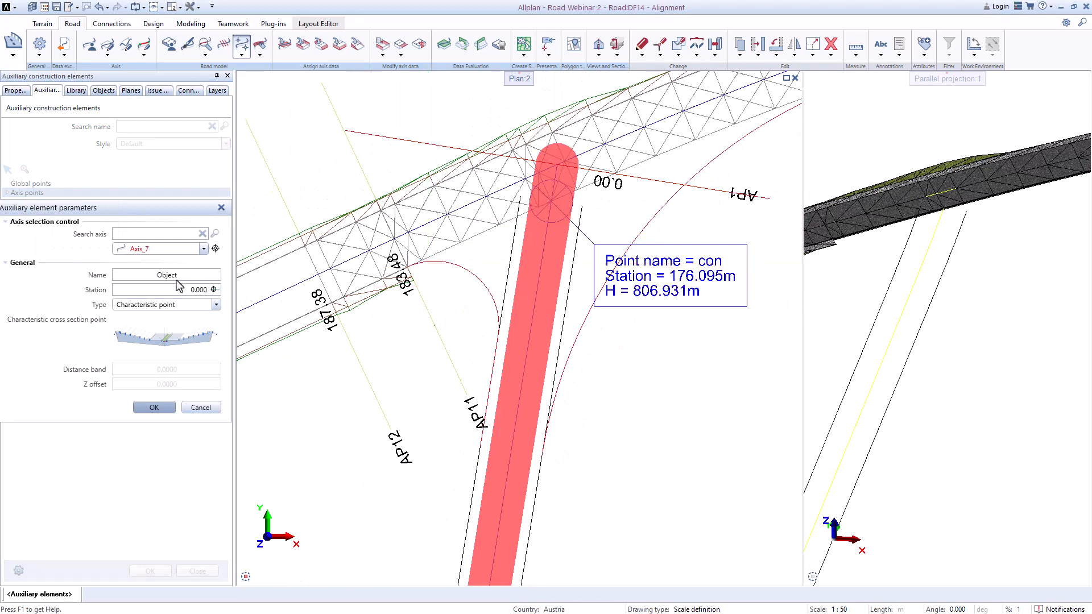
click(203, 249)
click(164, 275)
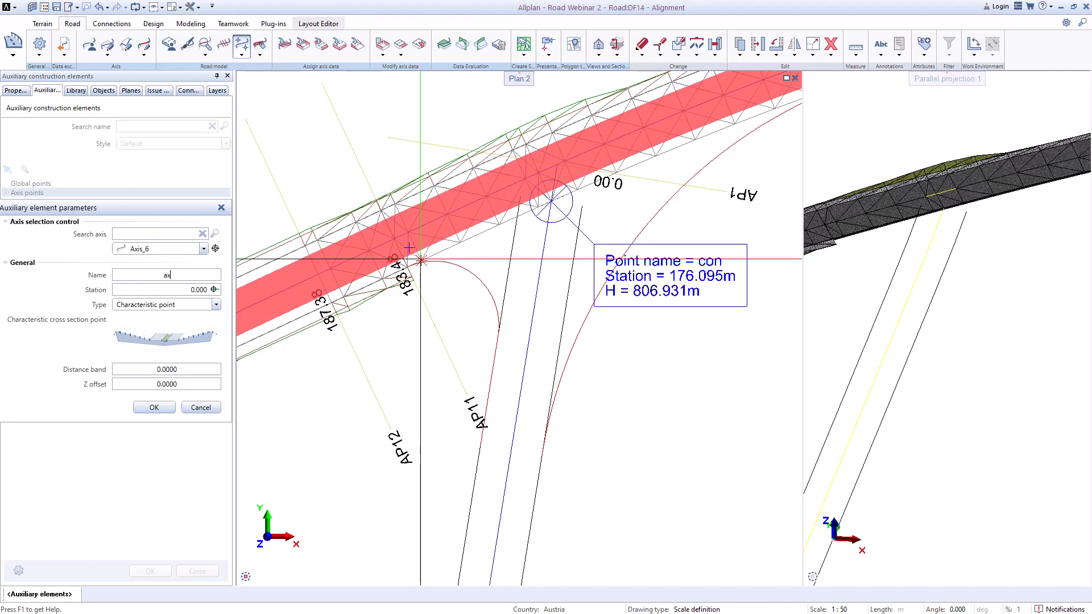
Step: Pick station 183.477 on Axis_6 in the plan for the ax1 point
click(215, 290)
scroll(332, 311, up, 8)
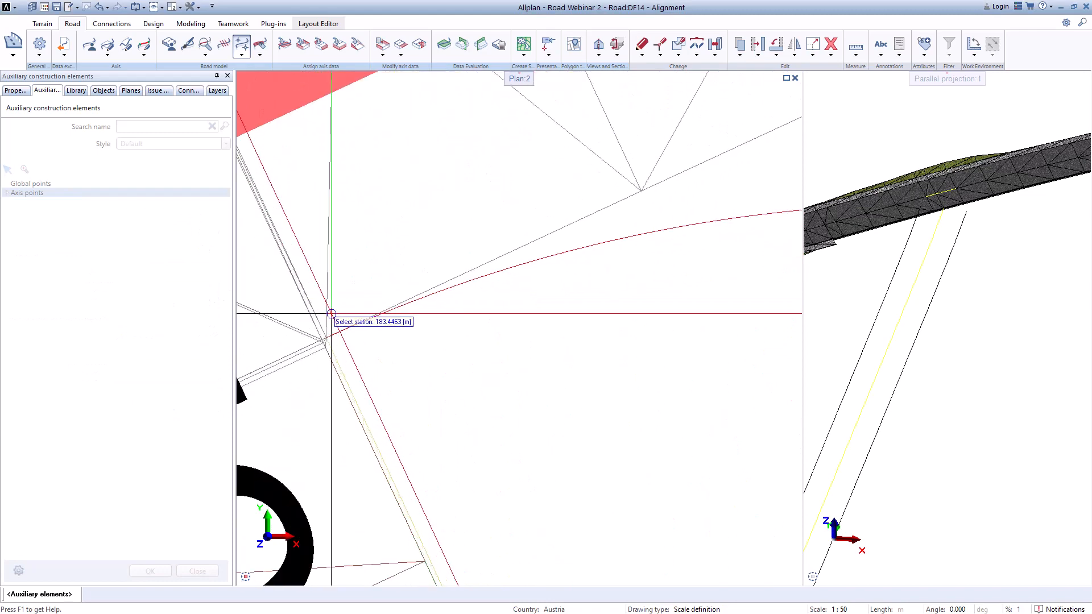
scroll(327, 301, down, 2)
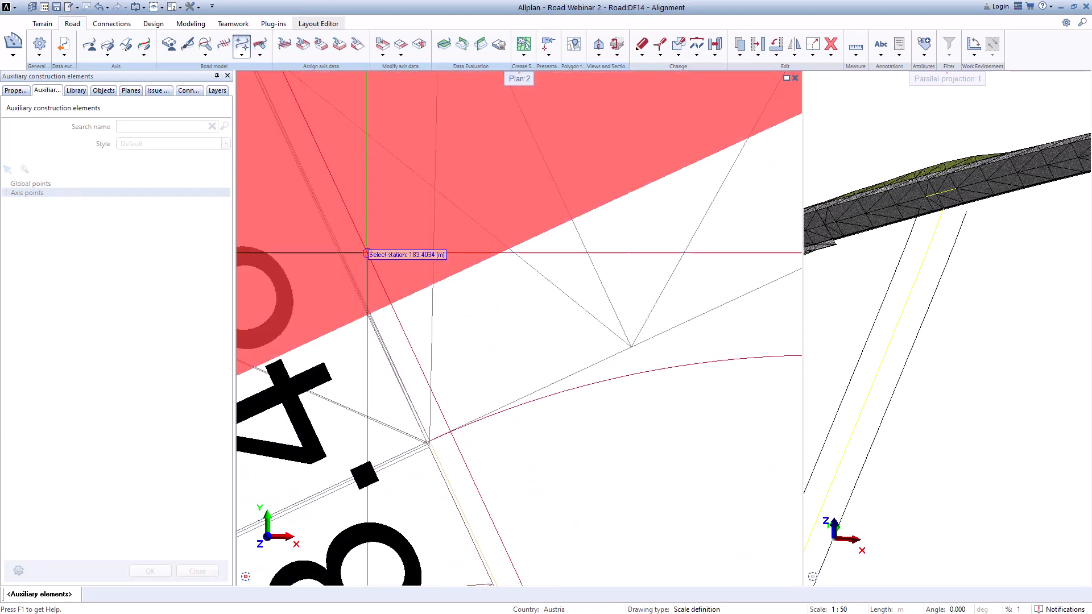
scroll(427, 443, up, 2)
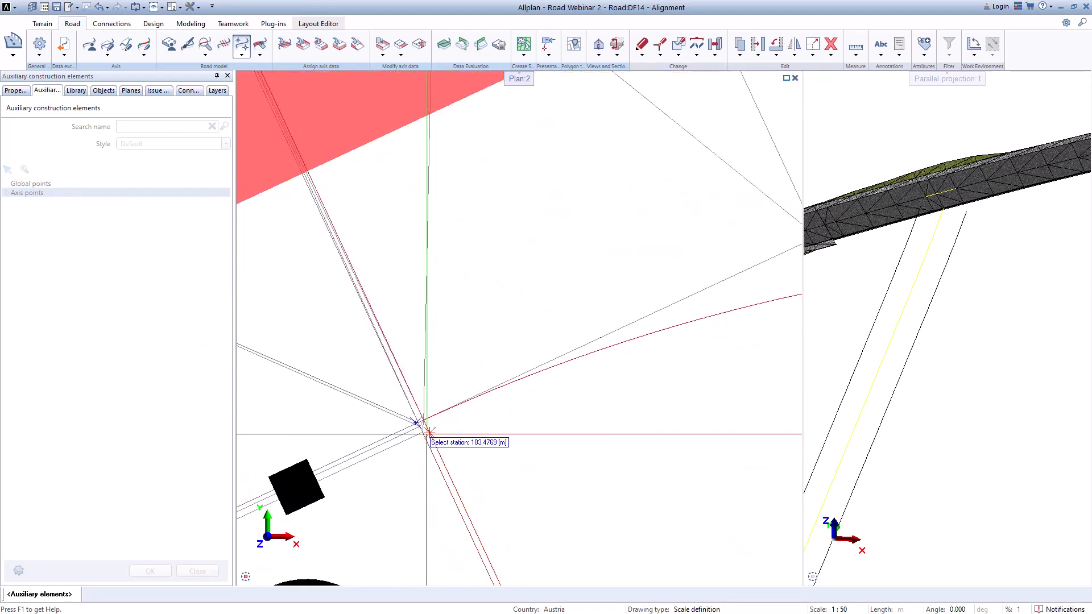
click(426, 433)
scroll(471, 352, down, 1)
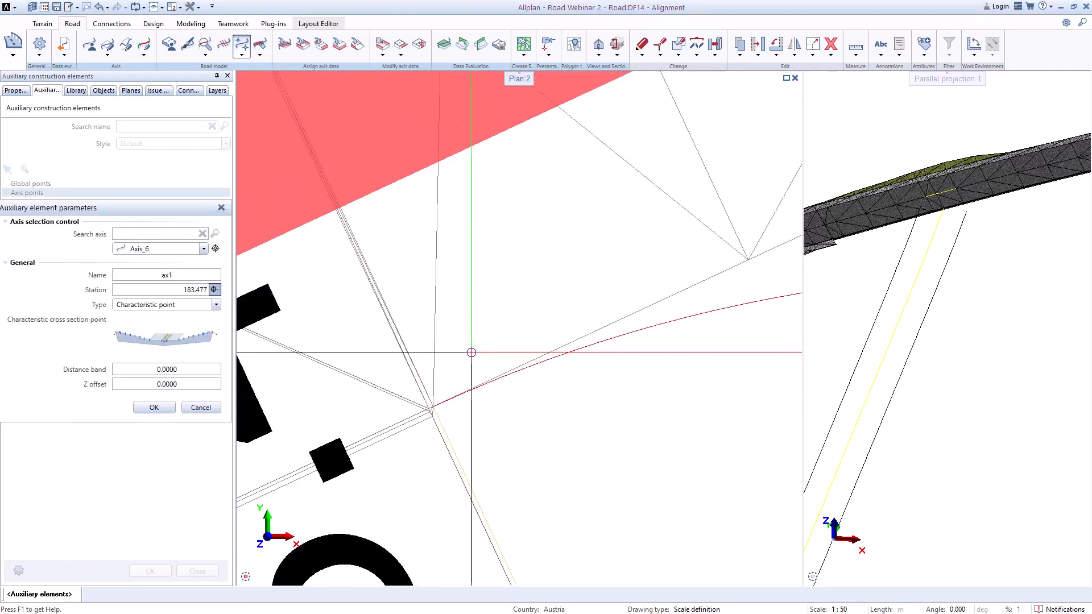
scroll(471, 352, down, 3)
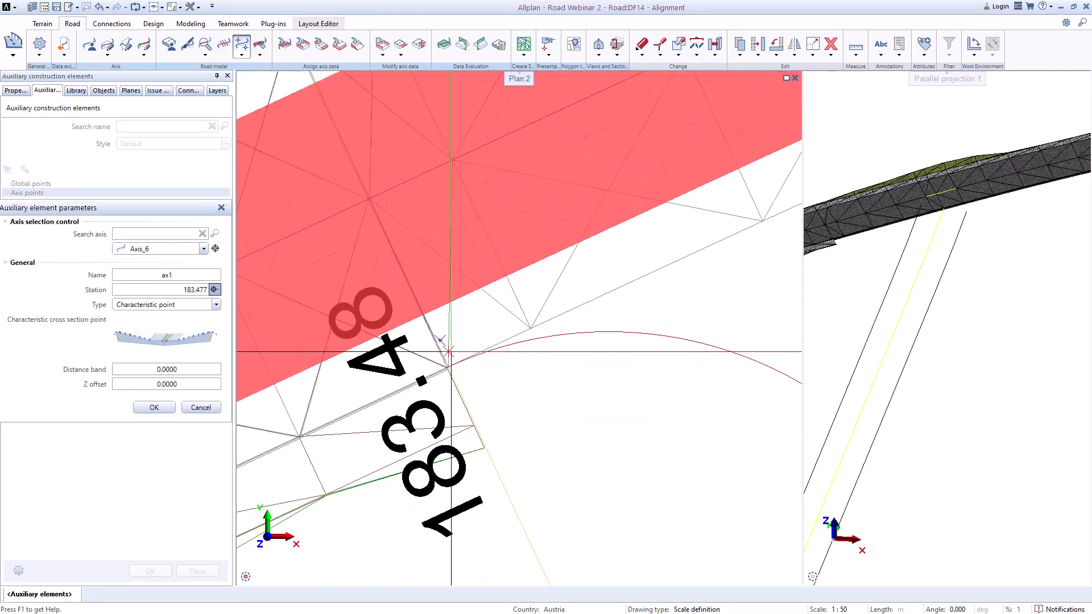
Step: Choose the characteristic cross section point in the picker and confirm the ax1 axis point
click(211, 342)
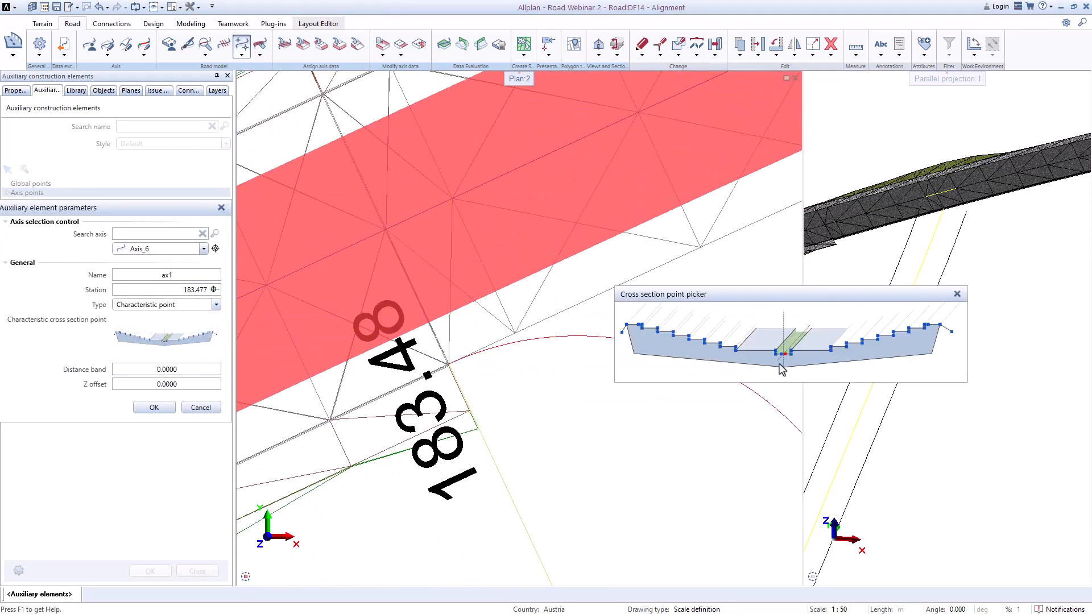
click(737, 352)
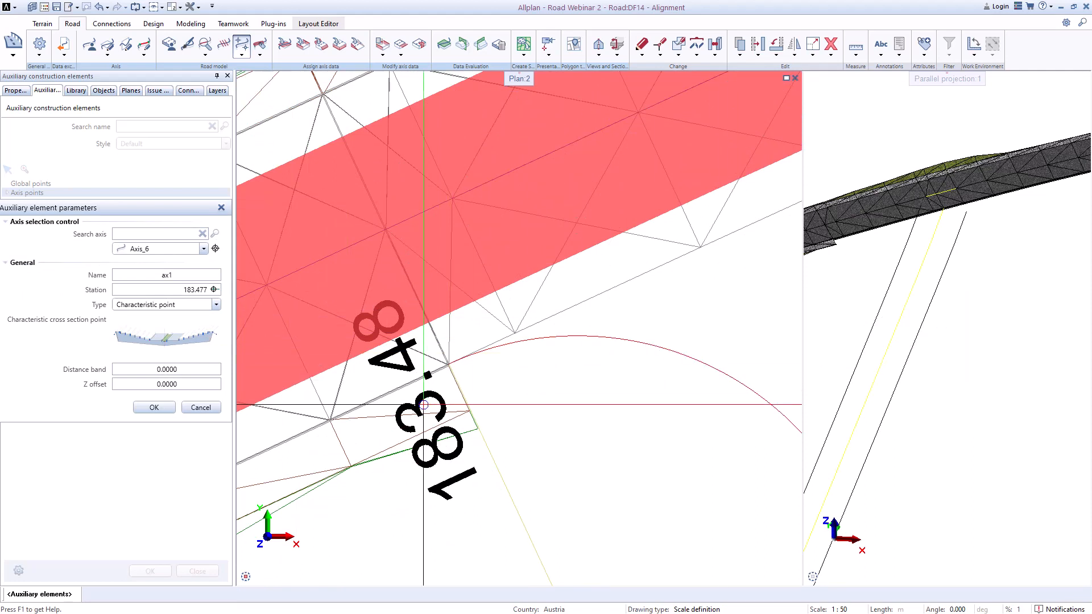
click(154, 409)
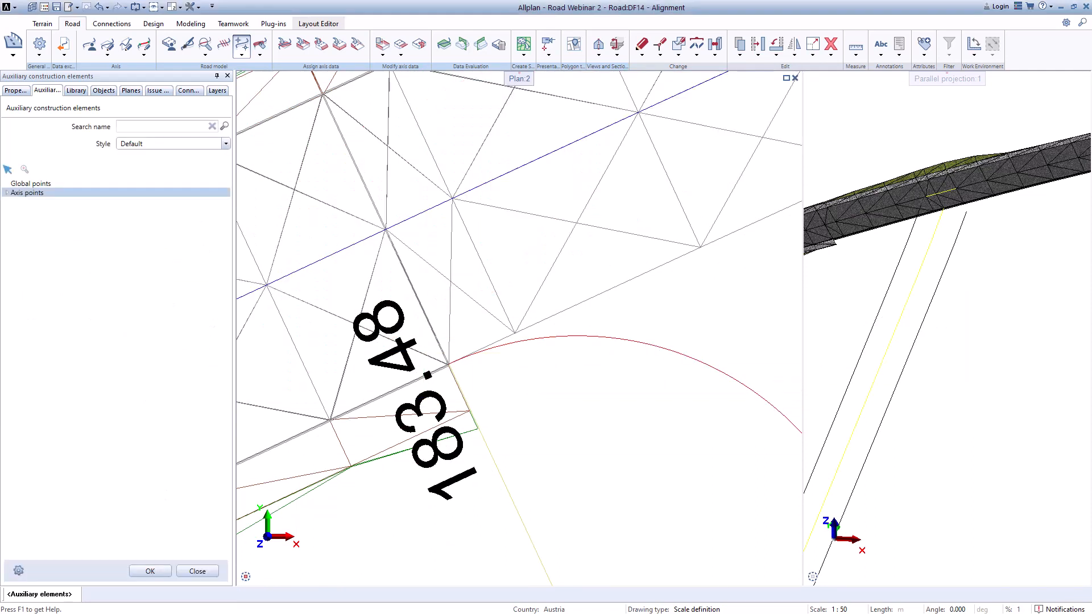
Step: Draw all axis points in the plan
right_click(33, 194)
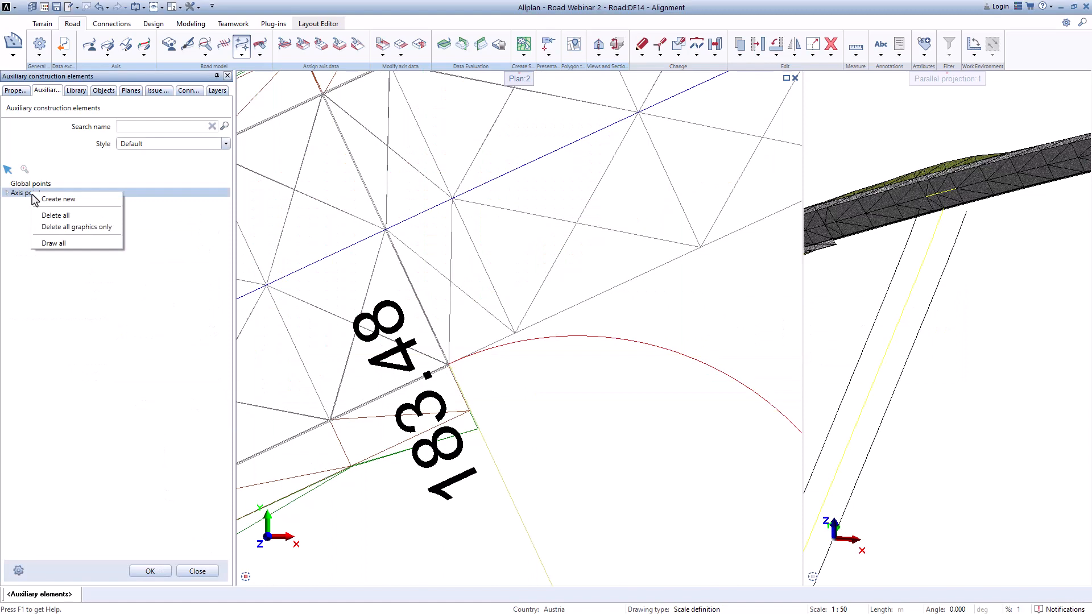
click(54, 244)
scroll(335, 258, down, 7)
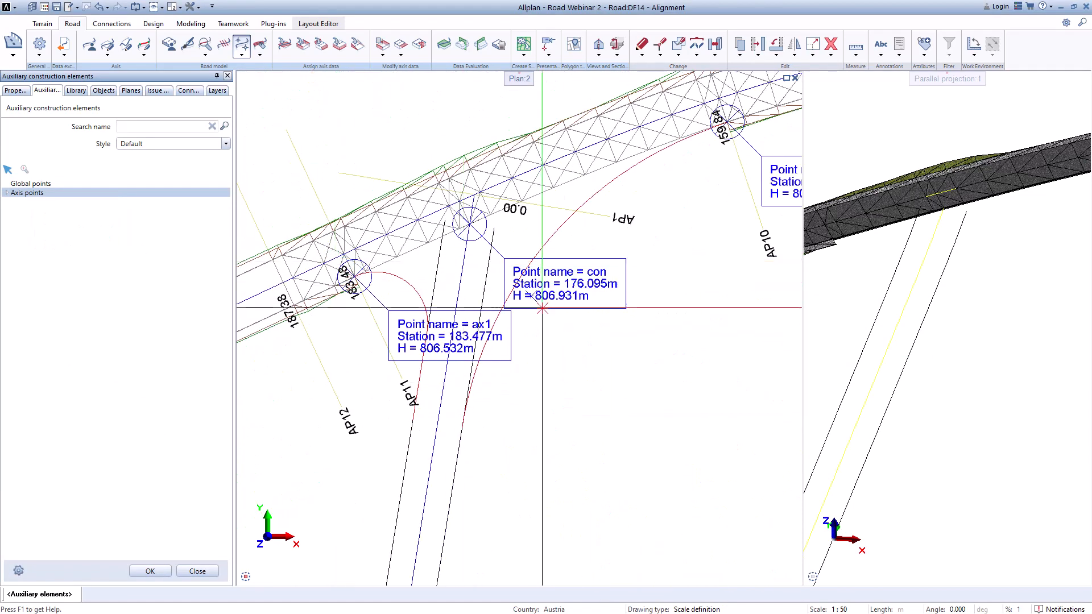
Step: Create a new auxiliary axis point named ax2 on Axis_7, picking station 13.518 in the plan
scroll(468, 429, up, 2)
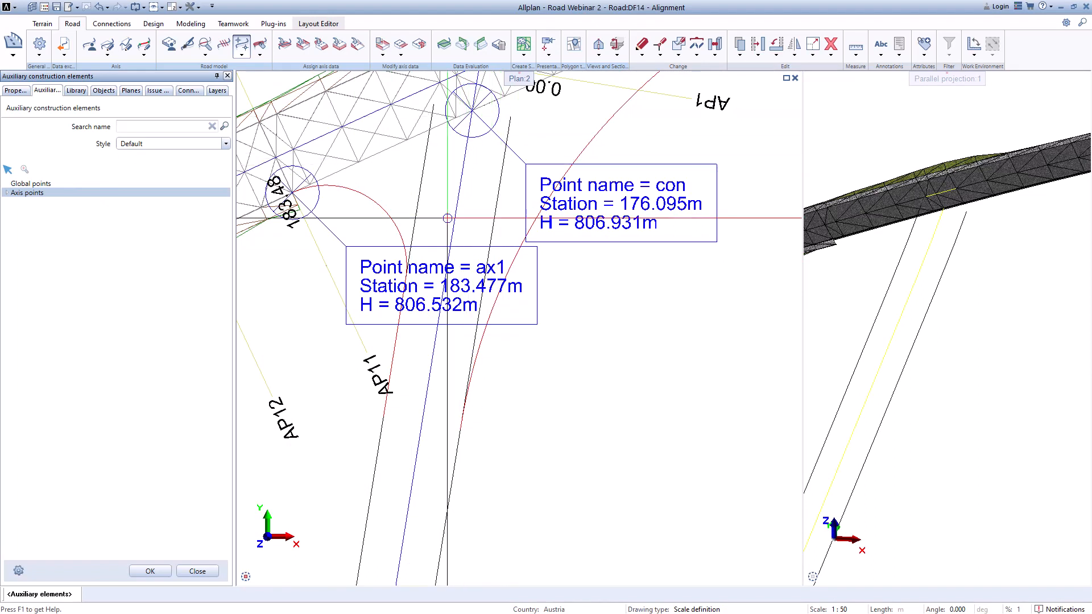
right_click(46, 196)
click(61, 202)
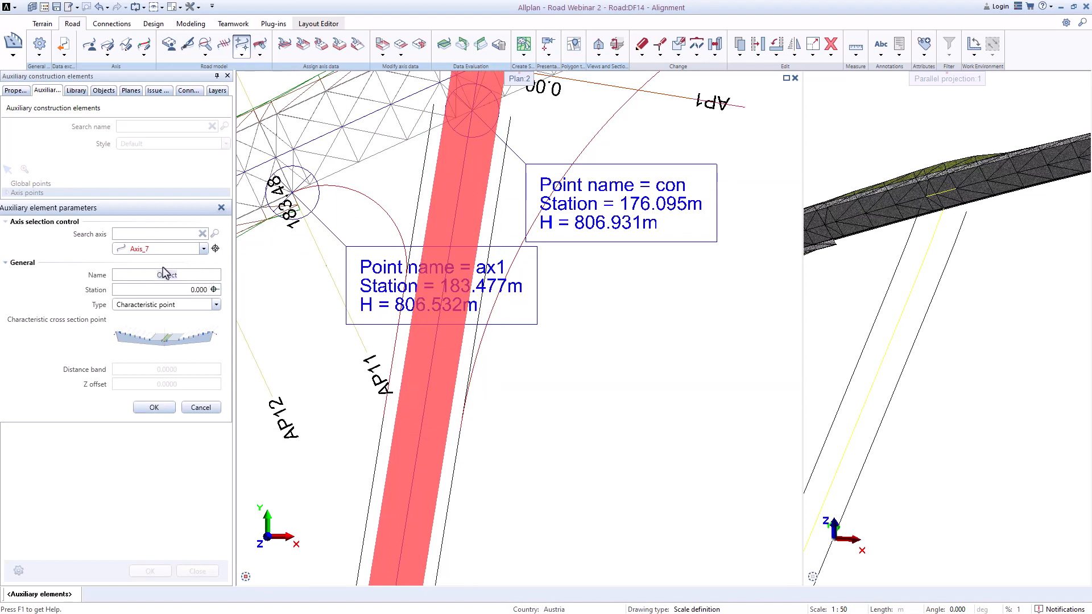
click(214, 289)
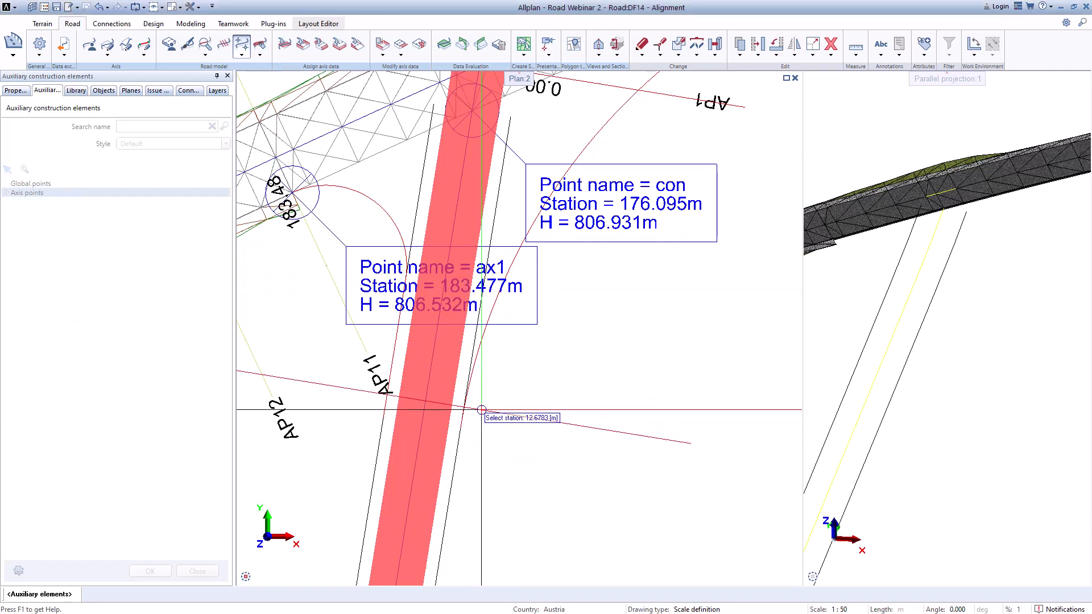
middle_drag(483, 371, 484, 283)
scroll(466, 216, up, 6)
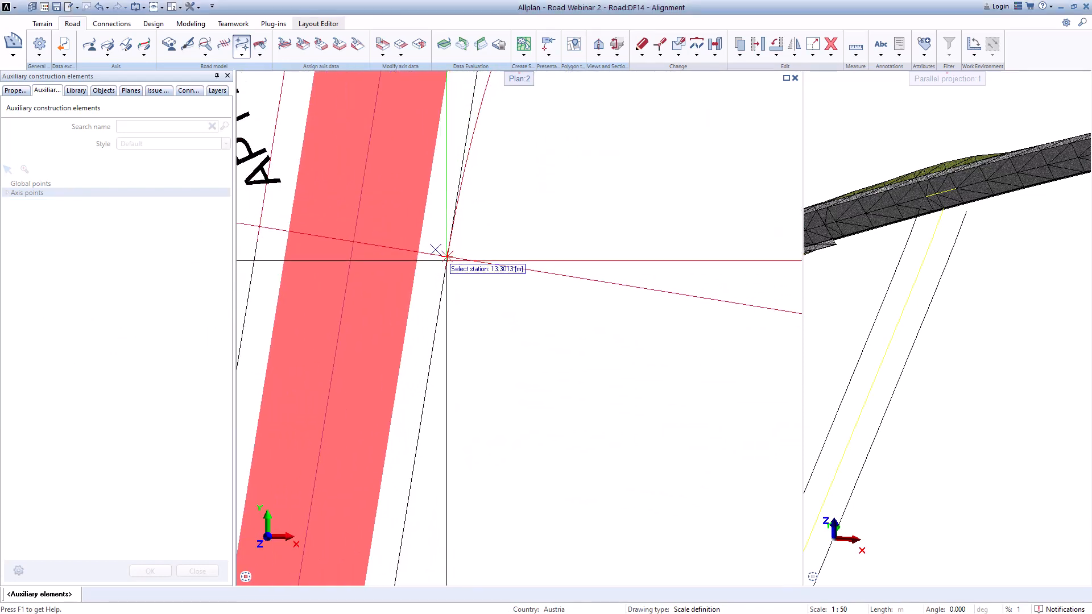
click(432, 192)
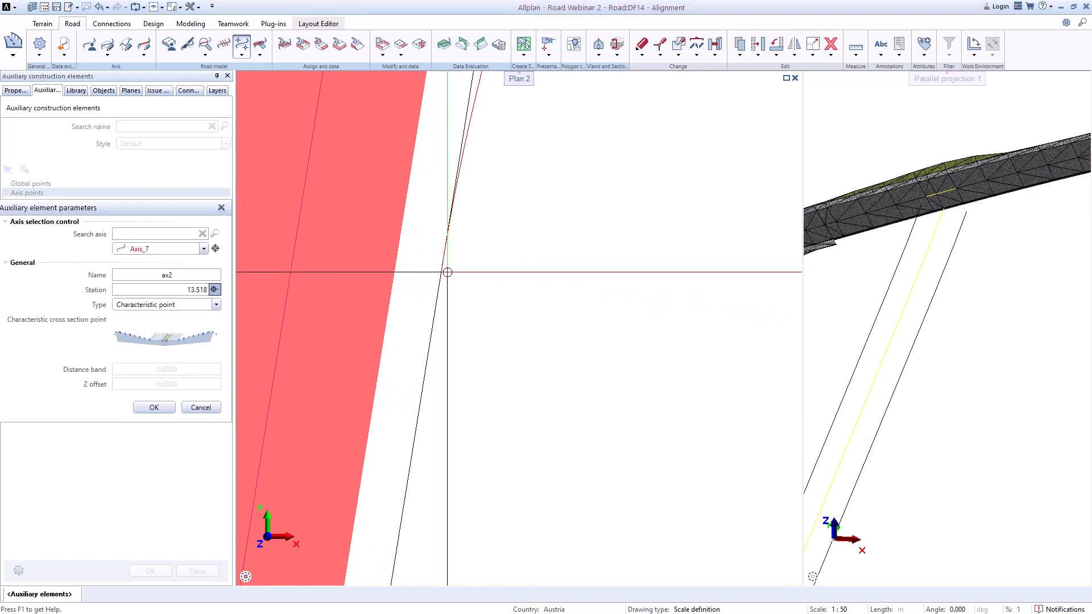
Step: Choose the characteristic cross section point in the picker and confirm the ax2 axis point
click(177, 340)
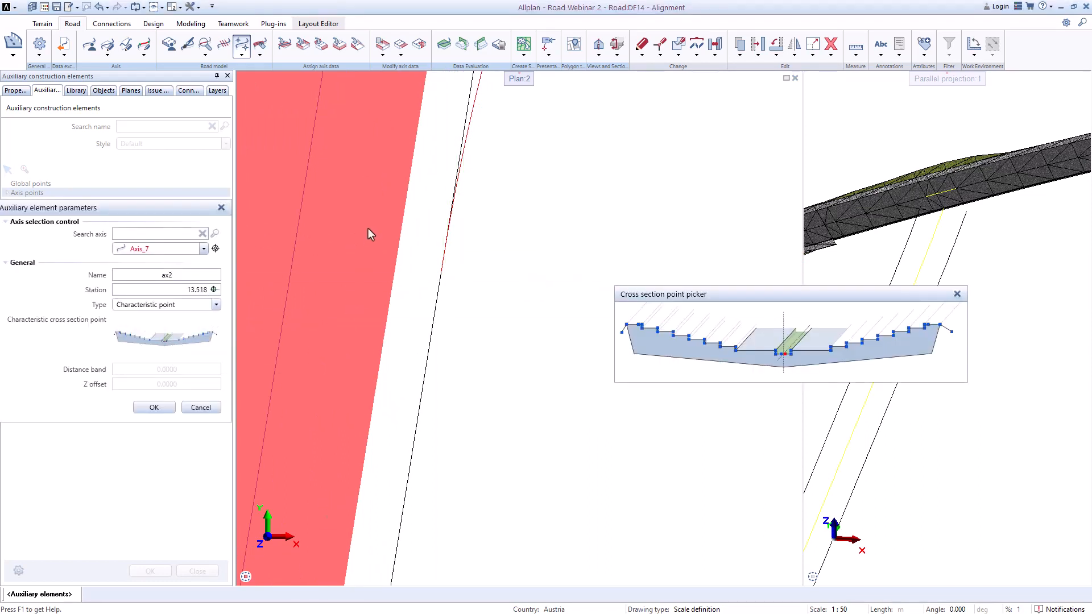
click(736, 349)
click(154, 408)
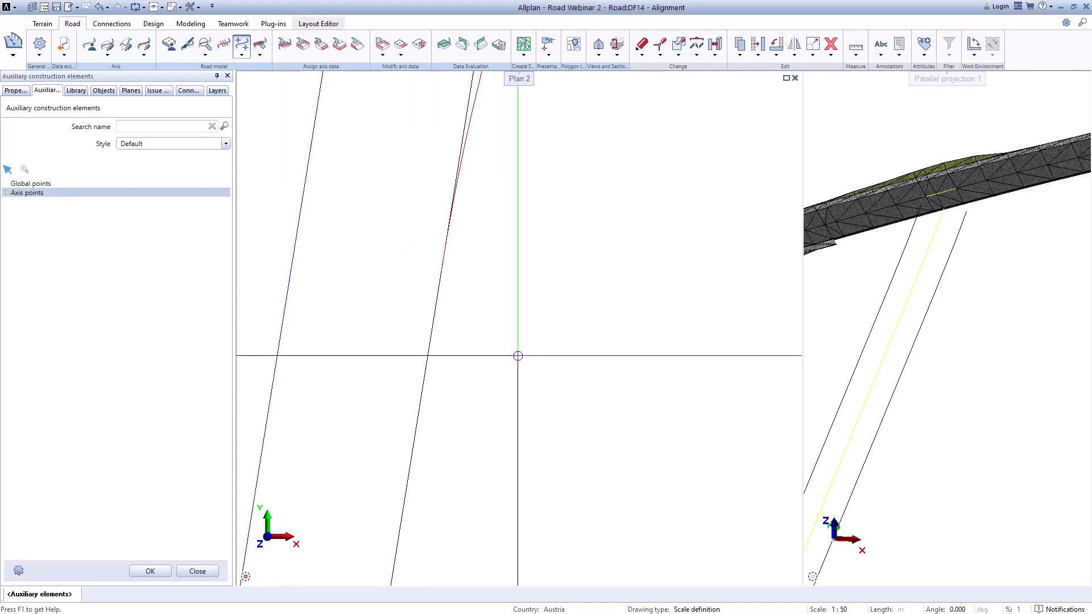
Step: Draw all axis points in the plan and expand the axis points list
right_click(29, 193)
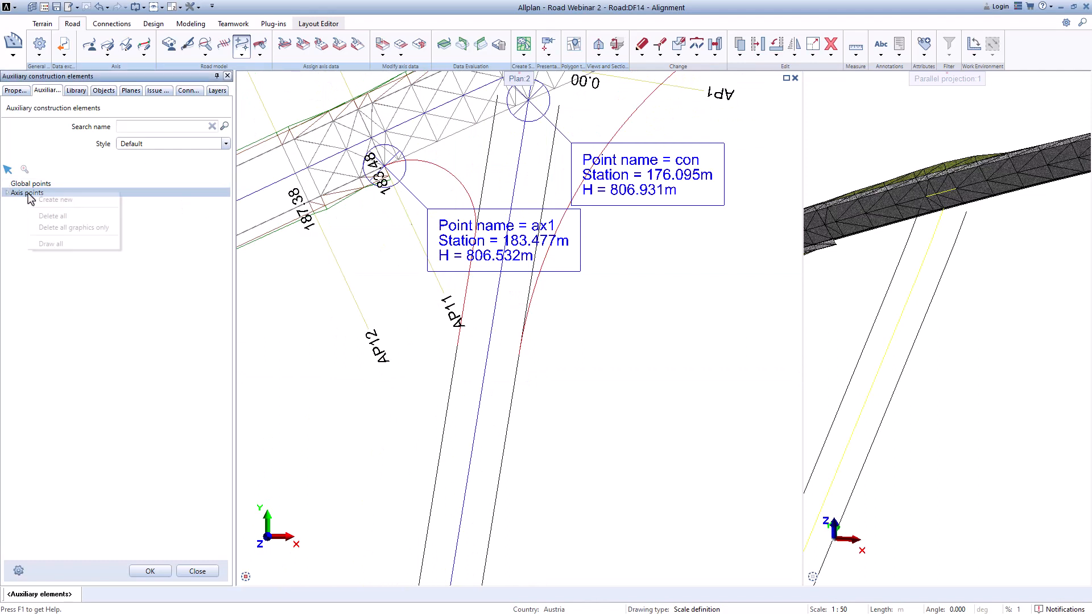
click(52, 244)
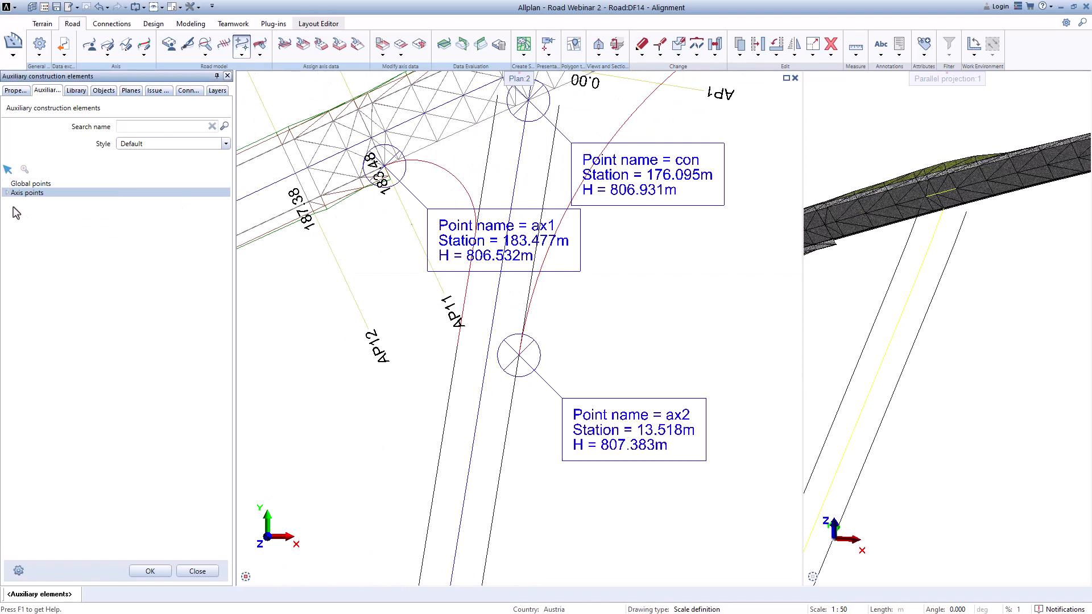
click(7, 194)
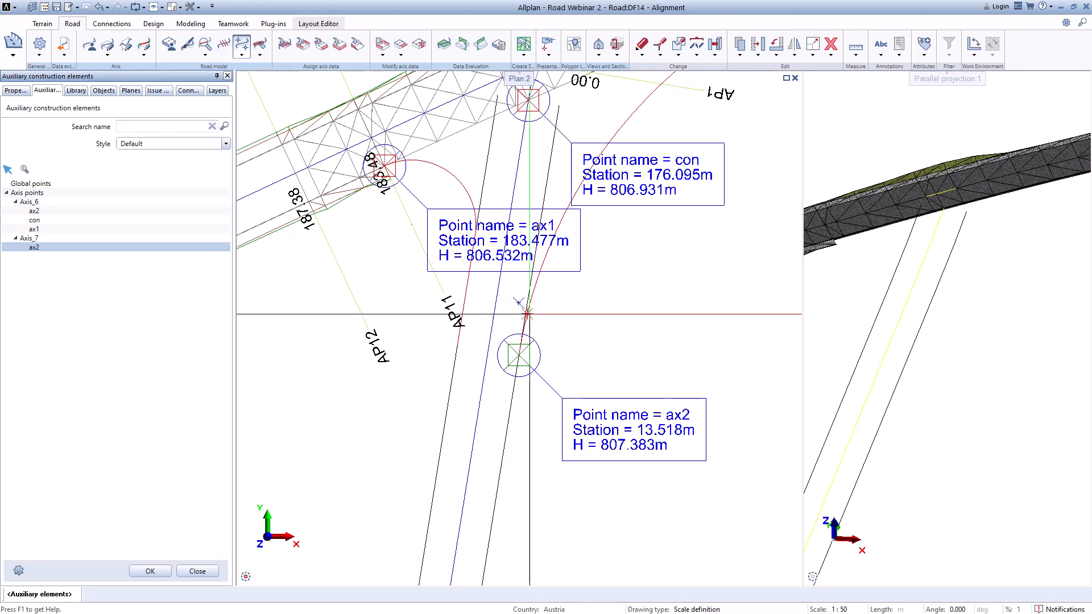
Step: Create a new axis point ax1 on Axis_7, picking station 13.517 in the plan
right_click(35, 239)
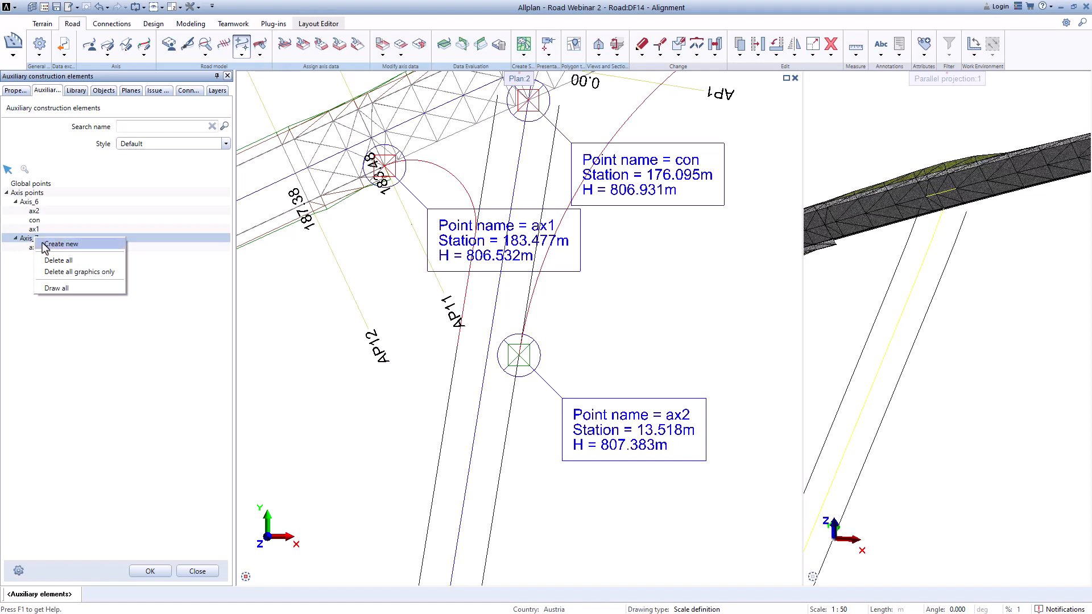
click(51, 245)
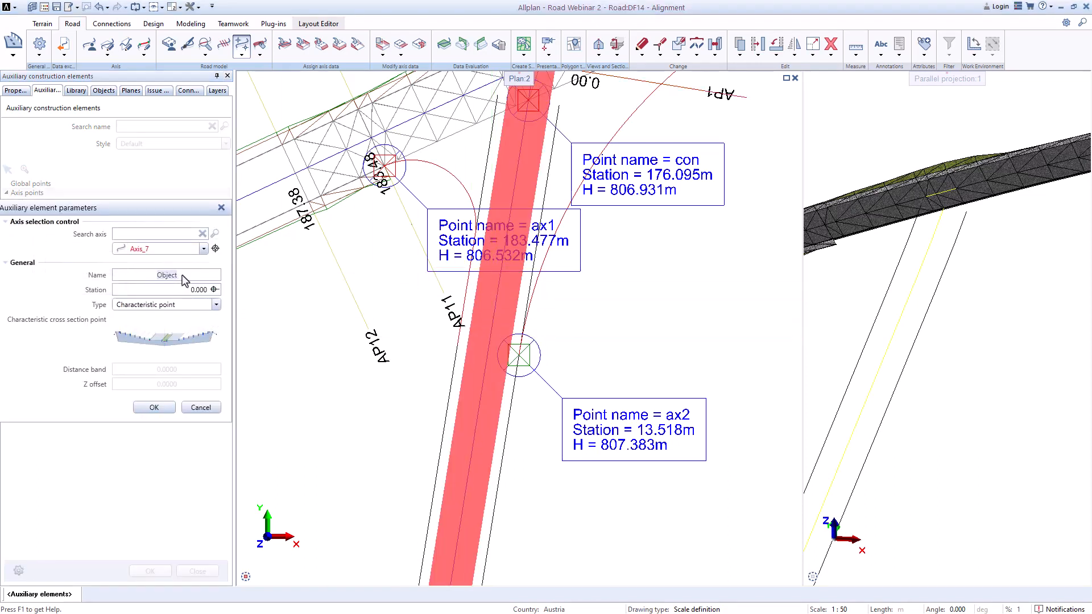
click(214, 290)
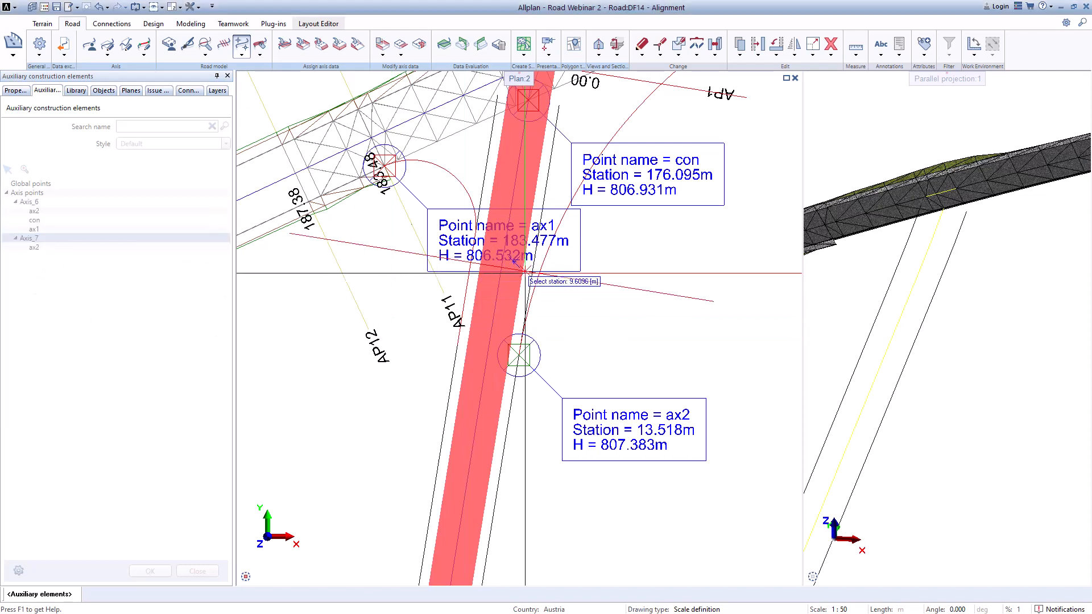
scroll(496, 375, up, 3)
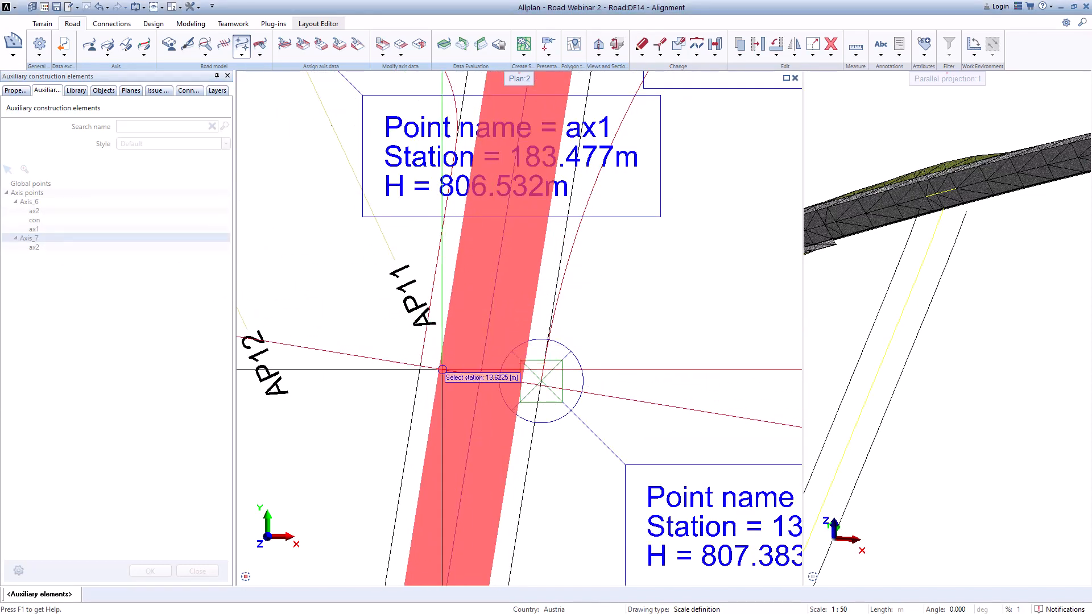
click(410, 354)
Step: Pick a characteristic cross section point on the right side of the section and confirm the ax1 point
click(193, 340)
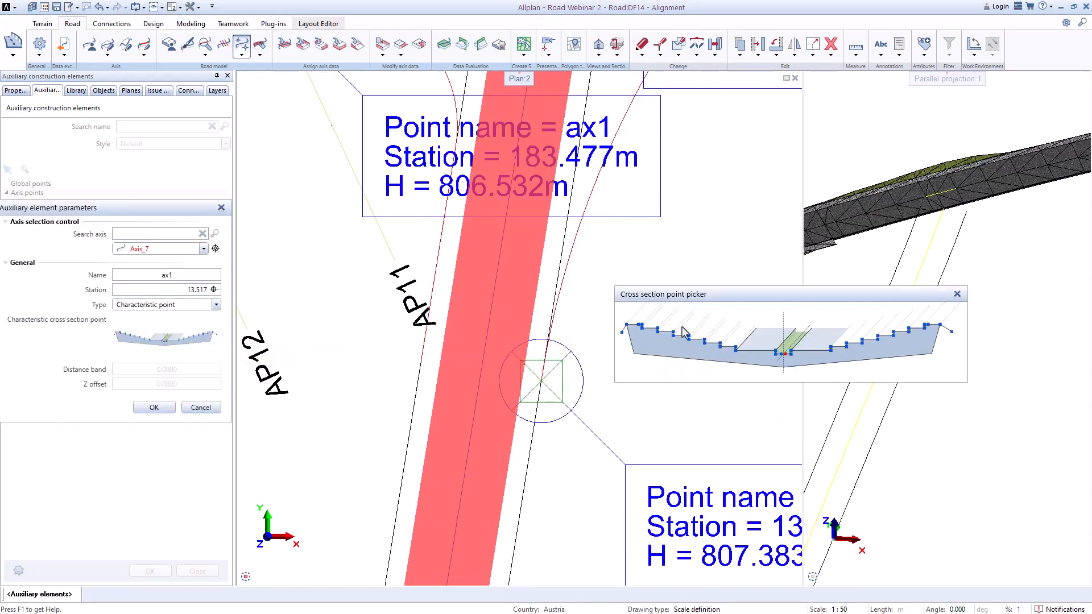
click(831, 352)
click(154, 407)
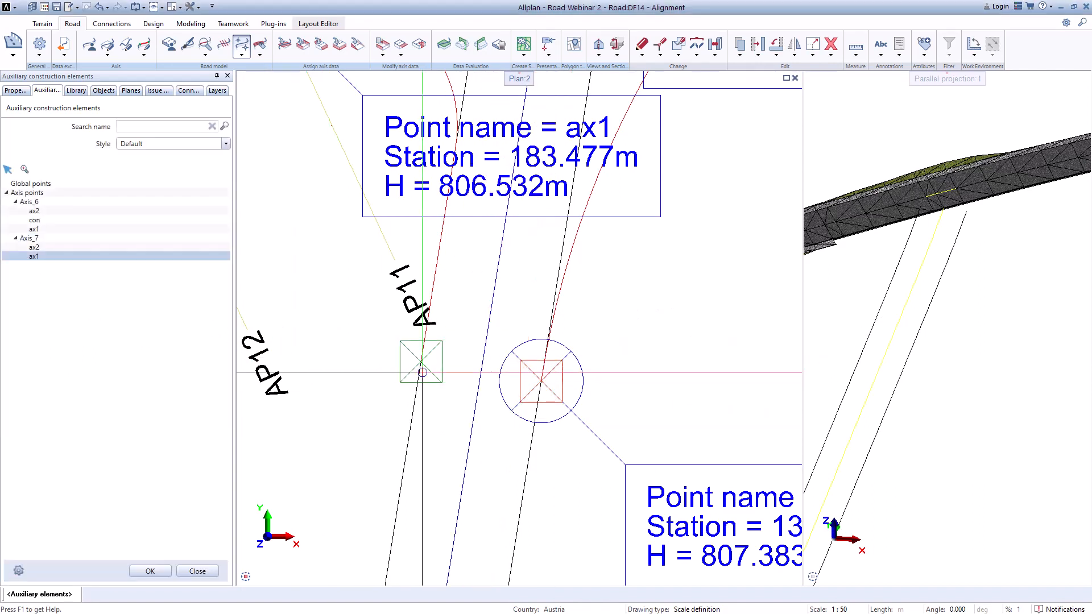
Step: Draw all Axis_7 axis points, check their labels in the plan and close the auxiliary elements dialog
right_click(34, 239)
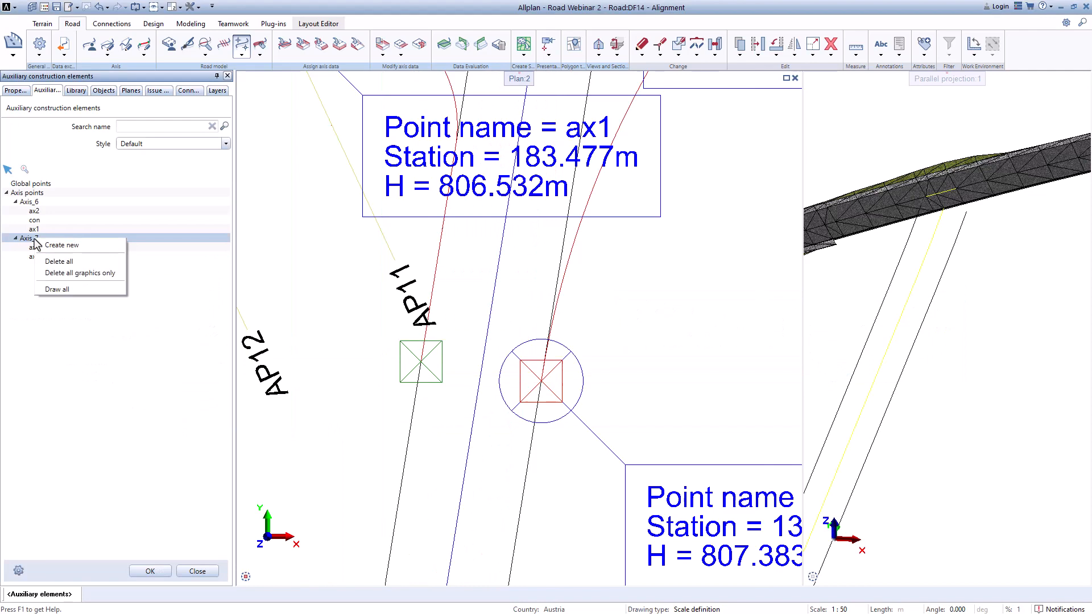
click(59, 289)
scroll(538, 414, down, 2)
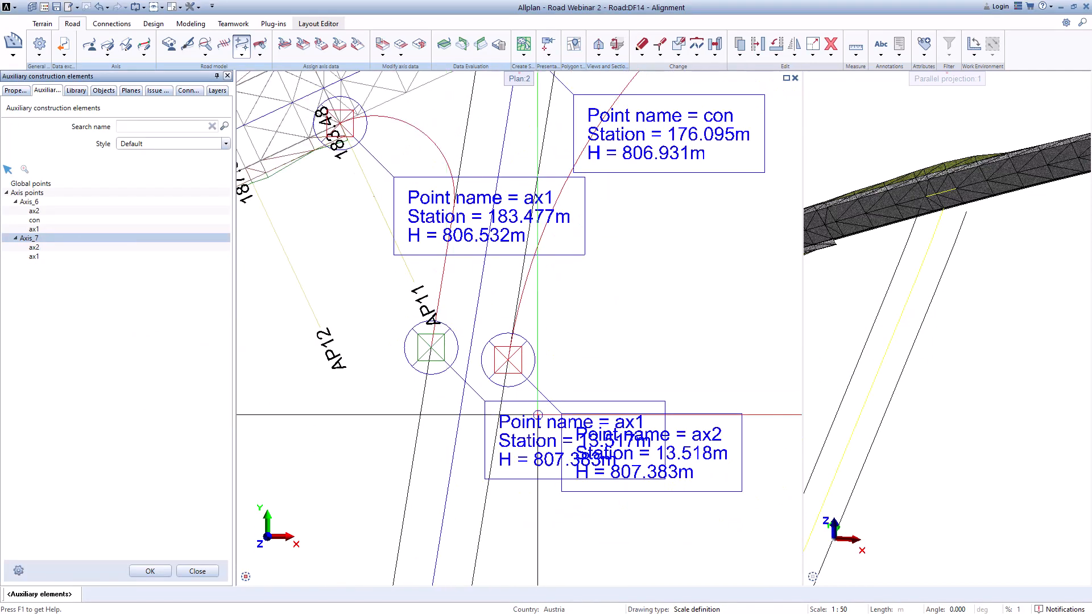
scroll(538, 414, up, 3)
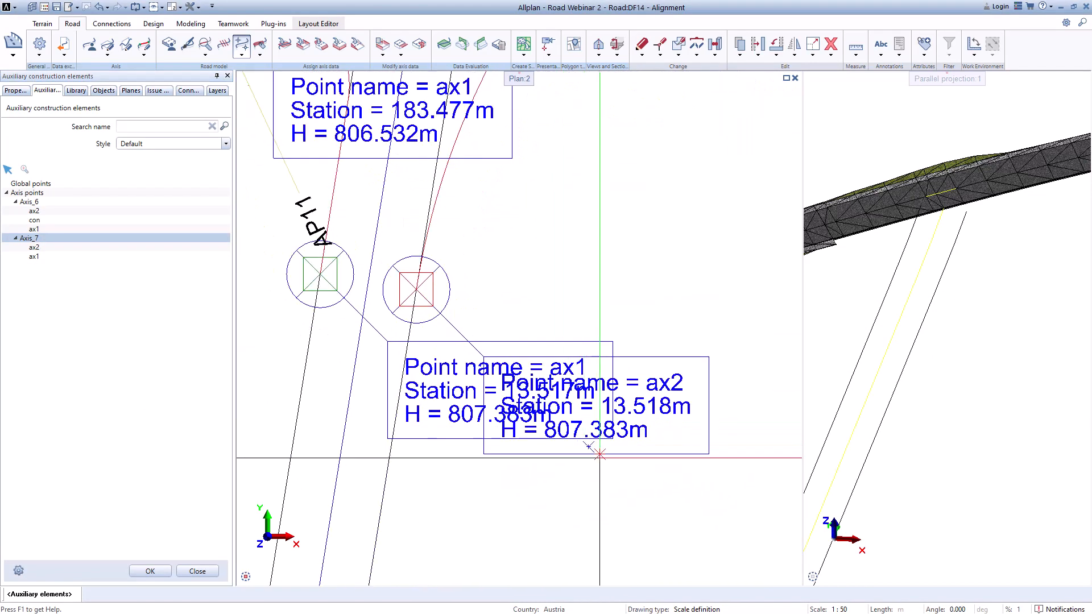
scroll(599, 458, up, 1)
scroll(588, 457, down, 1)
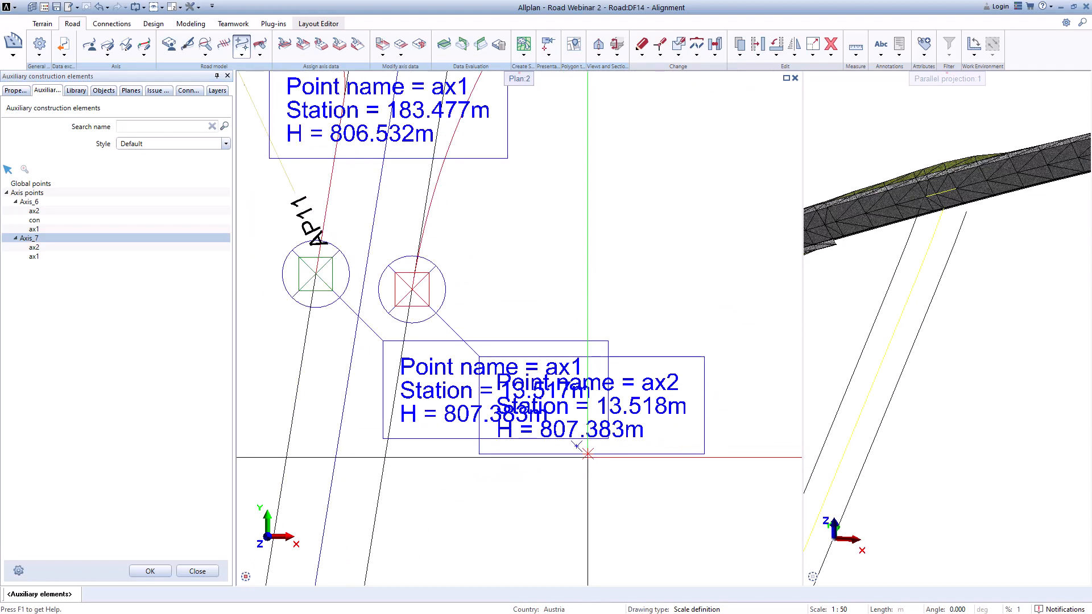
scroll(588, 457, down, 1)
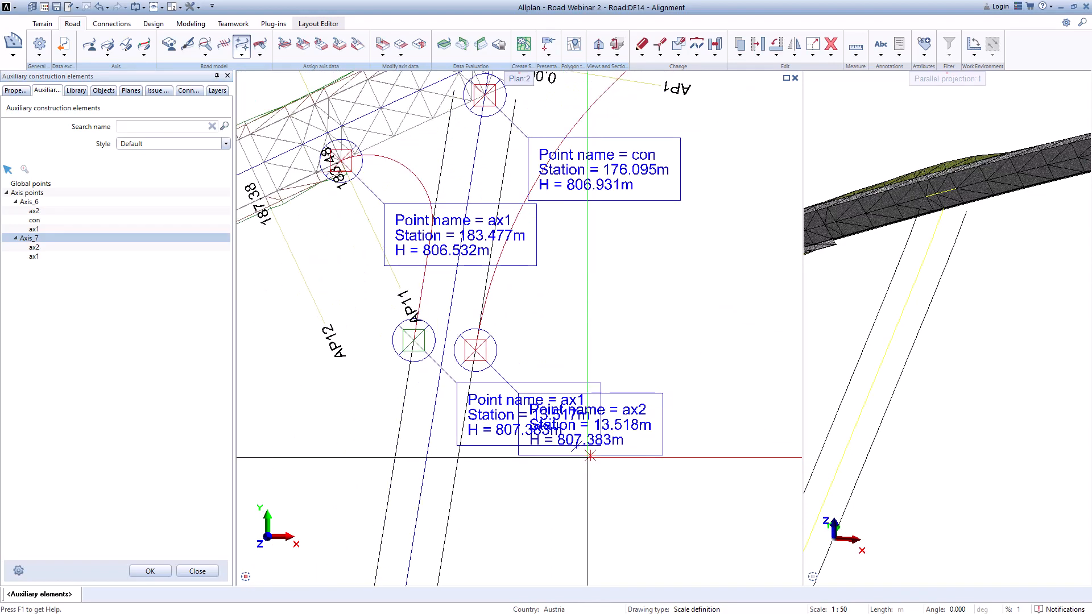
scroll(558, 432, up, 2)
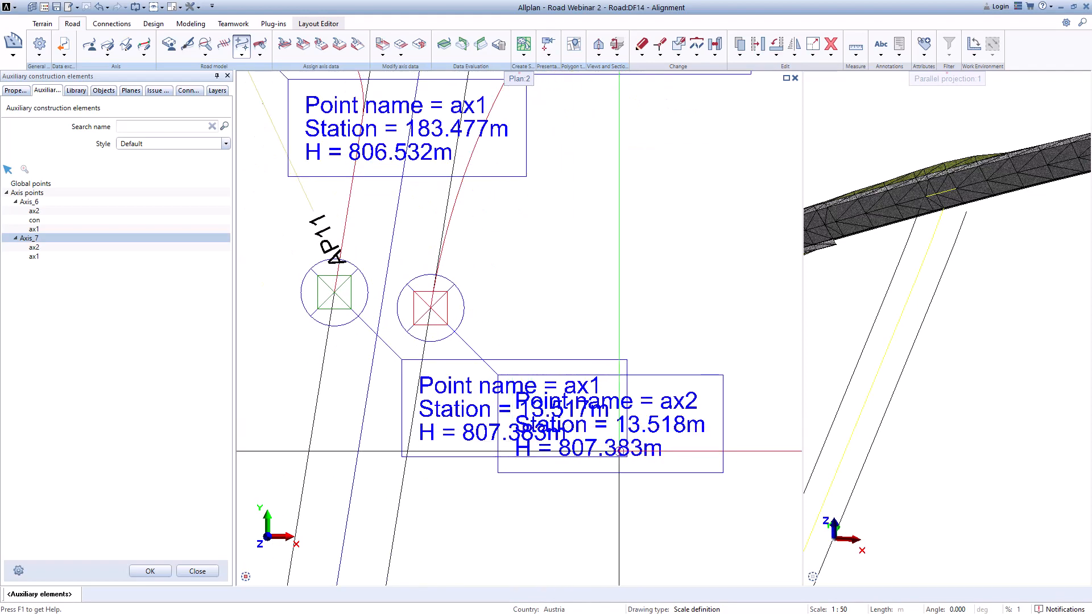
scroll(619, 451, down, 1)
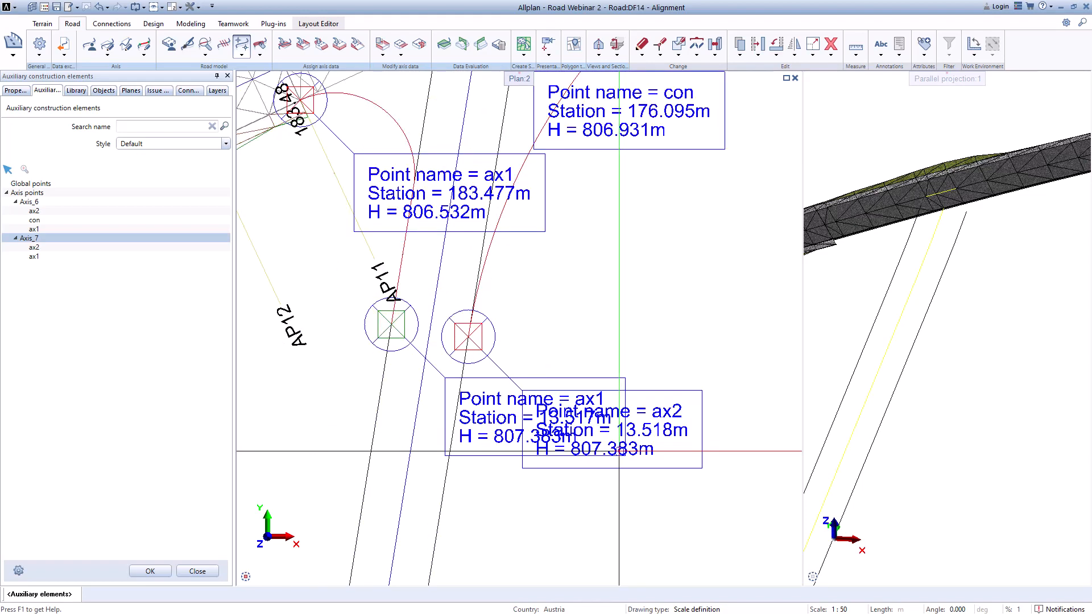
click(150, 571)
Step: Set the right roadside superelevation of Axis_7 to 2.5 % and confirm
scroll(516, 475, down, 1)
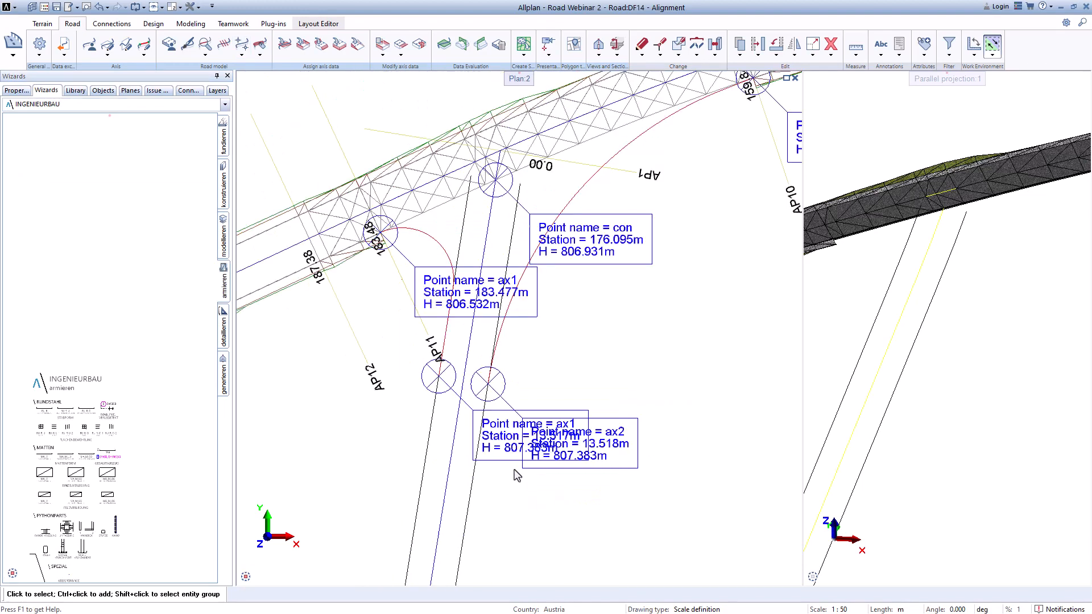
click(359, 45)
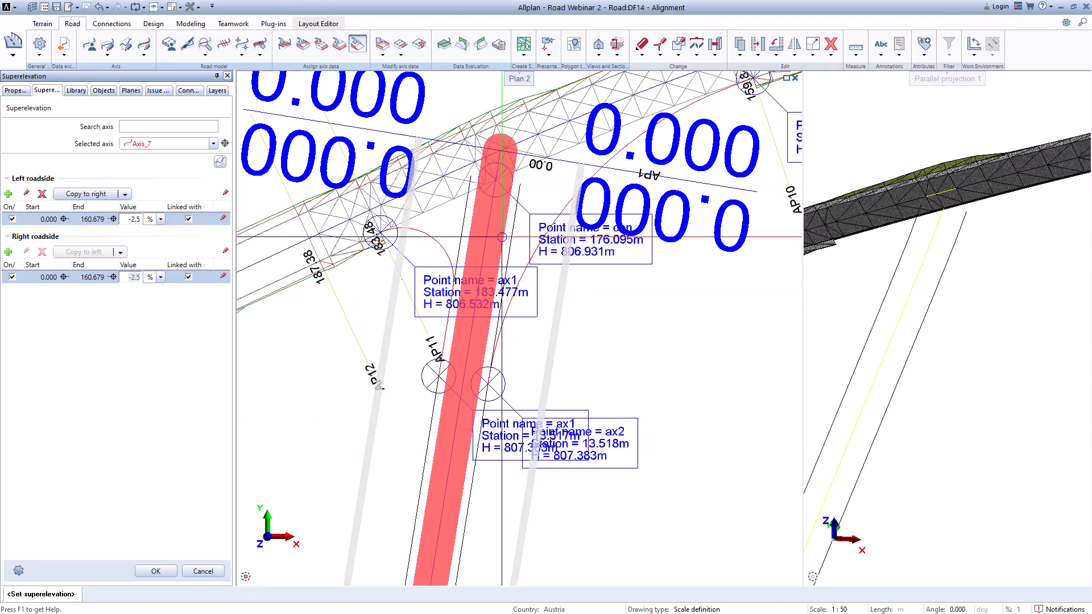
scroll(483, 400, down, 2)
middle_drag(483, 481, 473, 390)
scroll(473, 390, up, 1)
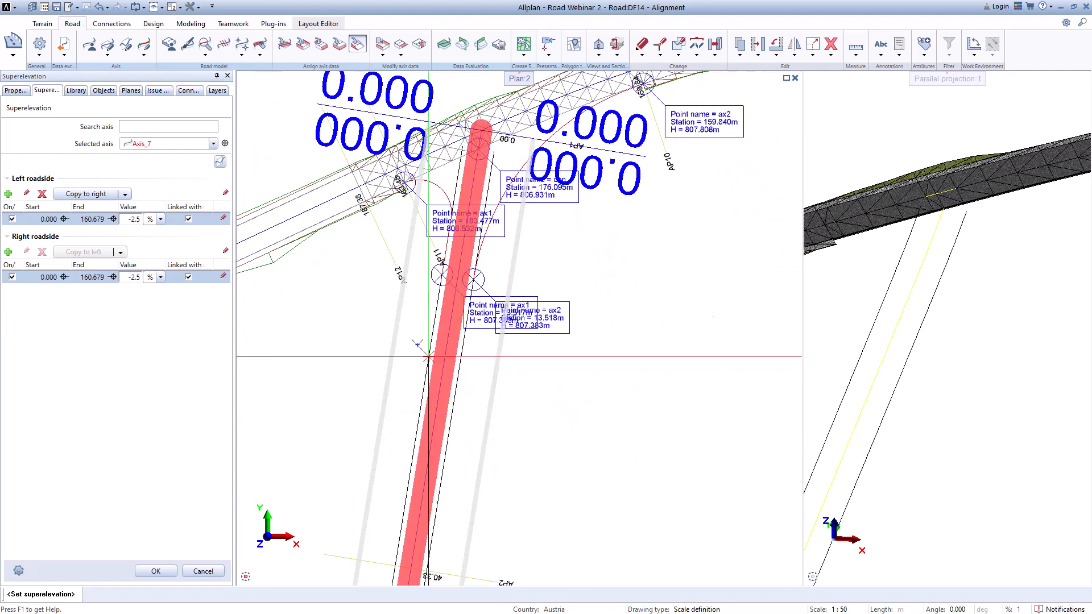
click(136, 276)
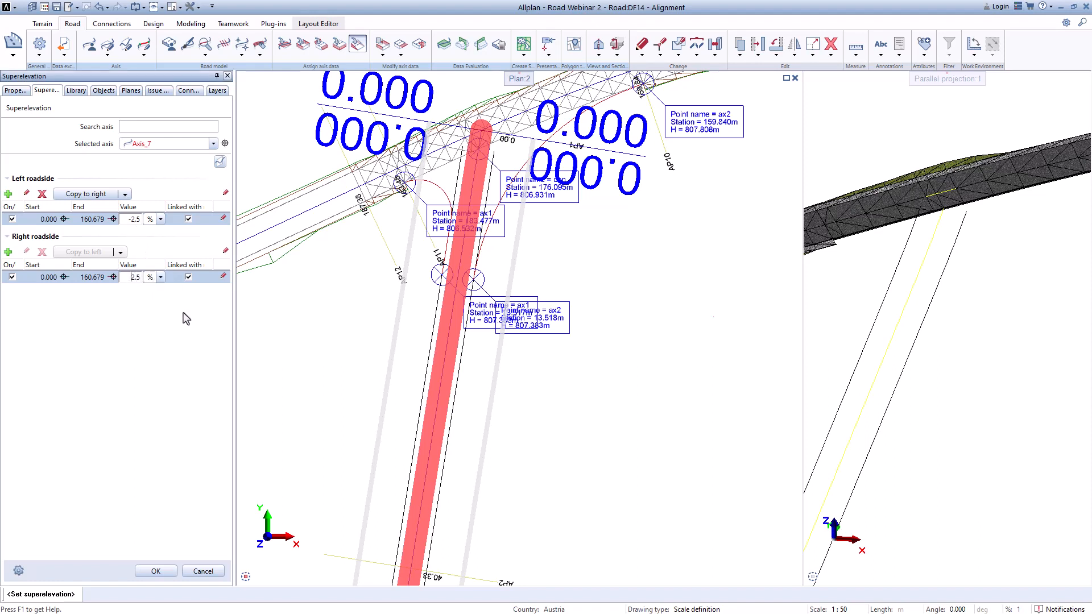
click(163, 572)
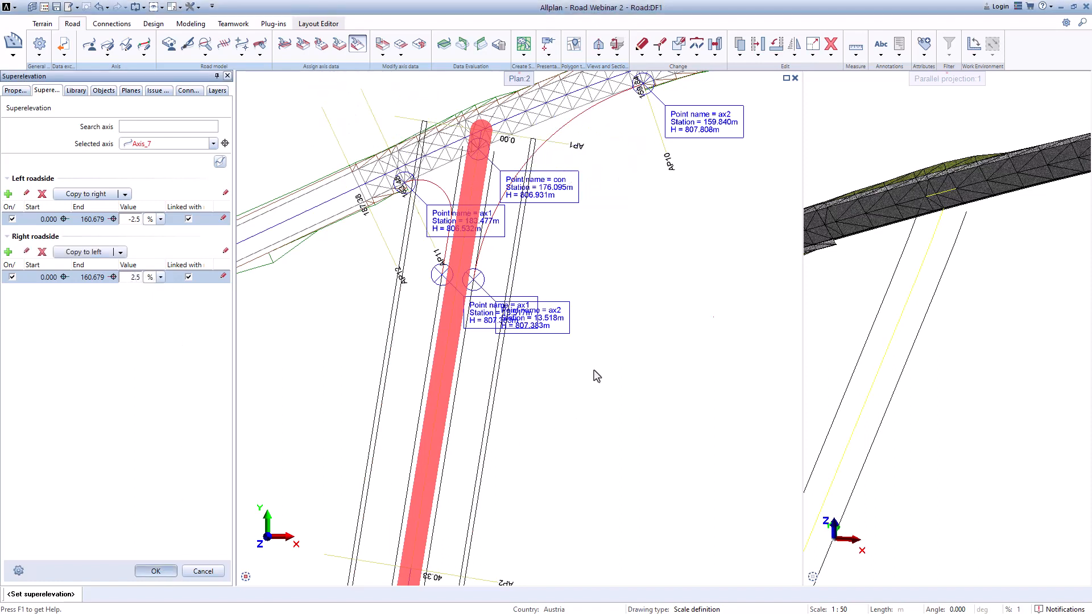
Step: Reopen the auxiliary construction elements and draw all Axis_7 axis points
scroll(503, 345, up, 2)
scroll(502, 345, up, 2)
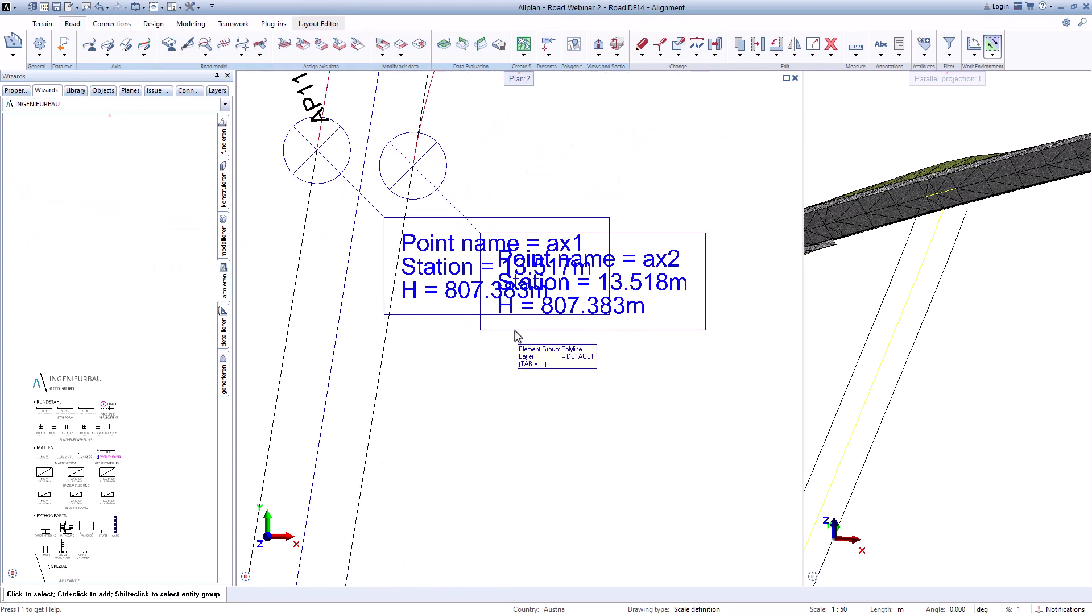
scroll(515, 335, up, 2)
scroll(516, 337, down, 4)
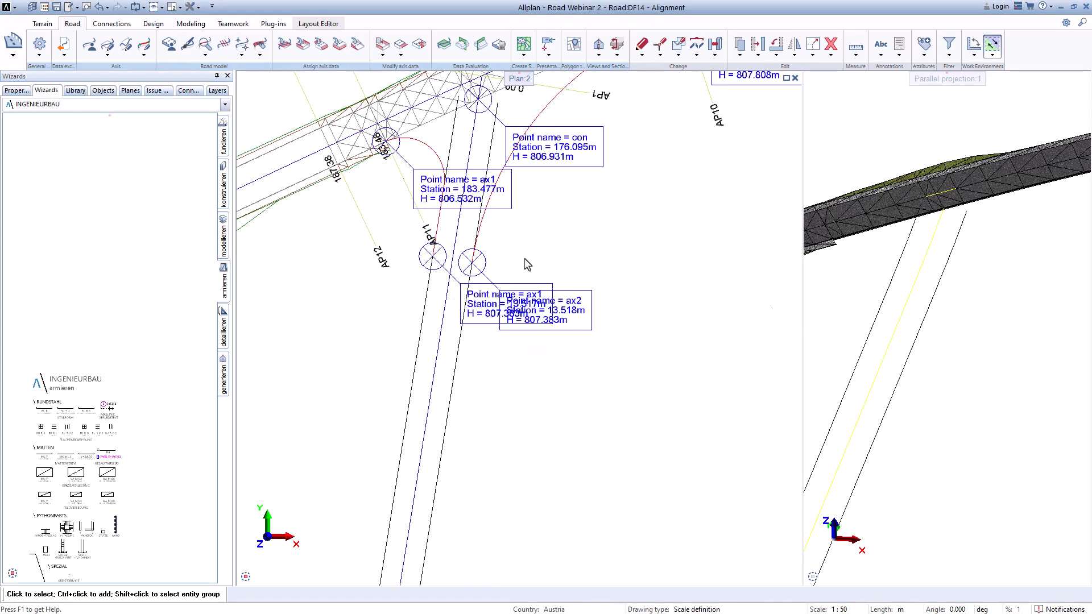
click(241, 52)
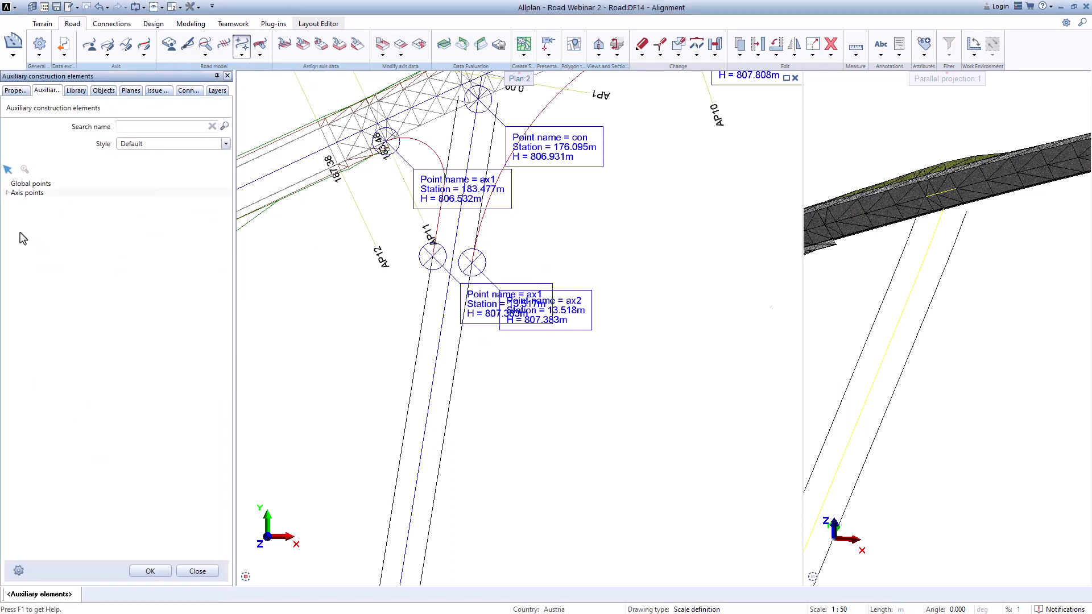
click(7, 193)
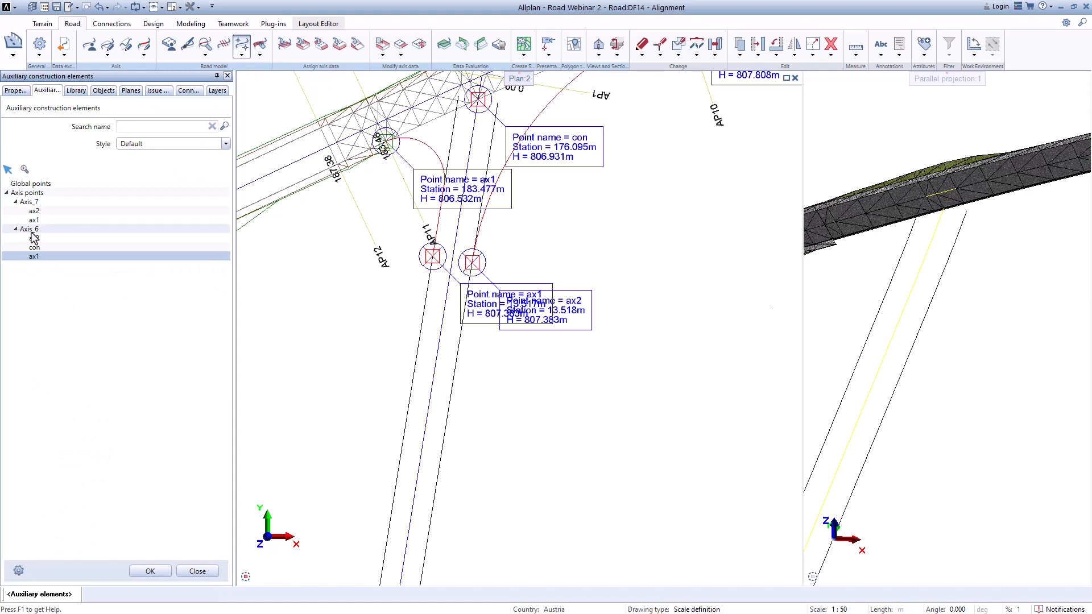
right_click(33, 202)
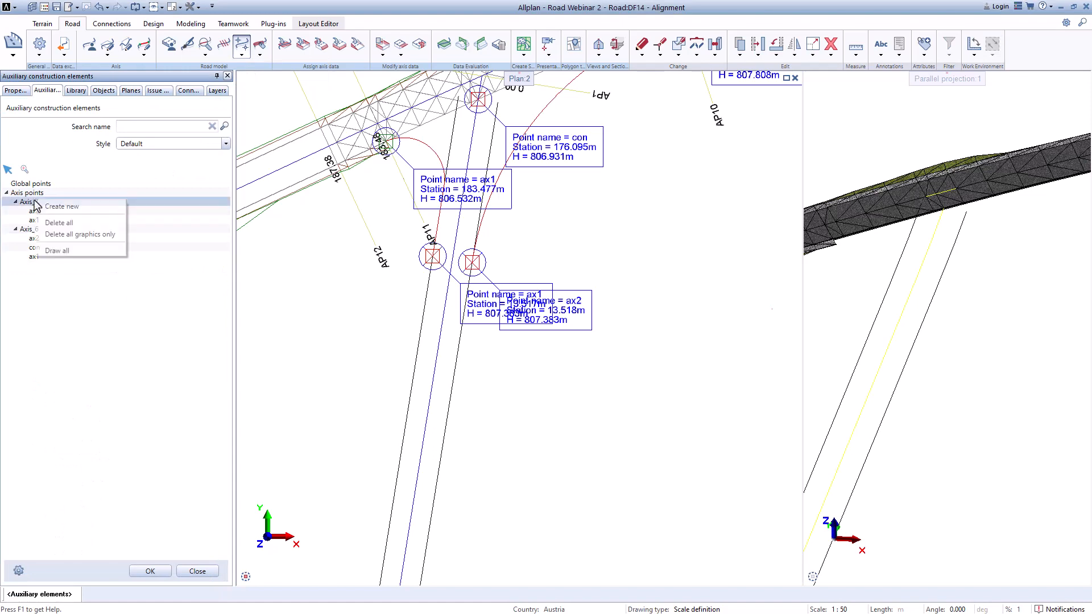
click(74, 249)
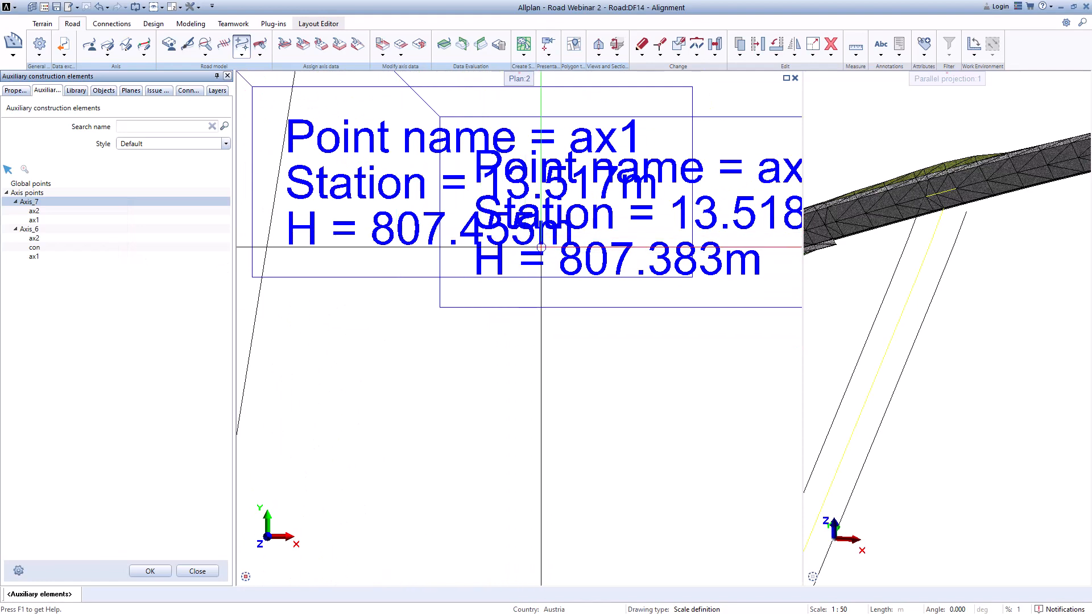
scroll(541, 248, down, 6)
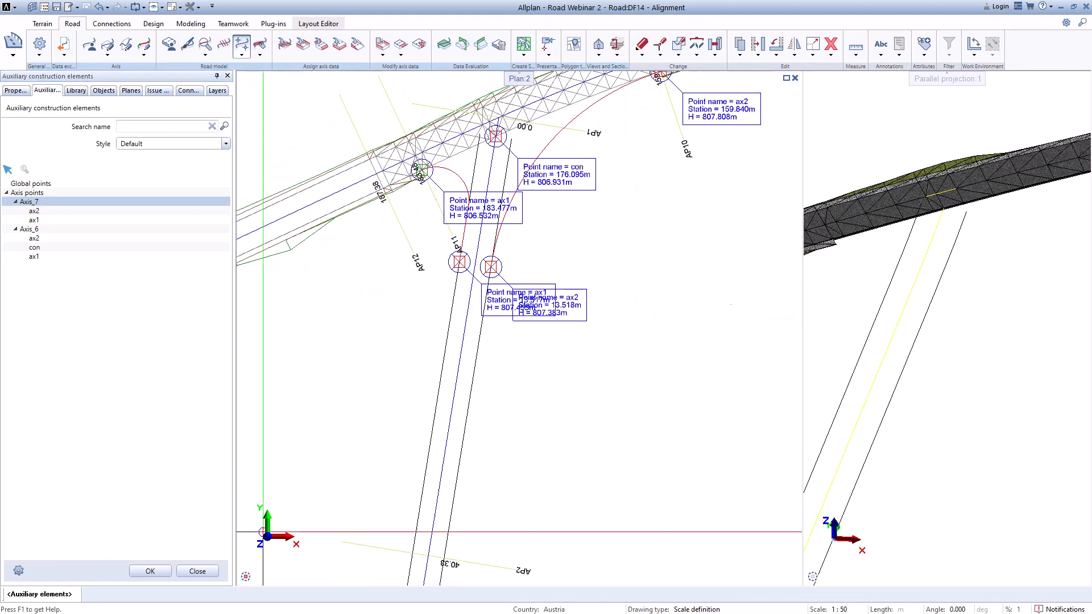
Step: Close the auxiliary elements dialog and examine the drawn axis points around the junction in plan
click(150, 571)
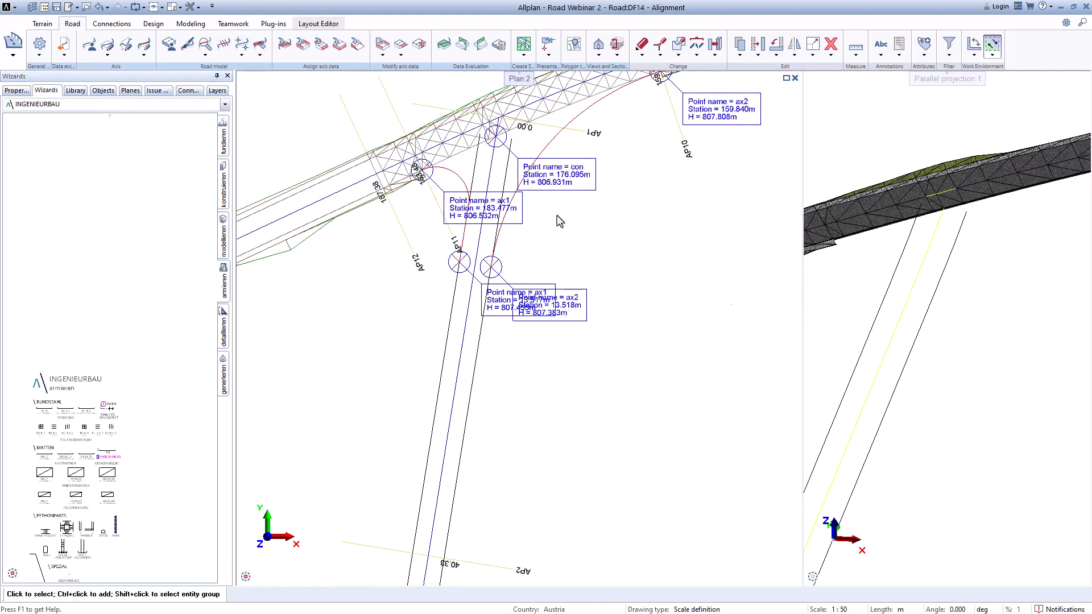
middle_drag(557, 215, 467, 353)
scroll(467, 352, up, 1)
scroll(570, 261, down, 1)
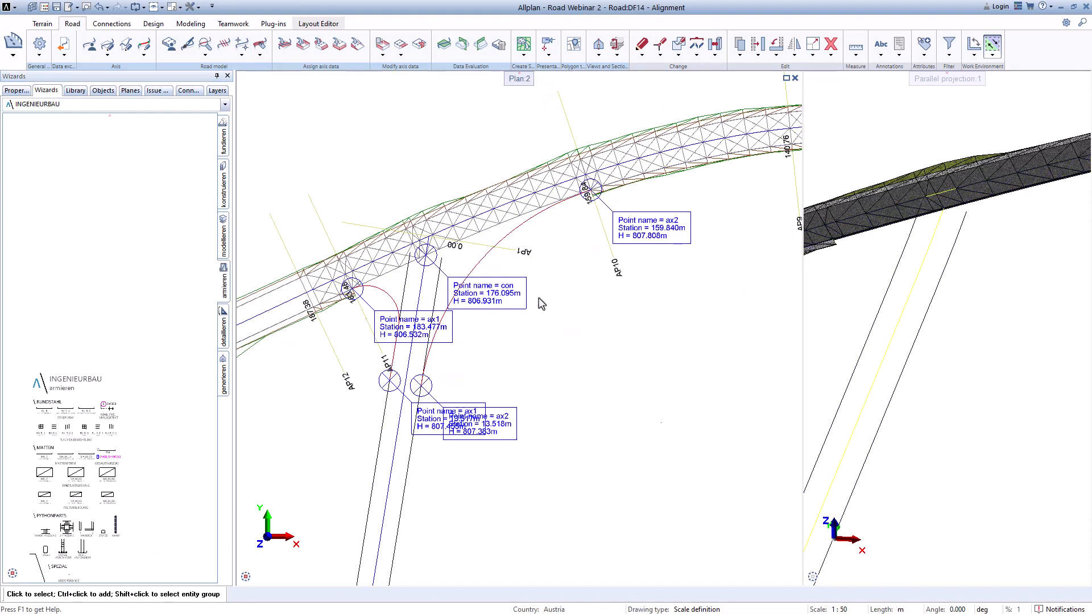
scroll(541, 304, down, 1)
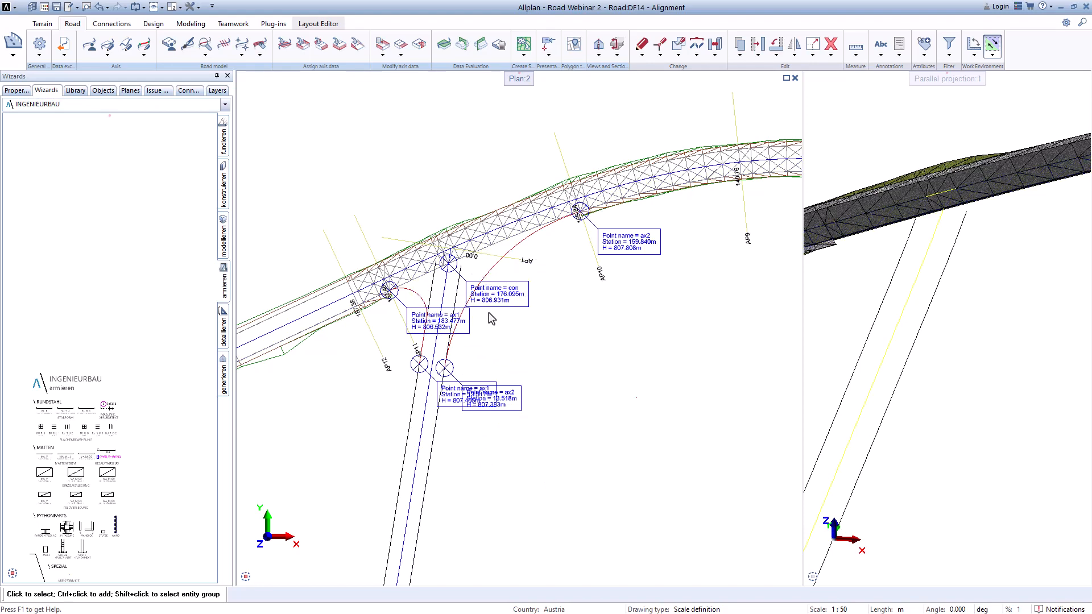
scroll(460, 284, up, 1)
scroll(461, 285, up, 1)
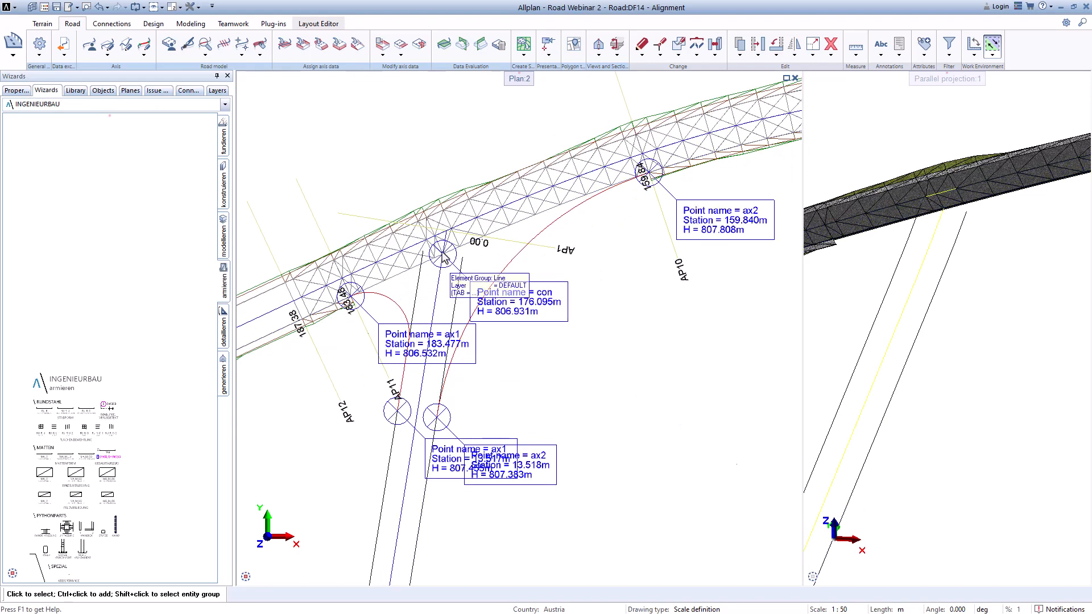
scroll(444, 257, up, 1)
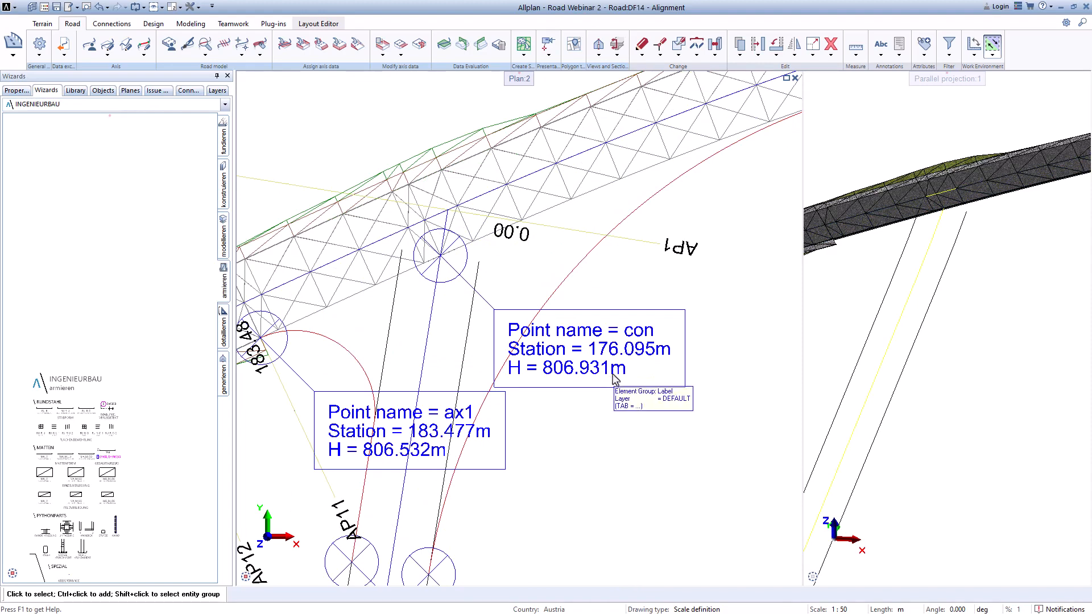
Step: Open the vertical alignment editor for Axis_7, zoom to its start and switch to editing by grip points
click(126, 45)
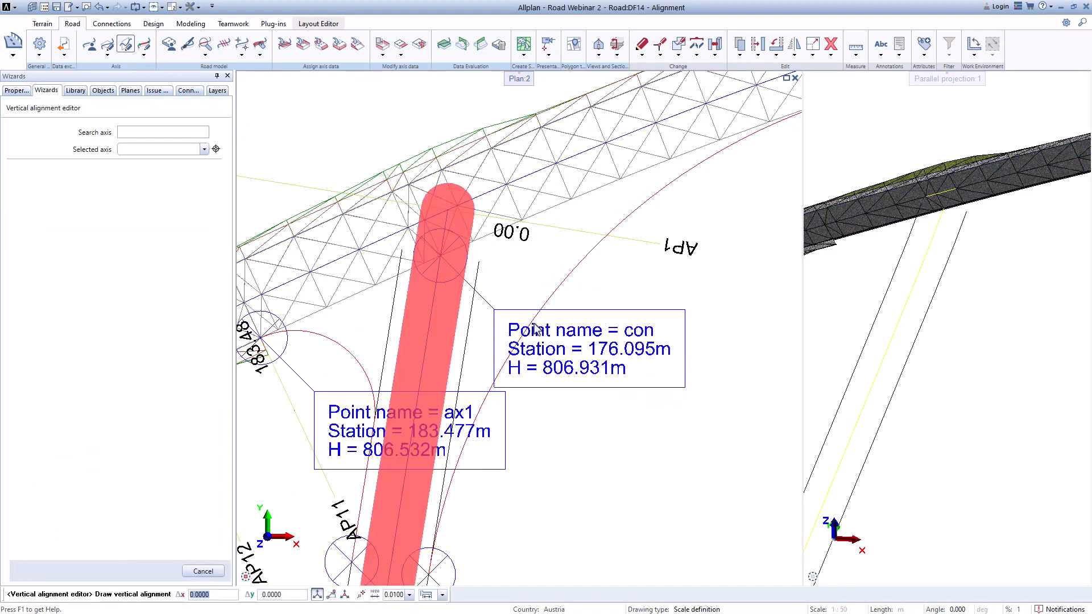
scroll(335, 236, down, 10)
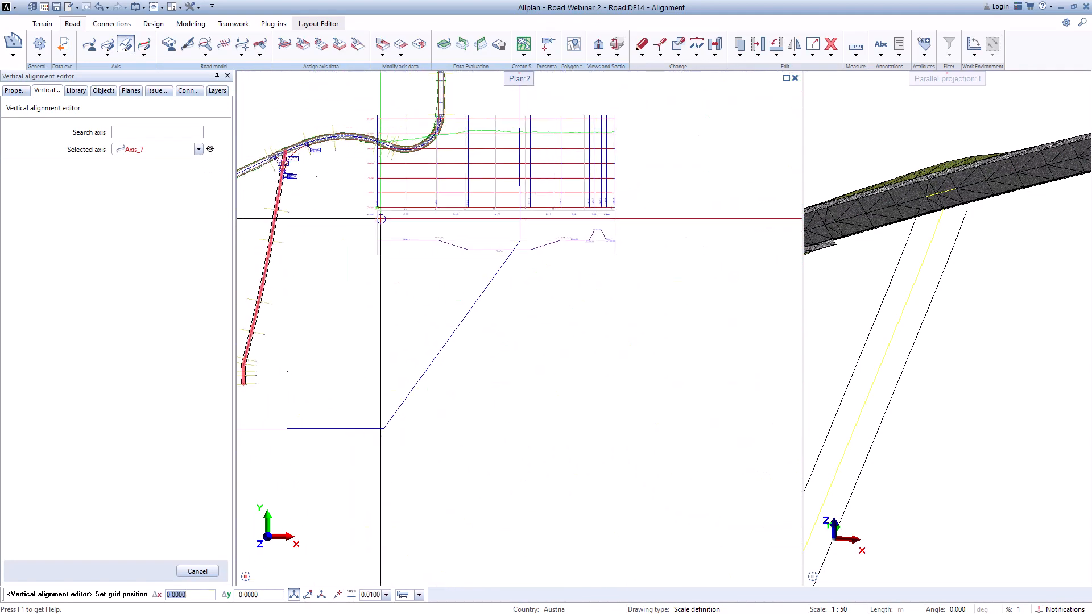
click(337, 316)
scroll(341, 315, up, 10)
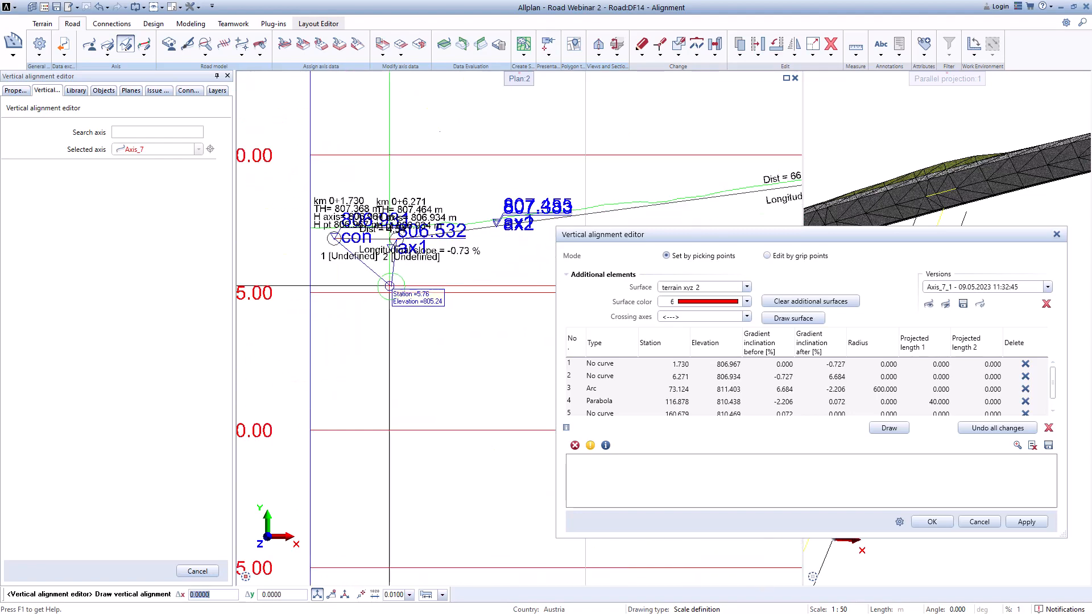
scroll(284, 232, up, 4)
scroll(284, 232, up, 1)
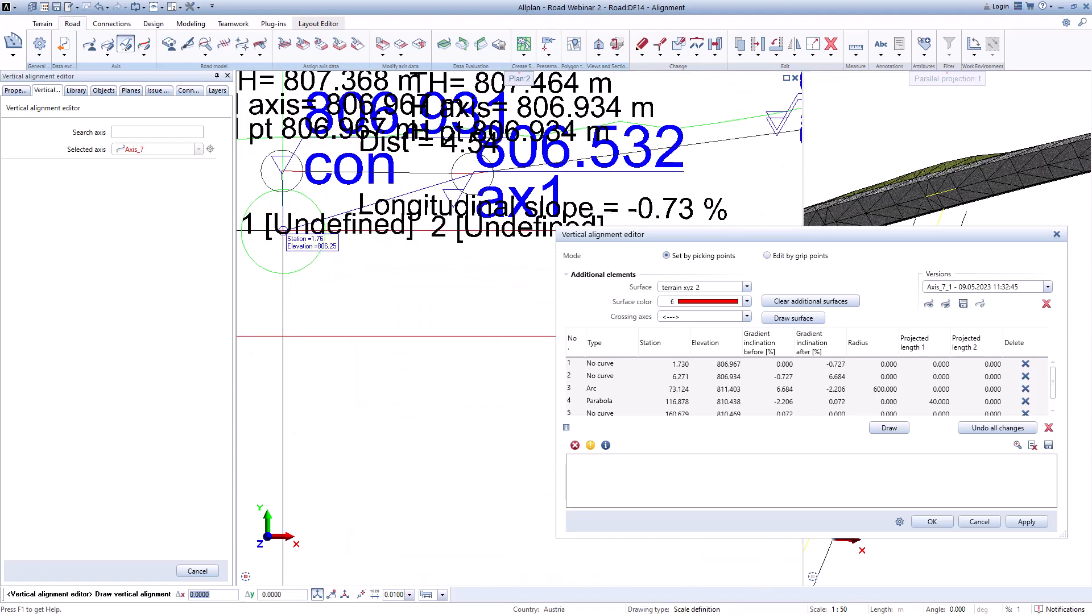
scroll(297, 191, up, 1)
middle_drag(298, 192, 298, 357)
scroll(300, 336, down, 2)
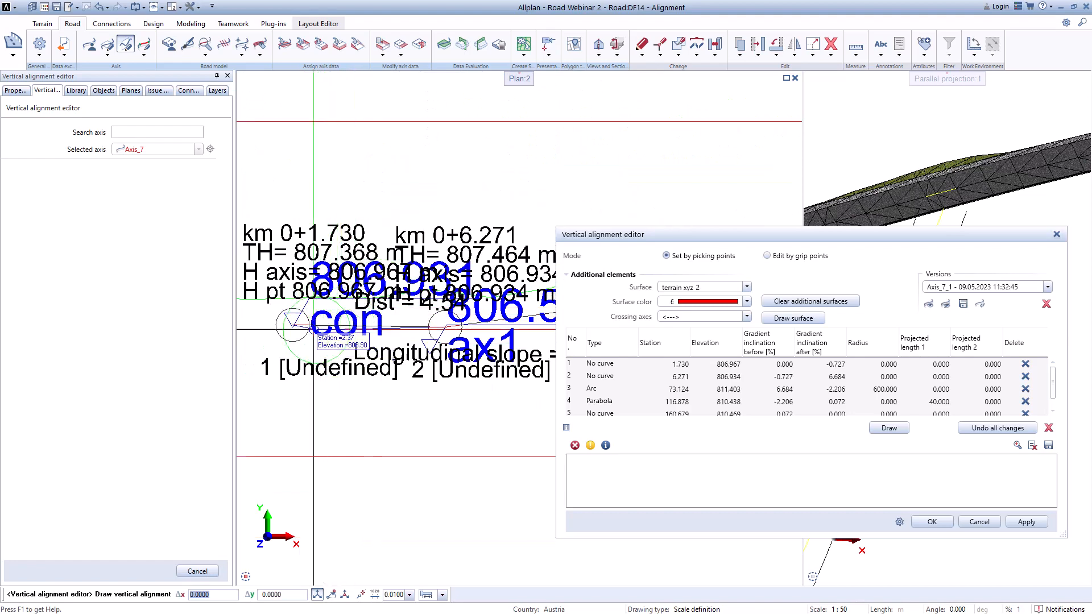
scroll(412, 329, down, 3)
scroll(412, 330, up, 2)
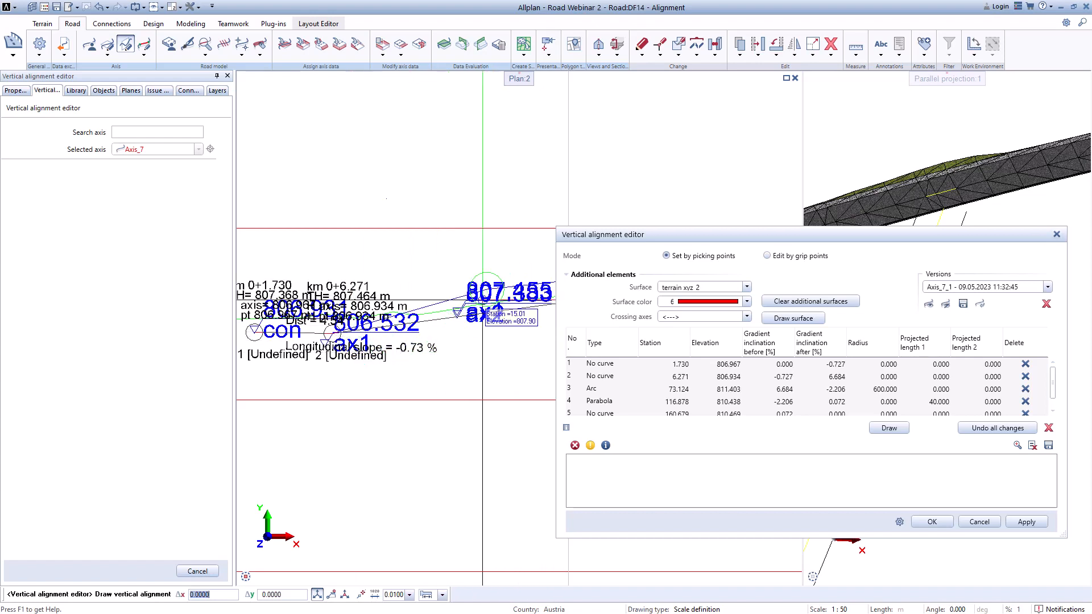
middle_drag(365, 394, 421, 363)
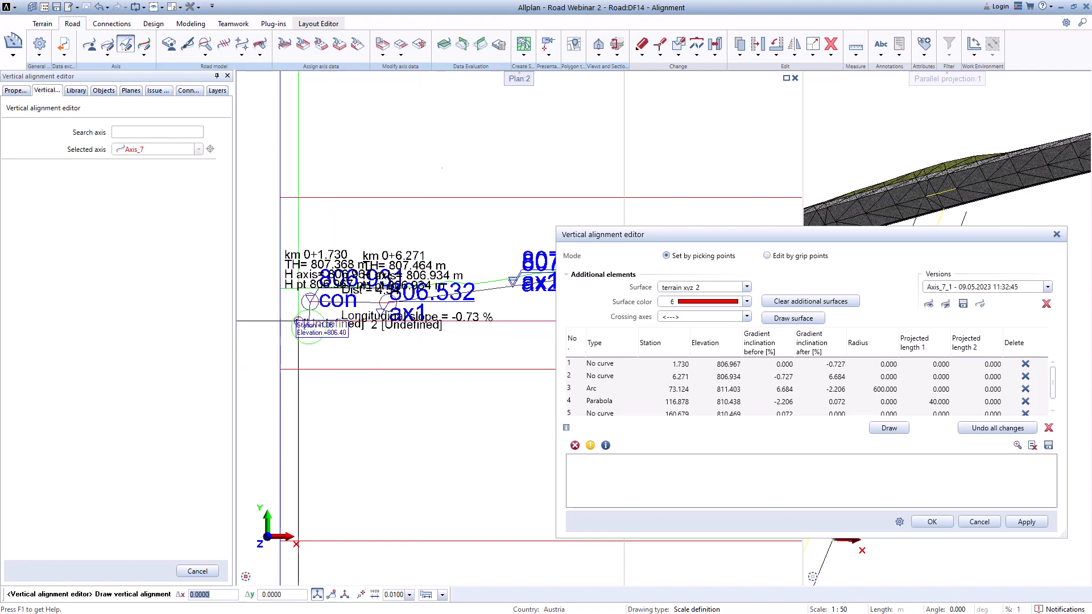
scroll(329, 296, up, 5)
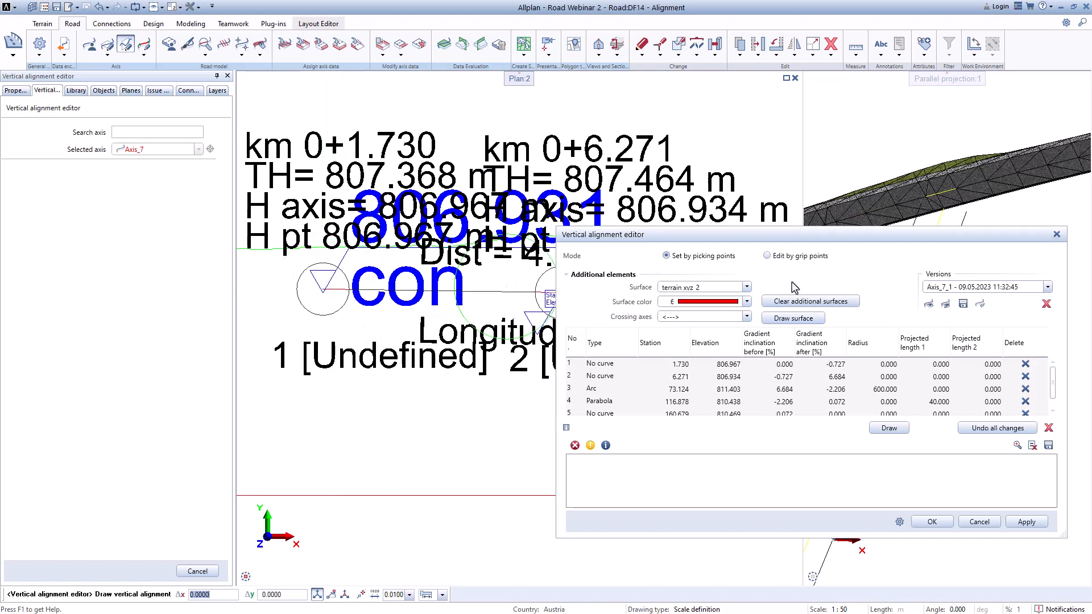
click(766, 255)
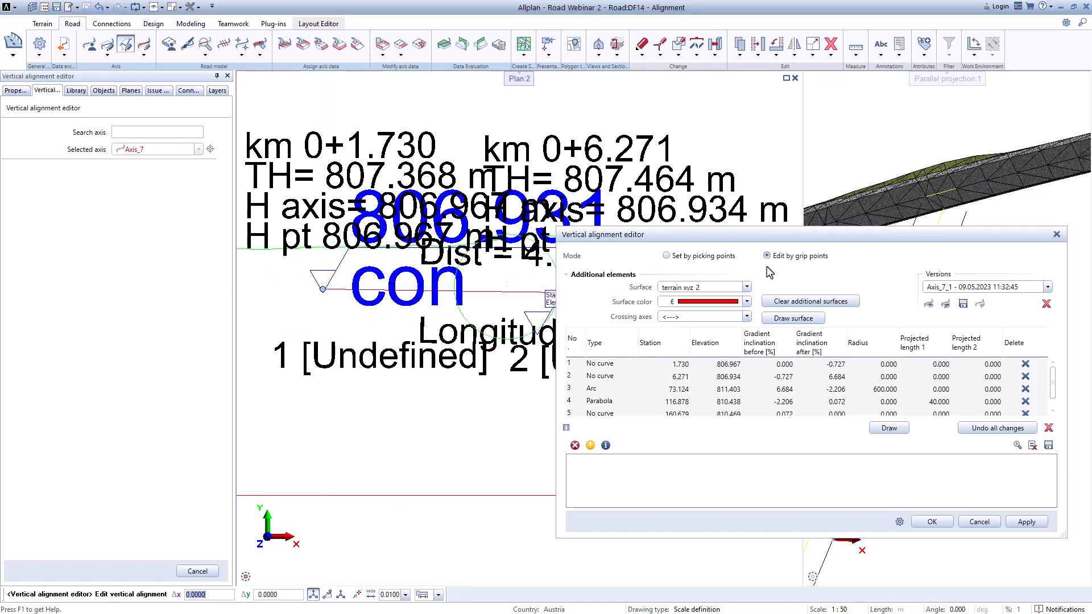
Step: Move the start grip of Axis_7's vertical alignment to station 1.725, elevation 806.937, then apply and confirm
scroll(296, 296, up, 2)
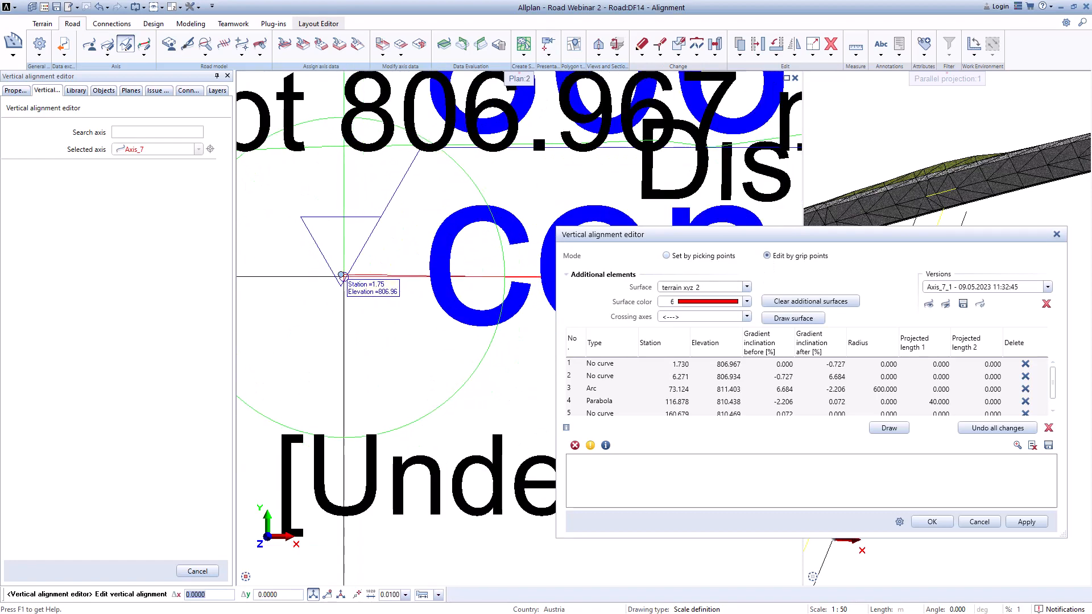
click(341, 277)
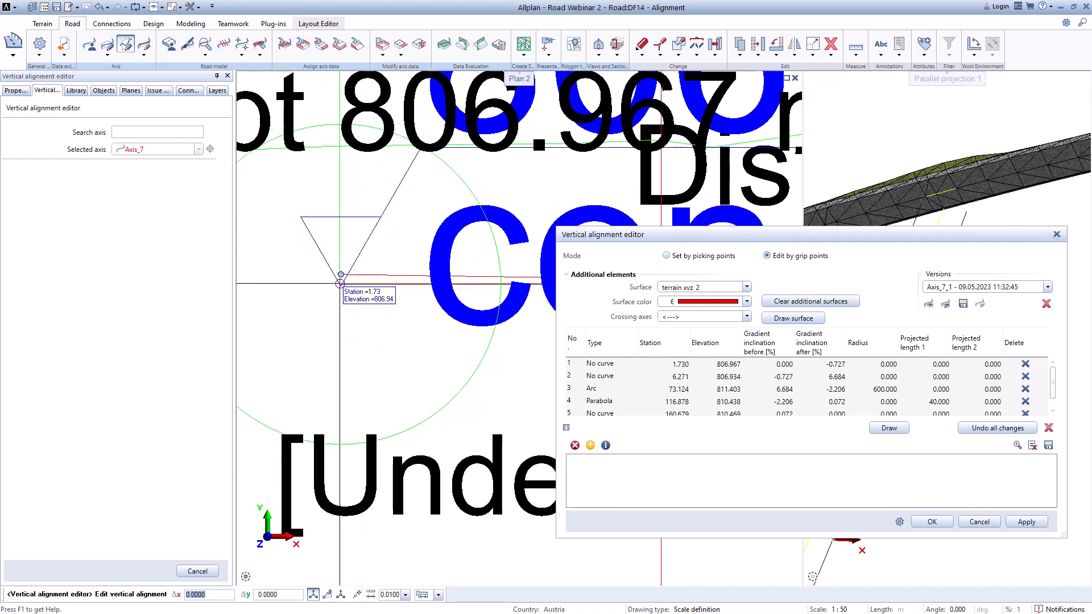
click(341, 283)
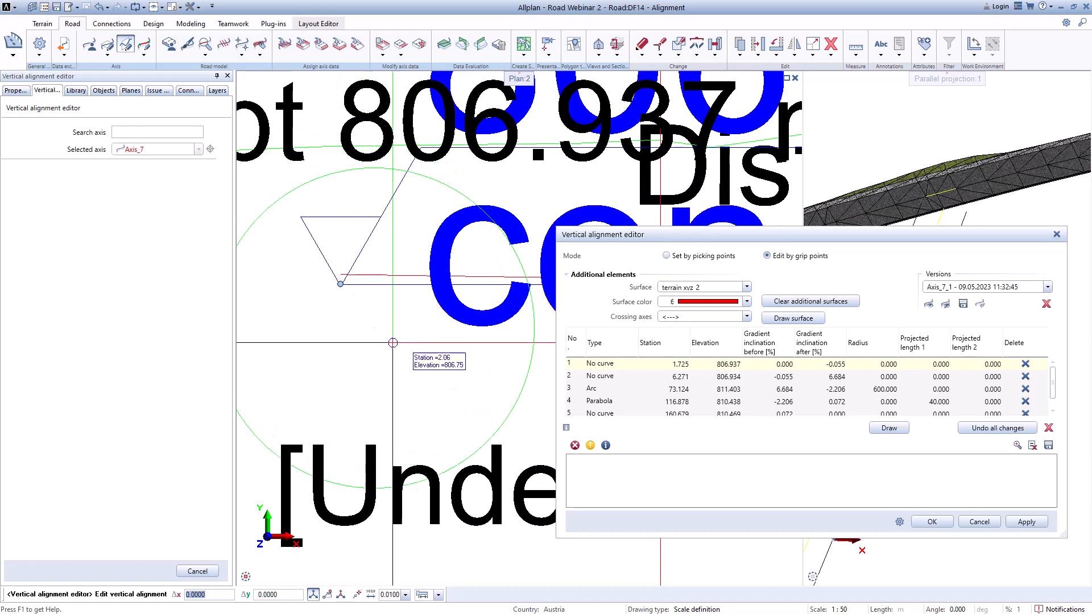
click(1027, 523)
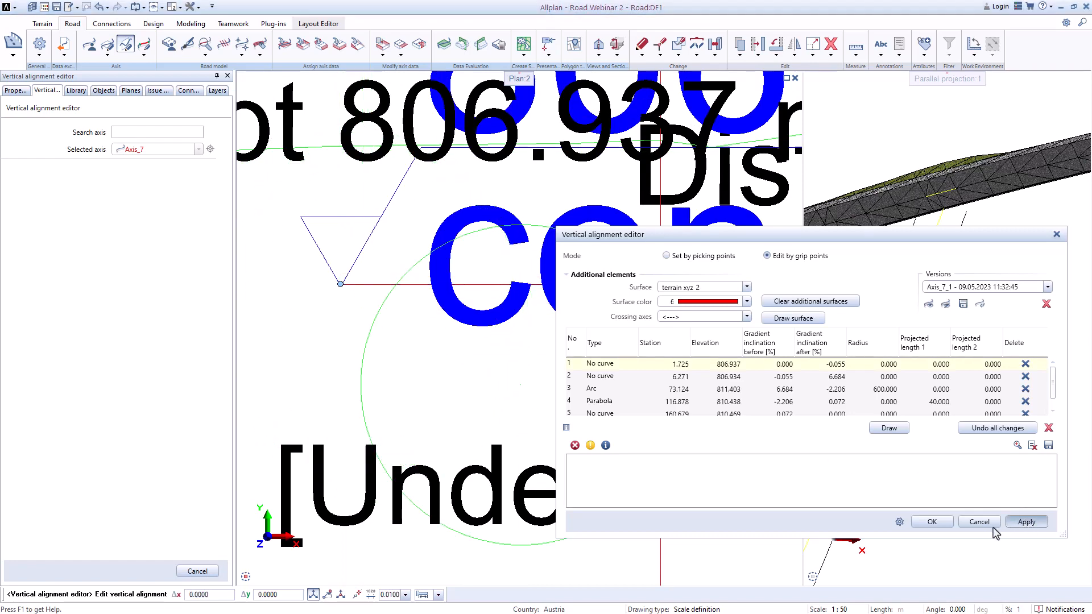
click(926, 521)
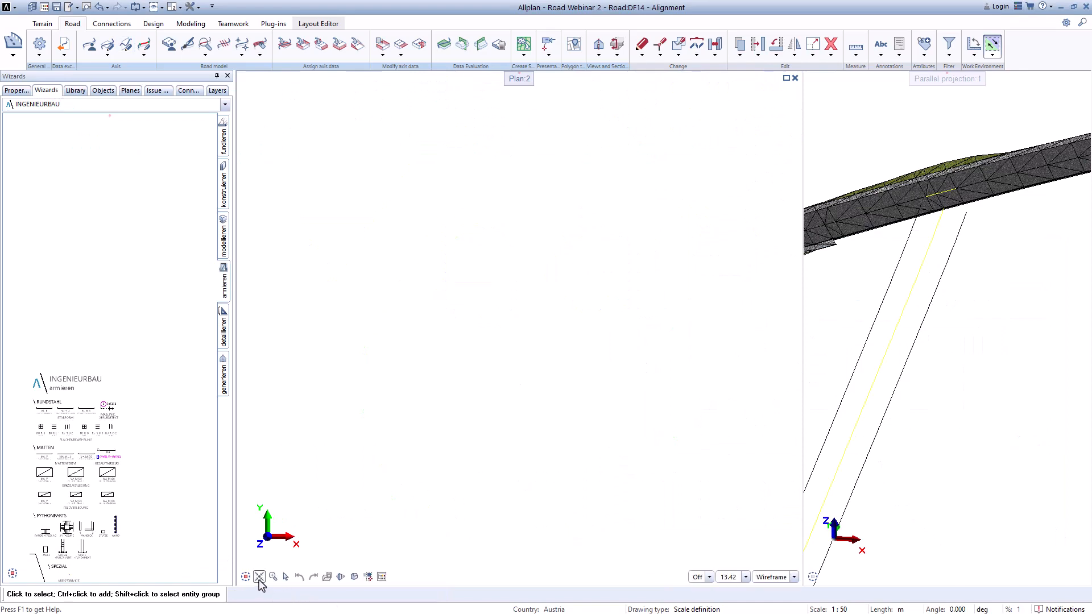
Step: Examine the red connecting curve near the junction as a composite element and review Axis_7 in the Axis Manager
click(260, 579)
scroll(652, 309, up, 6)
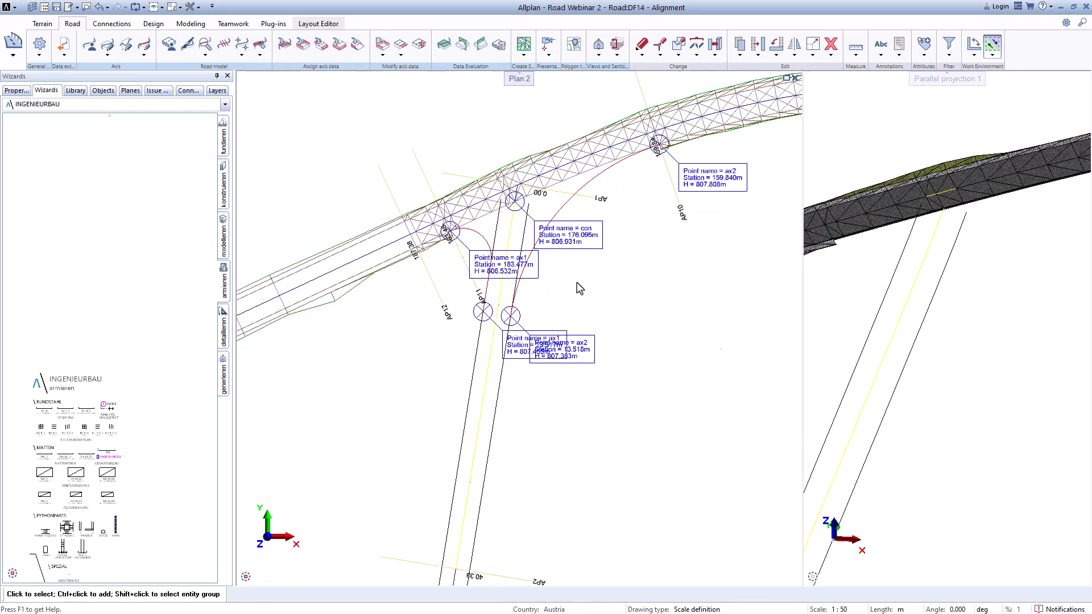
middle_drag(525, 229, 491, 307)
scroll(492, 307, up, 1)
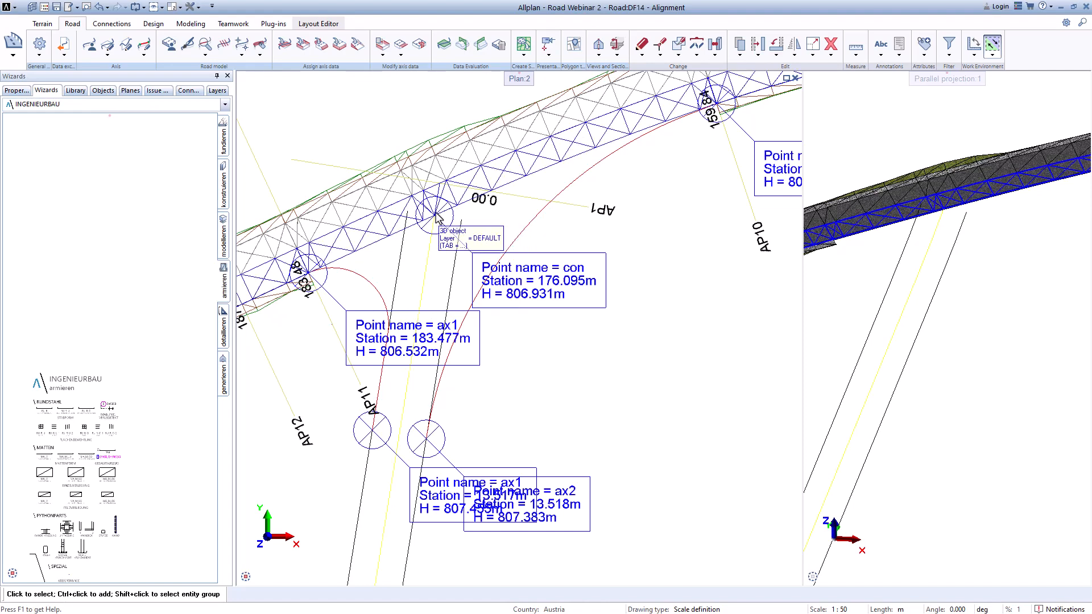
scroll(452, 217, down, 2)
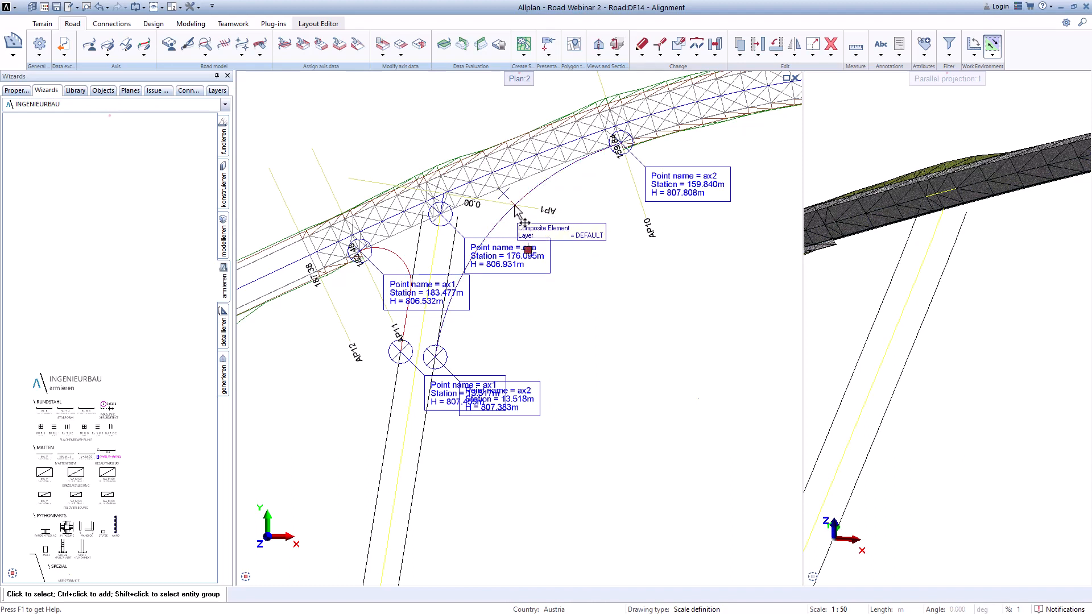
double_click(508, 247)
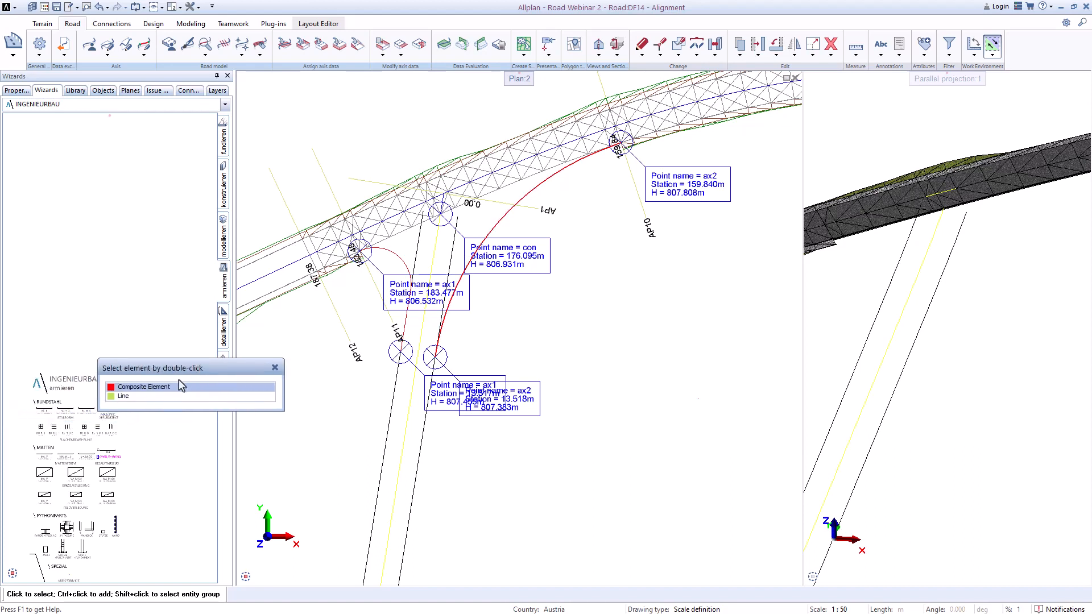
click(179, 383)
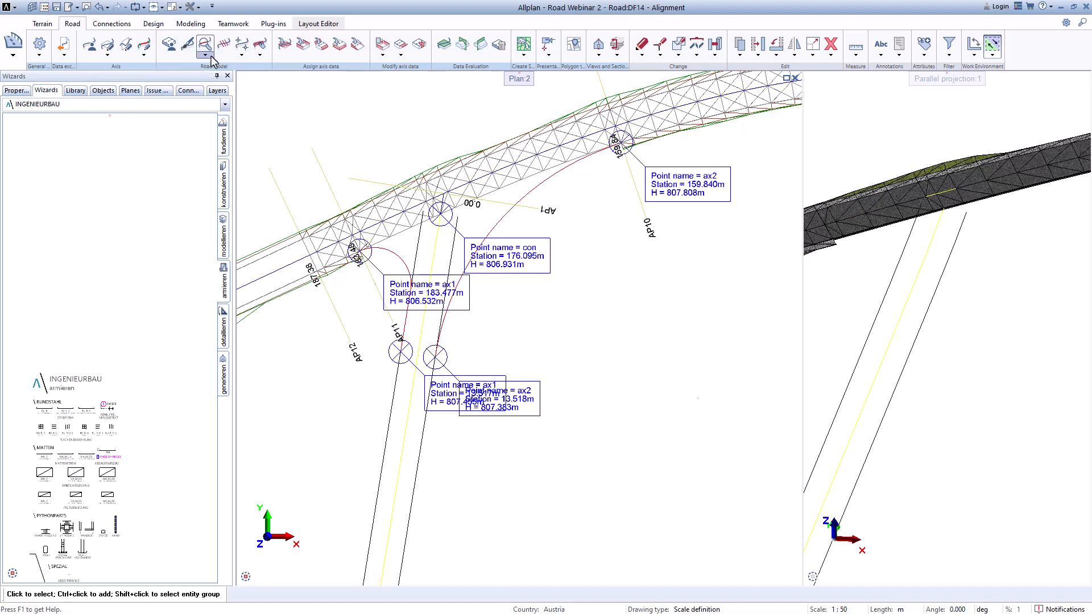
click(90, 49)
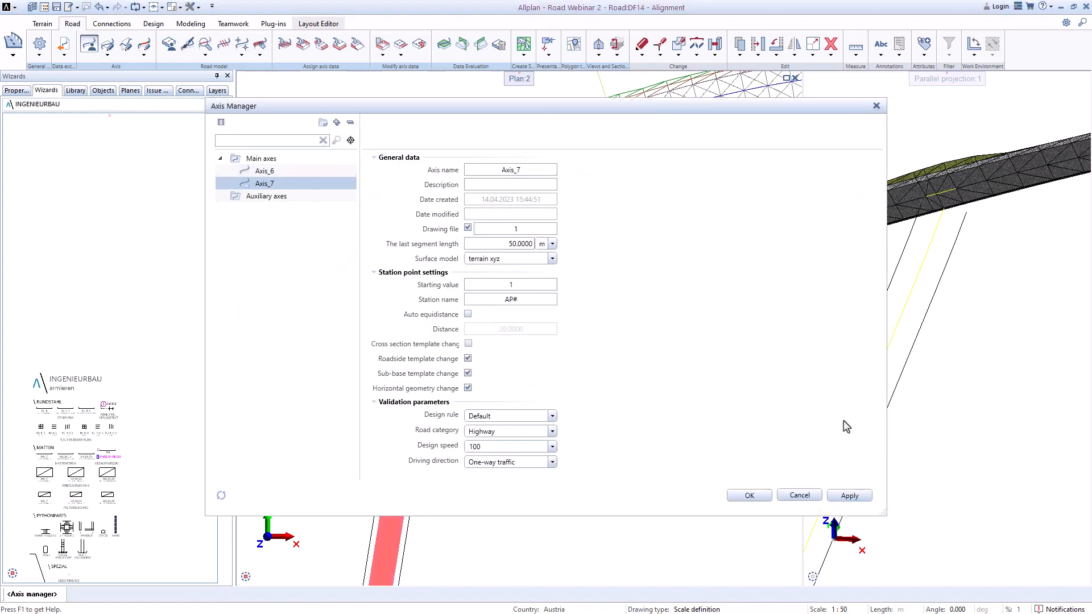
click(748, 496)
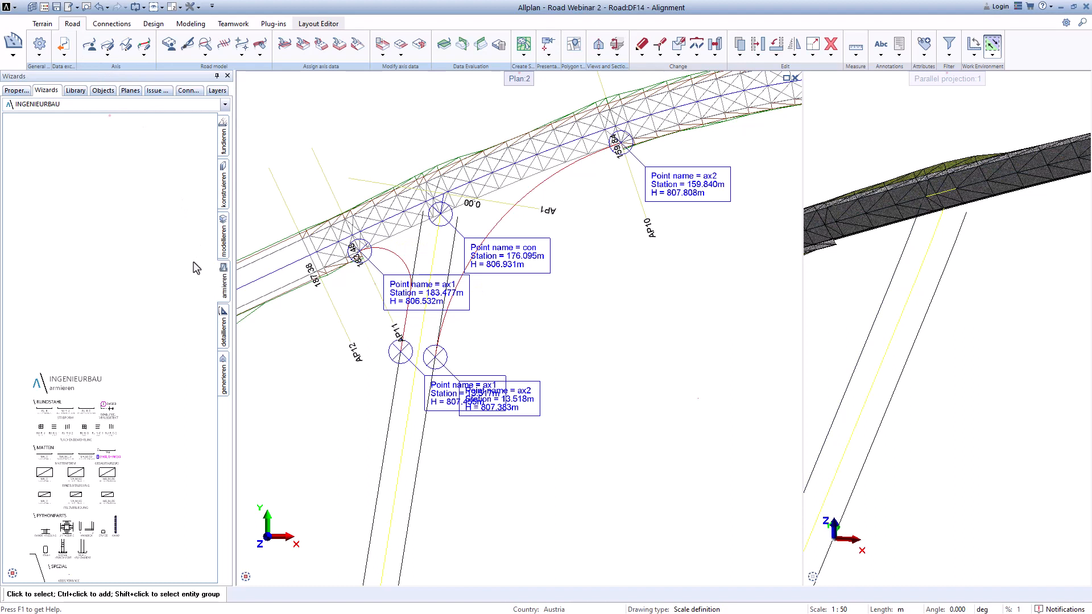
Step: Take over the red connecting curve composite element as an axis with reversed direction using Axis takeover
click(144, 55)
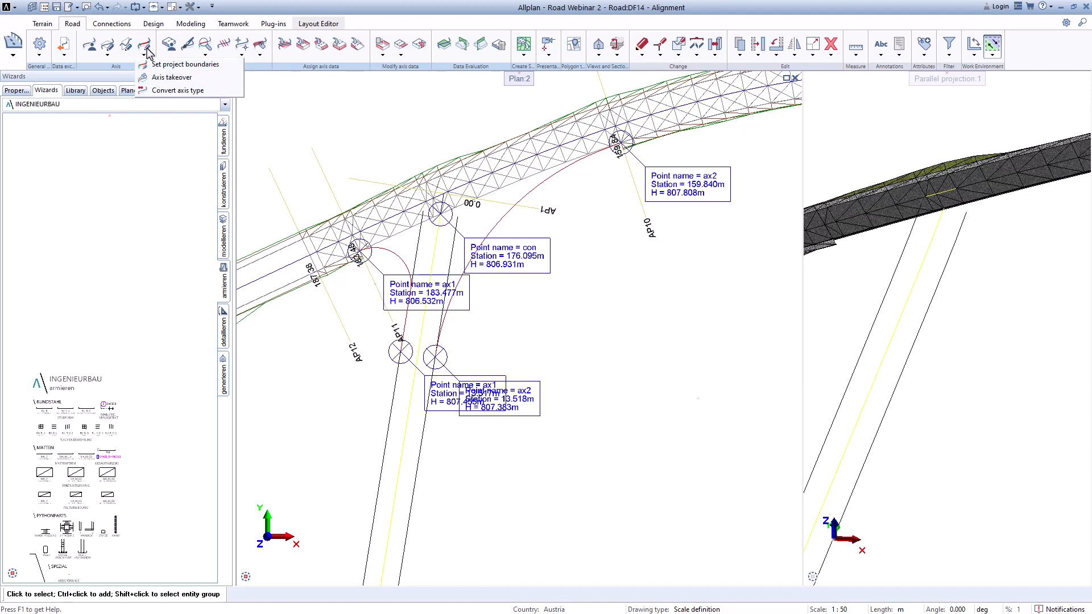
click(154, 78)
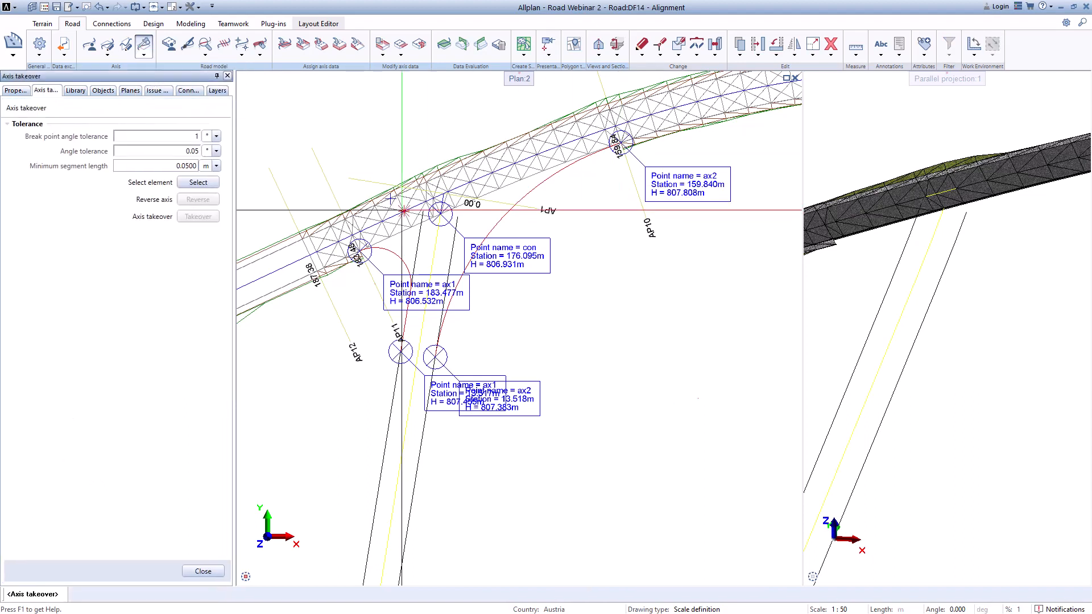
click(201, 182)
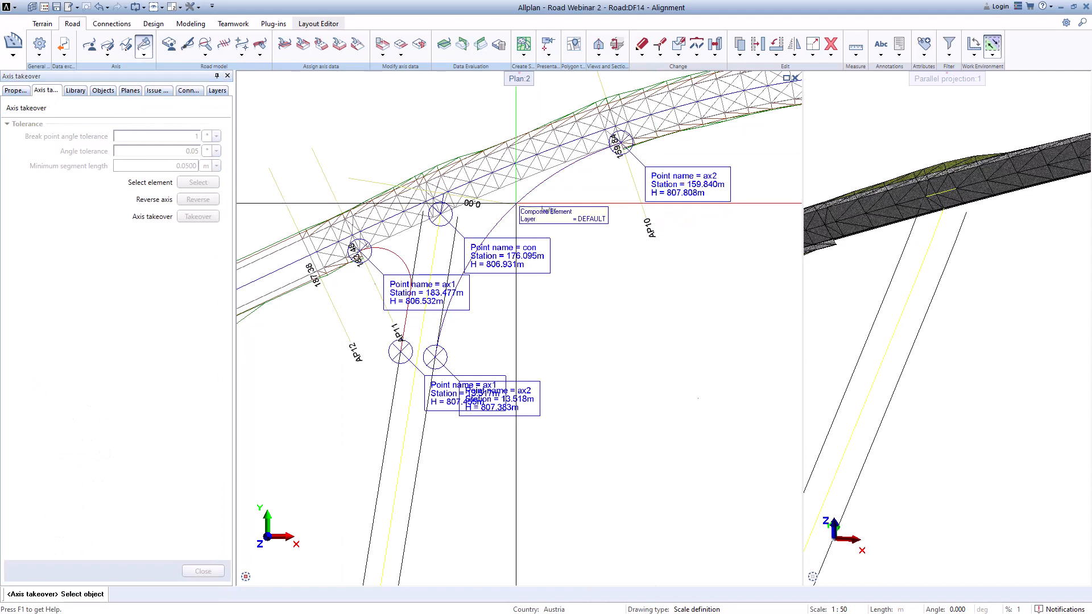
click(510, 208)
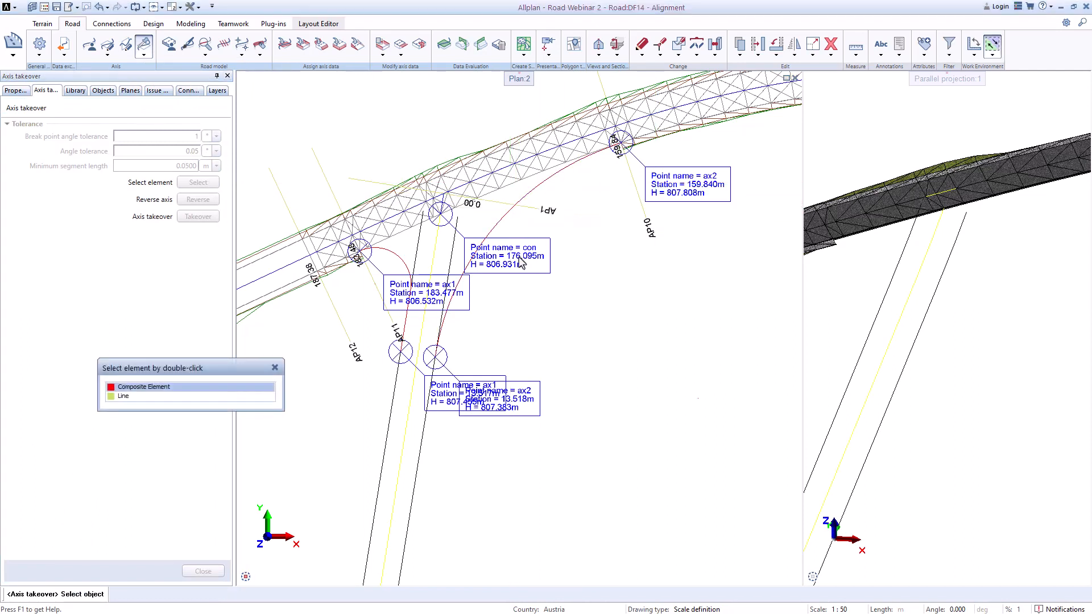
key(Return)
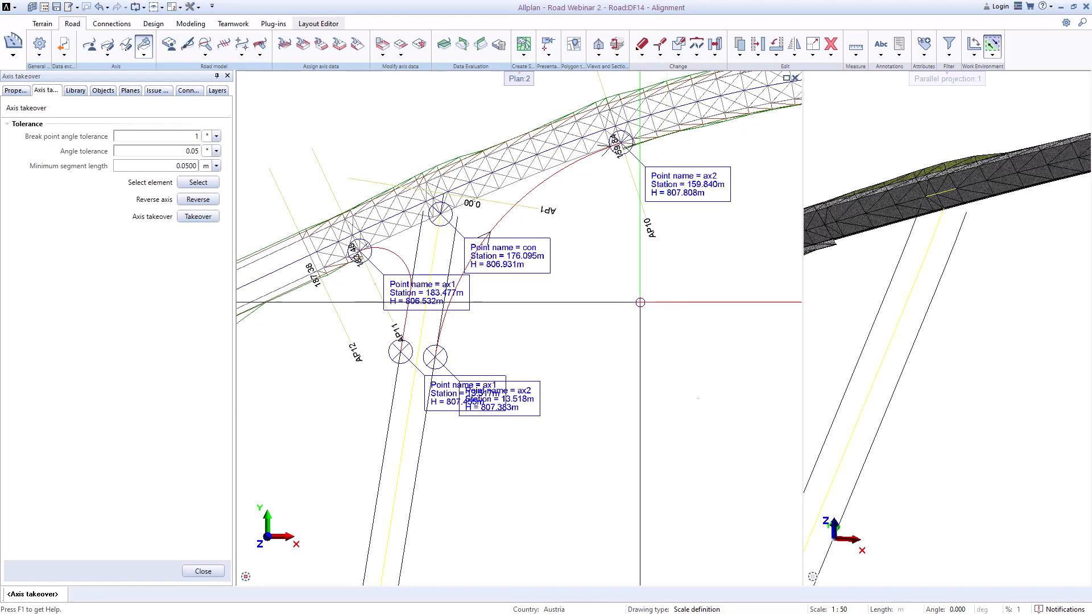
scroll(504, 239, up, 3)
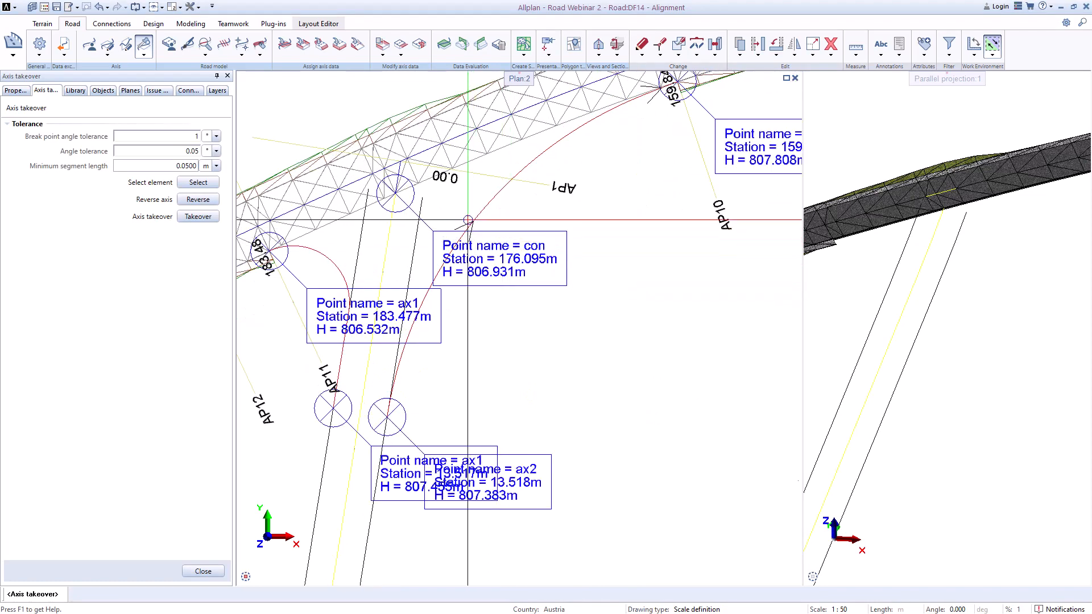
click(205, 200)
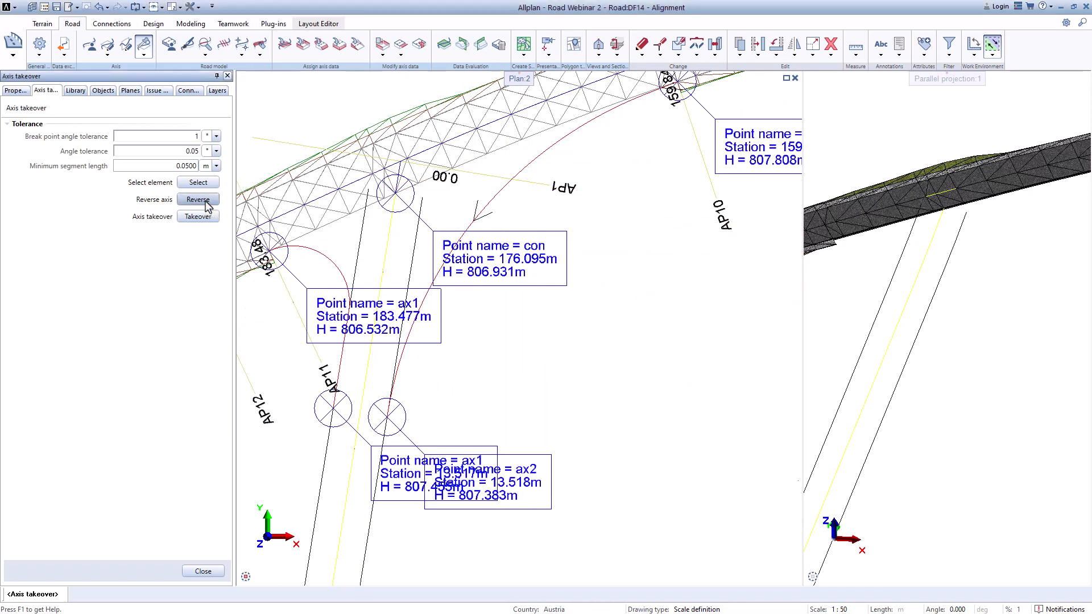
click(204, 201)
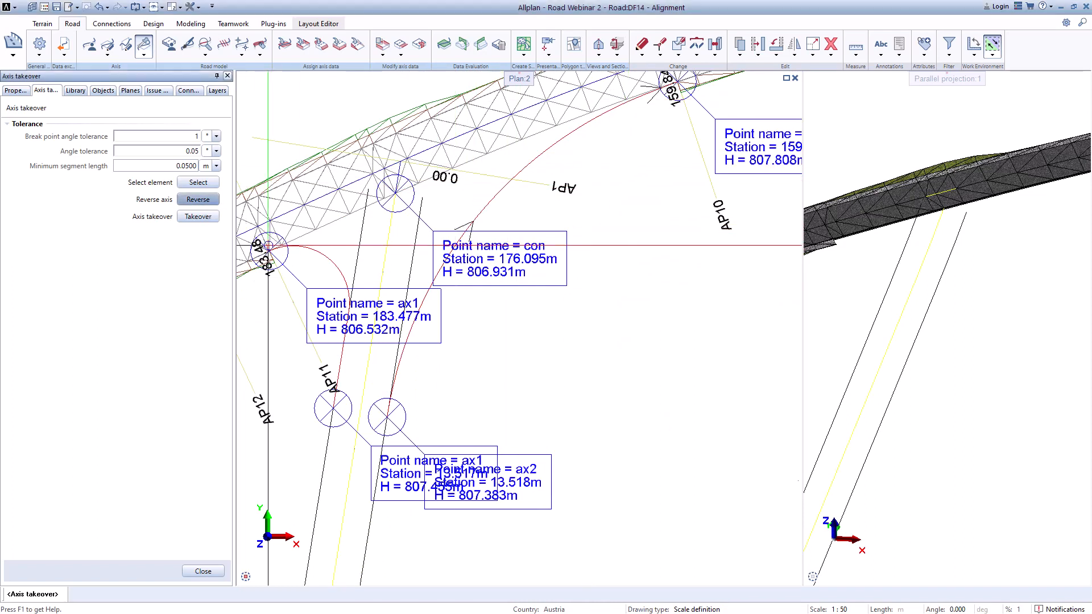
click(206, 218)
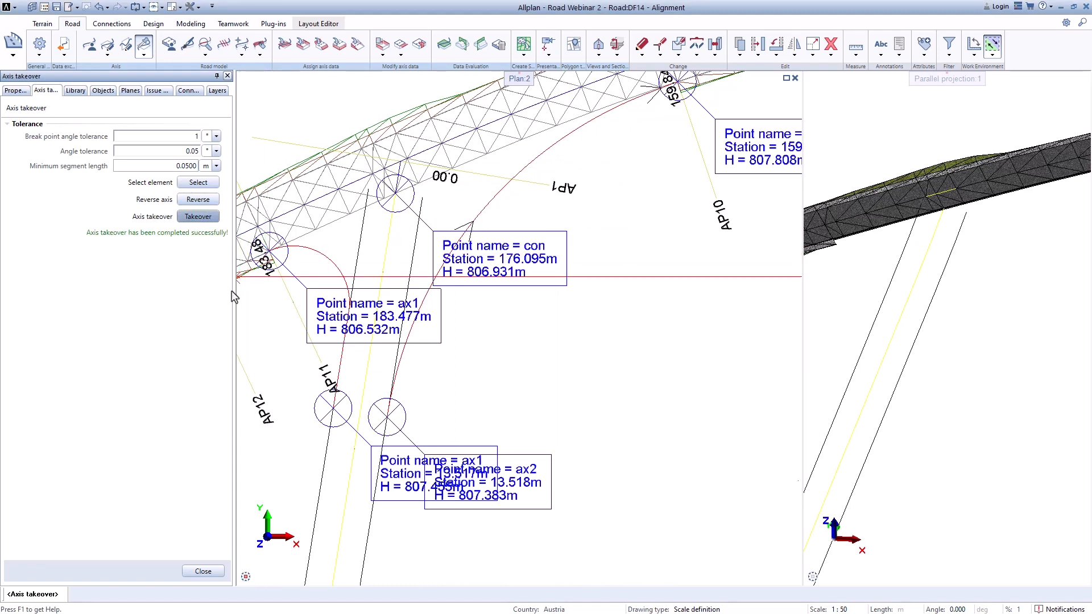
Step: Close Axis takeover, then in the Axis Manager rename the new axis to ax2 and set its surface model to terrain xyz
click(203, 571)
scroll(529, 324, down, 3)
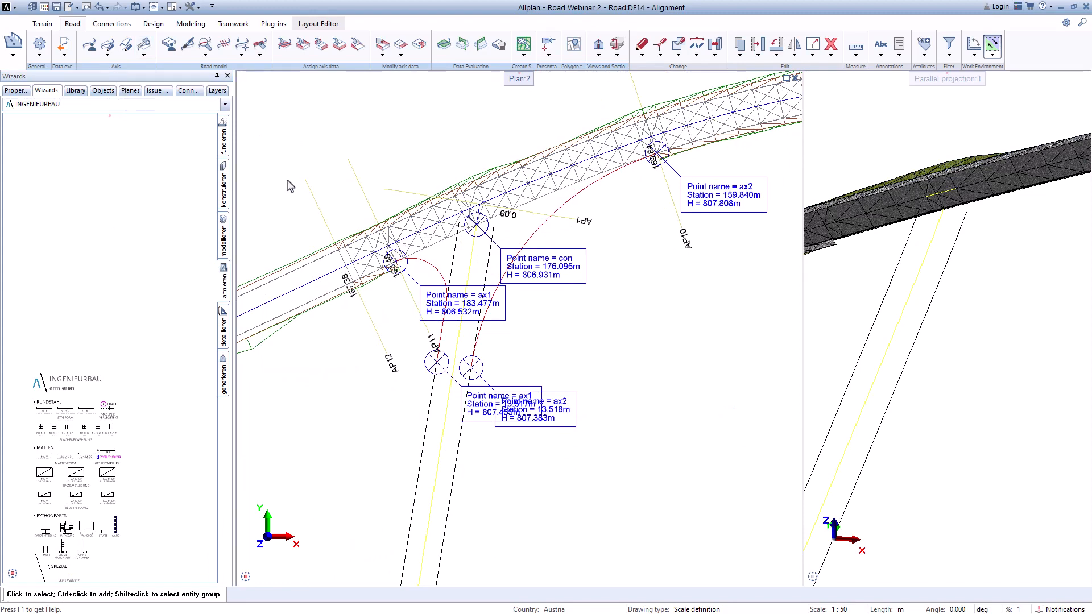
click(89, 43)
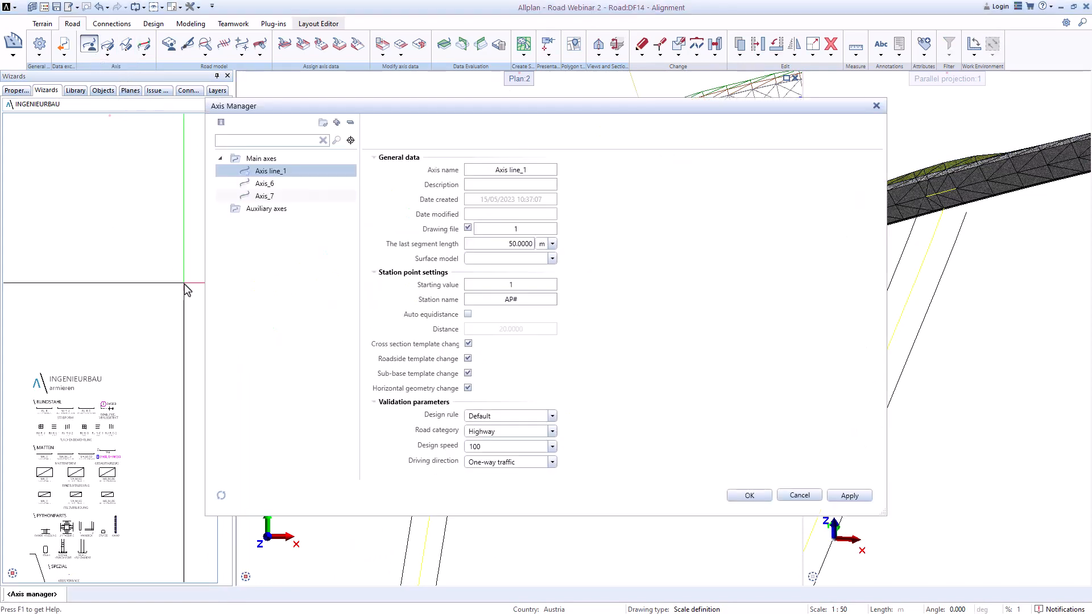
click(534, 174)
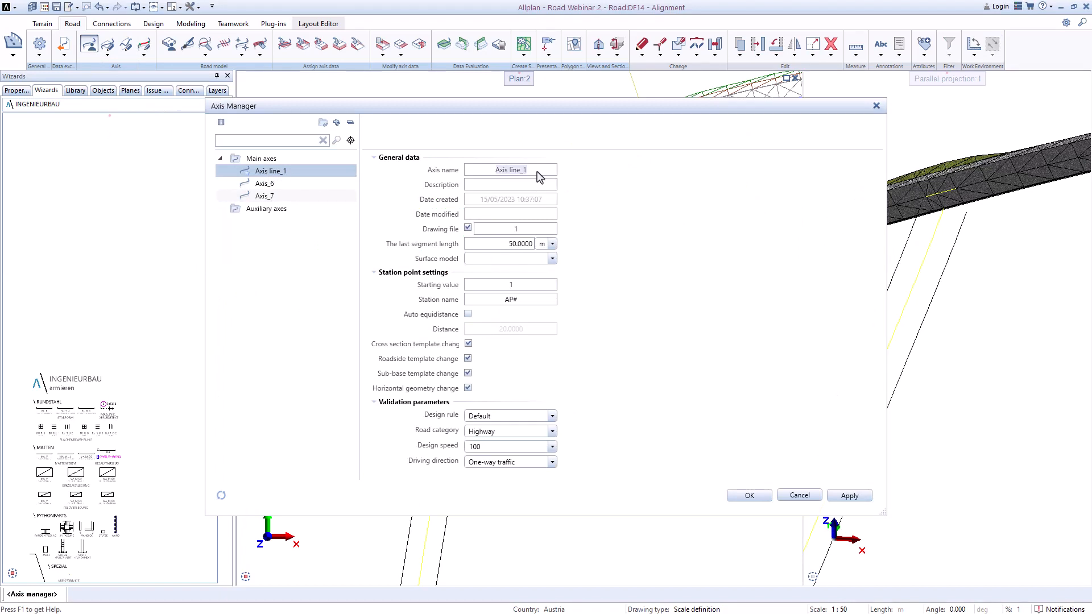
text(ax2)
click(551, 258)
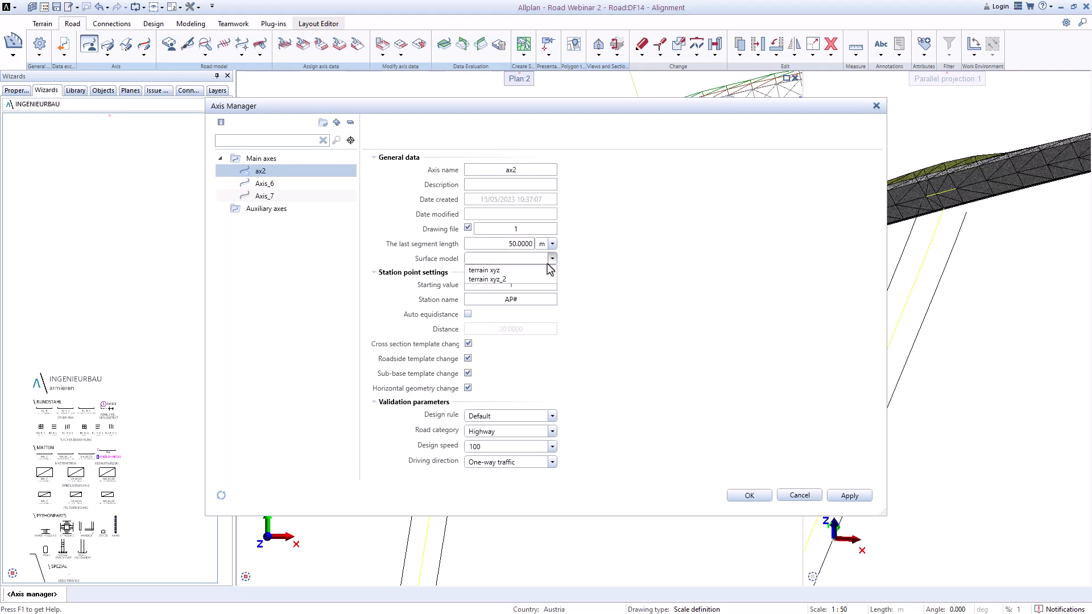
click(505, 271)
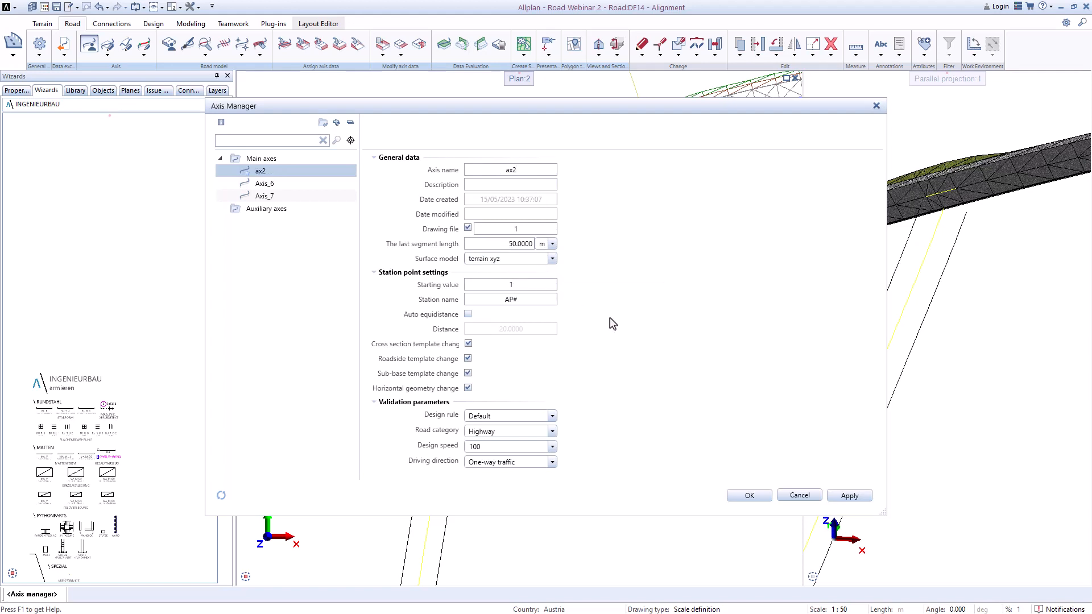
Step: Turn off cross section, roadside and sub-base template change for ax2, keep horizontal geometry change on, and confirm
click(468, 343)
click(468, 358)
click(469, 373)
click(468, 387)
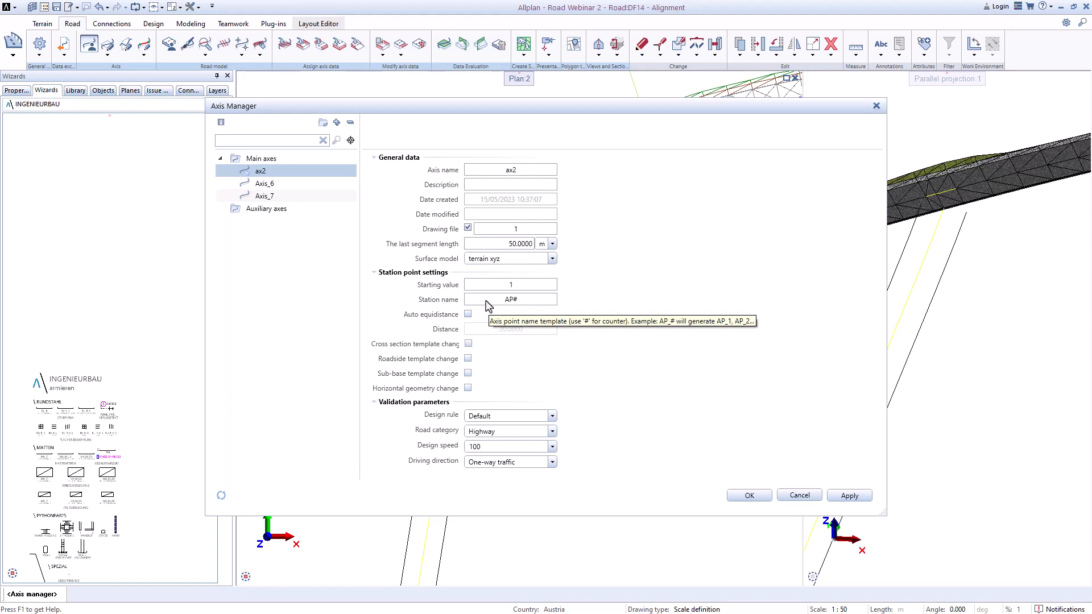
click(468, 388)
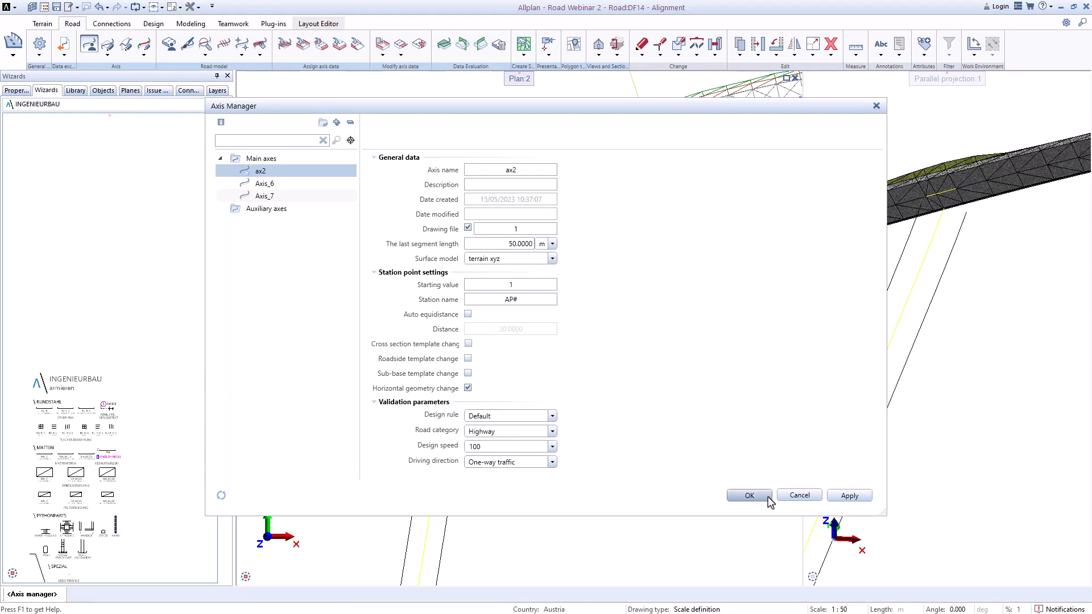
click(749, 495)
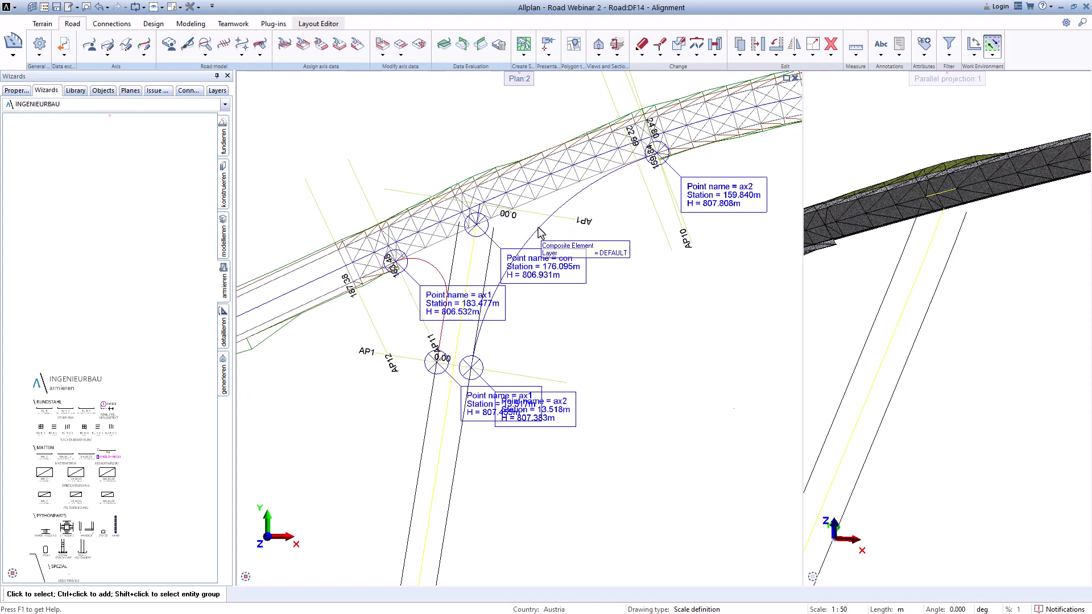
Step: Examine ax2's axis type in Convert axis type and the horizontal alignment editor without making changes
click(144, 55)
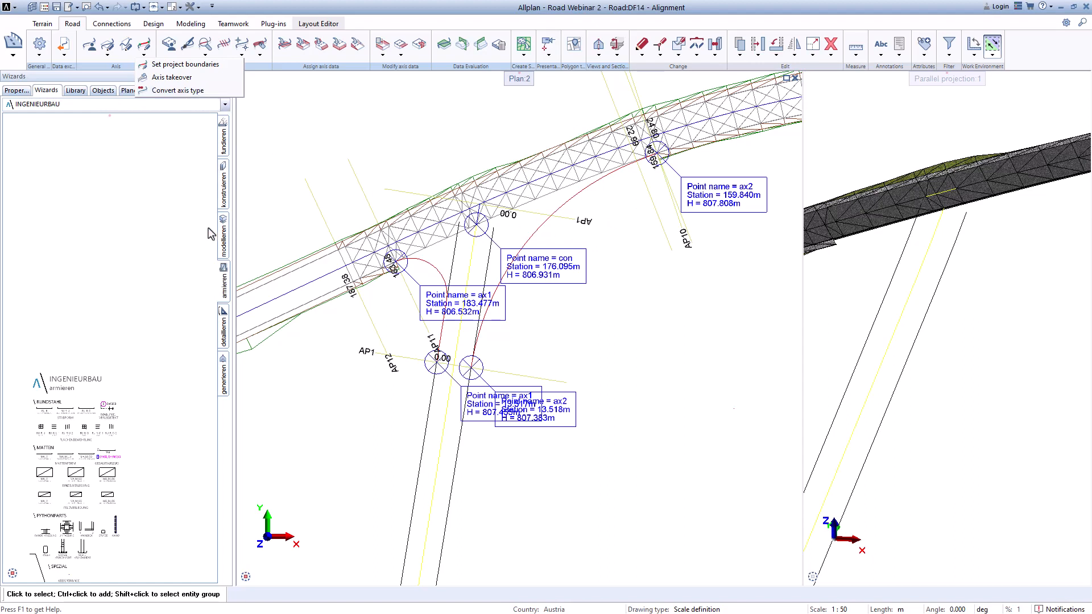
click(171, 91)
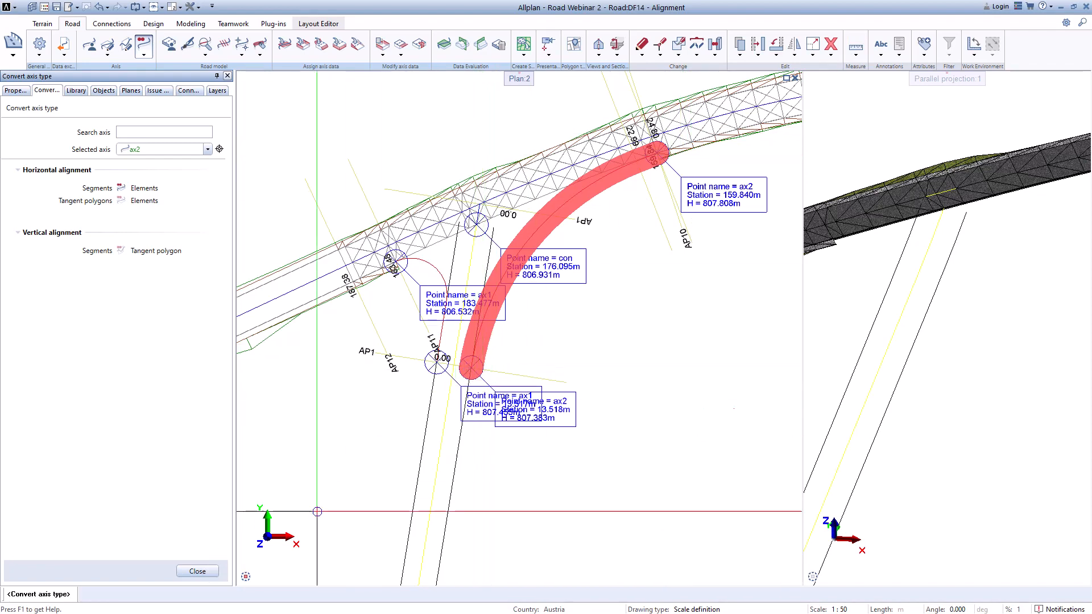
click(197, 571)
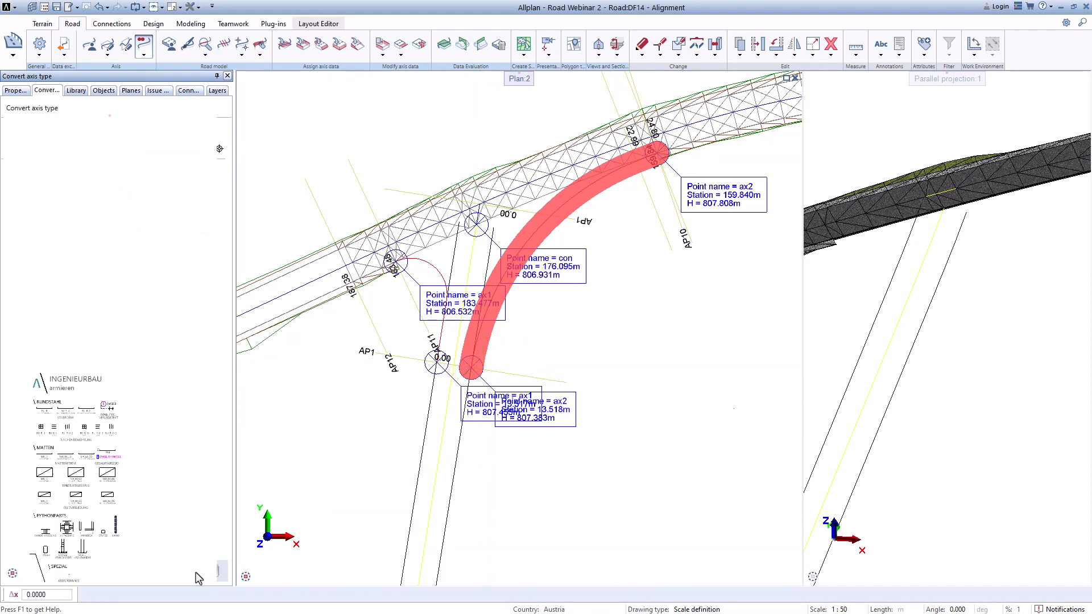
click(107, 56)
click(129, 80)
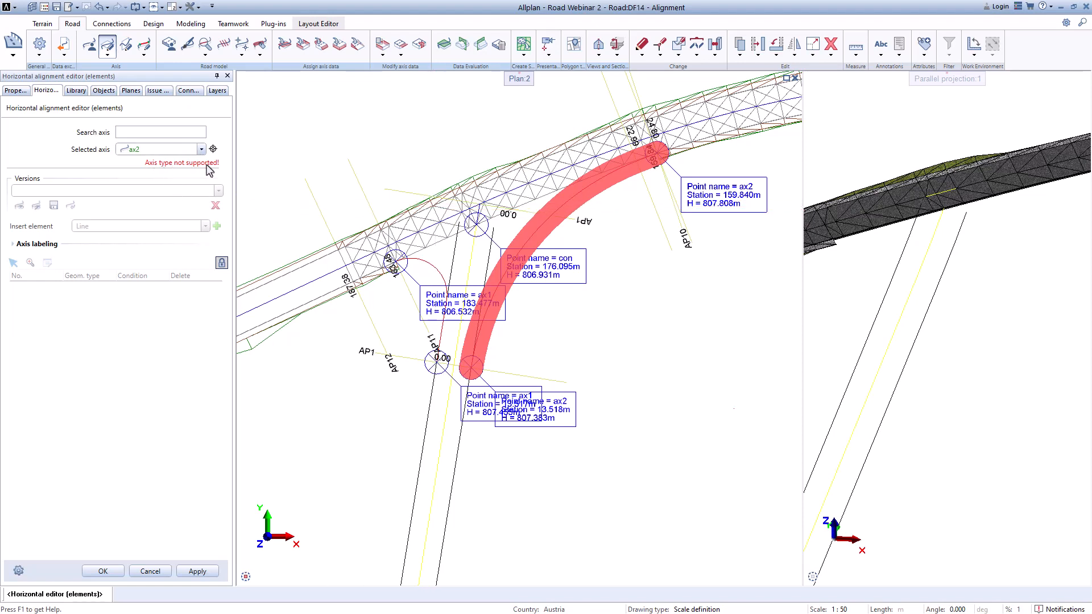
key(Escape)
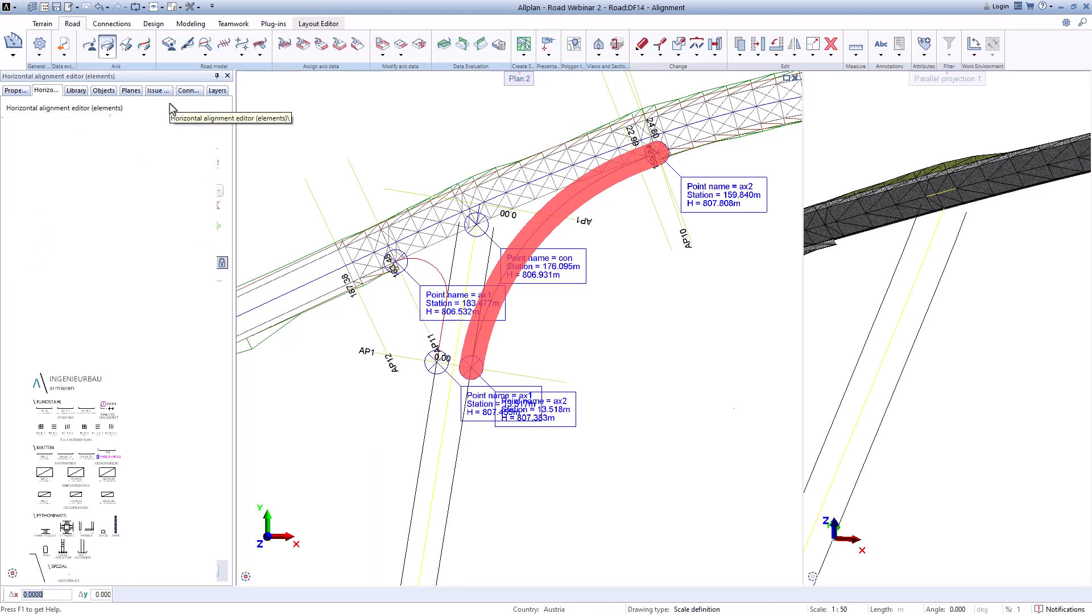
click(145, 57)
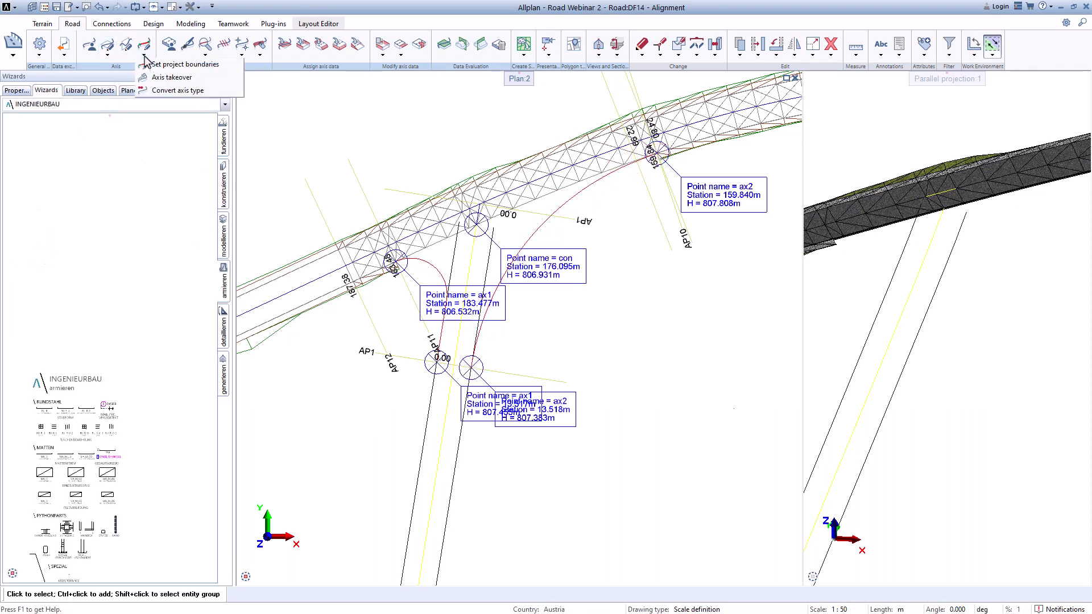
click(165, 78)
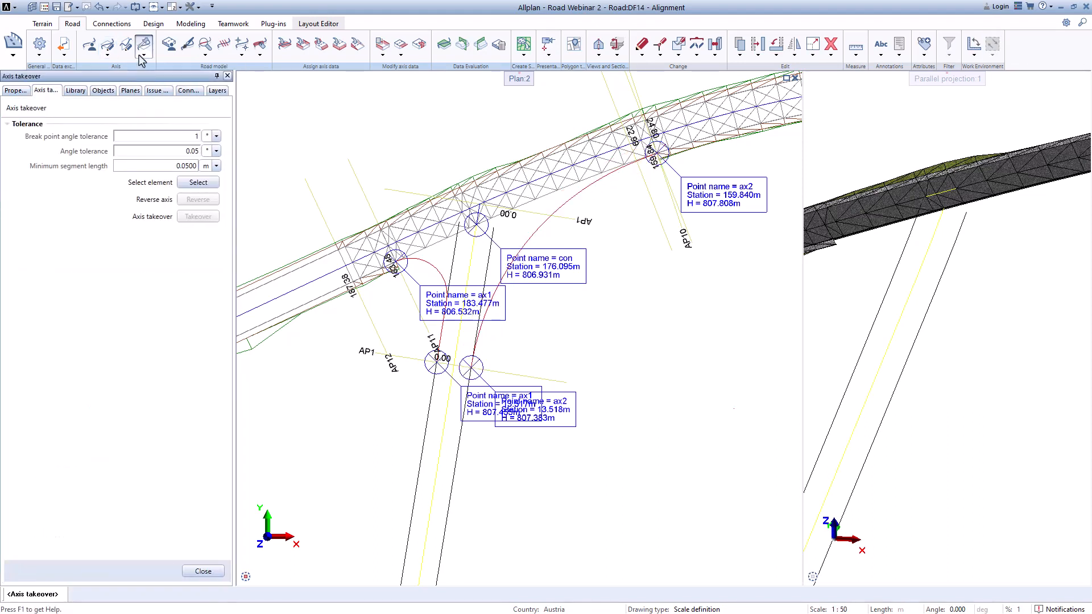
click(145, 56)
click(165, 78)
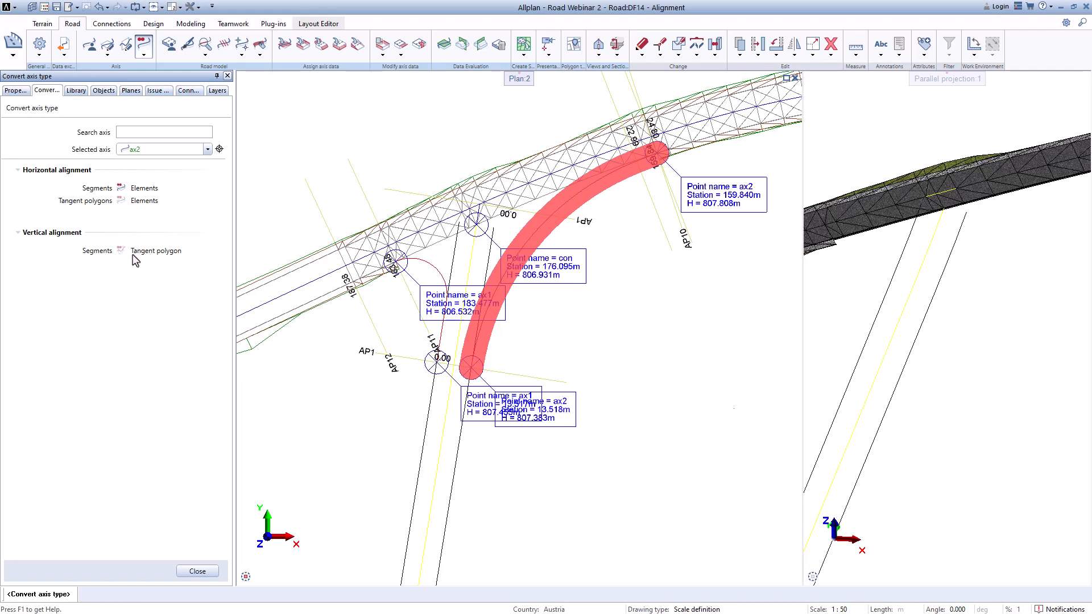
click(198, 571)
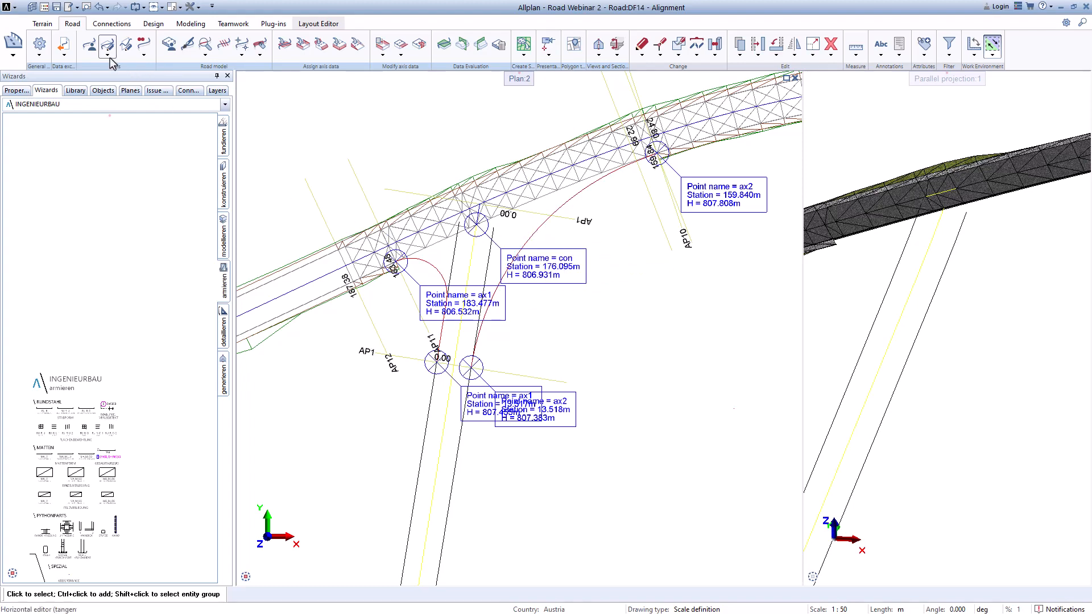
Step: Assign road templates to ax2 with XS_2 cross sections, Roadside templates_01 and Road Sub-base templates_01, then confirm
click(91, 47)
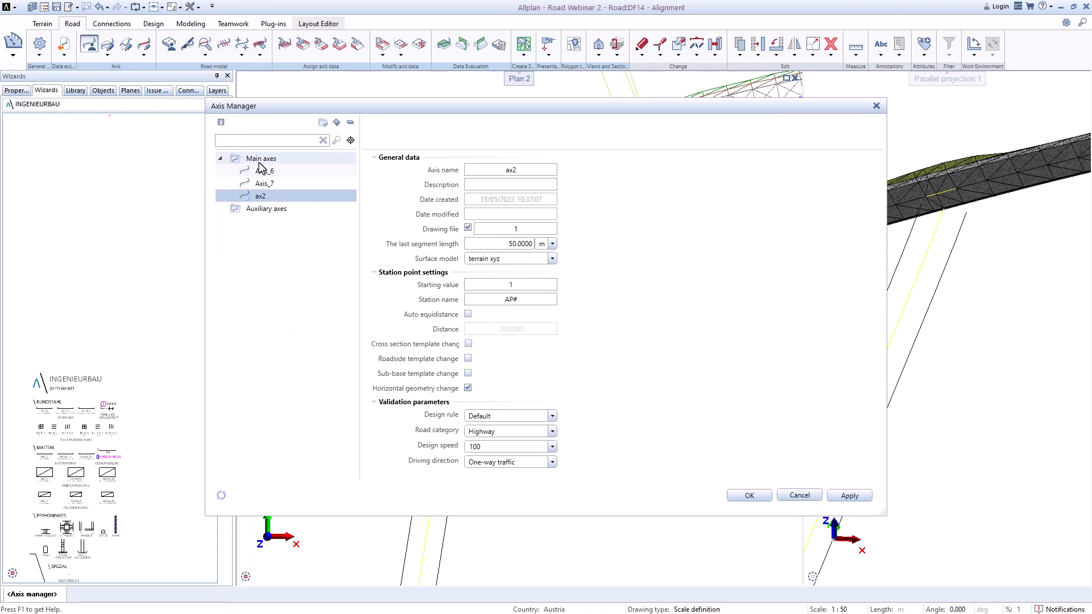
right_click(261, 198)
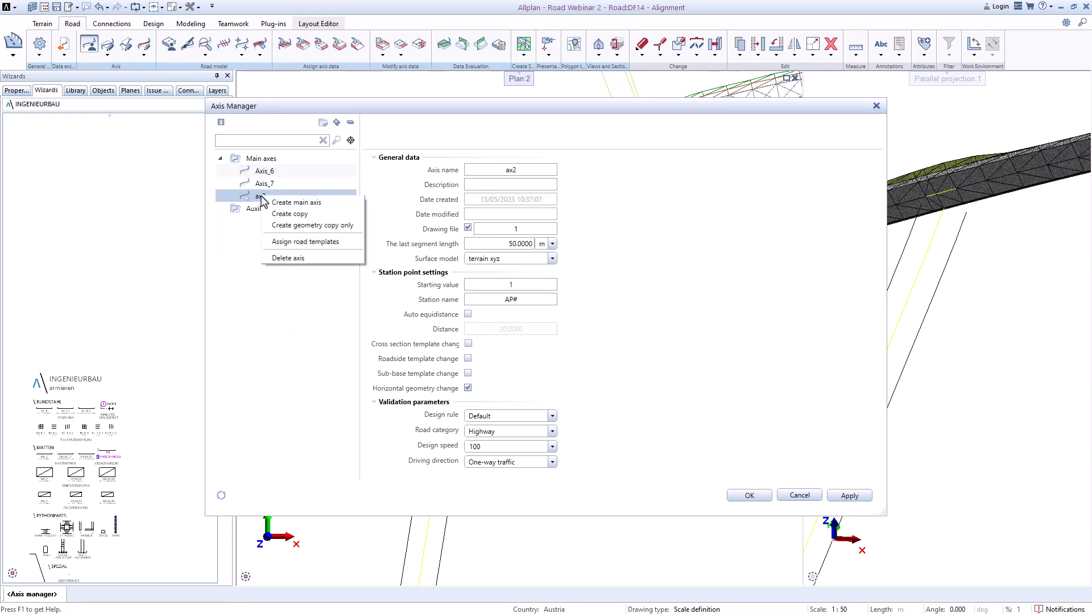
click(293, 243)
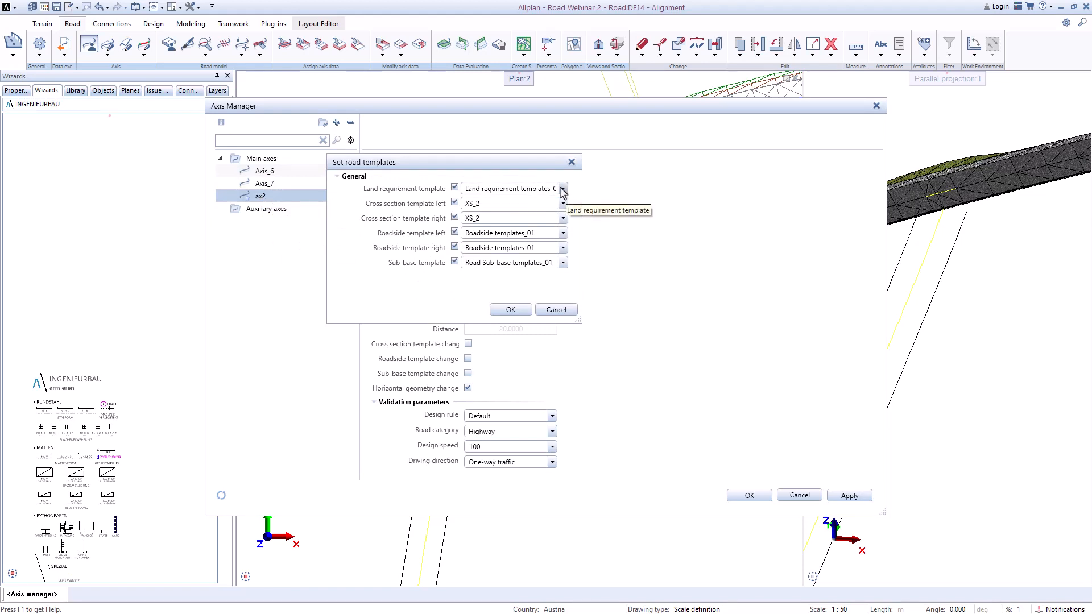
click(520, 310)
click(506, 271)
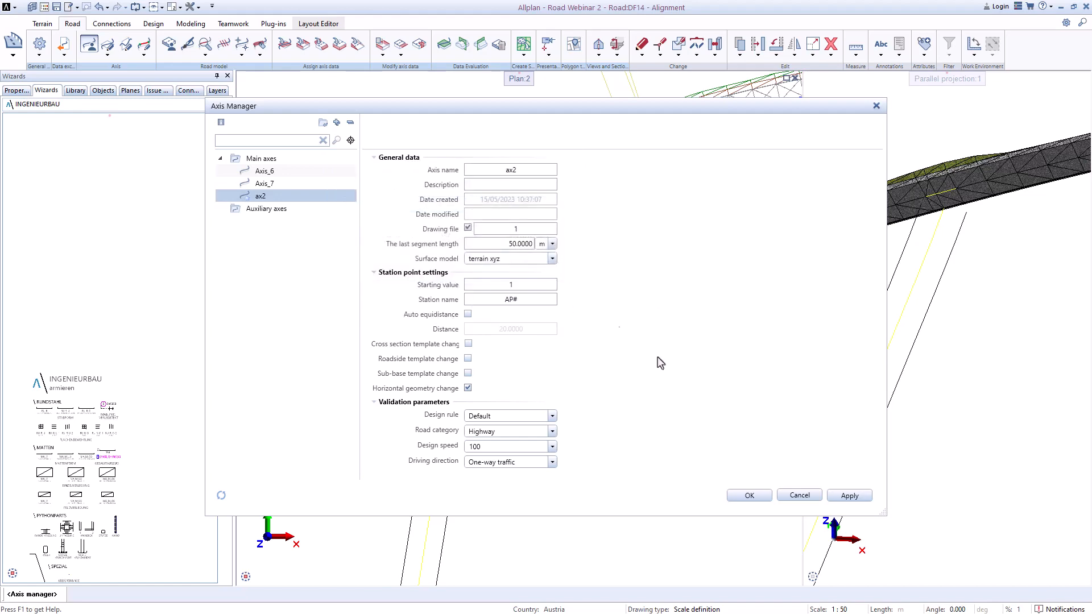
click(750, 496)
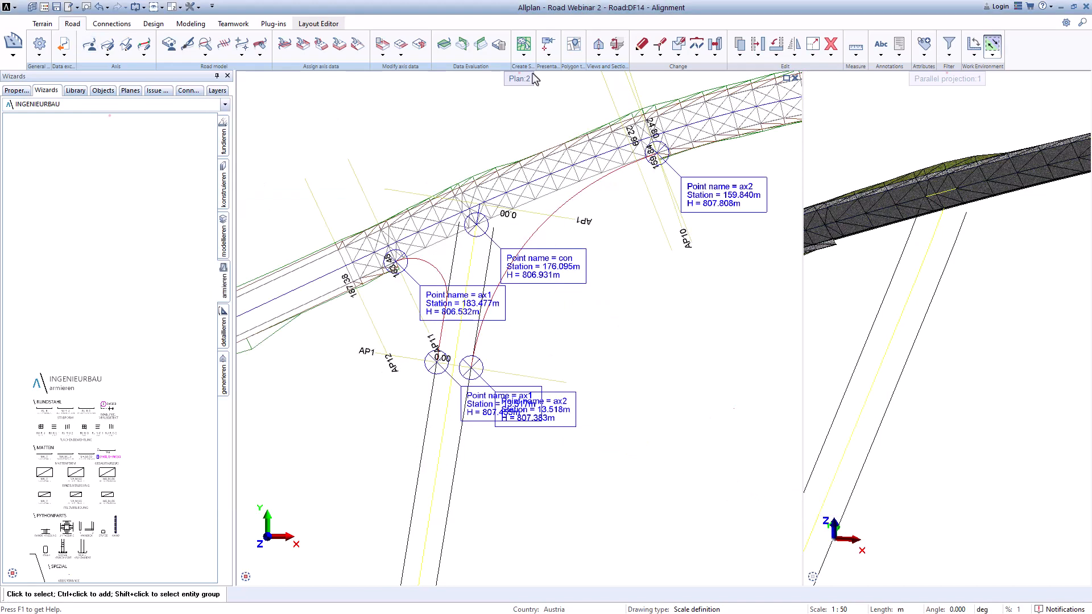
Step: Open the vertical alignment editor for ax2 and place its longitudinal profile grid in the plan
click(187, 45)
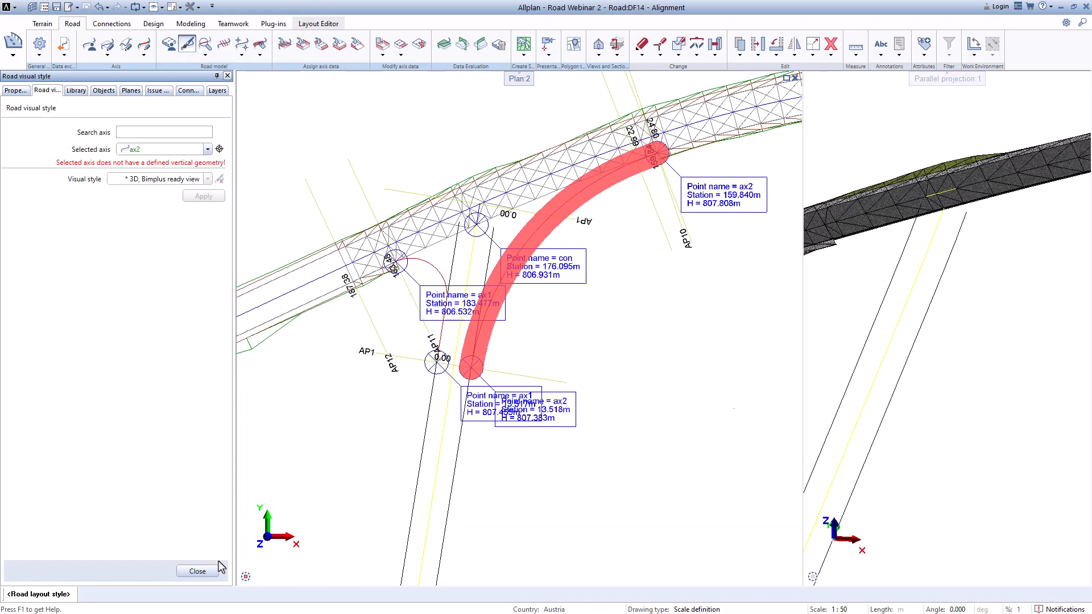
click(204, 573)
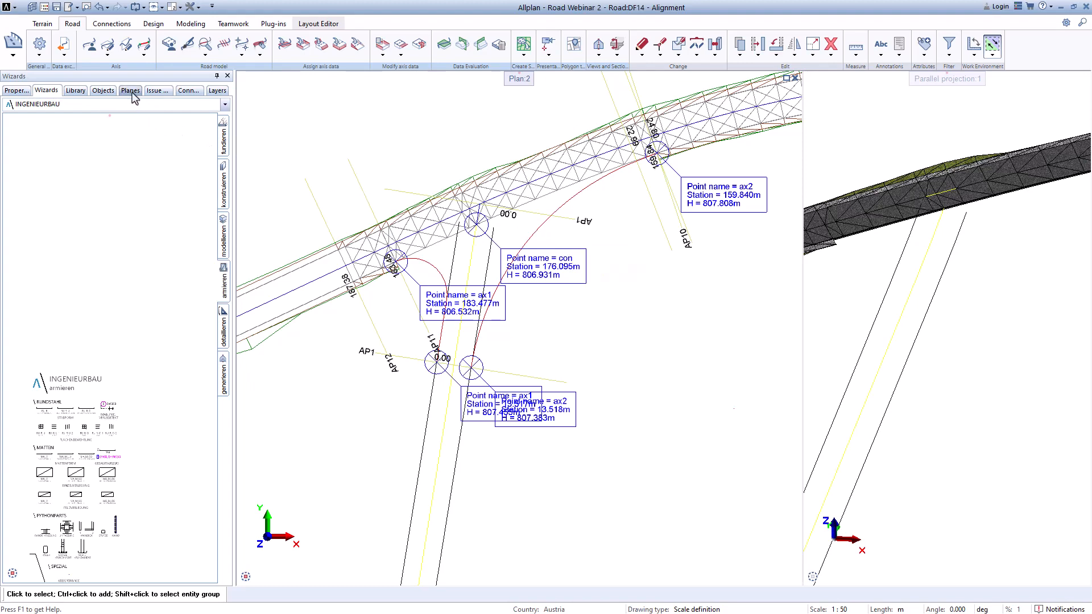
click(126, 46)
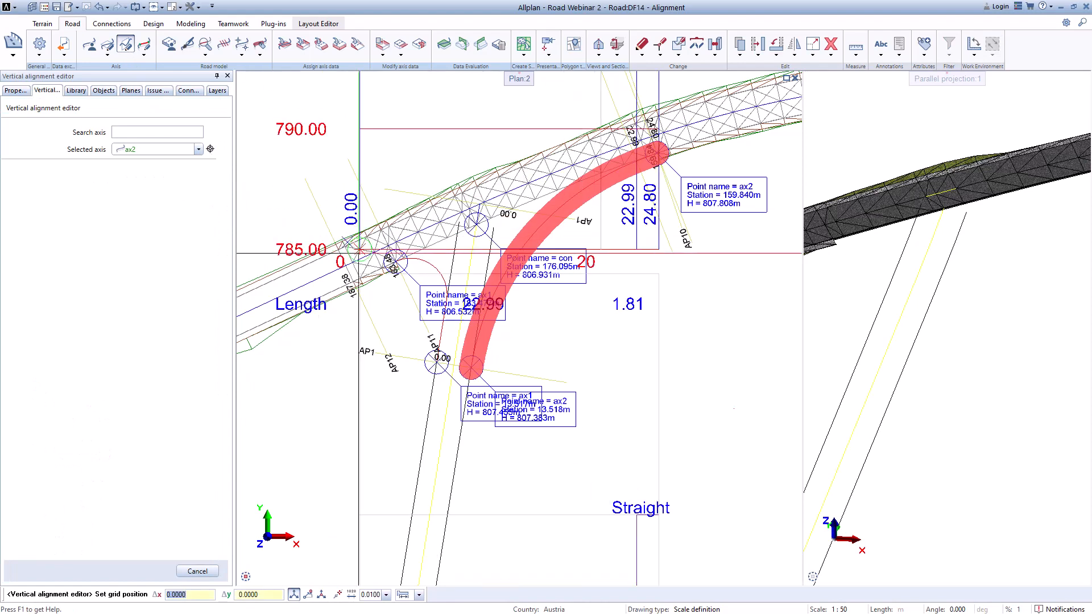
scroll(352, 251, down, 7)
scroll(433, 378, up, 1)
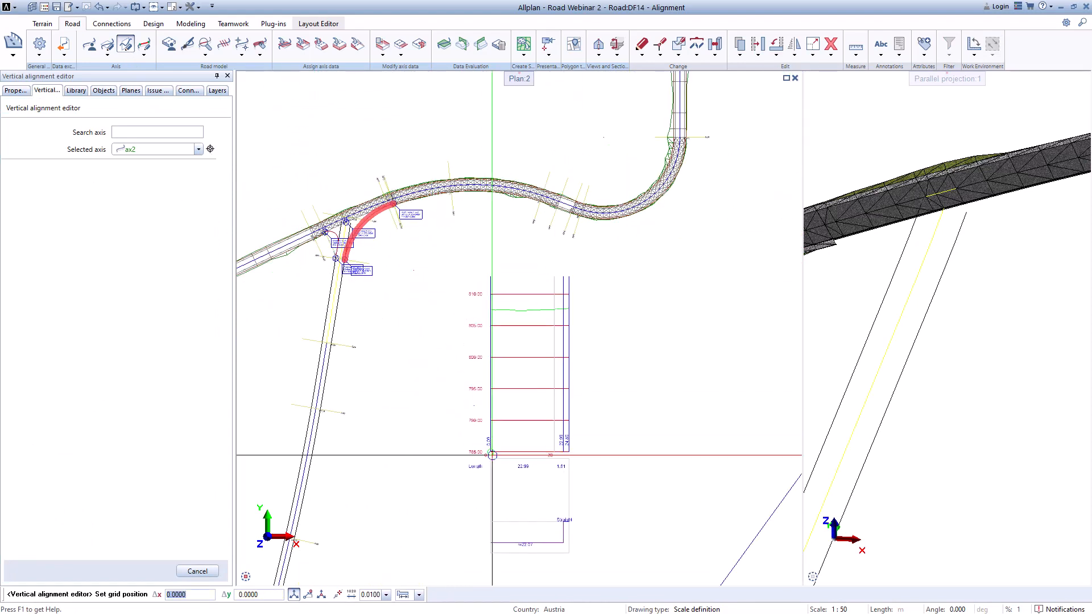
click(429, 415)
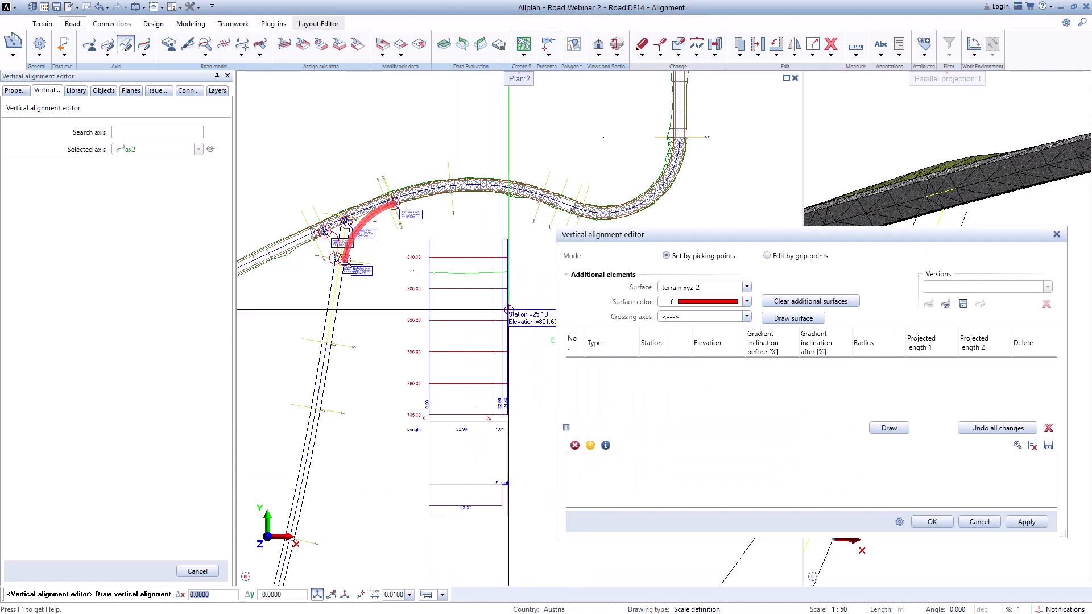
Step: Pick the first vertical alignment point for ax2 on the terrain line at station 0.00 in the profile
scroll(434, 266, up, 4)
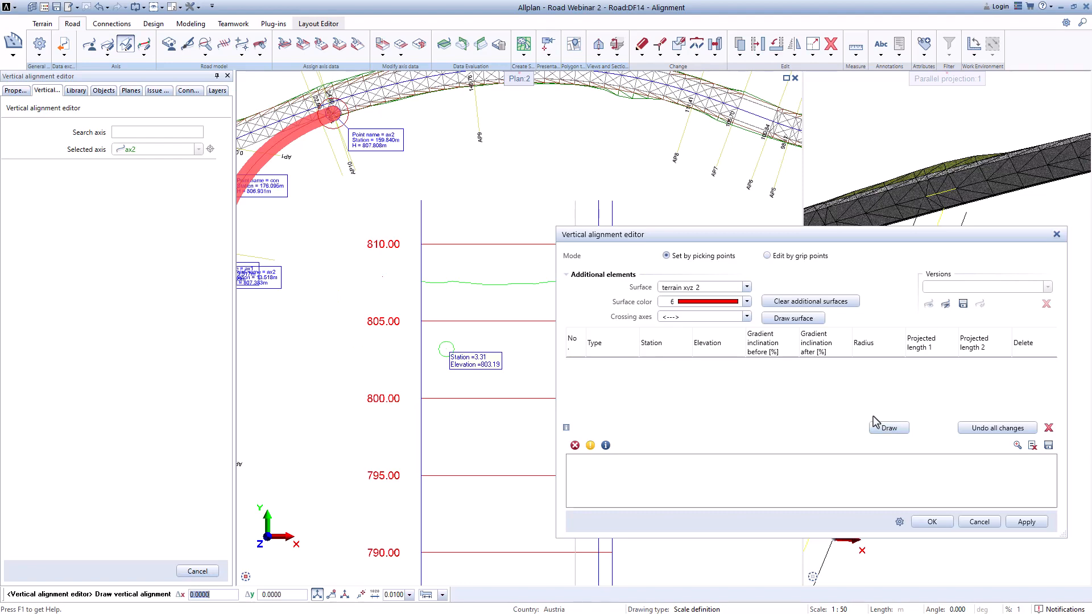
scroll(384, 245, down, 4)
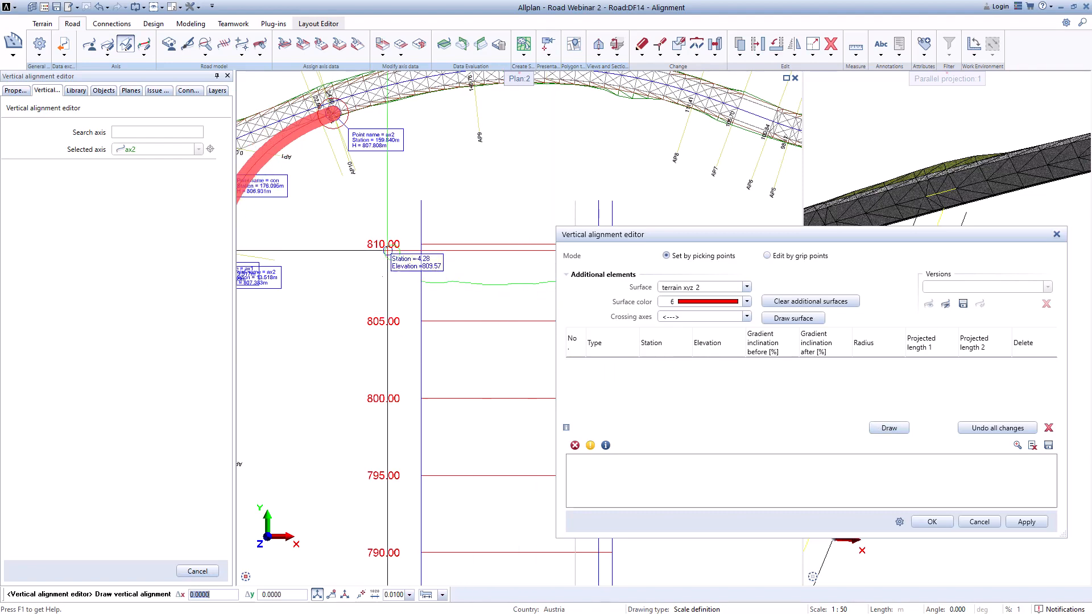
scroll(295, 249, up, 5)
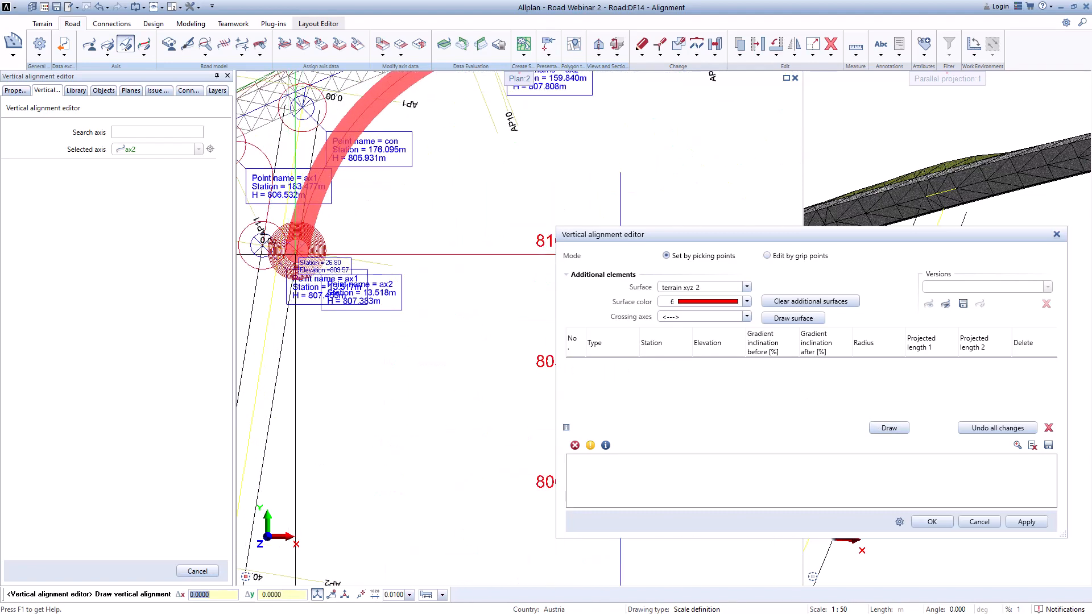
scroll(295, 248, down, 5)
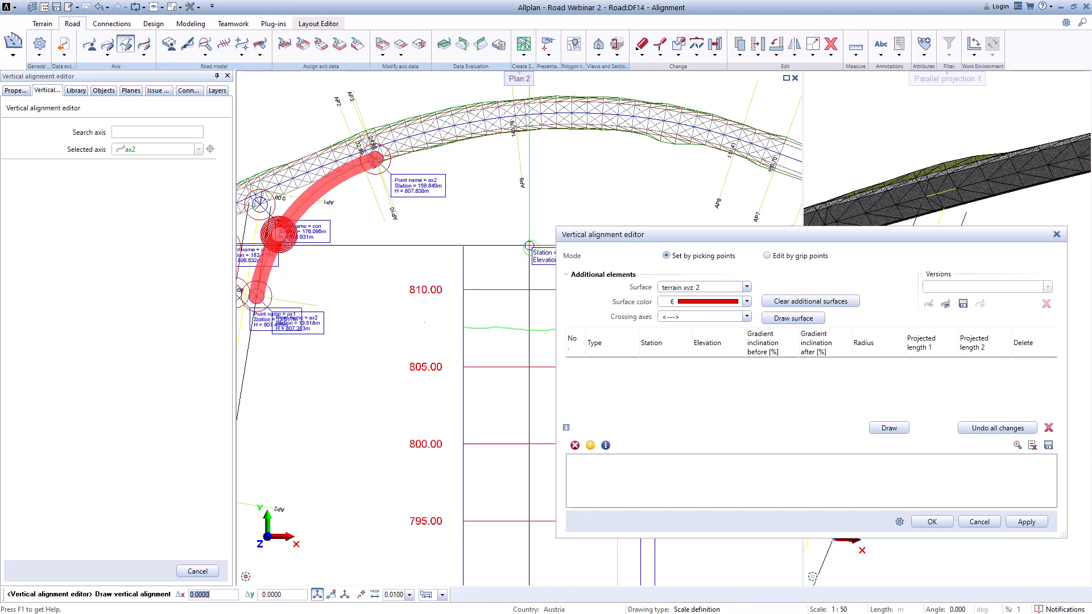
scroll(492, 303, down, 3)
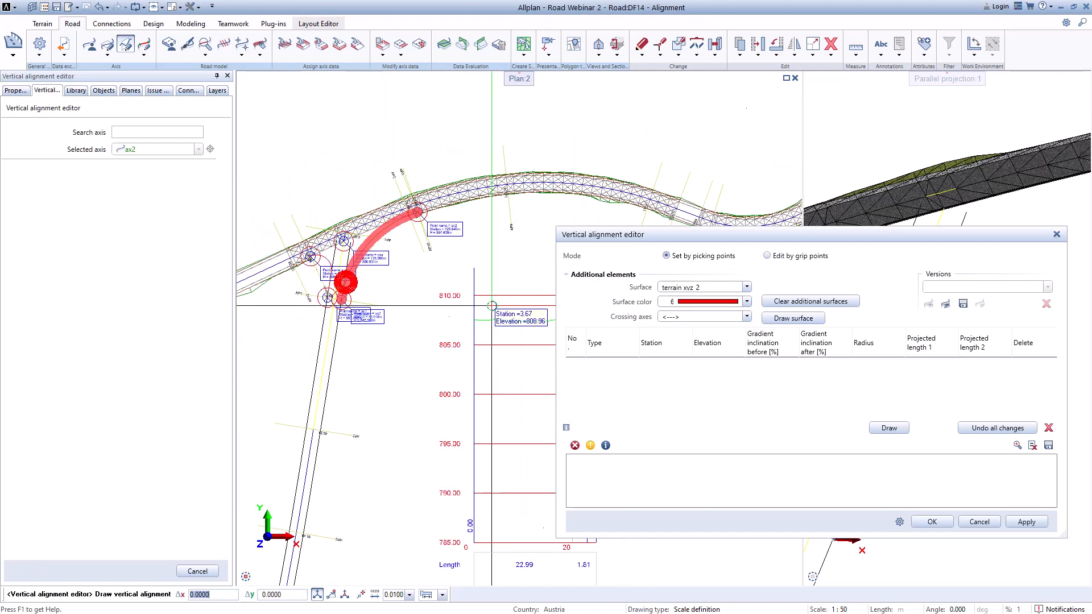
middle_drag(492, 303, 401, 283)
scroll(399, 263, up, 6)
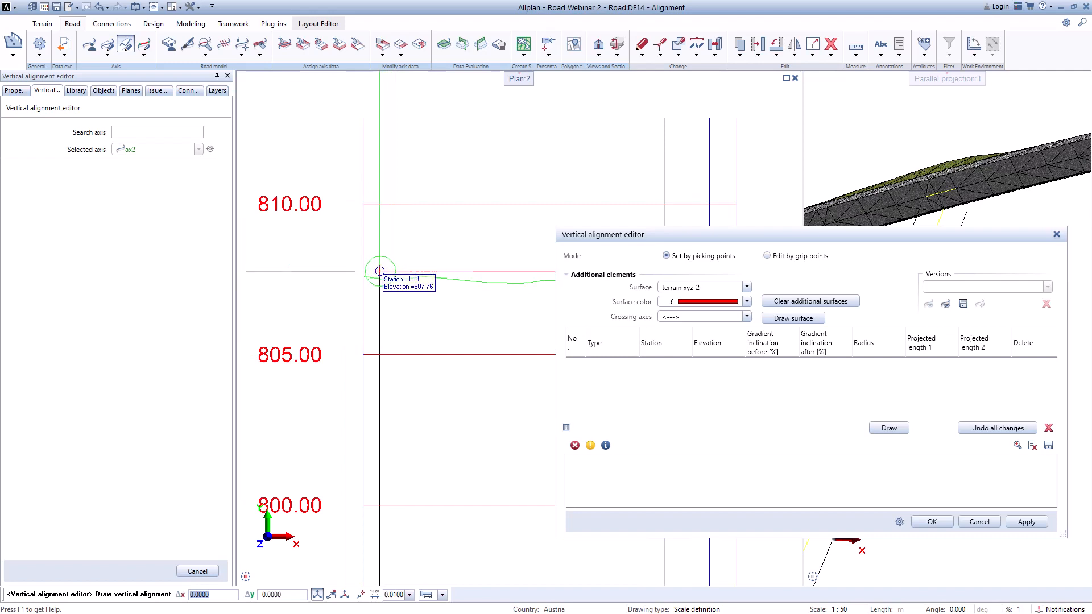
scroll(379, 264, up, 2)
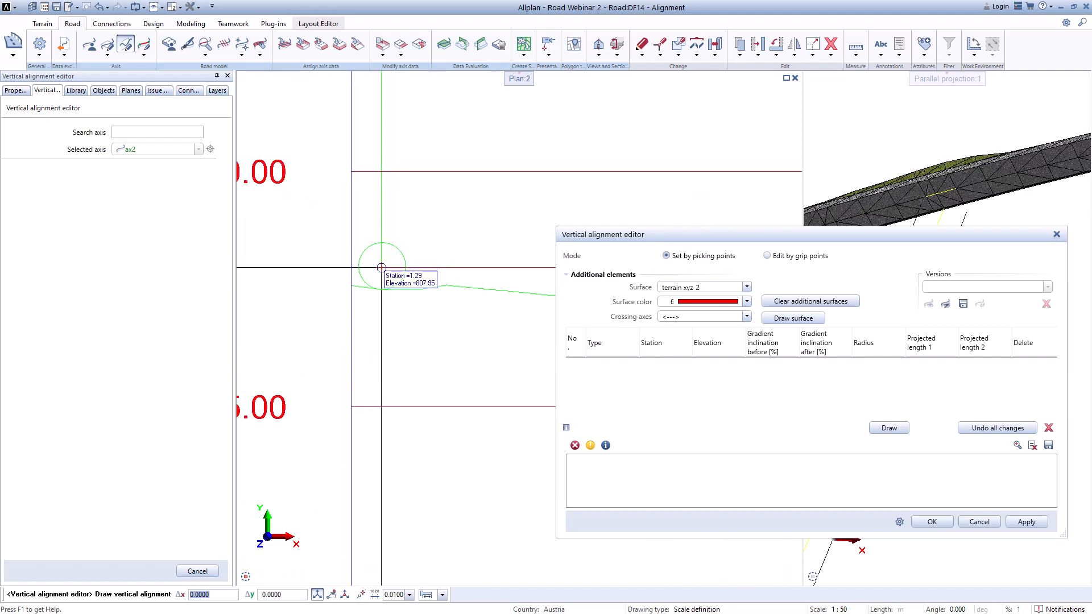
scroll(356, 282, up, 2)
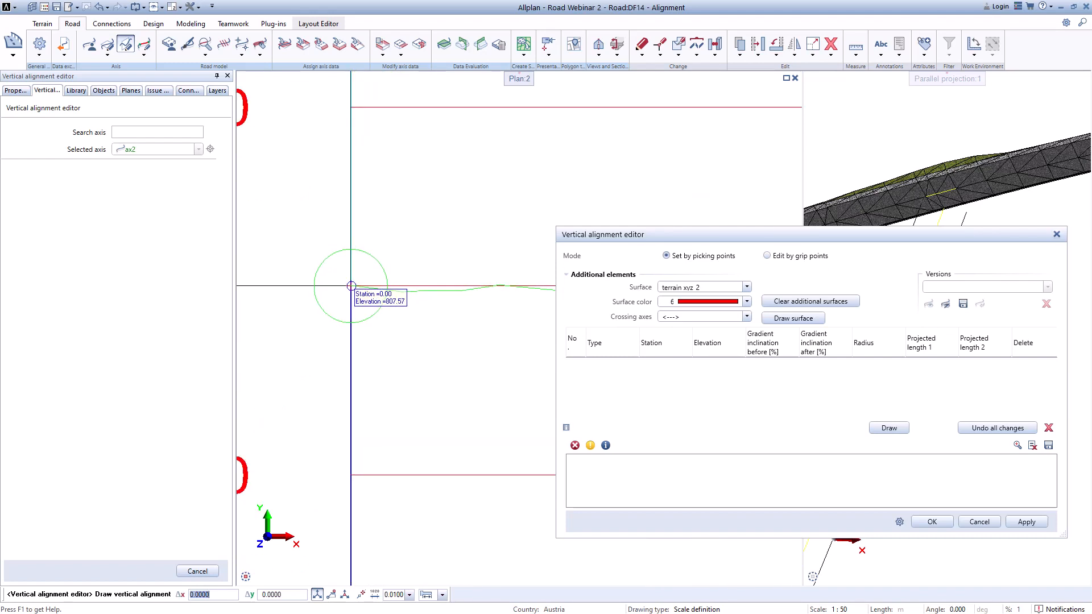
click(350, 286)
Step: Pick two more profile points for ax2 at about station 10.43 and station 24.80 on the terrain line
scroll(383, 310, down, 6)
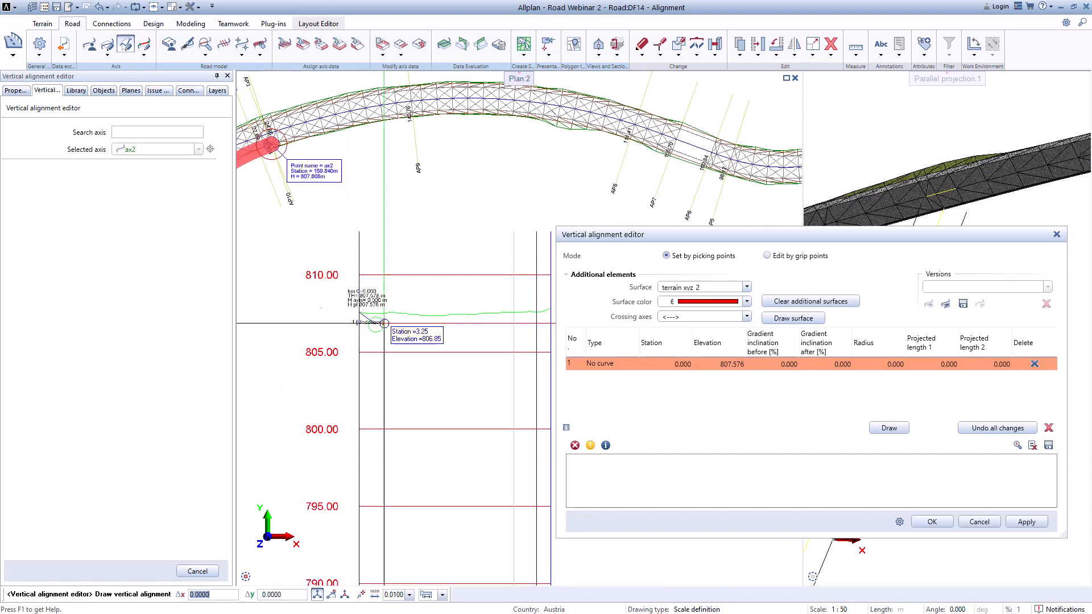
middle_drag(471, 315, 390, 291)
scroll(470, 297, down, 3)
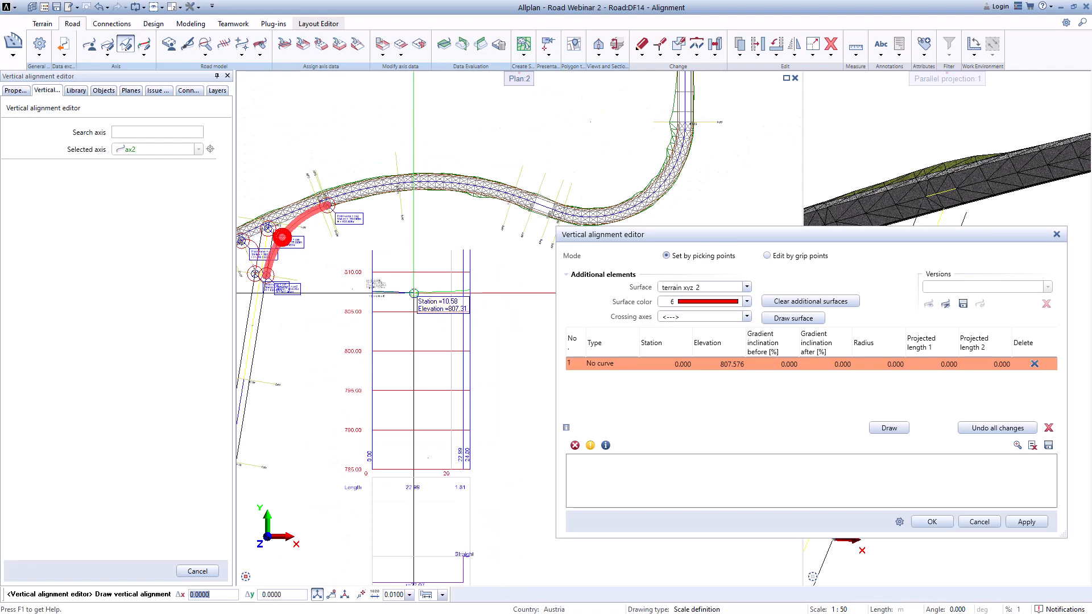
click(413, 294)
scroll(440, 293, up, 3)
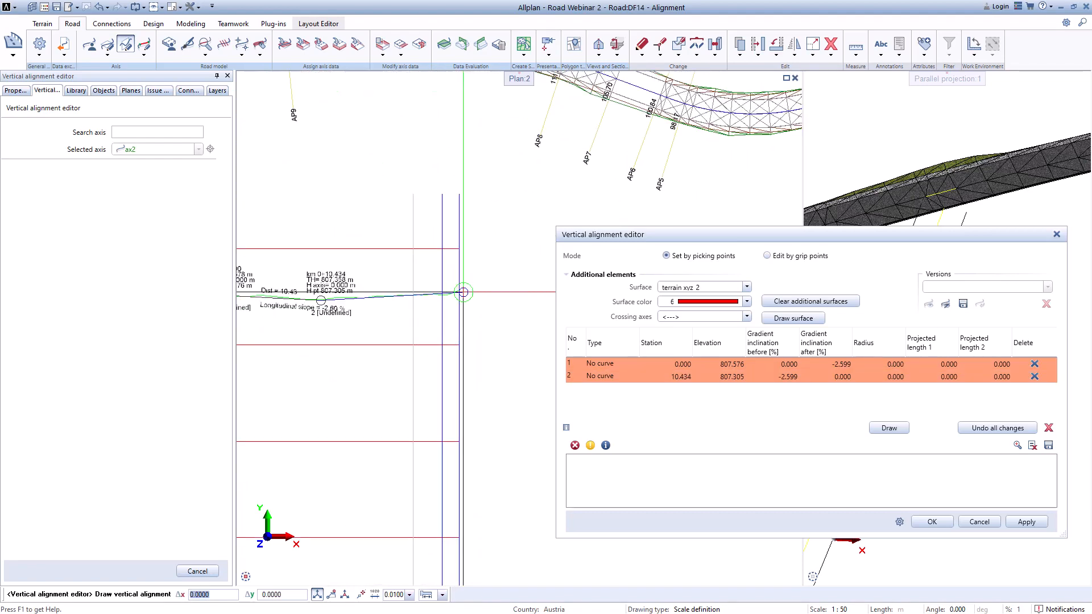
scroll(462, 292, up, 2)
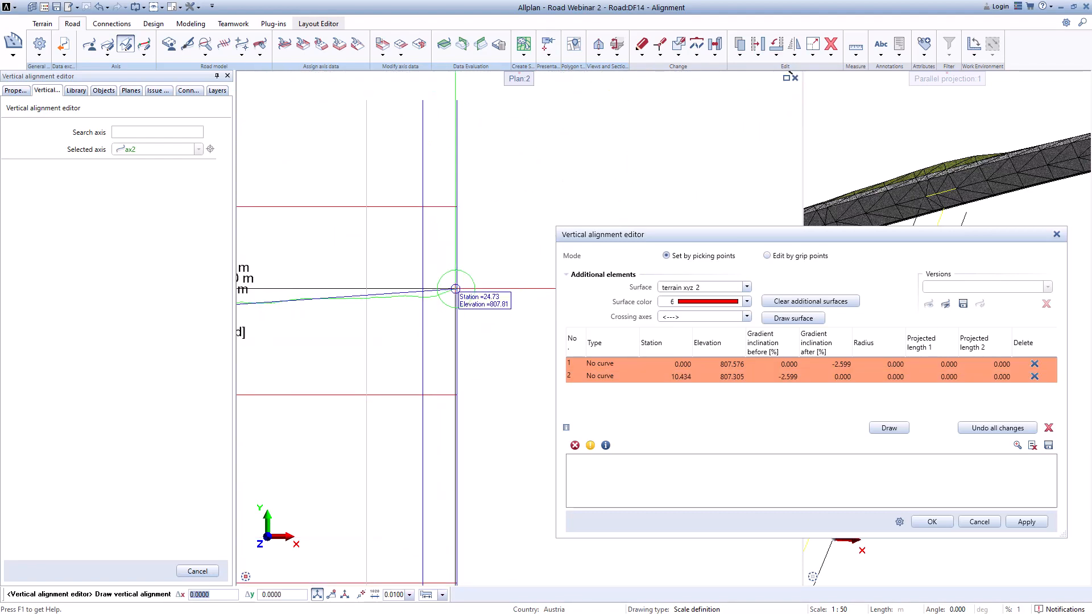
scroll(460, 289, down, 5)
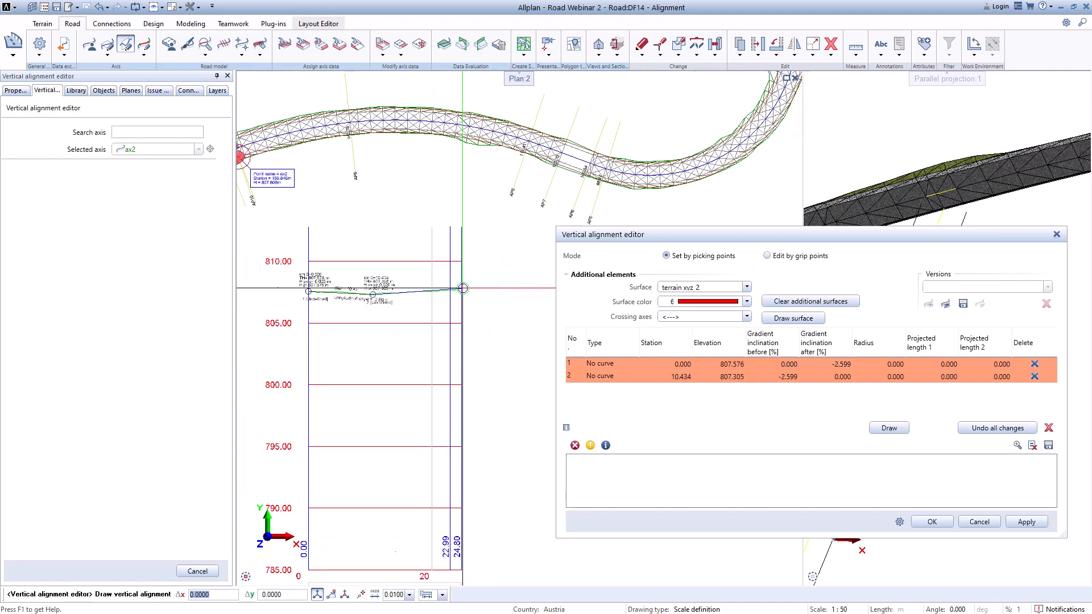
scroll(462, 288, down, 3)
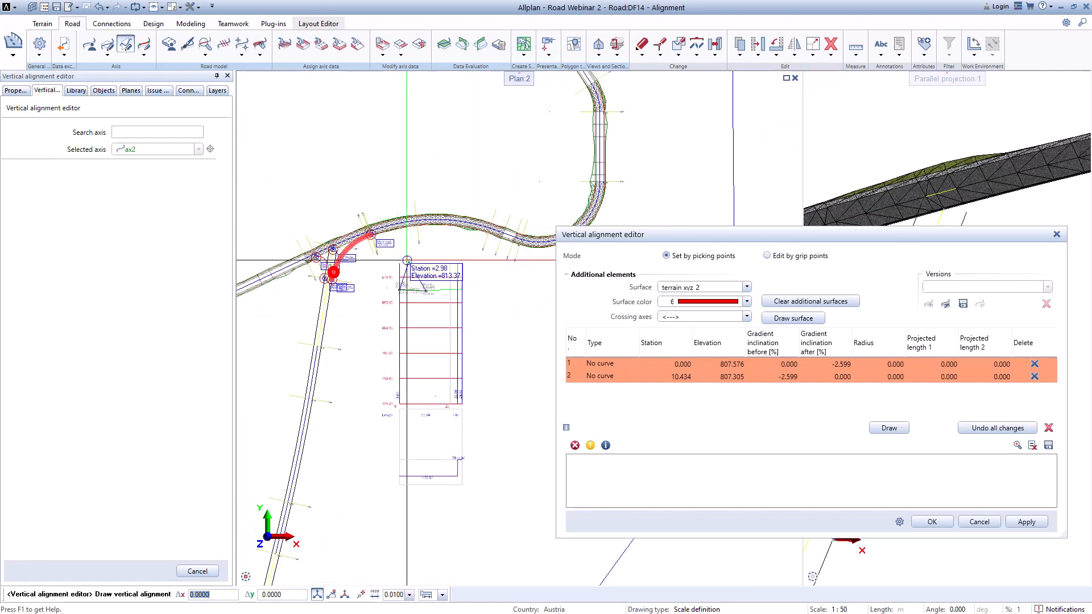
scroll(372, 233, up, 4)
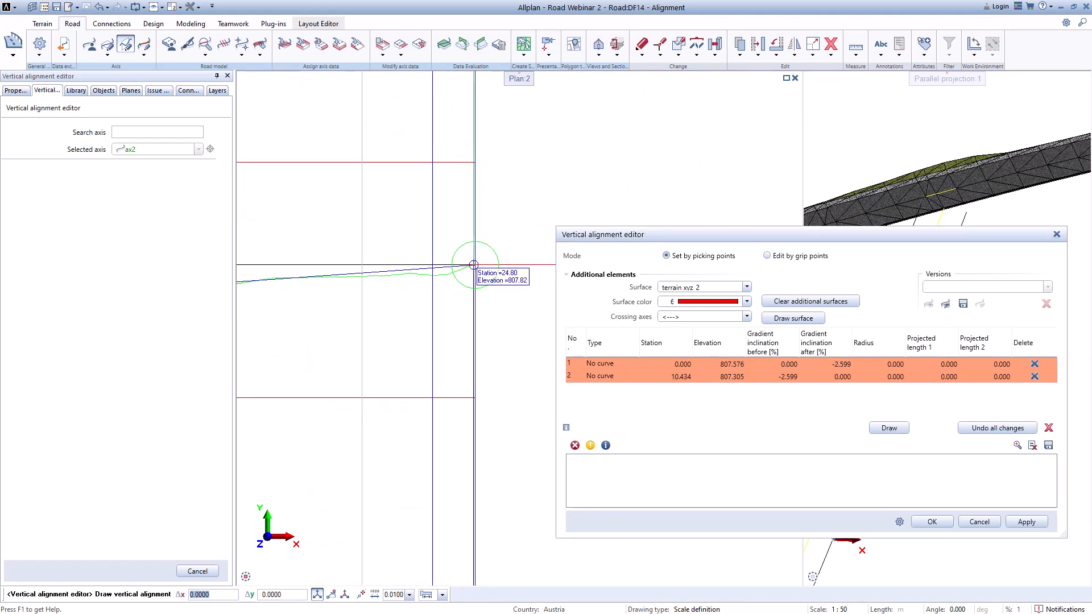
click(474, 265)
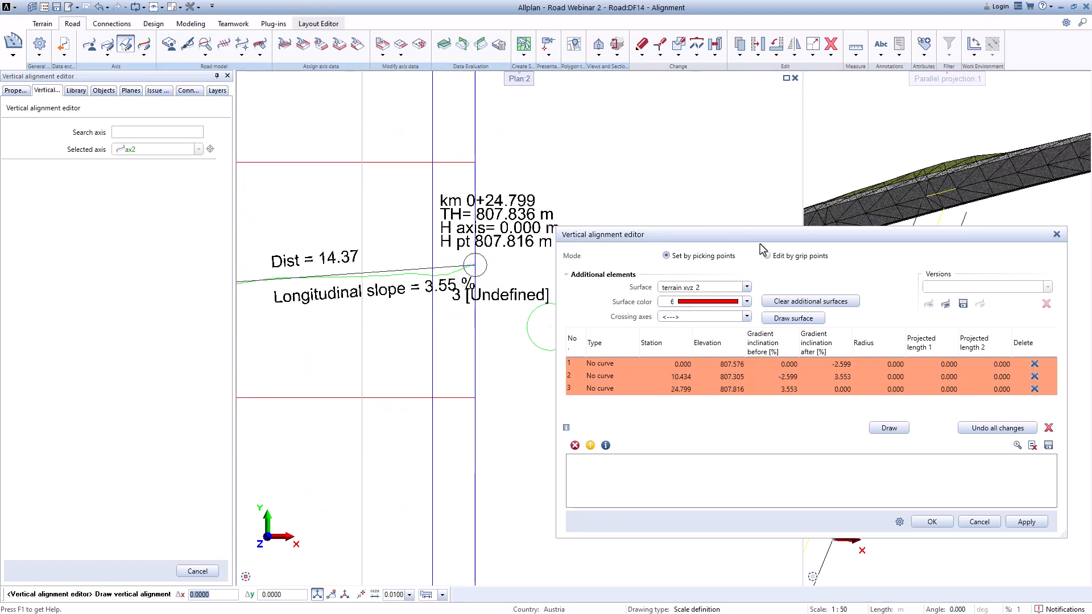
Step: Set the second vertical point's curve type to Arc with a radius of 50
drag(732, 235, 633, 223)
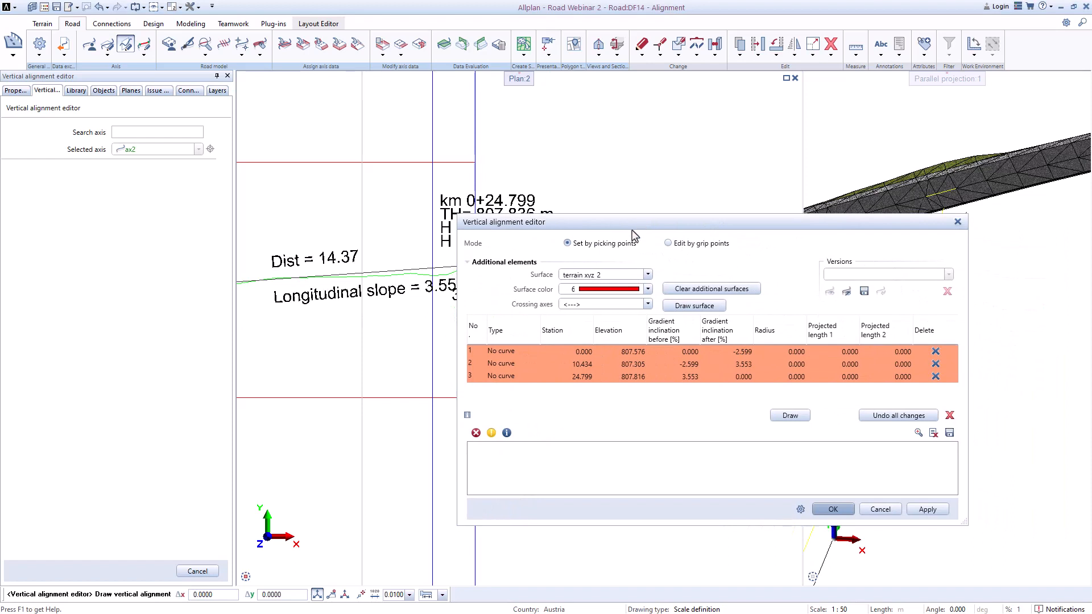
click(501, 364)
click(534, 365)
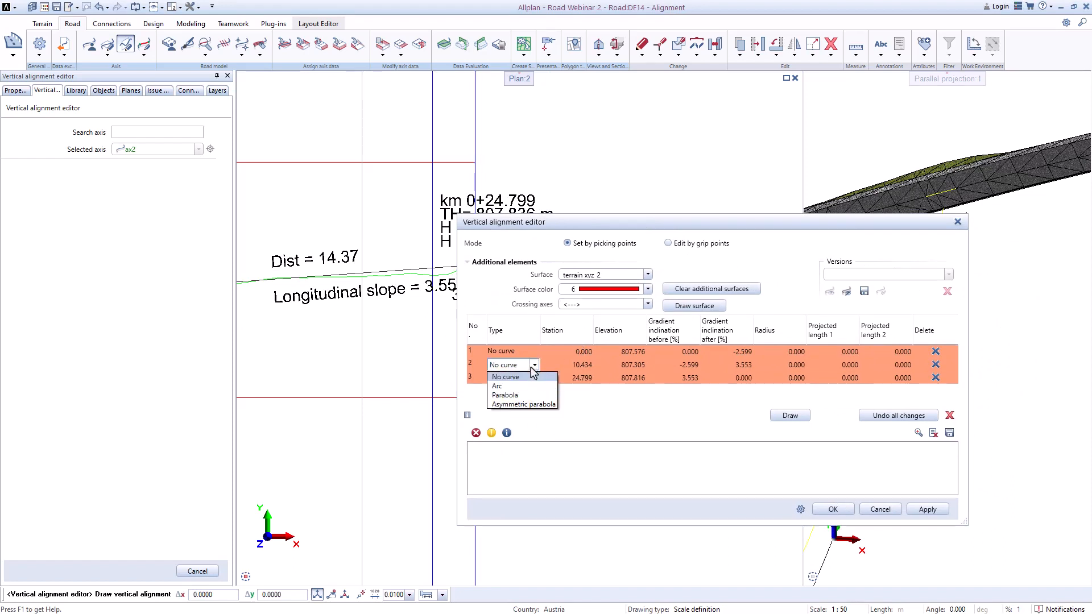
click(498, 386)
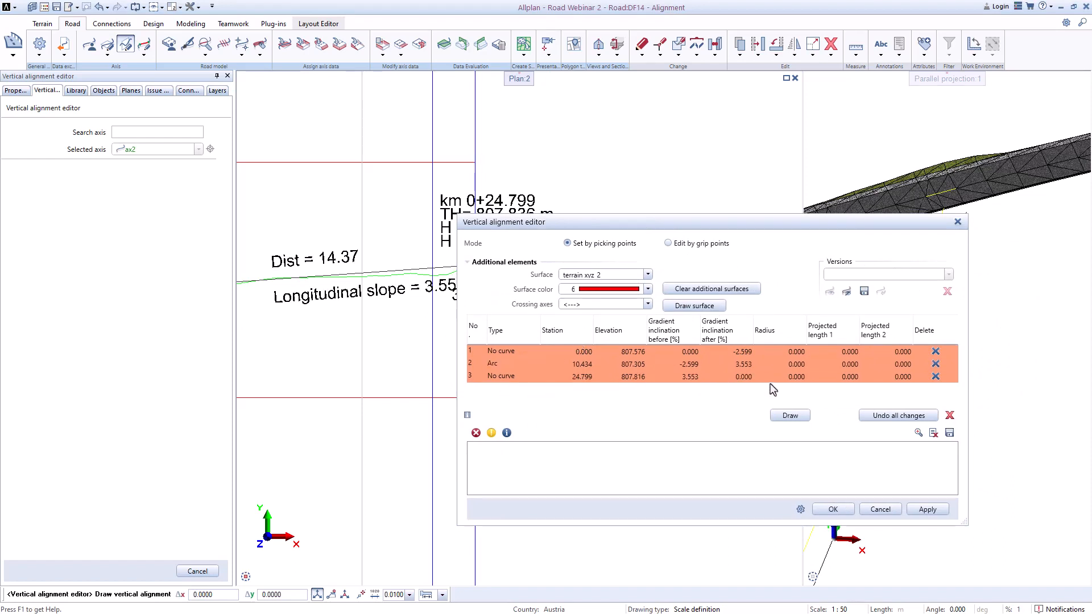
click(793, 368)
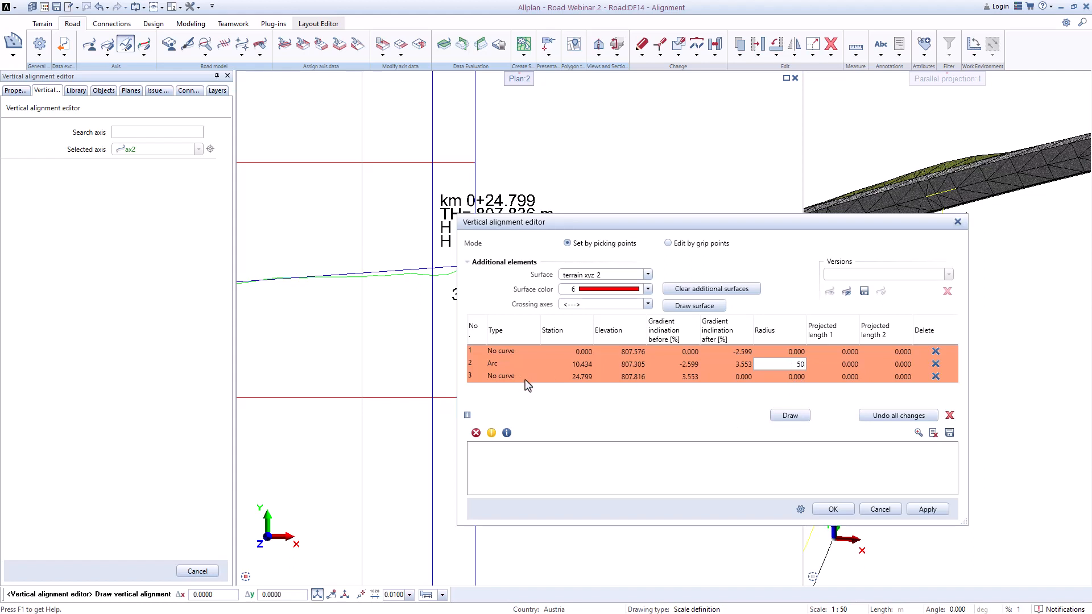
key(Return)
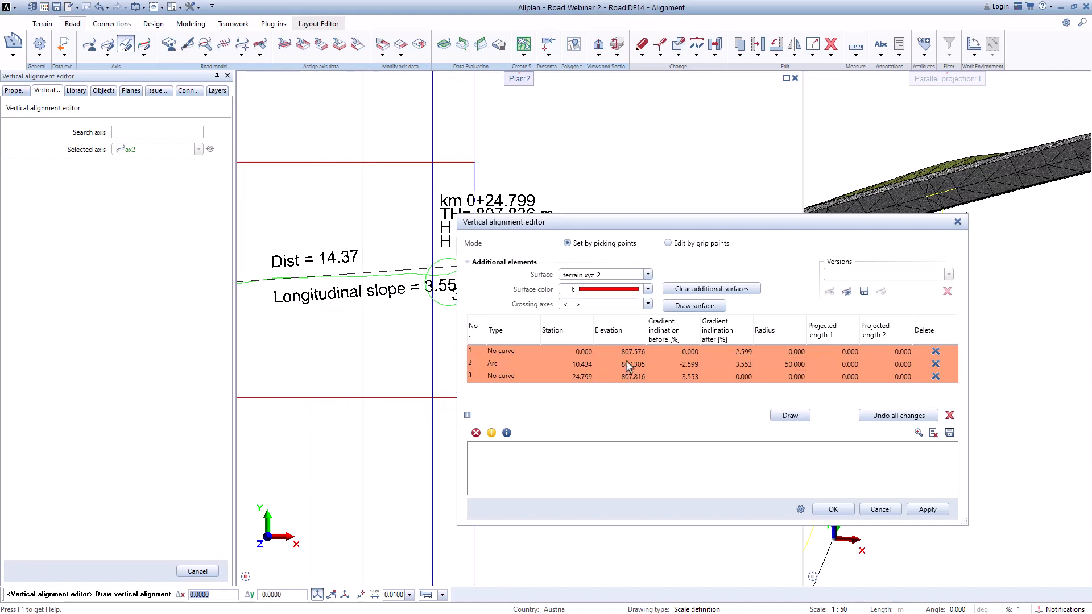
Step: Set the first vertical point's elevation to 807.383
scroll(433, 328, down, 10)
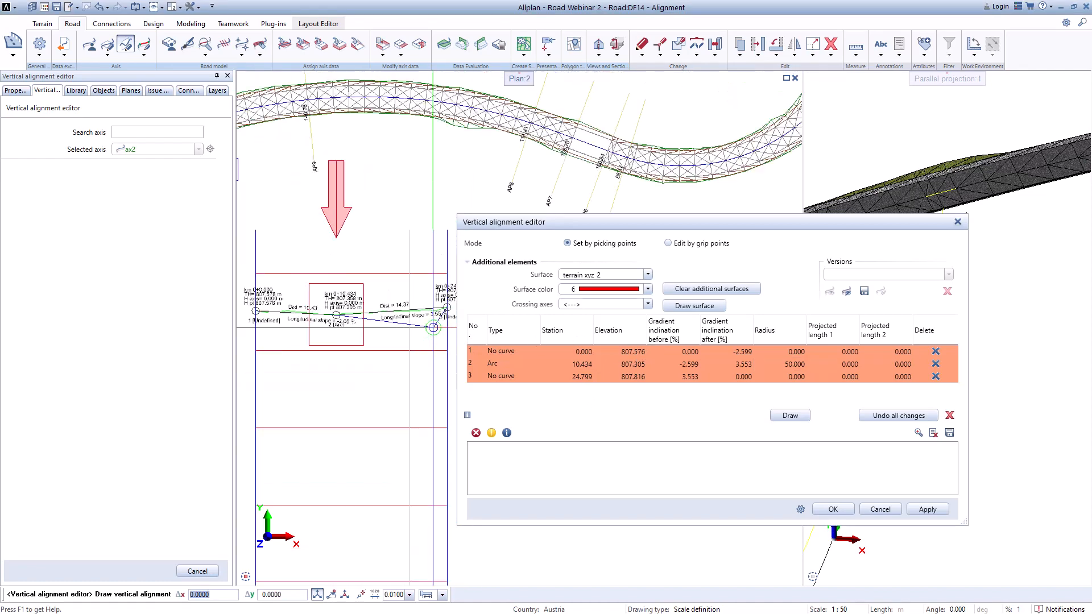
scroll(321, 279, up, 10)
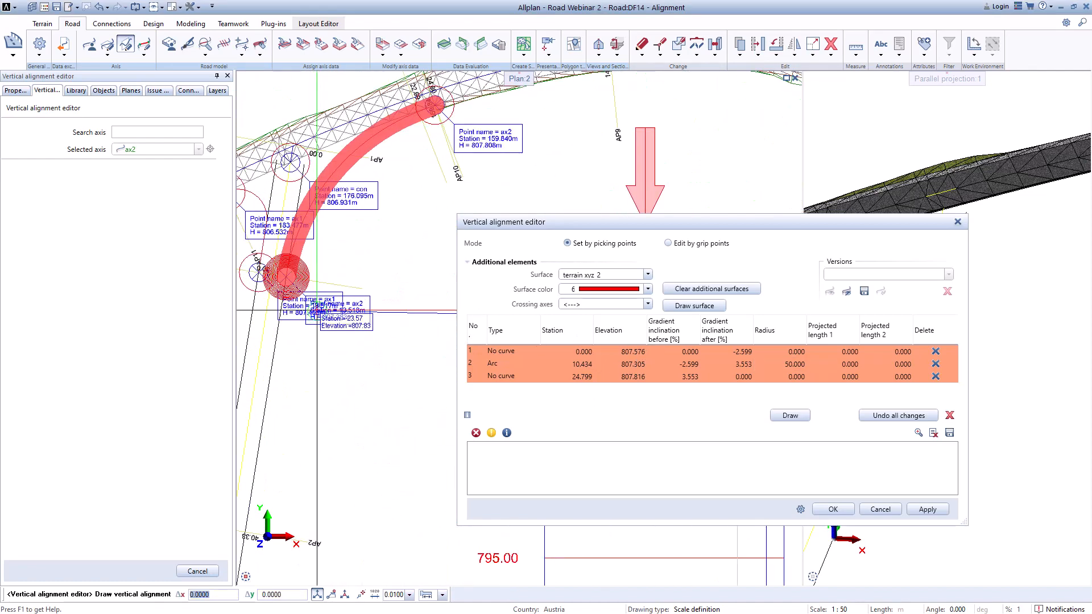
scroll(358, 323, down, 2)
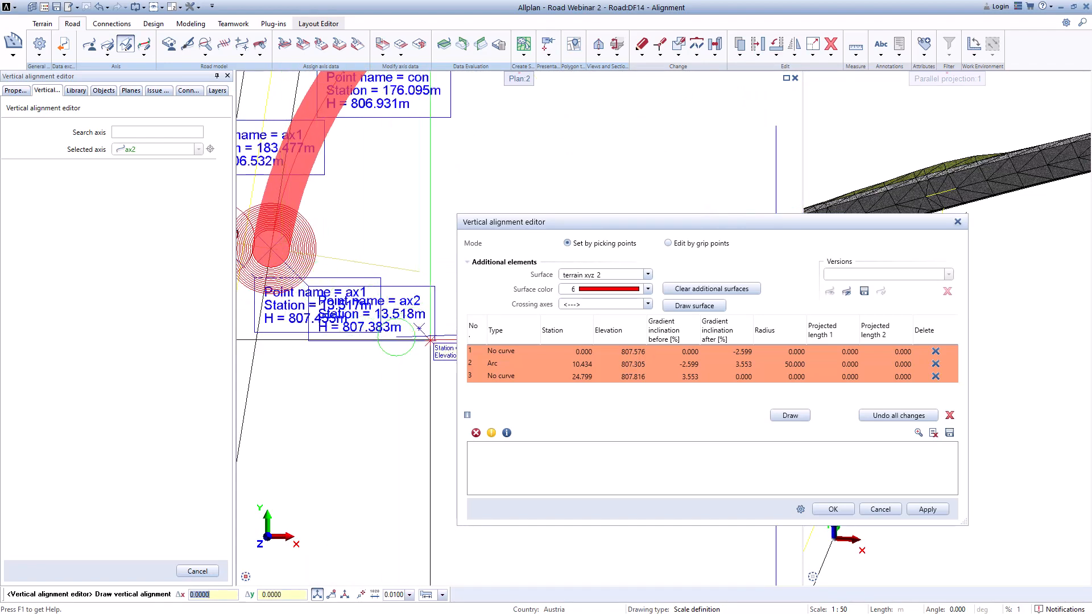
click(637, 354)
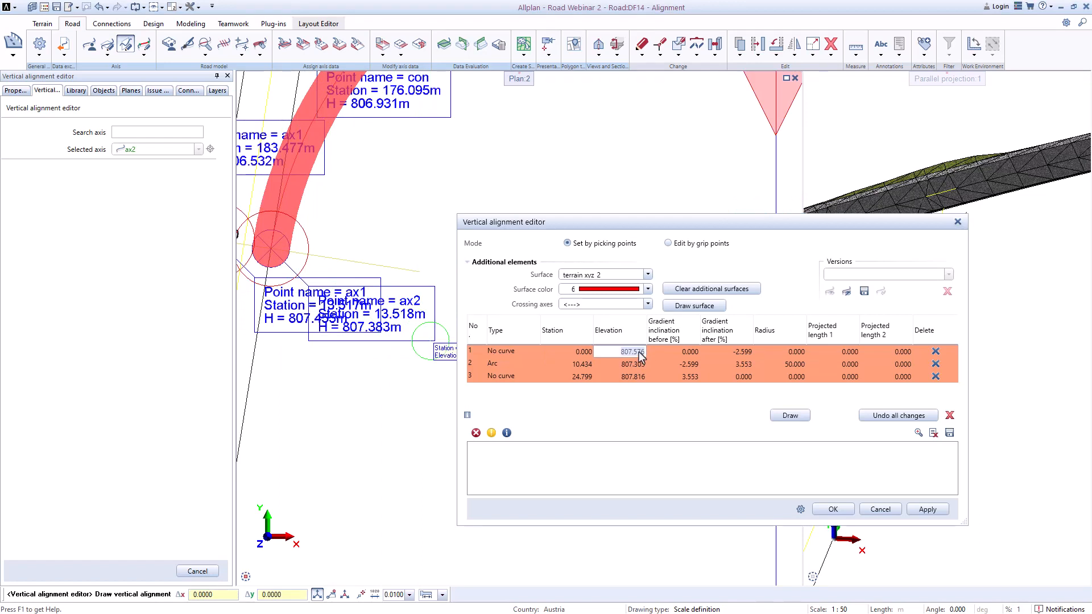
drag(635, 354, 653, 360)
key(Return)
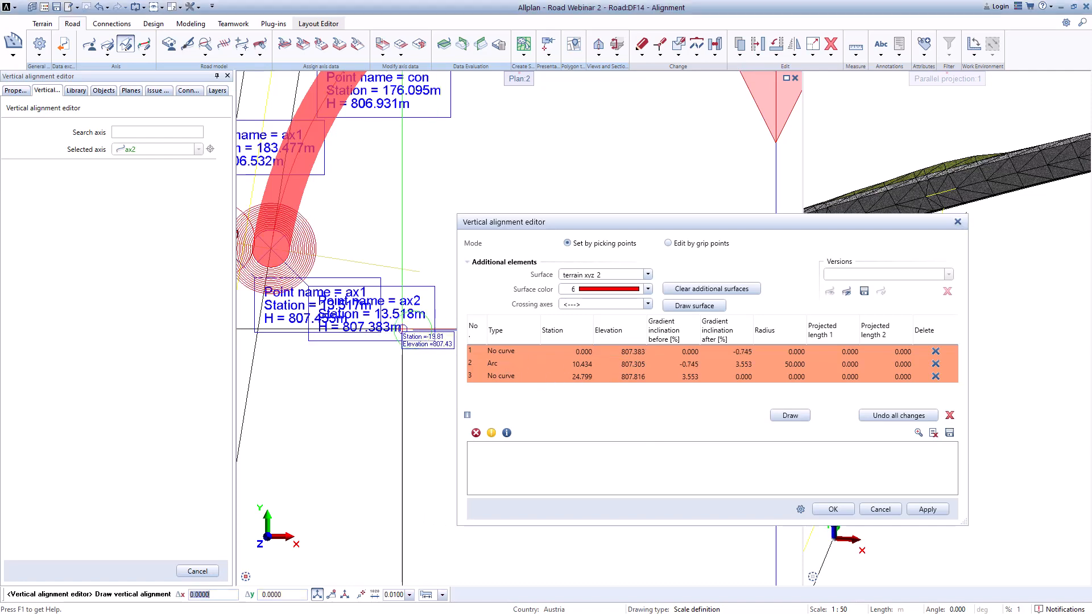
Step: Set the third vertical point's elevation to 807.808
scroll(414, 316, down, 6)
scroll(375, 297, up, 8)
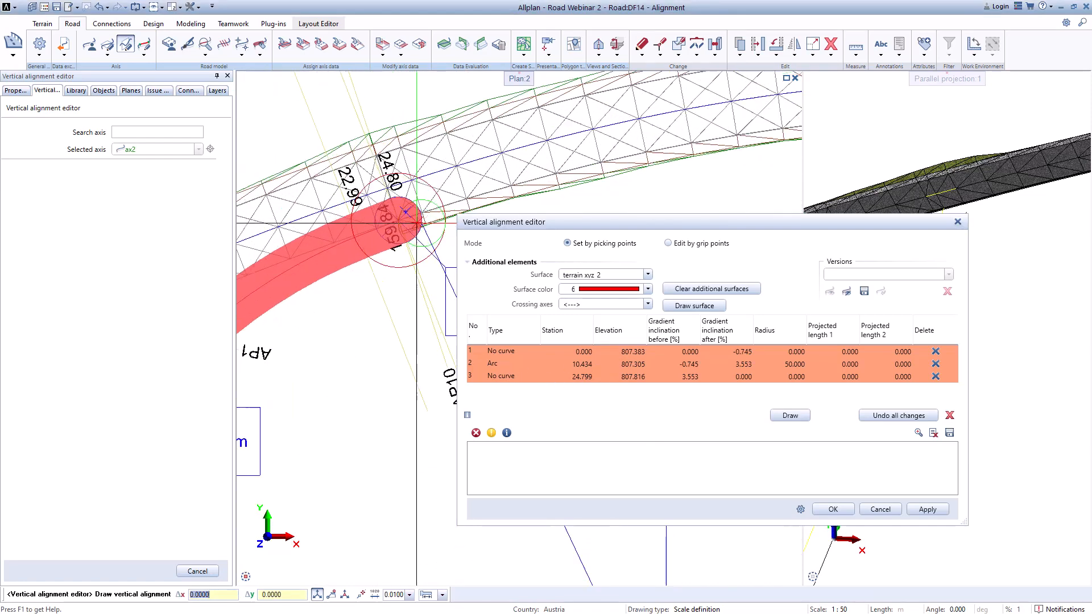
scroll(345, 235, down, 3)
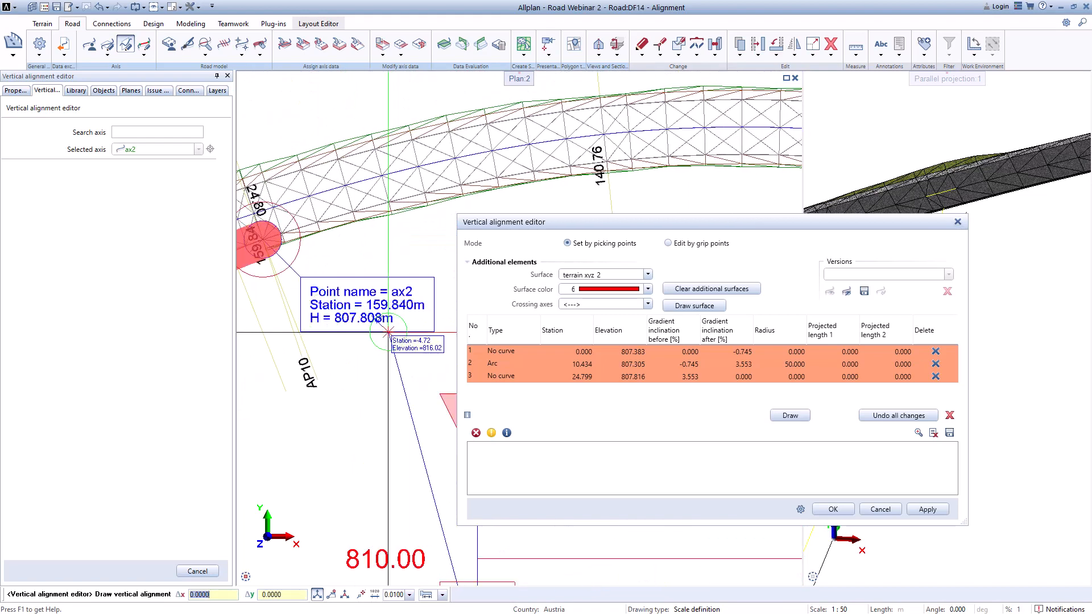
click(632, 377)
drag(637, 381, 653, 383)
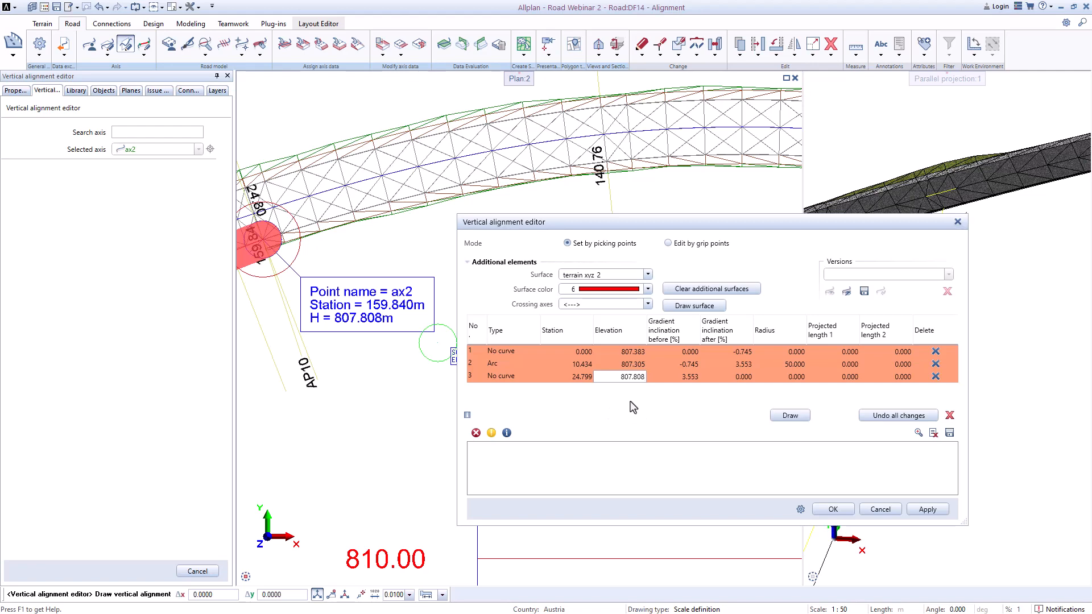
key(Return)
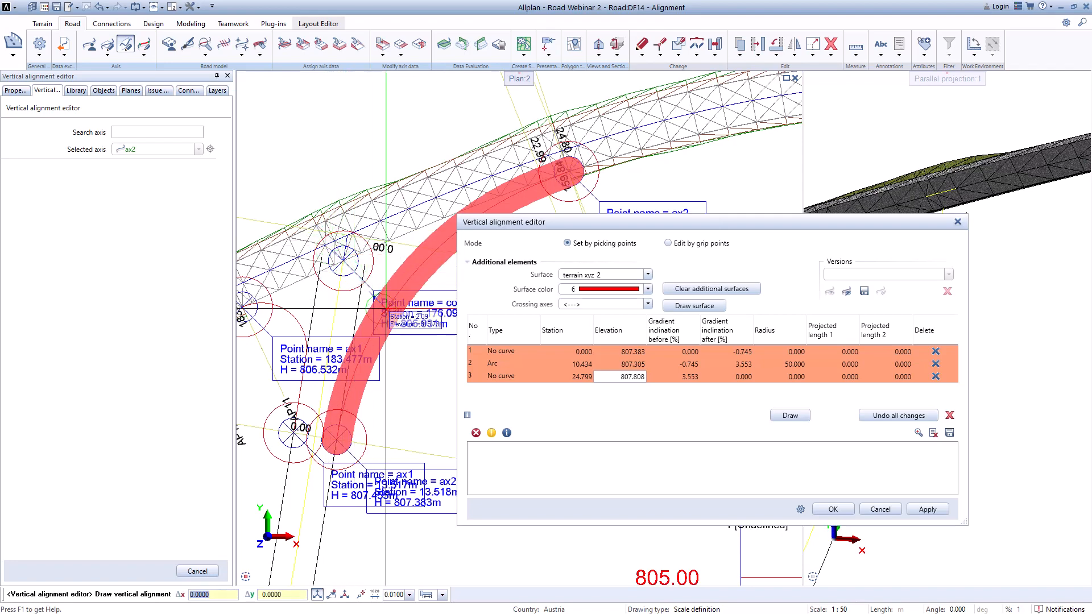
Step: Set the second vertical point's elevation to 806.821
middle_drag(430, 326, 403, 315)
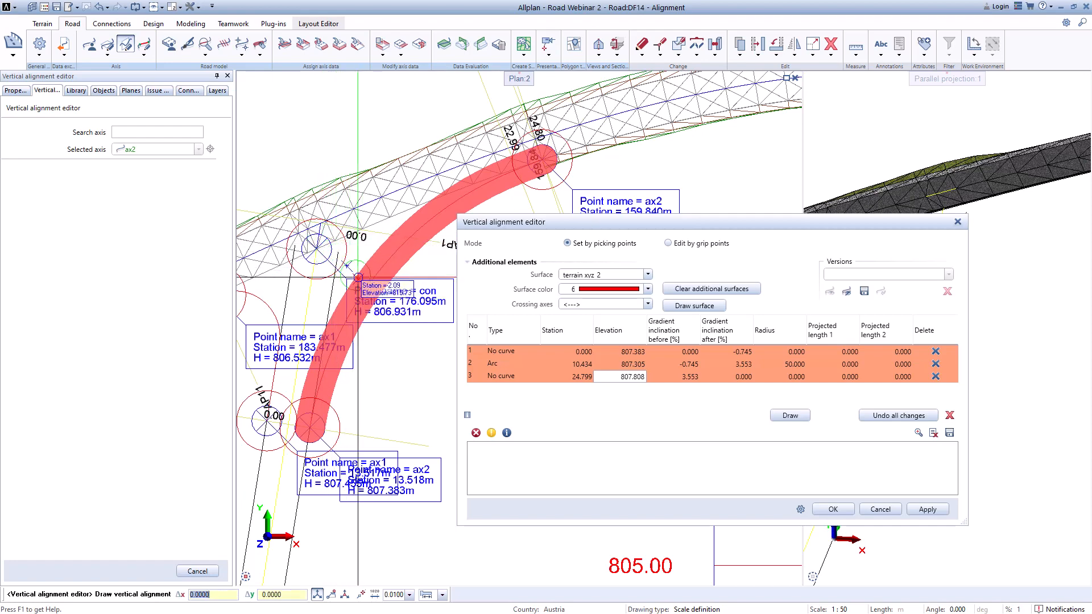
scroll(364, 284, down, 1)
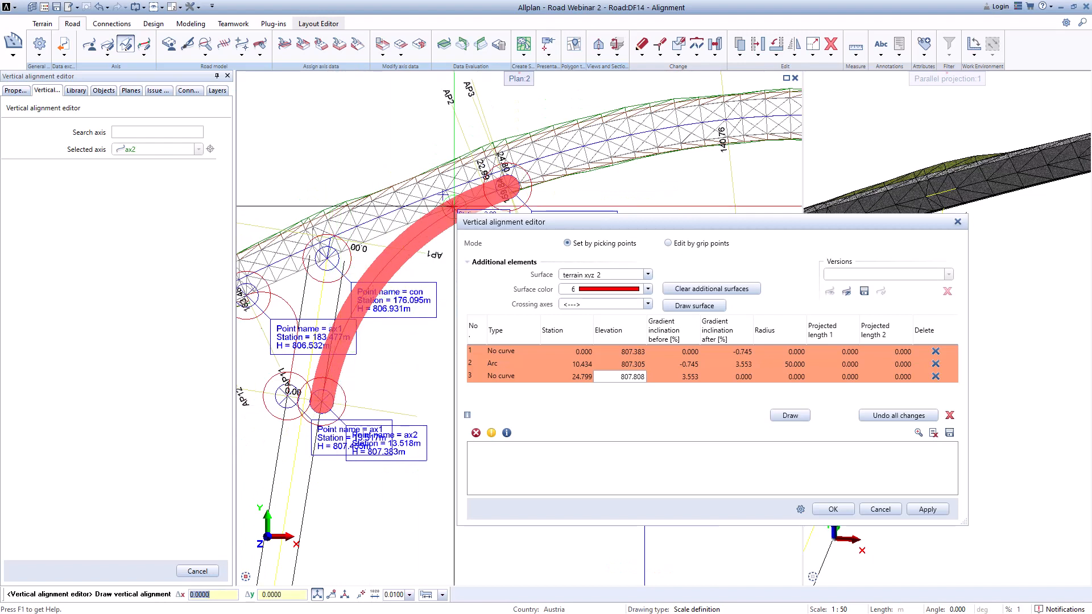
click(634, 366)
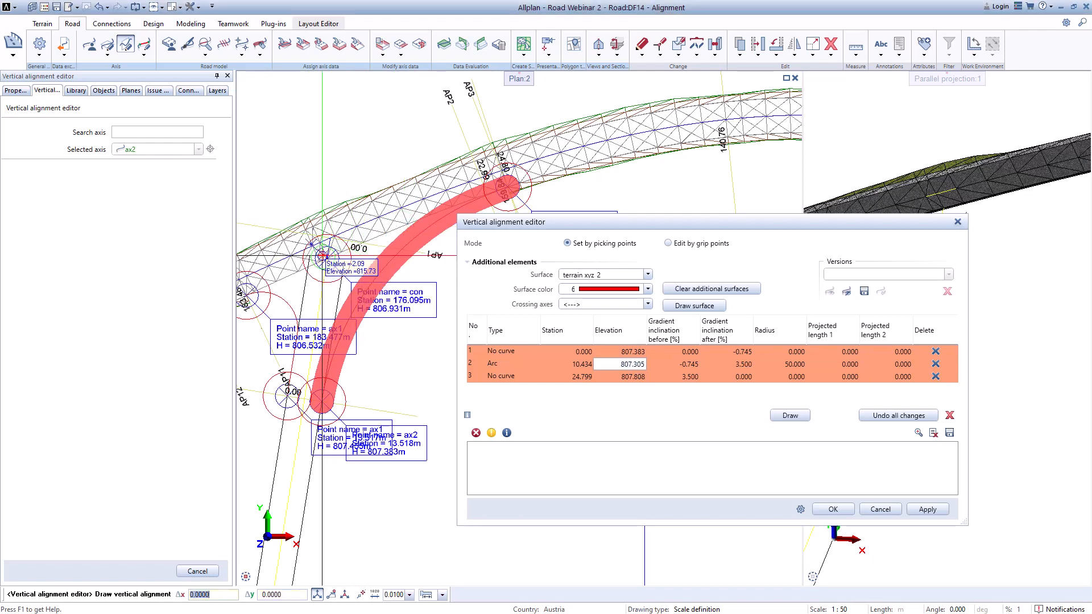
click(632, 368)
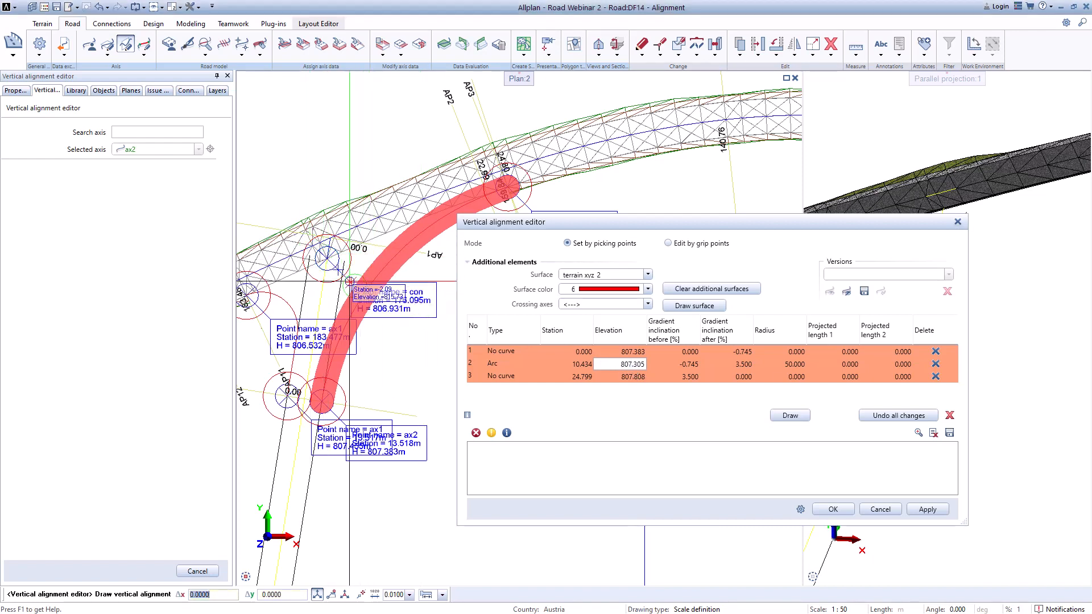
click(632, 369)
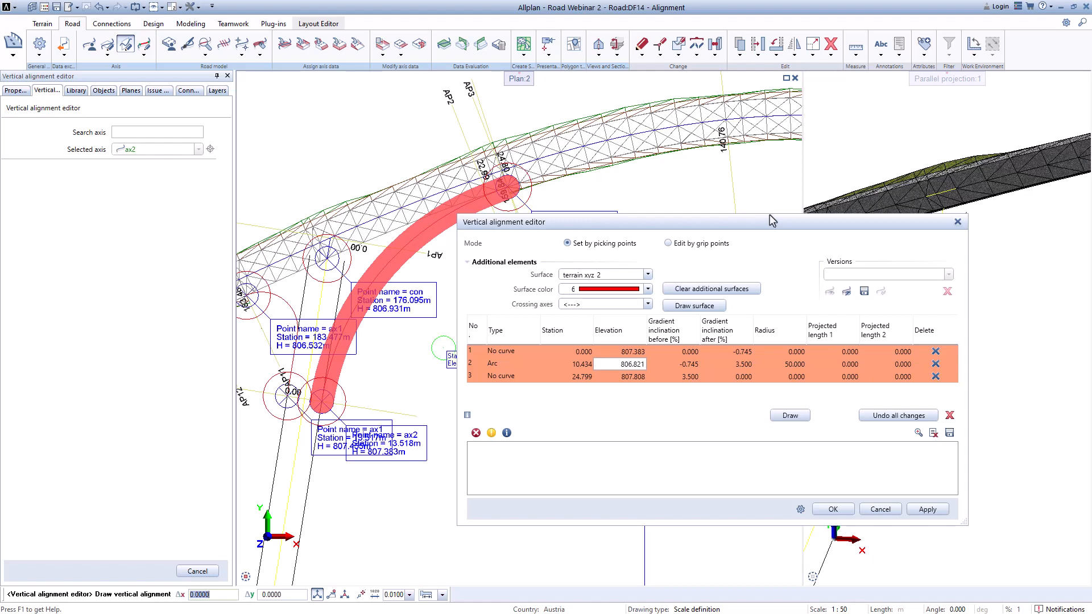
Step: Apply the edited vertical alignment profile to axis ax2
click(833, 510)
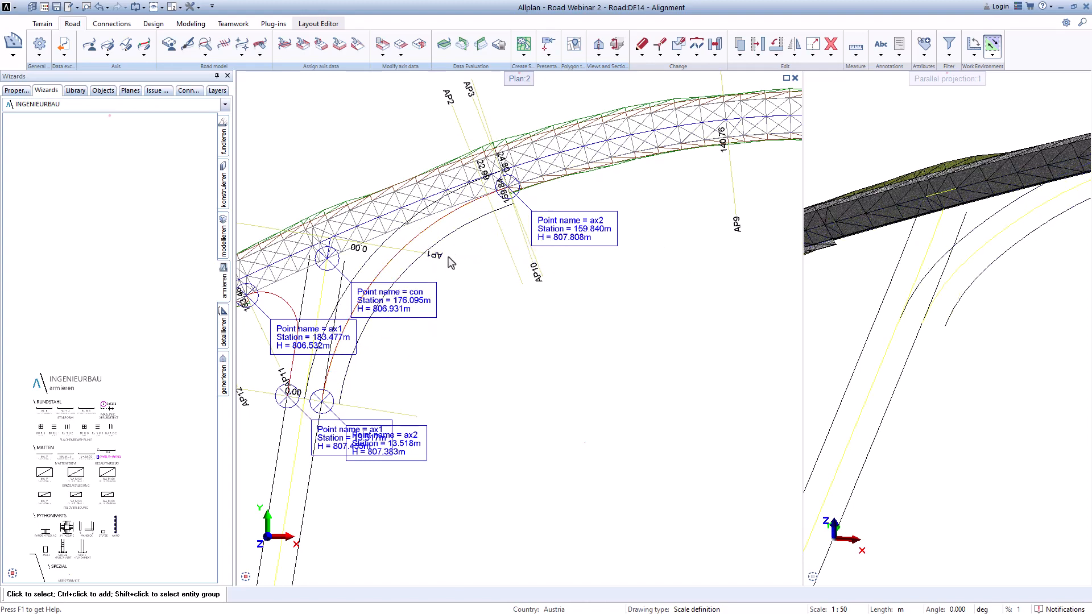
middle_drag(409, 355, 477, 347)
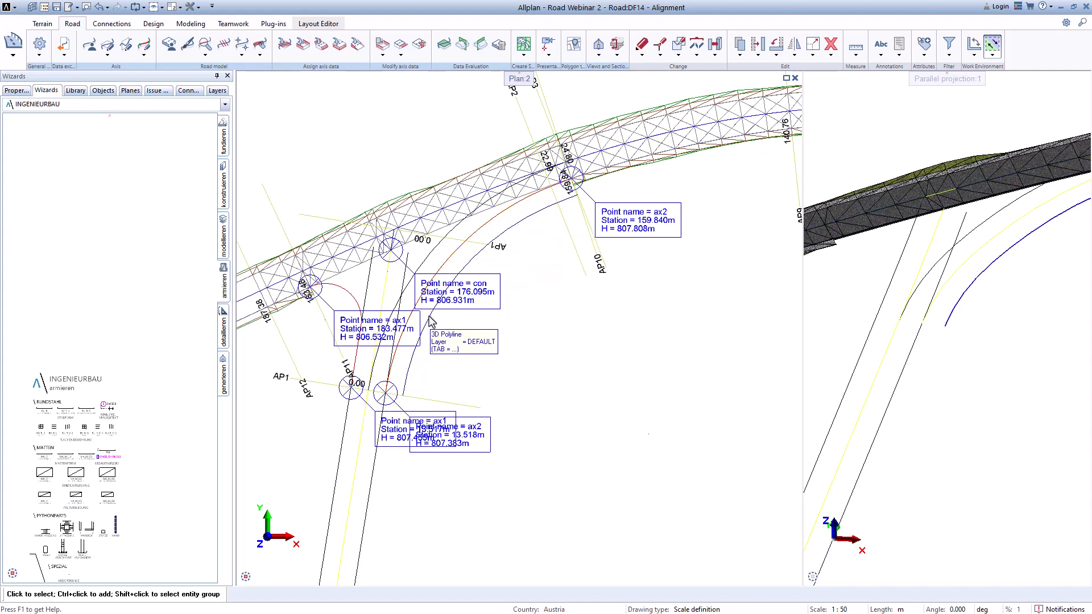
middle_drag(428, 315, 480, 336)
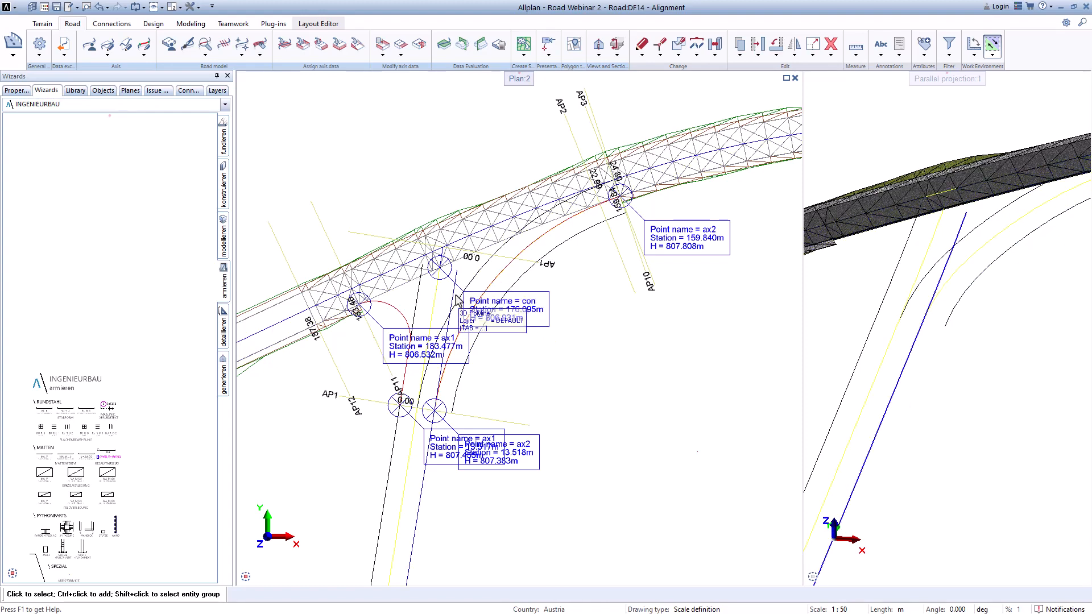
scroll(462, 293, up, 2)
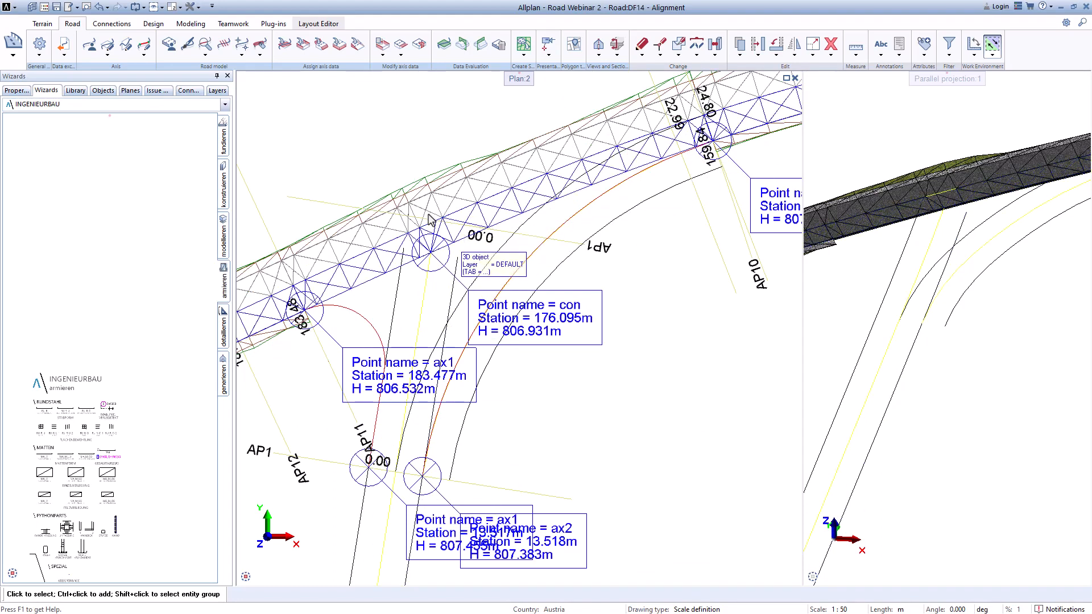
Step: Apply the 3D, Bimplus ready view visual style to axis ax2
click(187, 44)
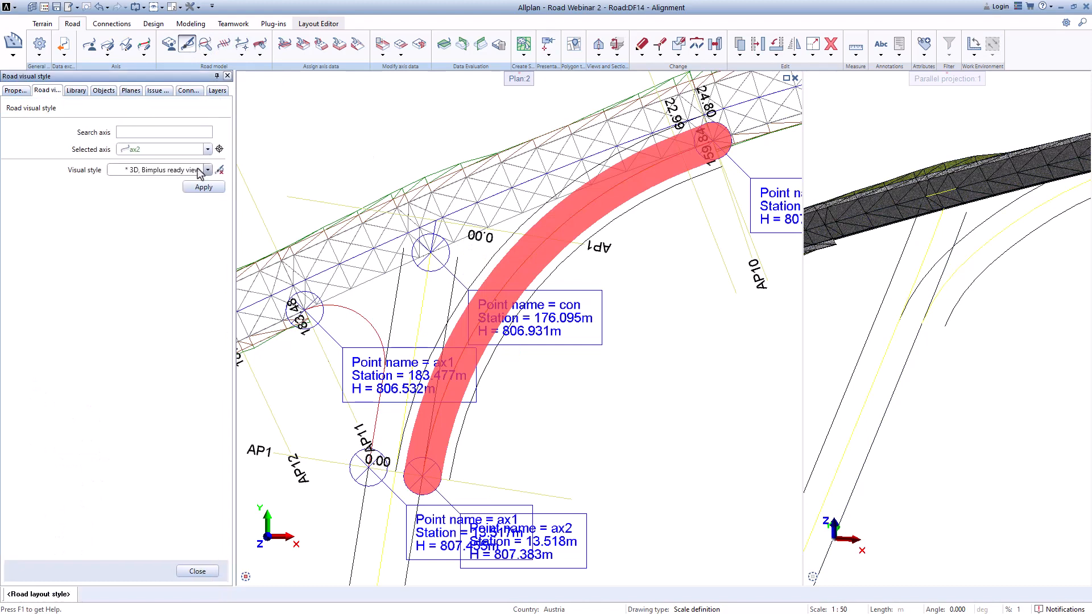
click(204, 187)
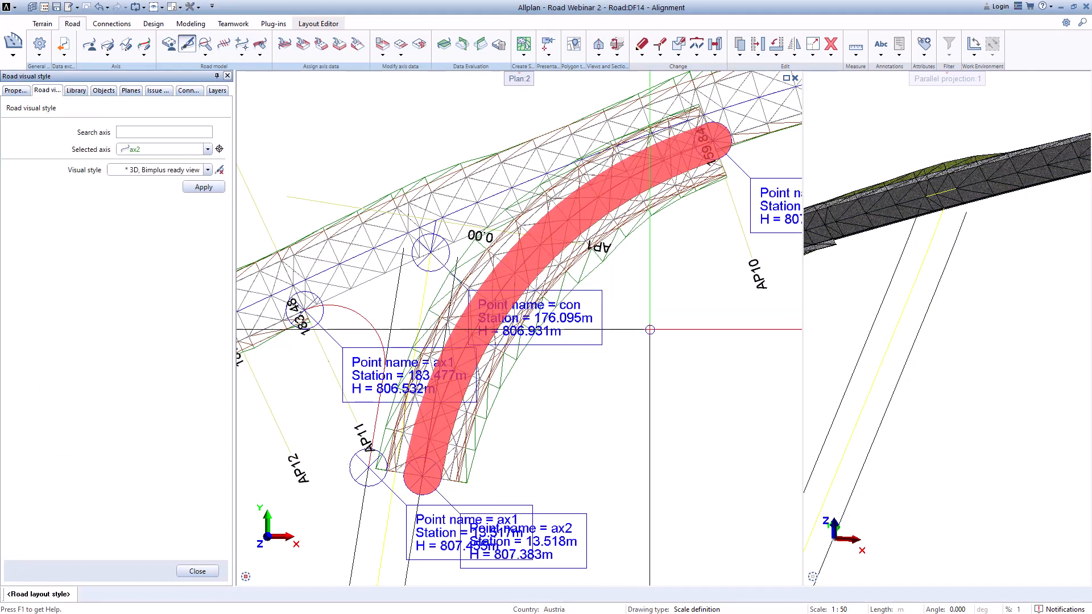
scroll(611, 329, down, 2)
middle_drag(994, 226, 882, 320)
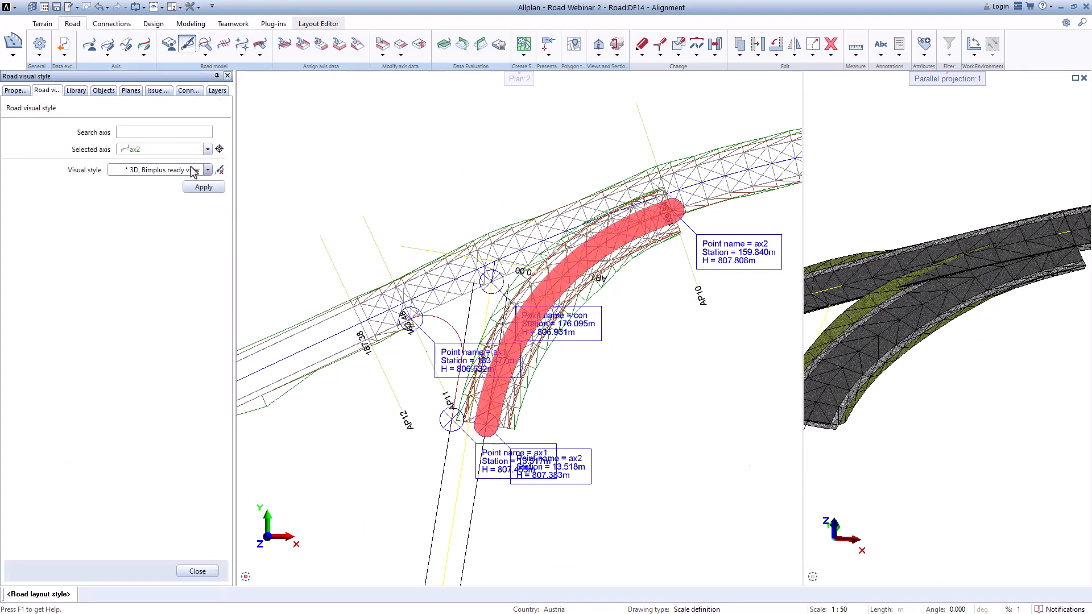
Step: Switch axis ax2's road visual style to Design view and close the visual style tool
click(208, 170)
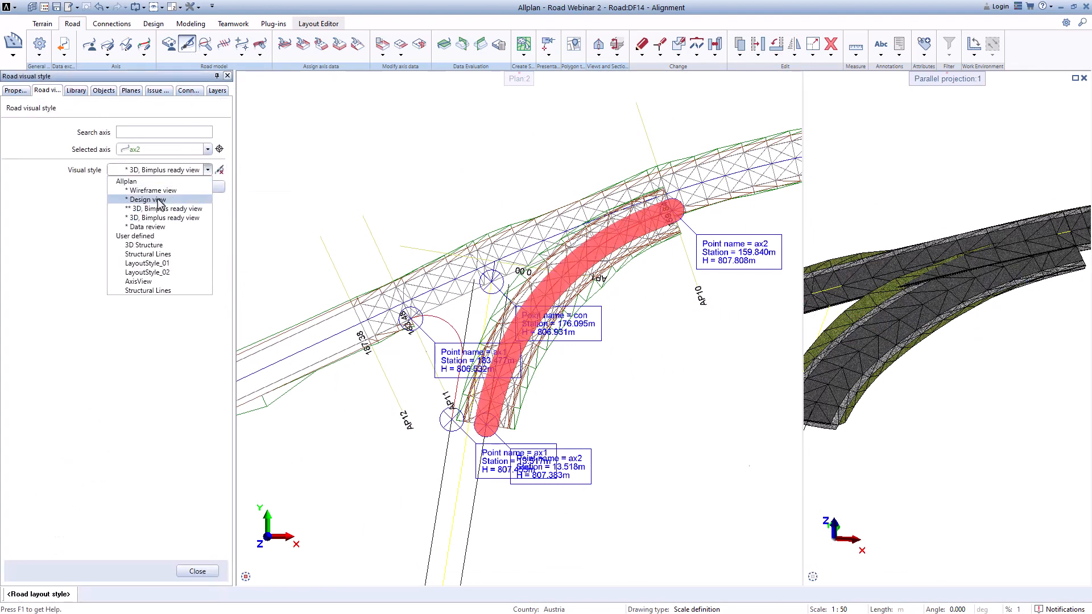
click(158, 200)
click(199, 187)
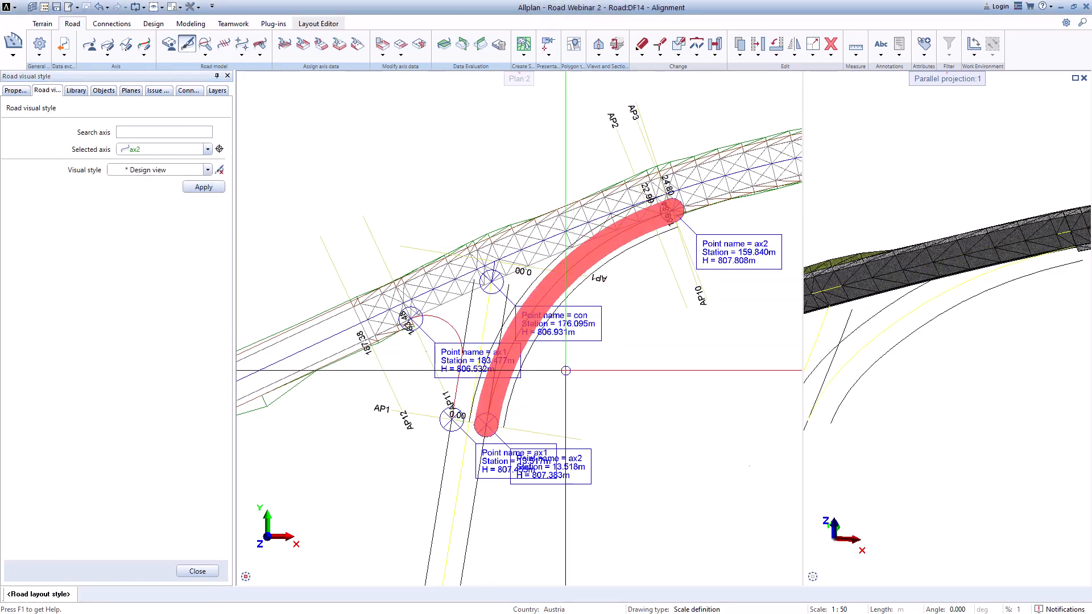
middle_drag(566, 370, 561, 314)
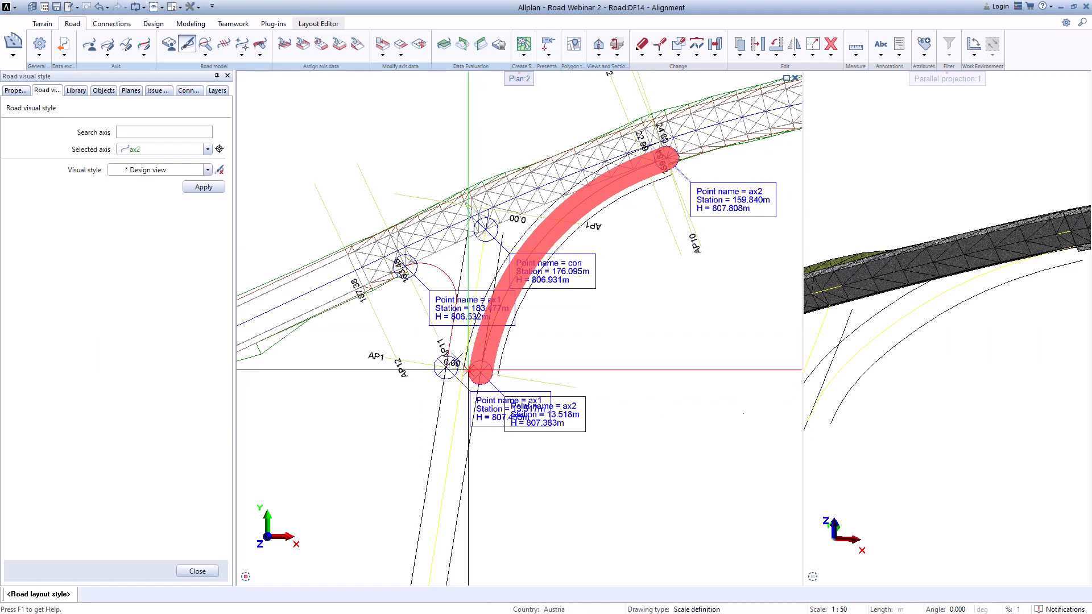
click(203, 571)
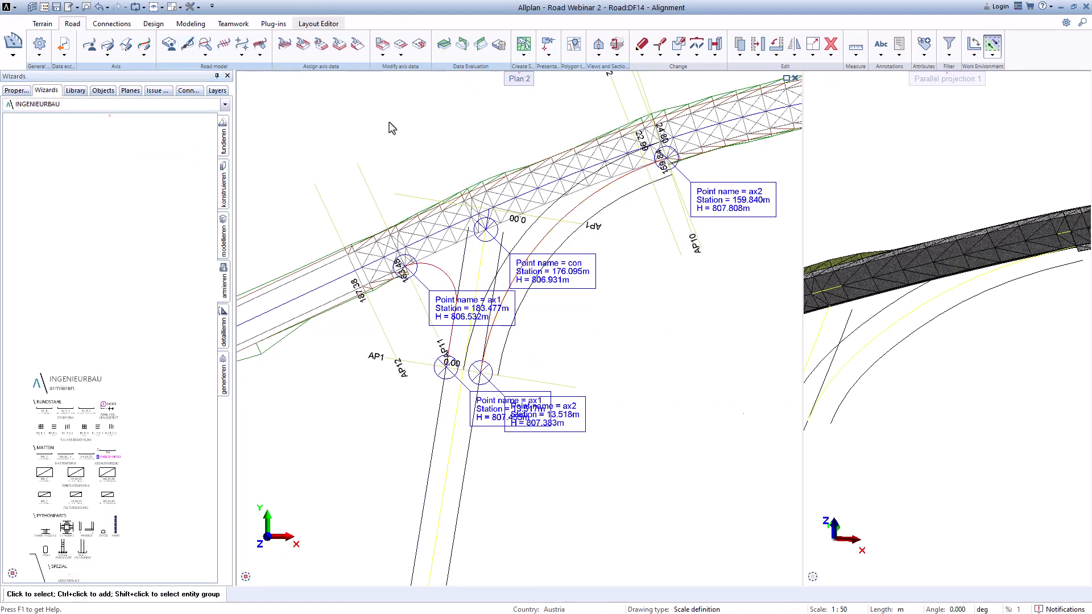
Step: Add a new horizontal limit to axis ax2 and choose Axis_7 as the horizontal limit axis
click(402, 56)
click(413, 63)
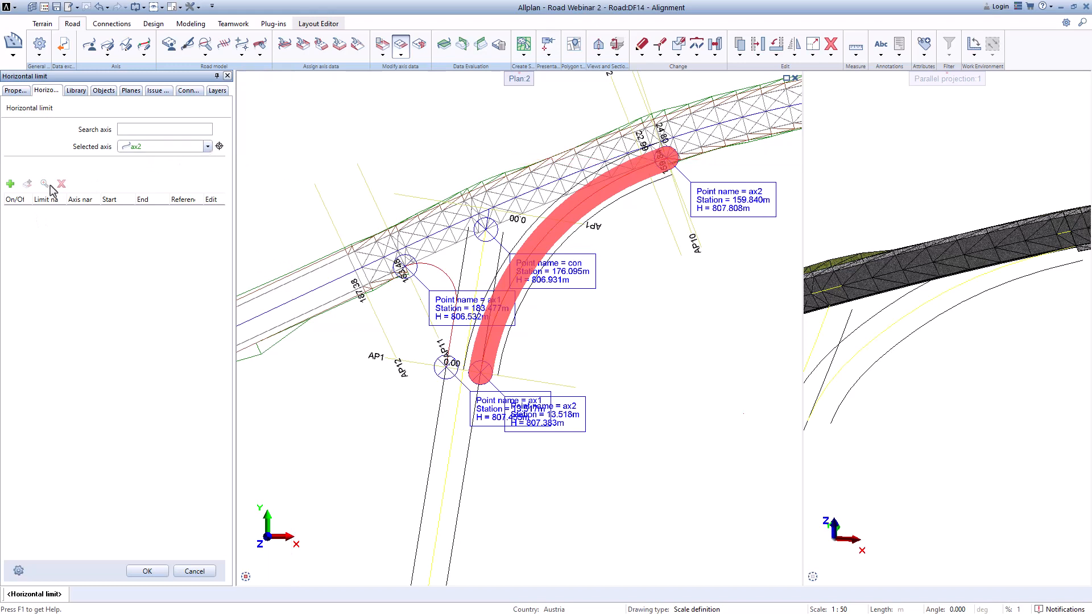
click(10, 183)
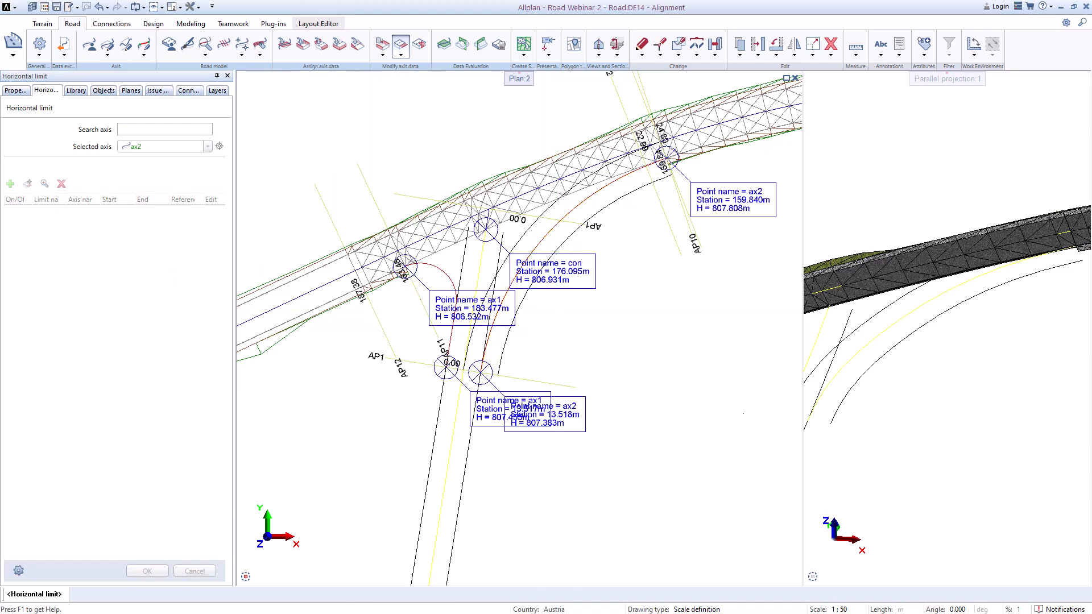
drag(583, 359, 308, 197)
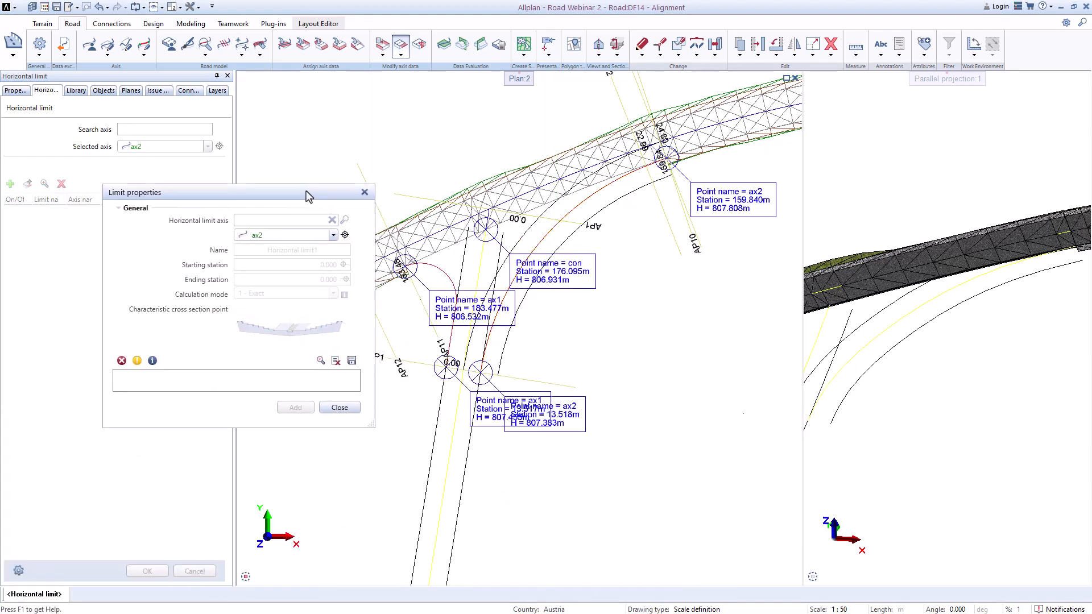
click(333, 237)
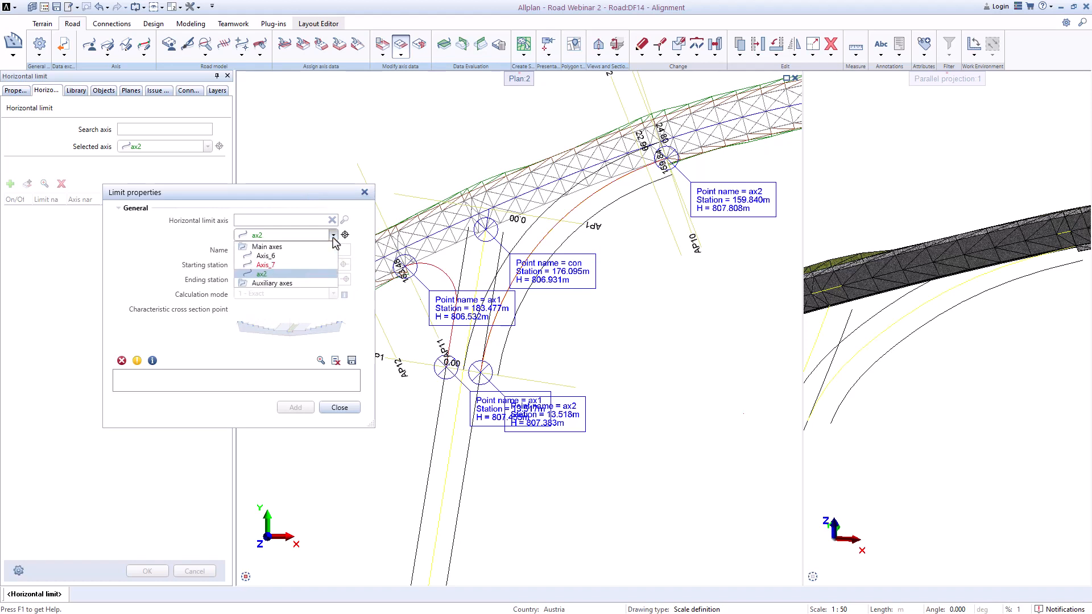
click(265, 265)
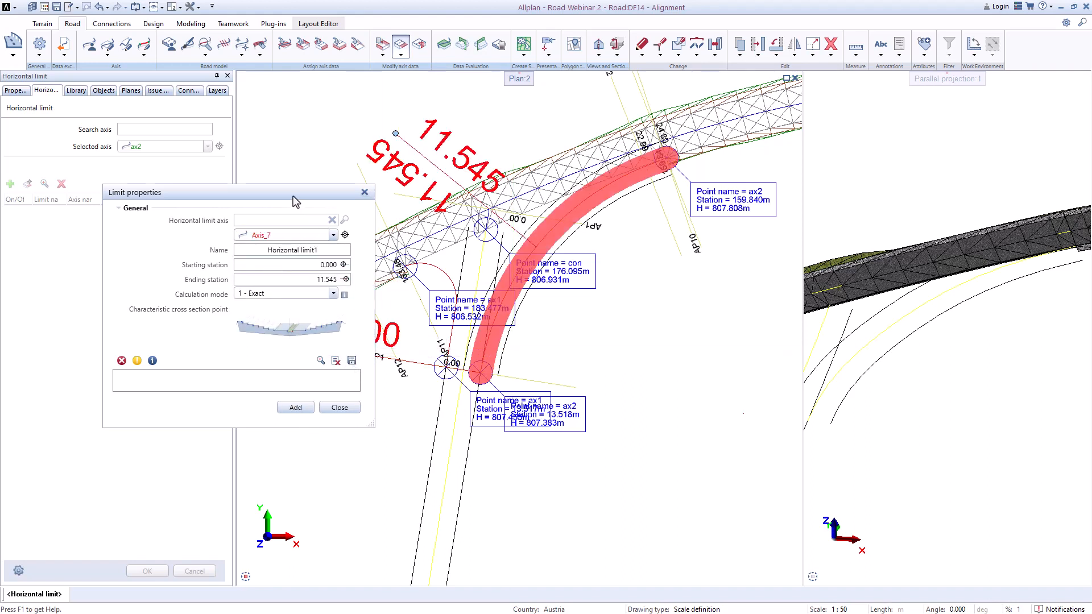
Step: Pick the limit's starting station in the plan at 0.010
drag(295, 201, 218, 182)
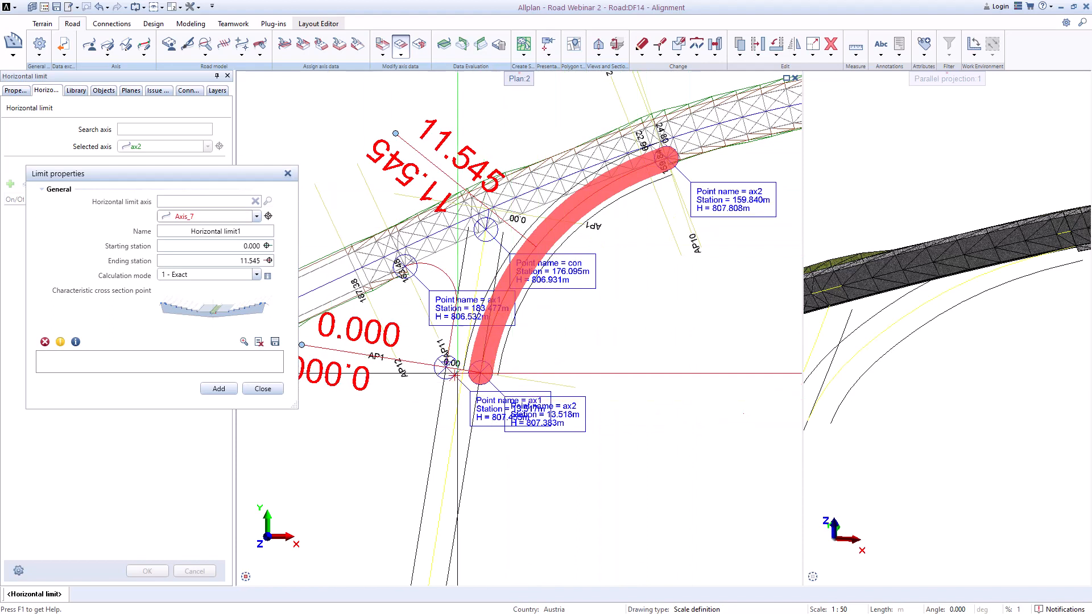
click(268, 247)
scroll(479, 370, up, 3)
click(467, 358)
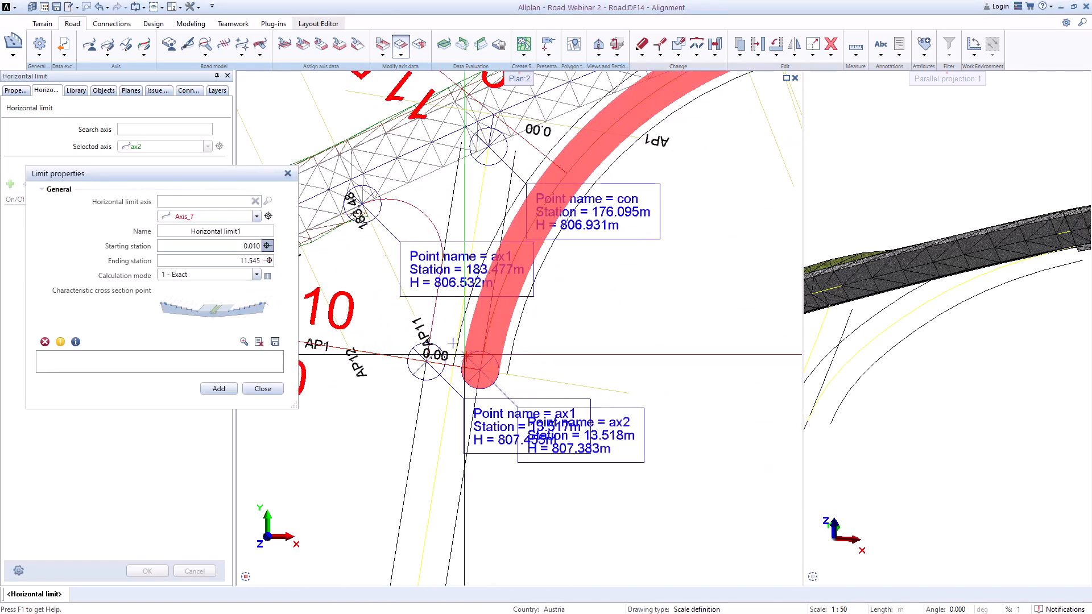
Step: Pick the limit's ending station at the circle's centre point where the axes meet, giving 10.285
click(268, 260)
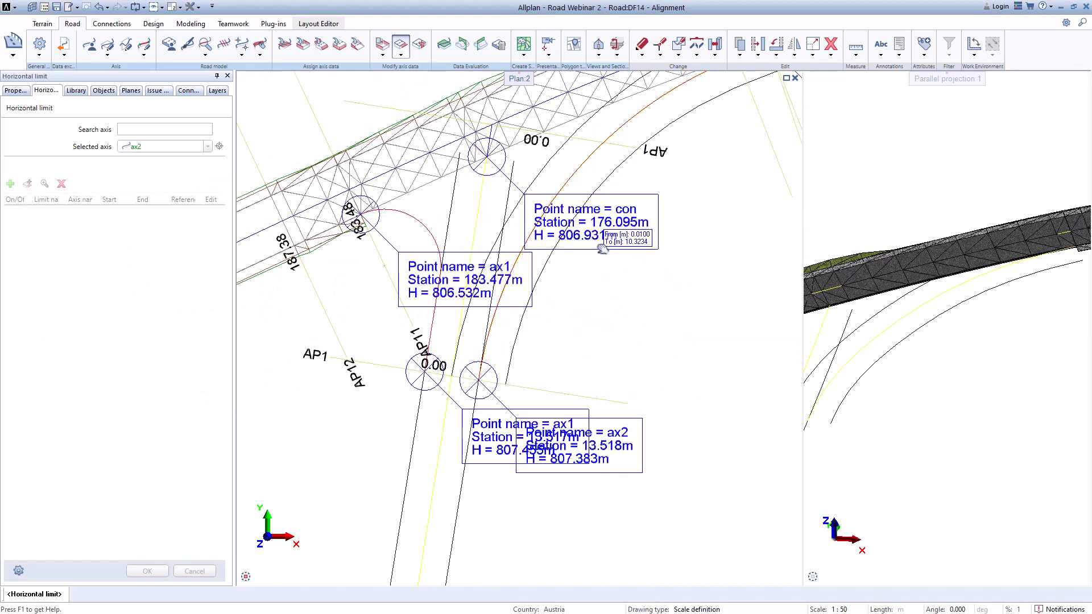
middle_drag(602, 249, 576, 332)
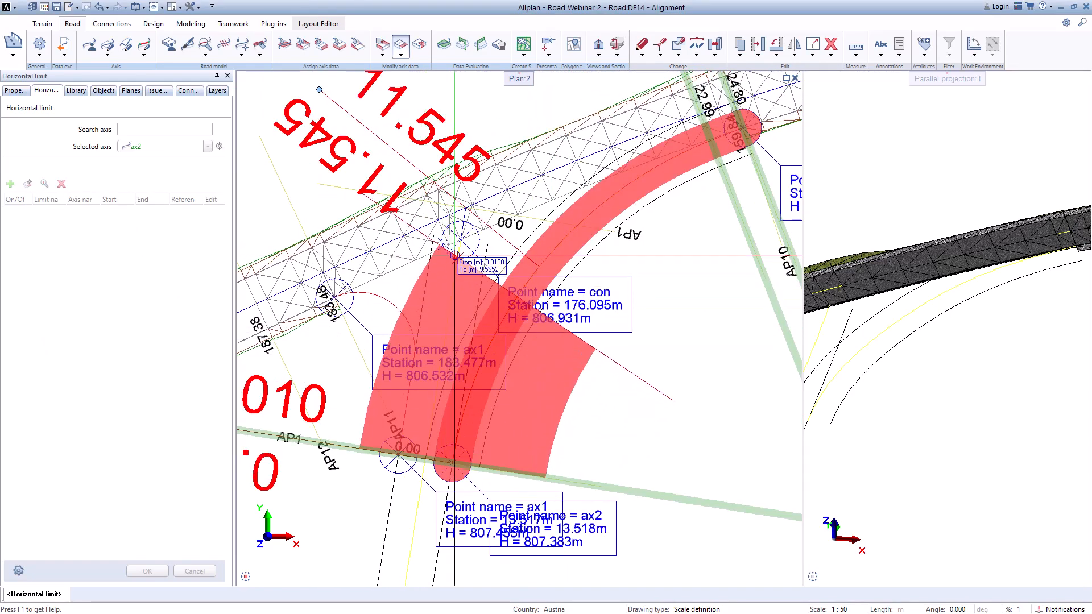
scroll(455, 256, up, 3)
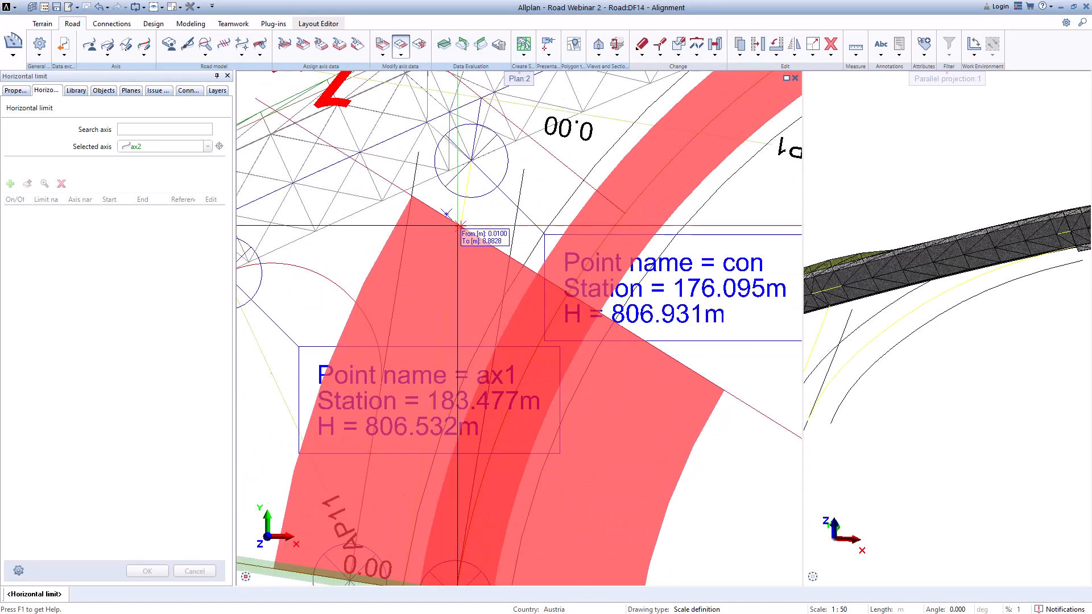
scroll(474, 165, up, 1)
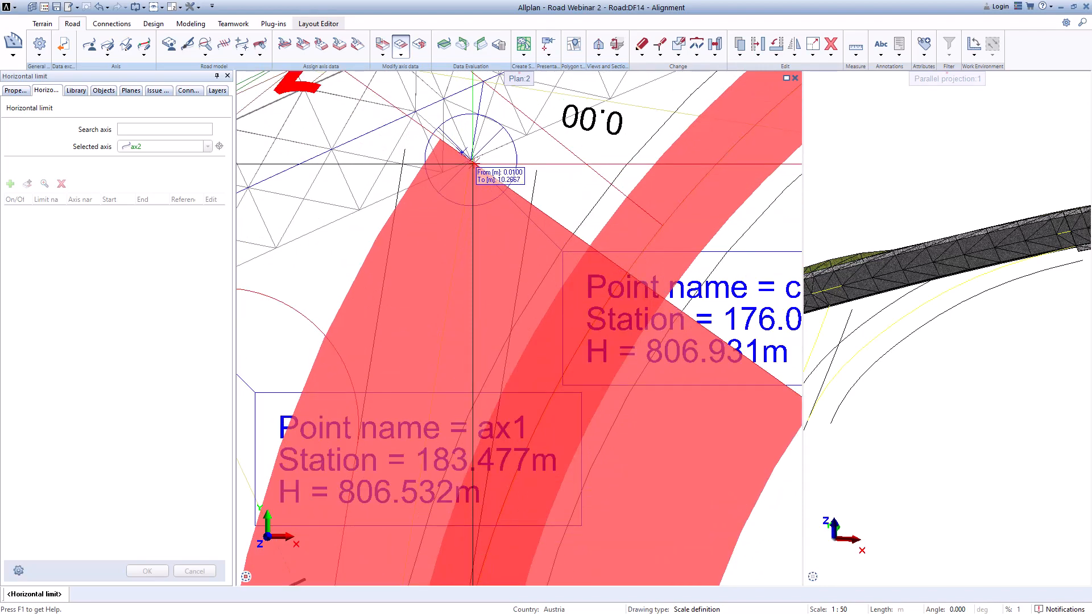
scroll(472, 164, down, 2)
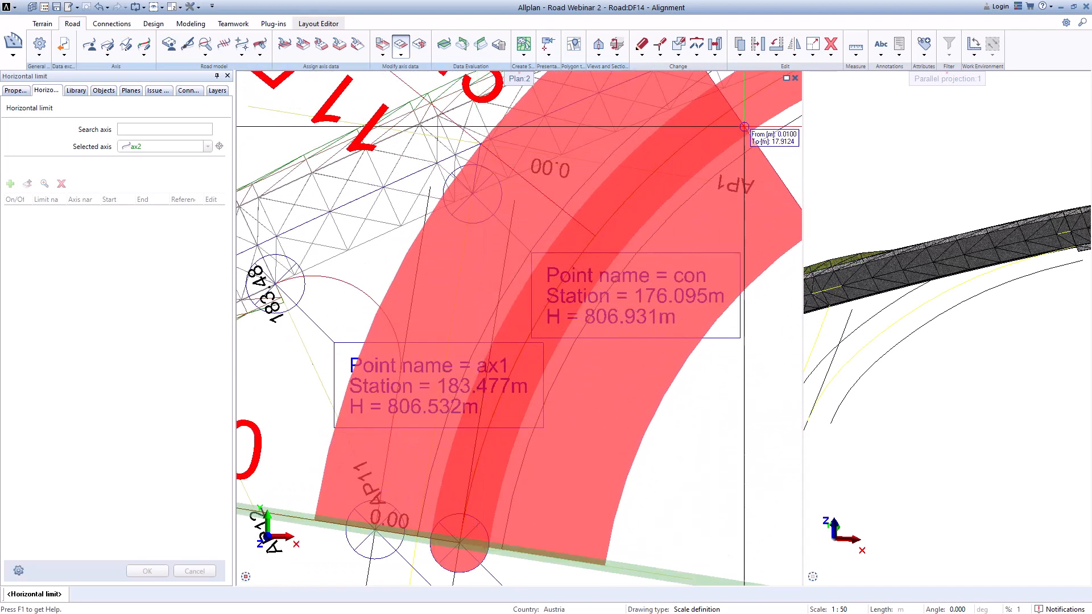
scroll(561, 185, down, 3)
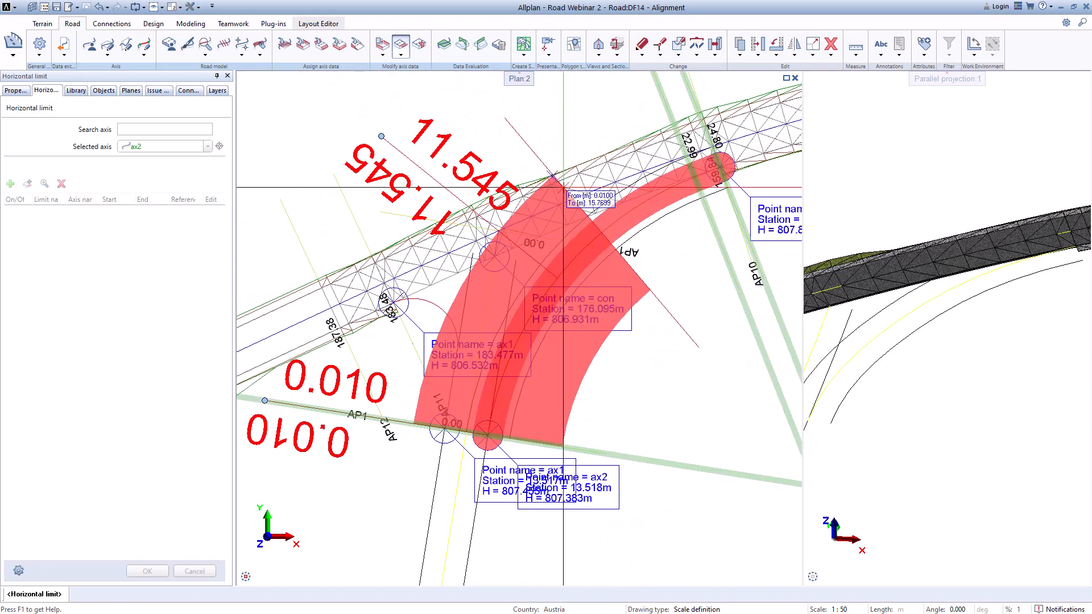
scroll(571, 238, up, 2)
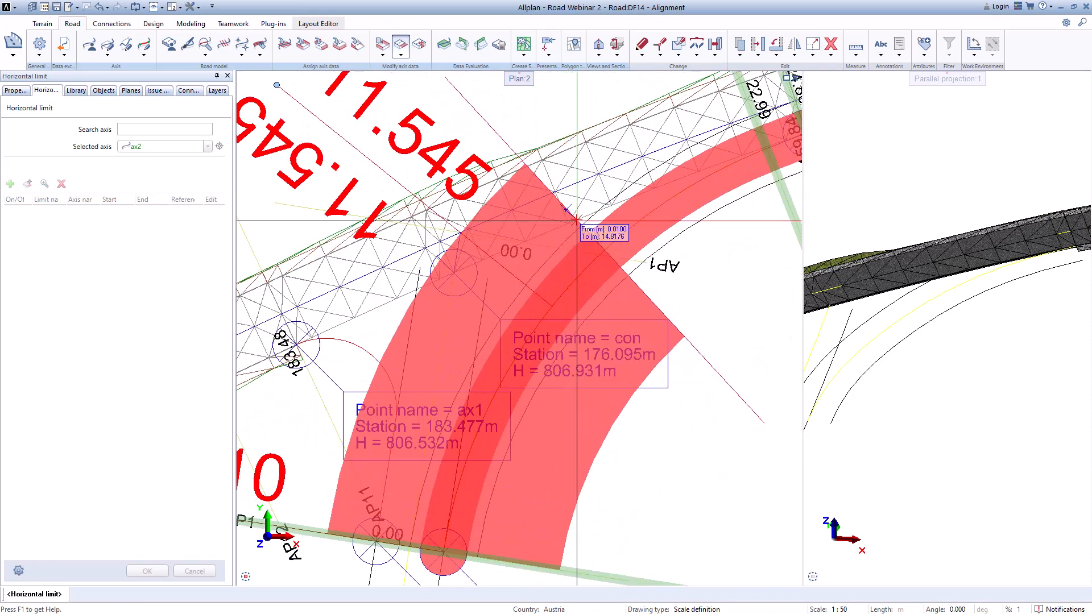
scroll(442, 272, up, 5)
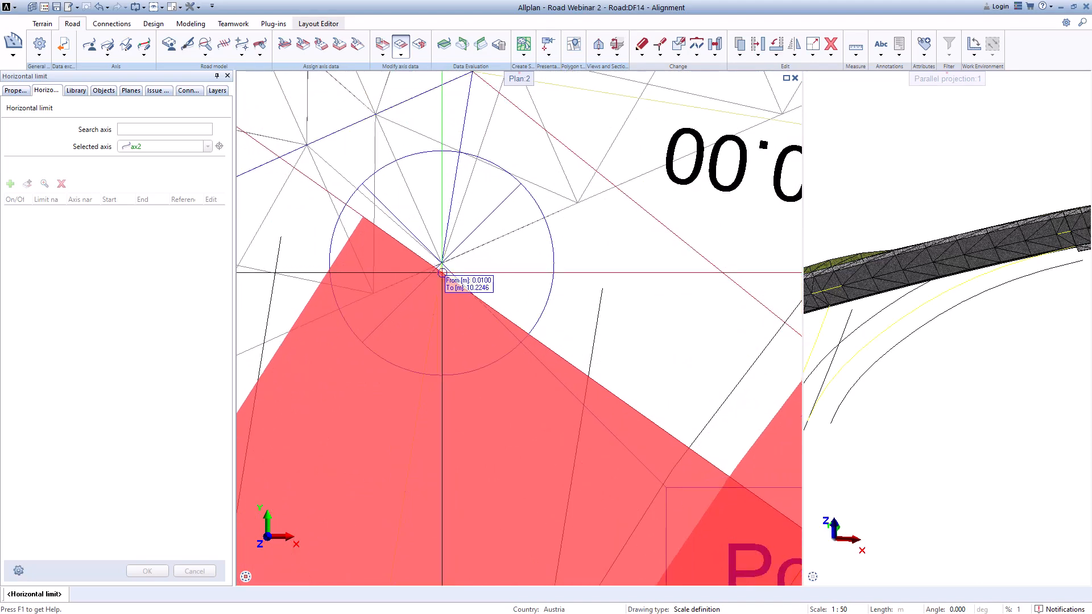
click(442, 272)
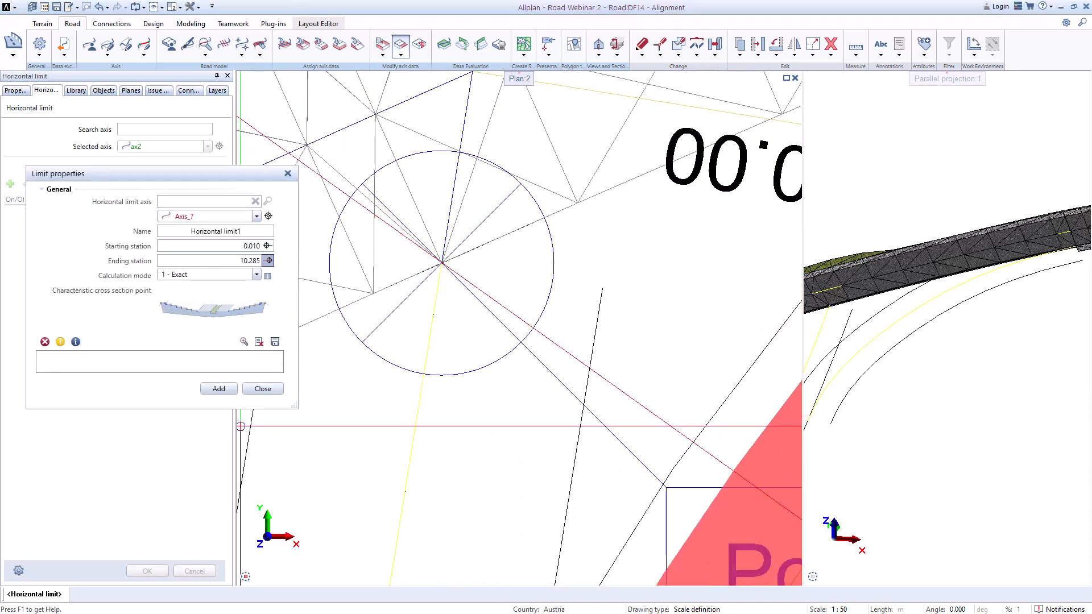
Step: Pick the characteristic cross section point in the point picker, then add and confirm the horizontal limit
click(245, 317)
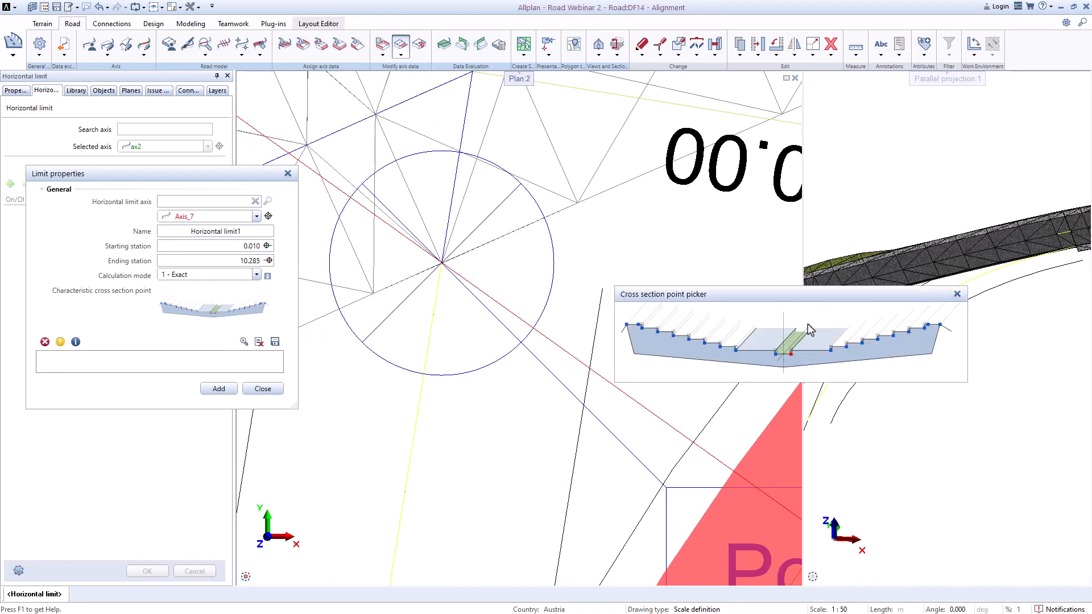
scroll(620, 376, down, 3)
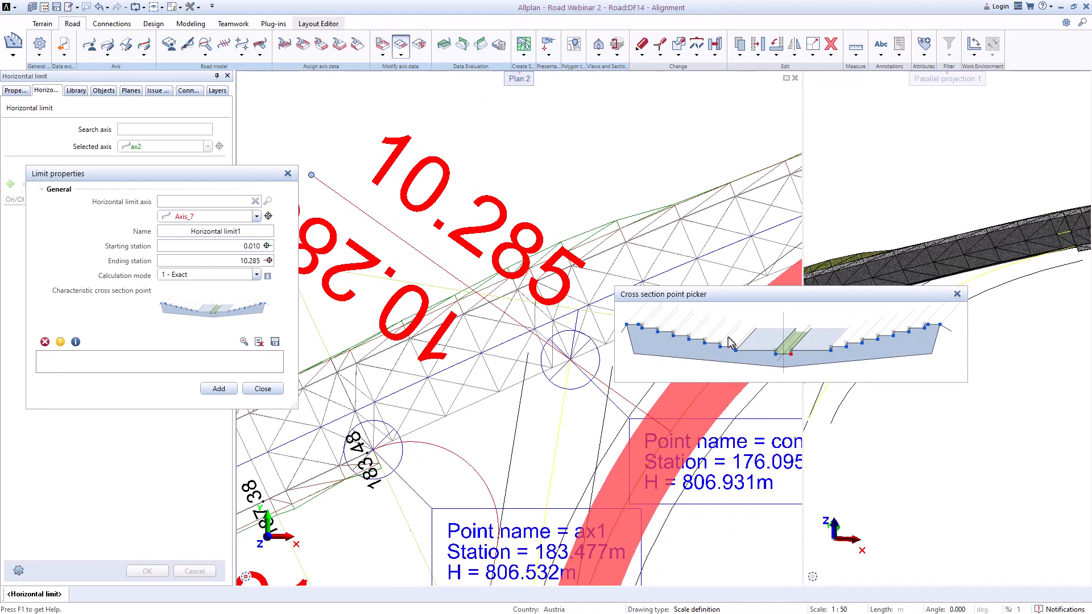
click(737, 358)
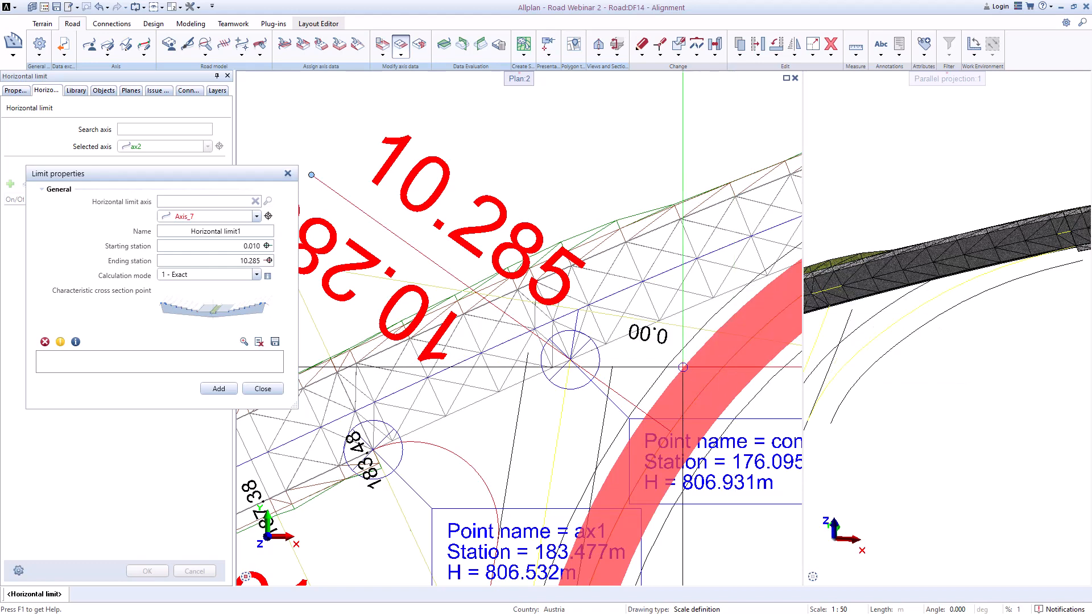
click(219, 389)
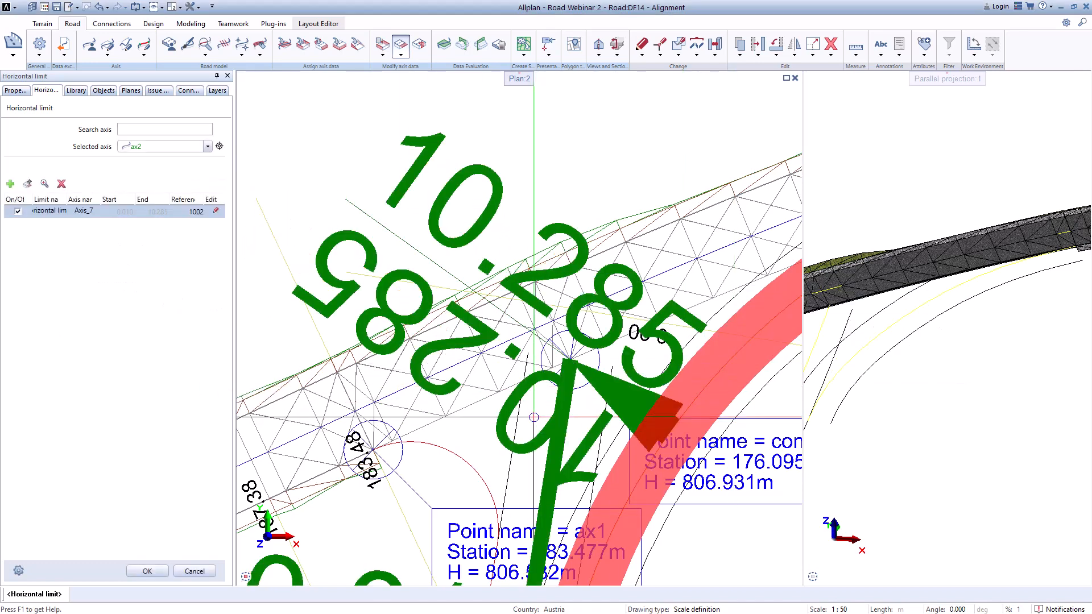
click(147, 570)
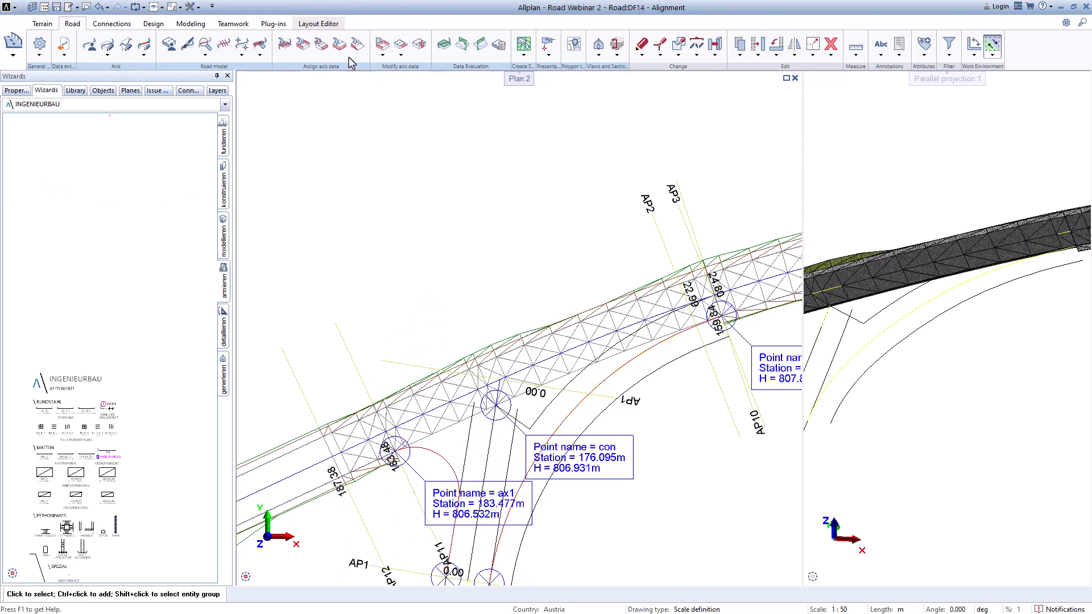
Step: Apply the 3D, Bimplus ready view visual style to axis ax2 and inspect the connection in 3D
click(188, 45)
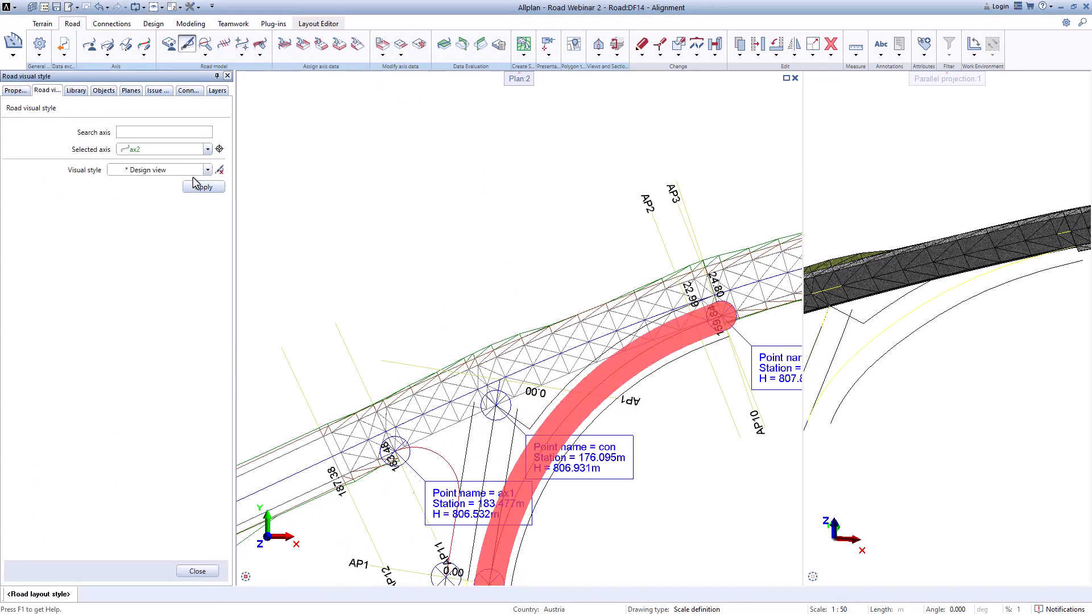
click(207, 169)
click(153, 218)
click(199, 186)
scroll(529, 273, down, 2)
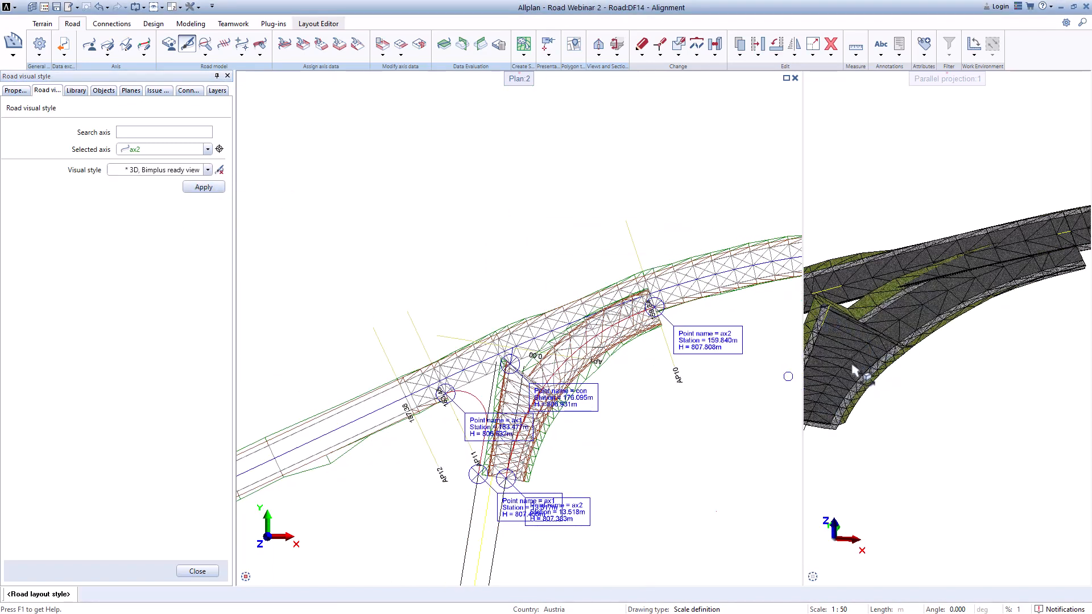
middle_drag(870, 380, 992, 293)
ctrl+drag(990, 289, 1012, 300)
middle_drag(928, 351, 974, 338)
scroll(974, 338, up, 3)
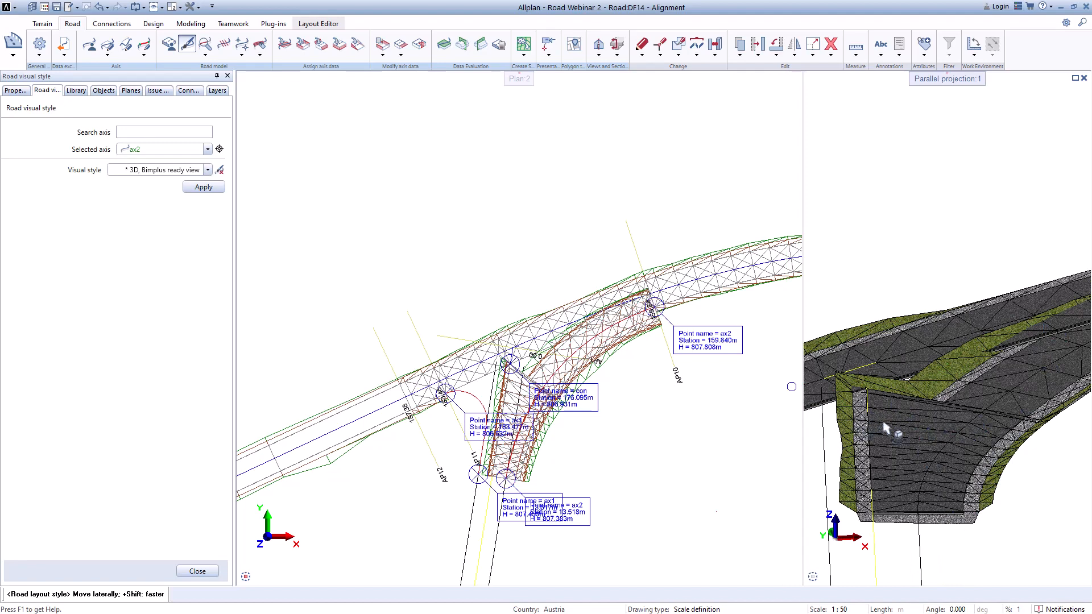
Step: Inspect the ax2 connection in the 3D view and close the road visual style panel
scroll(524, 394, up, 1)
scroll(524, 394, up, 1)
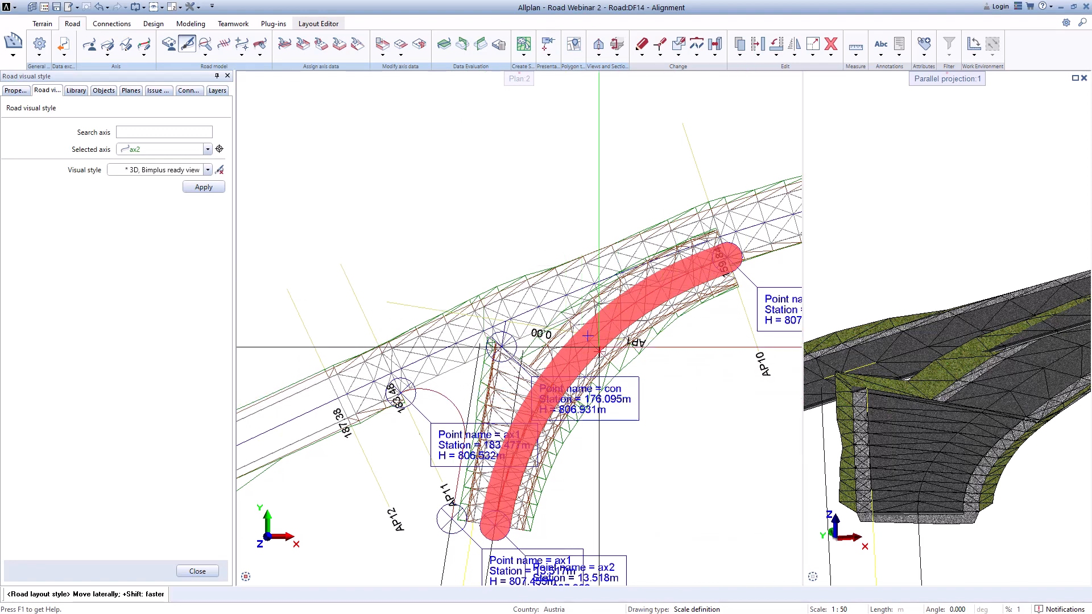
click(198, 571)
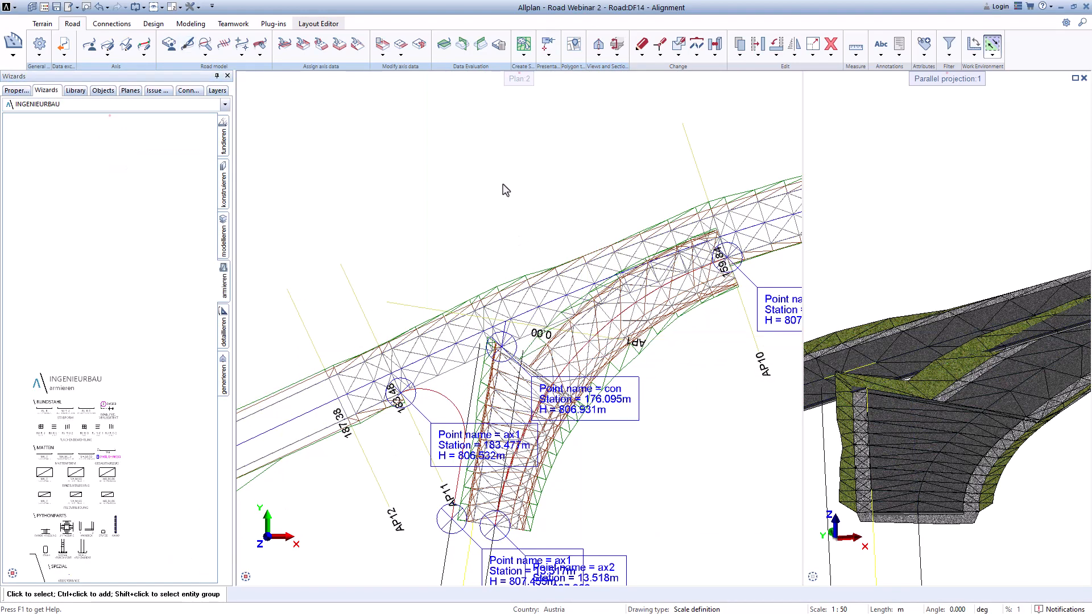
Step: Add a blocker on axis ax2 from station 0.000 to 24.799, picking its characteristic cross section point, and inspect it in 3D
click(420, 45)
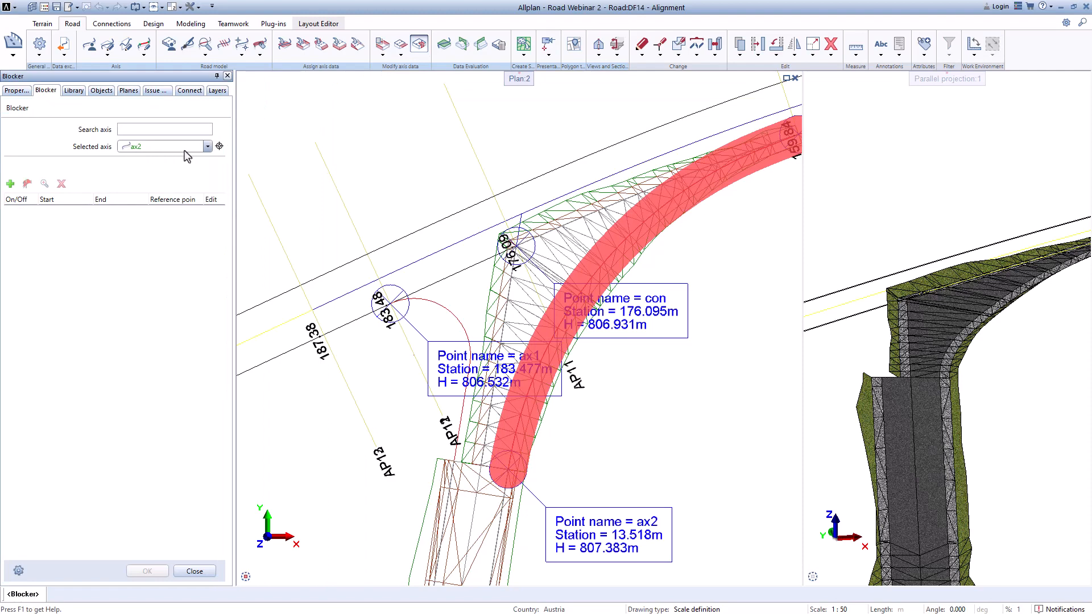
click(6, 186)
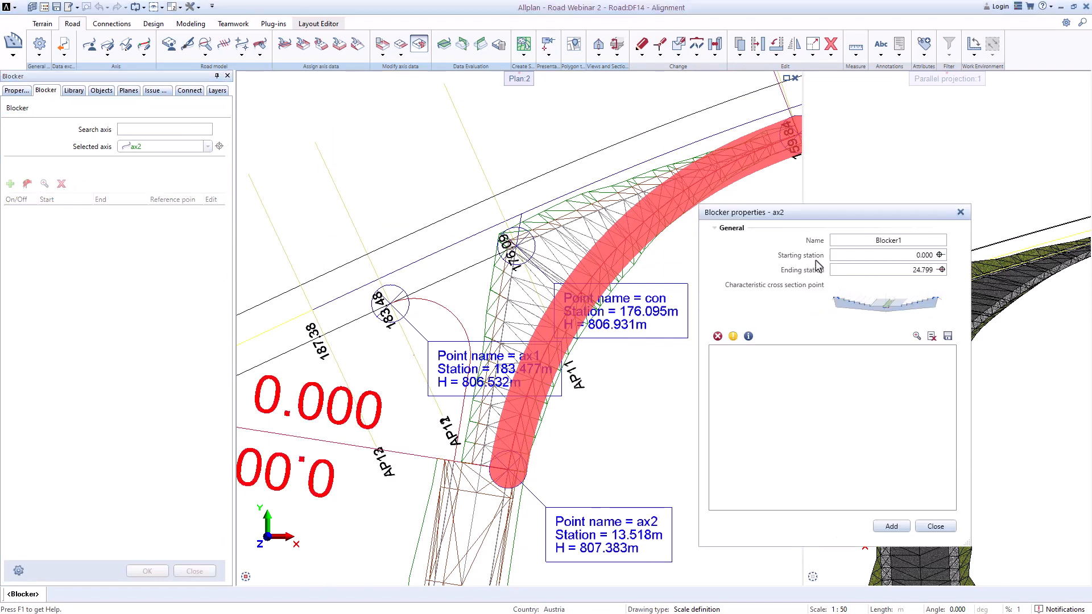
middle_drag(587, 347, 514, 372)
scroll(514, 373, down, 1)
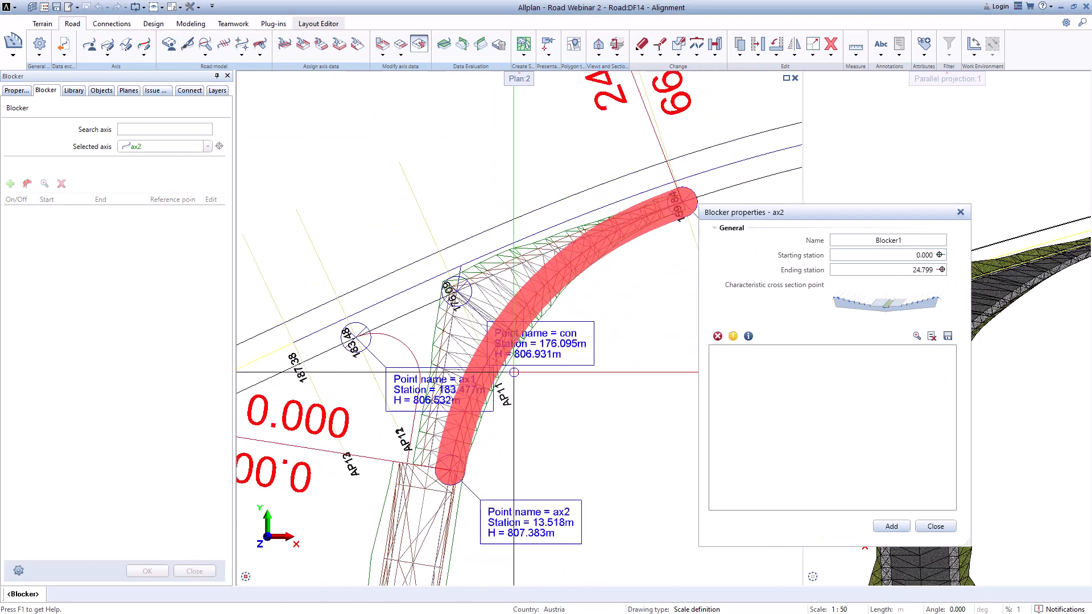
scroll(638, 224, down, 1)
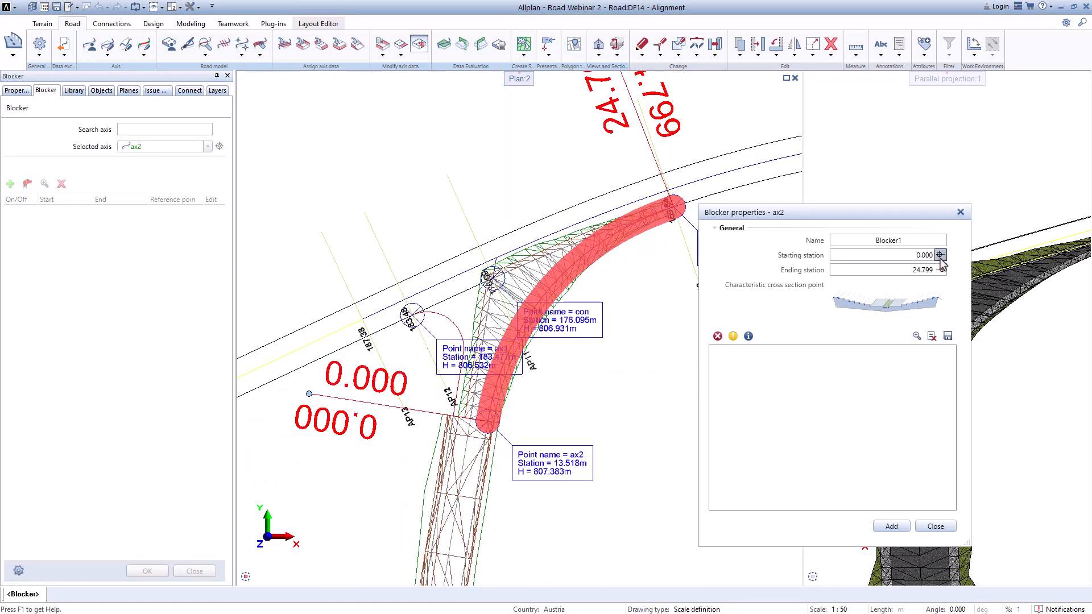
click(888, 310)
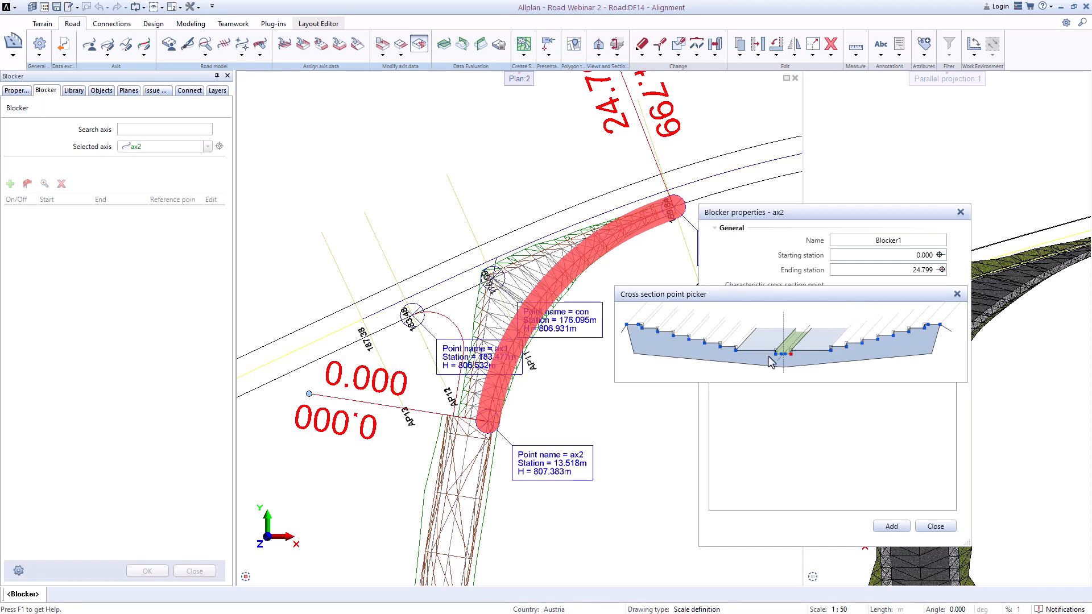
click(736, 351)
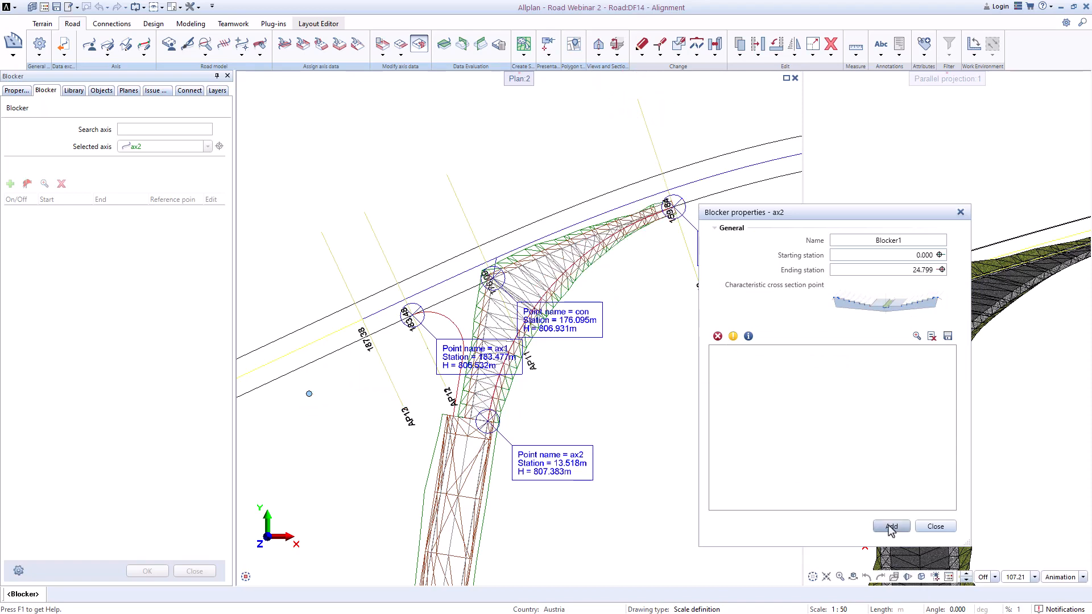
click(891, 526)
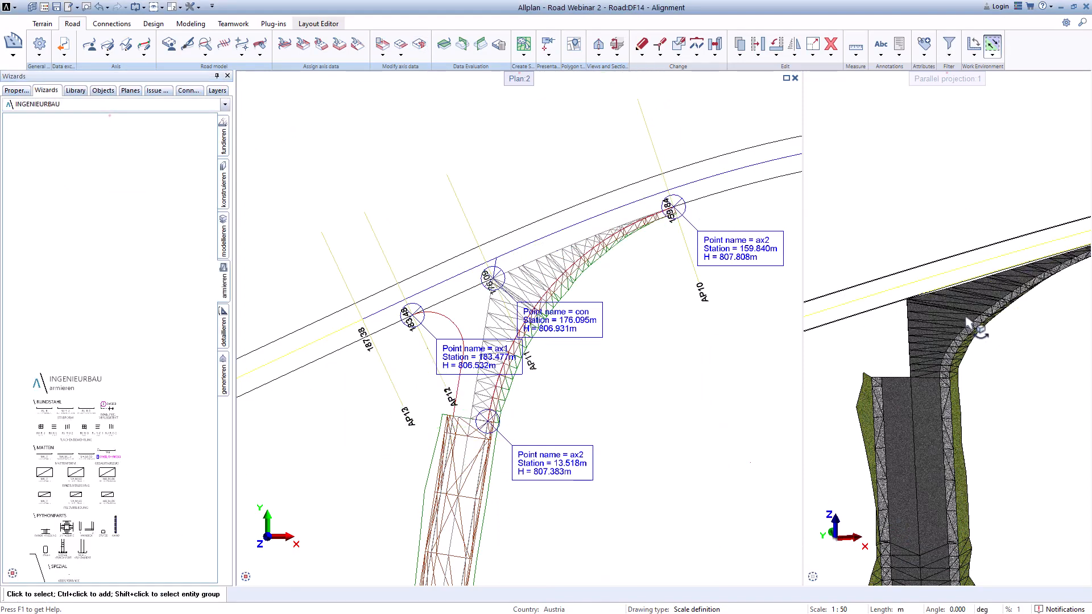
scroll(915, 297, up, 4)
scroll(913, 298, down, 5)
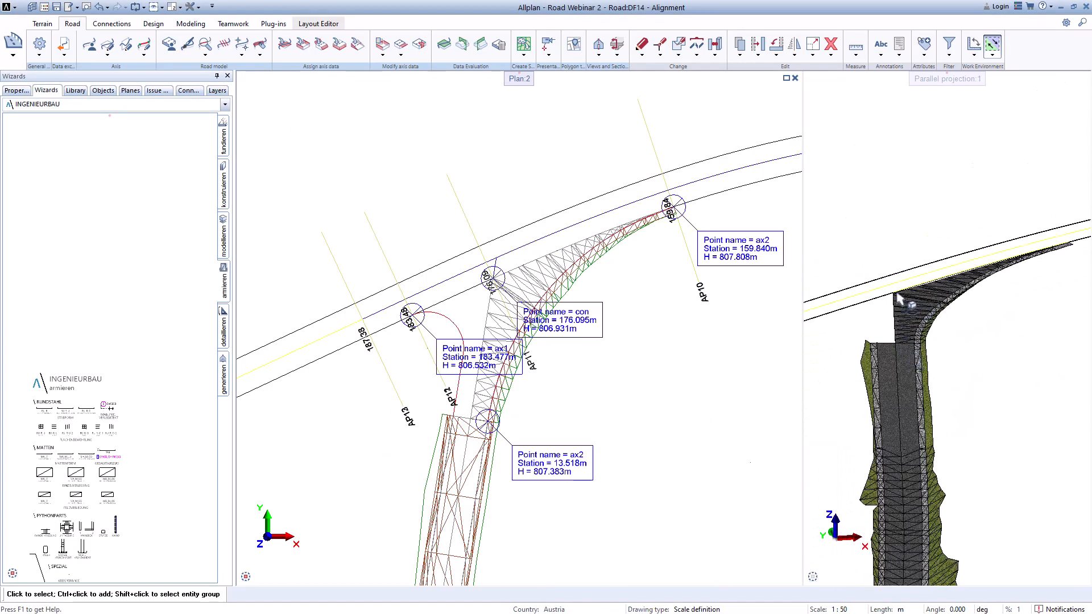
scroll(1057, 259, up, 3)
scroll(1056, 258, down, 2)
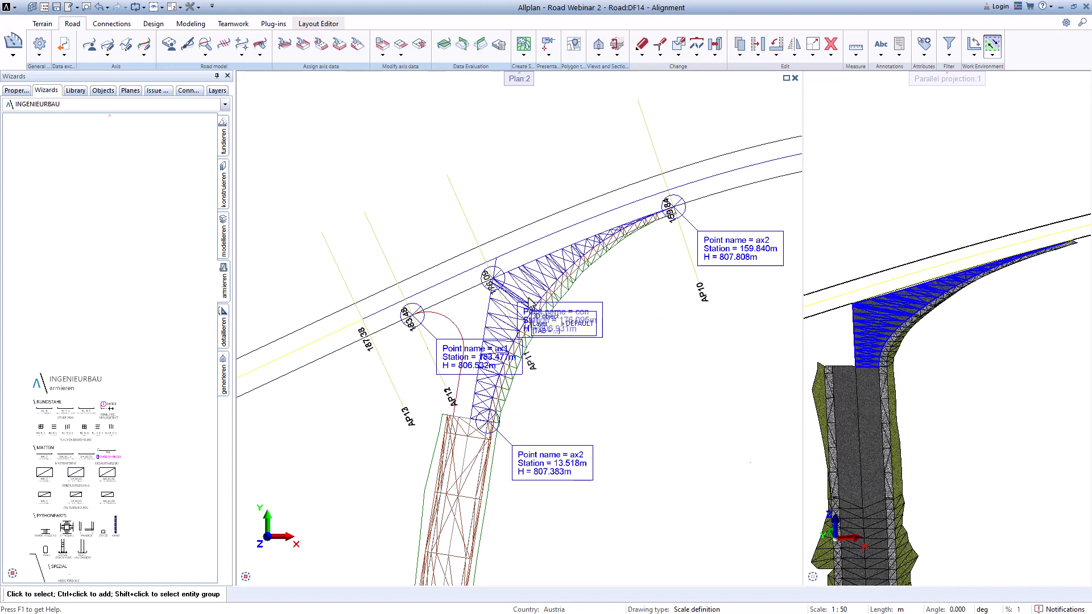
Step: Create a vertical limit of ax2 against Axis_7 from station 0.000 to 13.518 with a picked characteristic cross section point
click(404, 55)
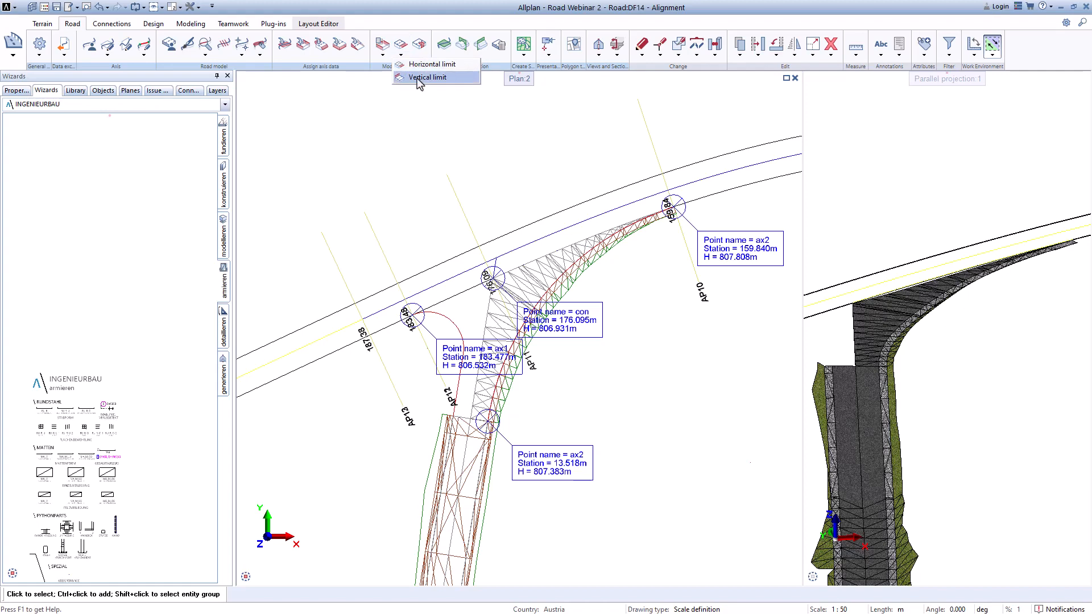
click(419, 79)
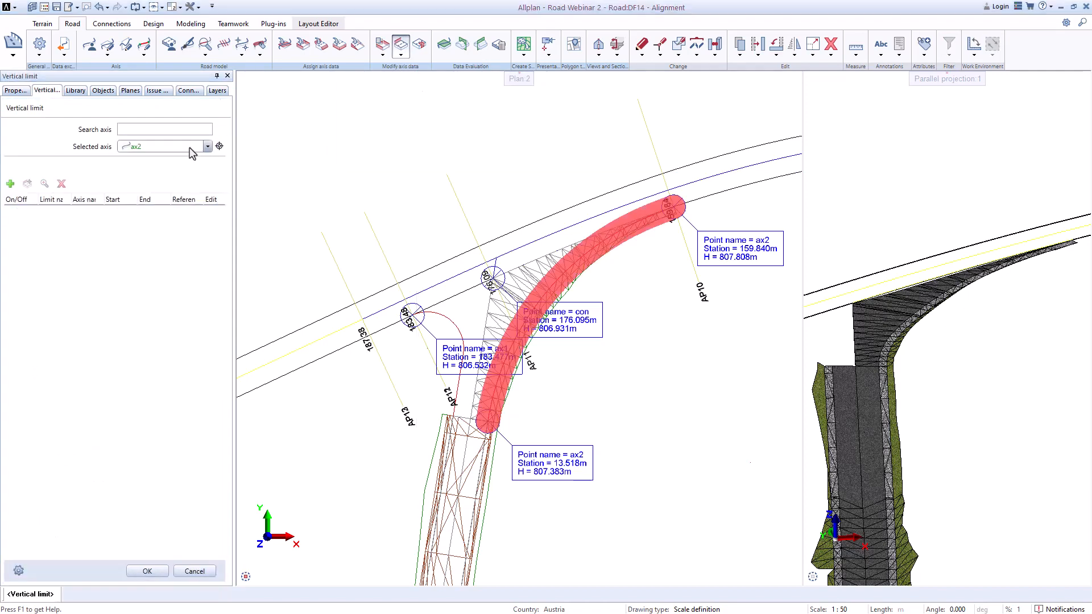
click(208, 147)
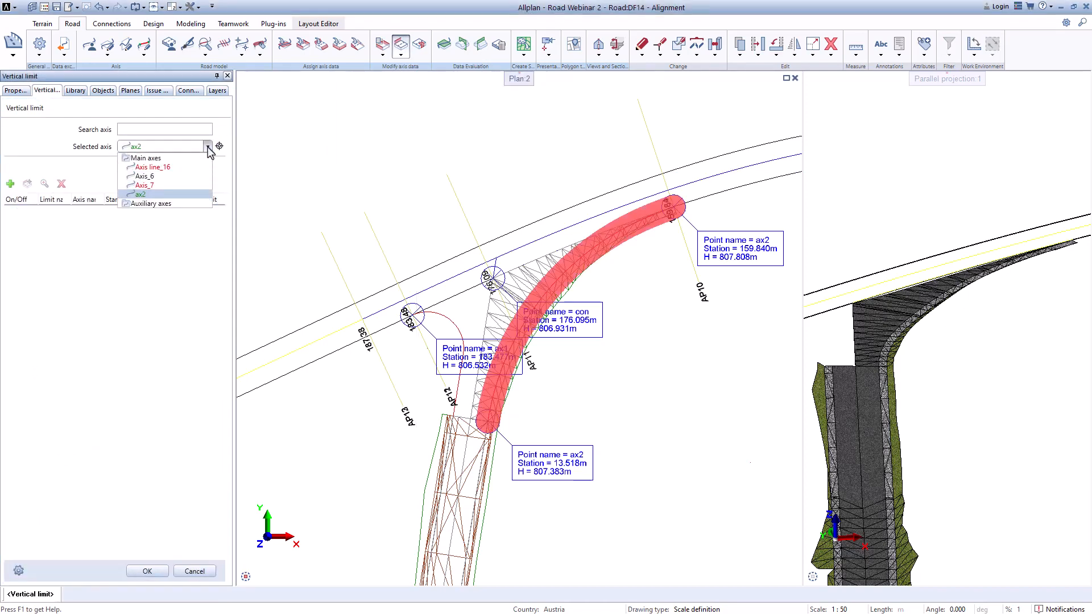
click(149, 186)
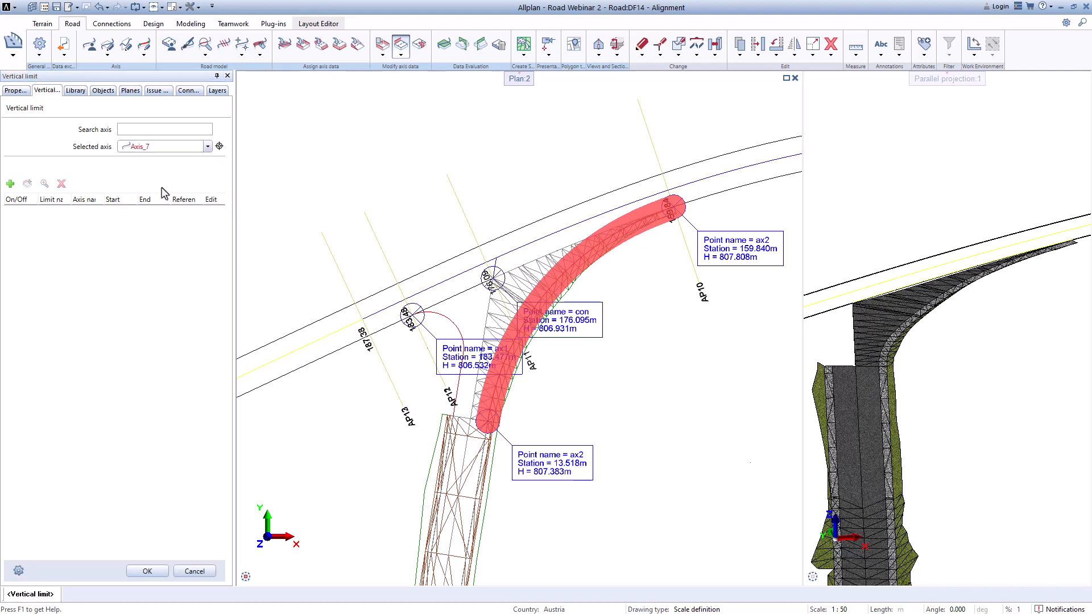
click(10, 184)
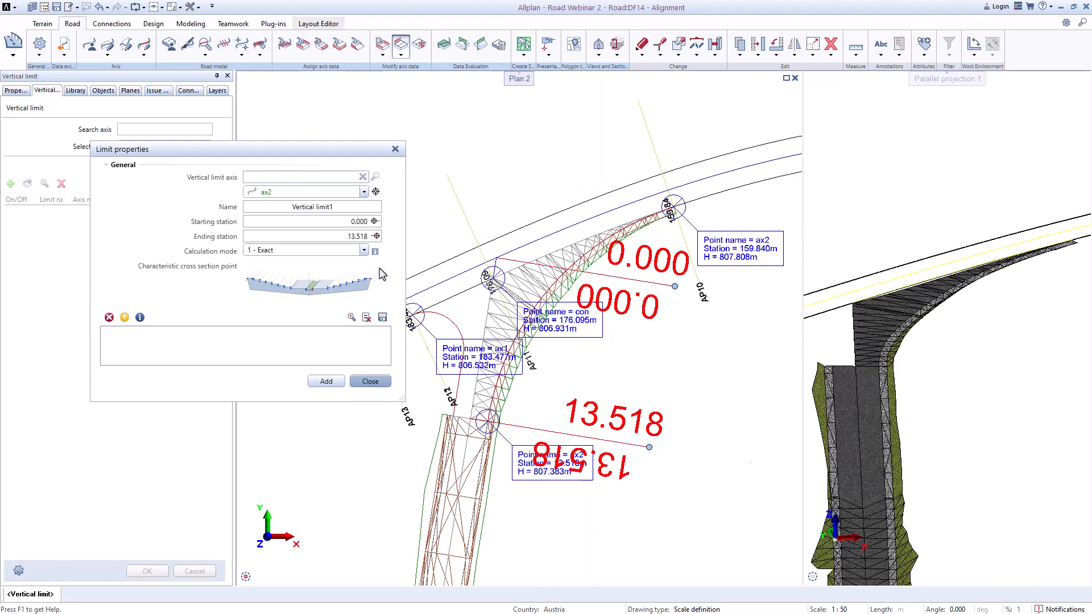
click(372, 221)
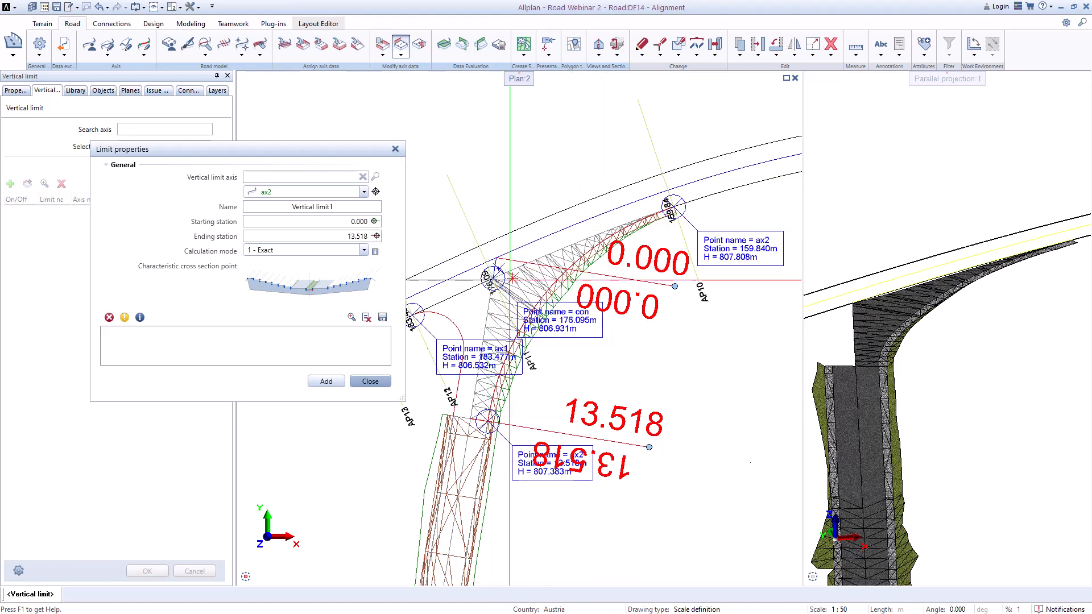
click(319, 292)
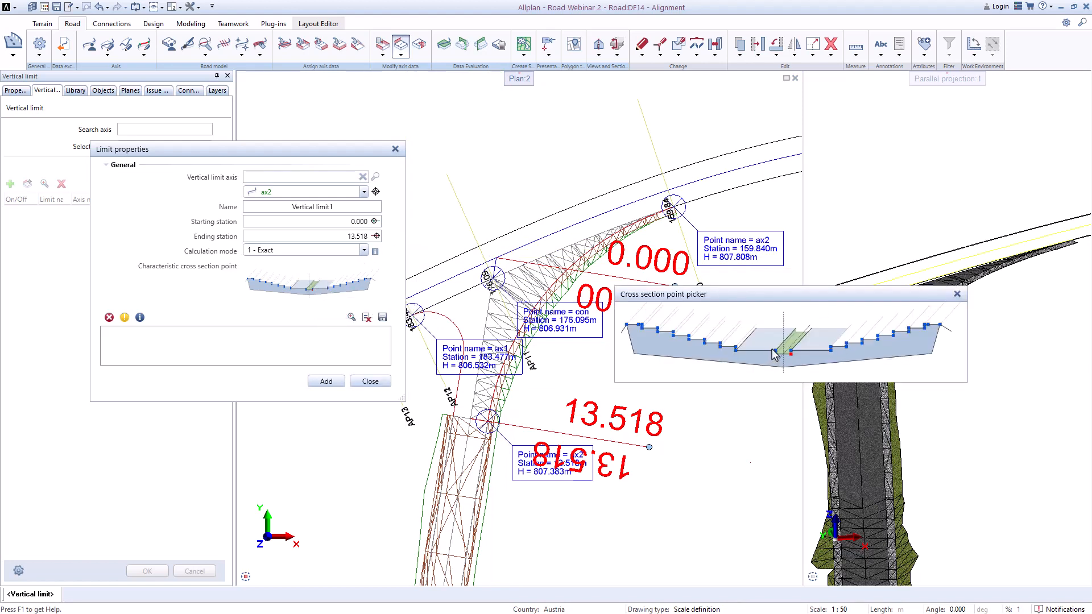
click(736, 349)
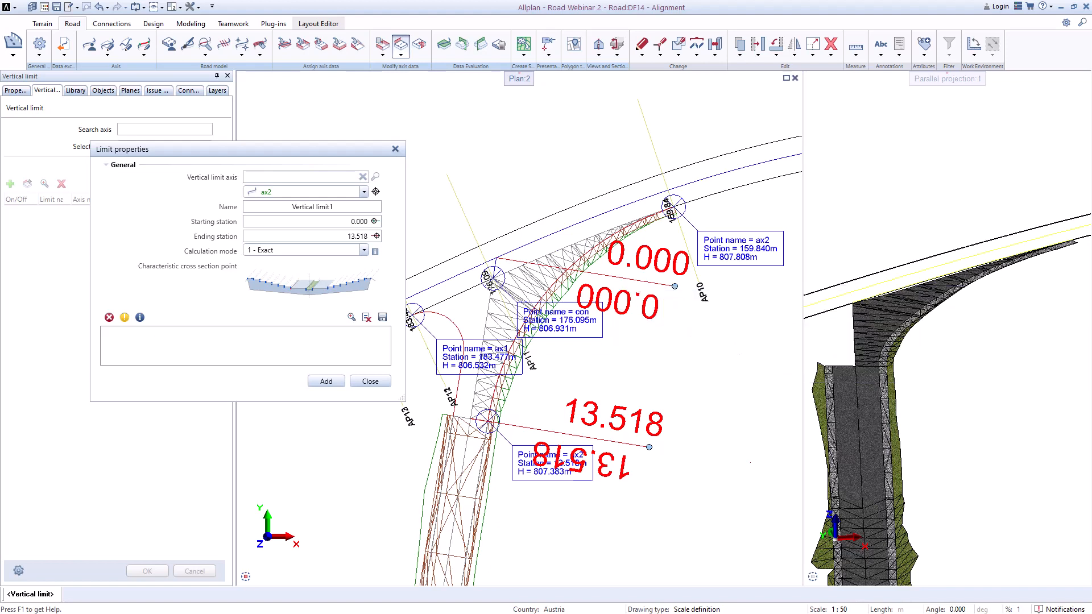
click(326, 381)
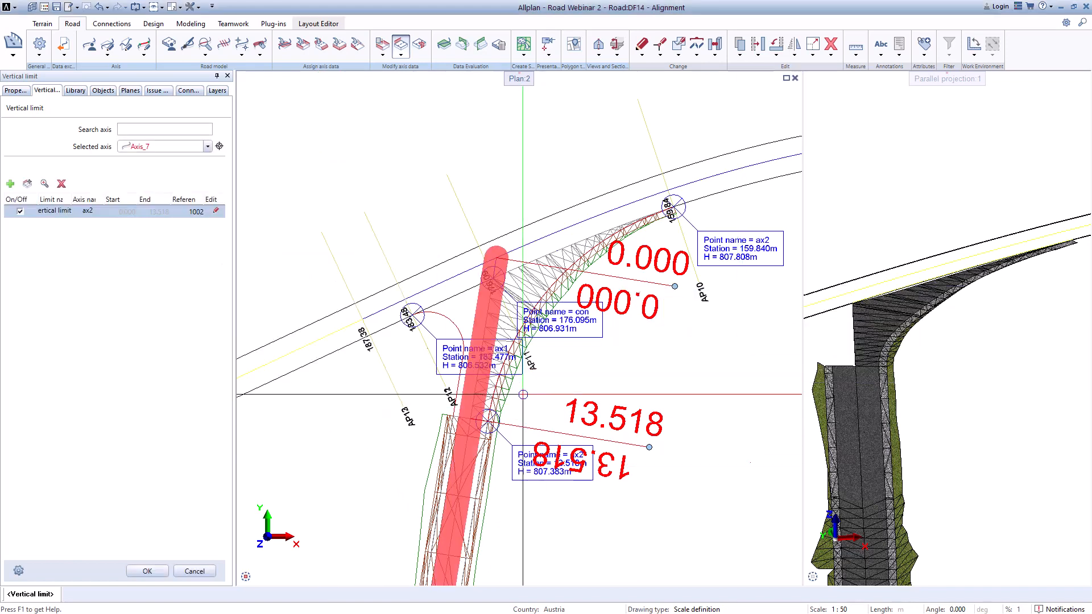
click(149, 571)
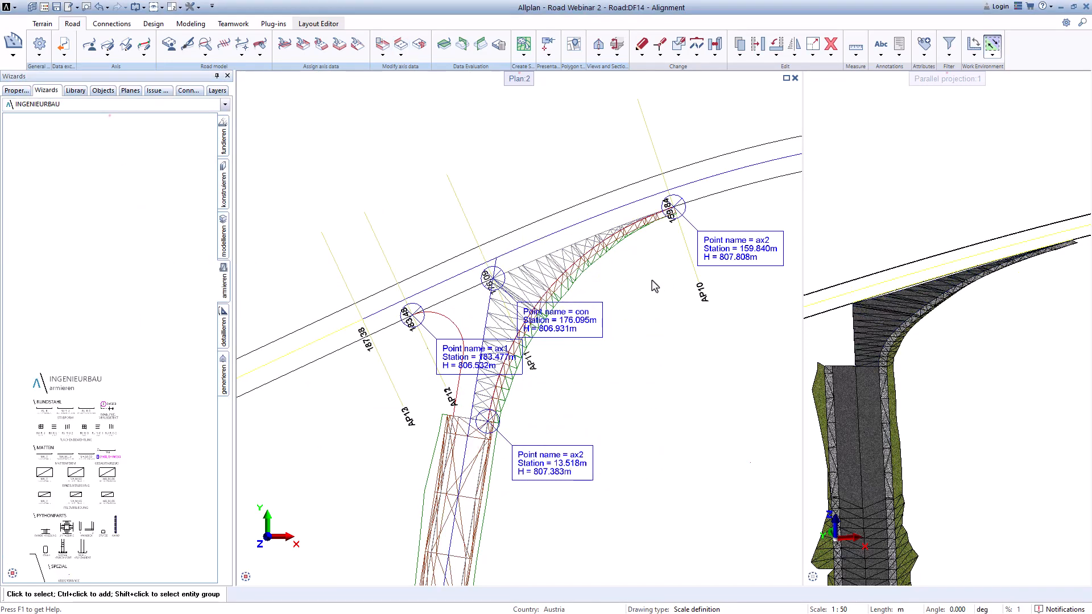
Step: Try to add a vertical limit against Axis line_16, choosing Axis line_16 as the vertical limit axis
scroll(846, 299, up, 5)
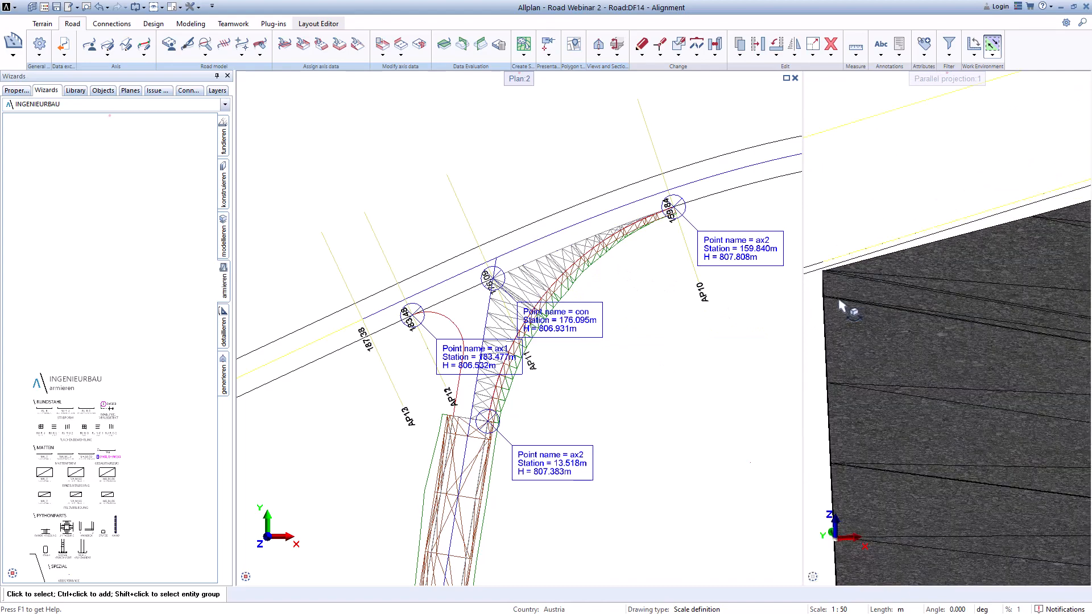
scroll(839, 301, down, 5)
scroll(554, 317, down, 1)
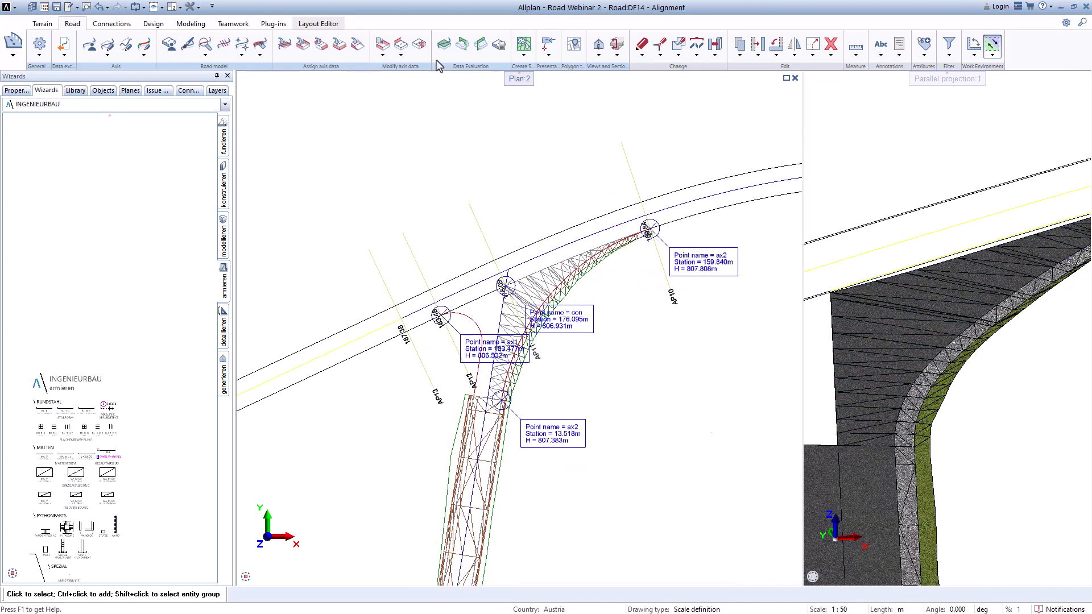
click(401, 55)
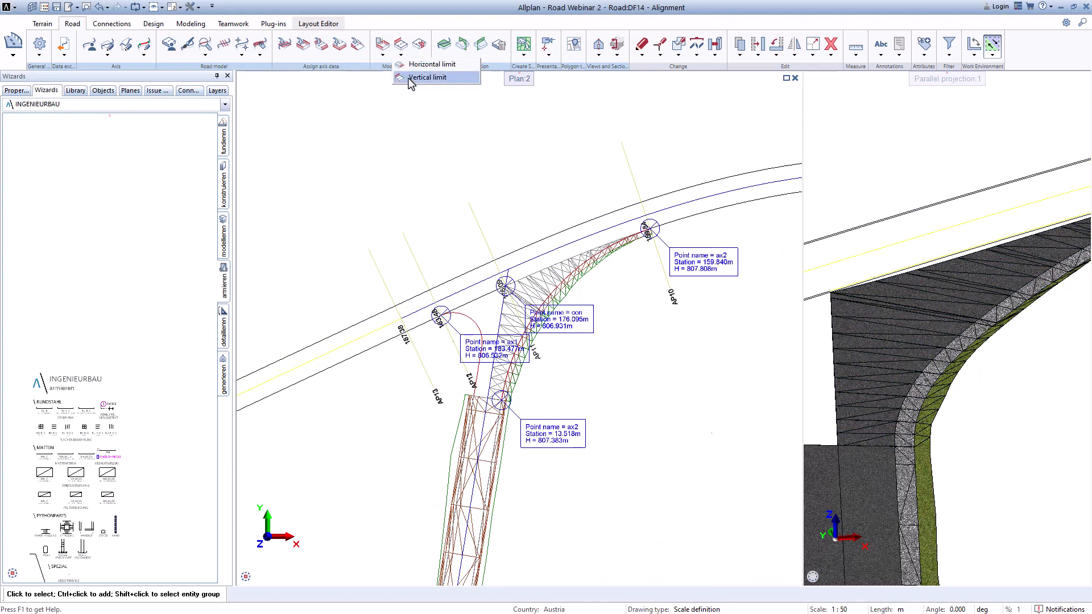
click(427, 77)
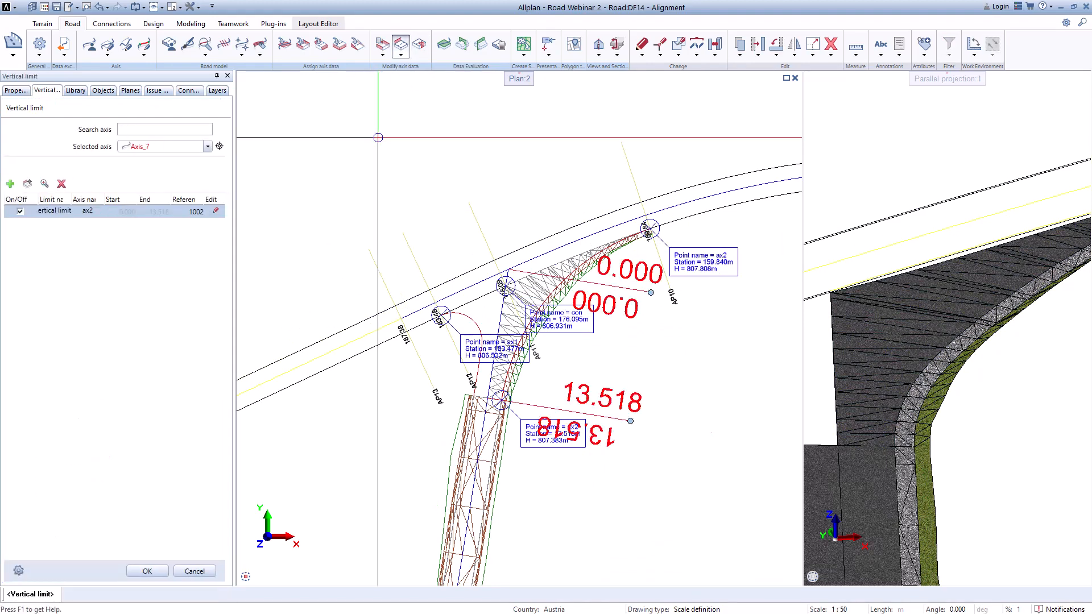
click(208, 146)
click(155, 168)
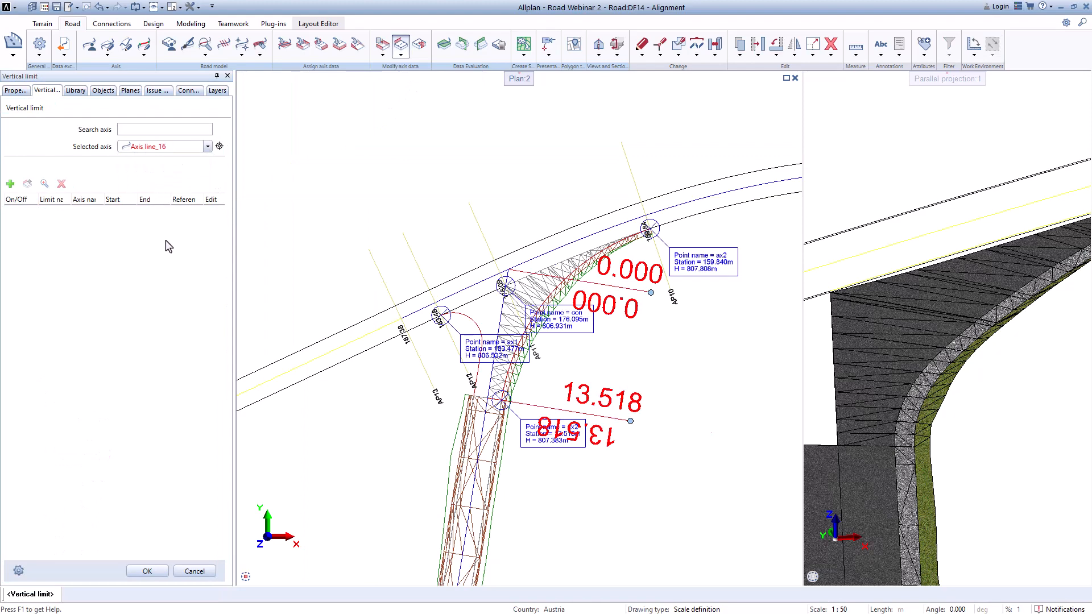
click(10, 183)
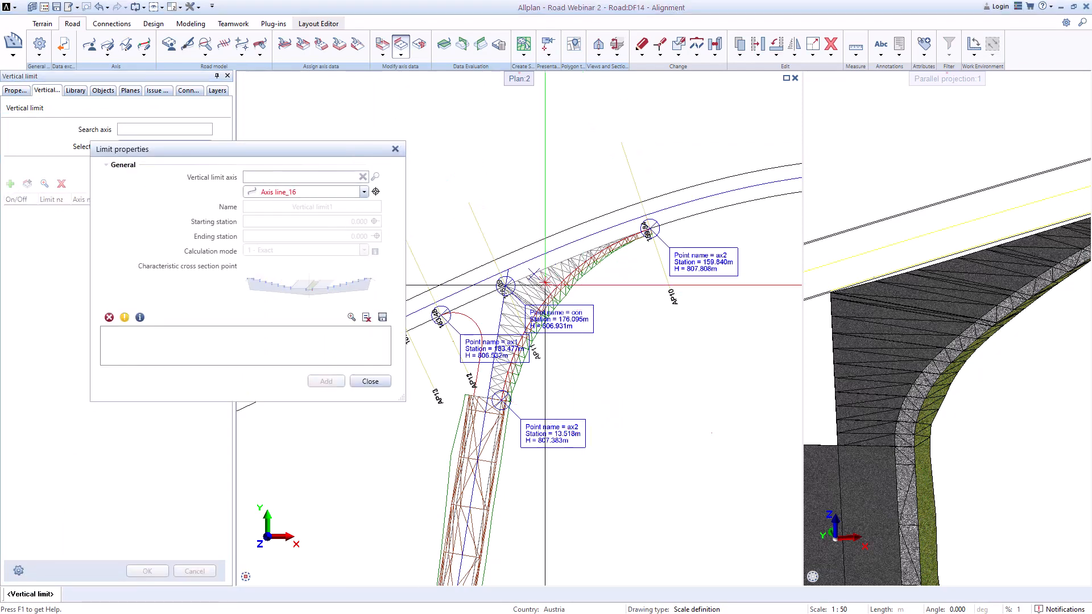
click(364, 192)
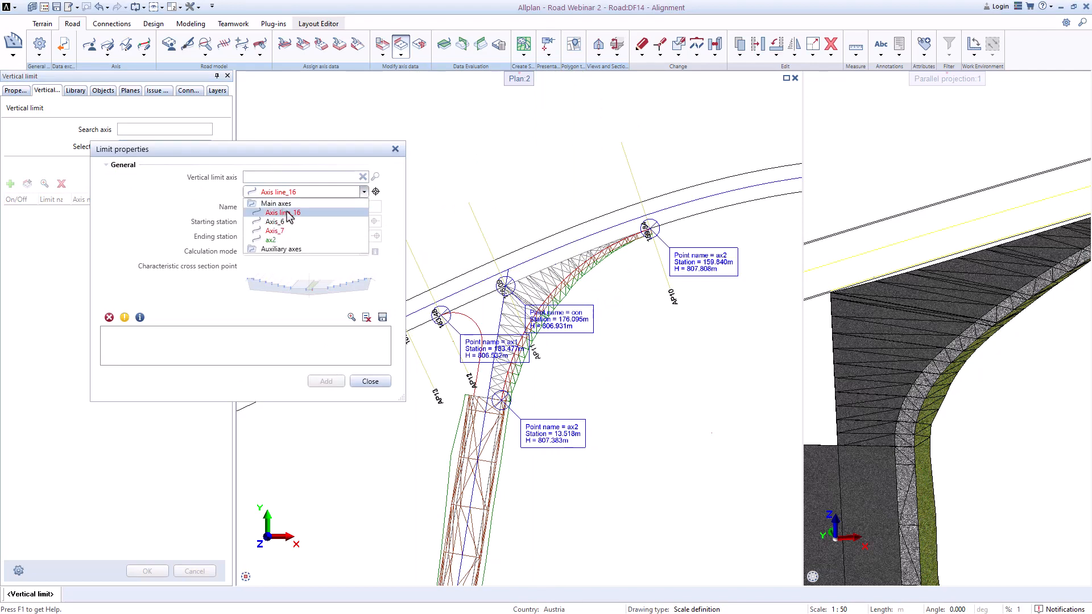
click(290, 218)
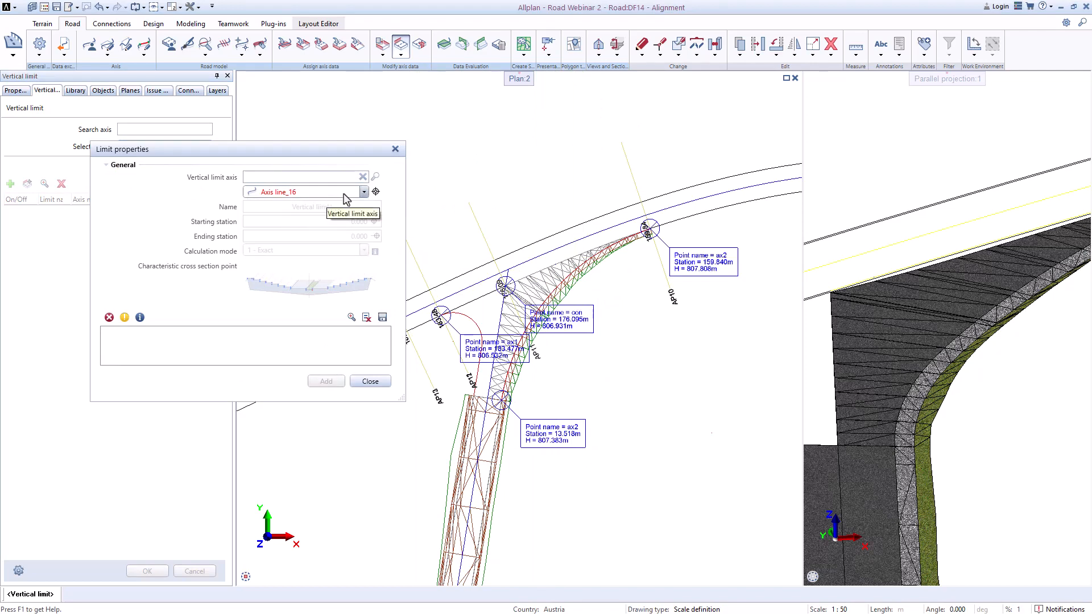
click(363, 192)
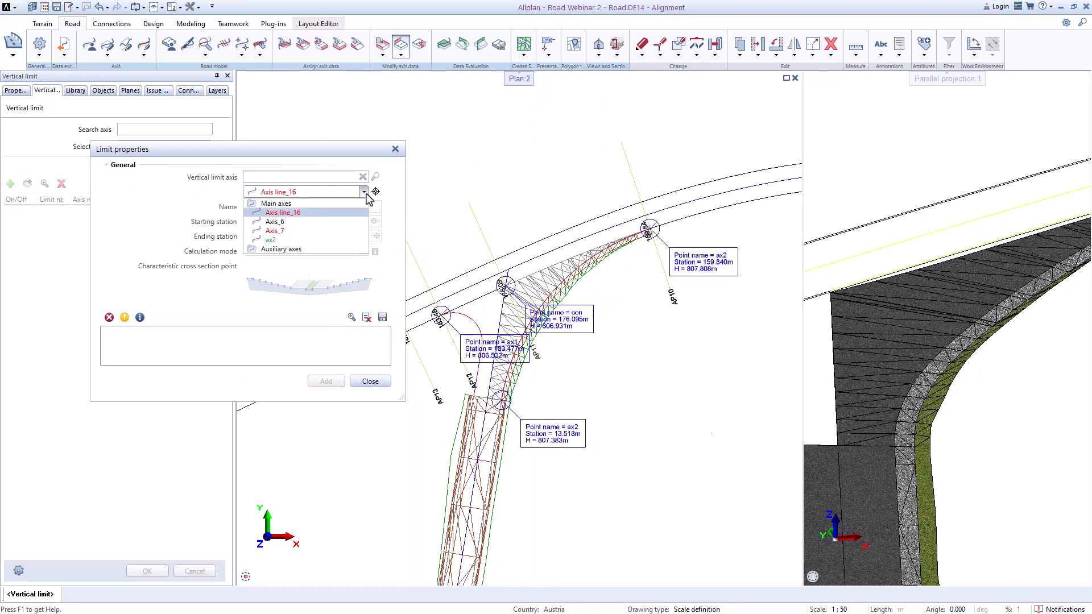
click(364, 193)
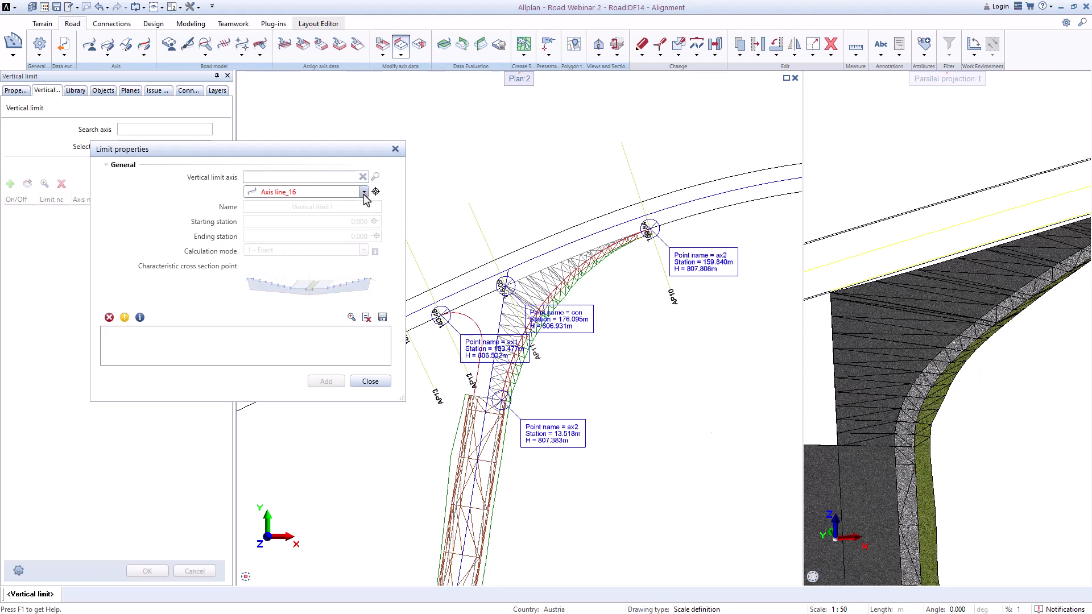
click(369, 382)
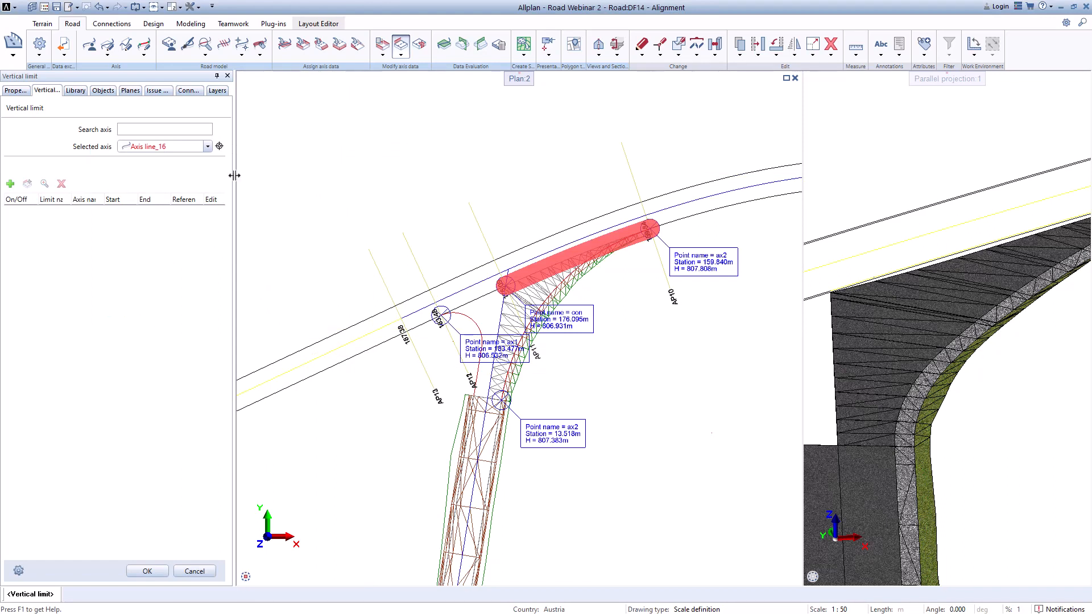
Step: Create a vertical limit of ax2 against Axis line_16 from station 10.282 to 24.799 with a picked characteristic cross section point
click(208, 147)
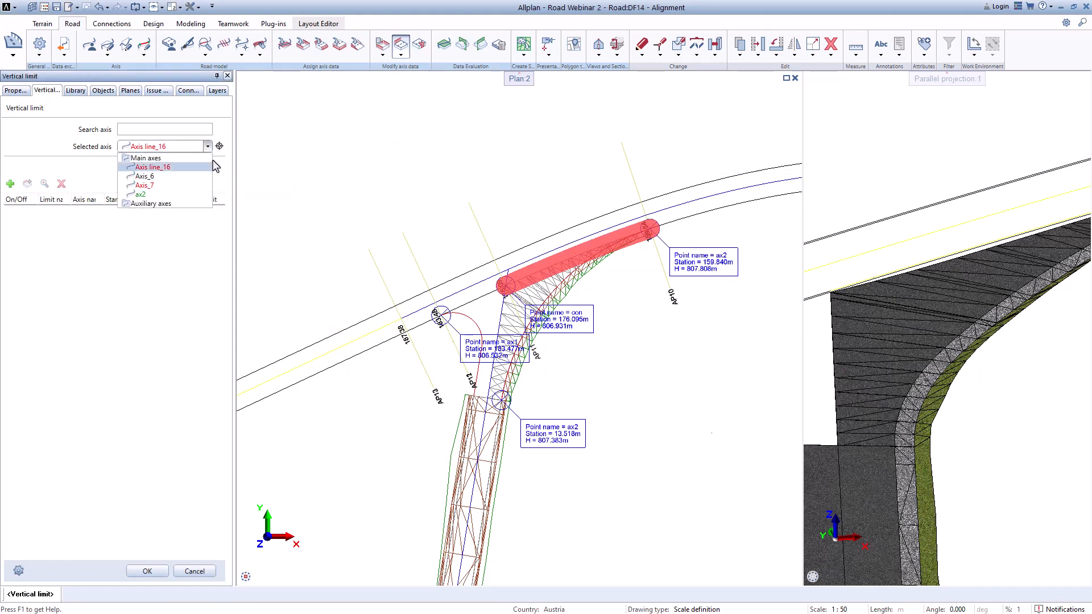
click(208, 146)
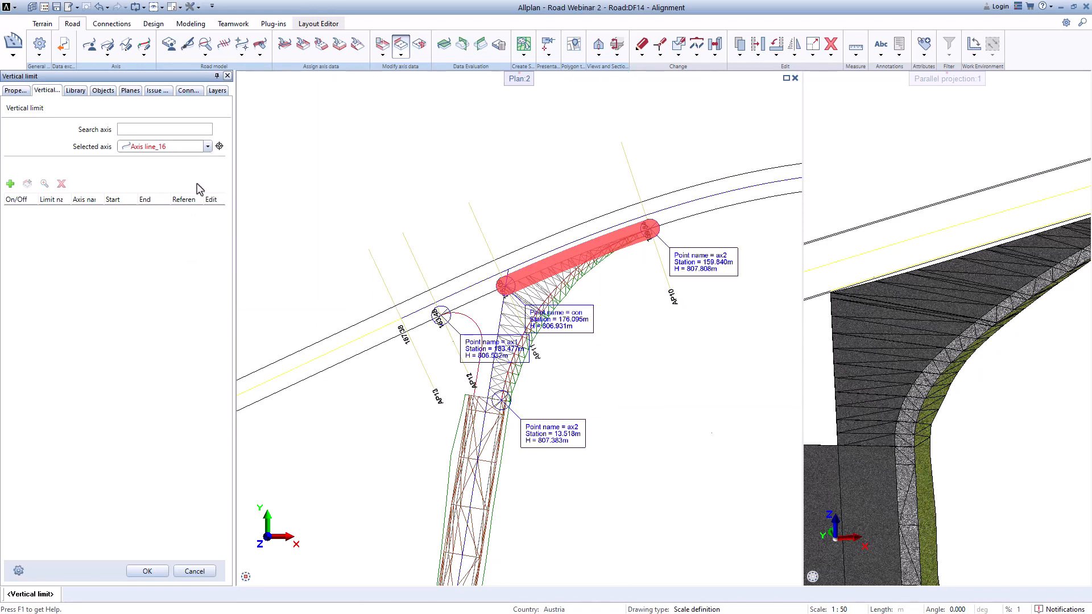
click(206, 147)
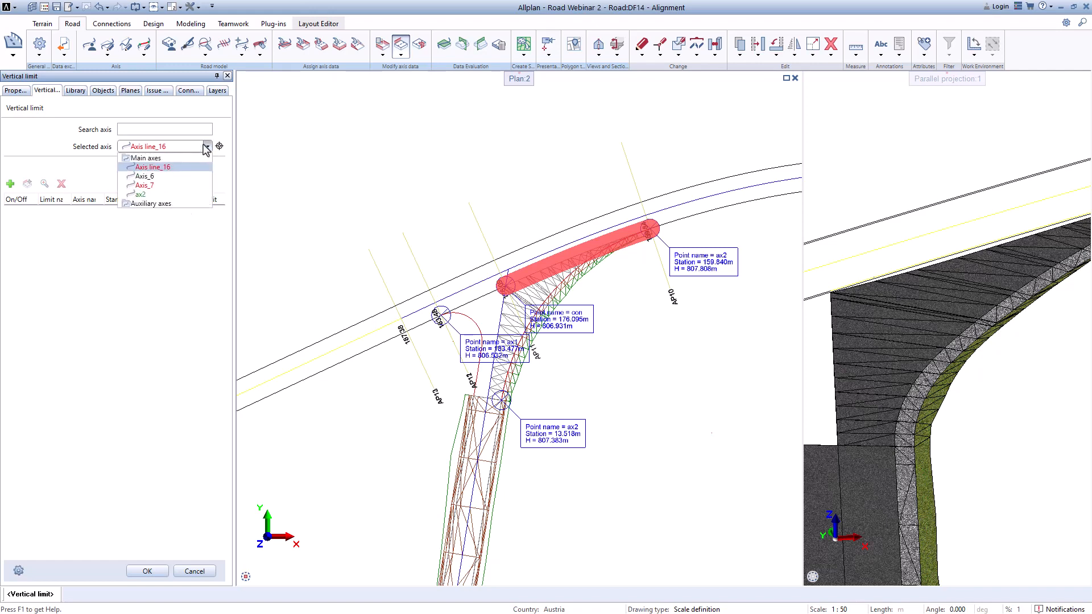
click(141, 195)
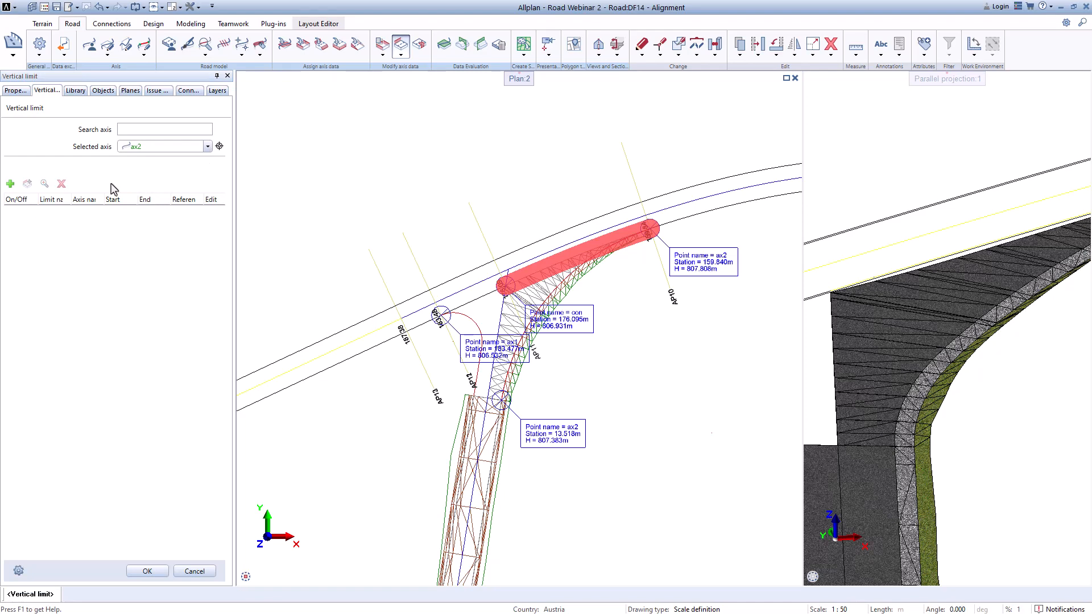
click(11, 184)
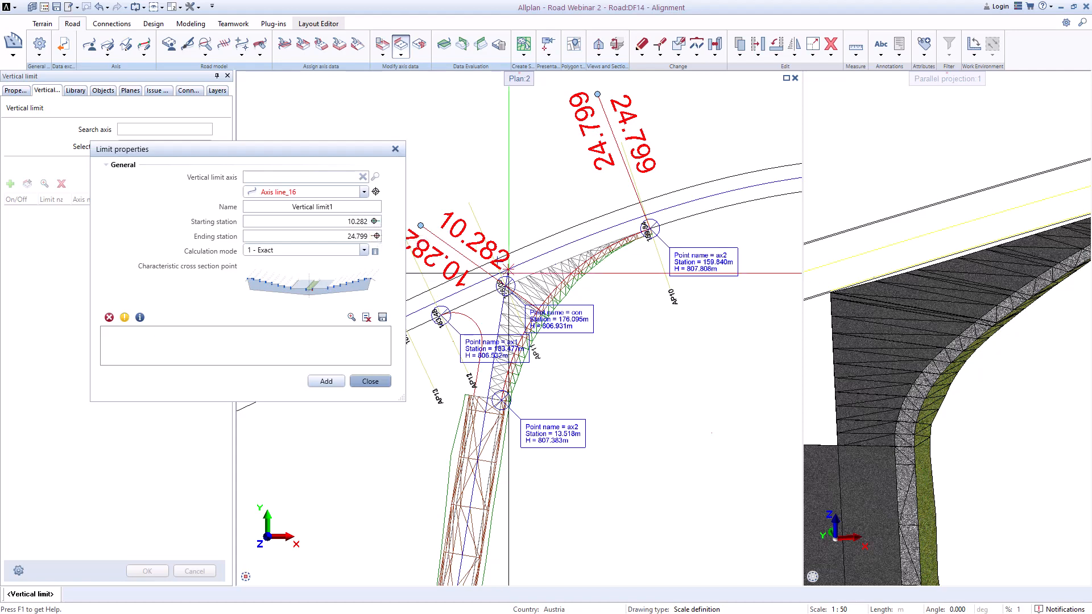
scroll(487, 295, up, 5)
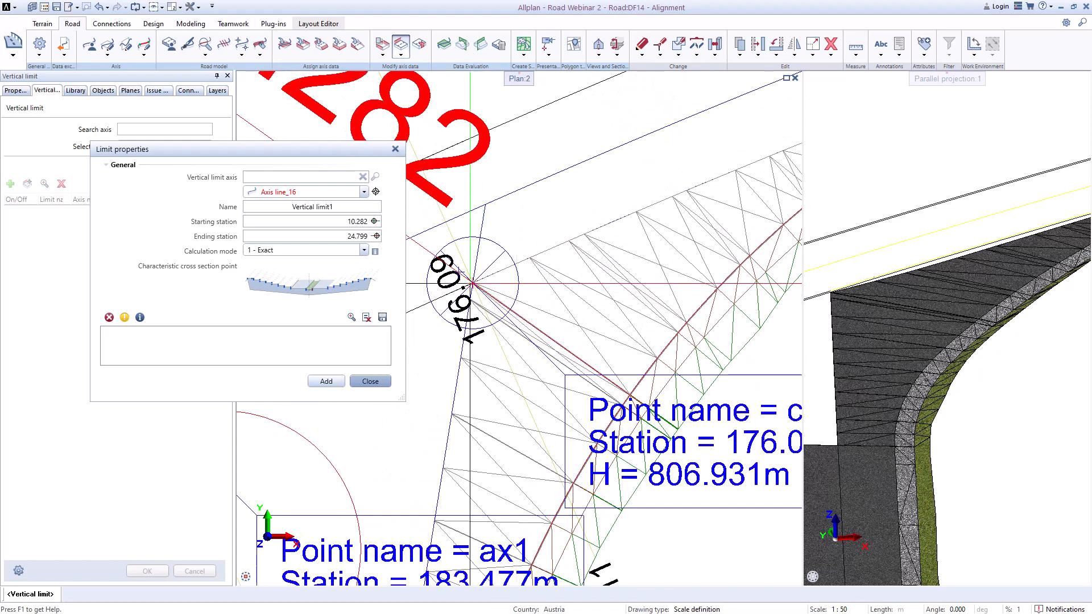
scroll(471, 287, down, 3)
scroll(661, 240, down, 2)
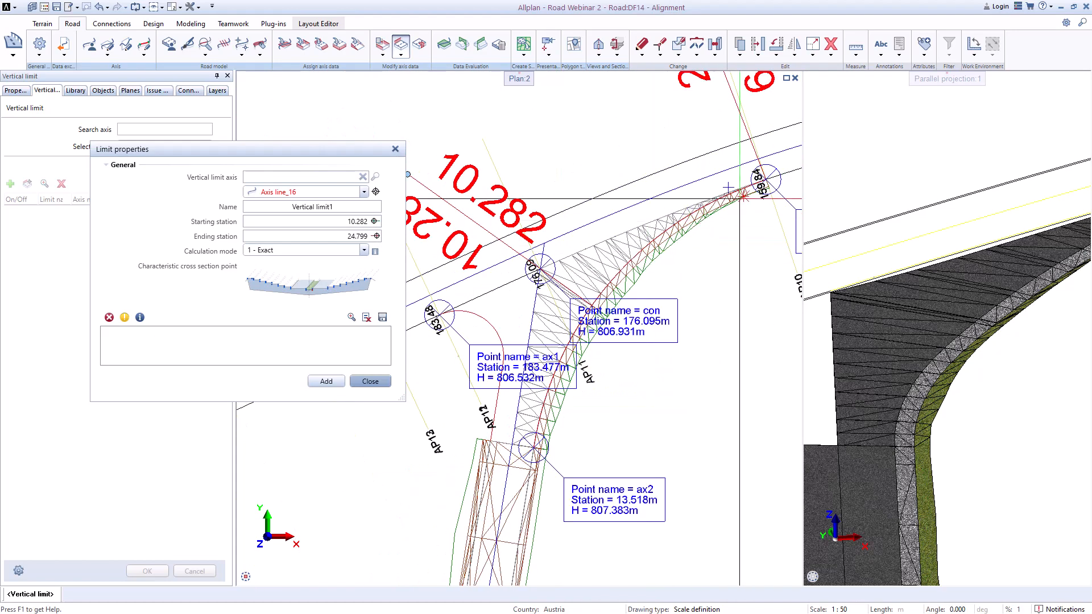
click(349, 293)
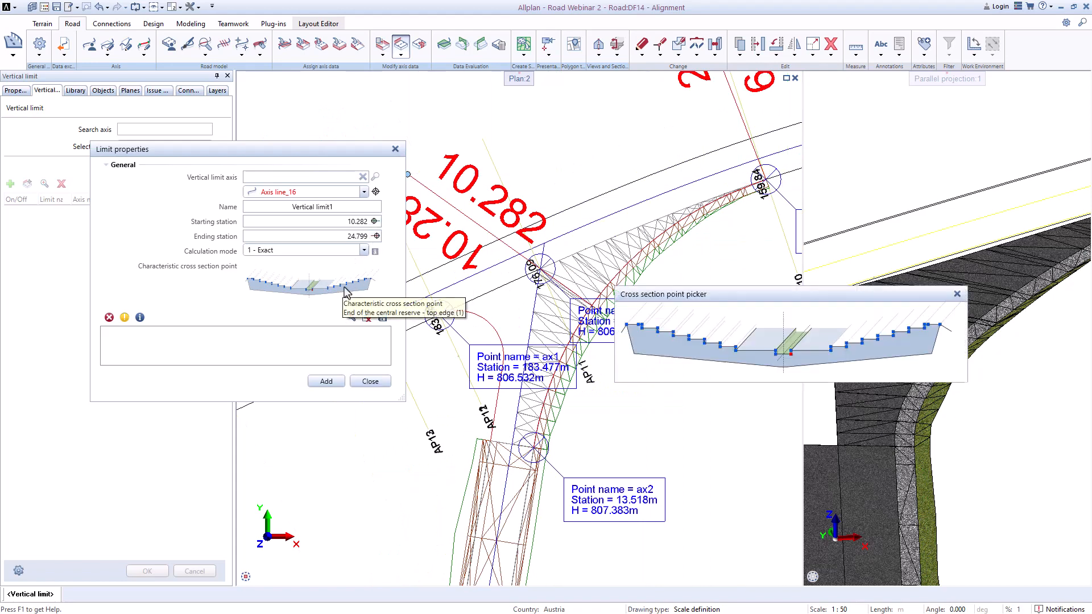
click(738, 357)
click(326, 381)
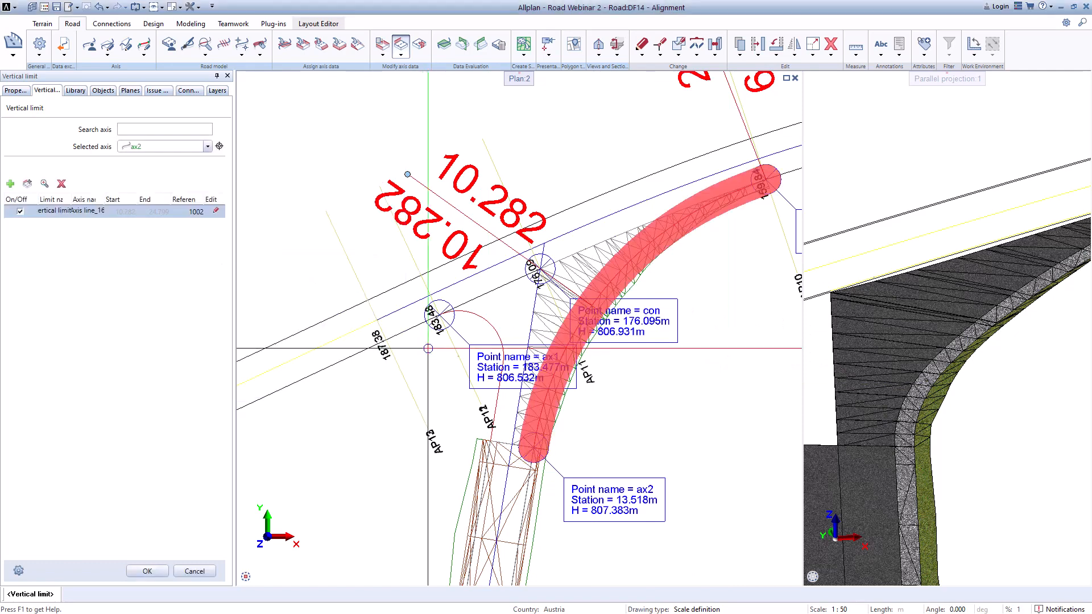
click(147, 571)
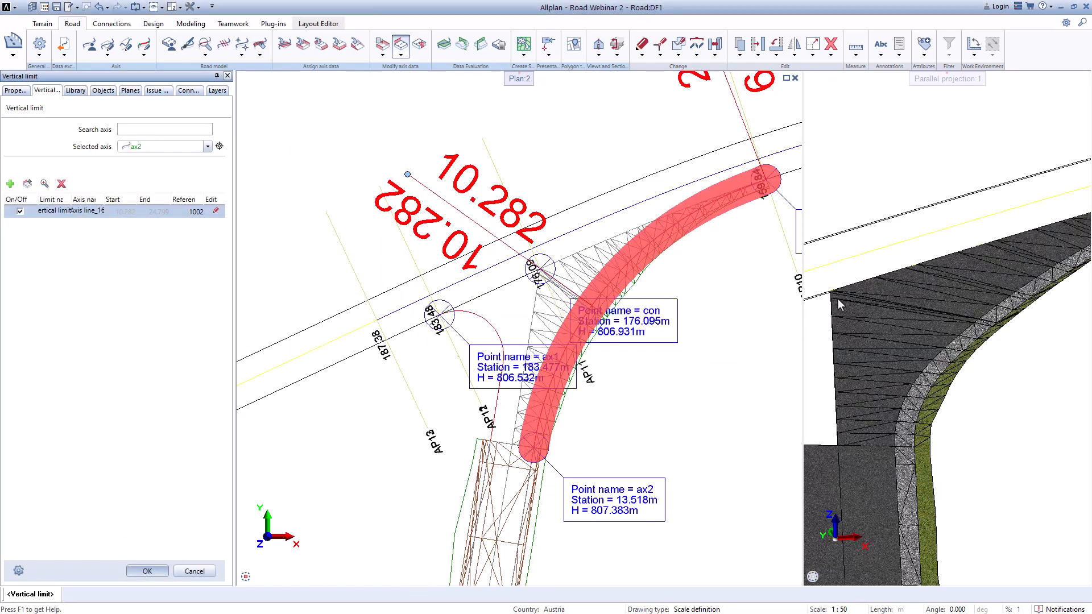
Step: Apply the '3D, Bimplus ready view' road visual style to Axis_6
scroll(858, 296, up, 3)
scroll(516, 329, up, 1)
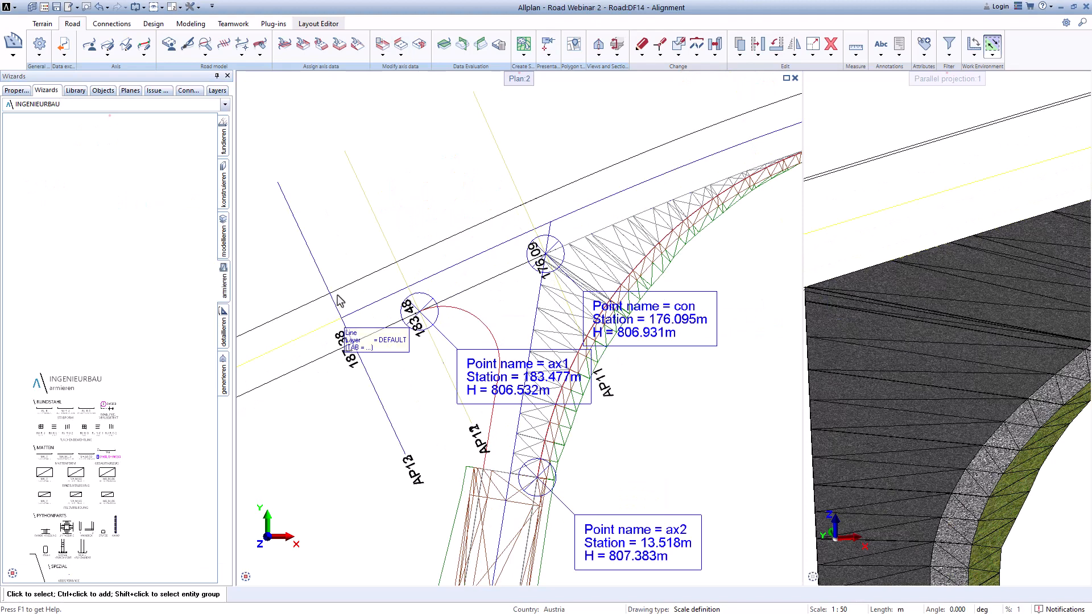
click(187, 43)
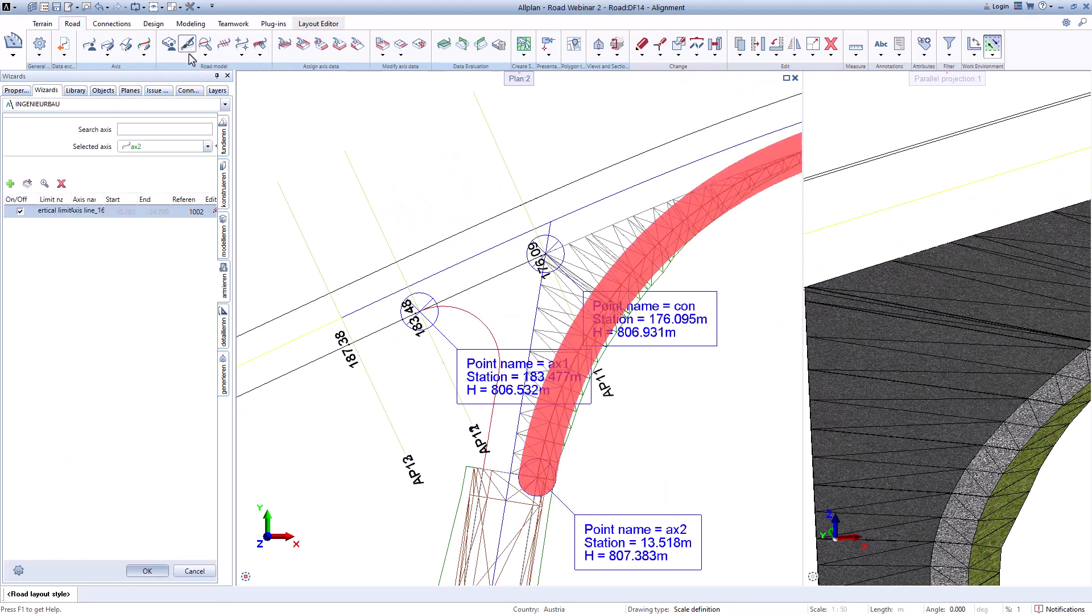
click(208, 149)
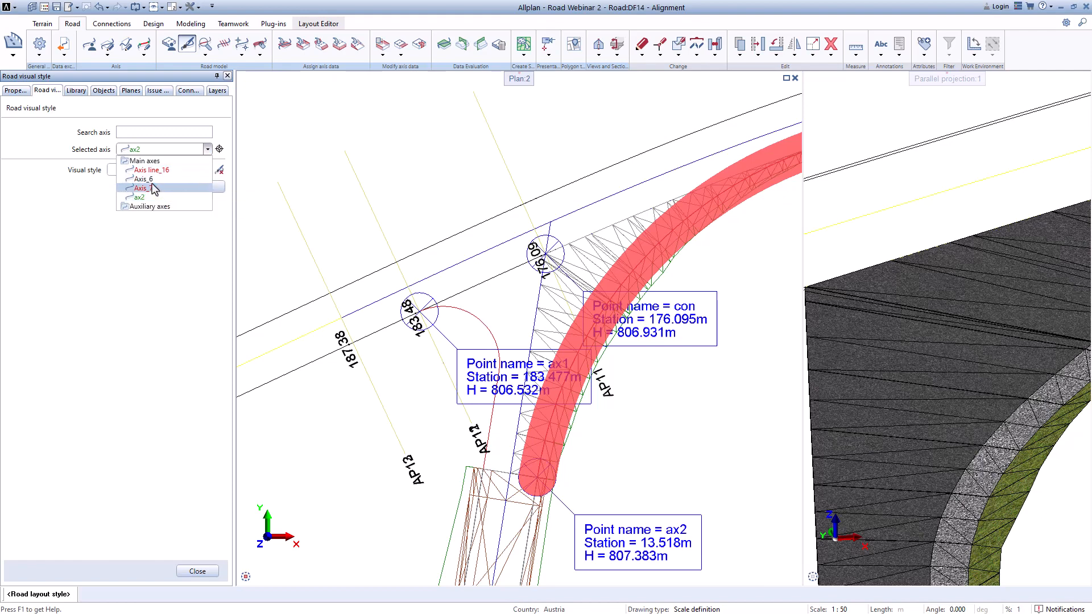
click(147, 179)
click(207, 189)
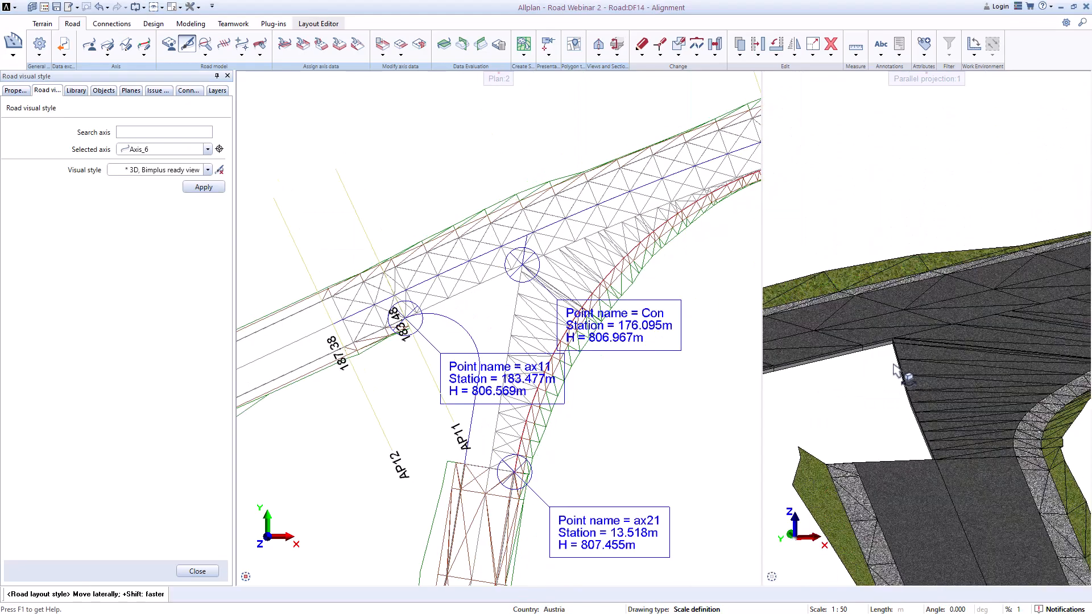
Step: Orbit and zoom the 3D view to inspect the junction of Axis_6 and ax2
scroll(902, 326, up, 5)
scroll(895, 330, down, 3)
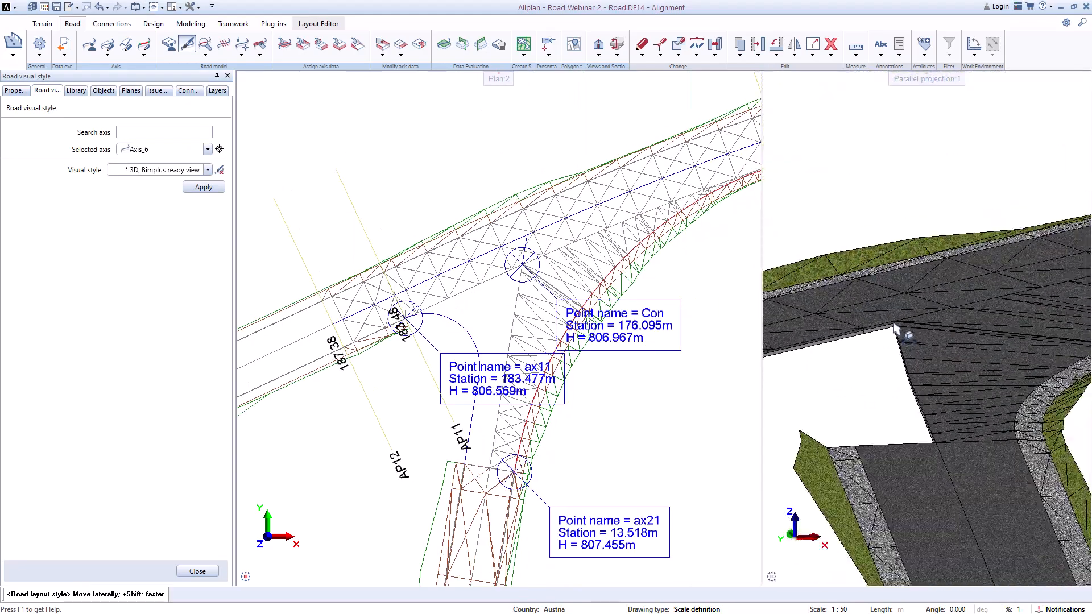
scroll(960, 433, up, 5)
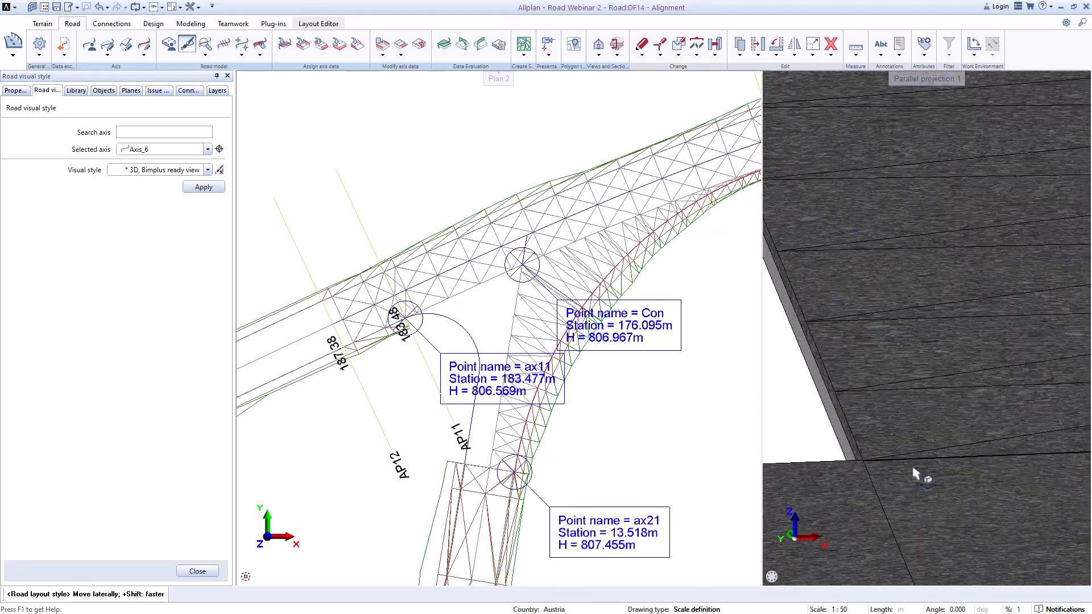
middle_drag(913, 468, 906, 460)
mouse_move(906, 460)
mouse_down()
mouse_move(955, 506)
mouse_move(951, 476)
mouse_up()
scroll(950, 474, down, 5)
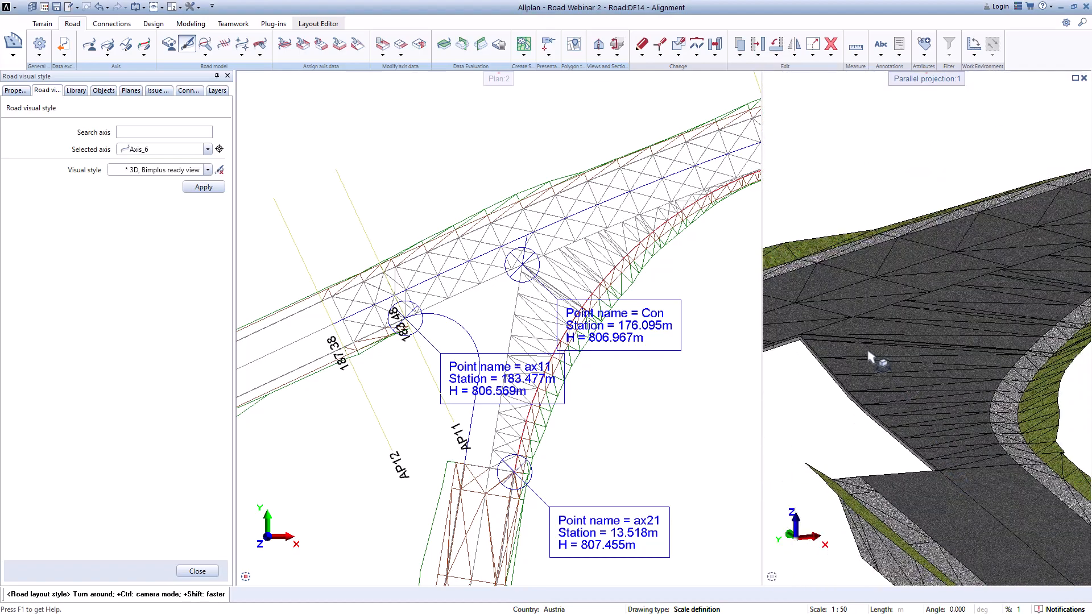
middle_drag(864, 351, 1012, 299)
scroll(913, 292, down, 4)
drag(952, 369, 903, 380)
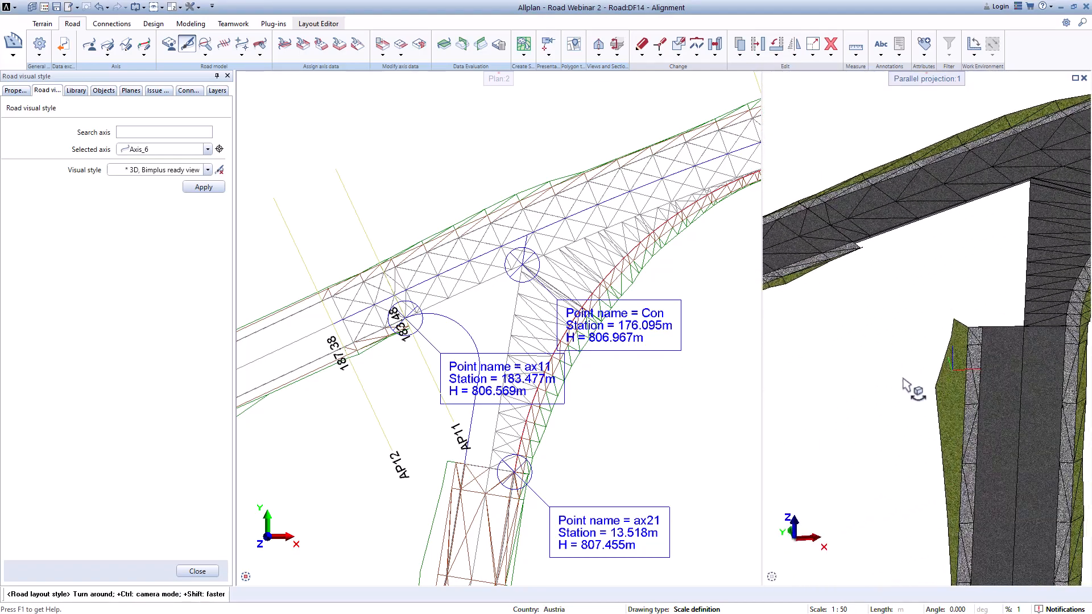
middle_drag(904, 385, 926, 347)
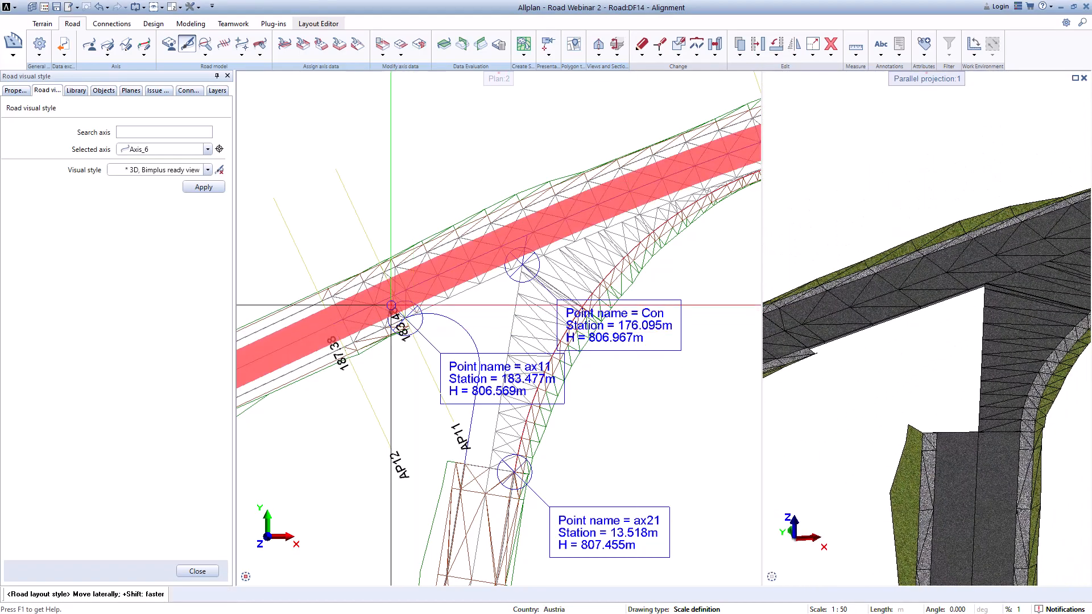
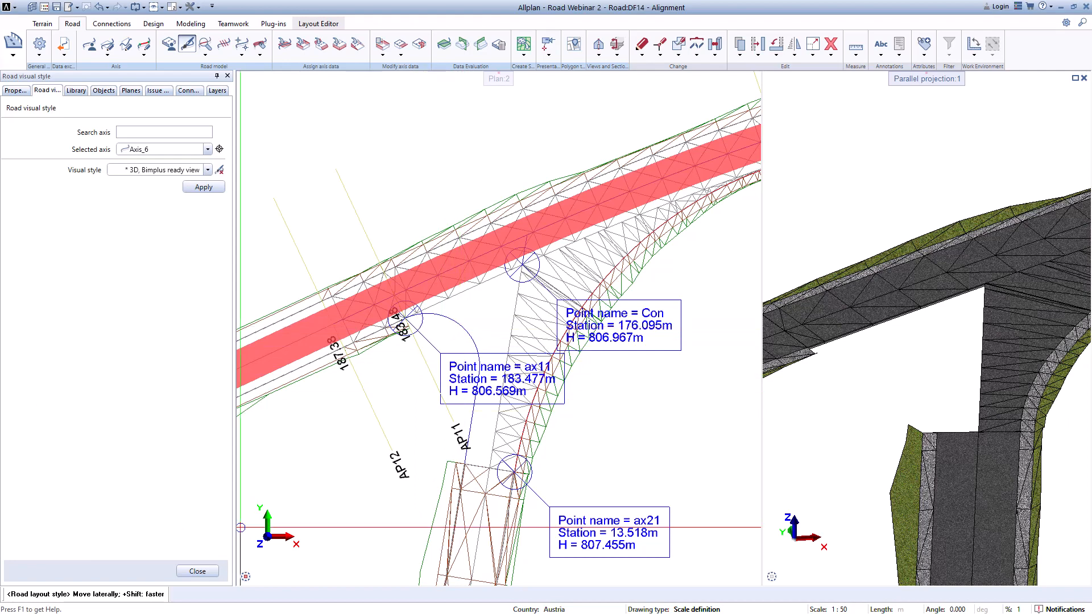
click(197, 571)
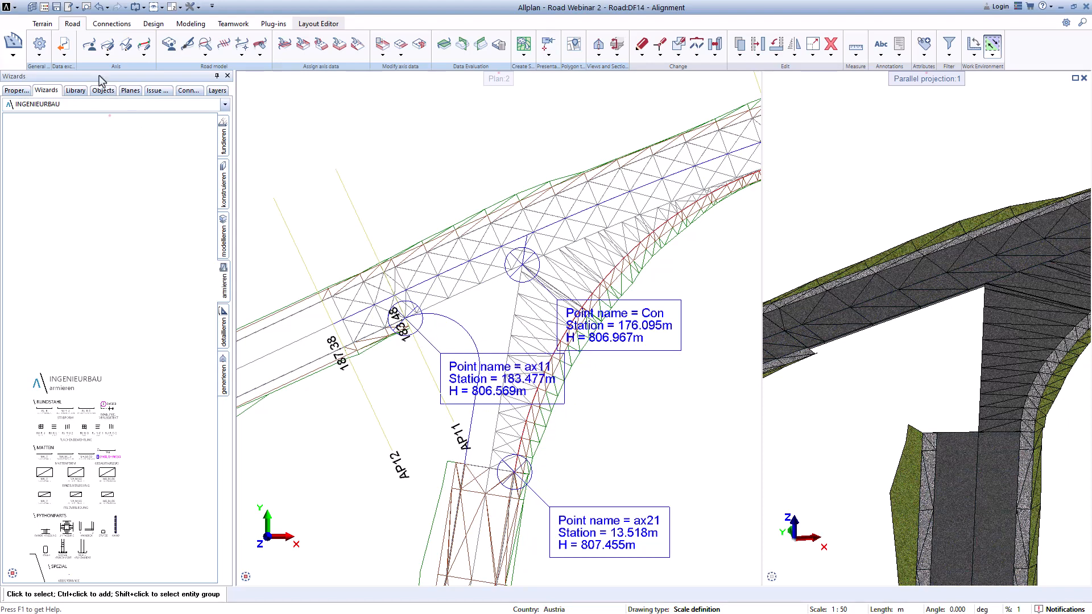
click(91, 51)
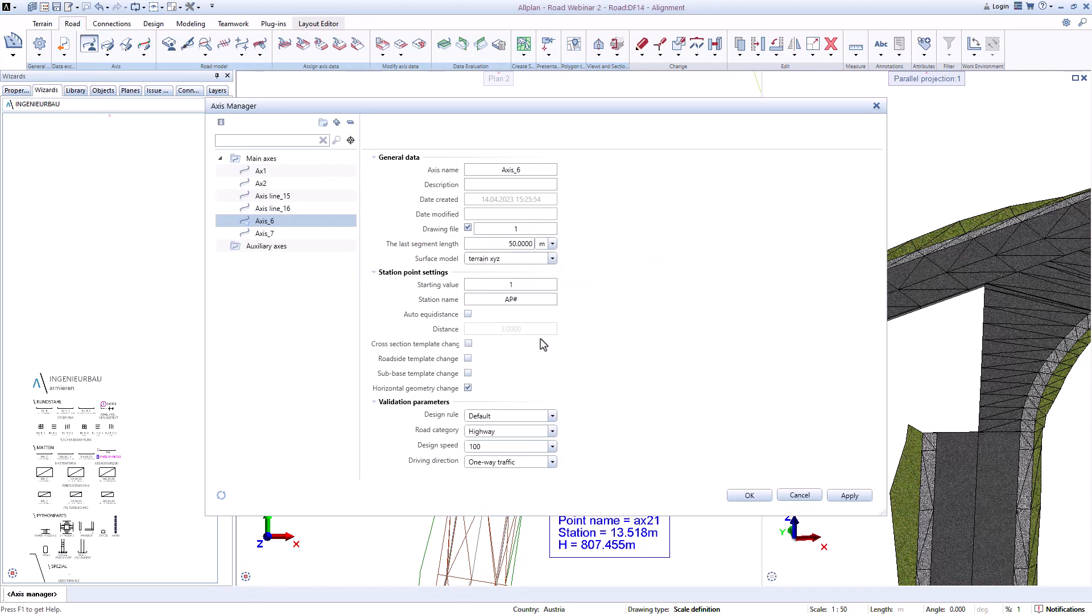
click(749, 495)
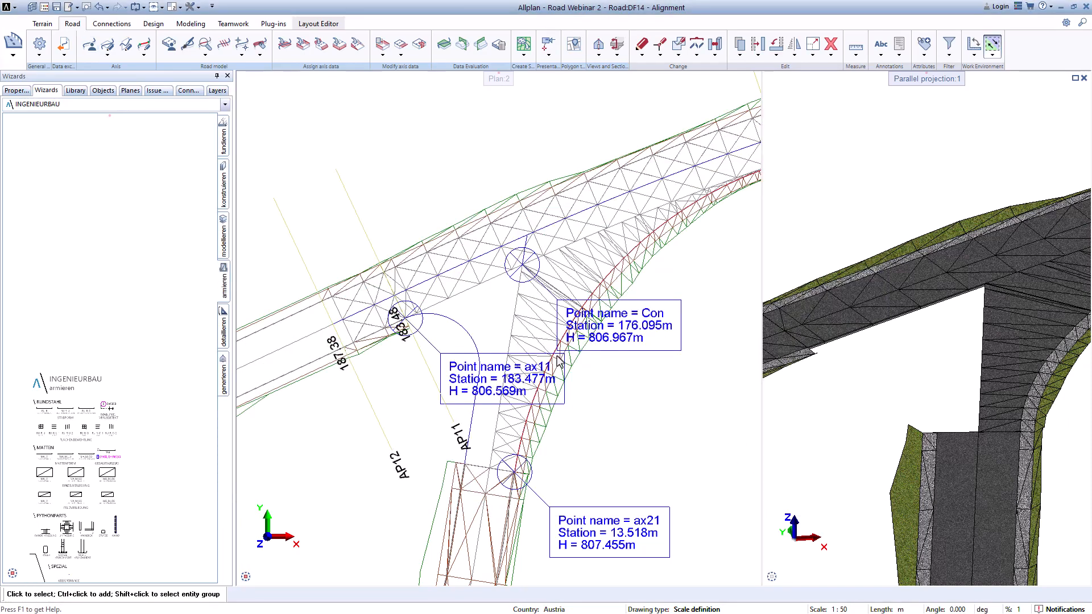
middle_drag(480, 333, 448, 299)
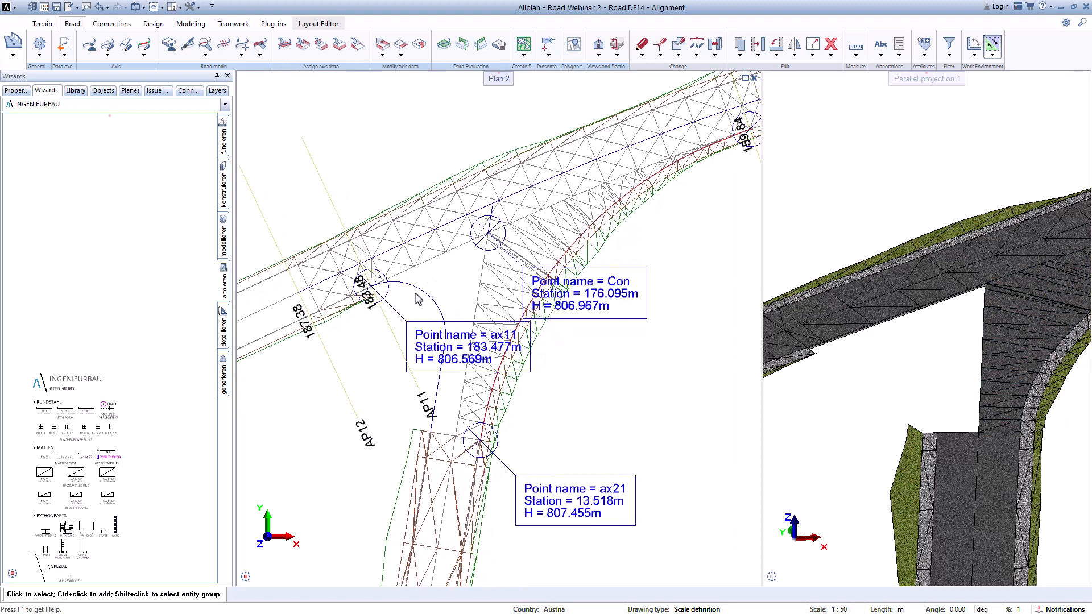
scroll(418, 300, up, 2)
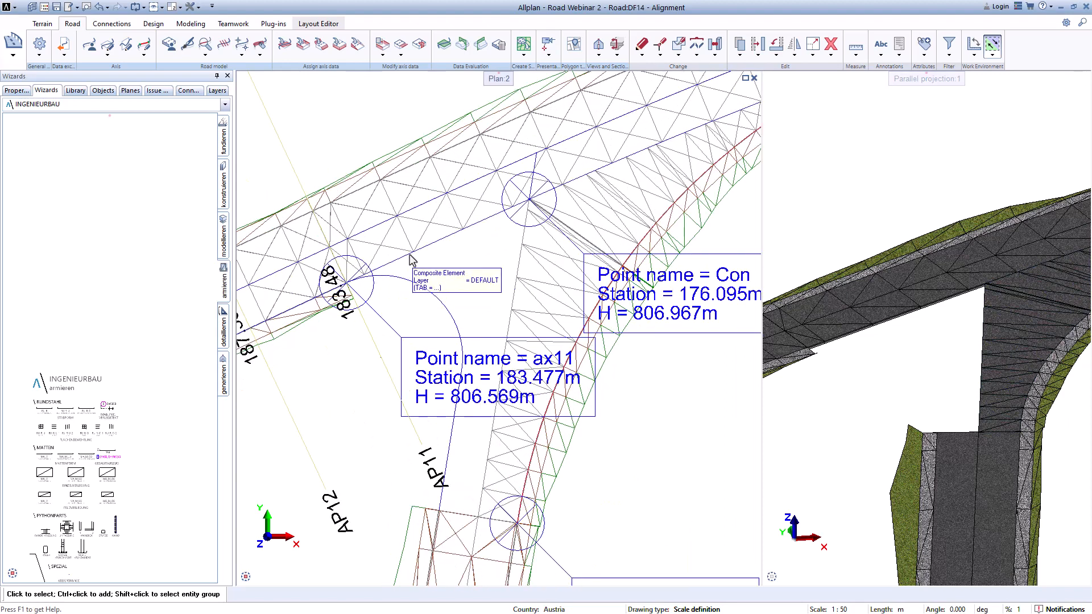
click(482, 230)
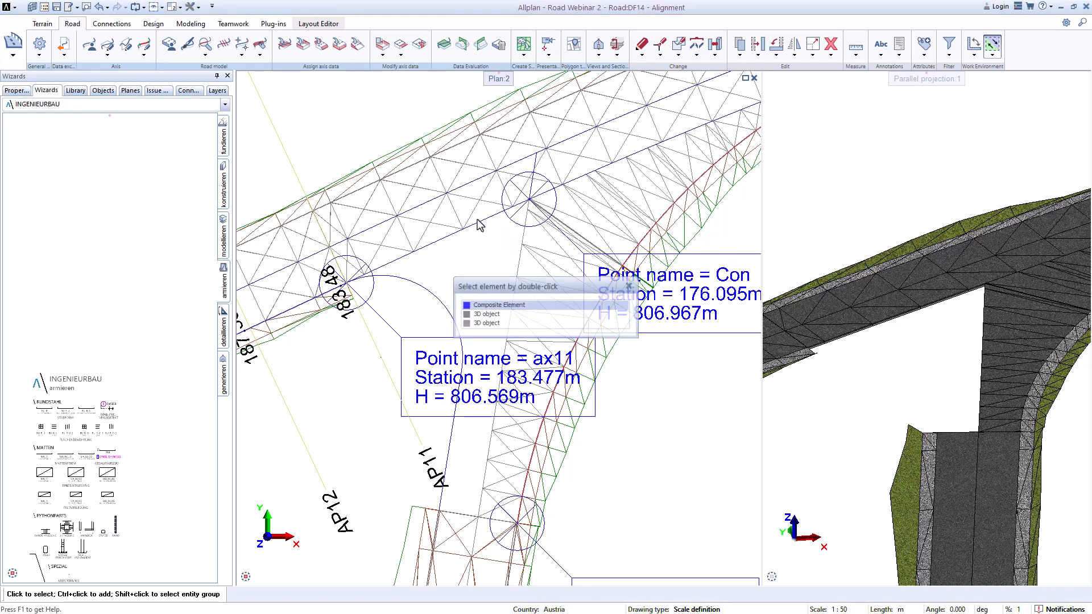
key(Escape)
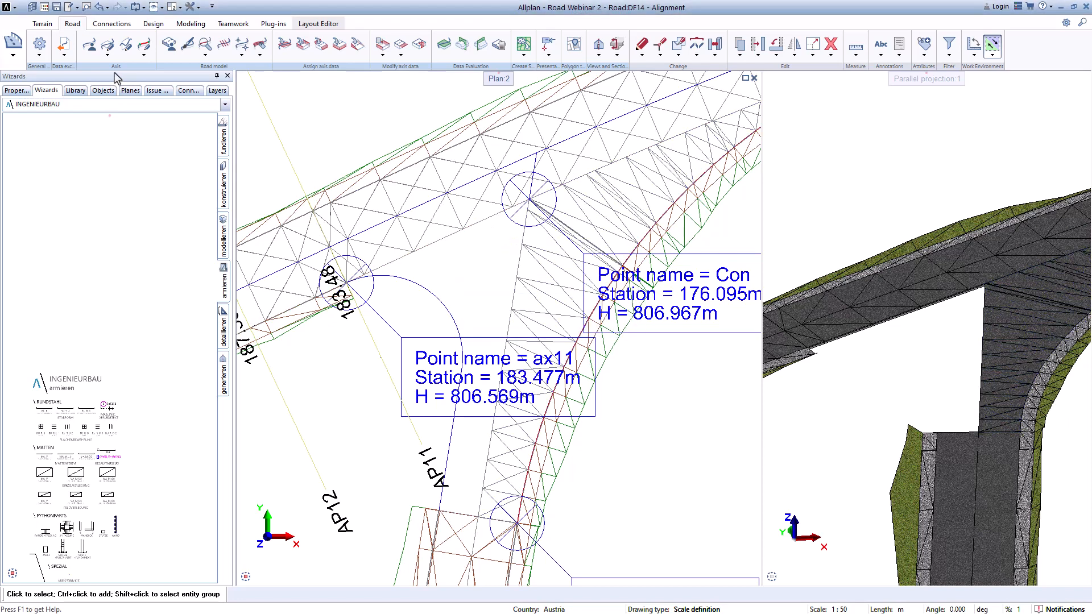
Step: Inspect Axis line_15 in the axis manager and locate it in the plan view
click(83, 50)
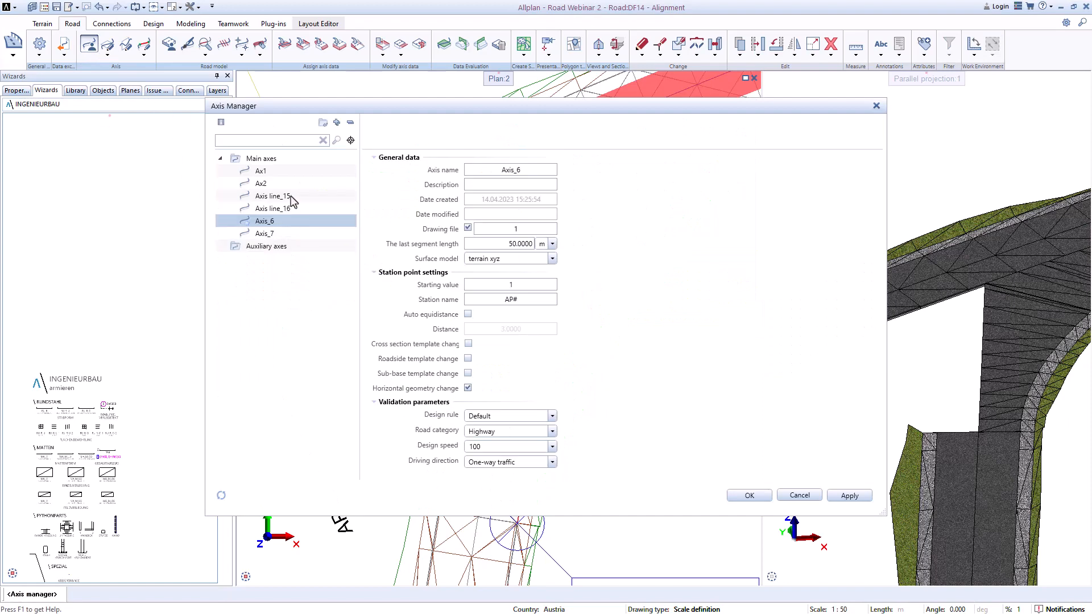
click(291, 196)
drag(542, 114, 996, 184)
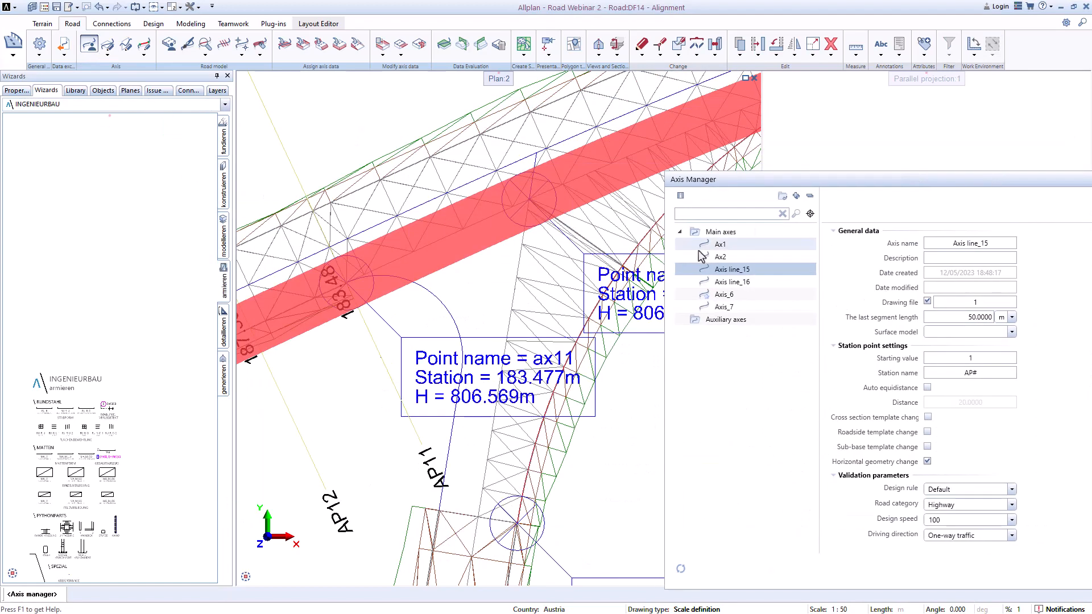
scroll(503, 279, down, 9)
middle_drag(470, 288, 410, 285)
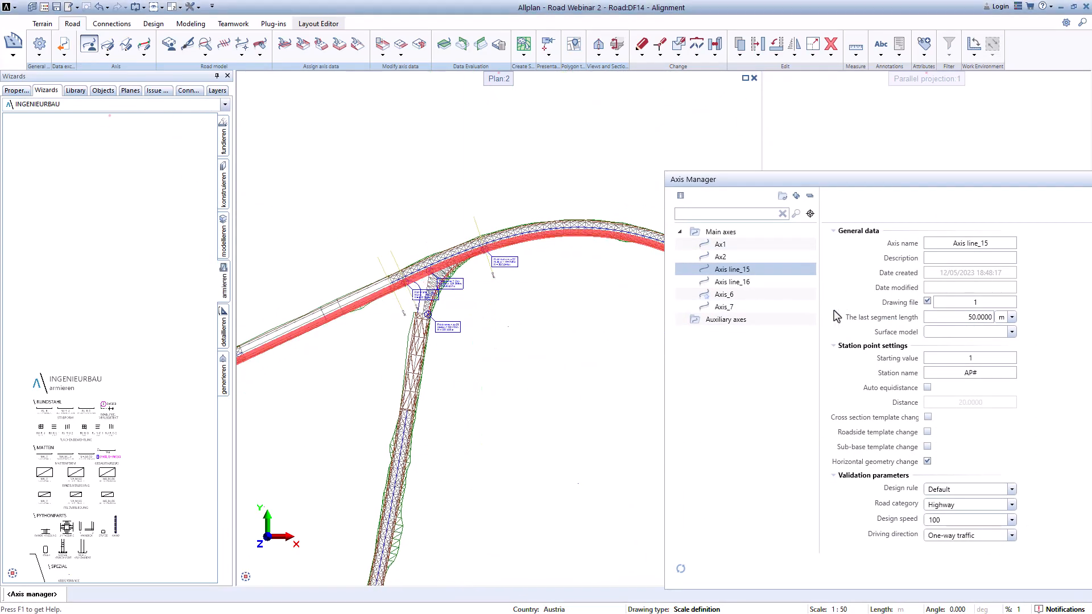
drag(949, 178, 693, 145)
click(950, 536)
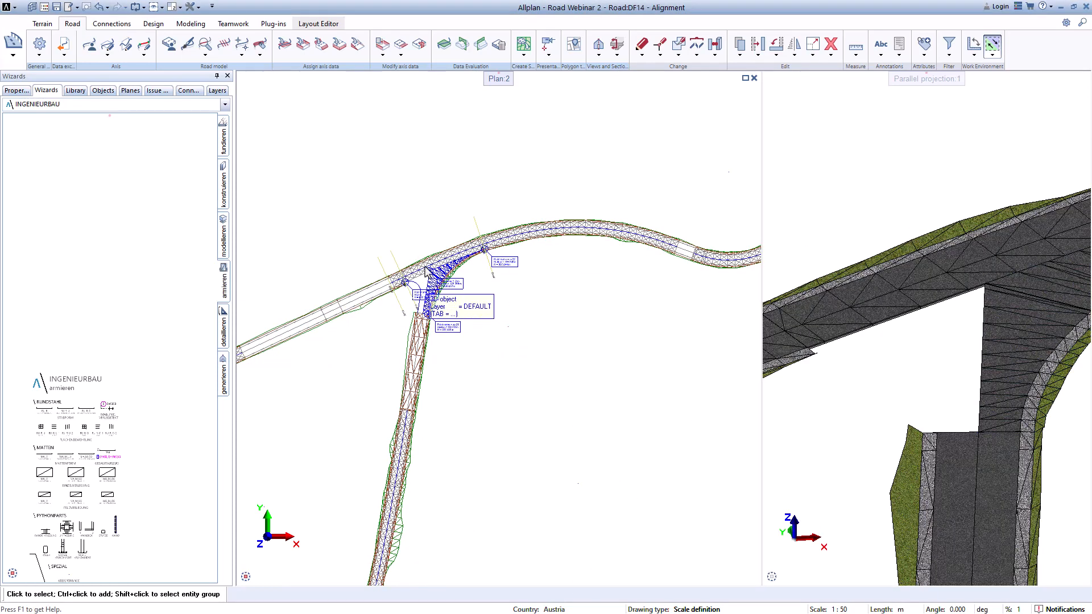
scroll(414, 250, up, 5)
scroll(414, 250, up, 3)
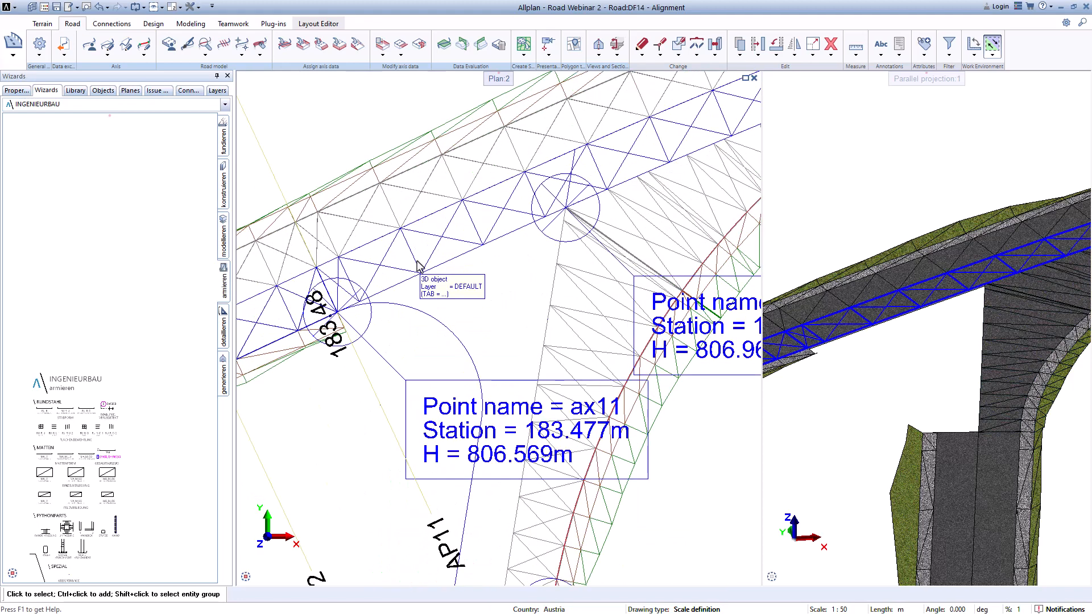
Step: Start Set project boundaries and select Axis line_15 as the axis to limit
click(144, 55)
click(168, 66)
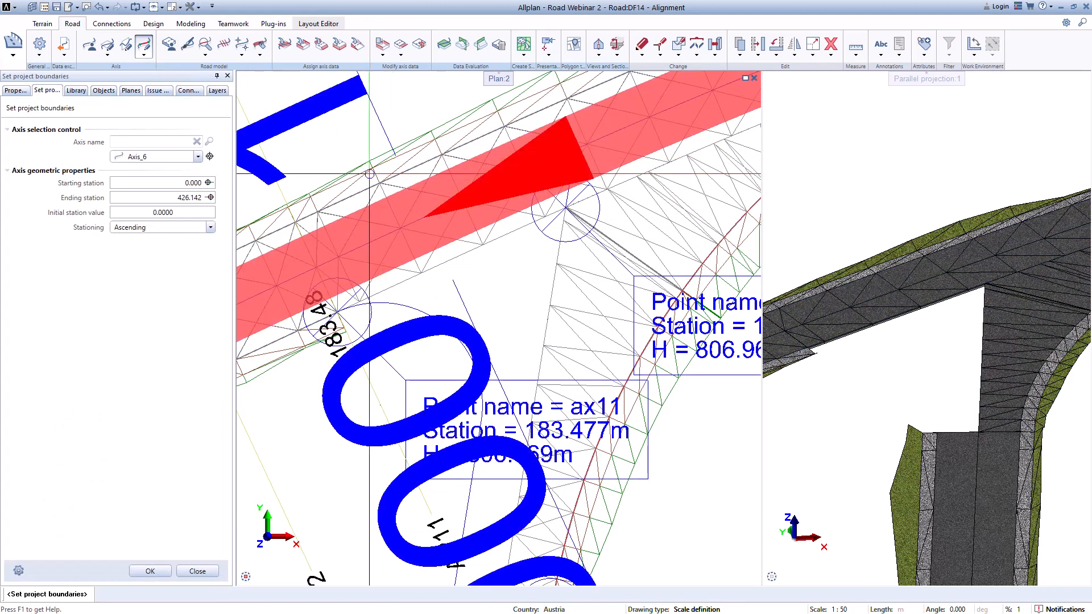
click(198, 157)
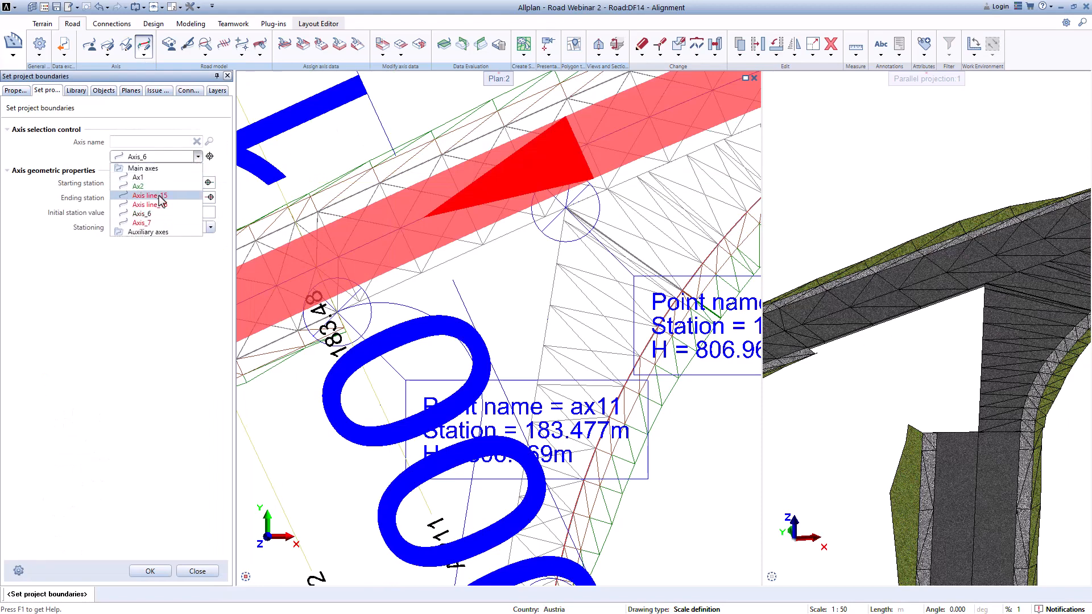
click(154, 196)
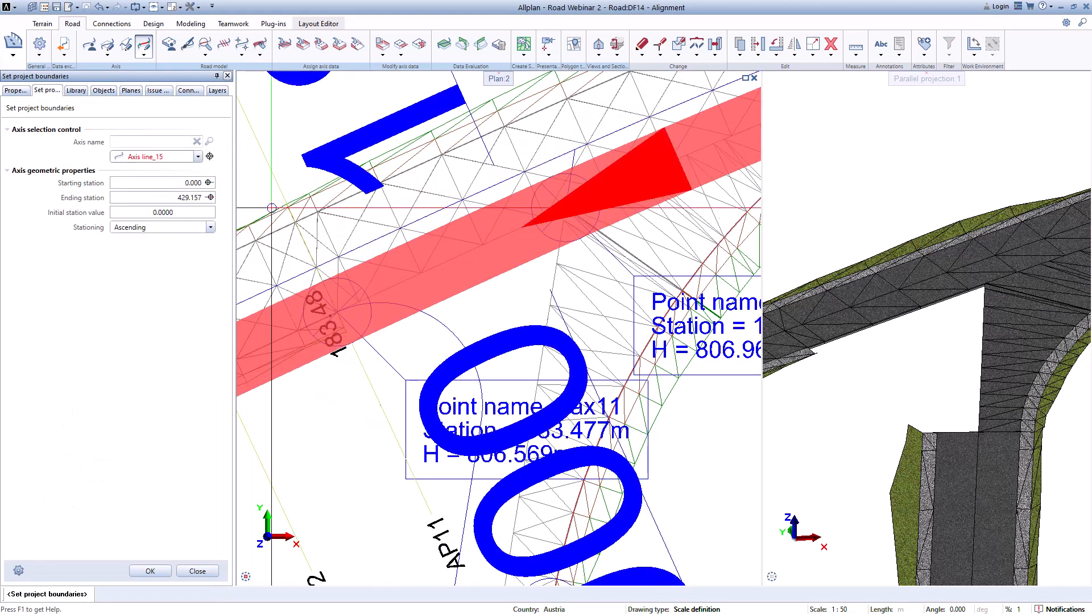
Step: Pick a starting station for Axis line_15 at the junction point in the plan
click(210, 185)
scroll(331, 339, down, 7)
scroll(325, 339, up, 2)
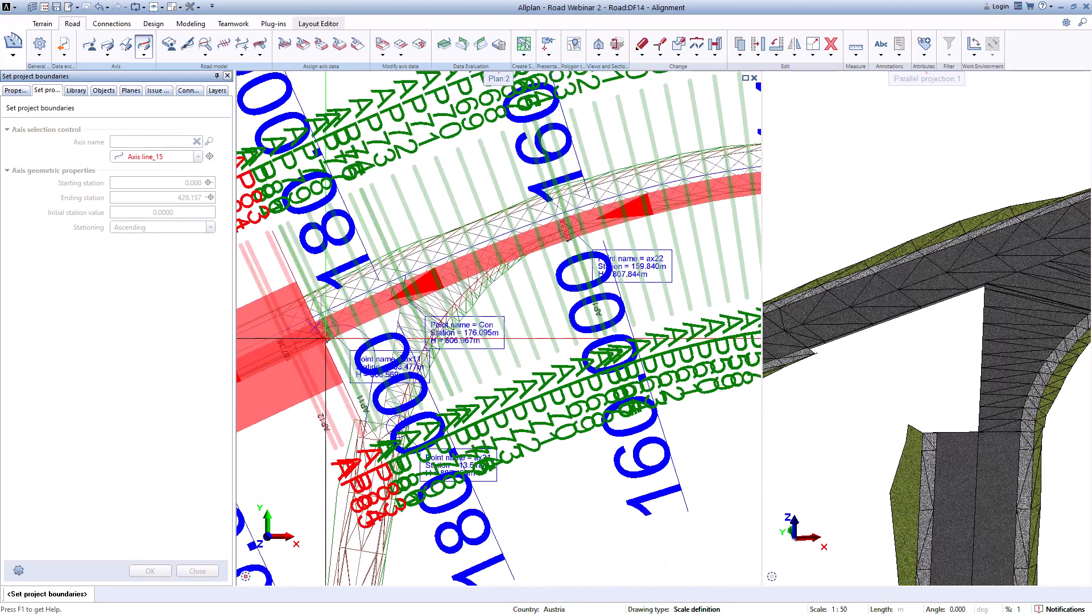
scroll(326, 339, up, 8)
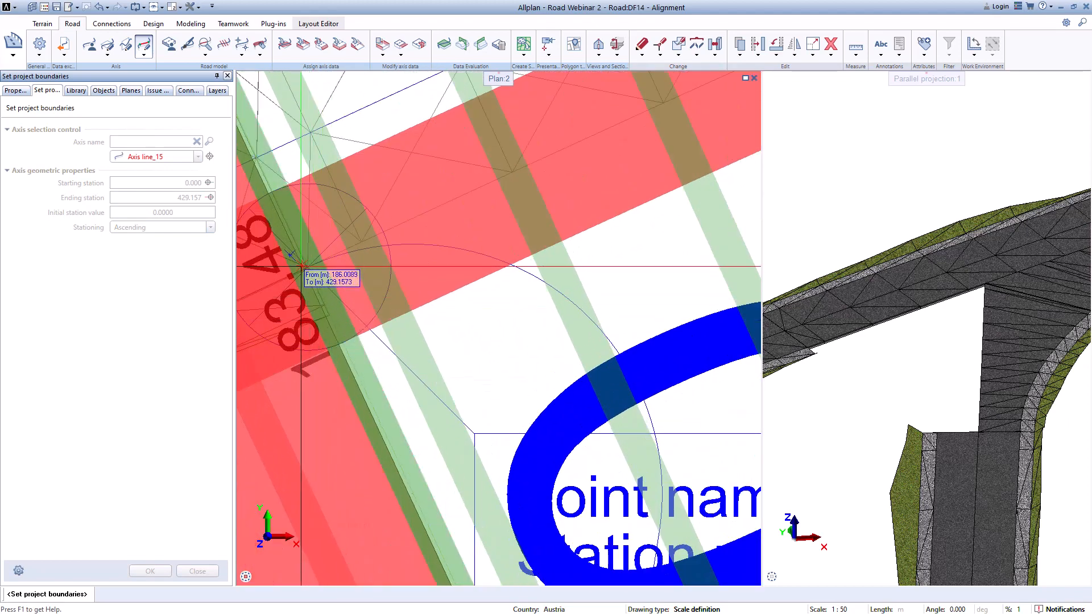
scroll(300, 265, up, 3)
click(311, 266)
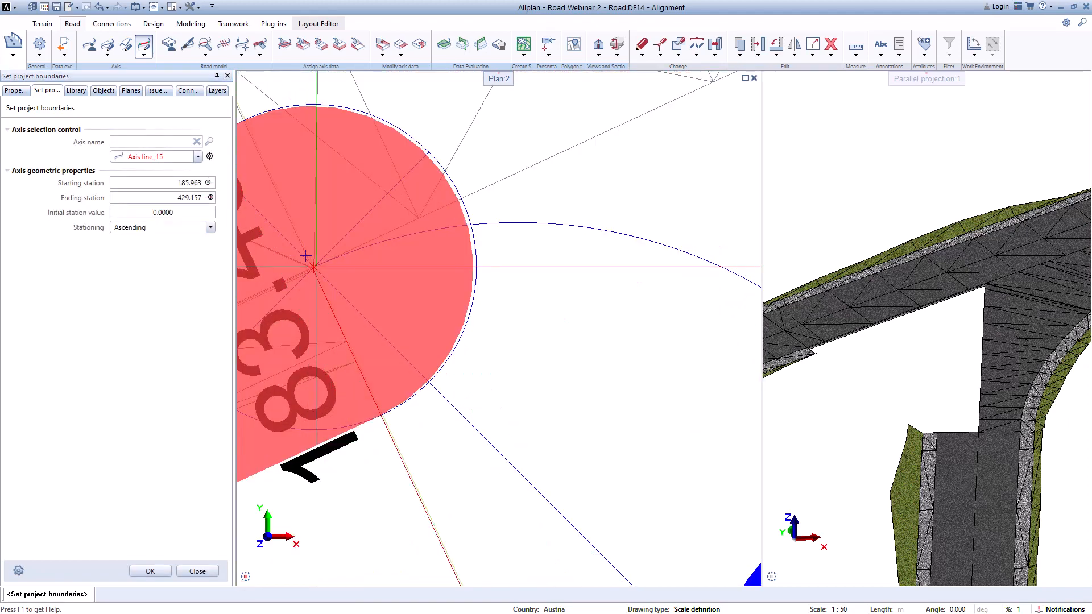
click(210, 198)
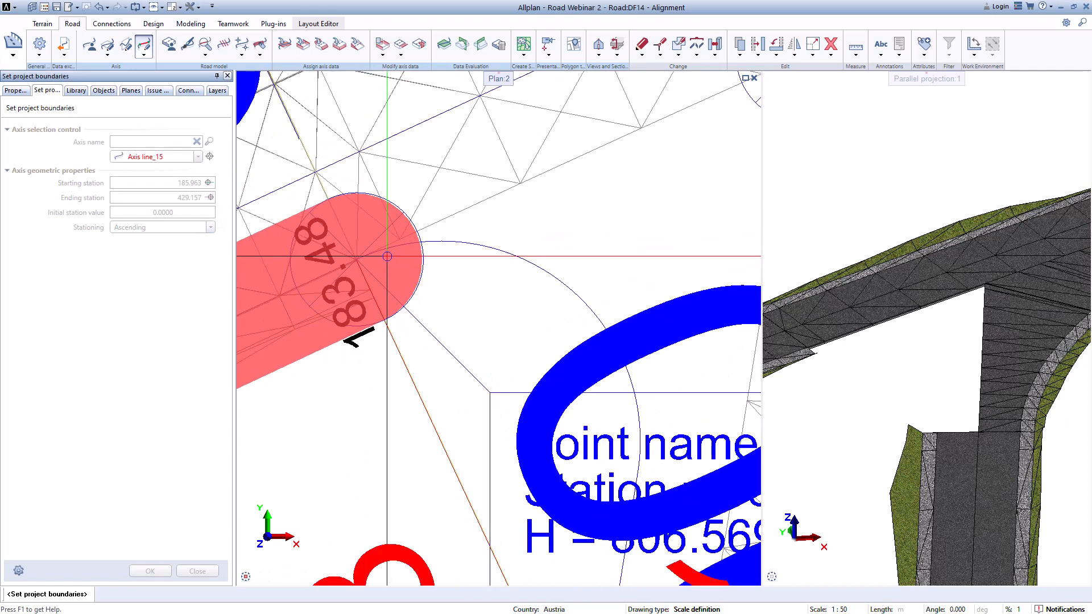
Step: Pick the starting station of Axis line_15 at 178.596 on the junction circle
click(208, 182)
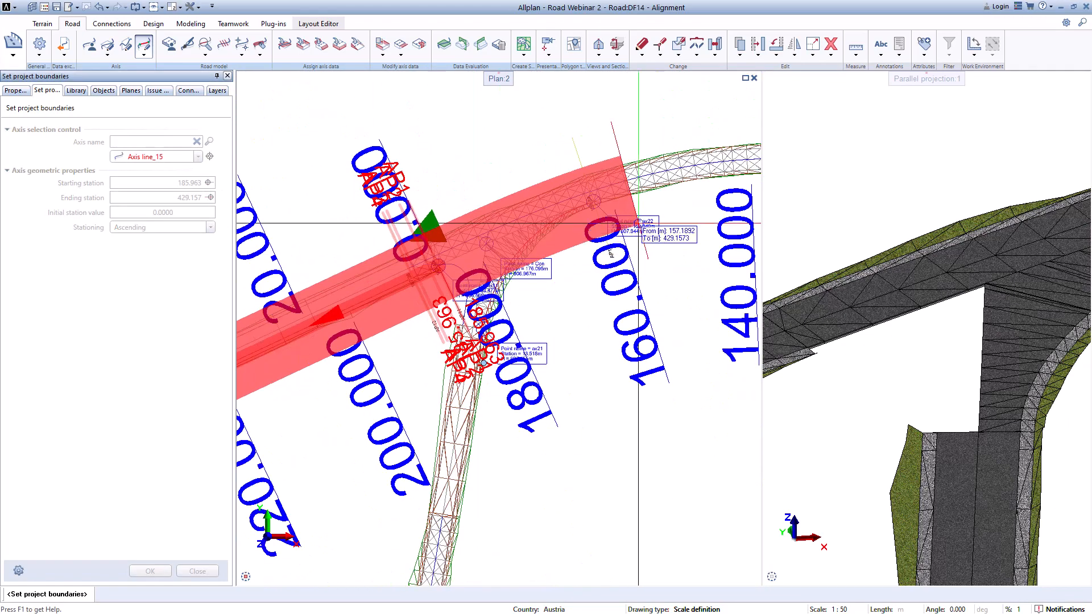
scroll(637, 222, up, 6)
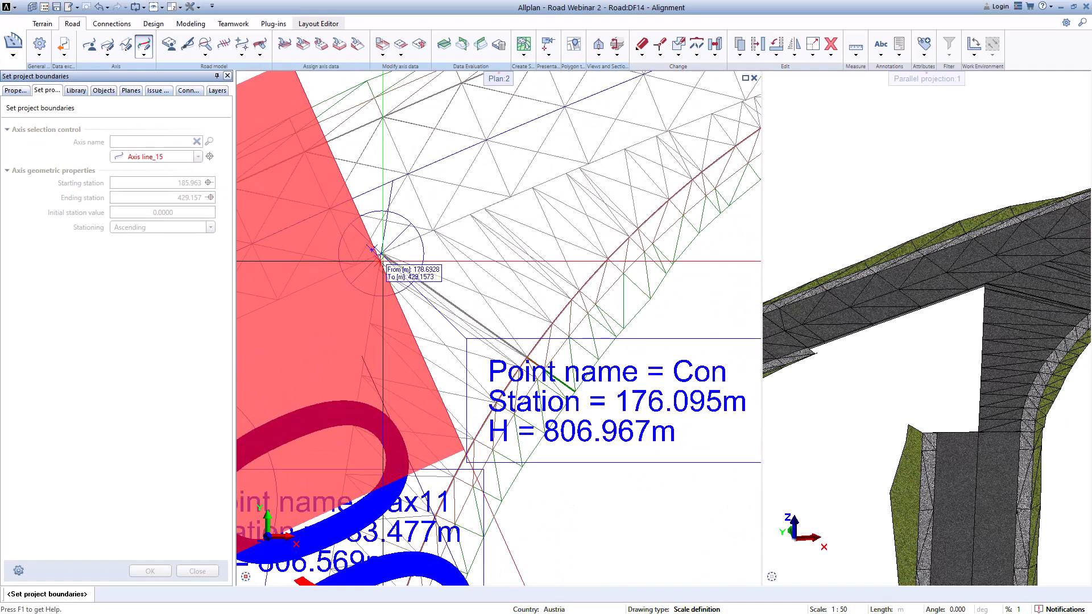
scroll(370, 246, up, 2)
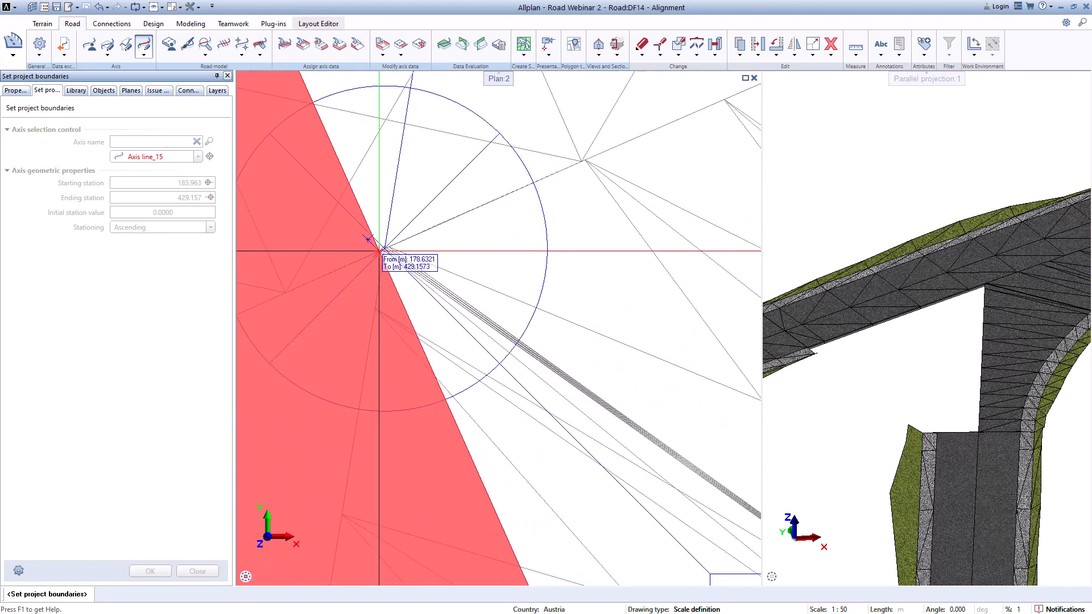
click(375, 252)
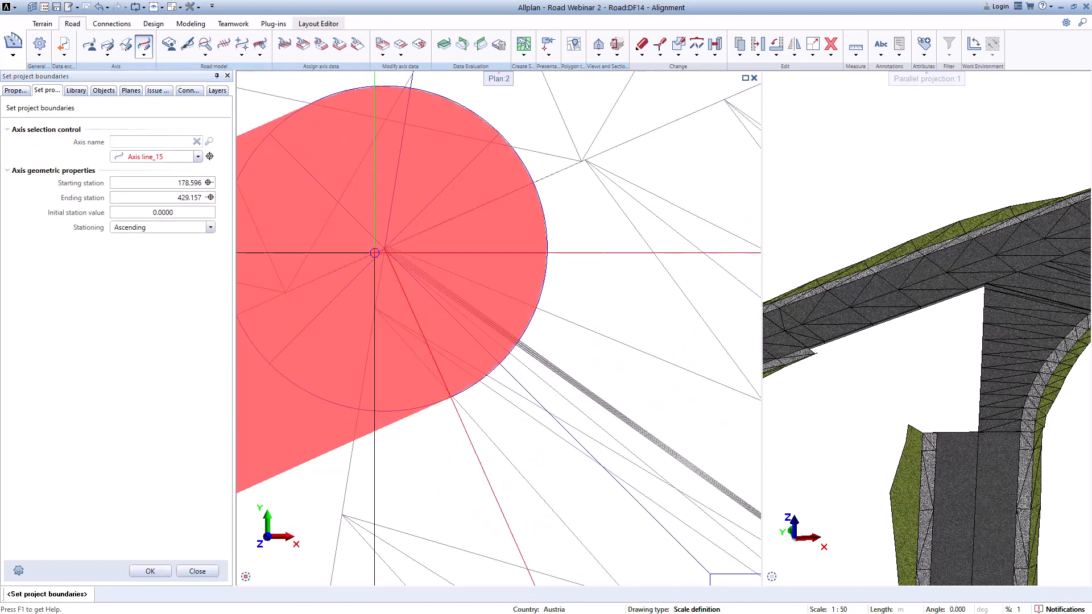
Step: Pick the ending station of Axis line_15 at 185.953 and confirm the project boundaries
click(210, 199)
scroll(445, 307, down, 8)
scroll(414, 305, up, 3)
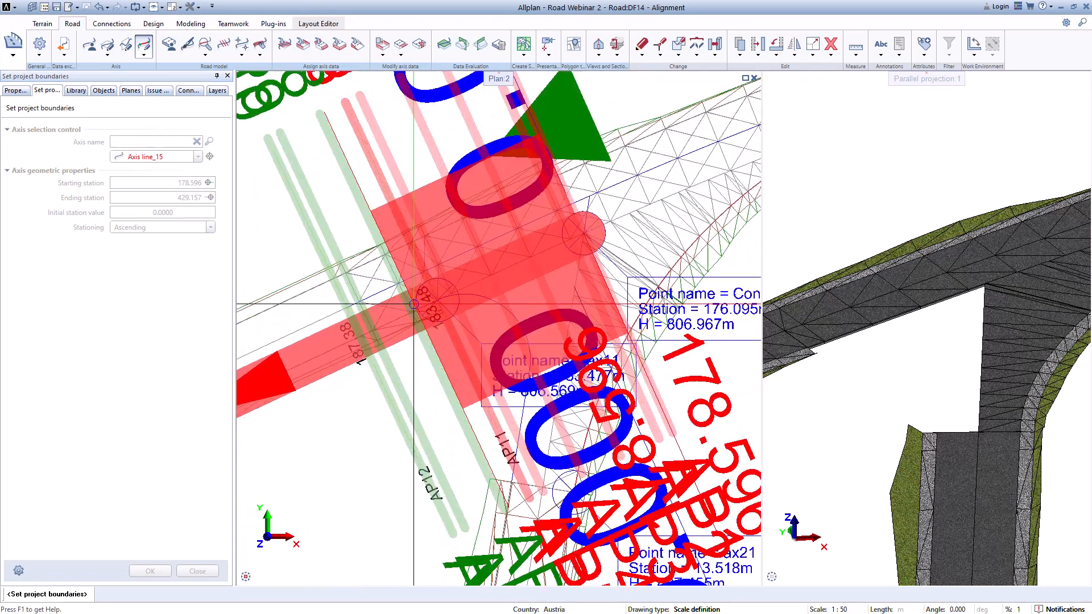
scroll(414, 304, up, 5)
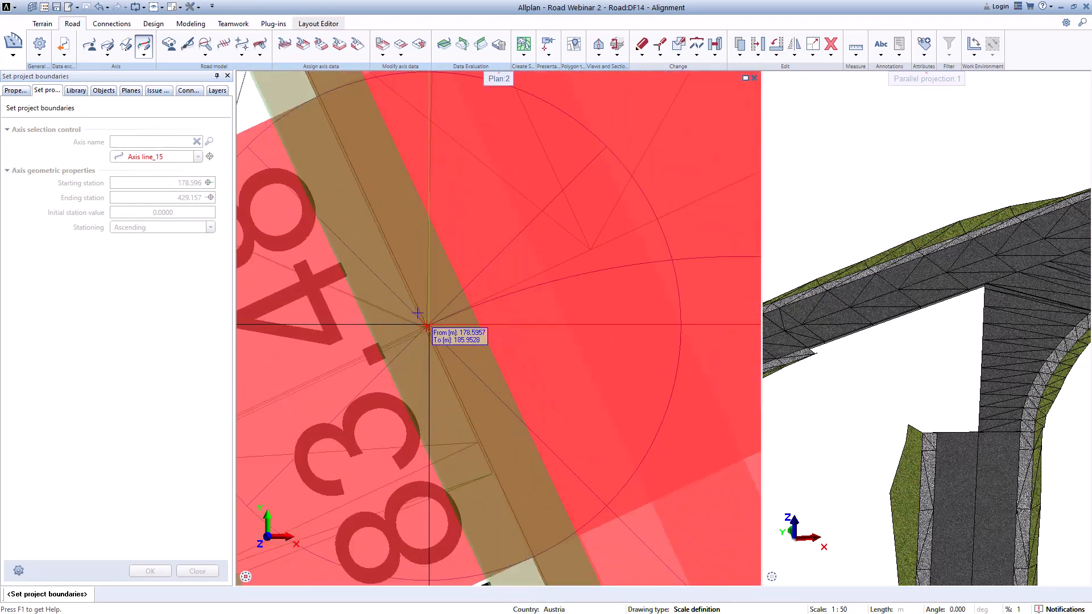
click(417, 312)
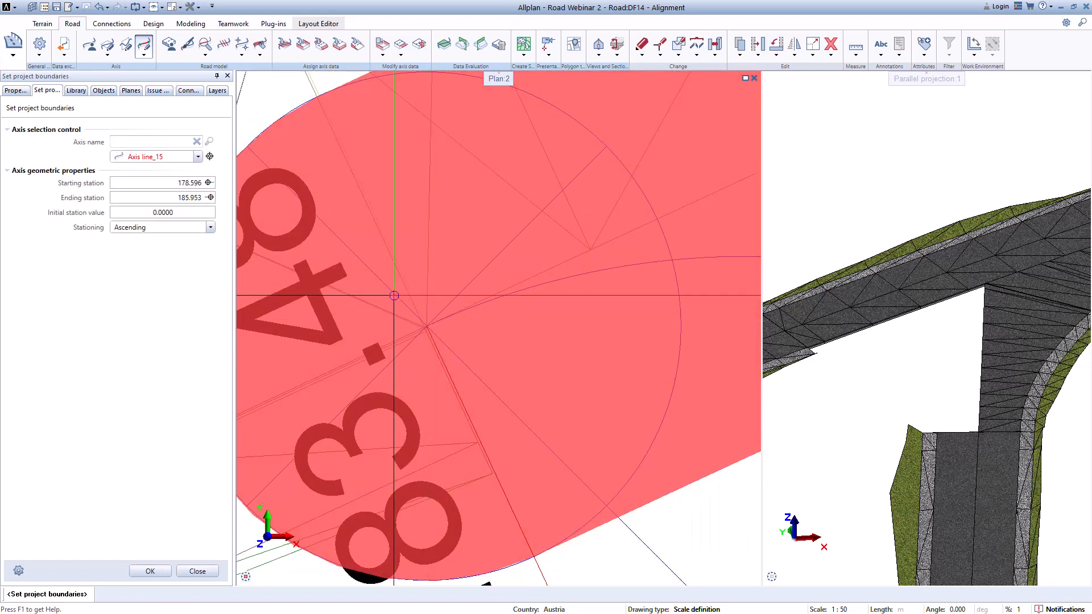
click(160, 574)
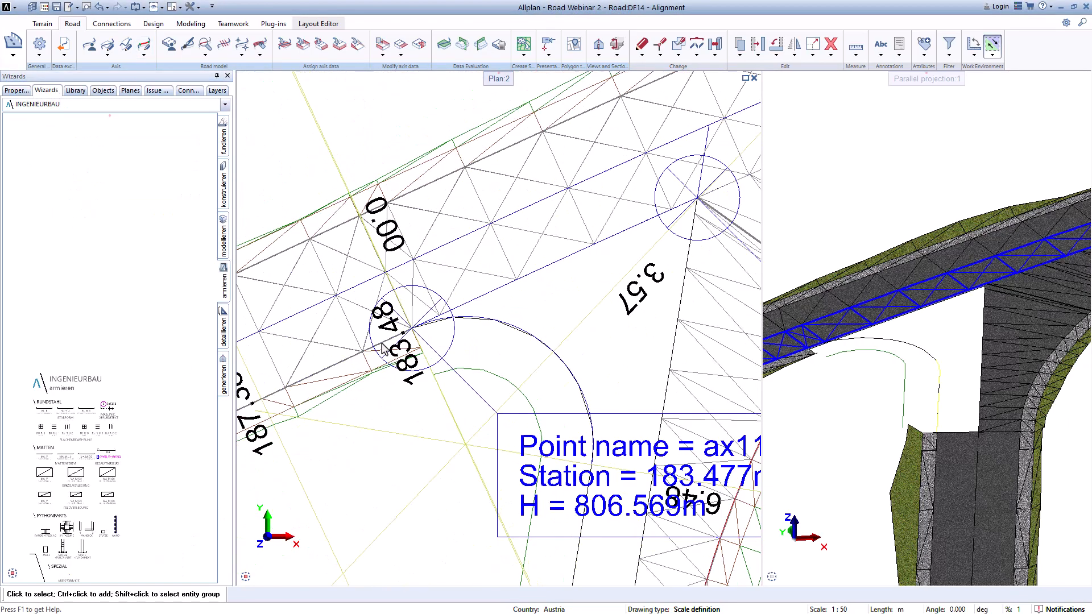
middle_drag(467, 347, 376, 307)
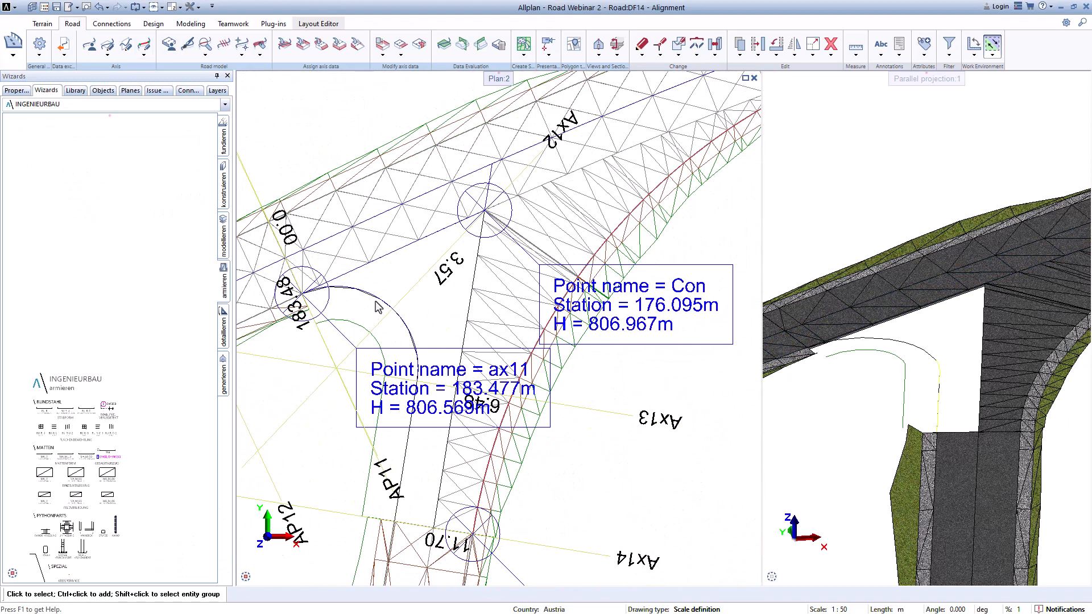
click(89, 44)
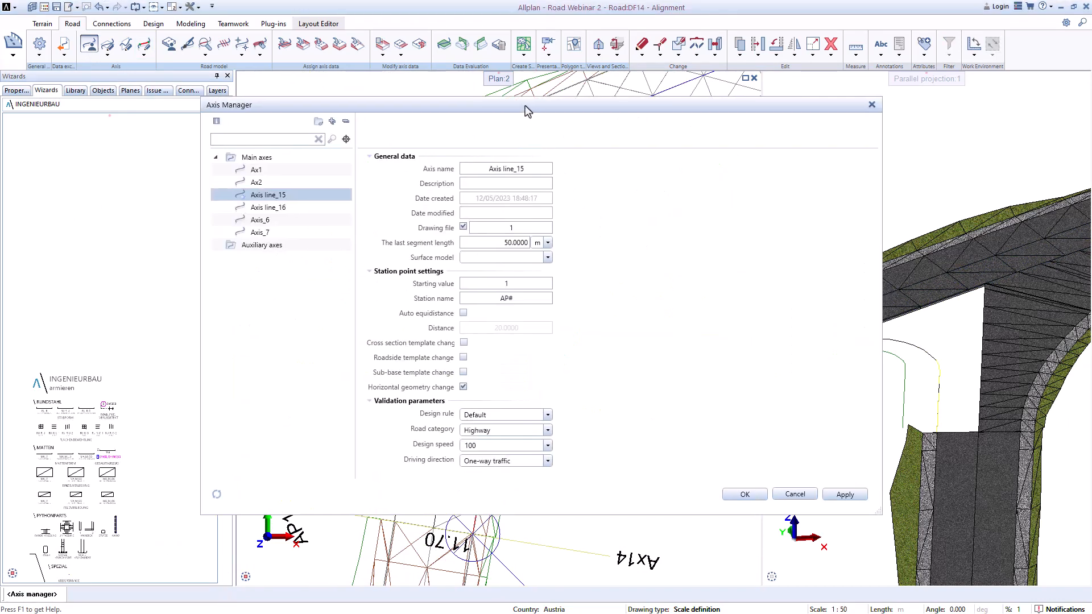
drag(524, 107, 661, 276)
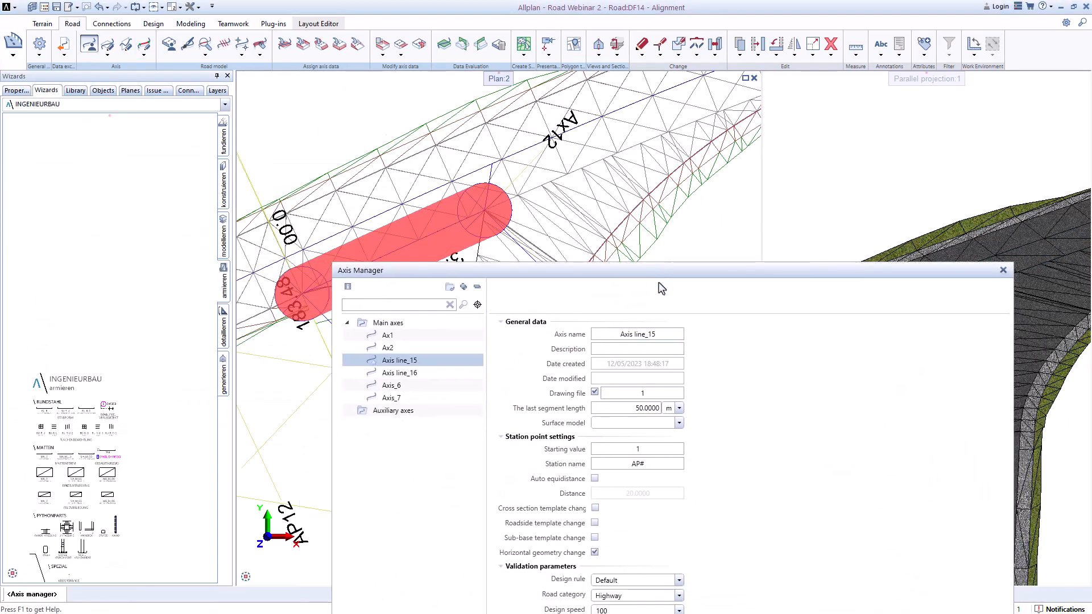
click(999, 269)
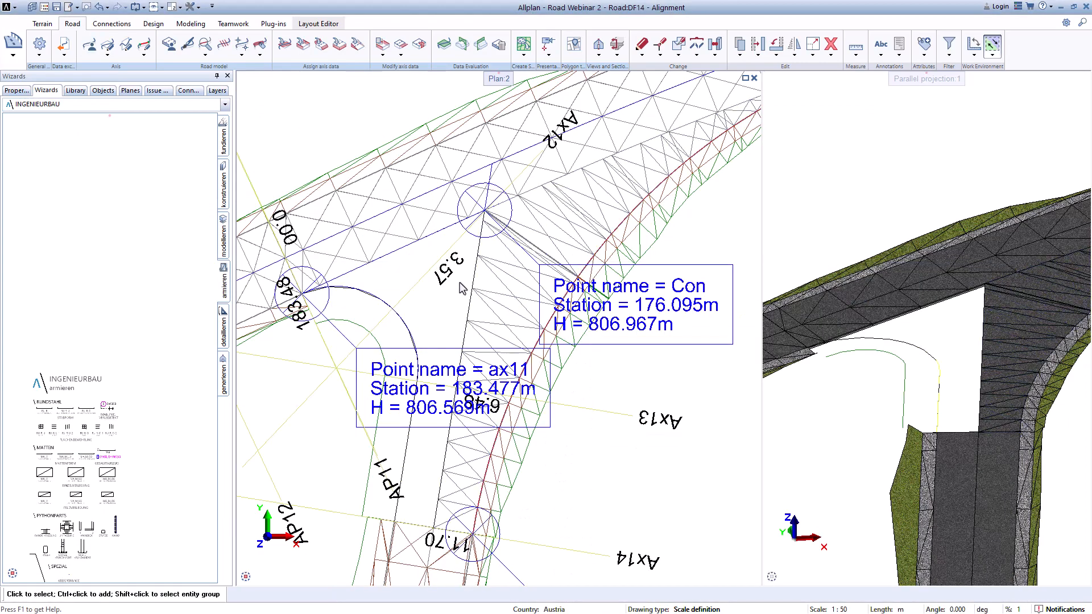
scroll(408, 218, down, 2)
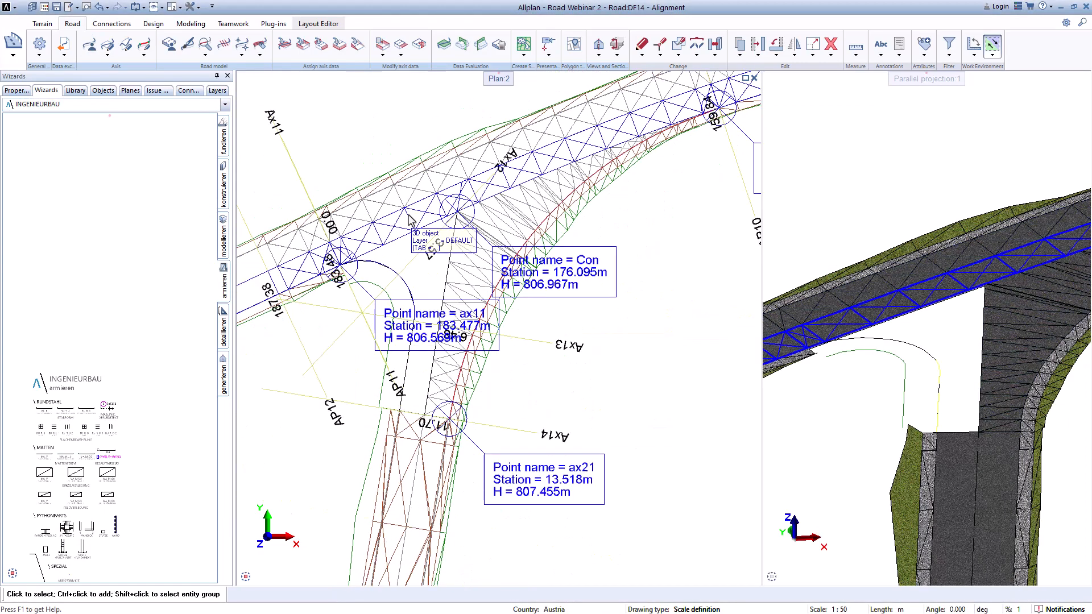
scroll(380, 273, up, 2)
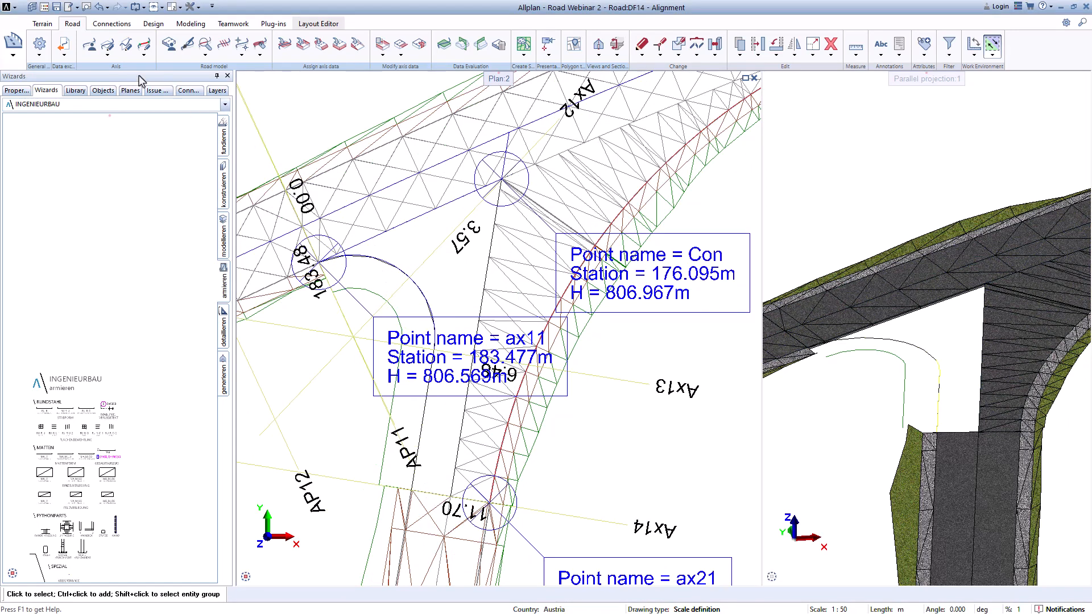
Step: Assign road templates to Axis line_15 in the Axis Manager, keeping XS_2 left and XS_1_sidewalk right, and confirm
click(89, 46)
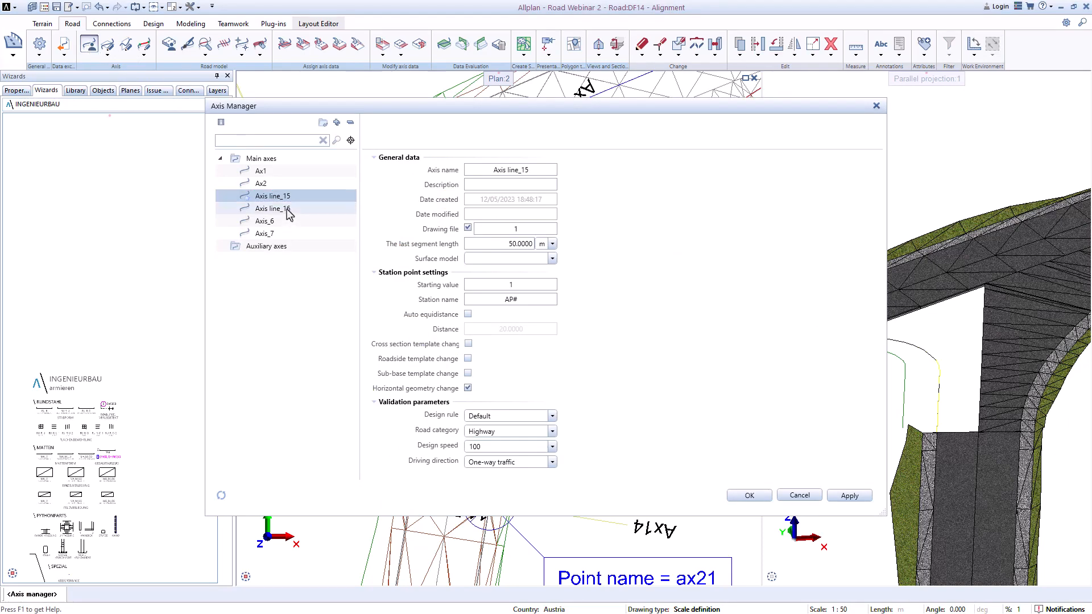
right_click(285, 200)
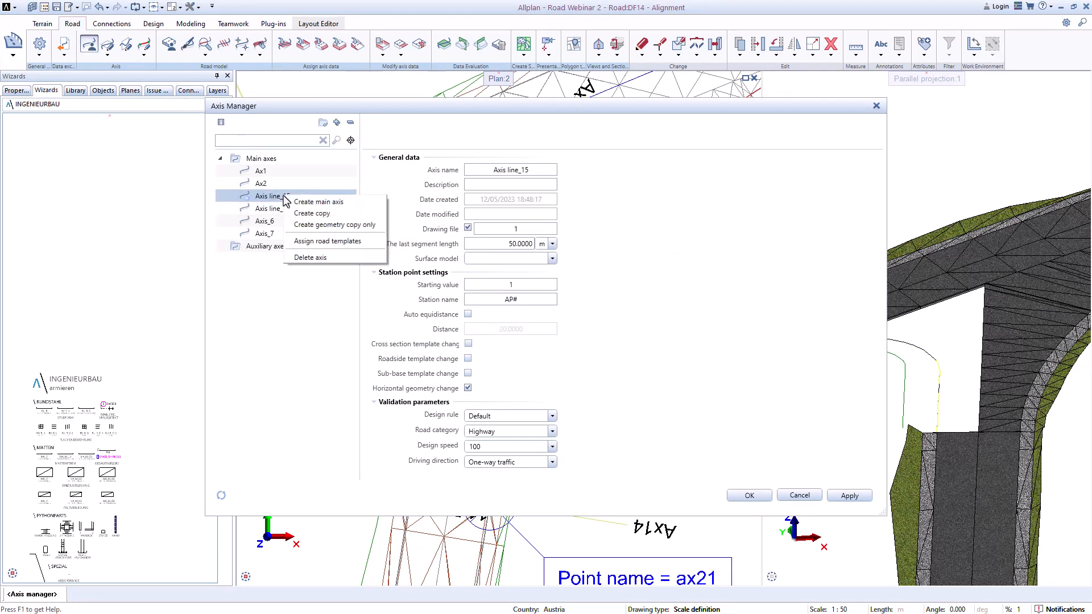
click(307, 241)
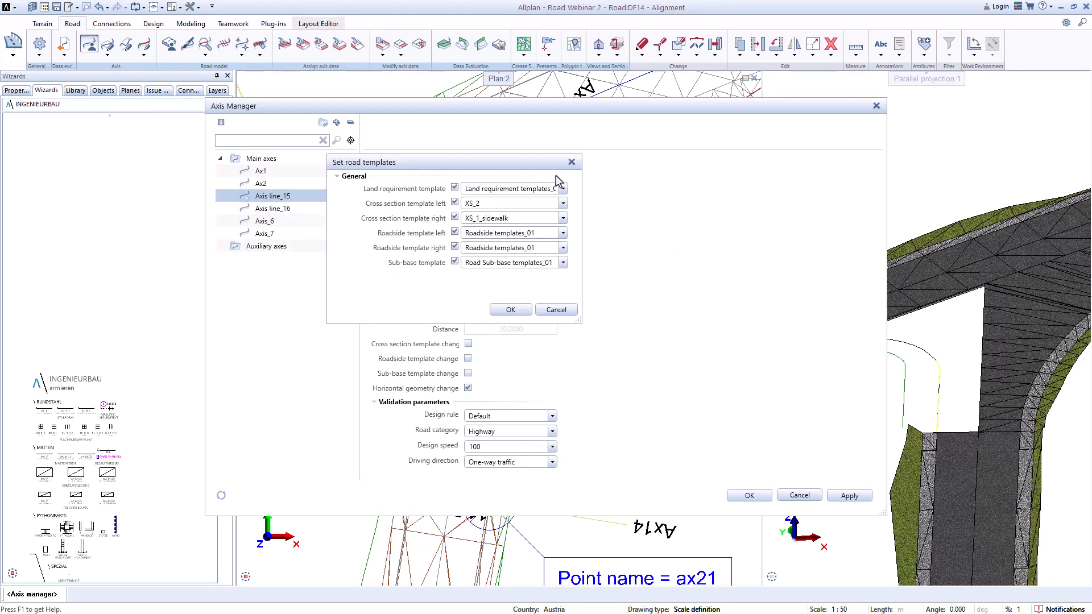
click(519, 312)
click(502, 272)
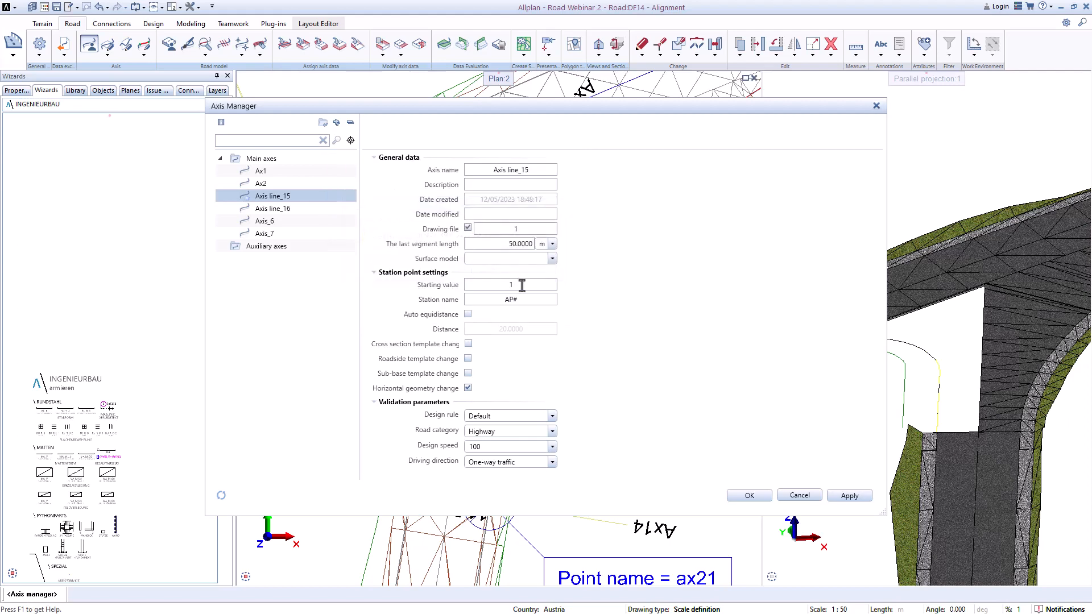
click(748, 496)
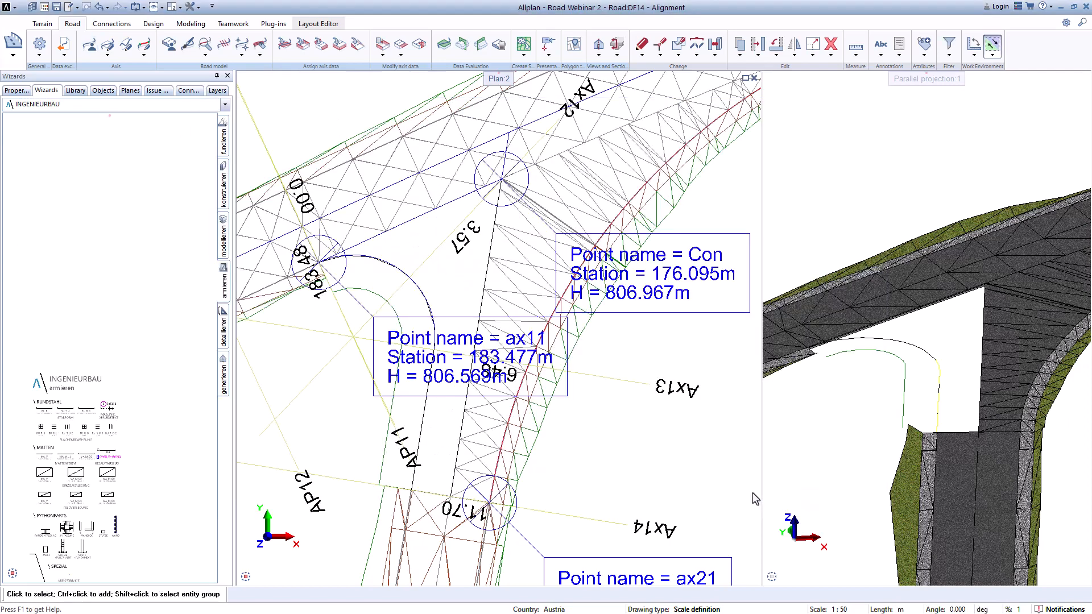
Step: Open the cross section templates of Axis line_15 to review its left and right roadside templates, then leave
click(288, 50)
click(303, 50)
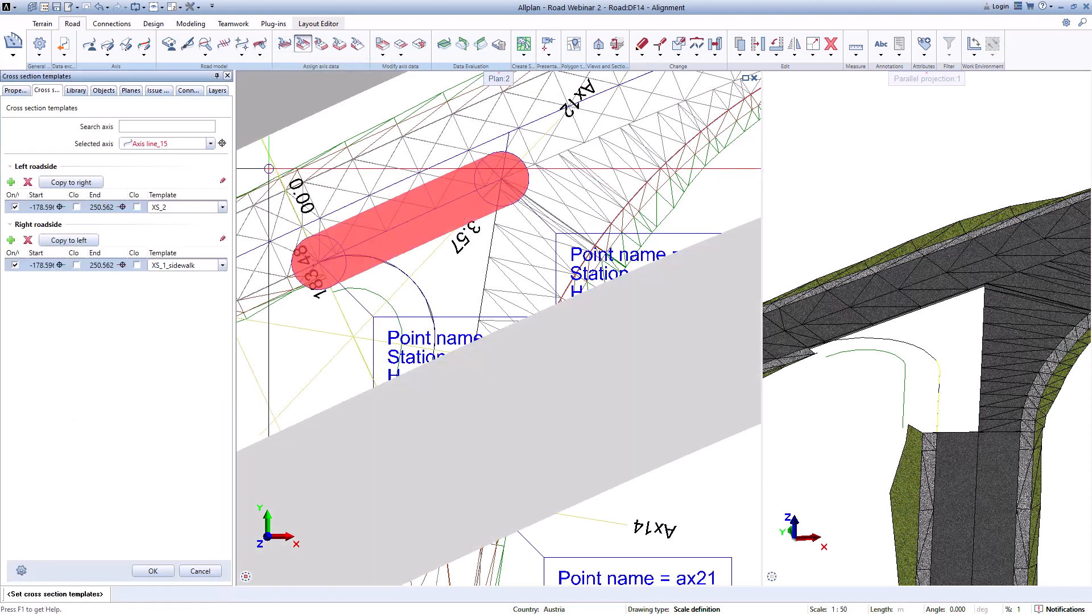
key(Escape)
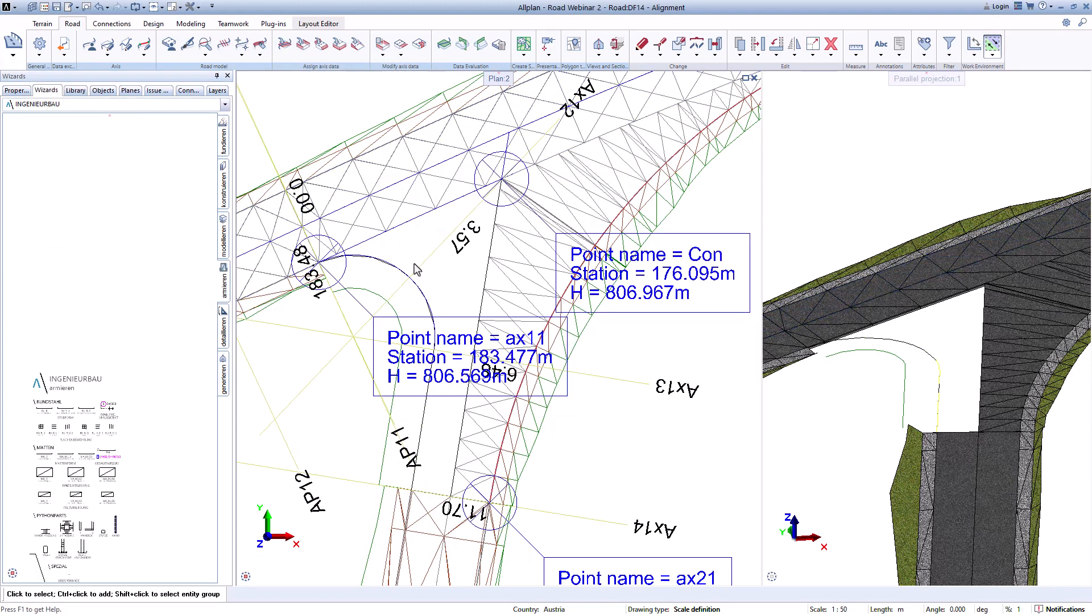
Step: Open the vertical alignment editor for axis Ax1 and pick its profile in the plan
click(127, 49)
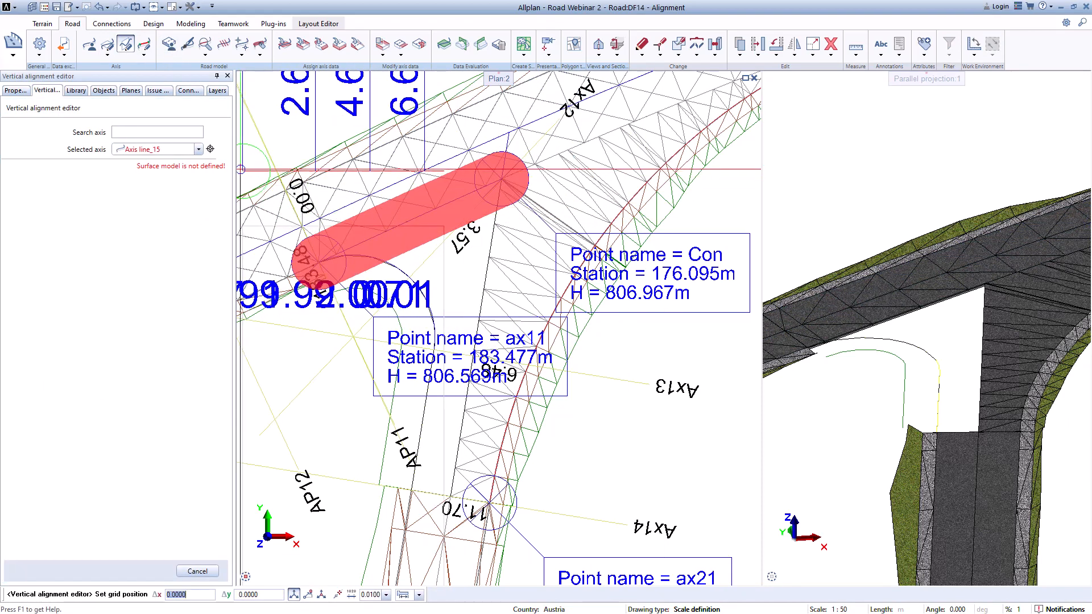
click(199, 149)
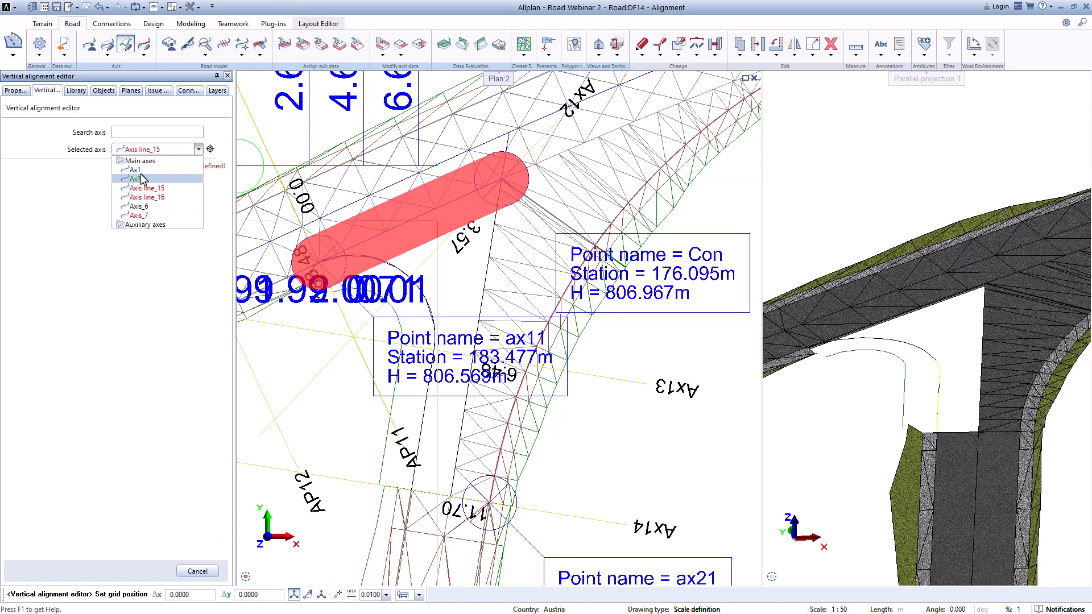
click(142, 176)
scroll(393, 301, down, 8)
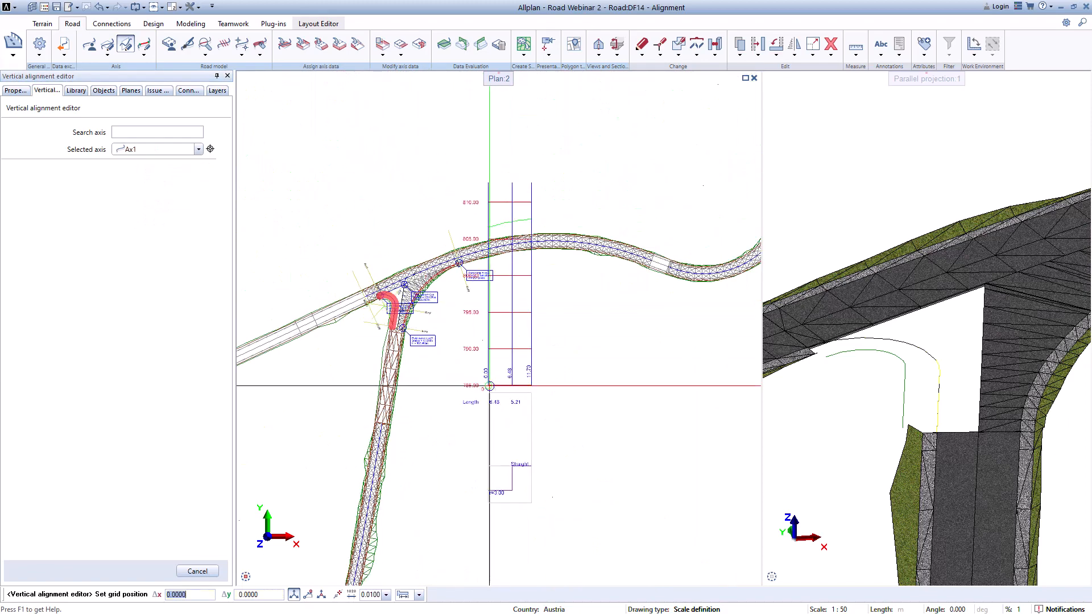
middle_drag(486, 390, 422, 242)
click(494, 395)
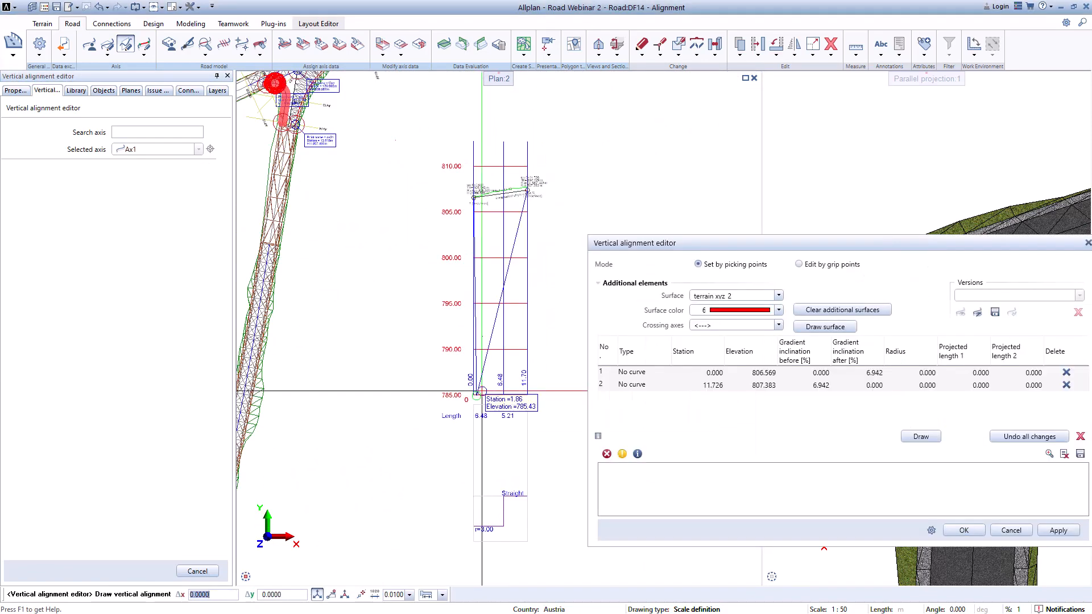
Step: Review the axis's vertical alignment points in the profile and at the junction, then close the editor with OK
scroll(479, 228, up, 8)
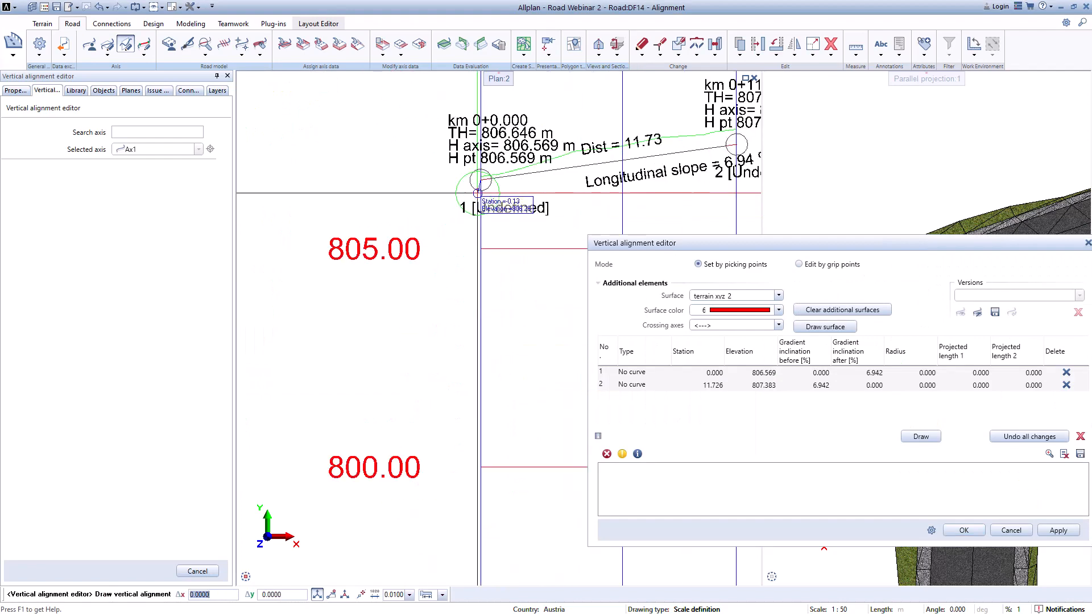
middle_drag(661, 174, 580, 186)
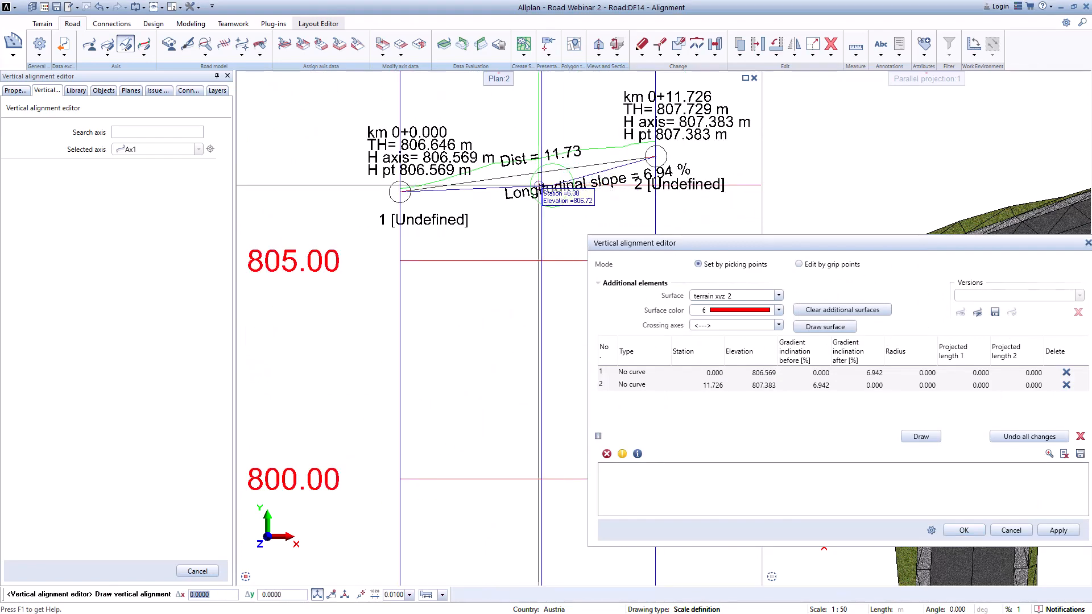
scroll(433, 191, down, 6)
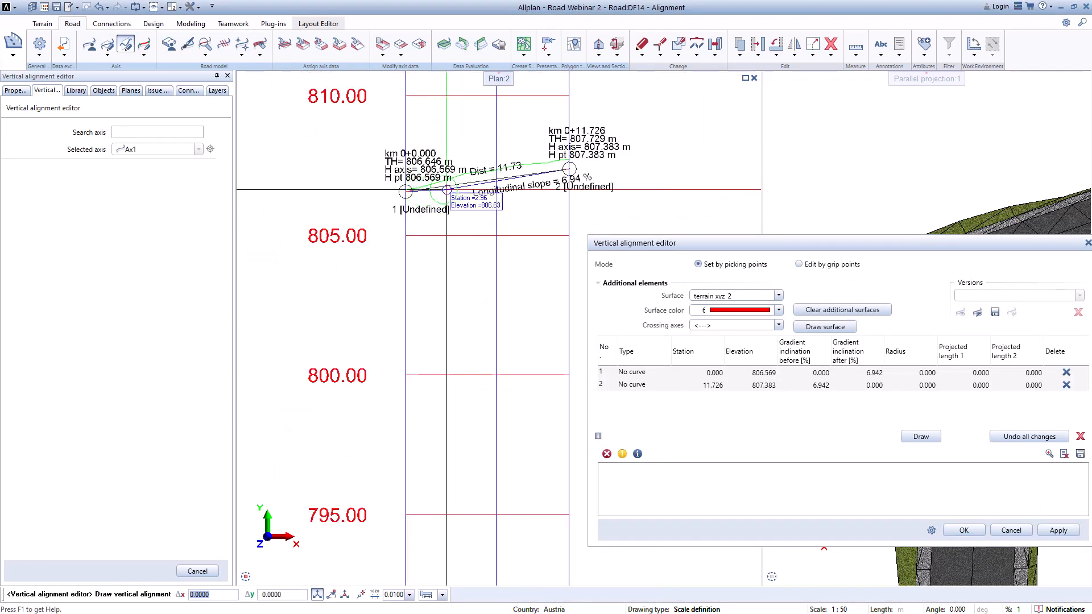
middle_drag(281, 146, 431, 186)
scroll(430, 187, up, 1)
scroll(343, 129, up, 4)
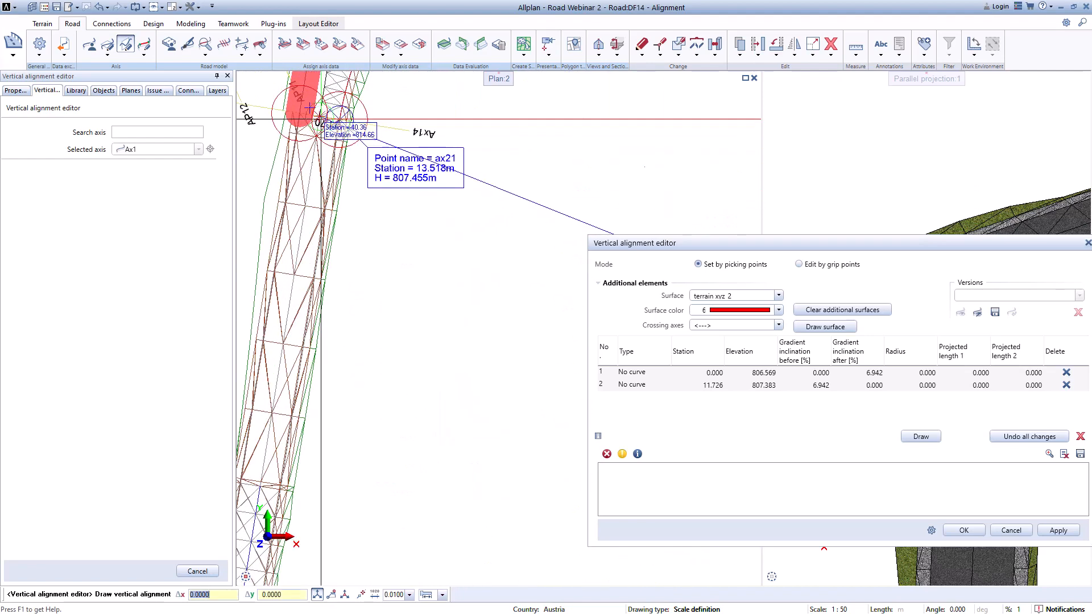
middle_drag(308, 119, 351, 261)
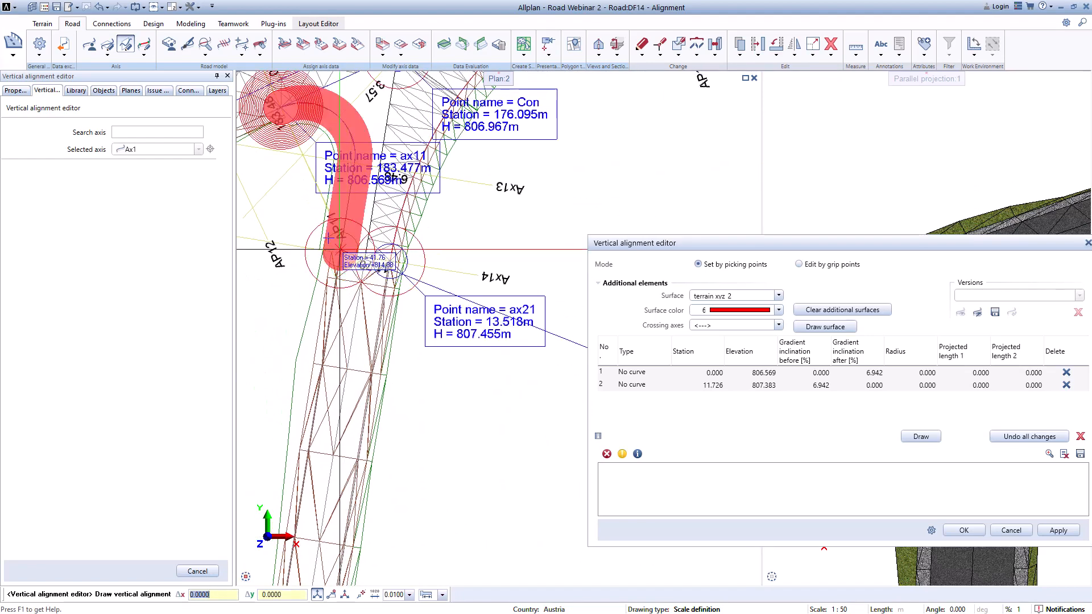
scroll(340, 251, down, 1)
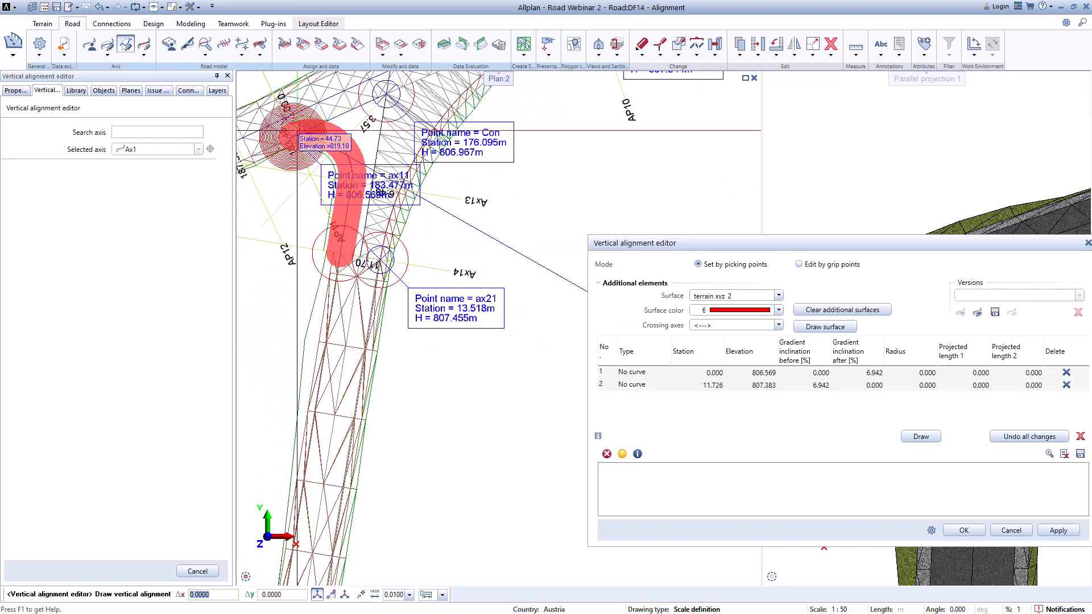
scroll(341, 255, up, 3)
scroll(417, 264, down, 2)
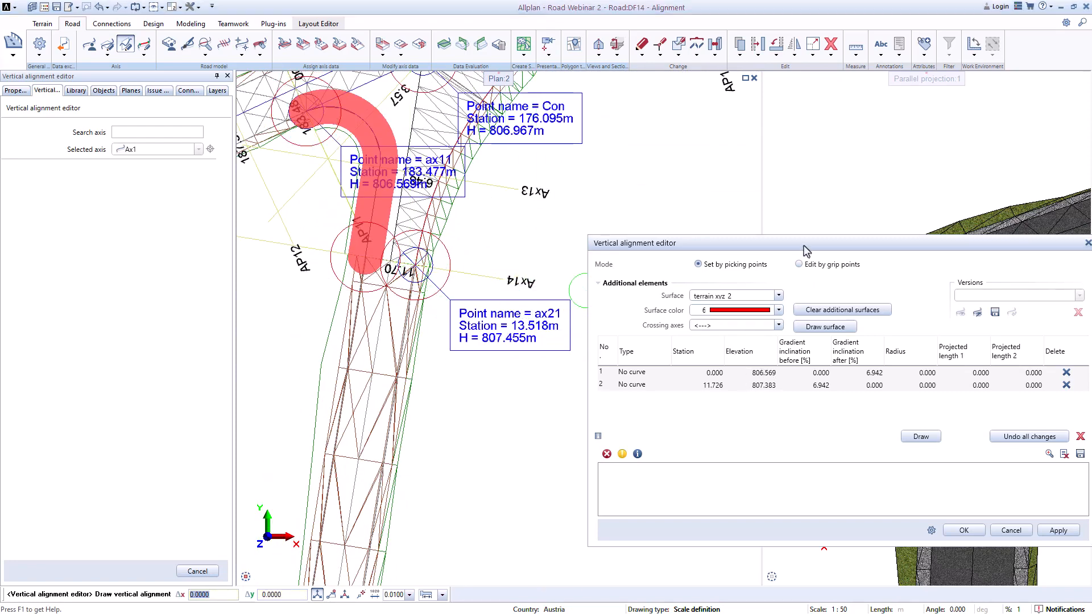
drag(804, 245, 922, 247)
scroll(479, 296, up, 2)
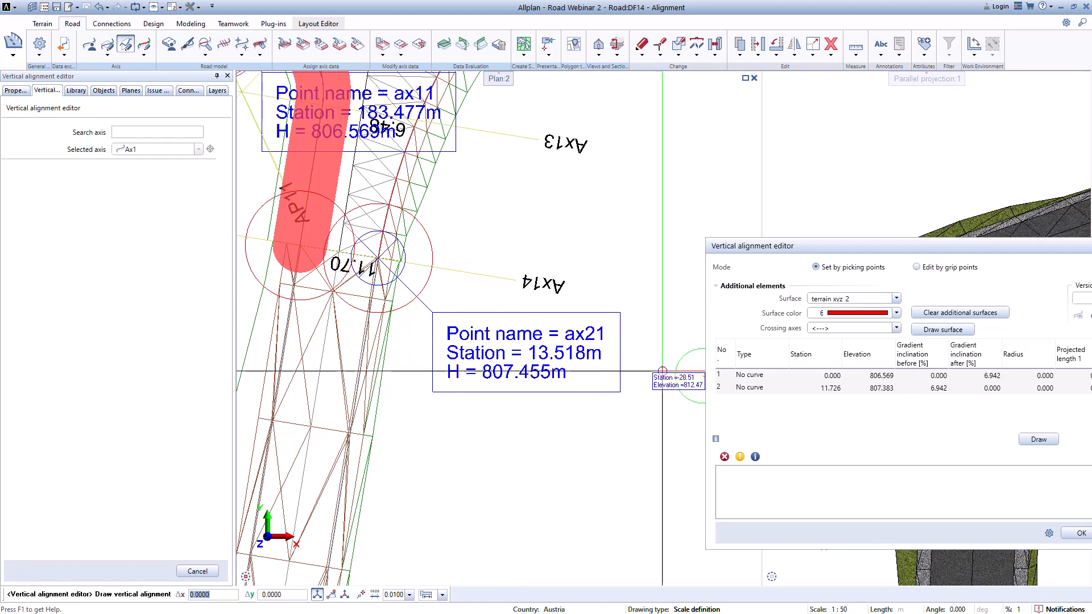
scroll(493, 298, down, 3)
scroll(493, 297, up, 3)
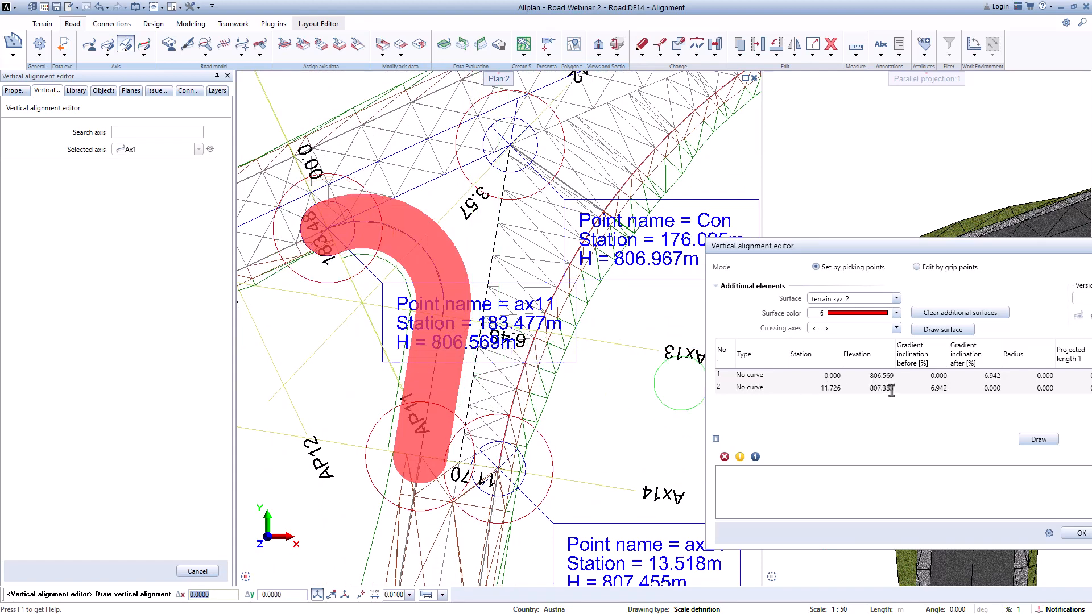
drag(971, 250, 817, 231)
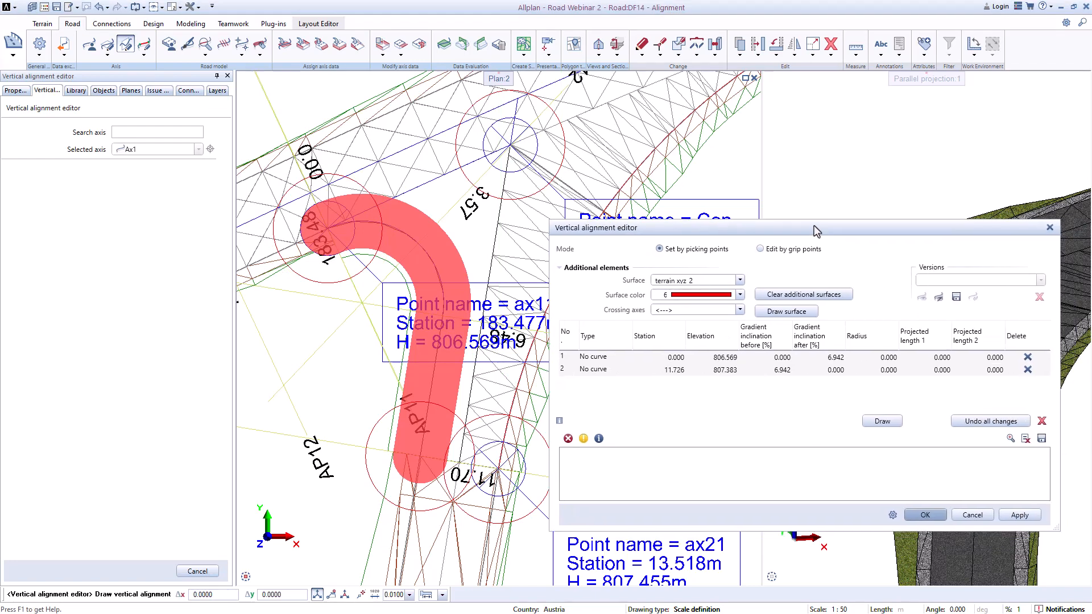
click(925, 515)
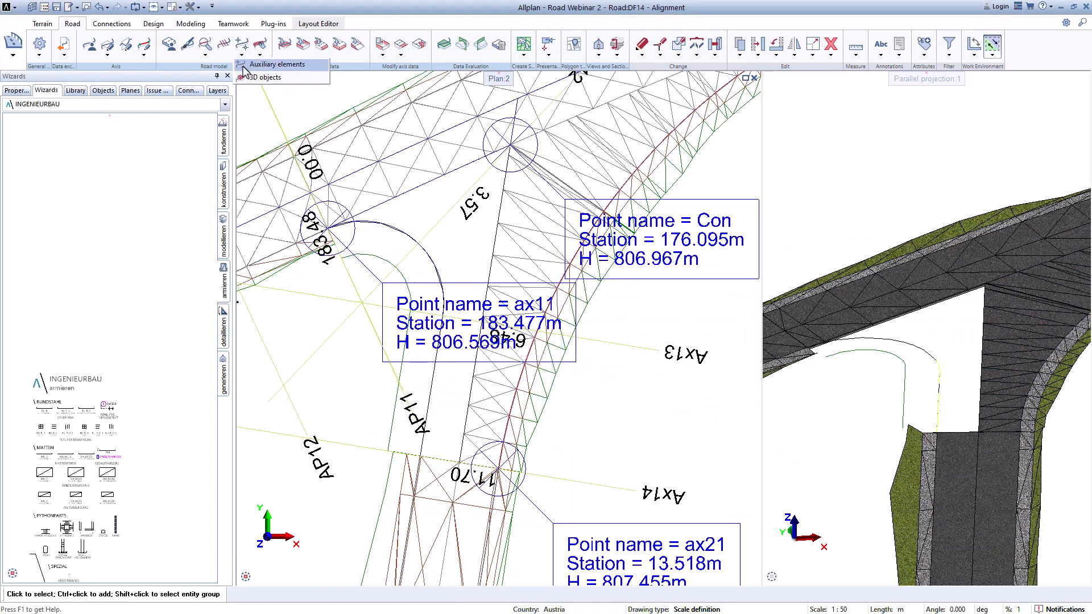
Step: Draw all auxiliary axis points of Axis_7 in the plan
click(242, 51)
double_click(33, 197)
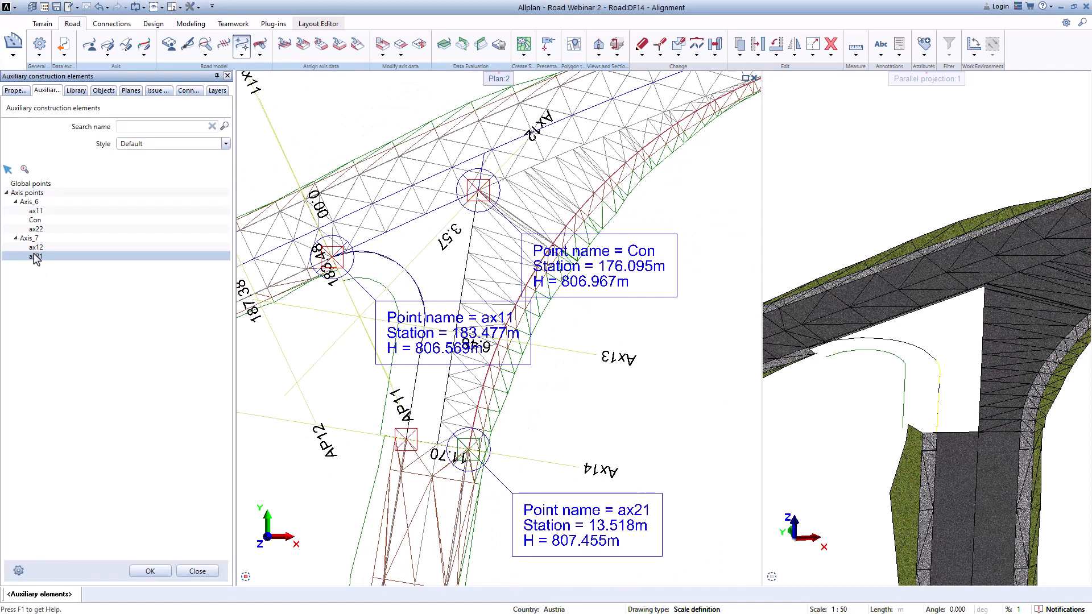
right_click(33, 239)
click(60, 293)
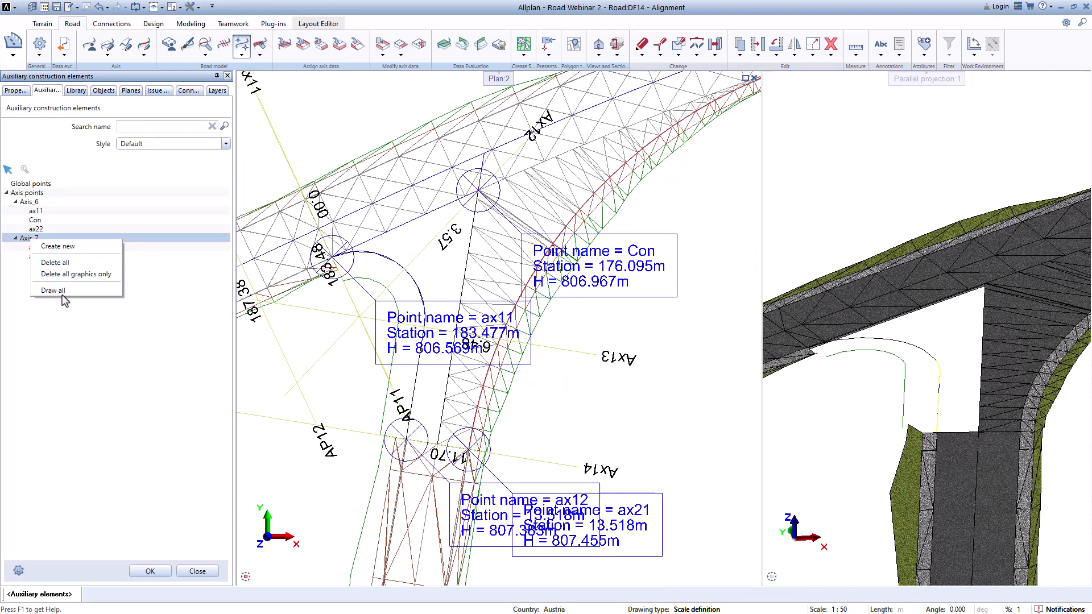
click(149, 571)
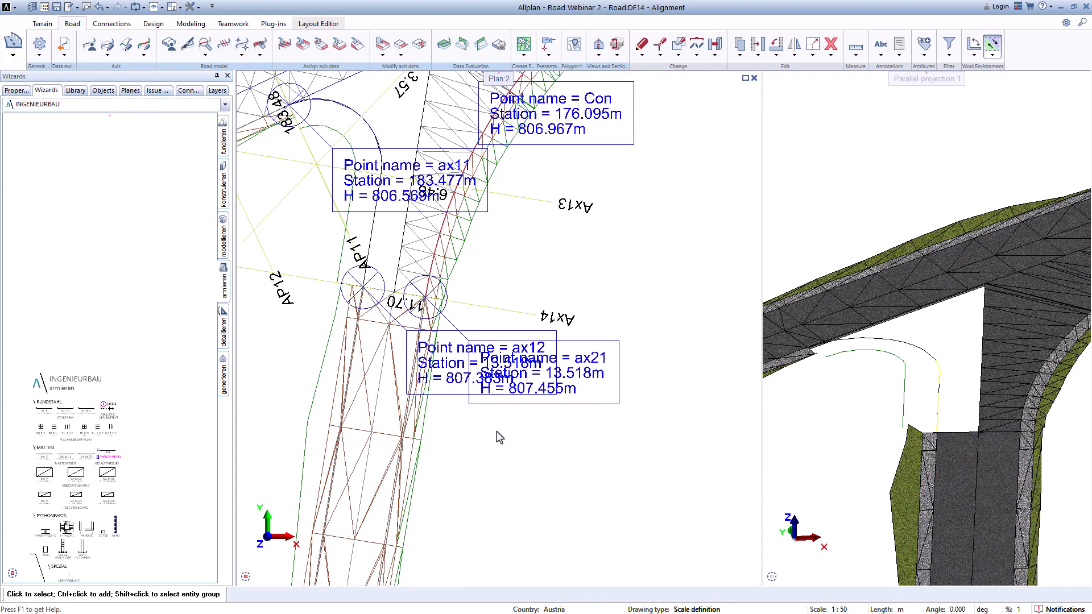
Step: Delete the graphics of all auxiliary axis points, keeping the points themselves
scroll(498, 437, down, 2)
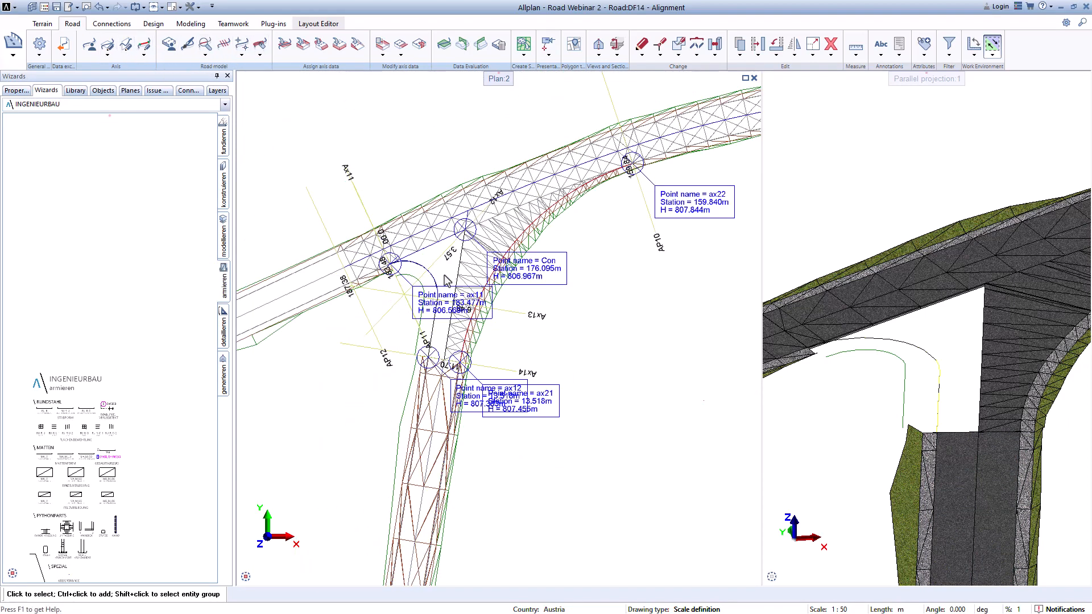
scroll(446, 280, up, 2)
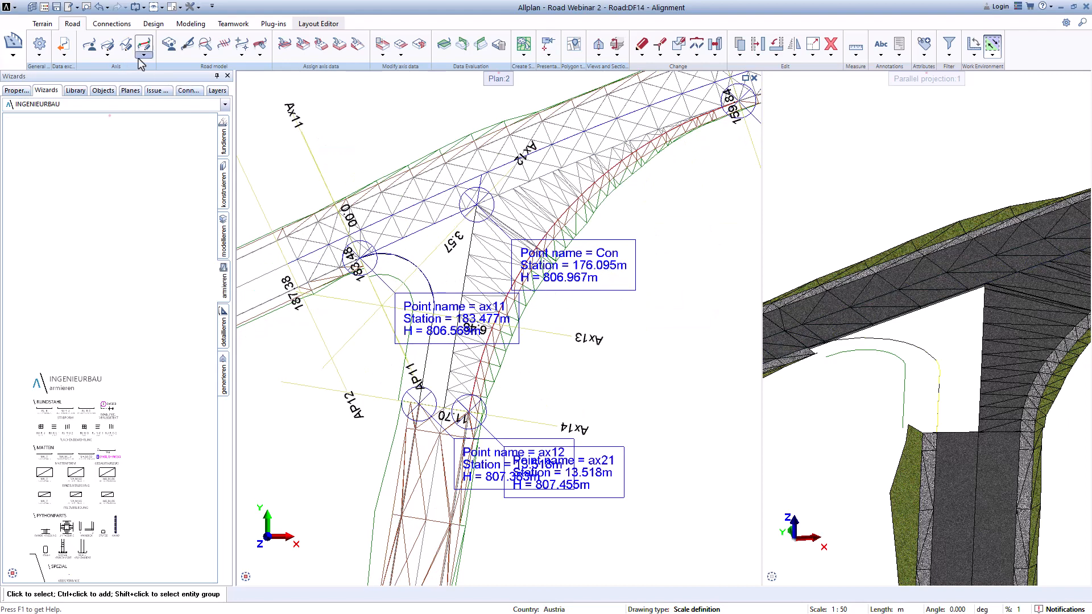
click(241, 56)
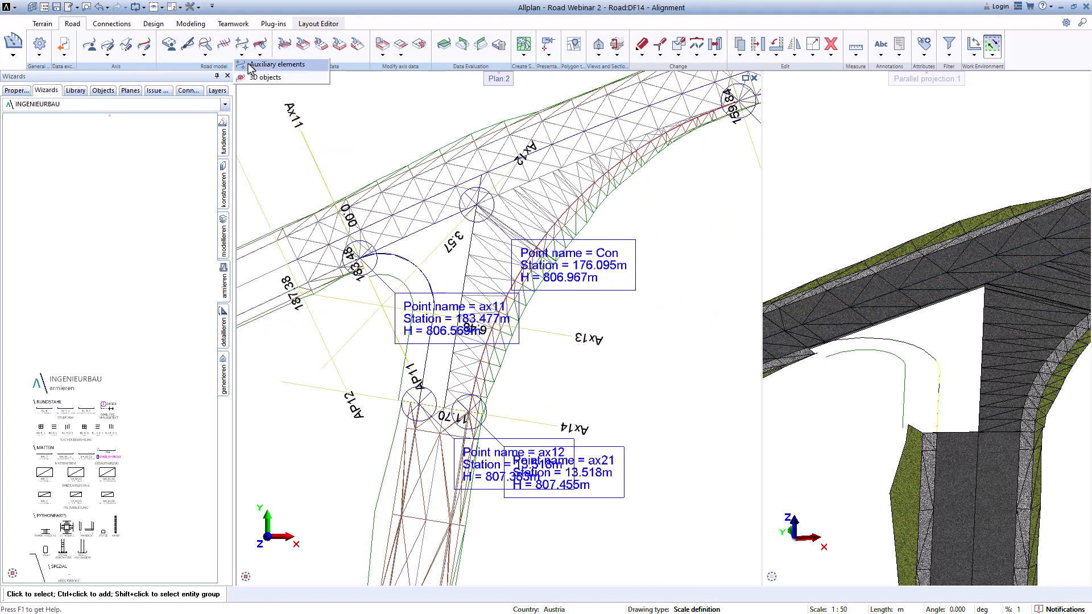
click(267, 64)
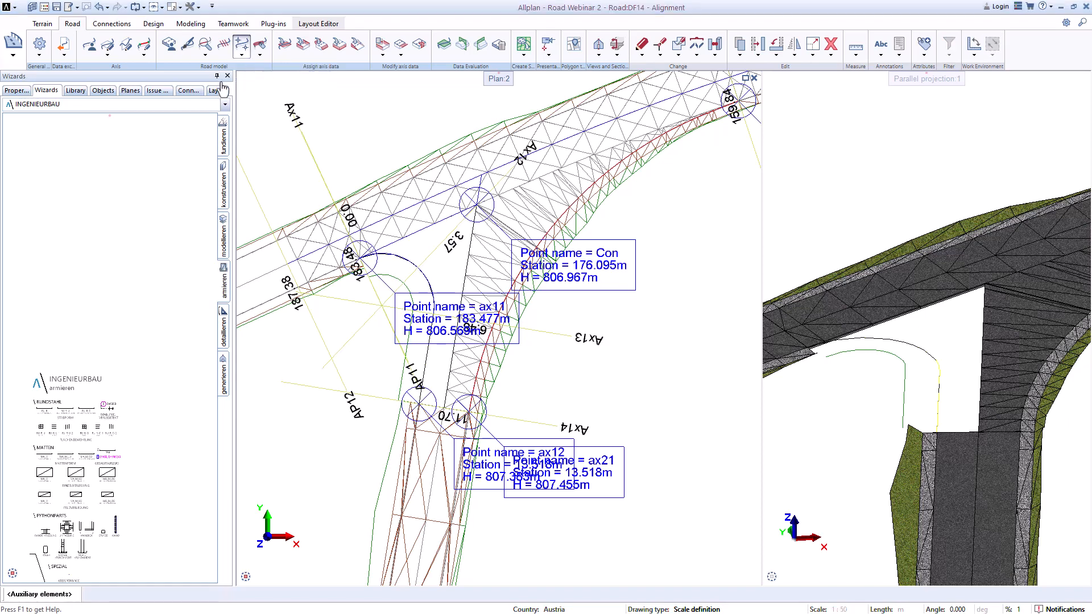
click(25, 193)
right_click(26, 193)
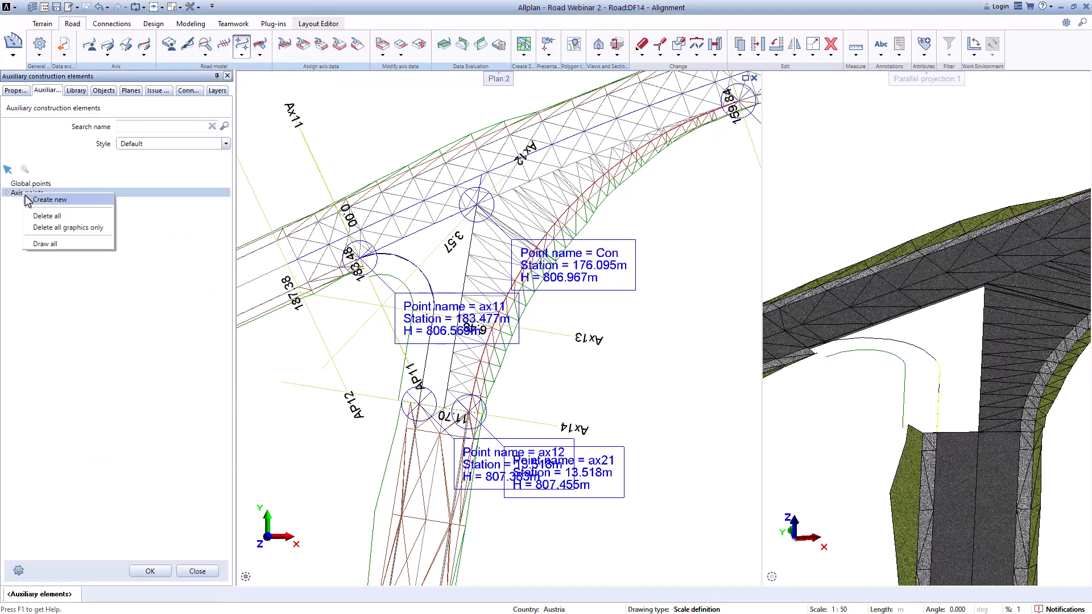
click(51, 227)
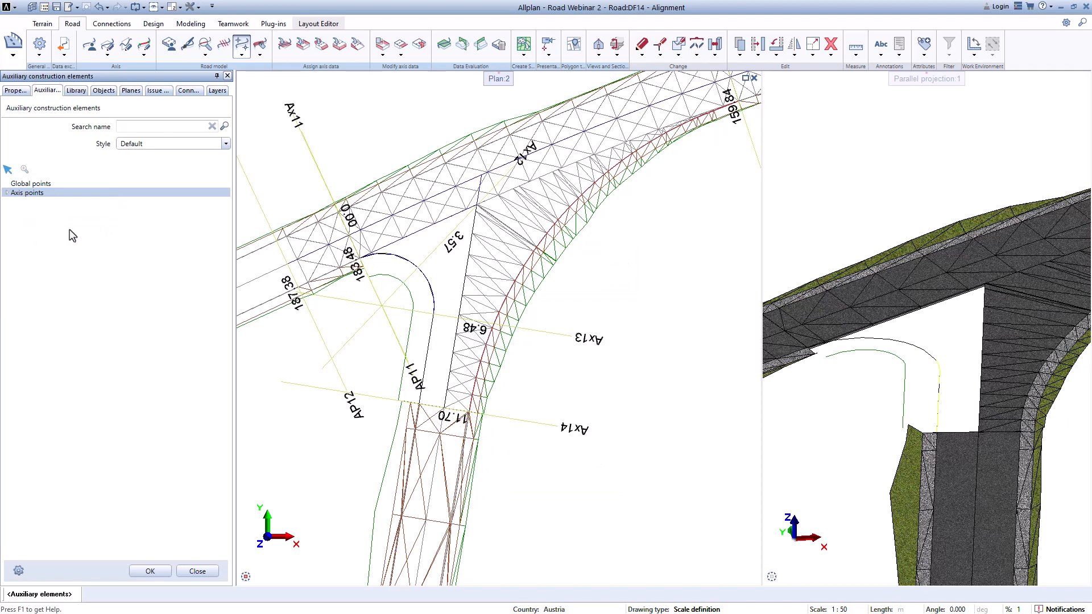
click(150, 571)
Step: Apply the 3D, Bimplus ready view road visual style to axis Ax1
scroll(469, 354, down, 2)
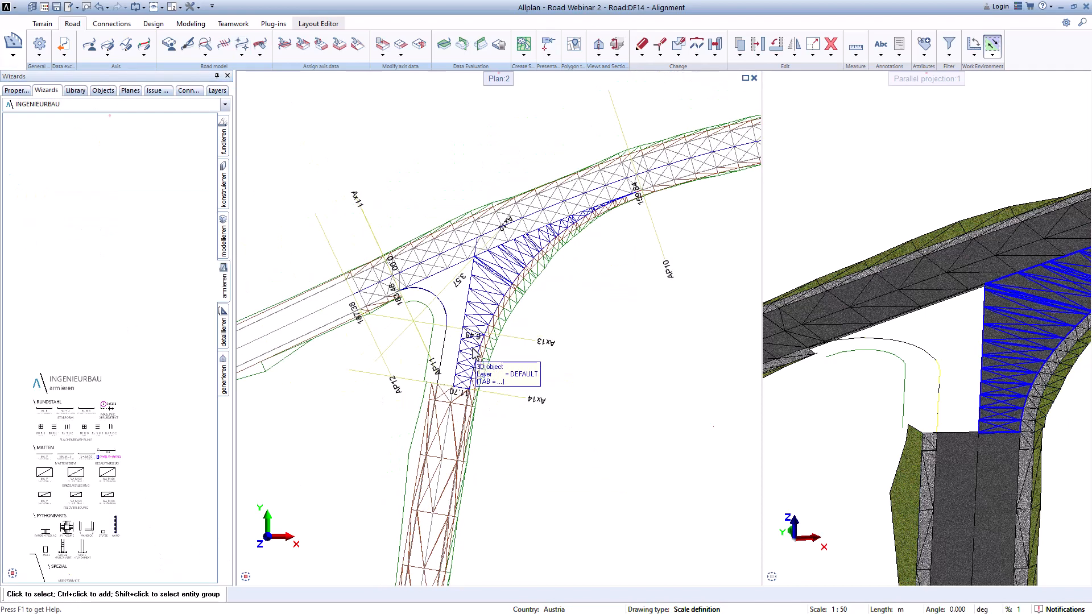
scroll(448, 306, up, 3)
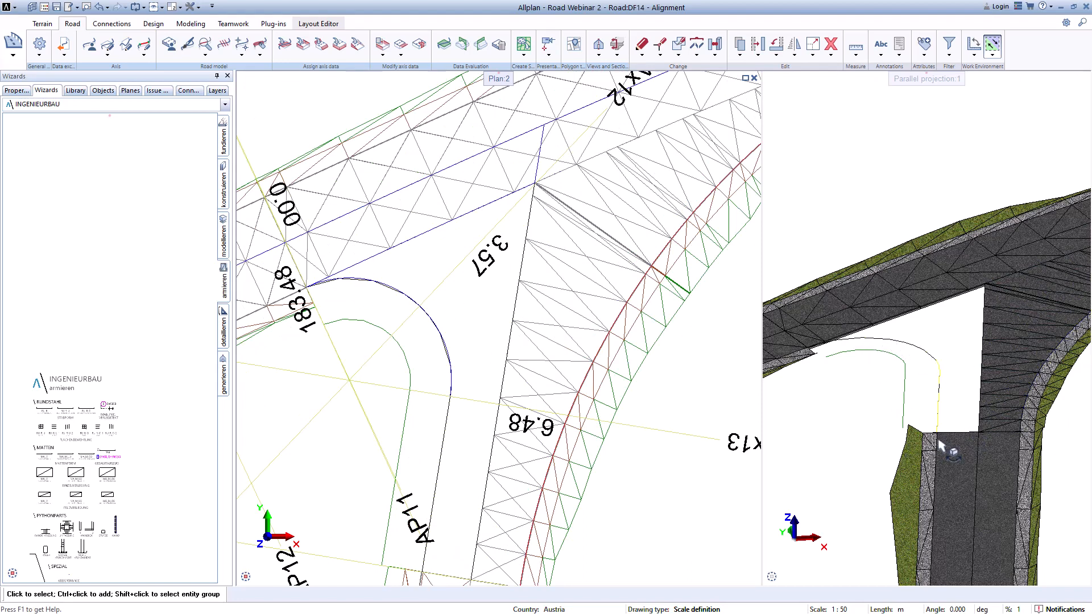
click(189, 50)
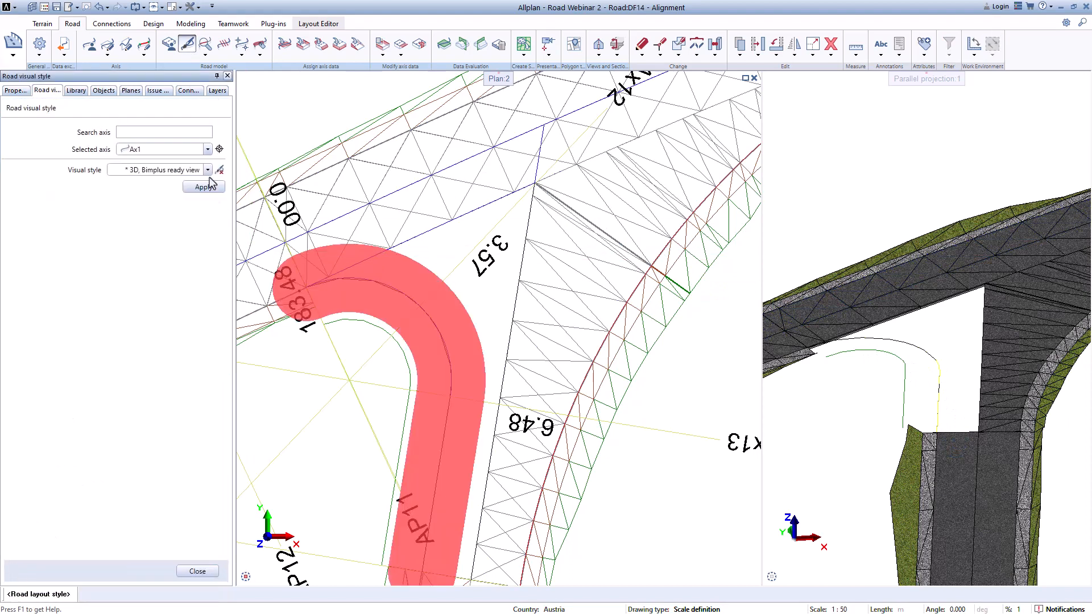
click(205, 188)
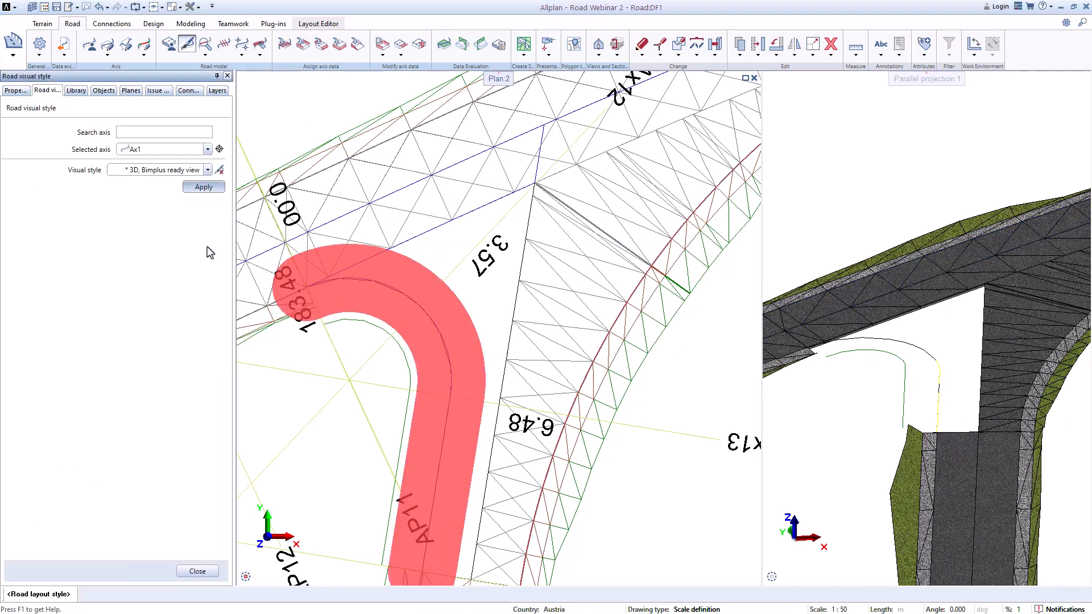
Step: Close the visual style dialog and examine the junction surfaces in the 3D view
click(197, 572)
scroll(969, 344, up, 2)
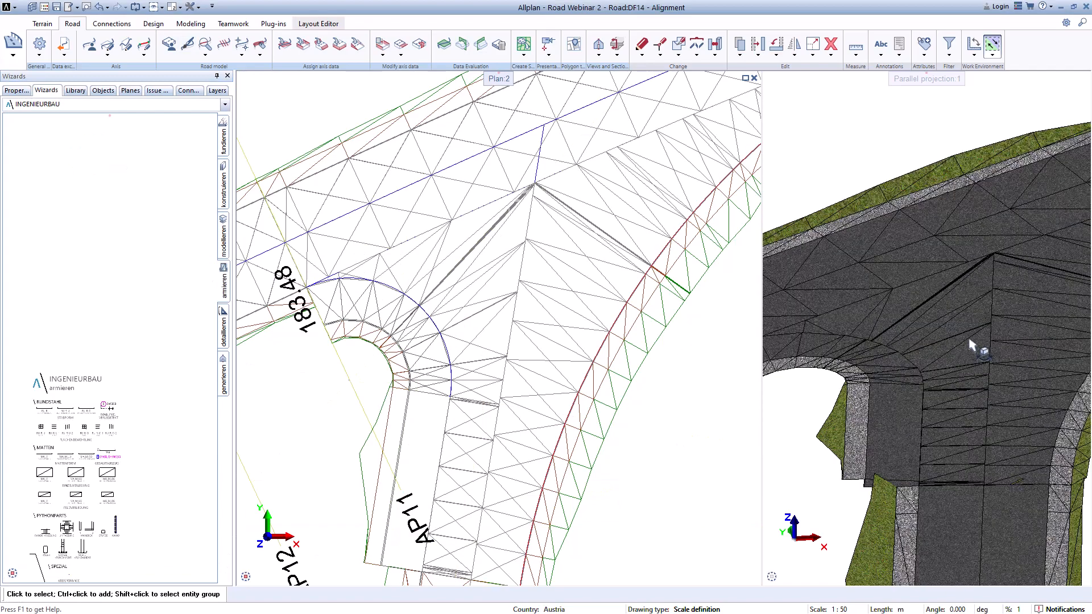
scroll(938, 497, up, 2)
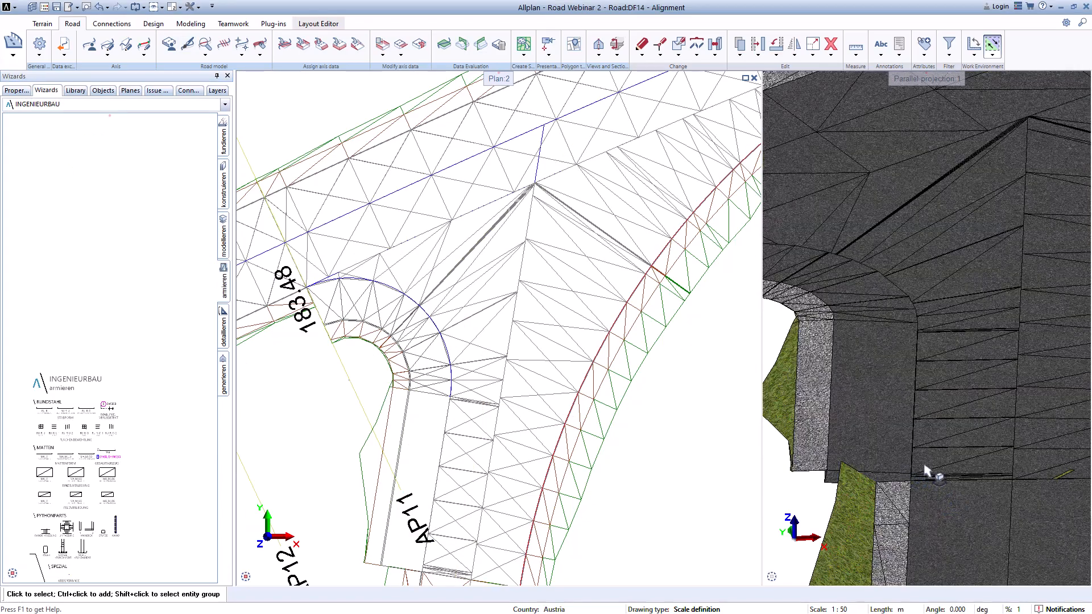
scroll(923, 466, up, 2)
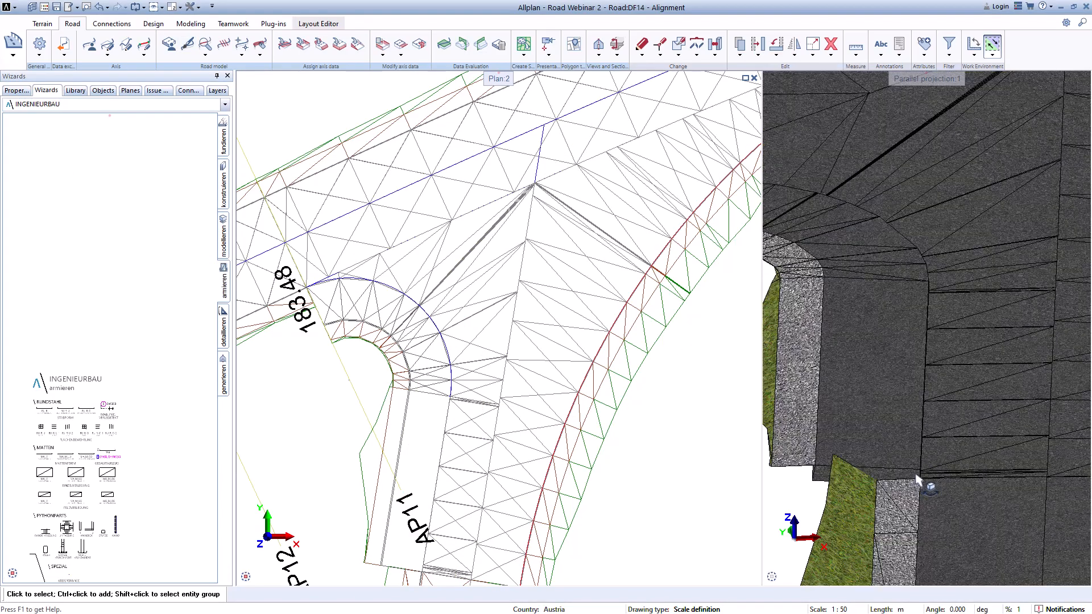
scroll(917, 481, up, 3)
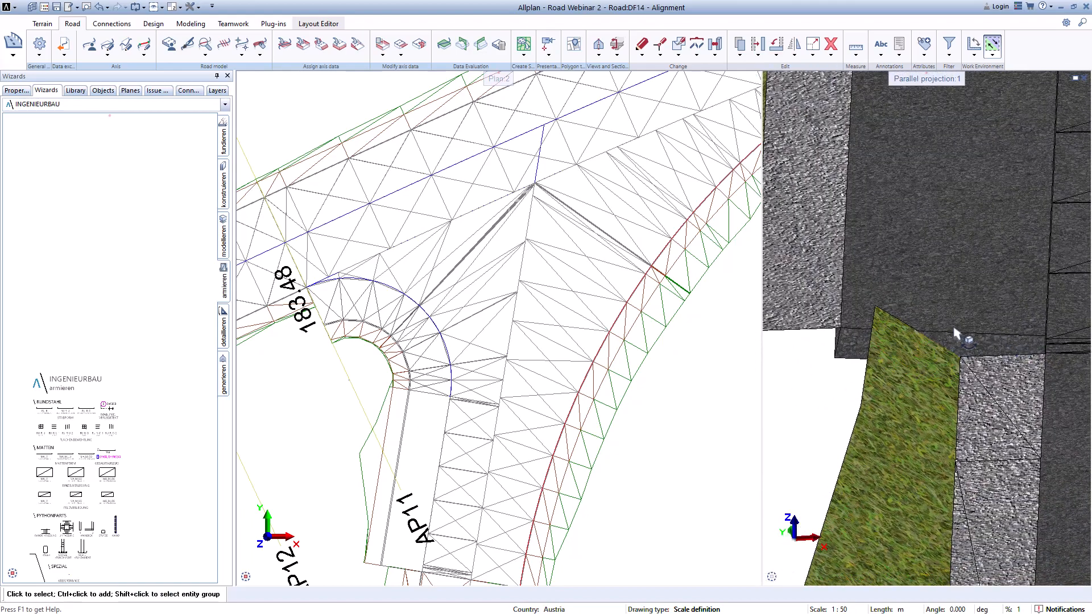
scroll(984, 342, down, 3)
middle_drag(999, 276, 875, 487)
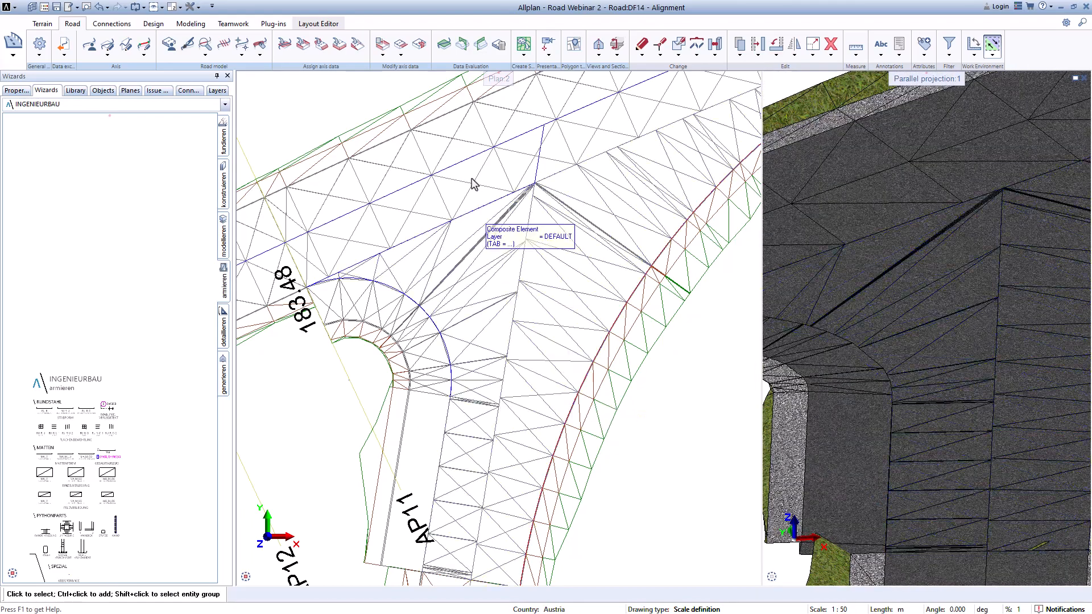
Step: Review the horizontal and vertical limits defined for the junction axes
click(401, 56)
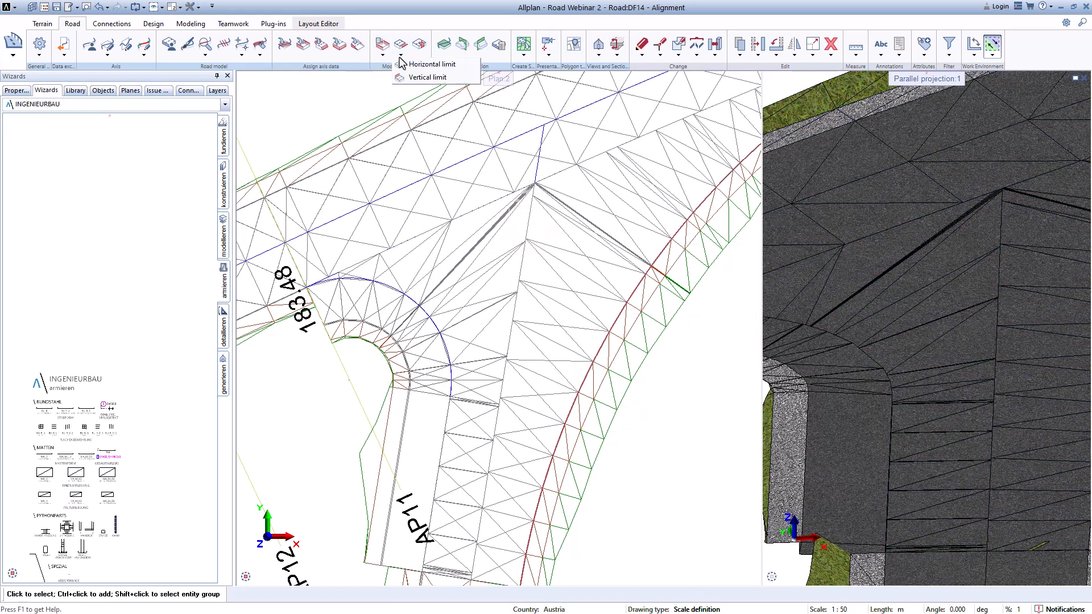
click(410, 65)
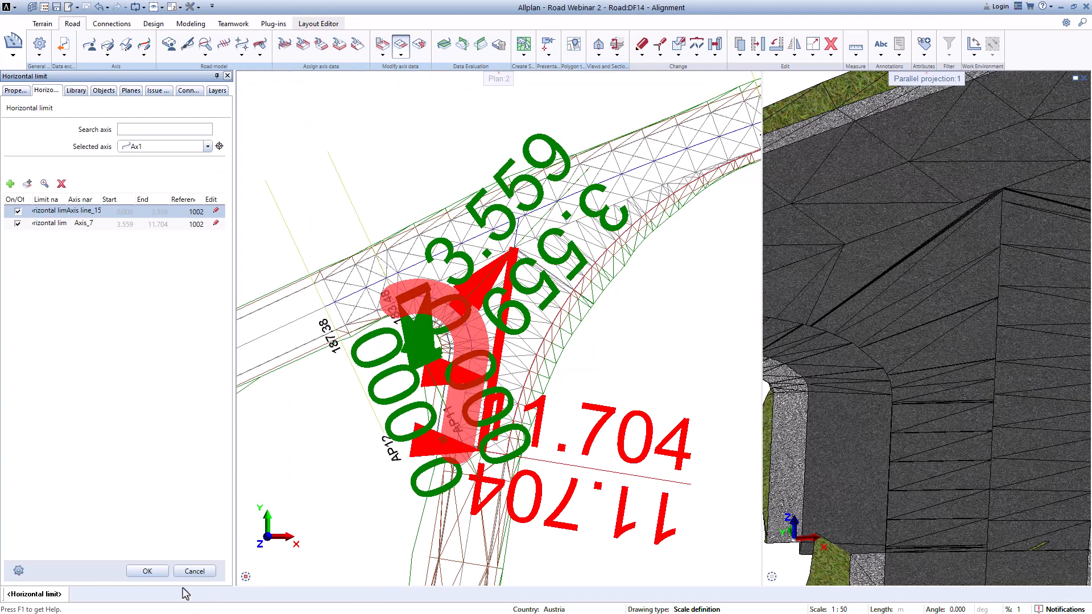
click(194, 571)
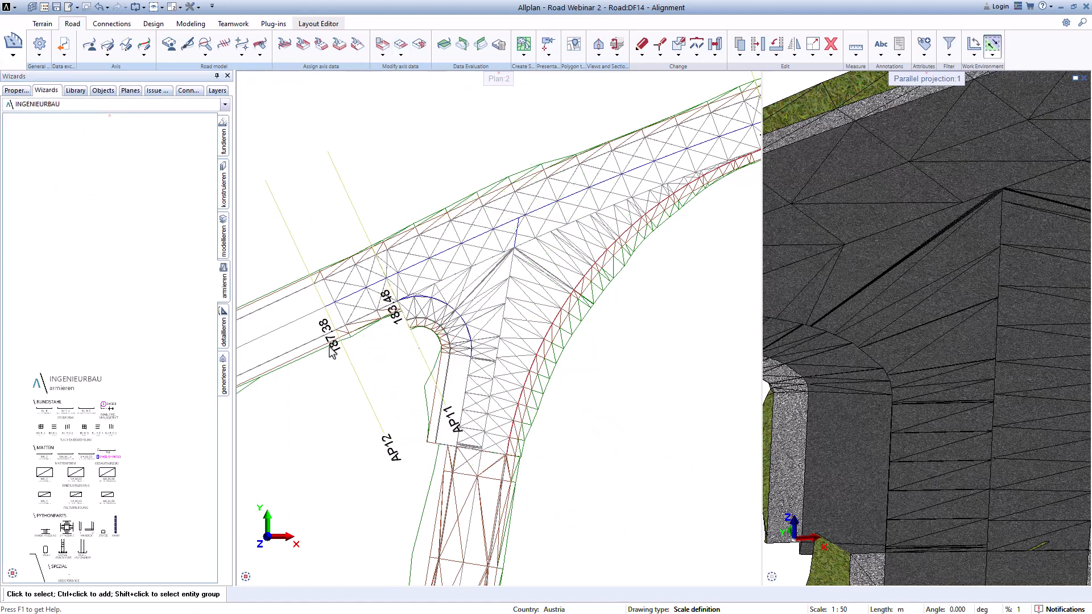
click(401, 44)
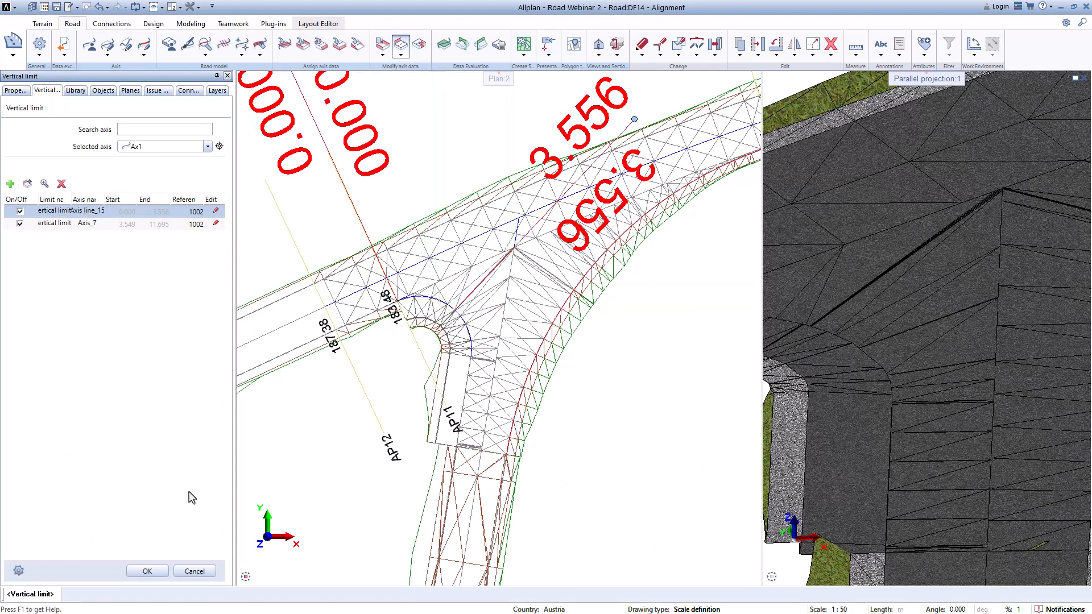
click(146, 570)
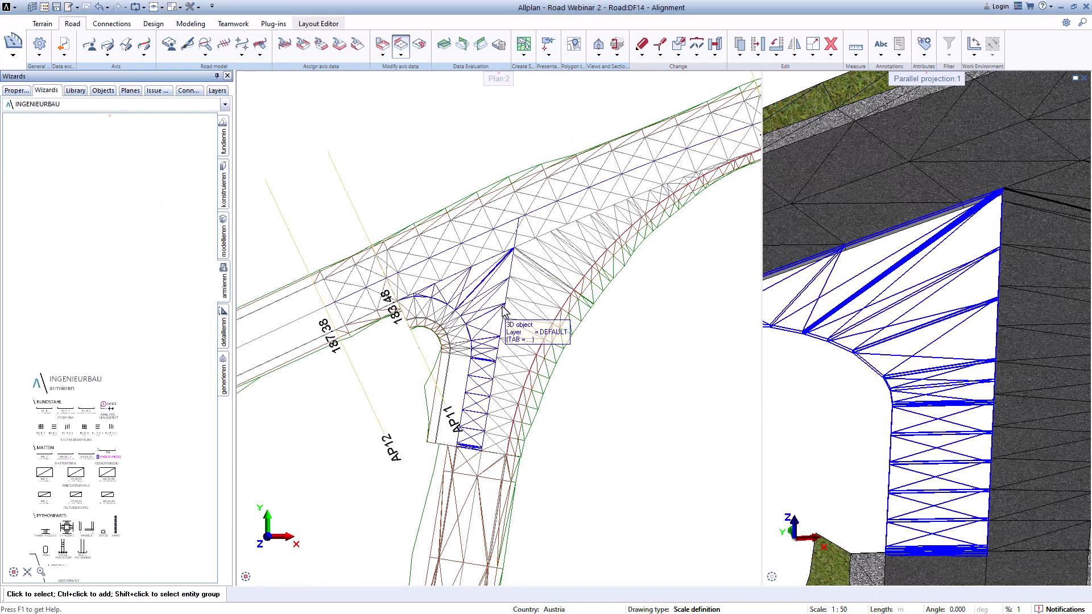
Step: Switch on the XS_2_sidewalk template from 30.000 to 86.453 on Axis_7's right roadside
scroll(461, 367, down, 3)
scroll(805, 439, down, 5)
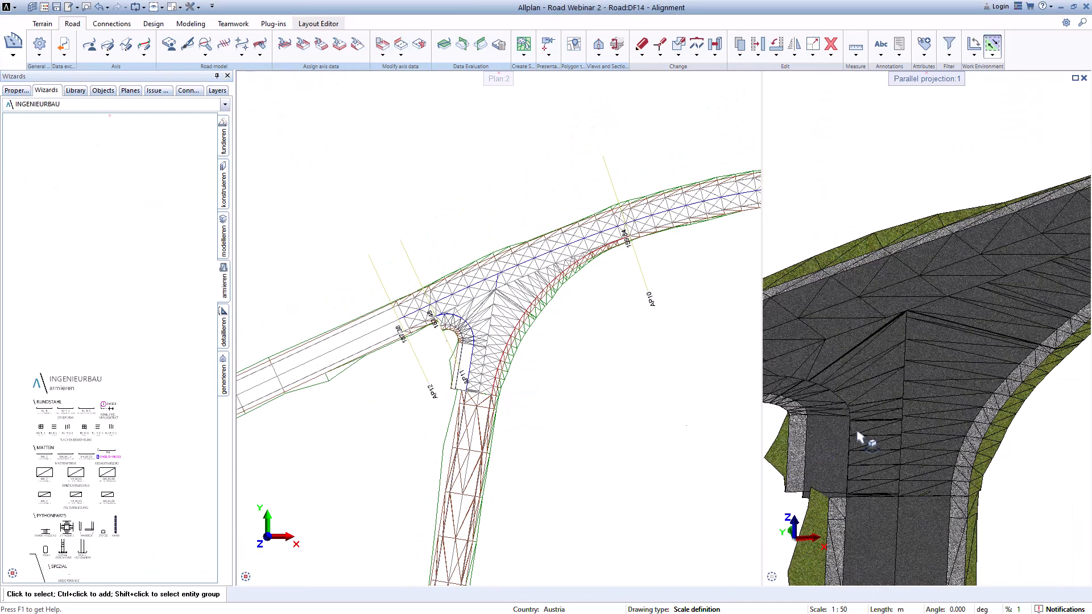
middle_drag(878, 414, 971, 376)
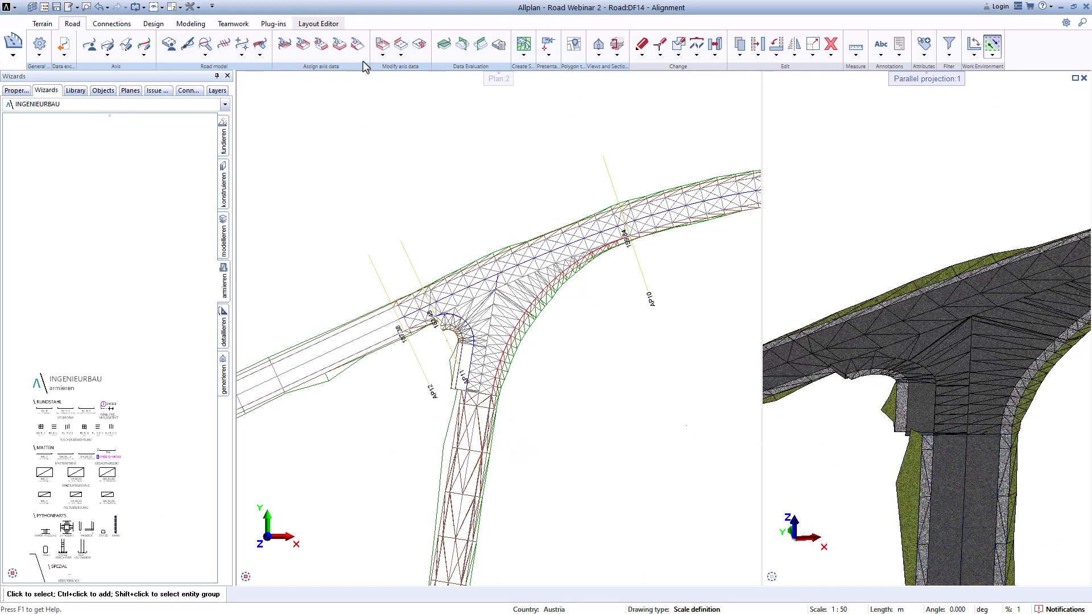
click(303, 46)
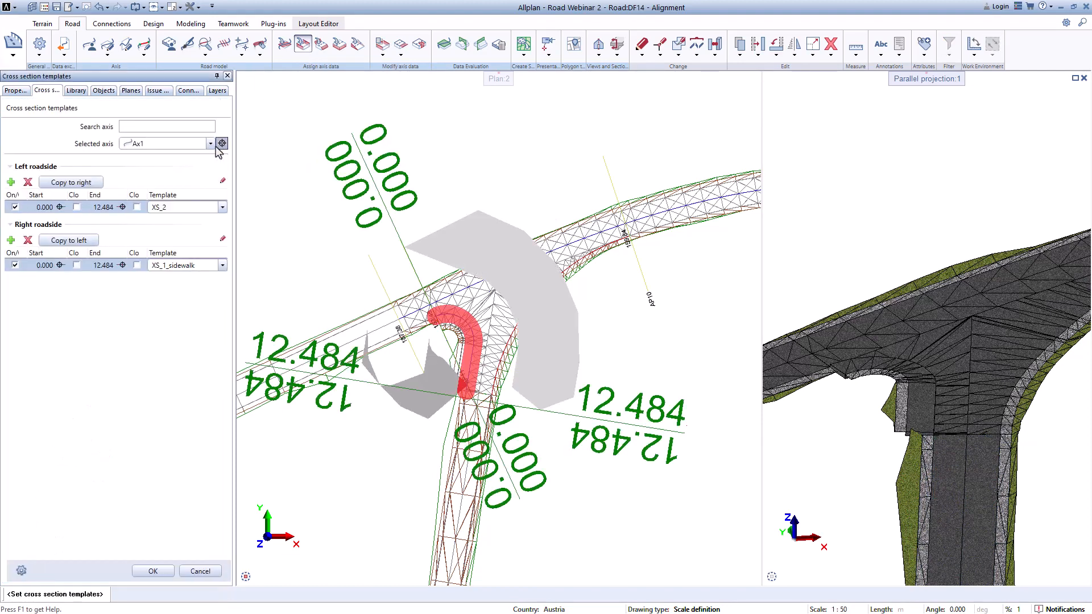
click(211, 143)
click(146, 176)
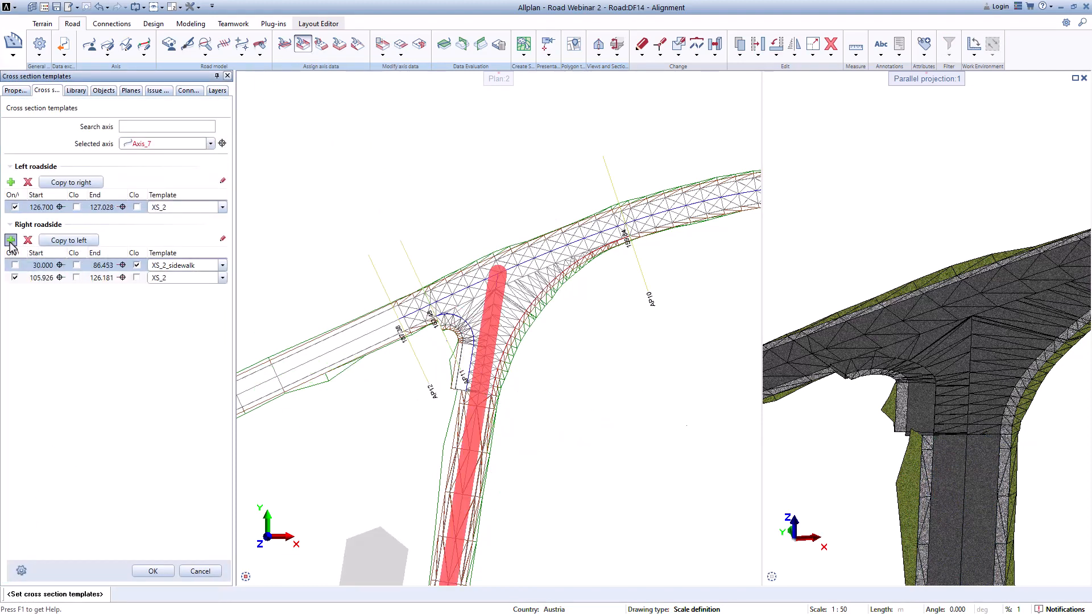
scroll(490, 406, down, 2)
middle_drag(493, 418, 494, 202)
scroll(495, 202, up, 3)
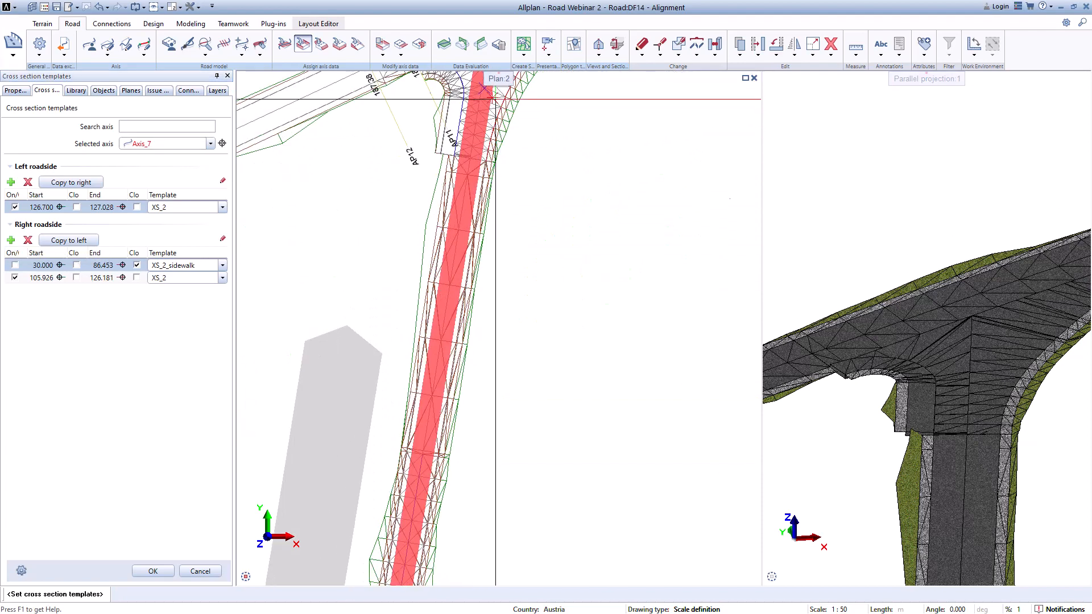
scroll(418, 387, down, 3)
scroll(419, 500, up, 1)
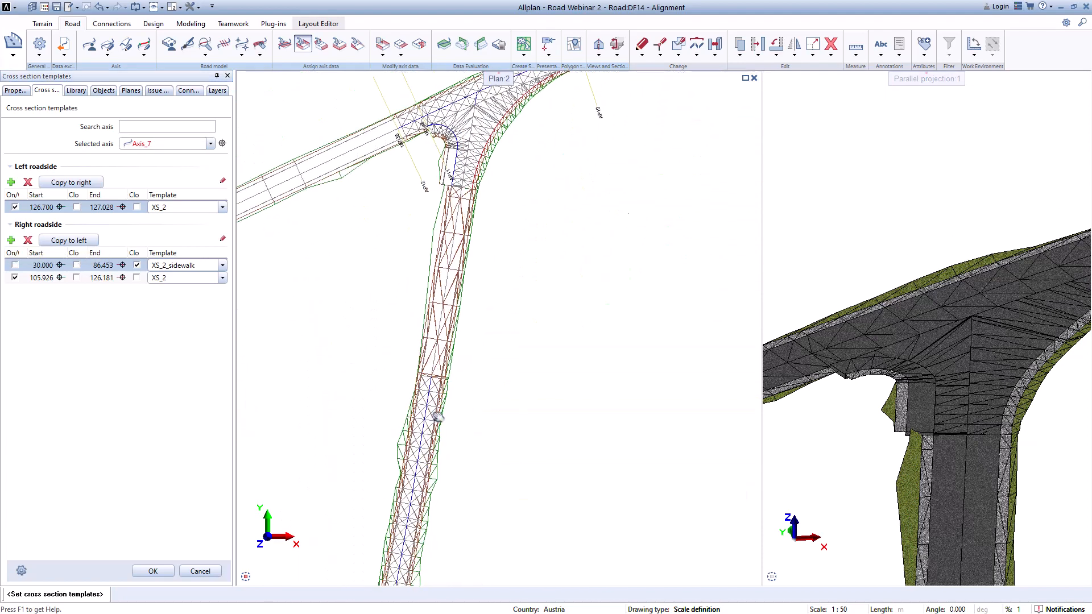
scroll(437, 416, down, 2)
scroll(434, 438, up, 2)
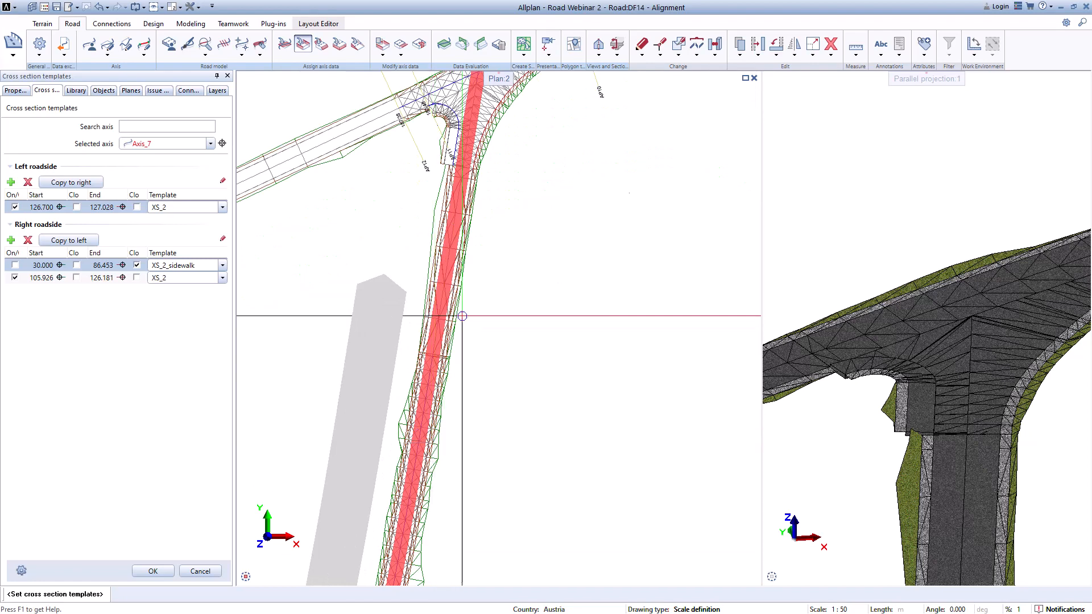
scroll(460, 330, down, 2)
scroll(463, 364, up, 3)
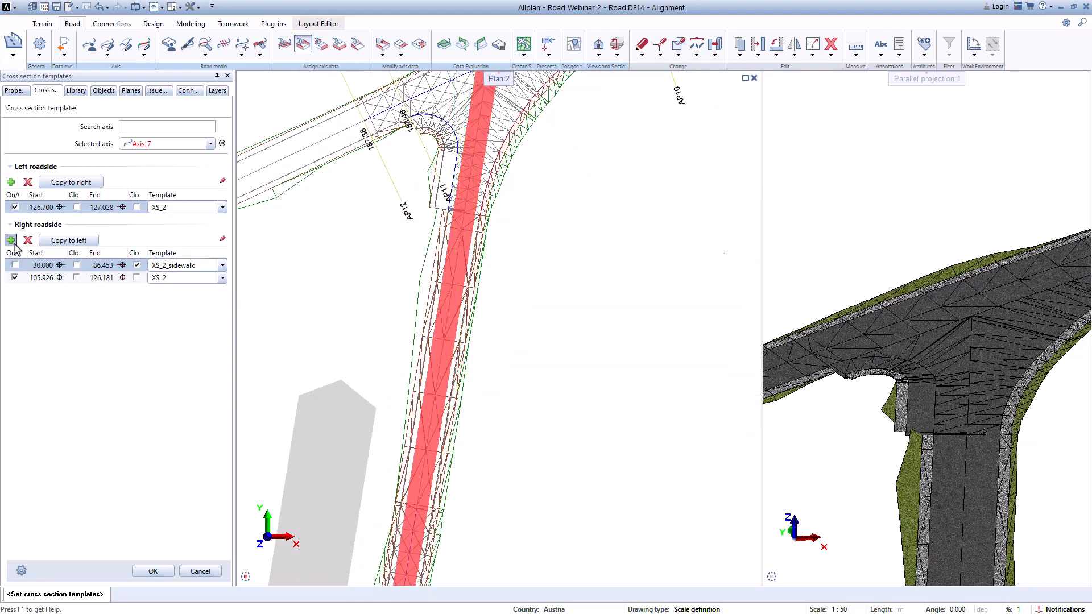
click(15, 265)
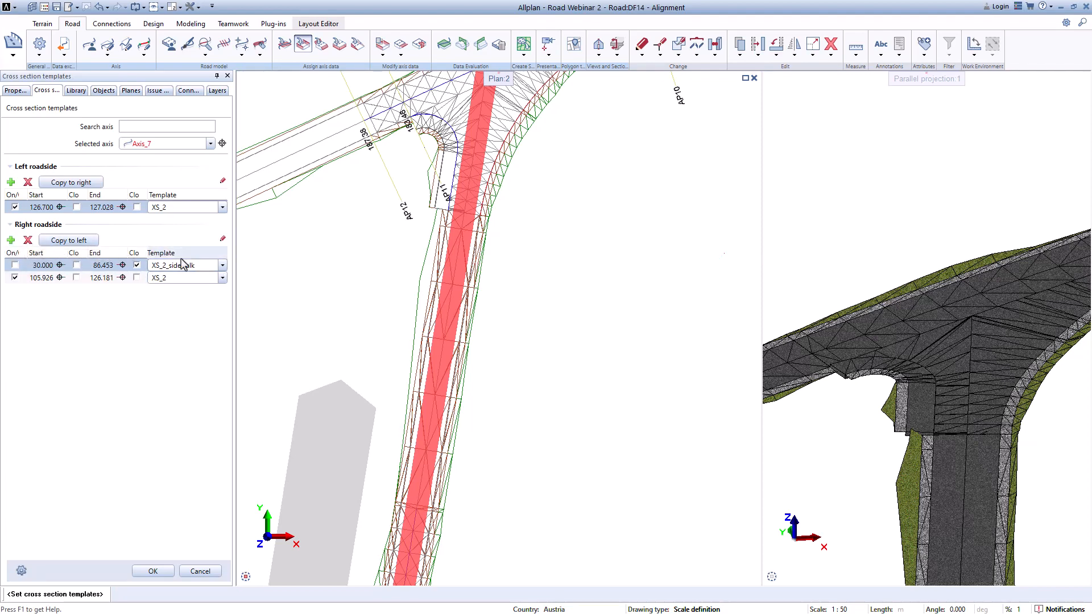
click(15, 265)
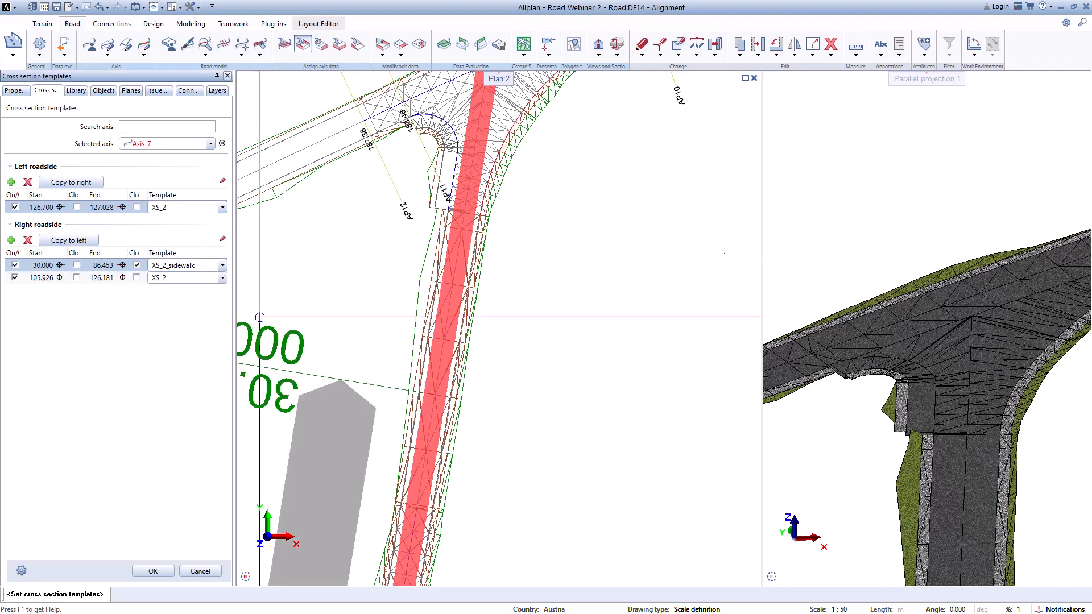
Step: Check the sidewalk segment's extent along Axis_7 in the plan and confirm the cross section templates
scroll(369, 385, up, 2)
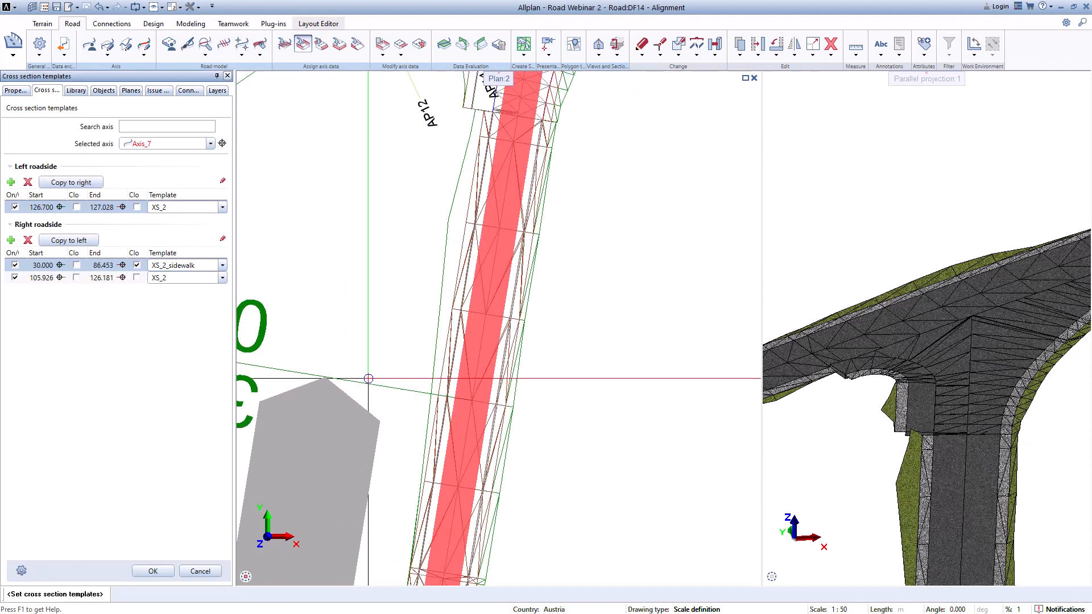
scroll(403, 285, down, 1)
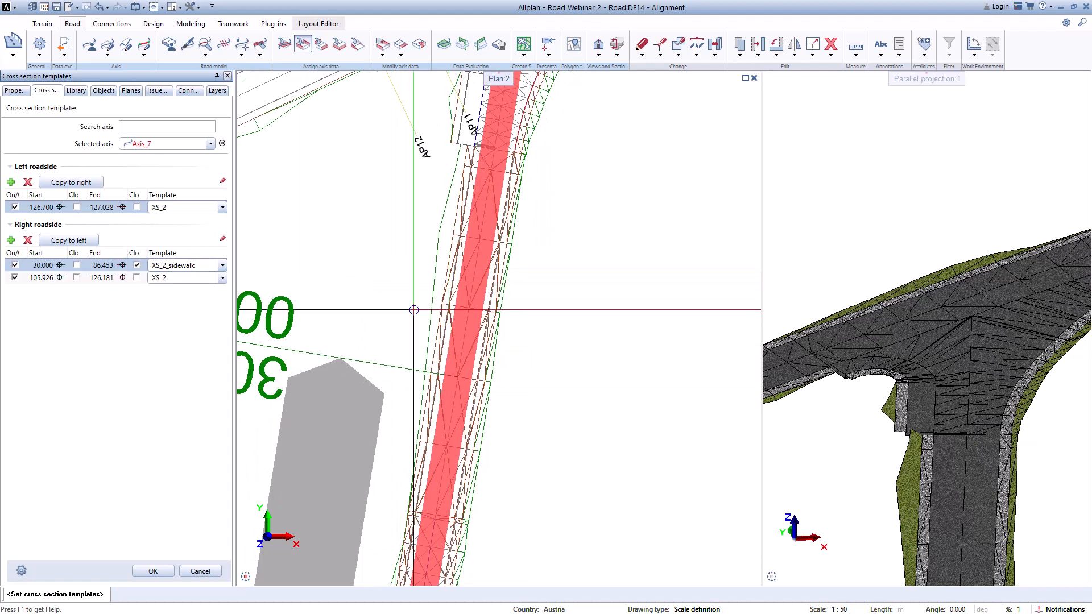
scroll(442, 218, down, 1)
middle_drag(445, 270, 470, 287)
scroll(452, 189, up, 1)
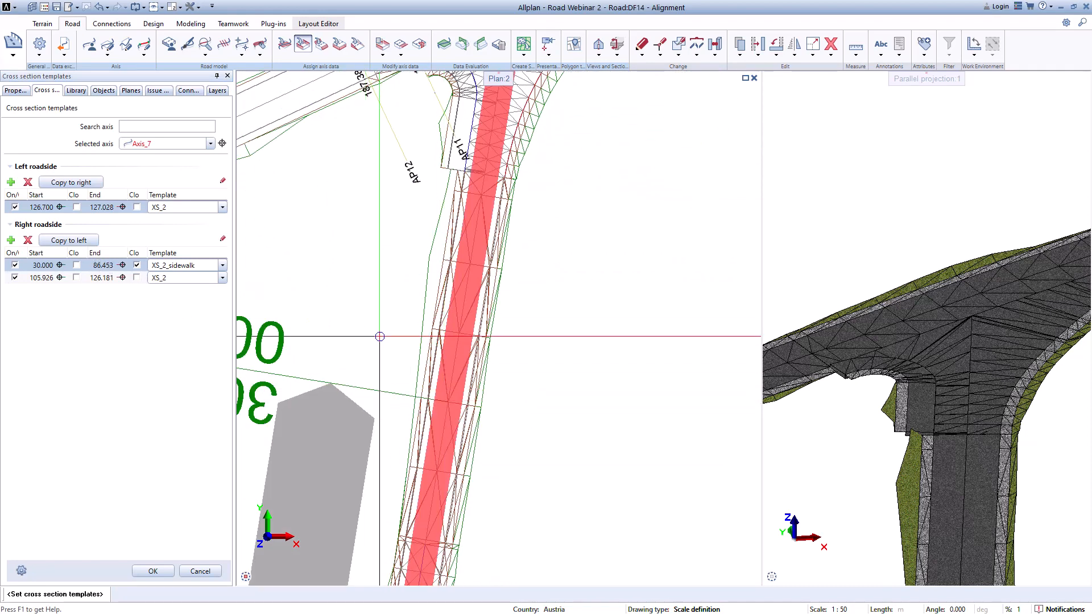
scroll(402, 339, down, 1)
middle_drag(405, 341, 491, 306)
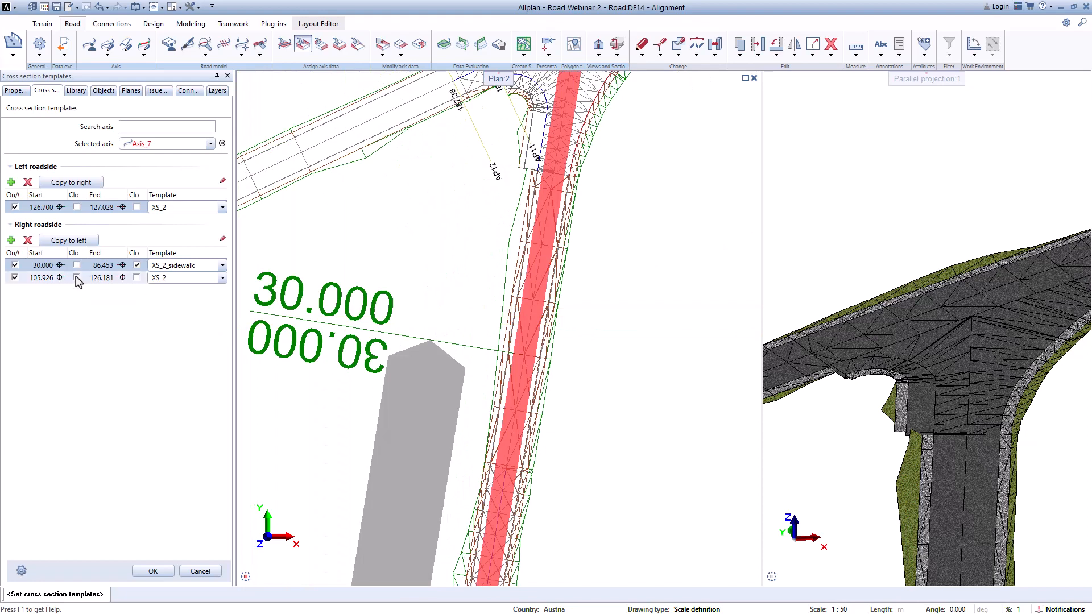
scroll(290, 304, down, 1)
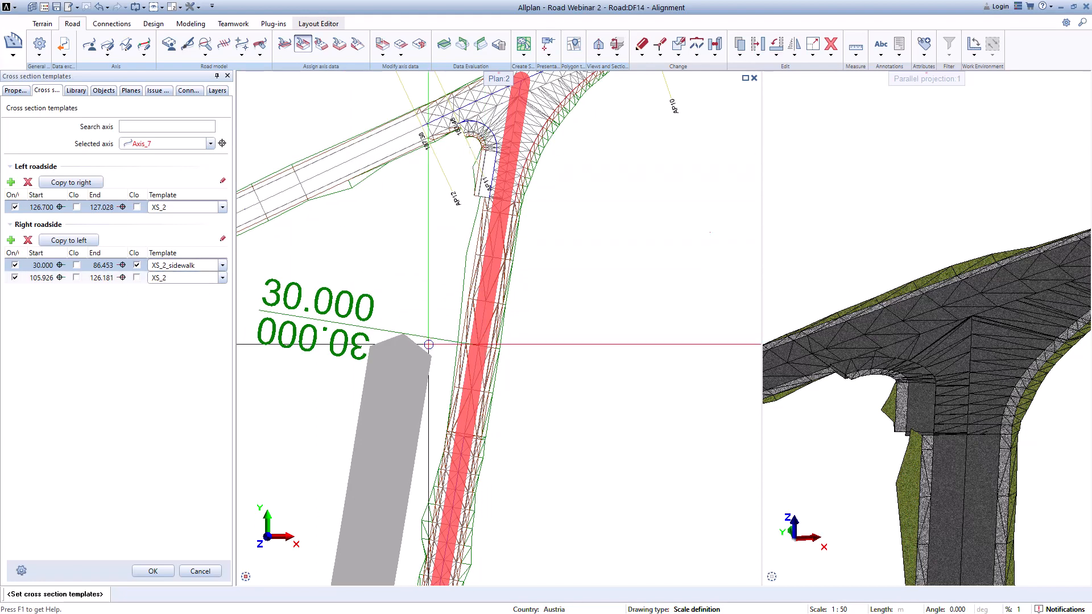
scroll(318, 424, down, 3)
middle_drag(356, 482, 460, 249)
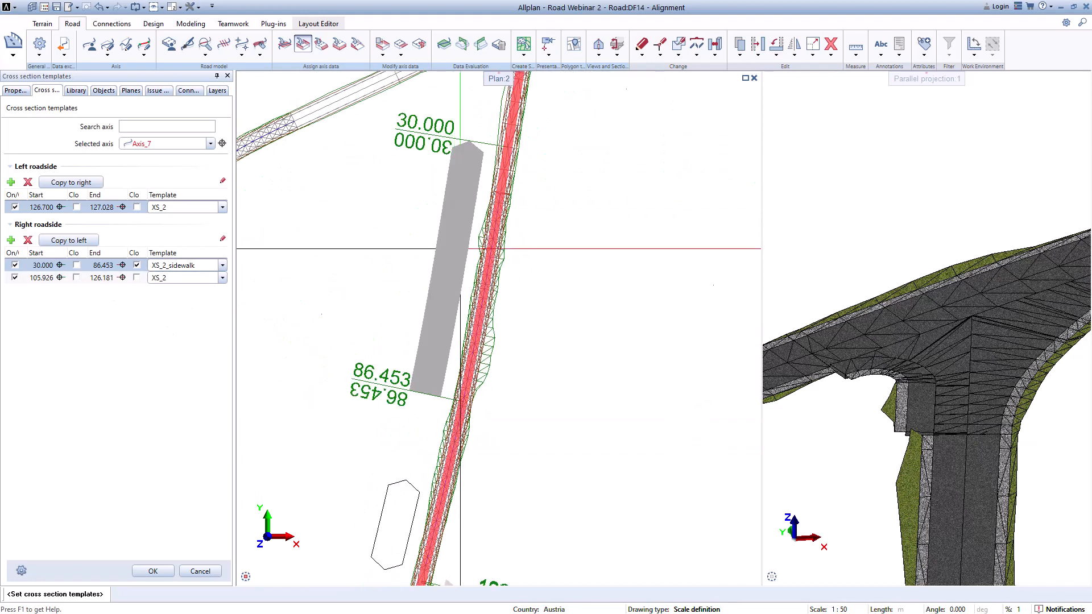
scroll(426, 452, down, 1)
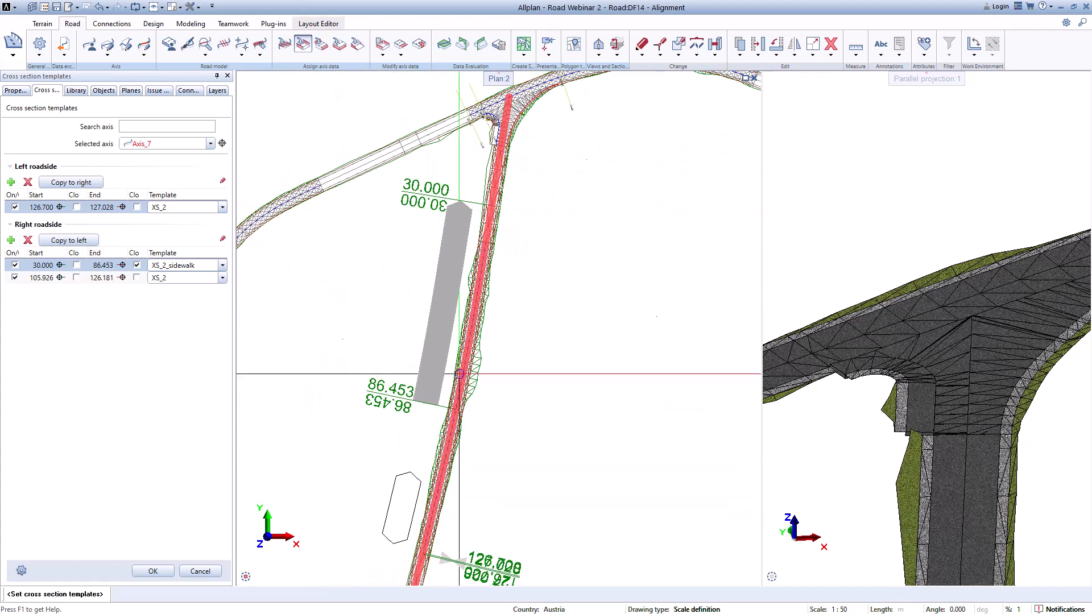
middle_drag(514, 245, 465, 370)
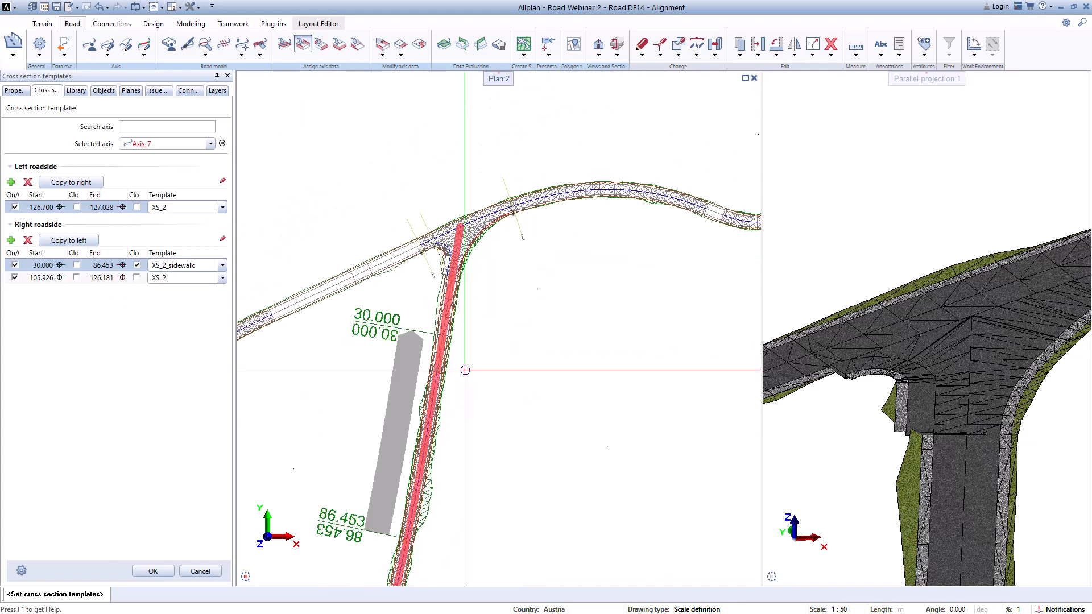
click(159, 574)
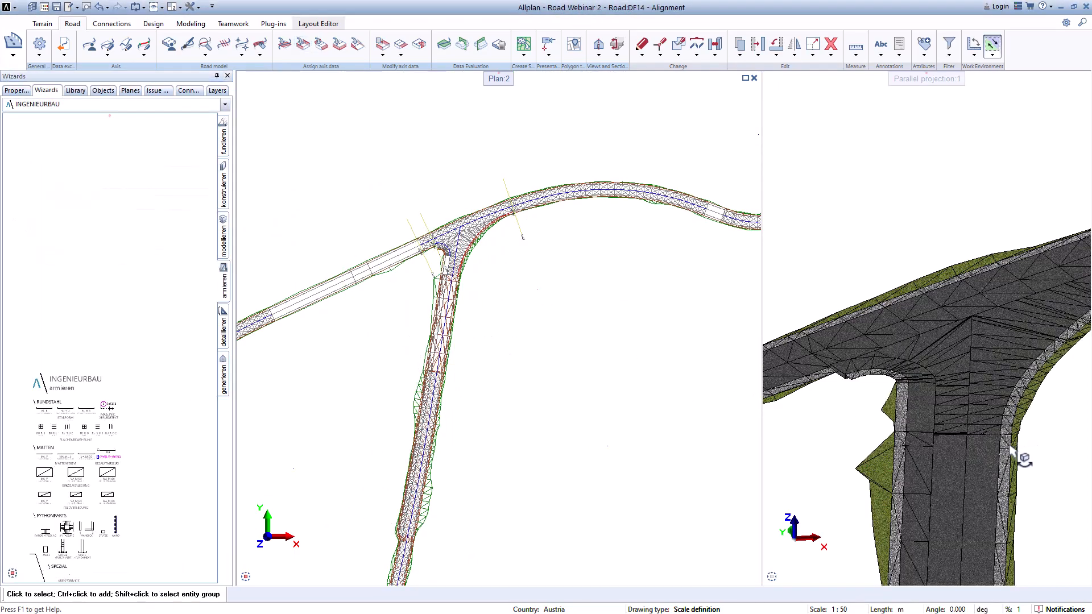
Step: Inspect the updated junction and side road in the 3D view
scroll(961, 438, up, 5)
scroll(961, 439, down, 4)
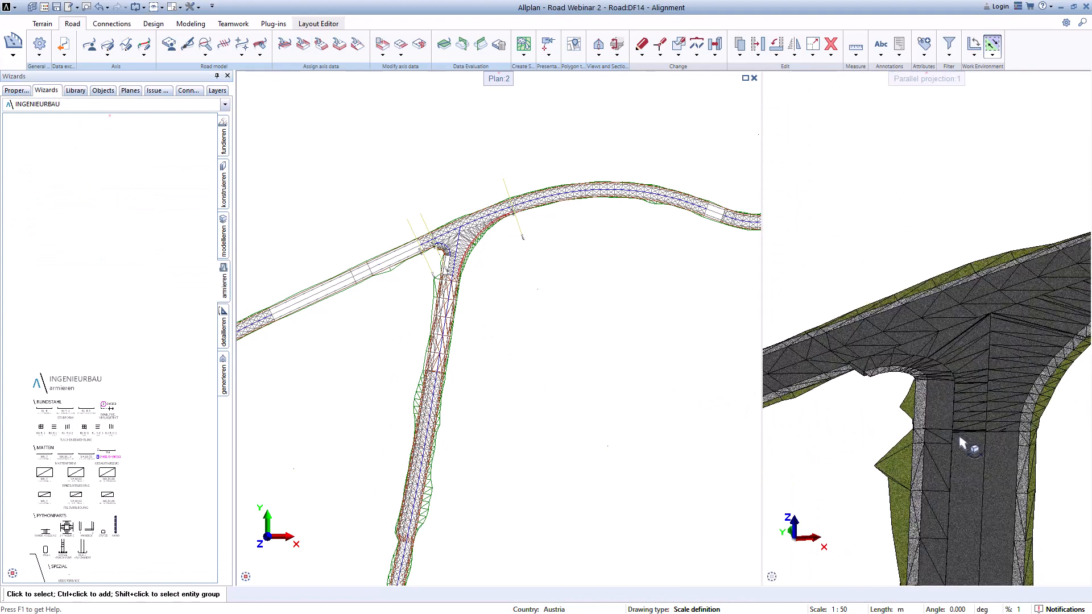
scroll(957, 433, down, 1)
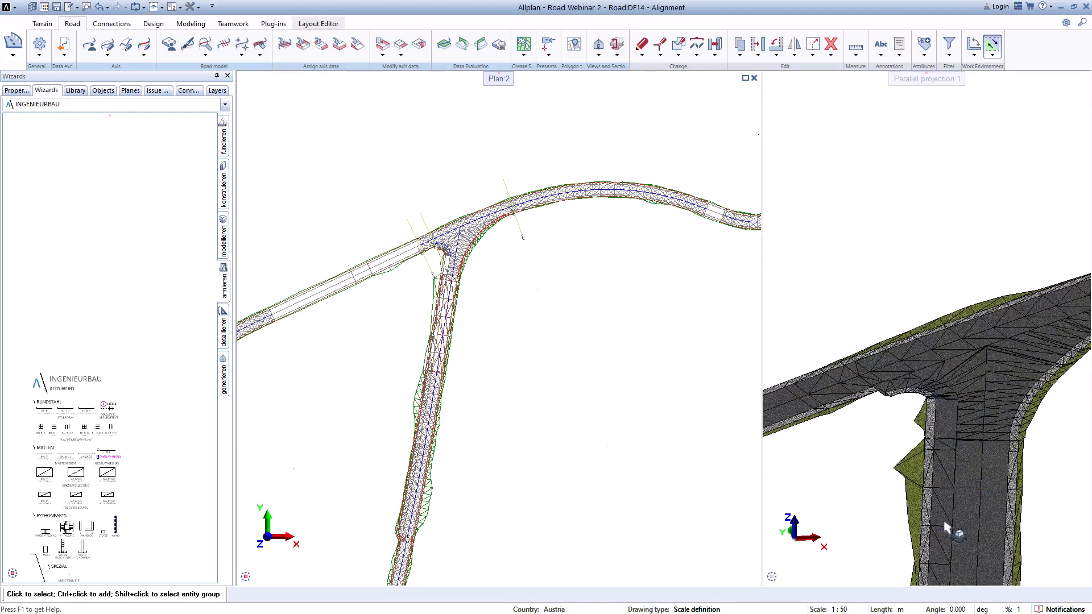
scroll(924, 500, up, 2)
scroll(913, 490, up, 2)
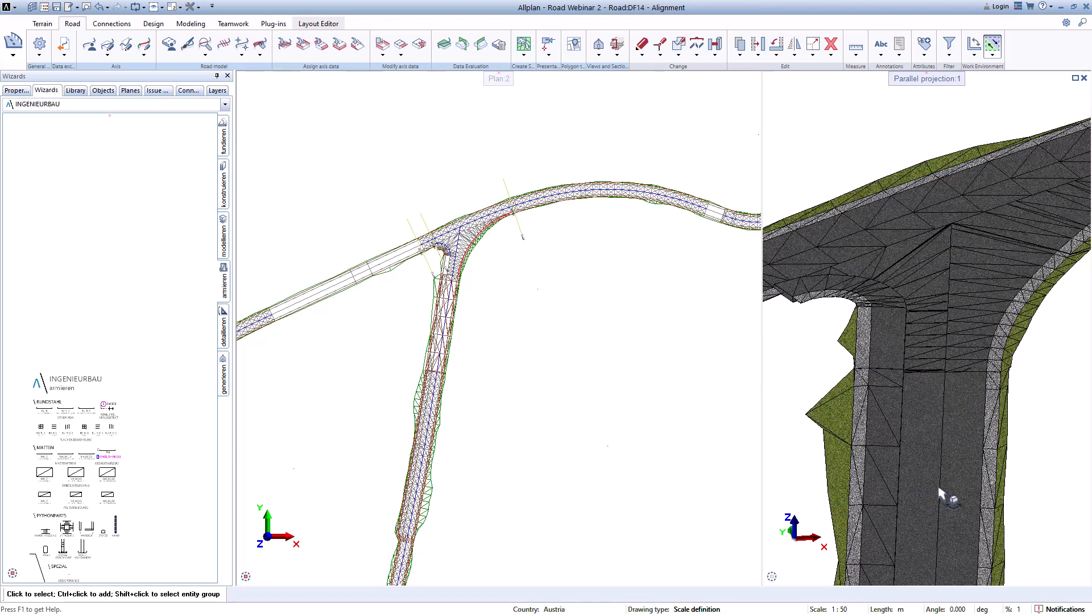
scroll(907, 386, down, 2)
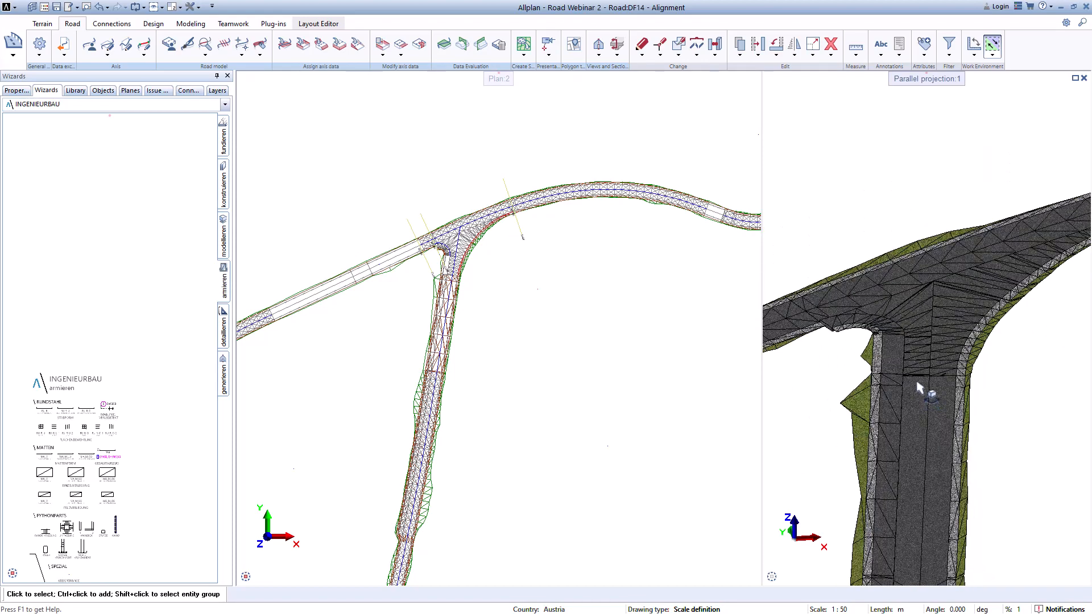
scroll(917, 386, up, 2)
scroll(943, 318, down, 2)
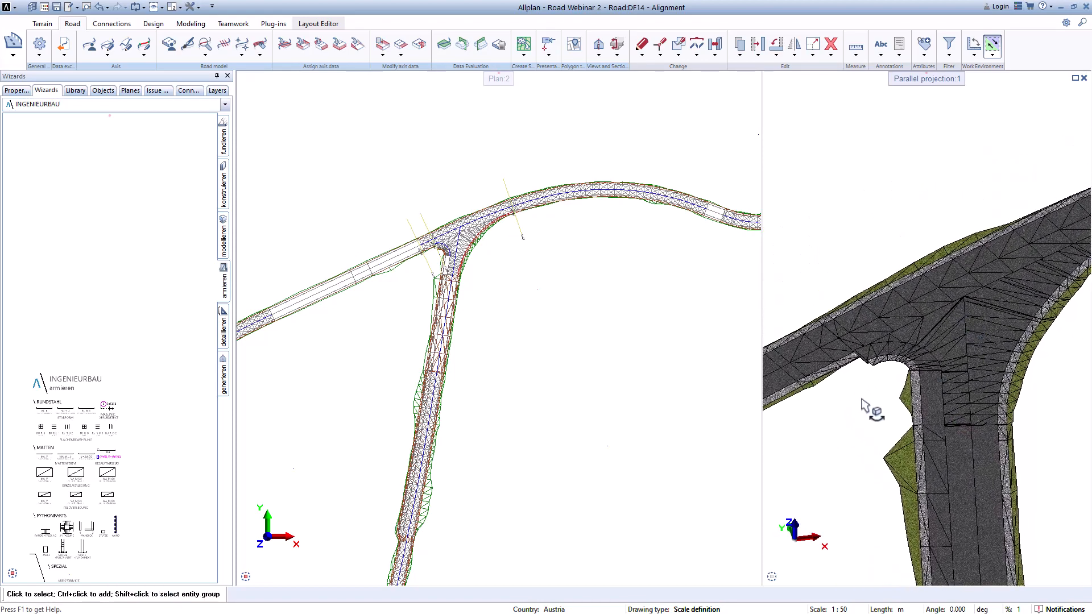
scroll(862, 376, up, 2)
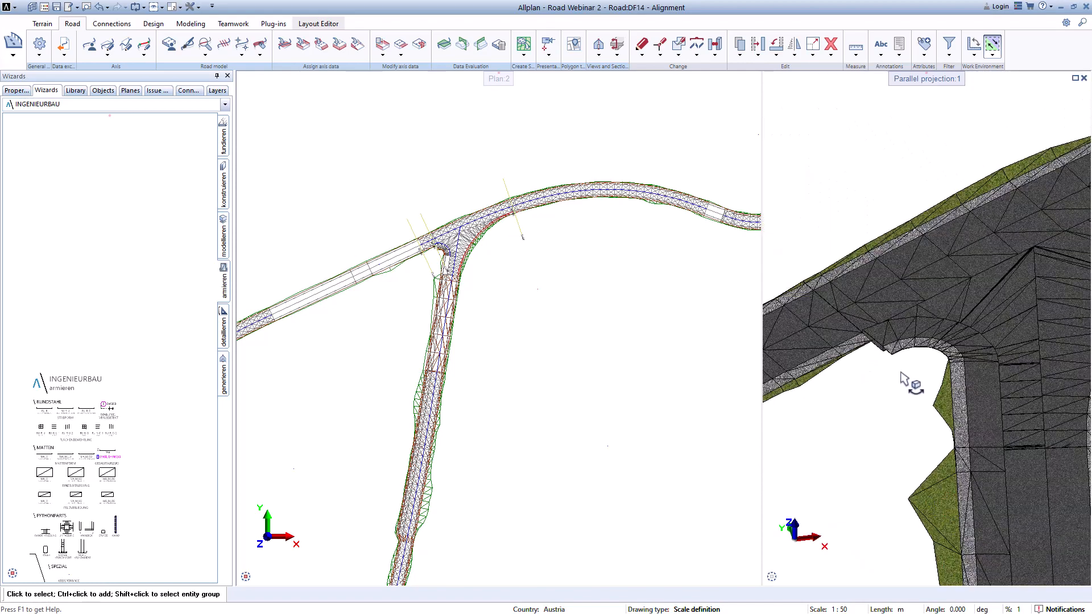
Step: Switch on the XS_2_sidewalk_A6 template from 175.711 to 209.875 on Axis_6's left roadside in the cross section templates
scroll(418, 270, up, 3)
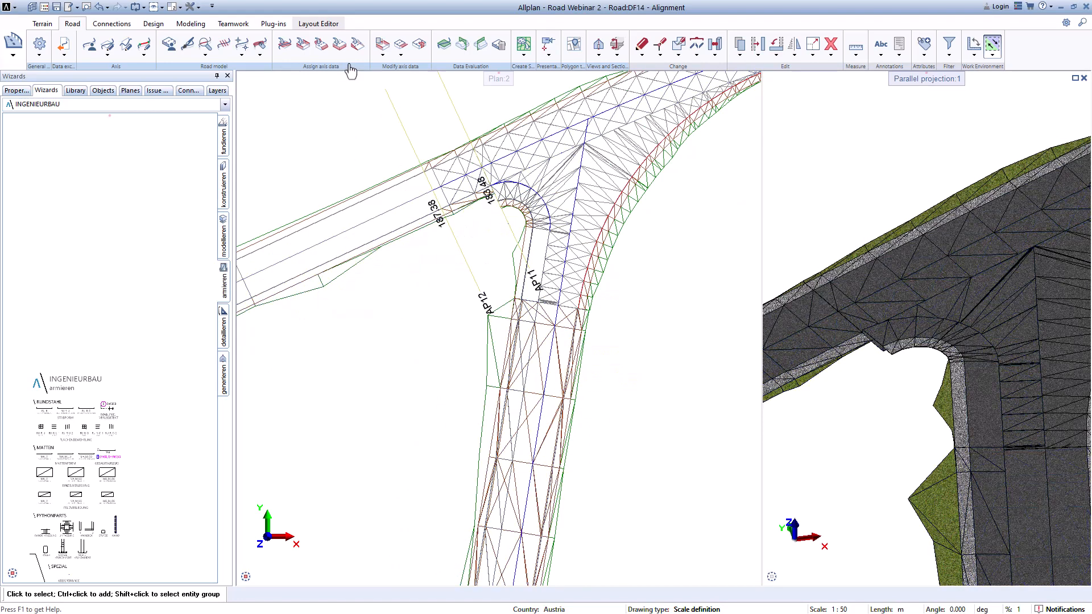
click(309, 50)
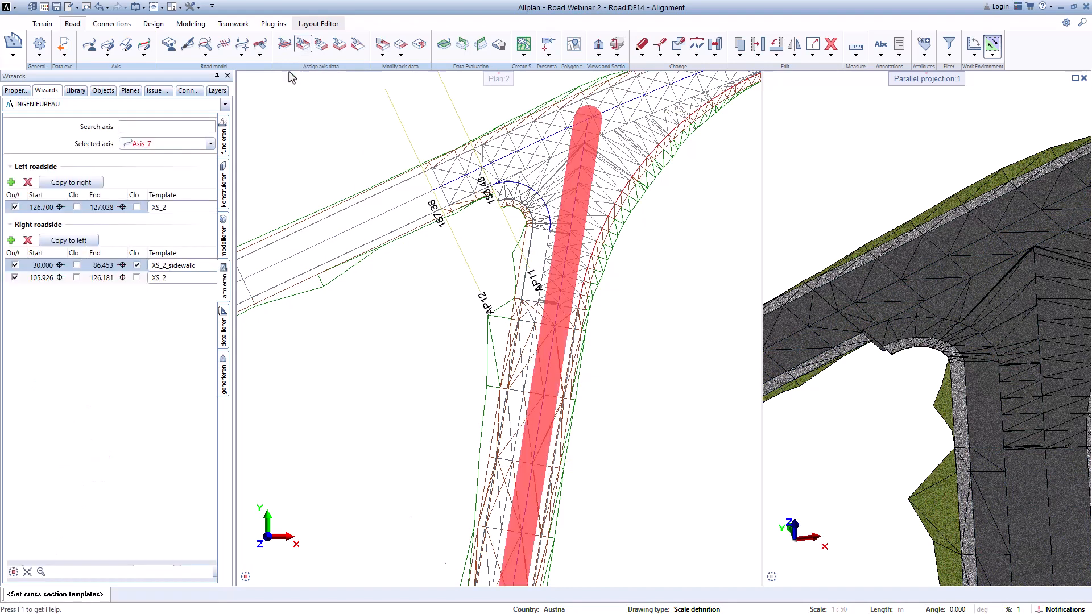
click(210, 144)
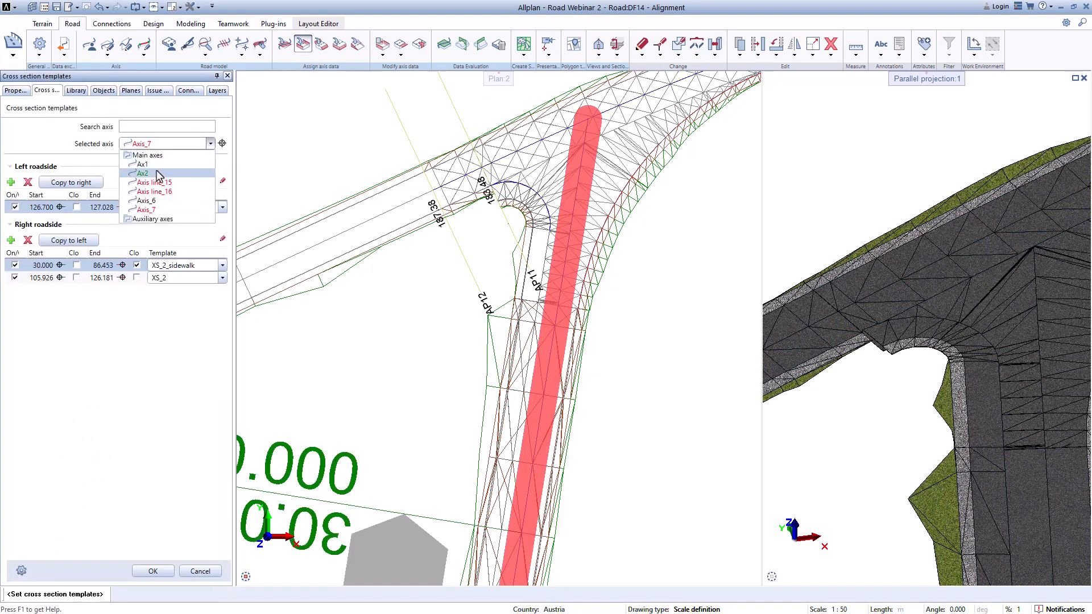
click(145, 201)
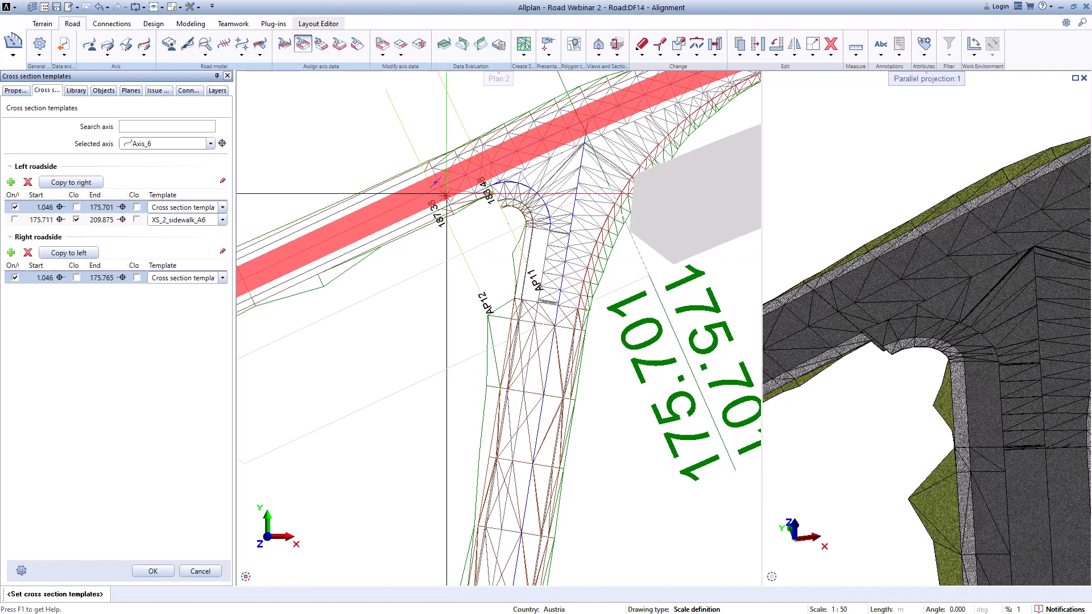
click(60, 219)
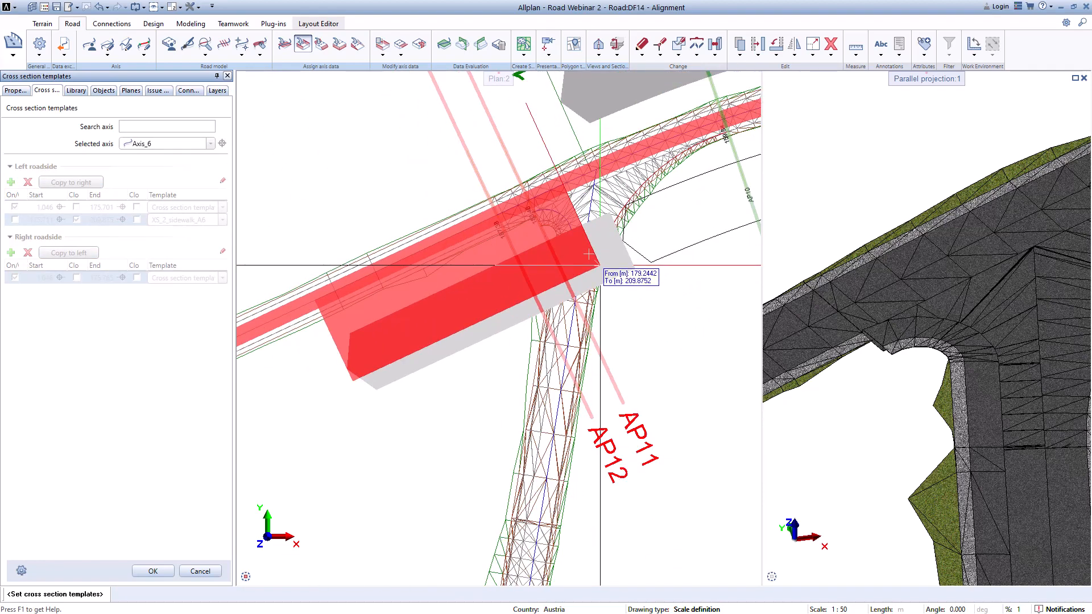
scroll(534, 227, up, 3)
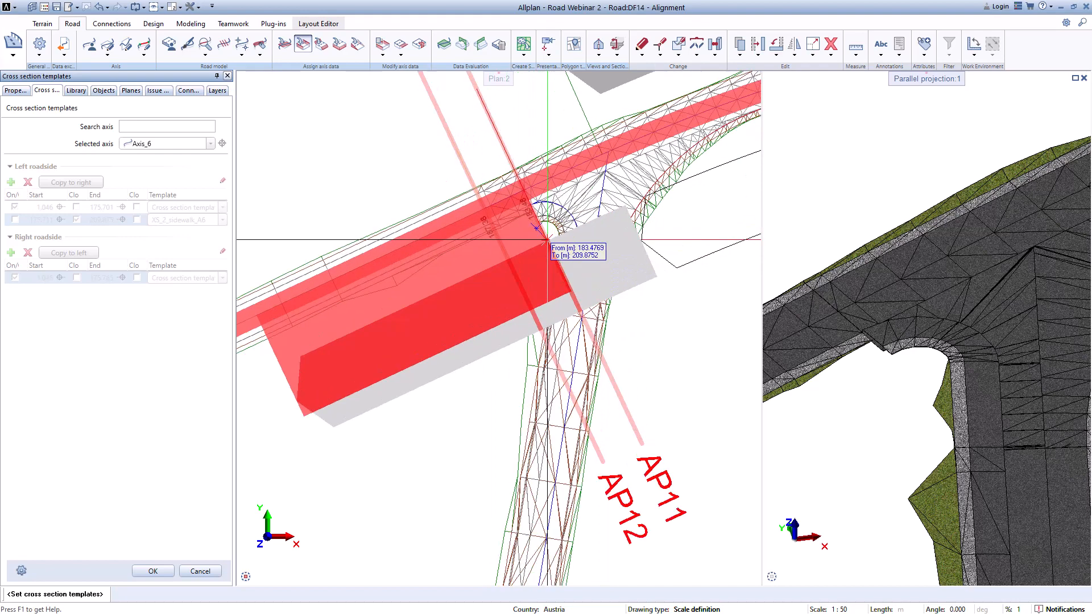
scroll(523, 230, down, 3)
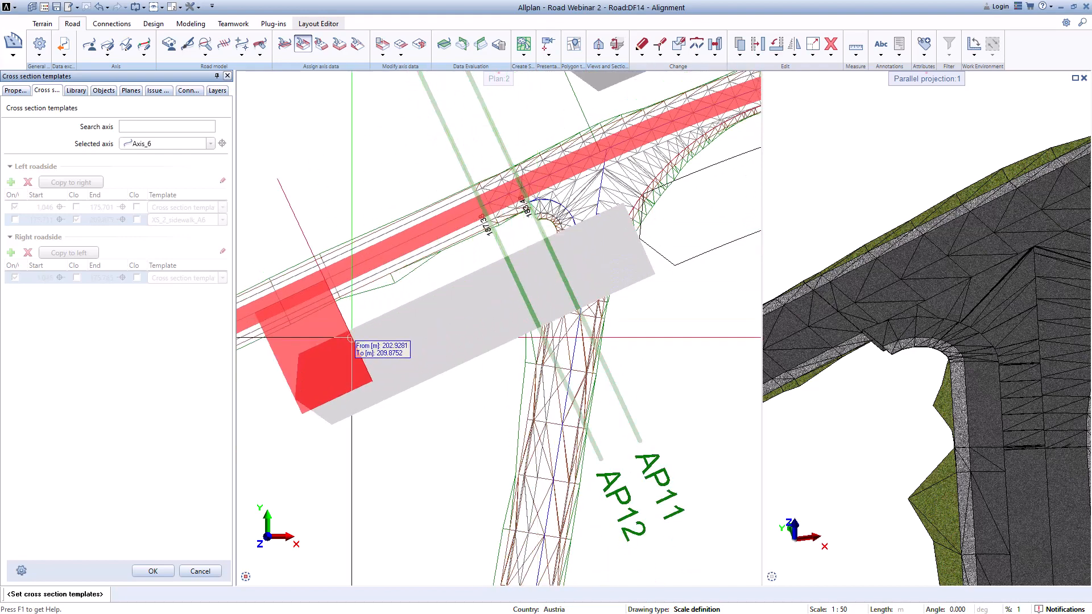
key(Escape)
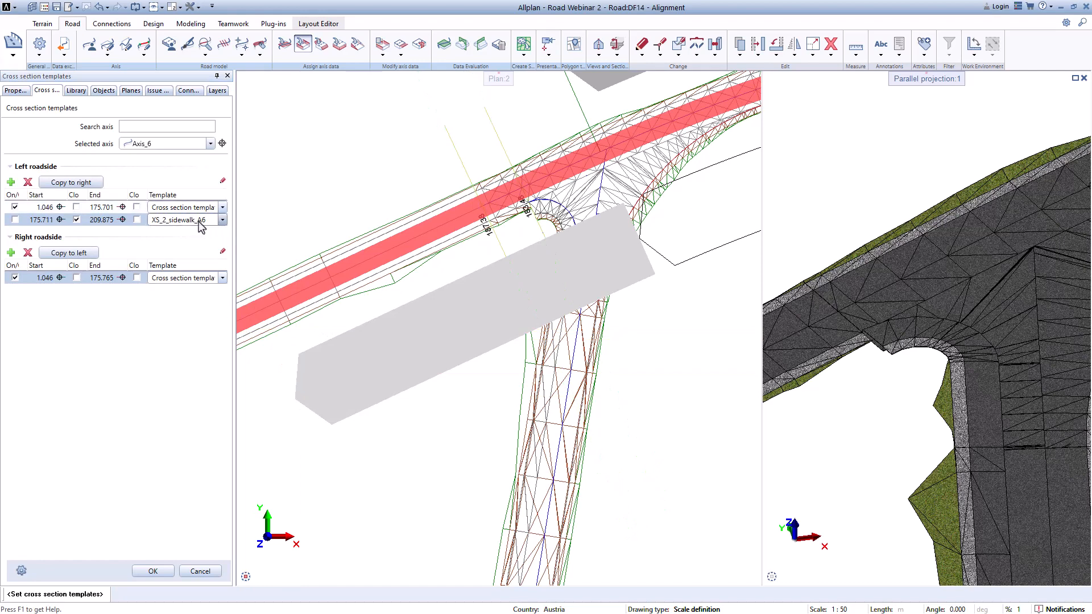
click(15, 219)
click(154, 572)
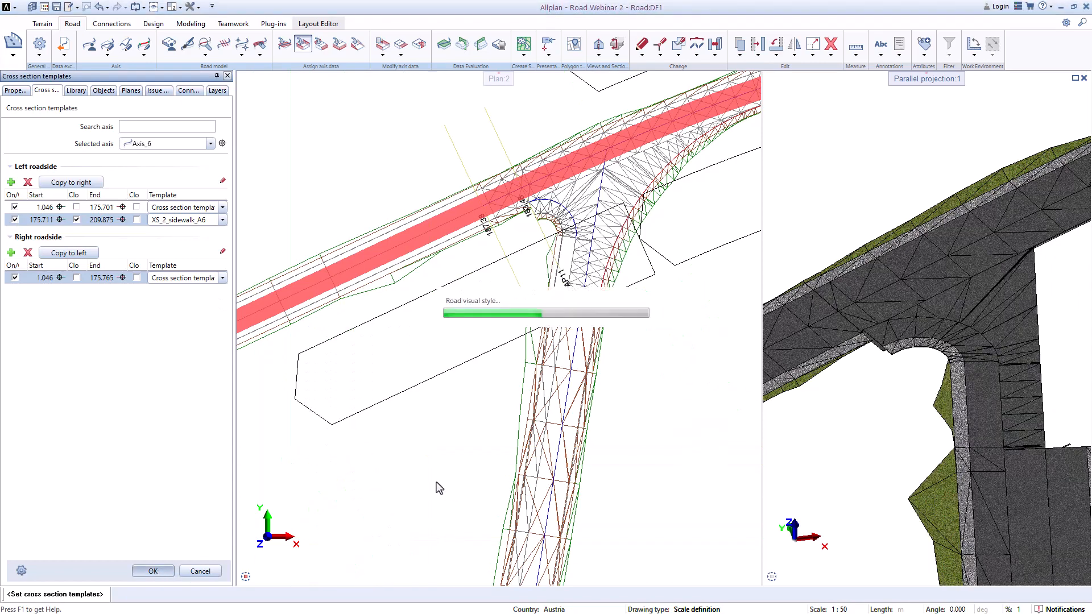
Step: Inspect the updated junction sidewalk in the 3D view and the plan
scroll(989, 387, down, 3)
scroll(988, 386, up, 5)
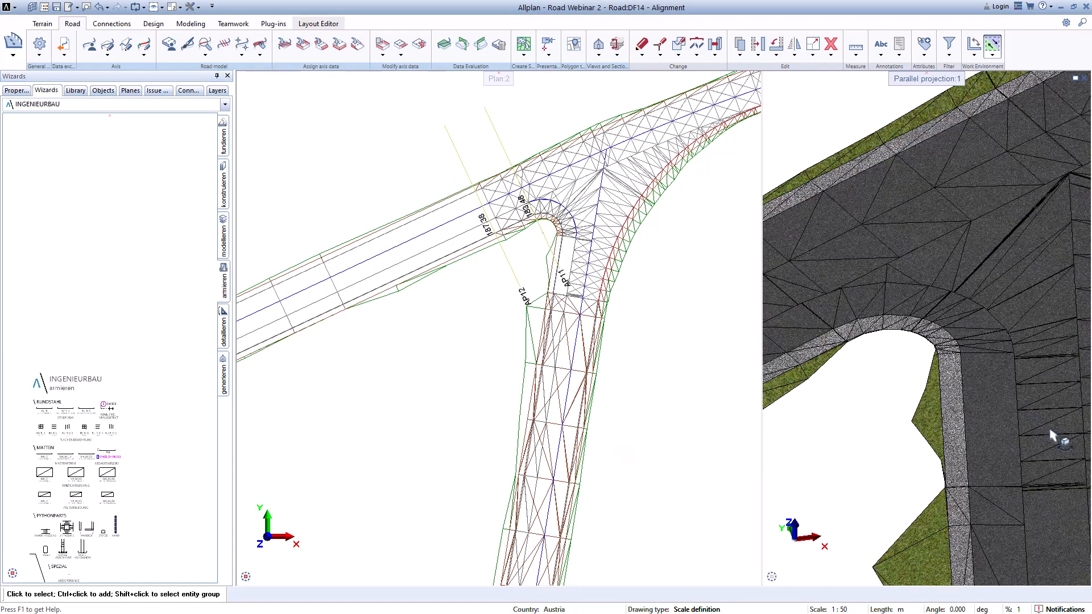
scroll(892, 334, down, 2)
drag(951, 370, 1018, 317)
middle_drag(977, 311, 1053, 239)
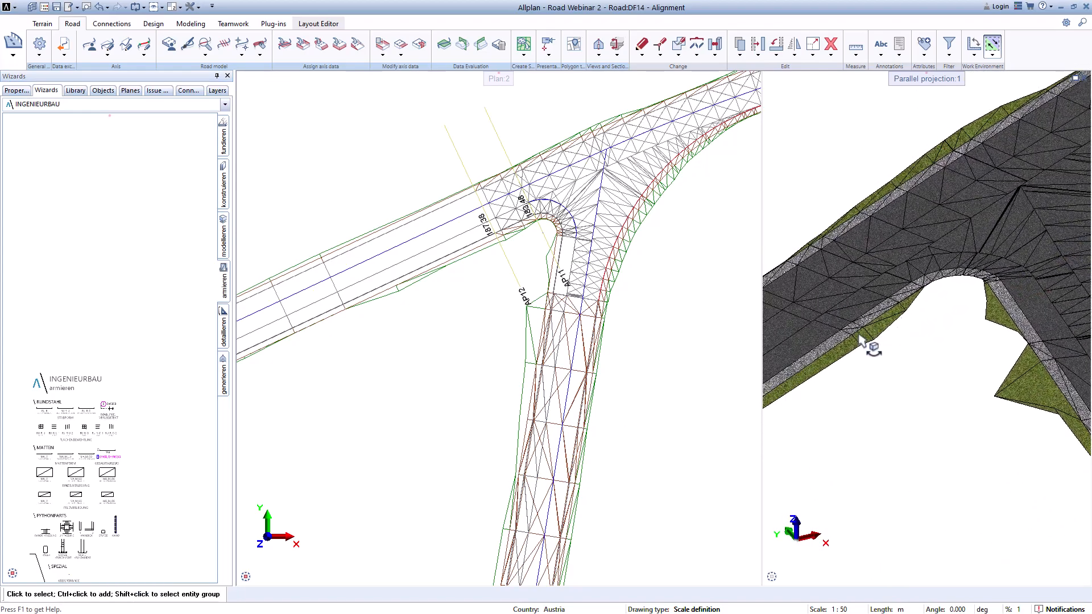
scroll(897, 333, down, 6)
middle_drag(838, 405, 953, 350)
scroll(930, 366, down, 3)
scroll(921, 378, up, 6)
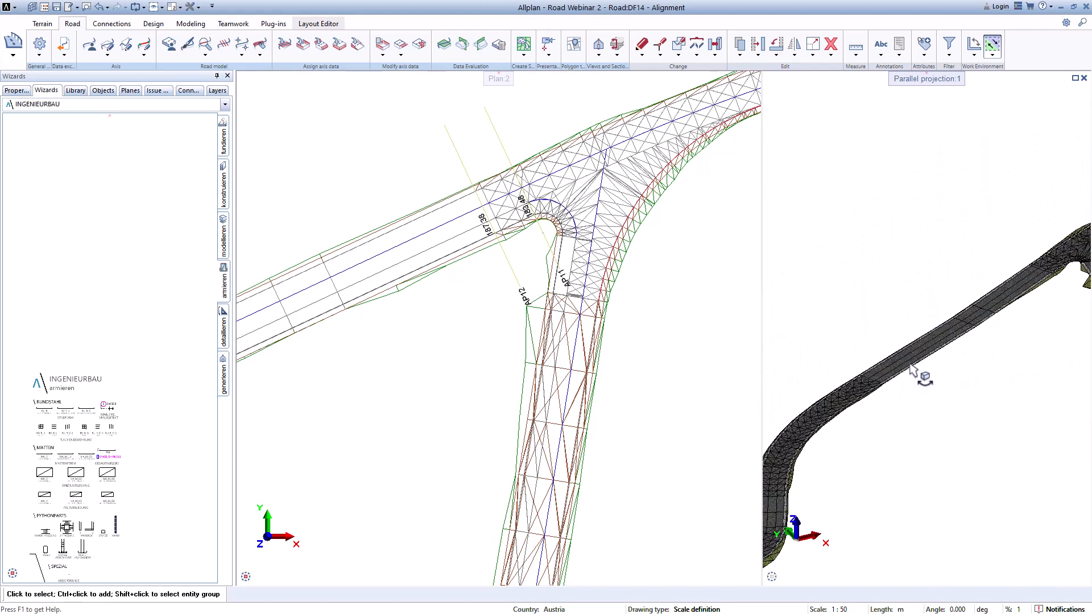
scroll(507, 358, down, 5)
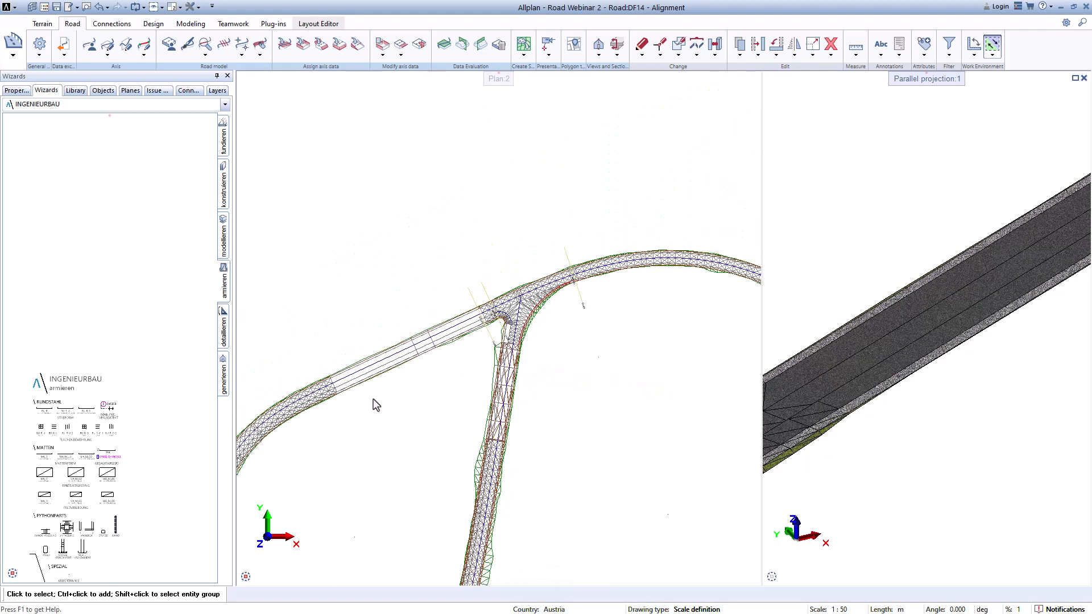
middle_drag(373, 402, 556, 280)
scroll(573, 249, up, 6)
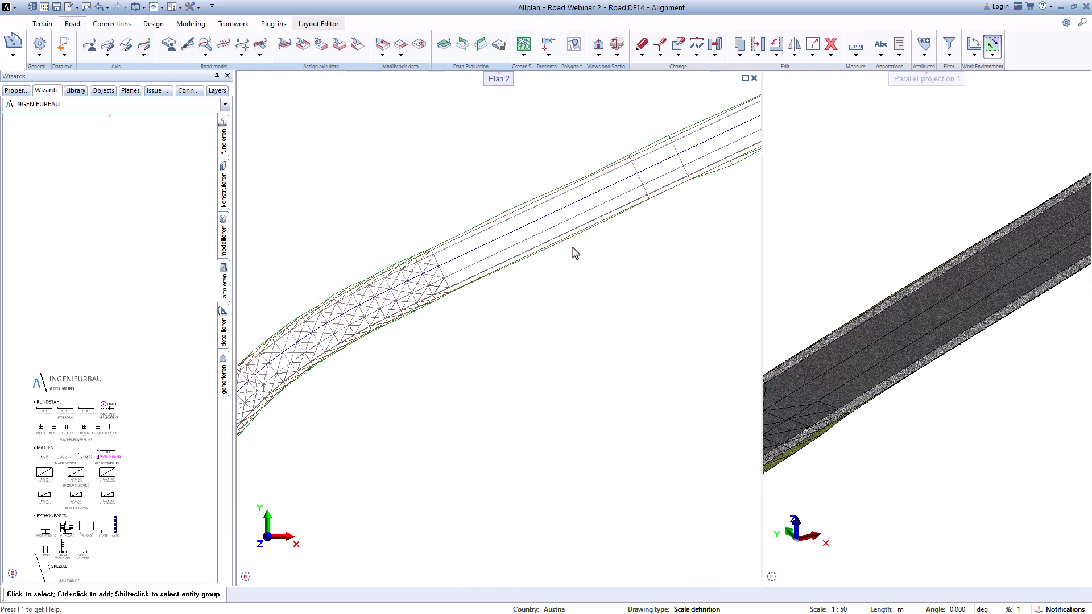
scroll(563, 263, down, 3)
middle_drag(633, 261, 440, 331)
scroll(440, 332, up, 1)
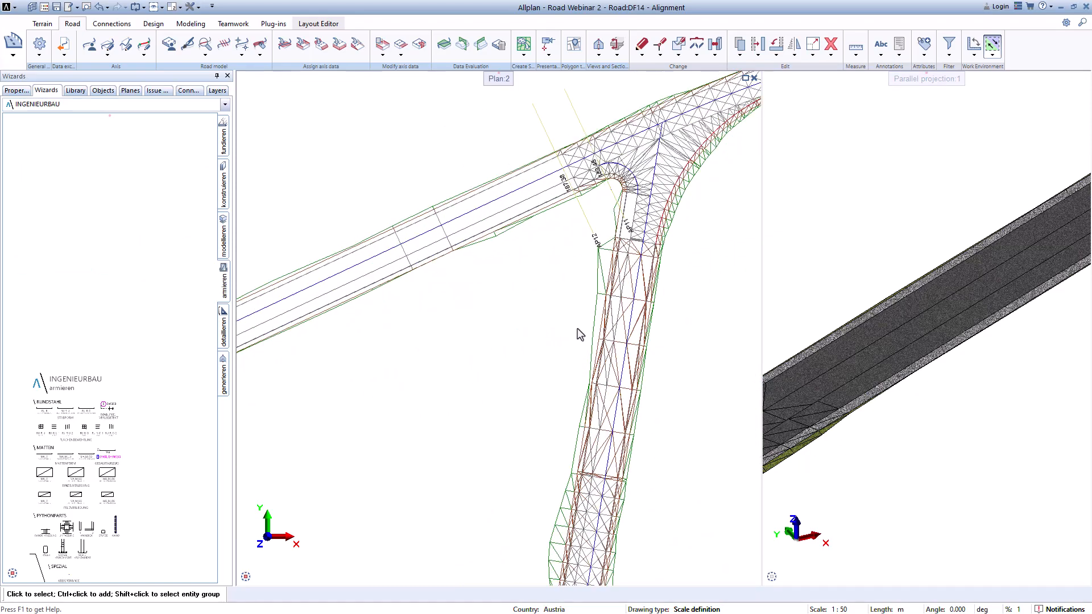
scroll(578, 329, down, 4)
scroll(839, 337, down, 6)
middle_drag(965, 316, 880, 331)
scroll(885, 296, up, 10)
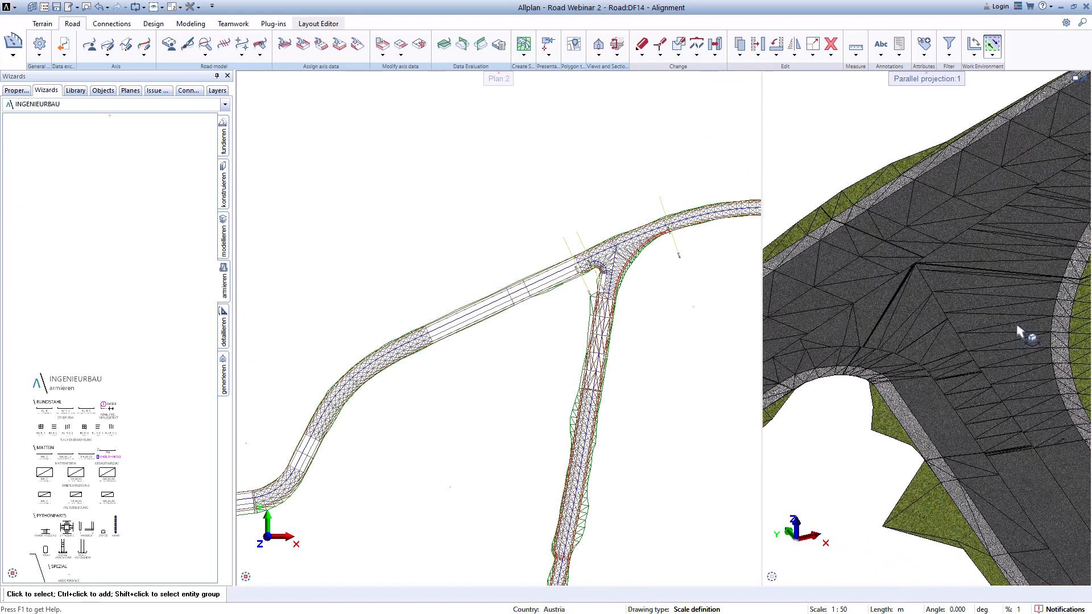
scroll(1016, 326, down, 5)
middle_drag(1015, 326, 938, 368)
scroll(938, 367, up, 2)
scroll(516, 284, up, 4)
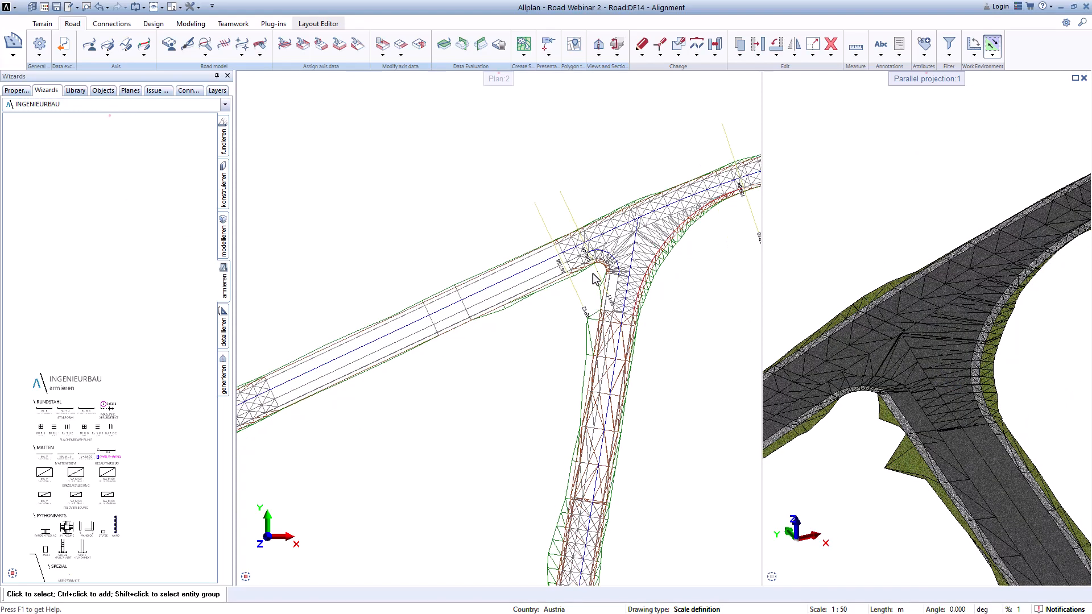
middle_drag(515, 283, 489, 285)
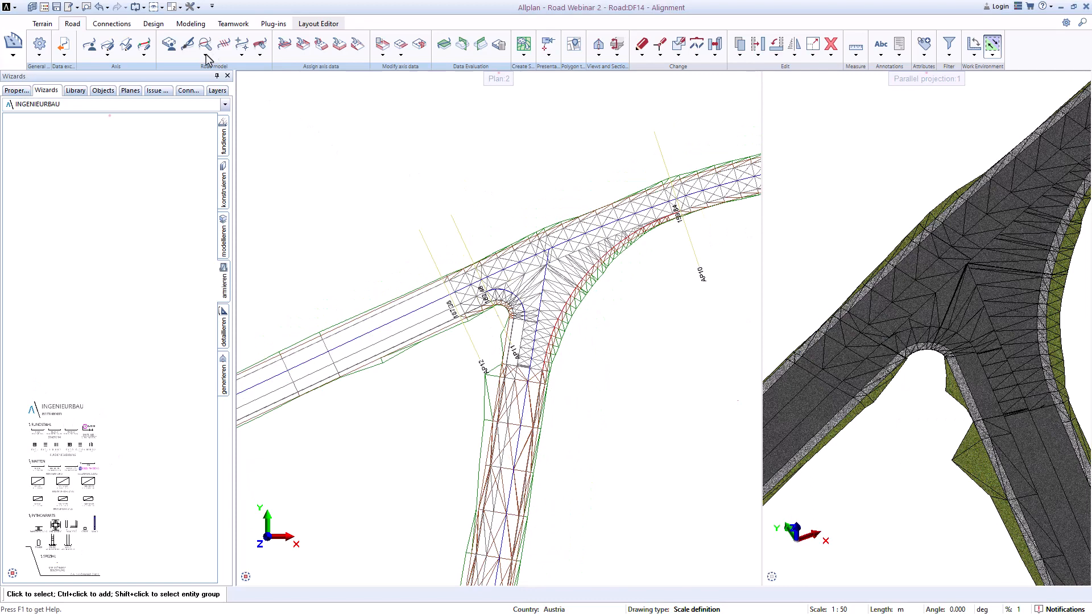
Step: Run a single profile inspection on Axis_6 at station 196.096 and place the section drawing beside the road
click(206, 56)
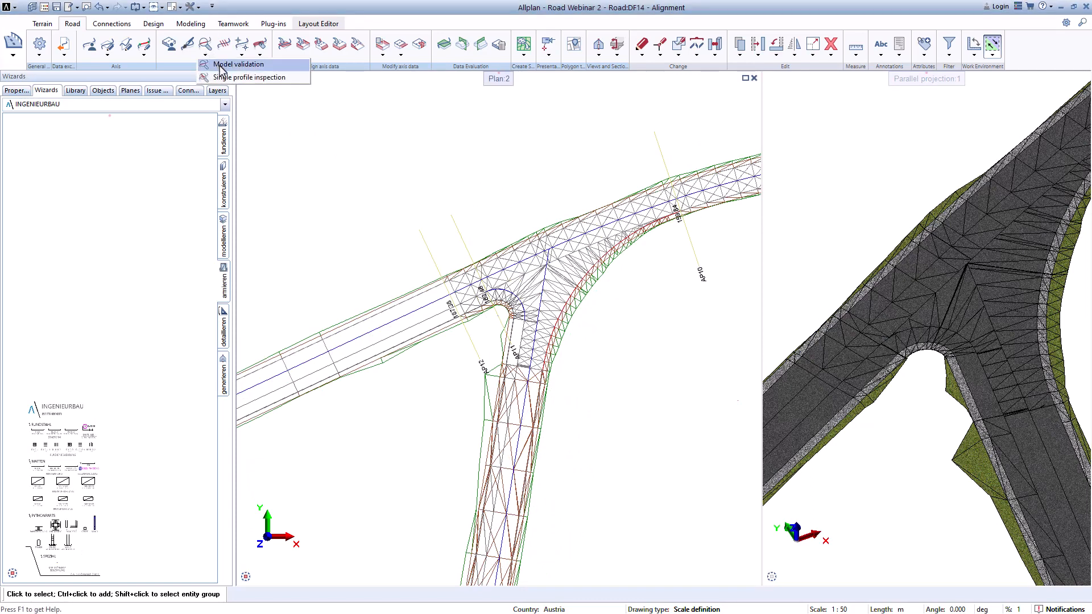
click(222, 65)
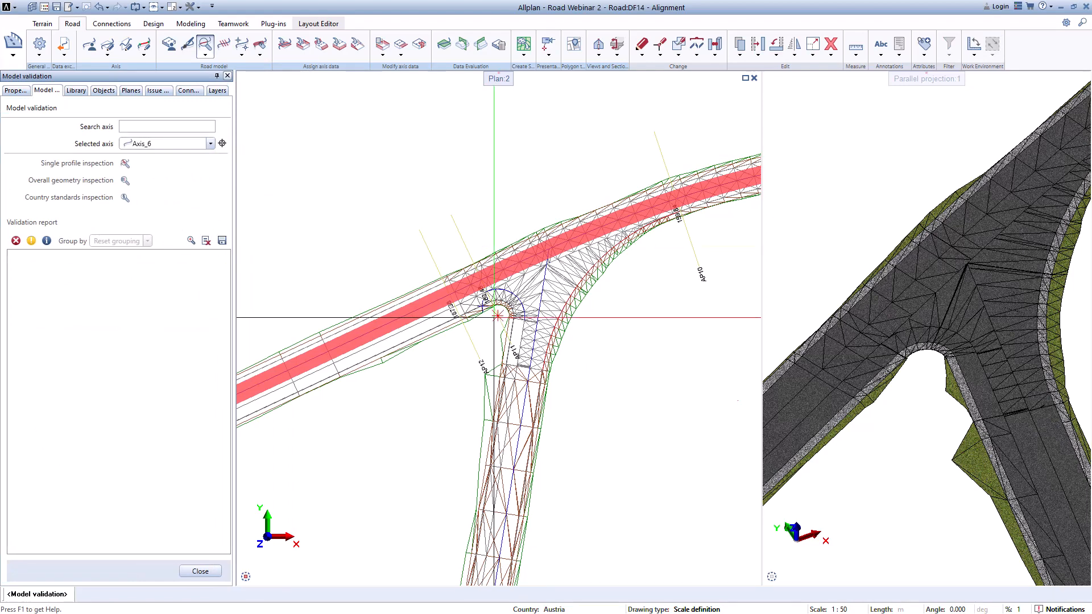
click(125, 165)
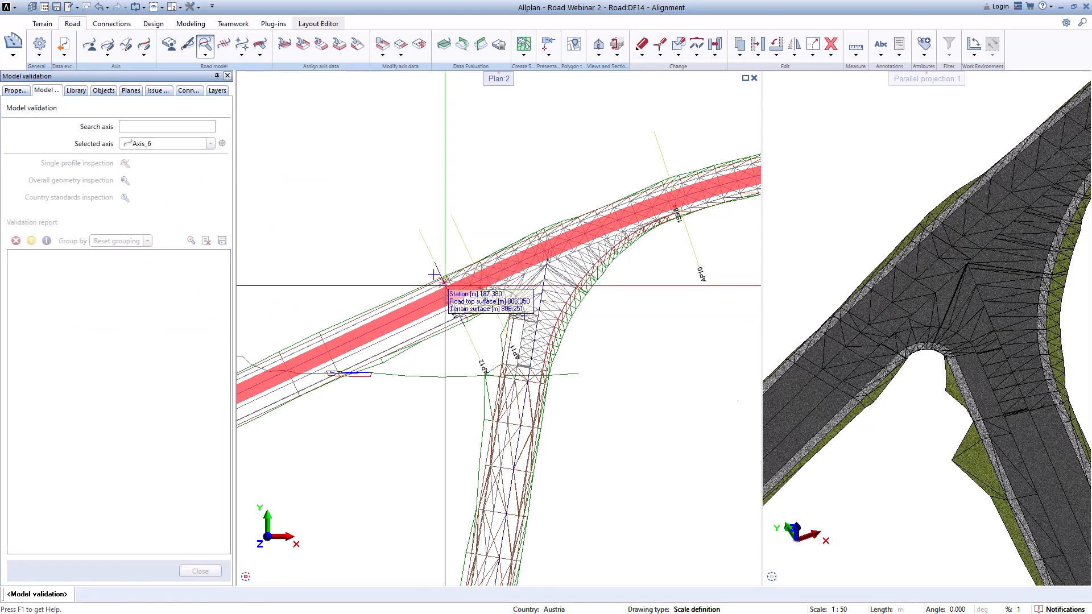
scroll(411, 301, down, 5)
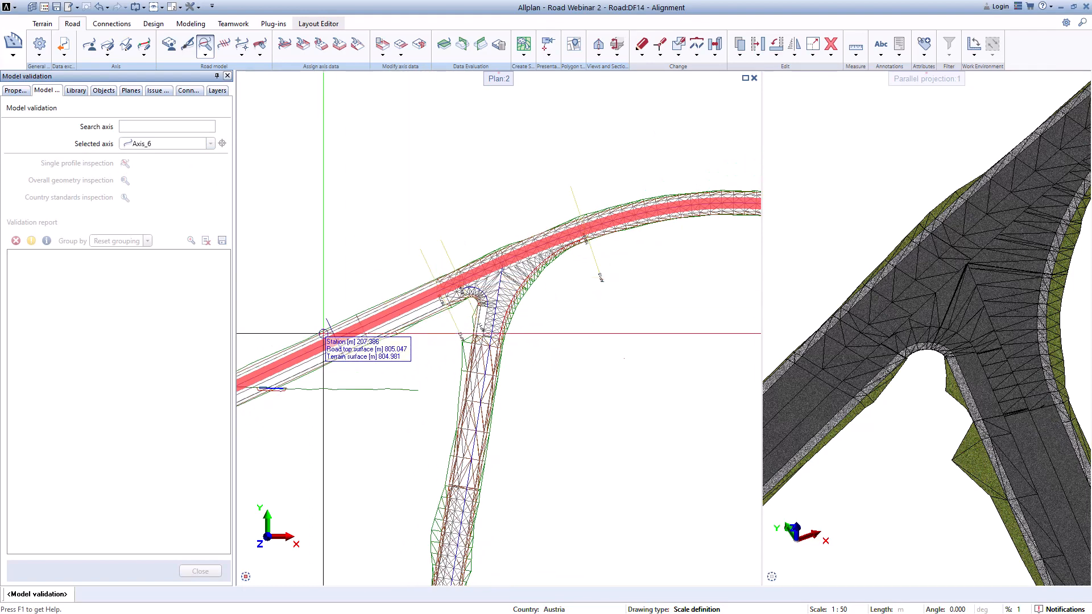
scroll(417, 319, up, 6)
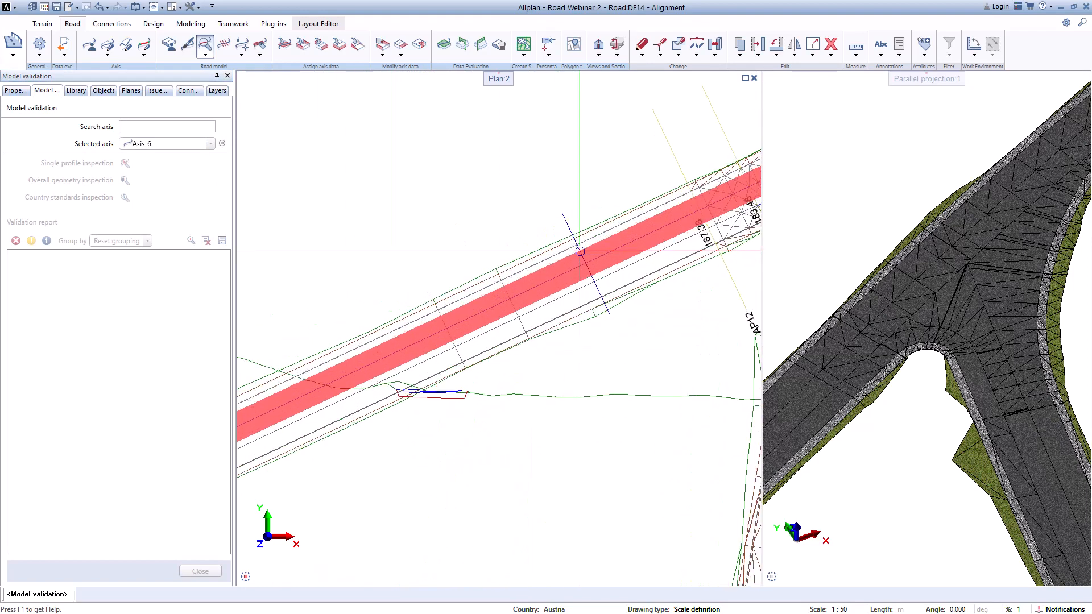
middle_drag(537, 284, 489, 306)
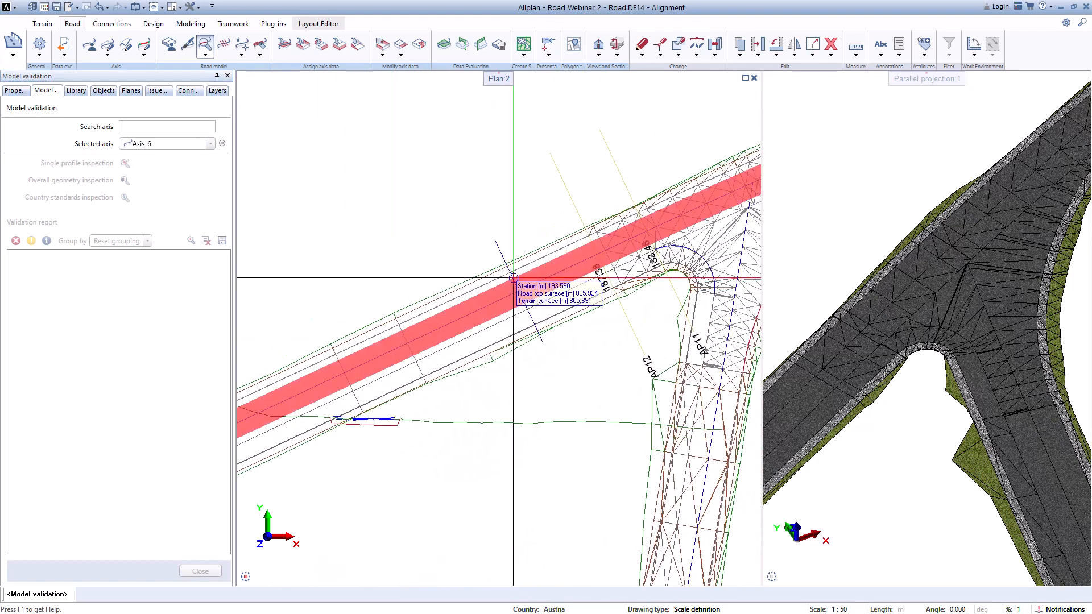
click(486, 305)
scroll(477, 162, down, 5)
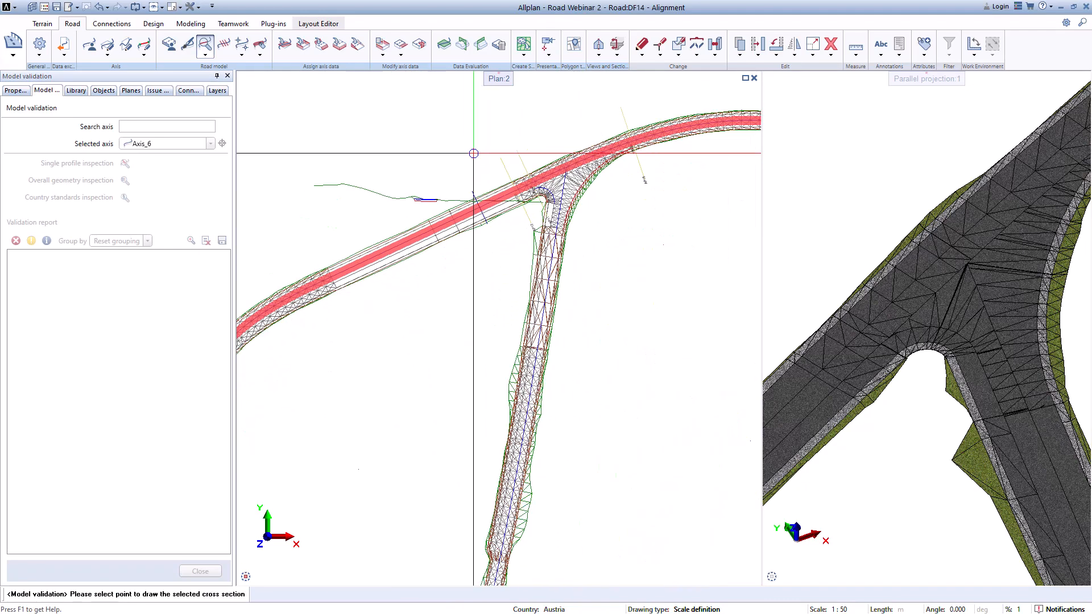
scroll(468, 150, up, 3)
click(377, 219)
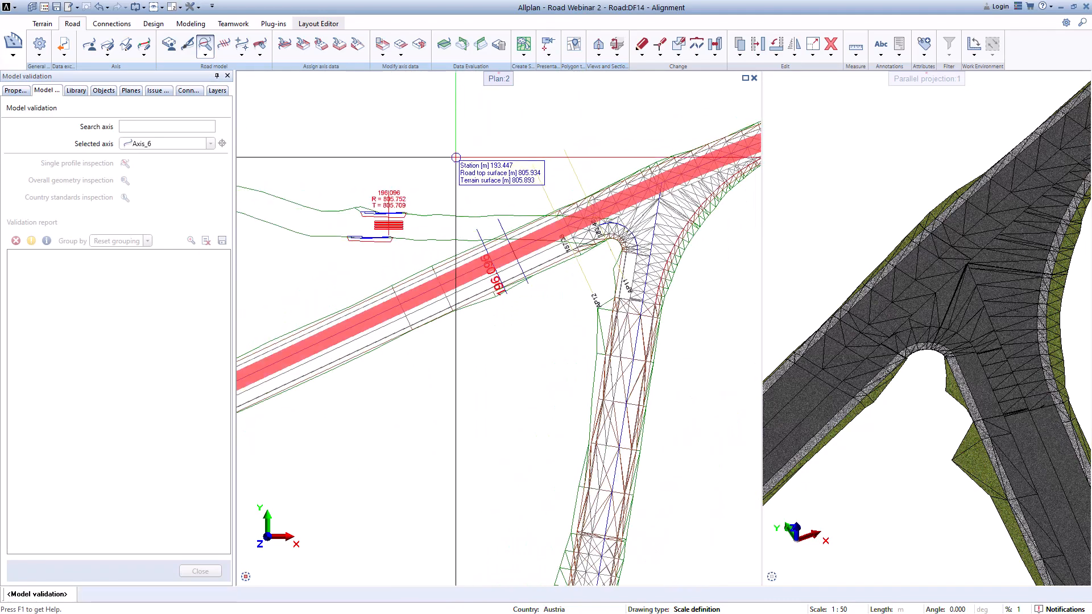
scroll(378, 219, up, 3)
scroll(377, 219, up, 4)
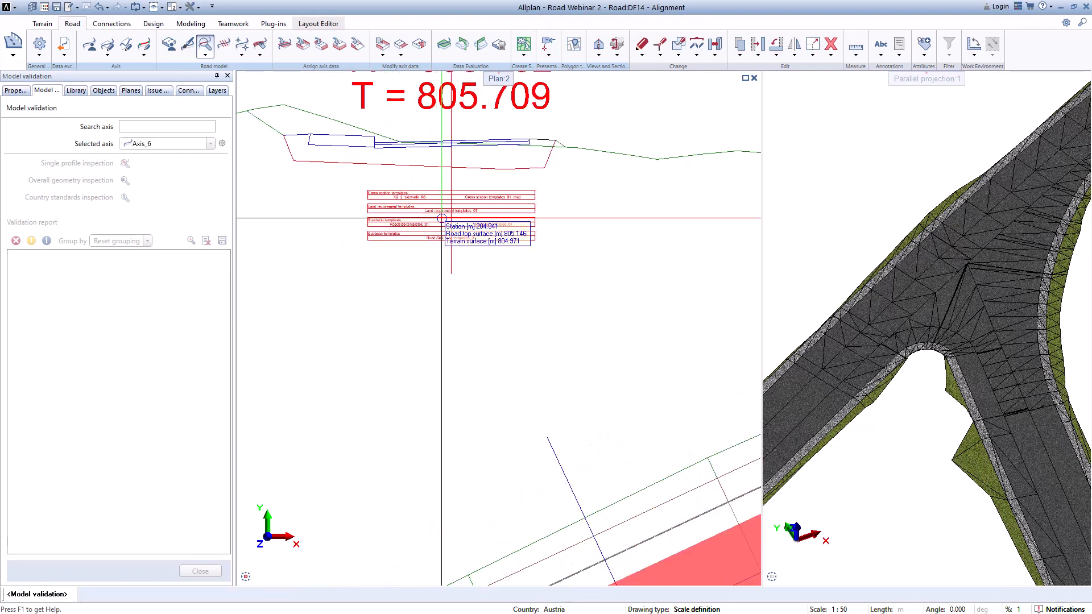
scroll(440, 238, down, 5)
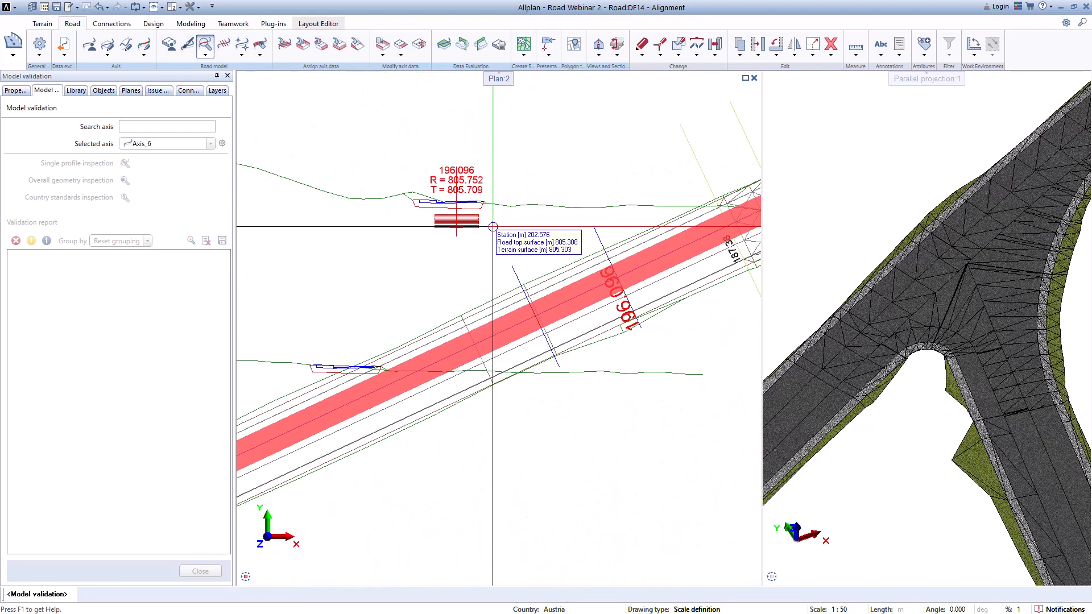
scroll(564, 271, down, 5)
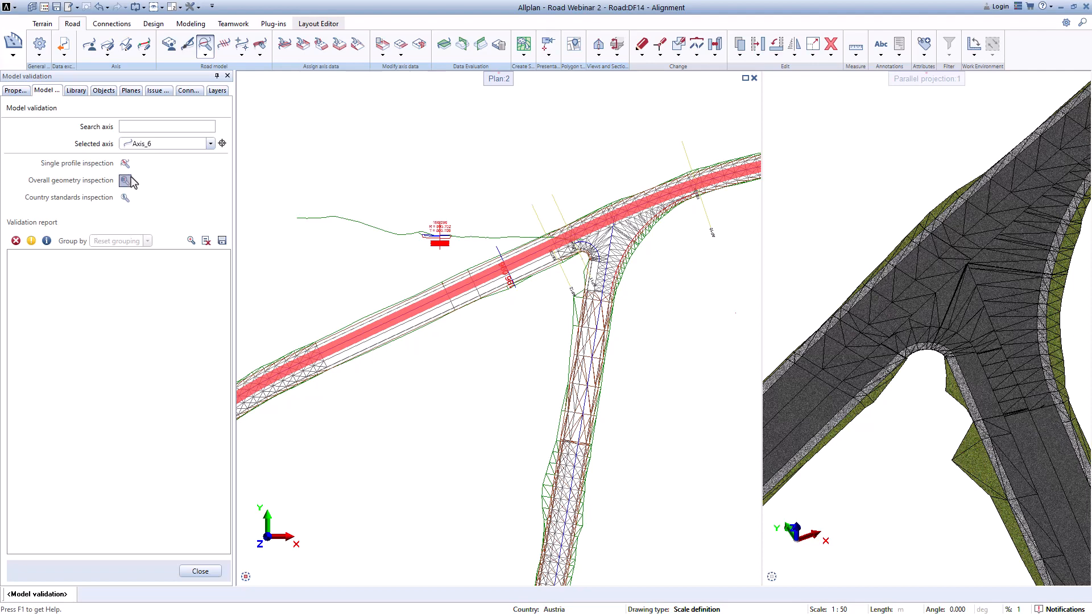
Step: Run the overall geometry inspection for Axis_6
click(125, 181)
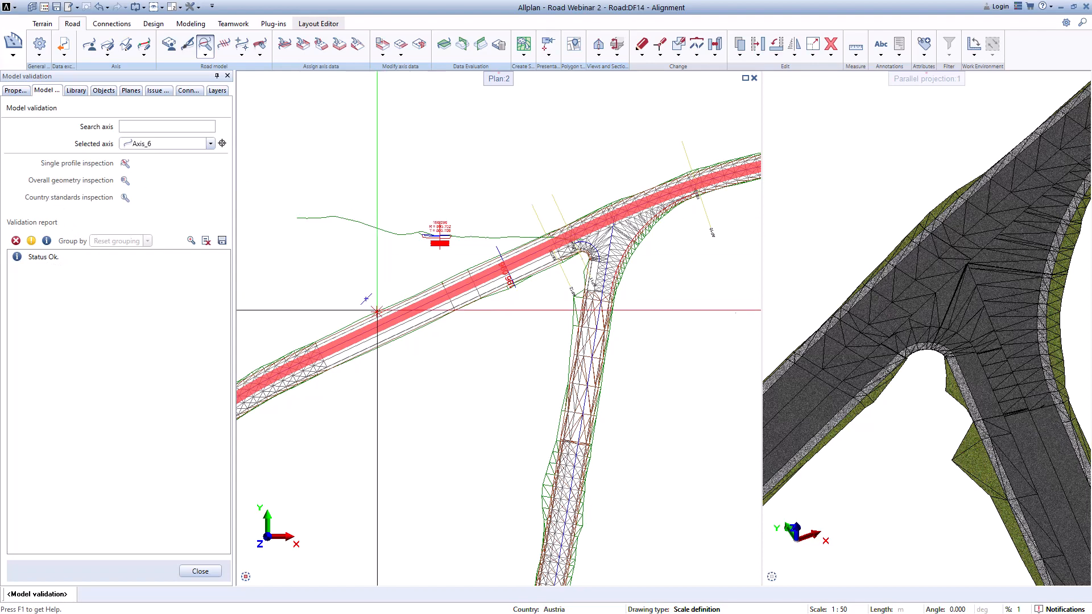
scroll(487, 279, down, 2)
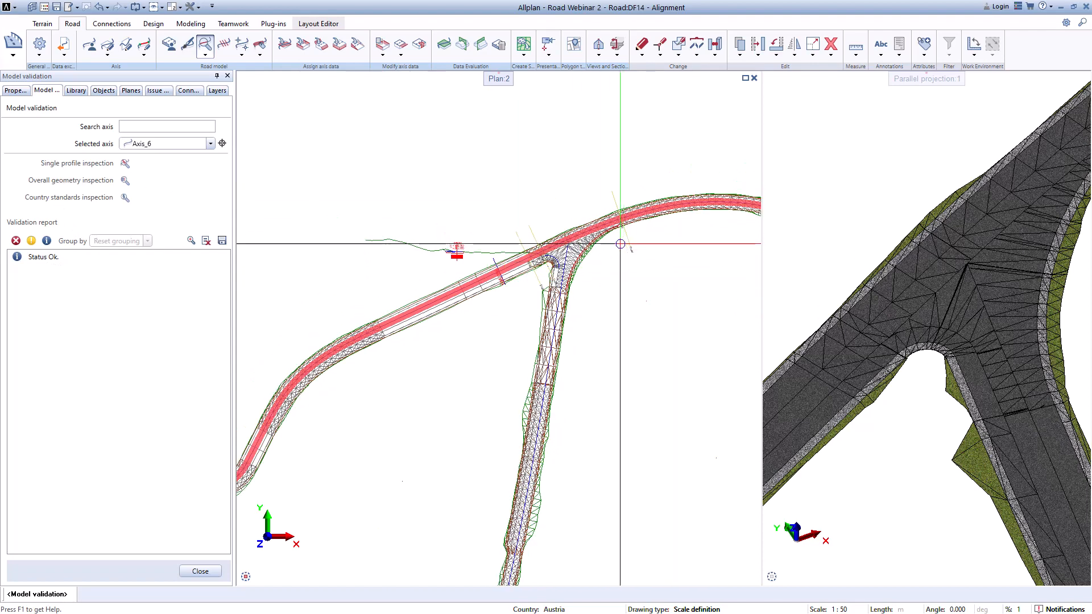
middle_drag(609, 250, 545, 271)
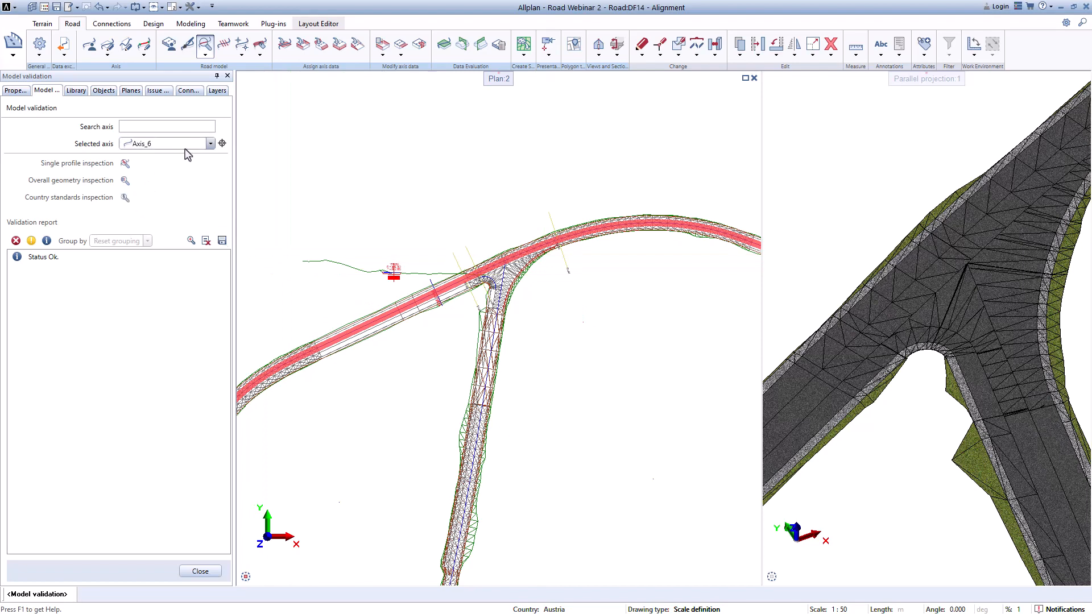
Step: Run the country standards inspection for axis Ax2
click(210, 144)
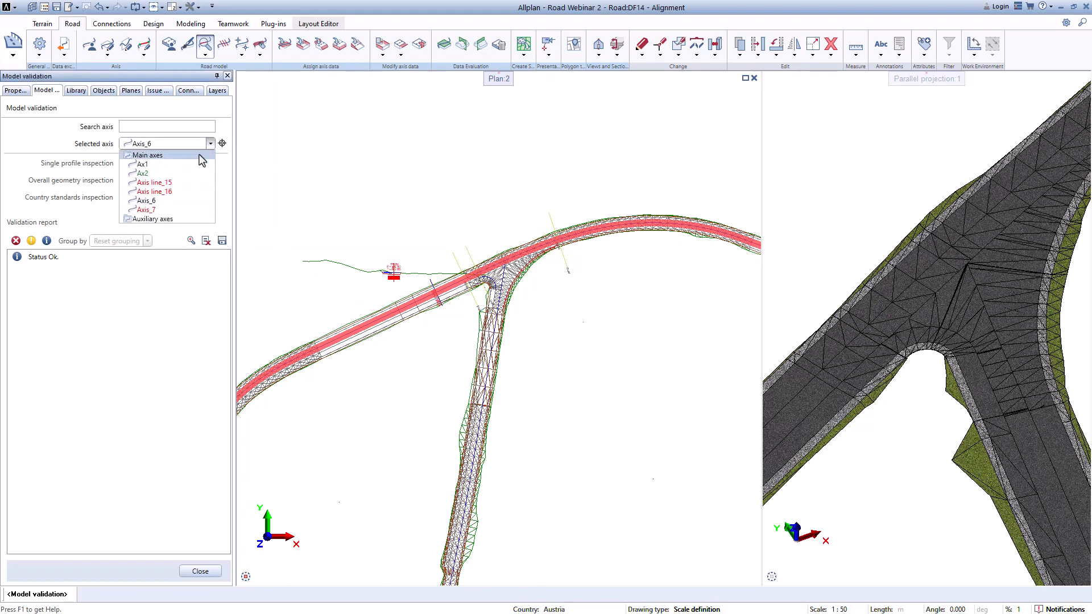
click(145, 173)
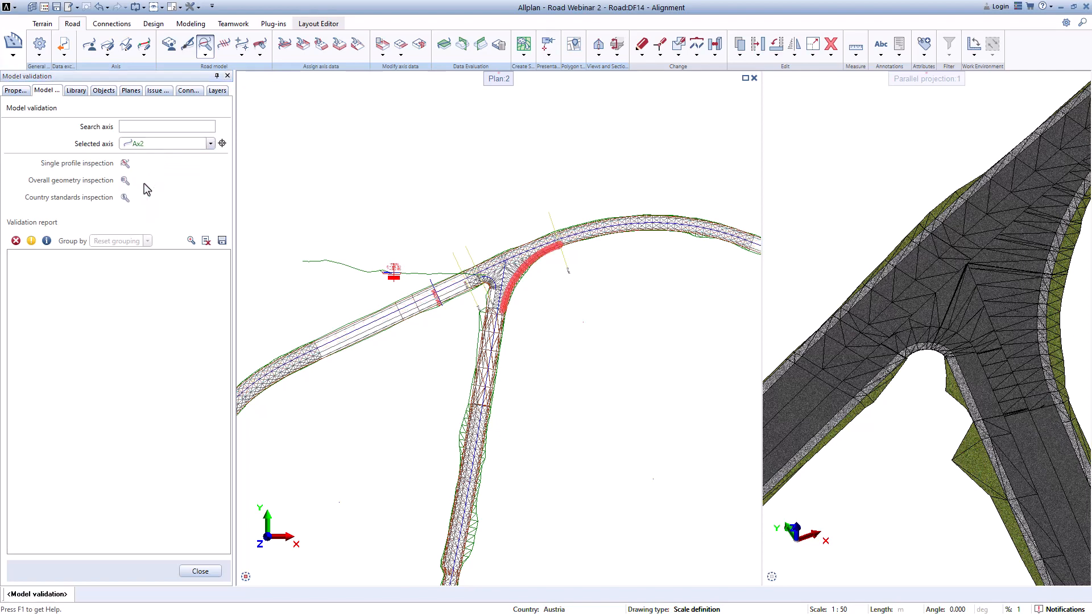
click(125, 197)
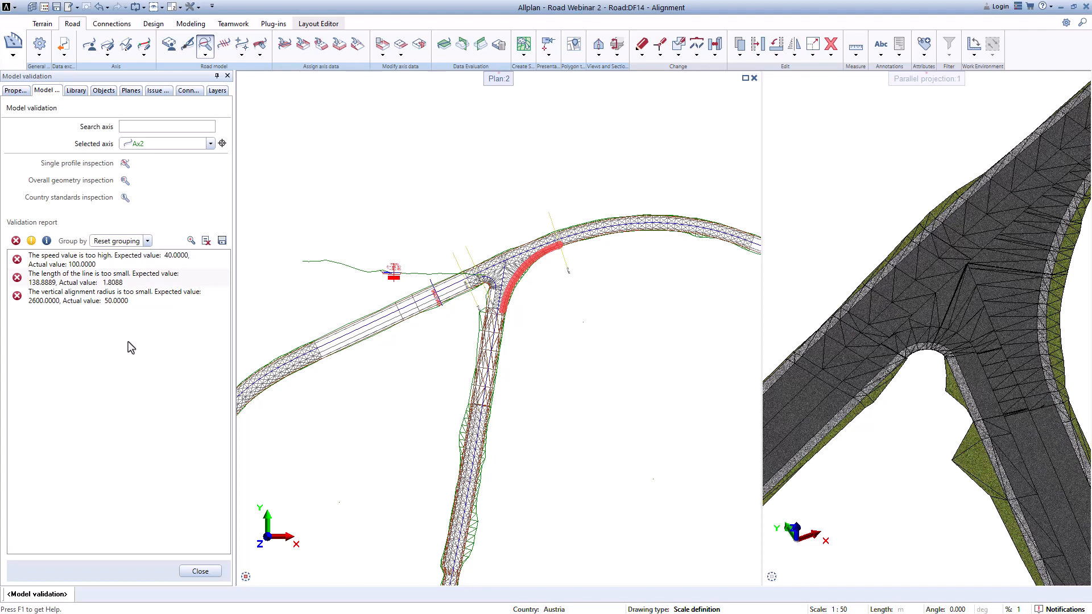
Step: Delete the single-profile section drawing placed beside the road
click(200, 571)
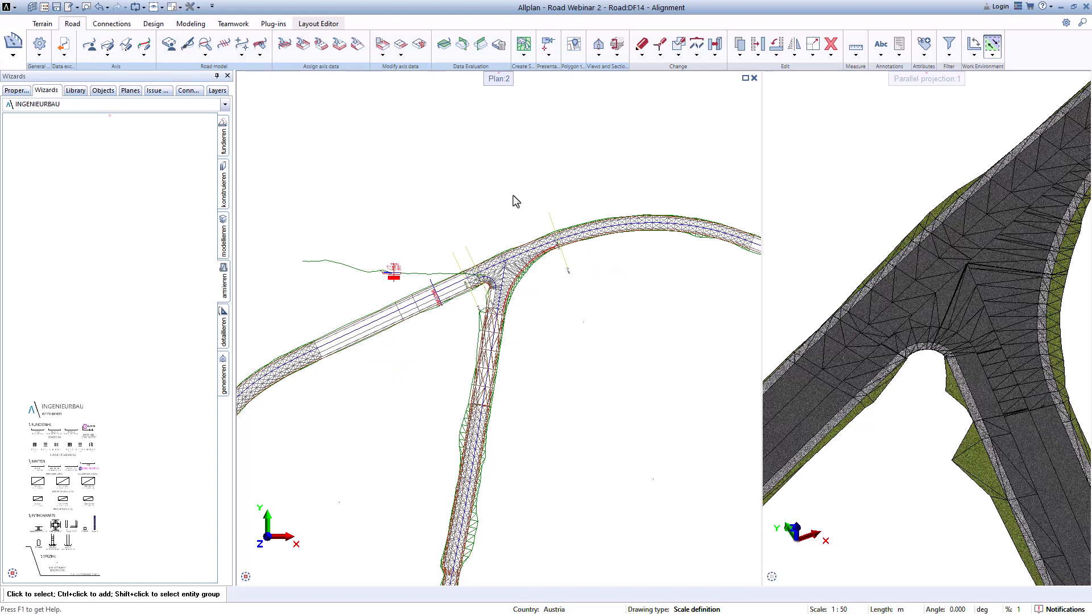
scroll(419, 283, up, 2)
click(390, 287)
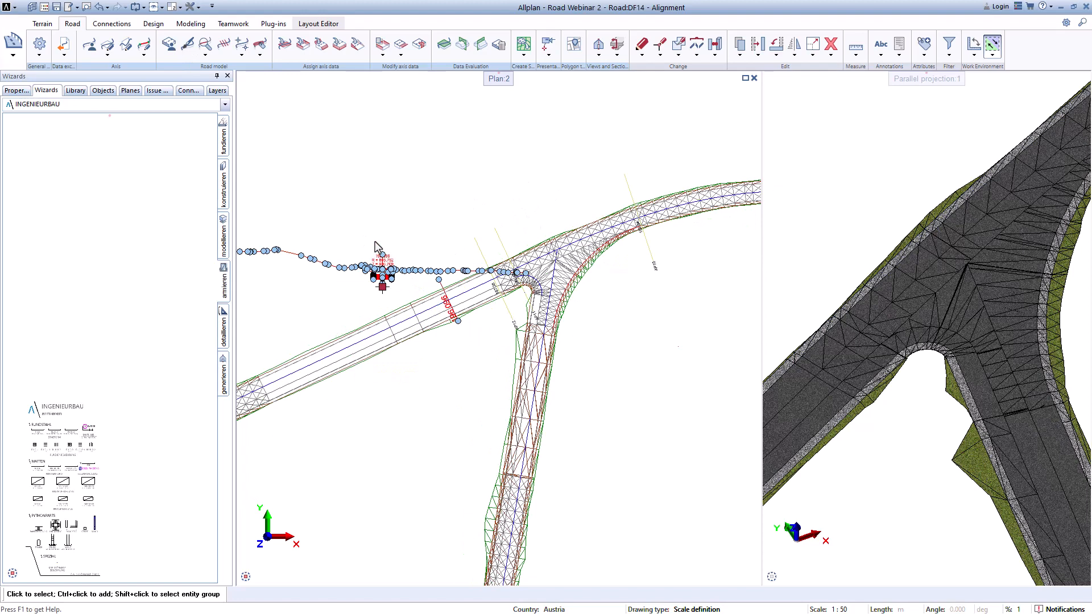
key(Delete)
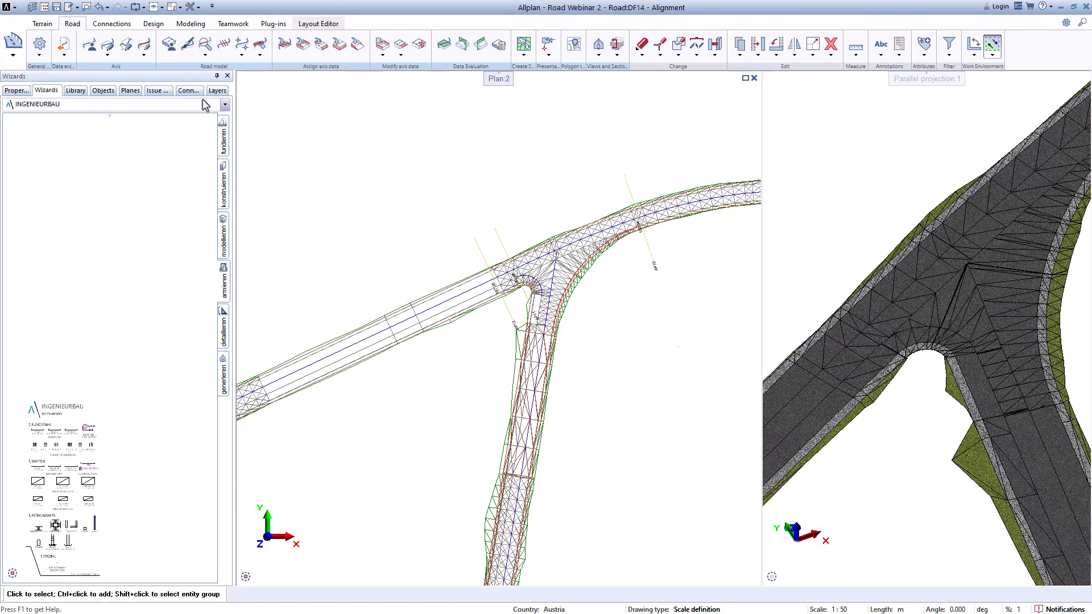
Step: Set the road visual style of axis Ax2 to Design view
click(188, 50)
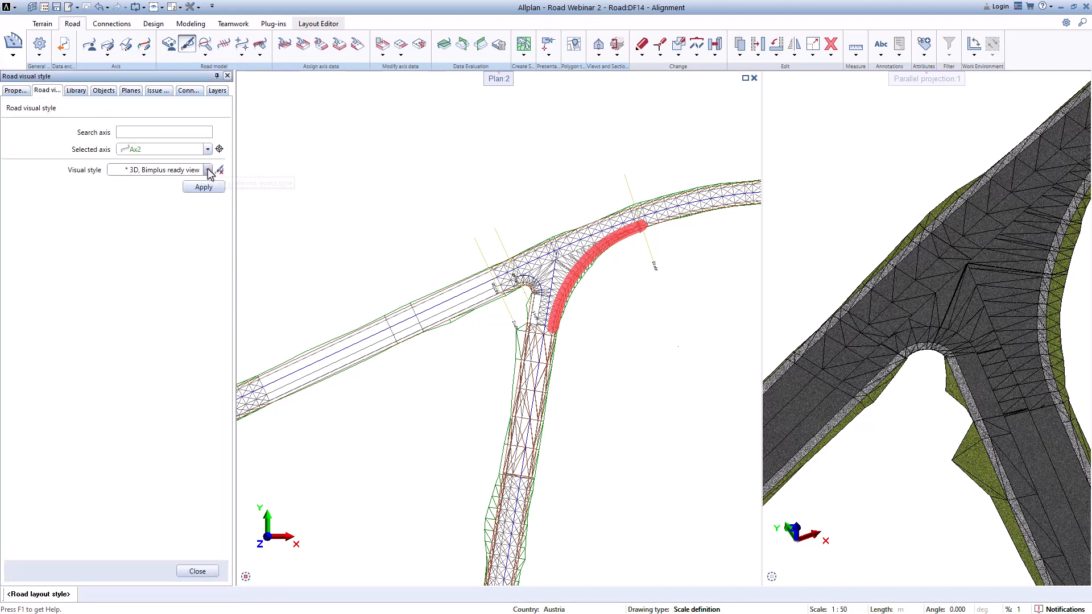
click(208, 171)
click(148, 200)
click(205, 186)
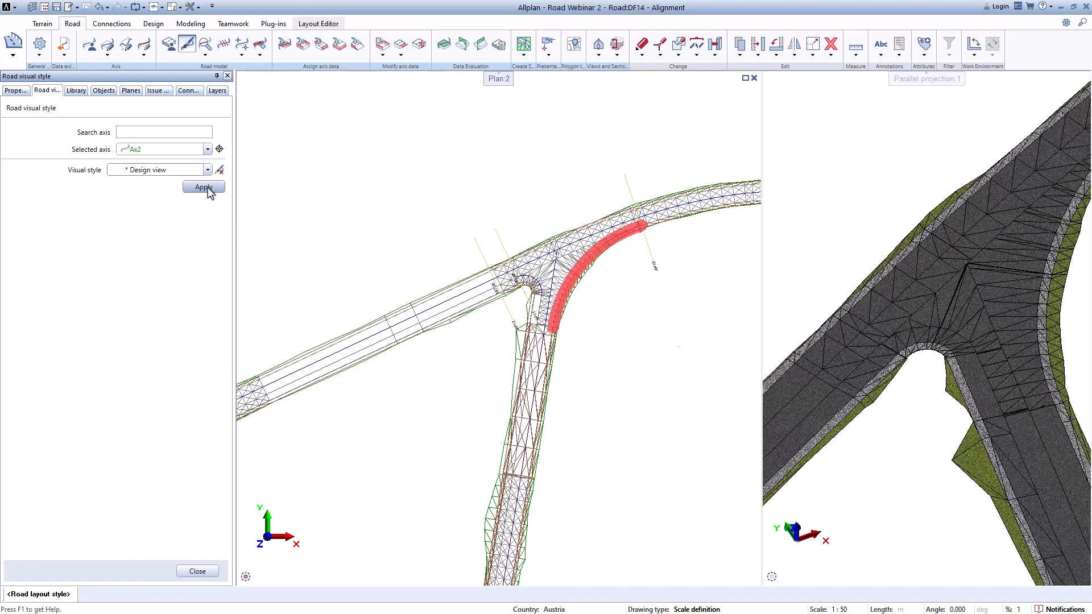
Step: Apply the Design view road visual style to axes Ax1 and Axis_6
click(208, 149)
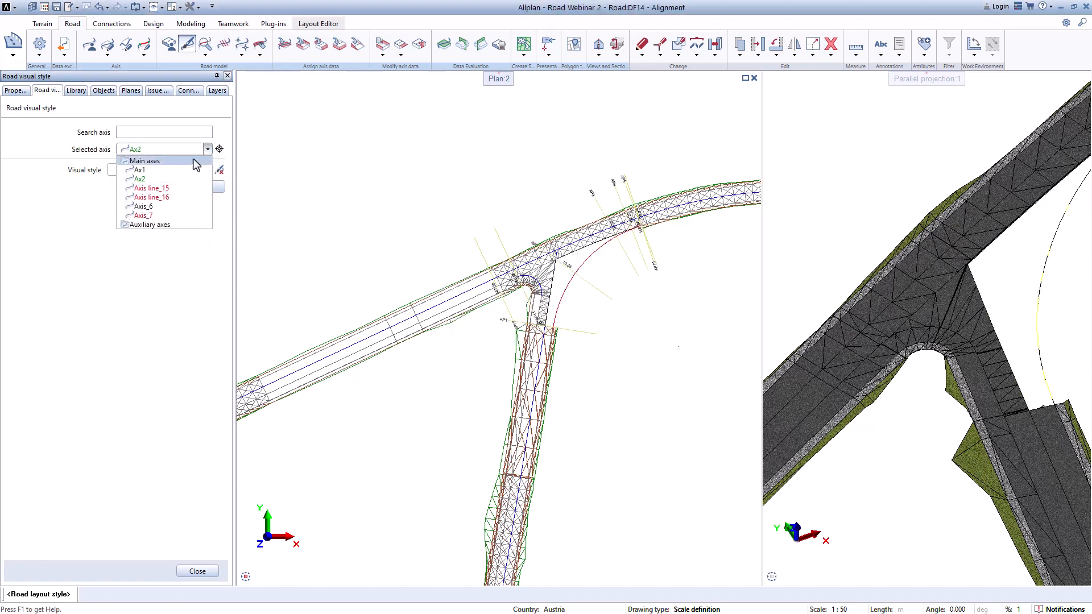
click(150, 170)
click(211, 187)
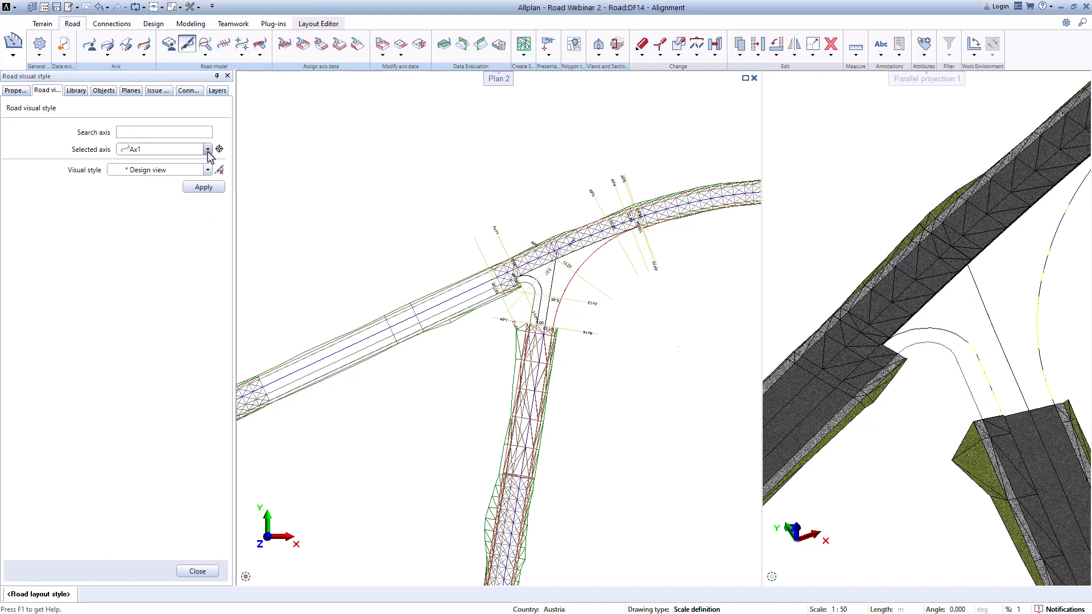
click(208, 149)
click(145, 204)
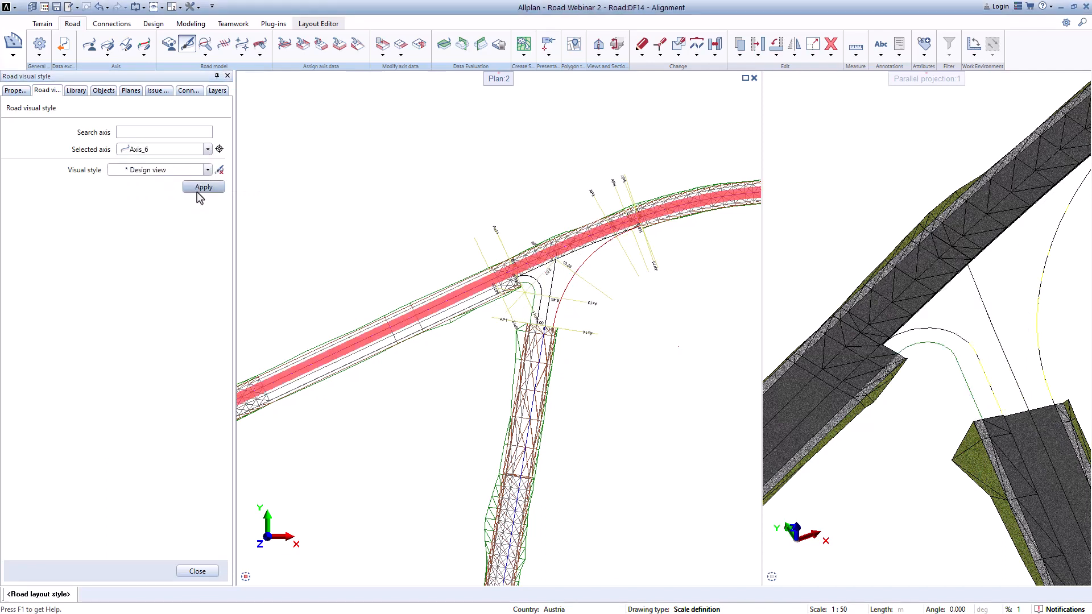
click(200, 187)
Step: Apply the Design view road visual style to Axis_7 and close the style dialog
click(208, 149)
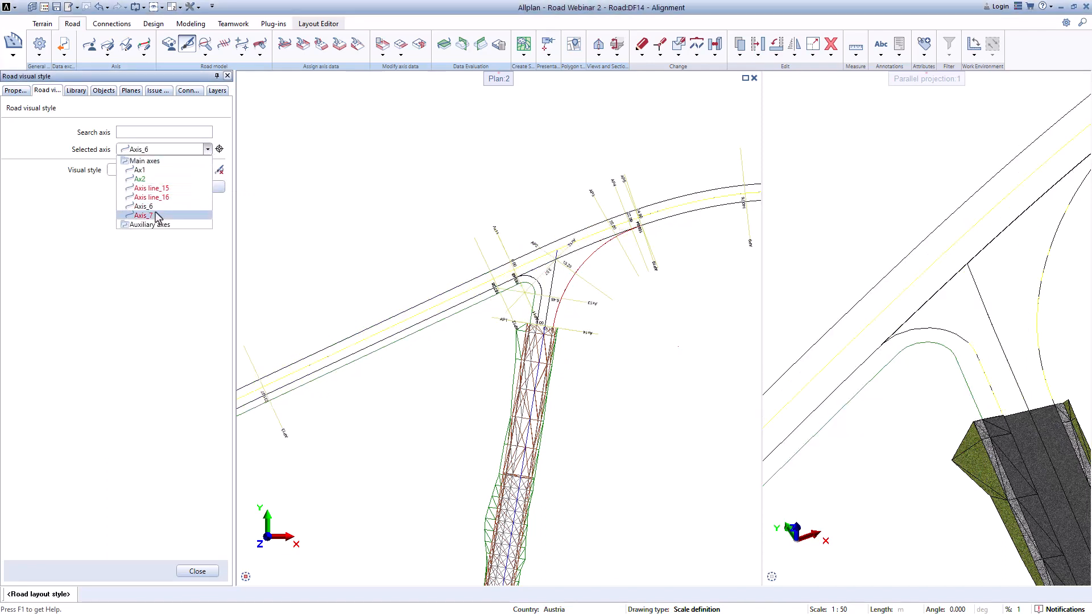
click(154, 215)
click(203, 187)
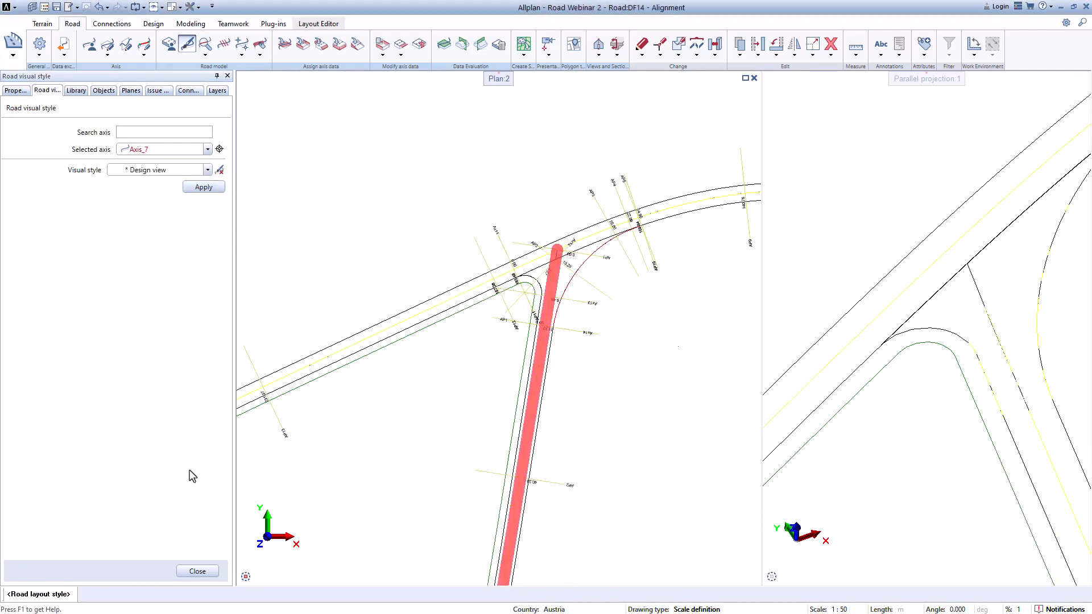
click(197, 570)
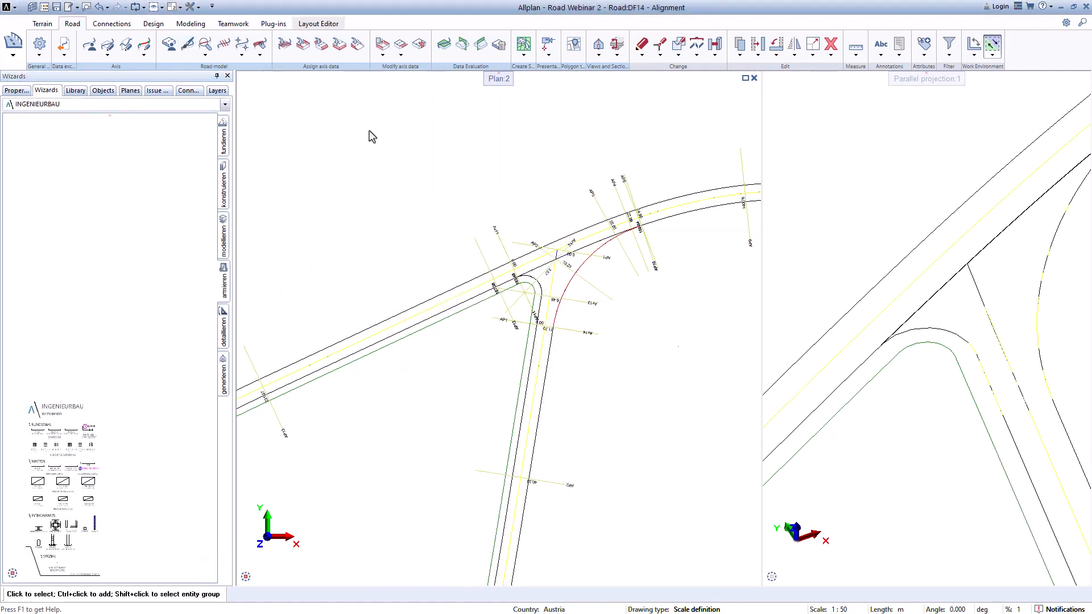
Step: Start creating a surface from road structure for Axis_6, keeping fixed-distance profile selection
click(525, 55)
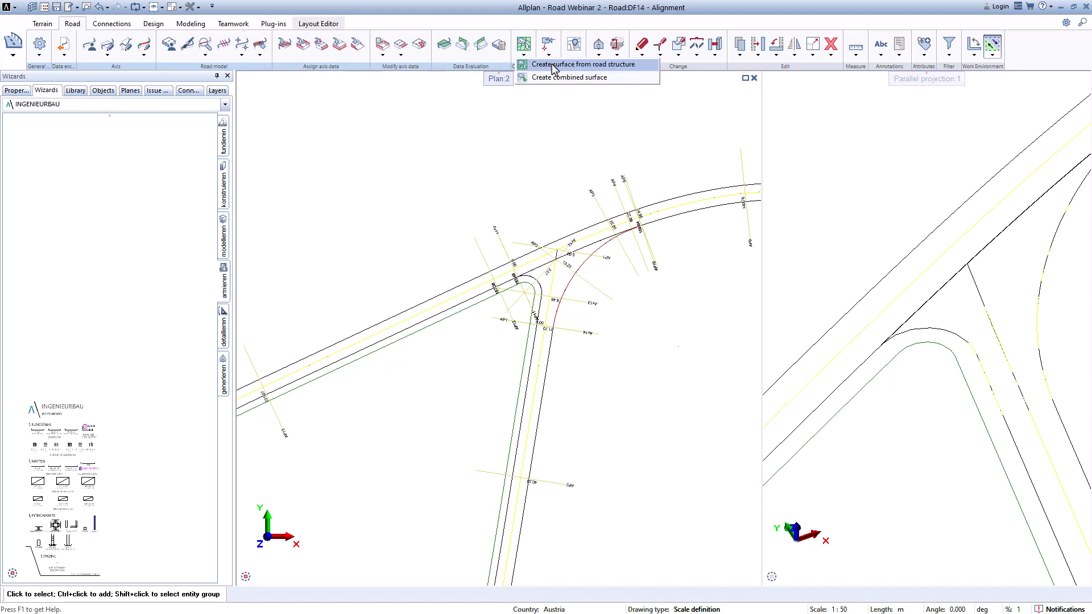
click(569, 64)
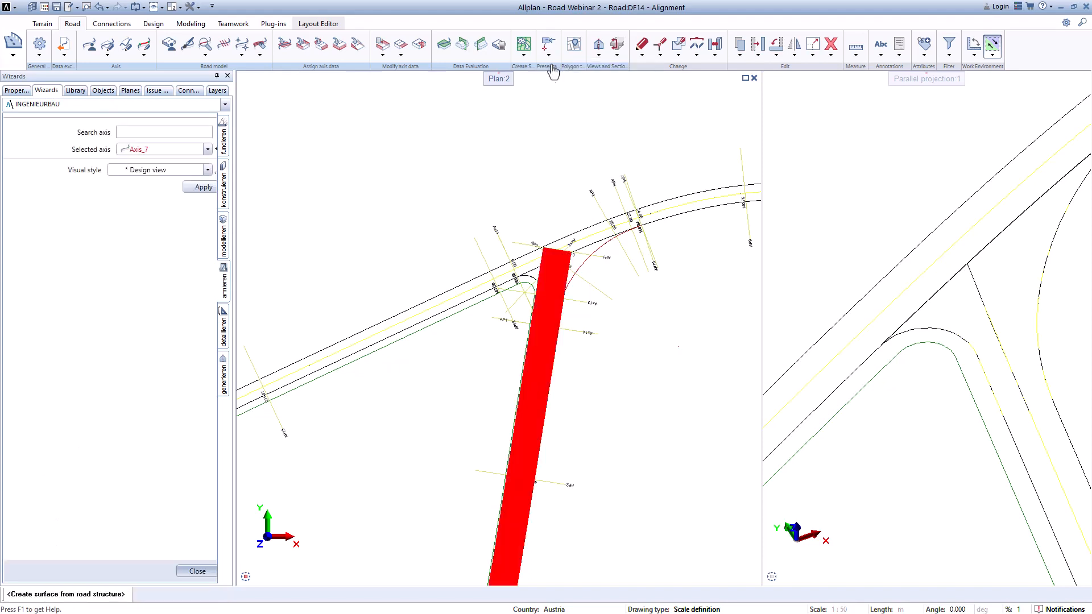
click(200, 151)
click(188, 206)
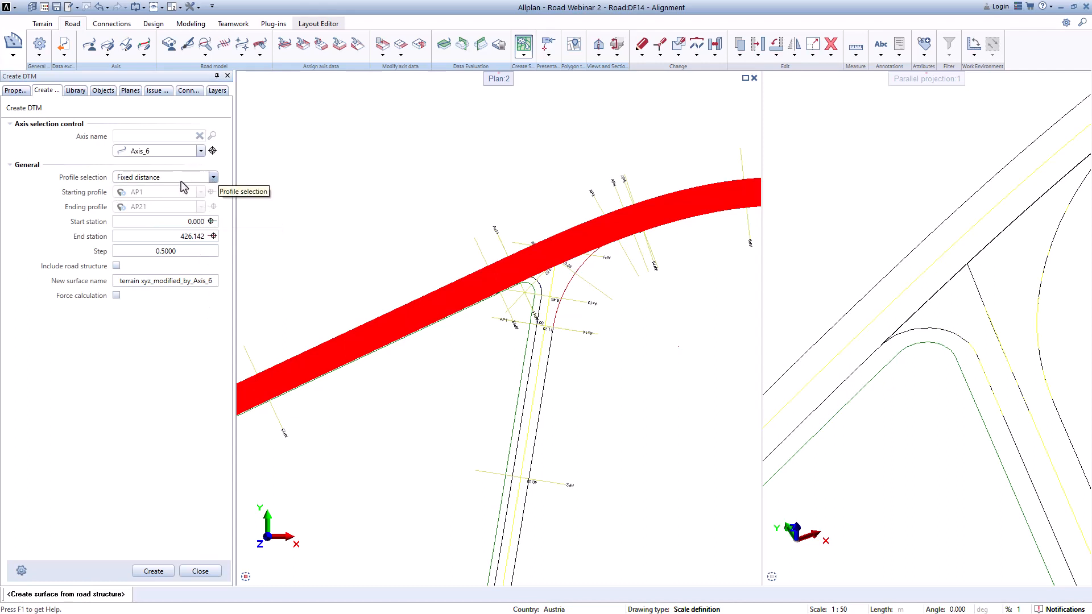
click(167, 178)
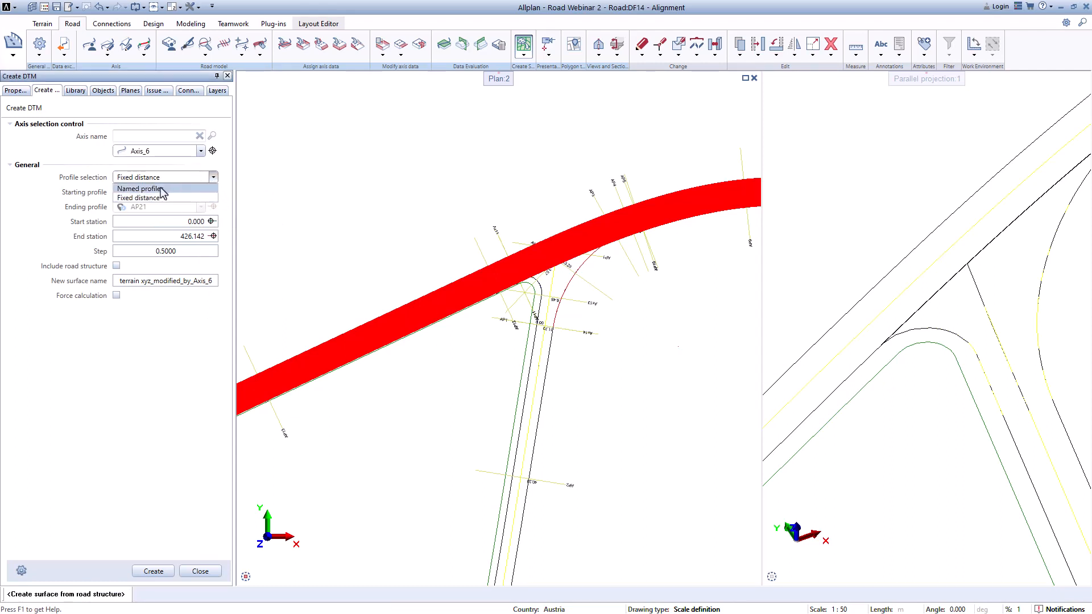
click(160, 189)
click(213, 178)
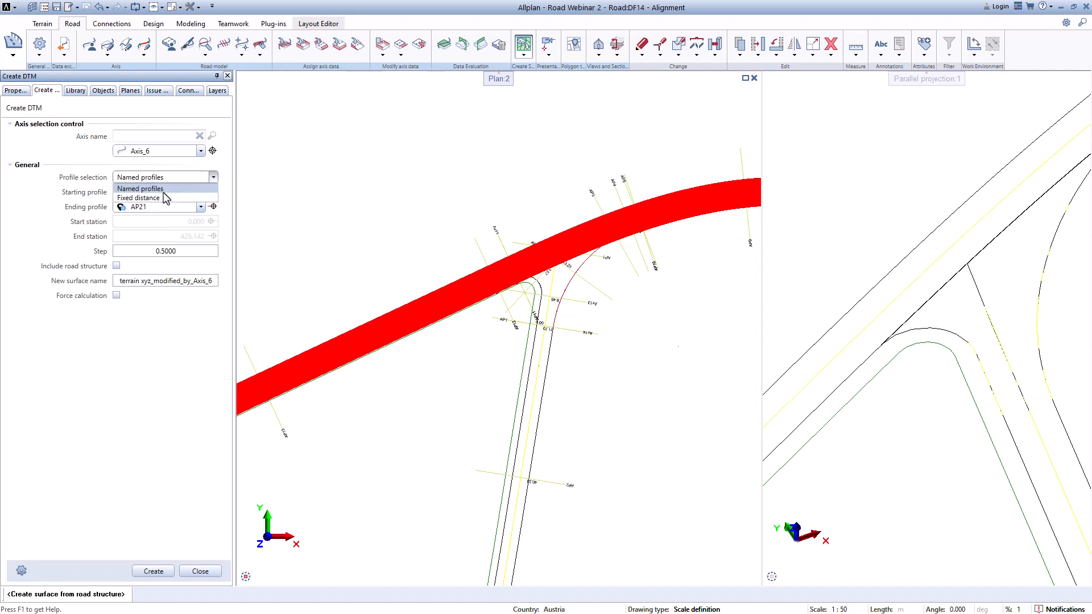
click(161, 198)
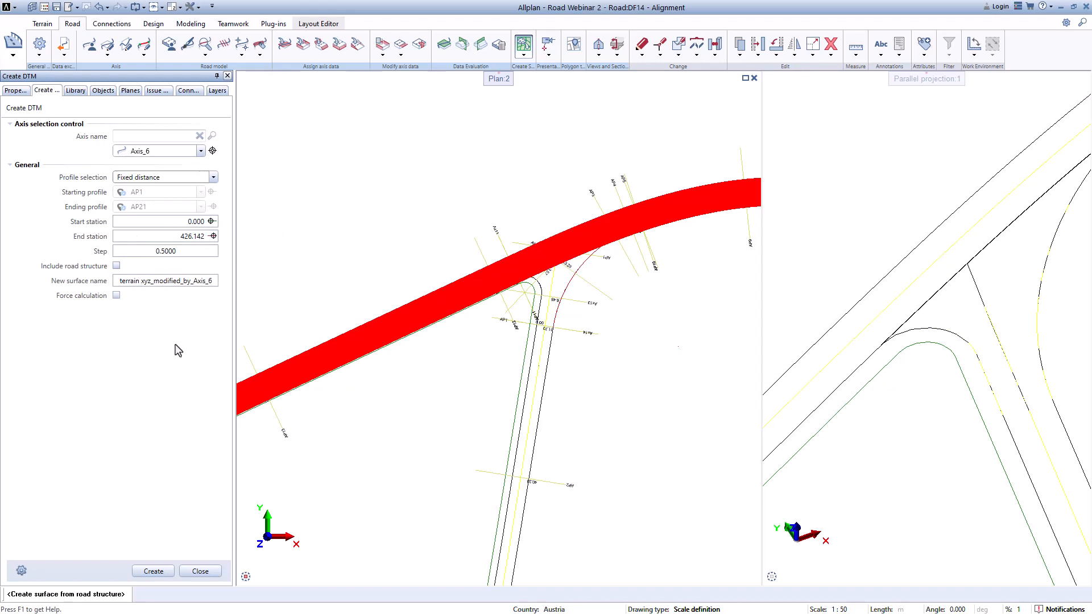
Step: Create the surface terrain xyz_modified_by_Axis_6_1 with road structure included and forced calculation
click(215, 284)
text(_1)
click(116, 265)
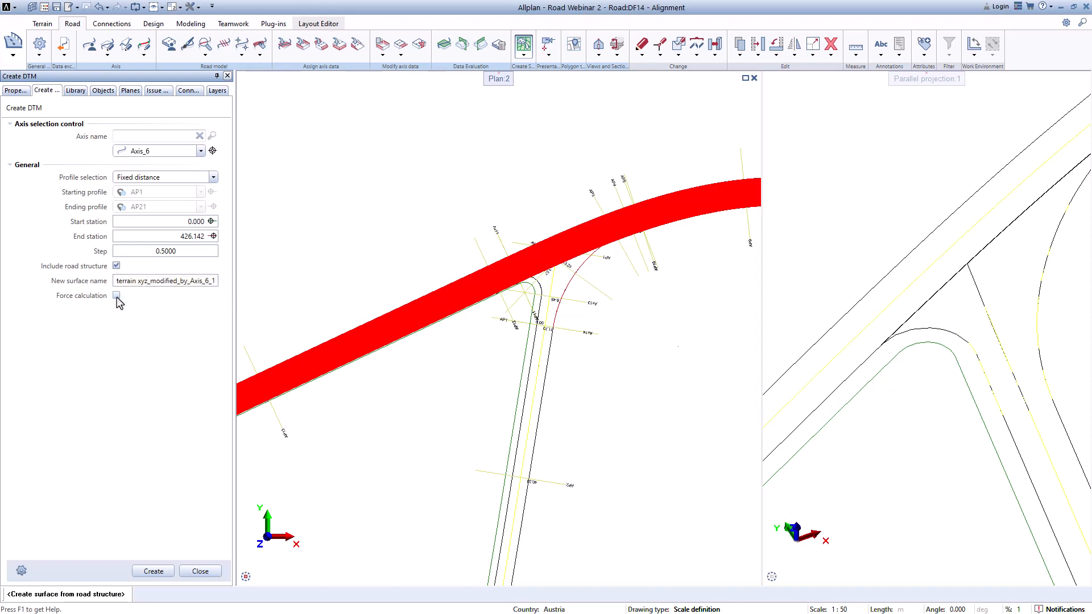
click(117, 295)
click(152, 571)
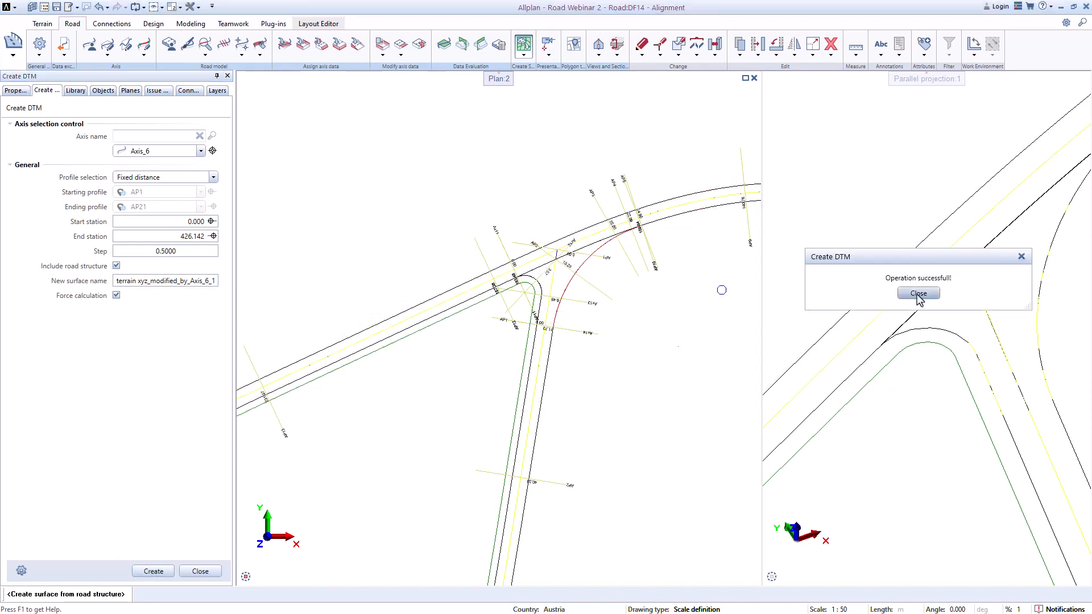
click(918, 293)
click(200, 571)
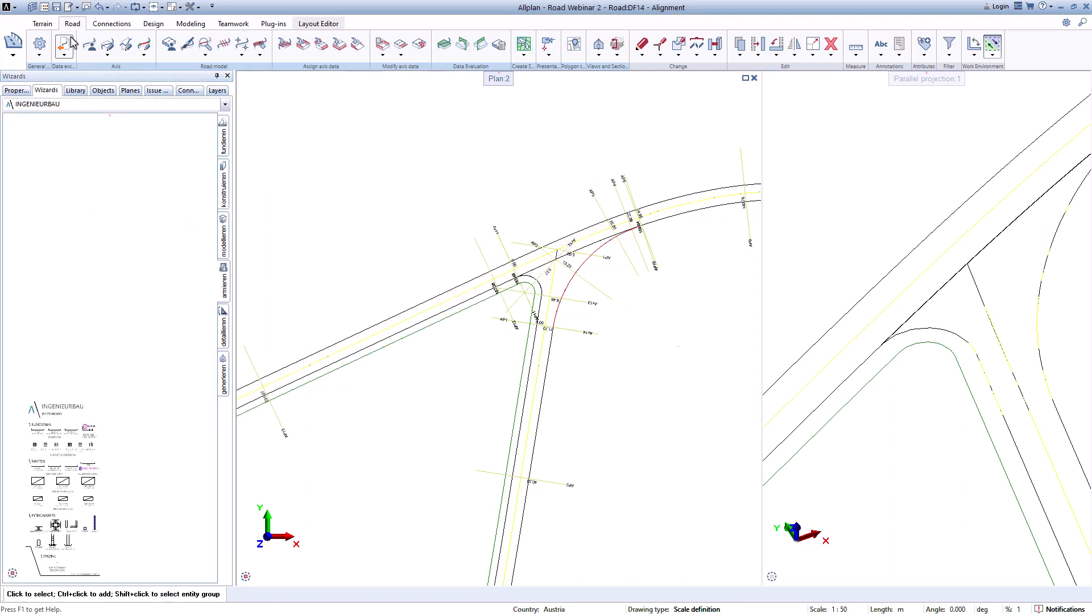
Step: Apply the Proxy object - polyhedron visual style to surface terrain xyz_modified_by_Axis_6_1
click(42, 23)
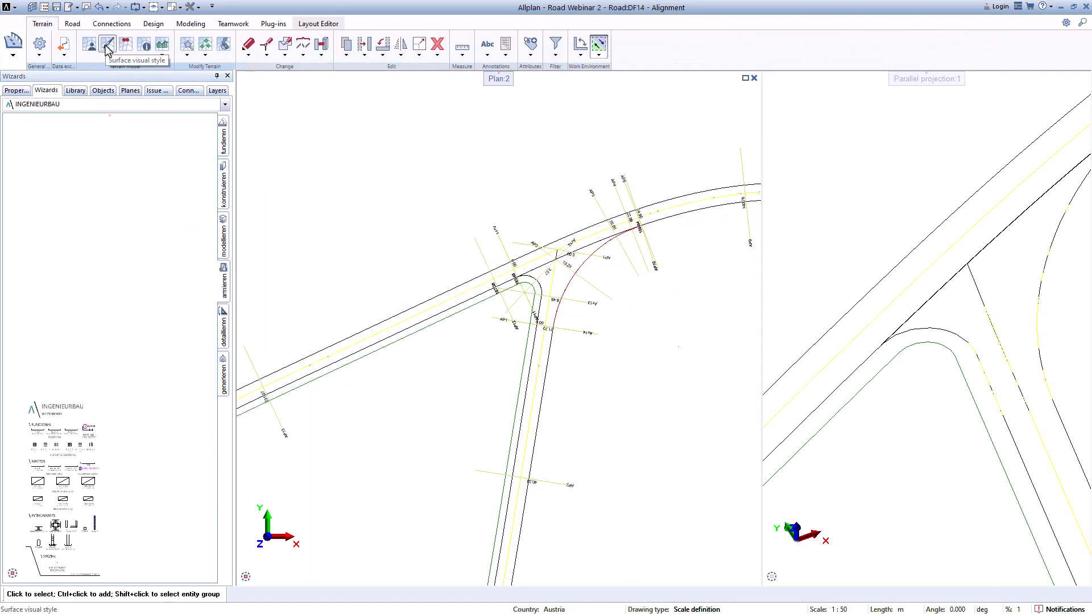
click(107, 45)
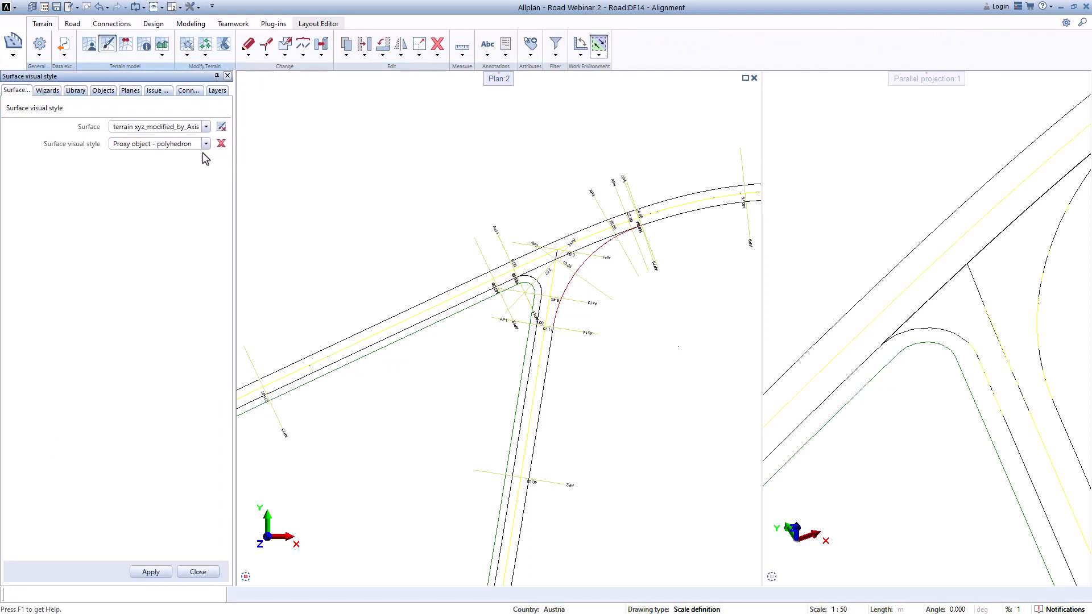
click(206, 143)
click(205, 143)
click(206, 127)
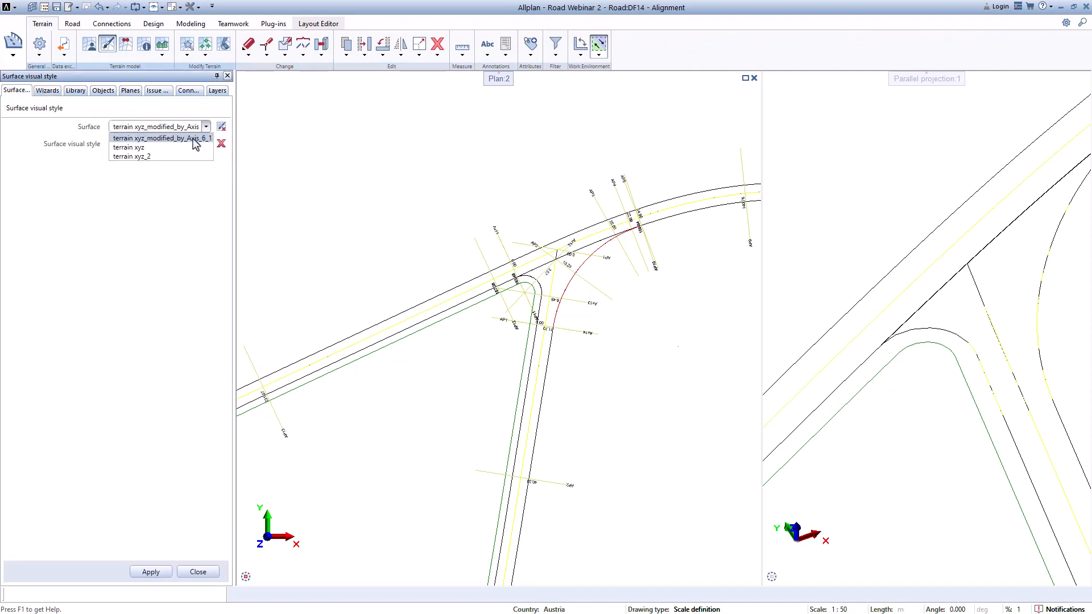
click(197, 138)
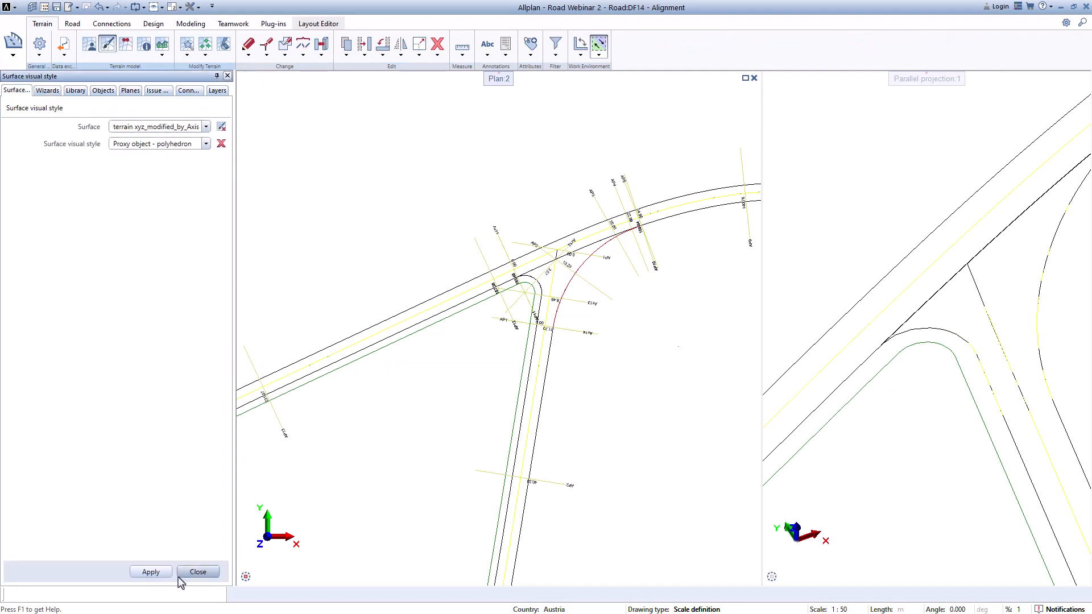
click(151, 572)
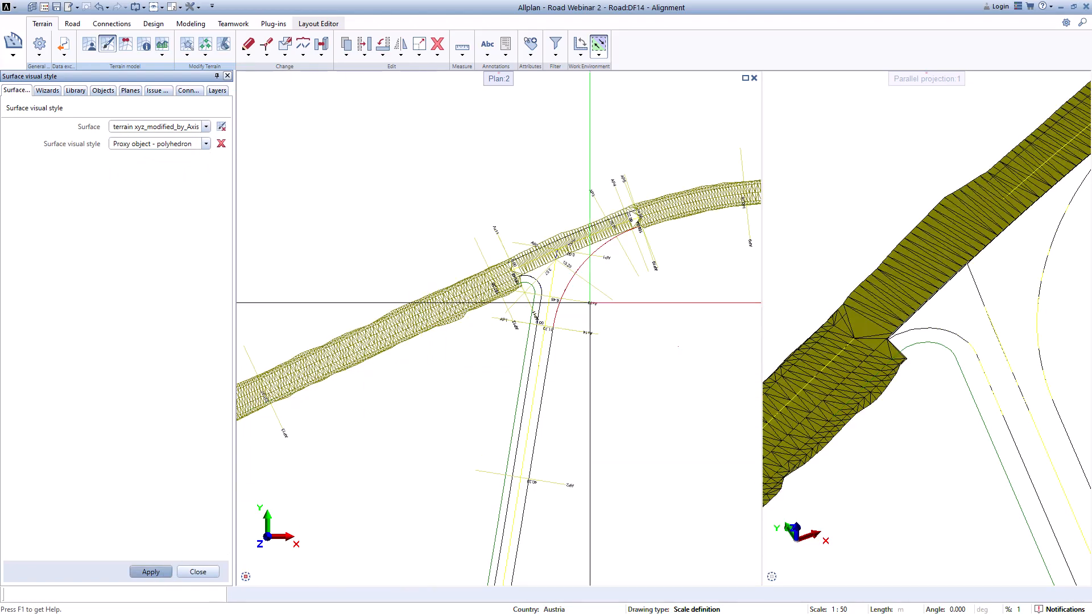
Step: Examine the new surface in the 3D view
scroll(926, 310, down, 2)
scroll(927, 310, up, 3)
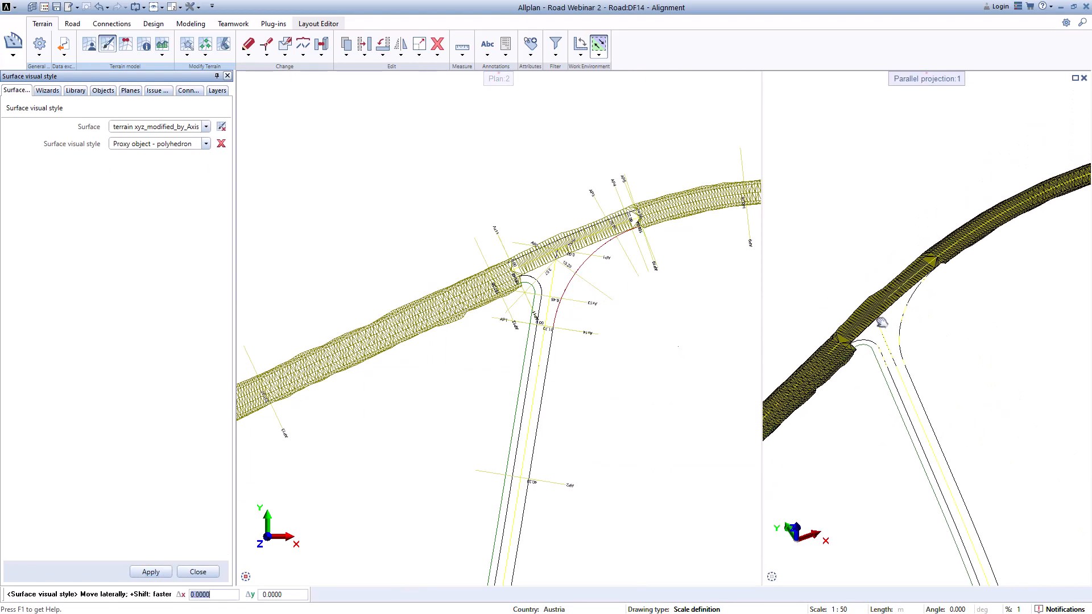
drag(924, 278, 971, 192)
mouse_move(904, 342)
mouse_down()
mouse_move(952, 283)
mouse_move(891, 406)
mouse_move(803, 461)
mouse_move(895, 344)
mouse_move(908, 341)
mouse_up()
middle_drag(908, 341, 898, 388)
scroll(907, 363, down, 3)
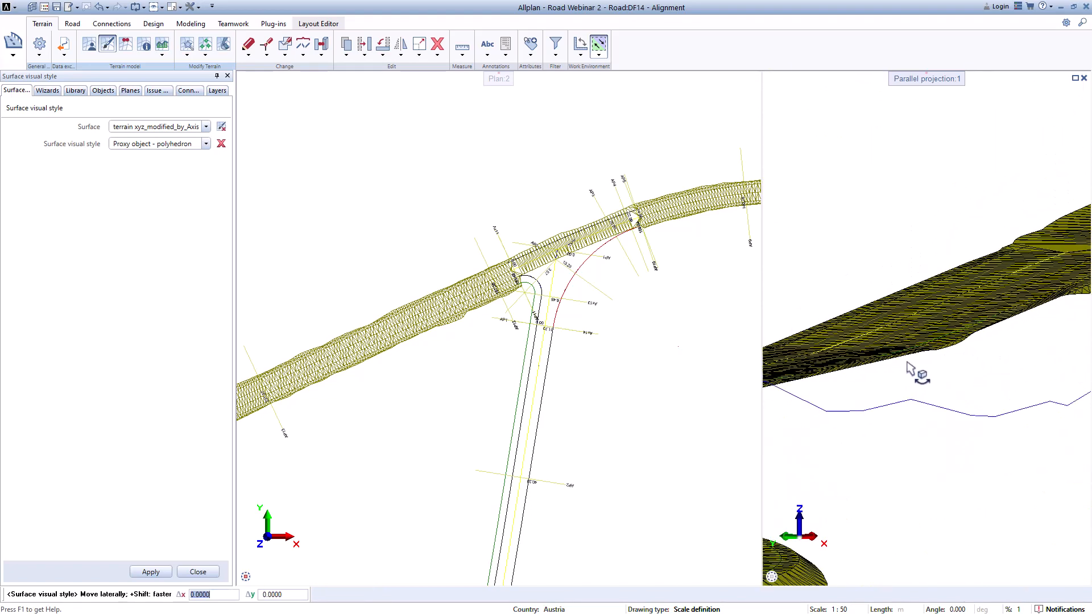
middle_drag(872, 392, 911, 370)
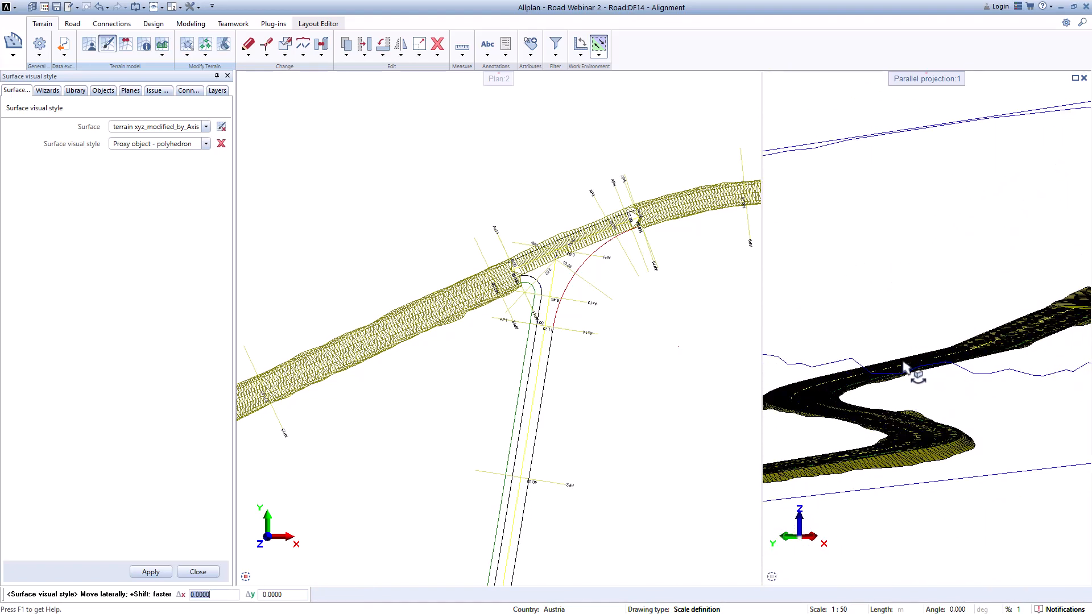
click(198, 572)
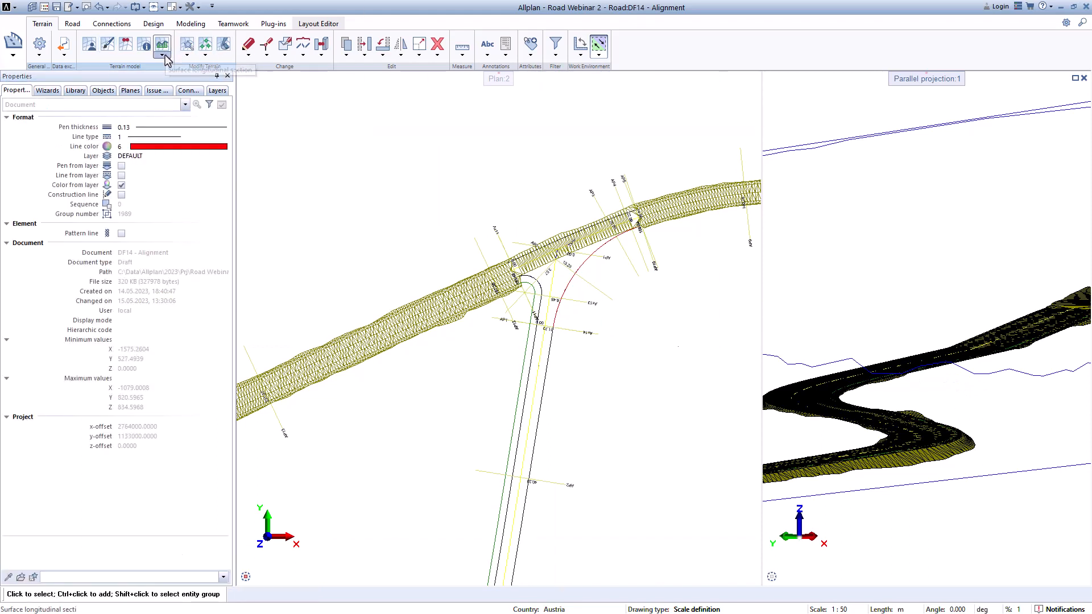
Step: Create surface terrain xyz_modified_by_Axis_6_2 from road structure for Axis_6 with forced calculation and without road structure
click(72, 24)
click(523, 54)
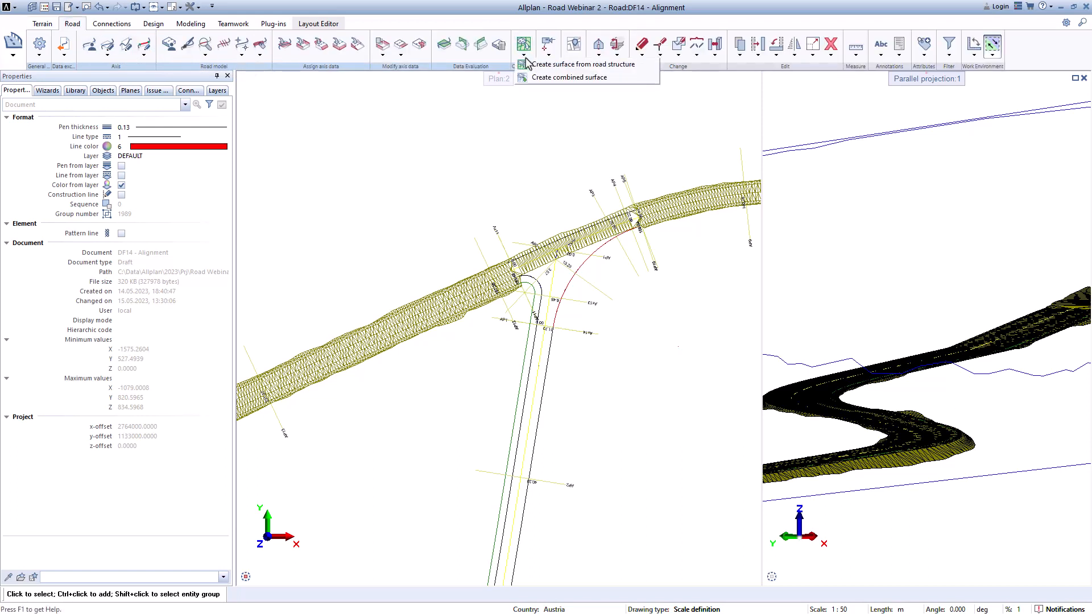
click(562, 63)
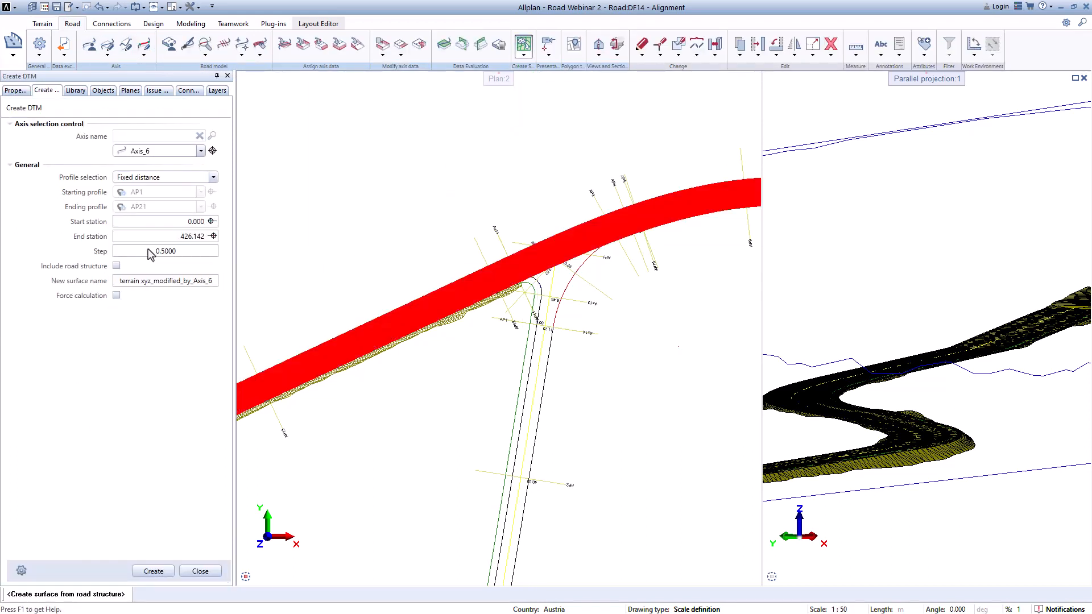
click(213, 282)
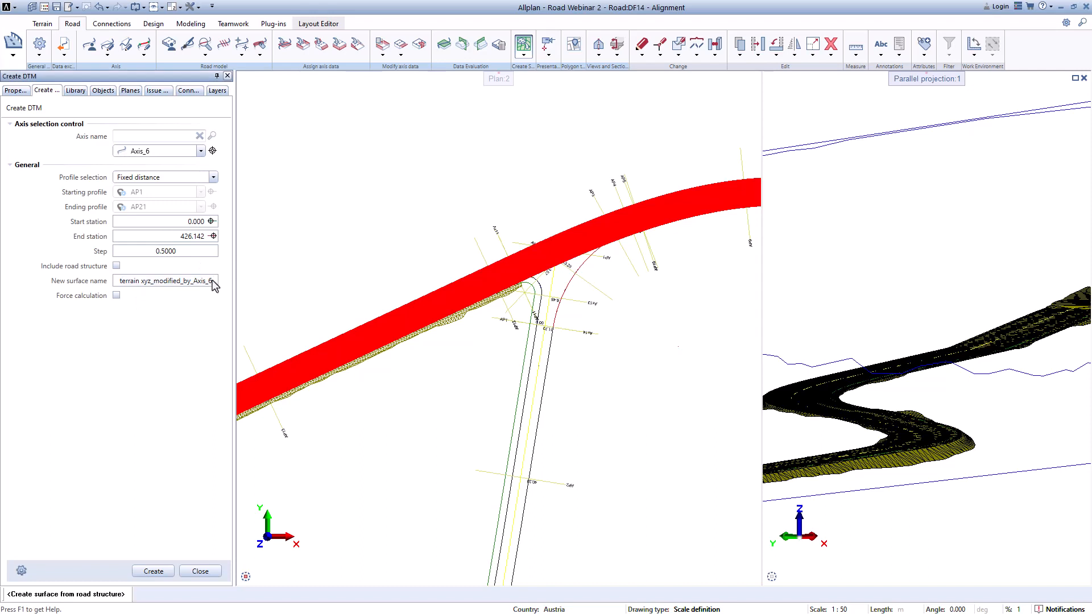
text(_d)
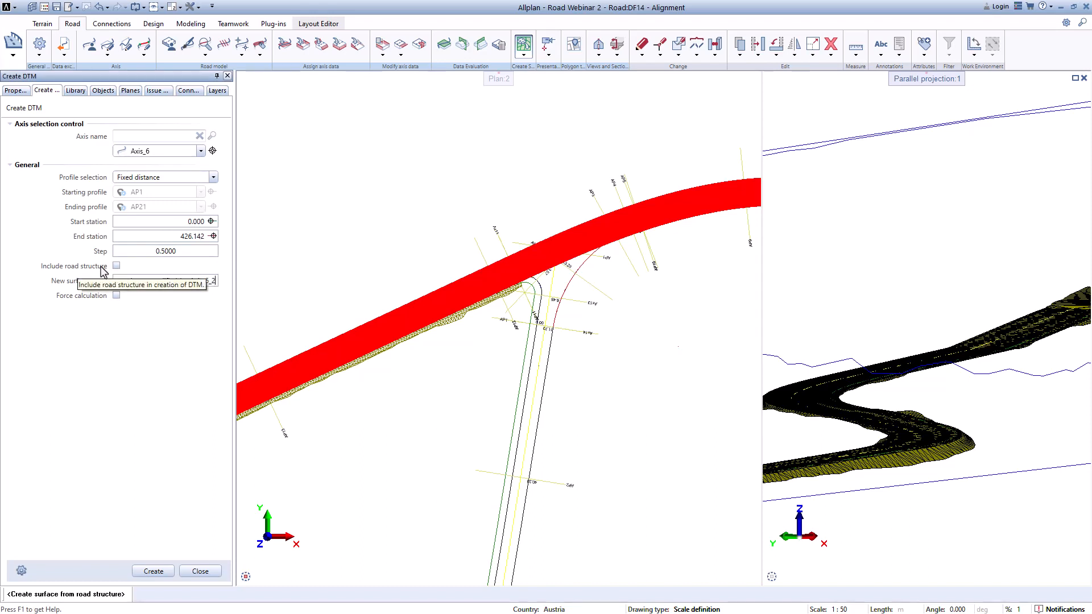
click(117, 295)
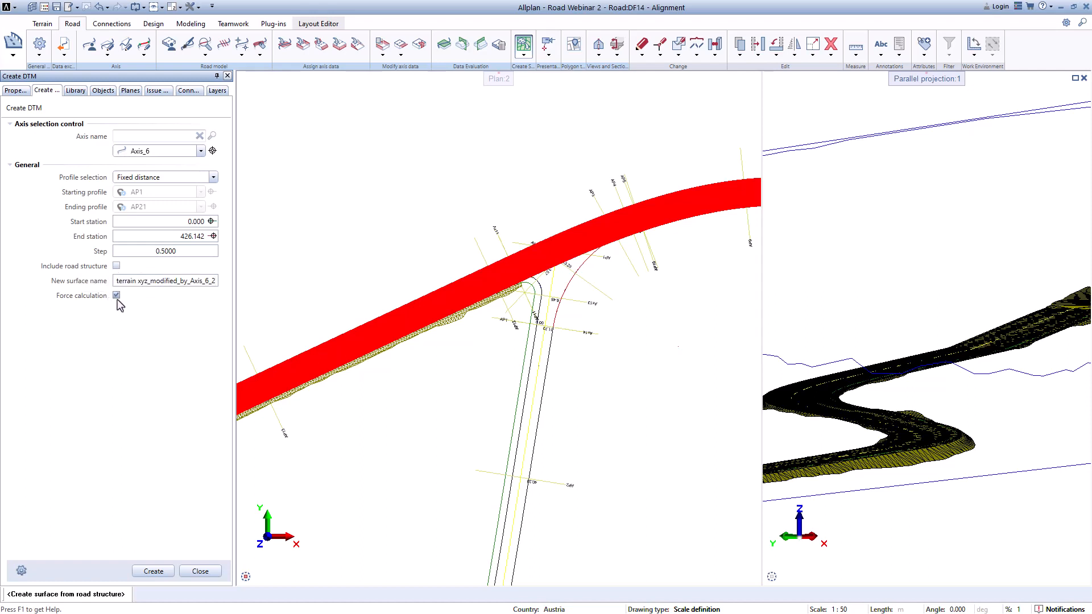
click(170, 570)
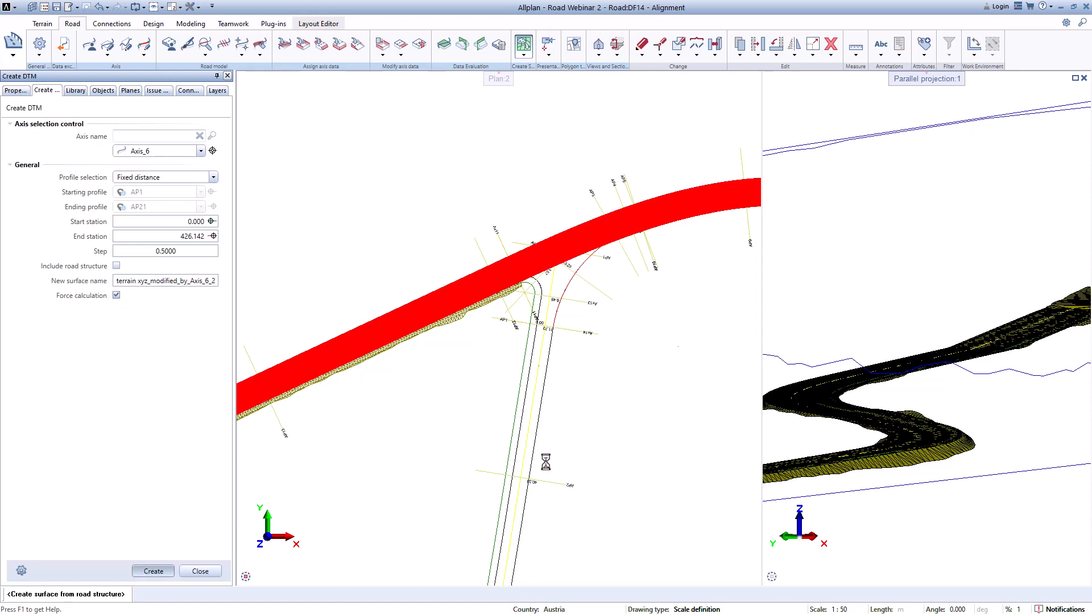
click(200, 571)
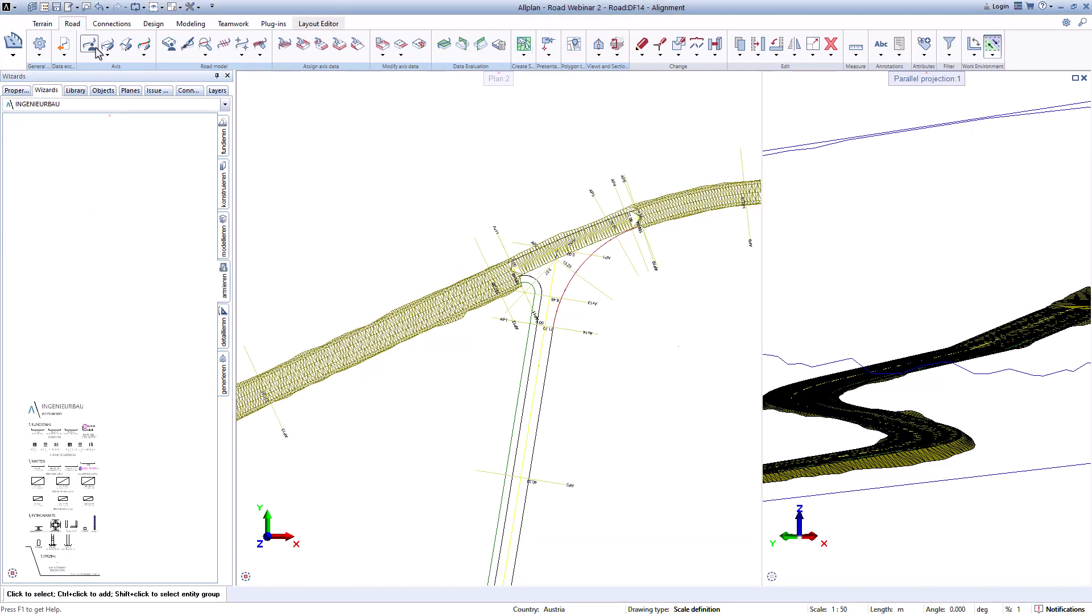
Step: Apply the Proxy object - polyhedron visual style to surface terrain xyz_modified_by_Axis_6_2
click(42, 23)
click(109, 49)
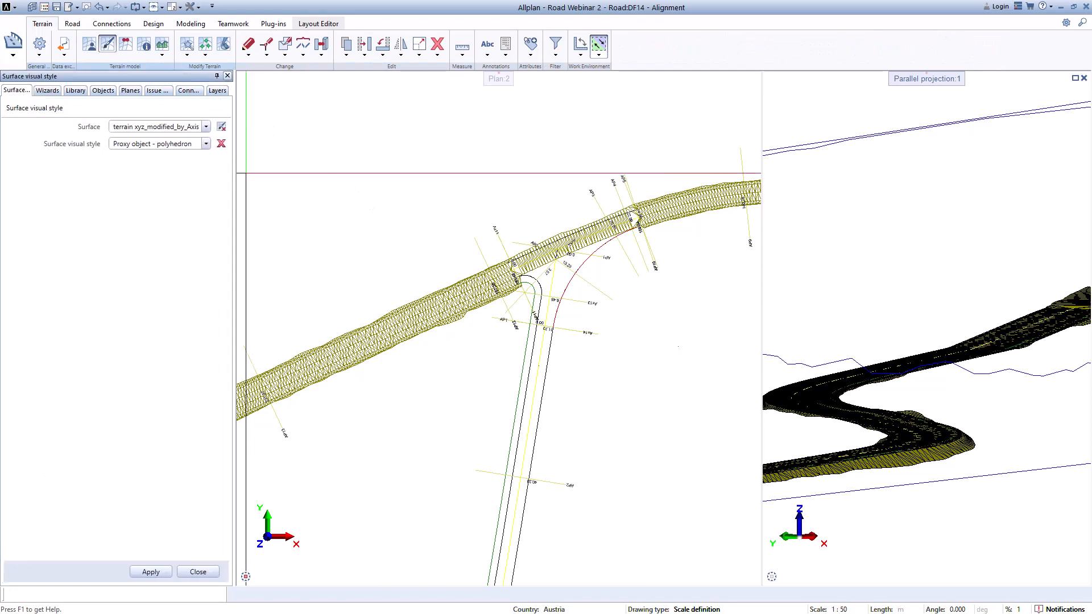
click(206, 127)
click(205, 156)
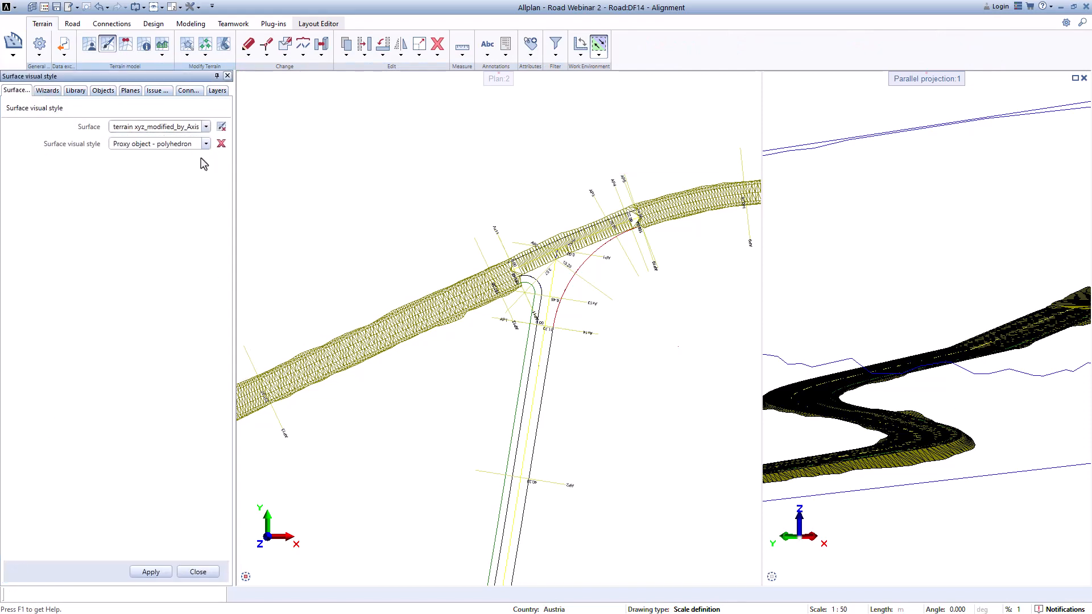
click(155, 573)
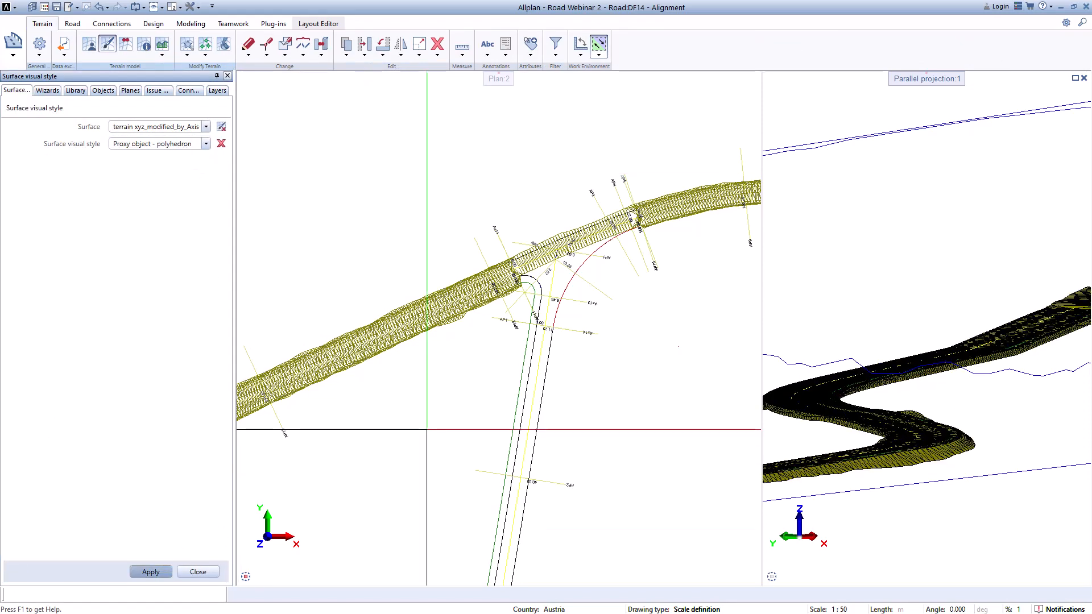
Step: Orbit and zoom the 3D view to inspect the new surface, then leave the visual style tool
scroll(952, 392, up, 4)
drag(932, 361, 942, 341)
scroll(971, 374, down, 2)
middle_drag(994, 374, 841, 393)
scroll(941, 396, down, 2)
drag(990, 402, 961, 350)
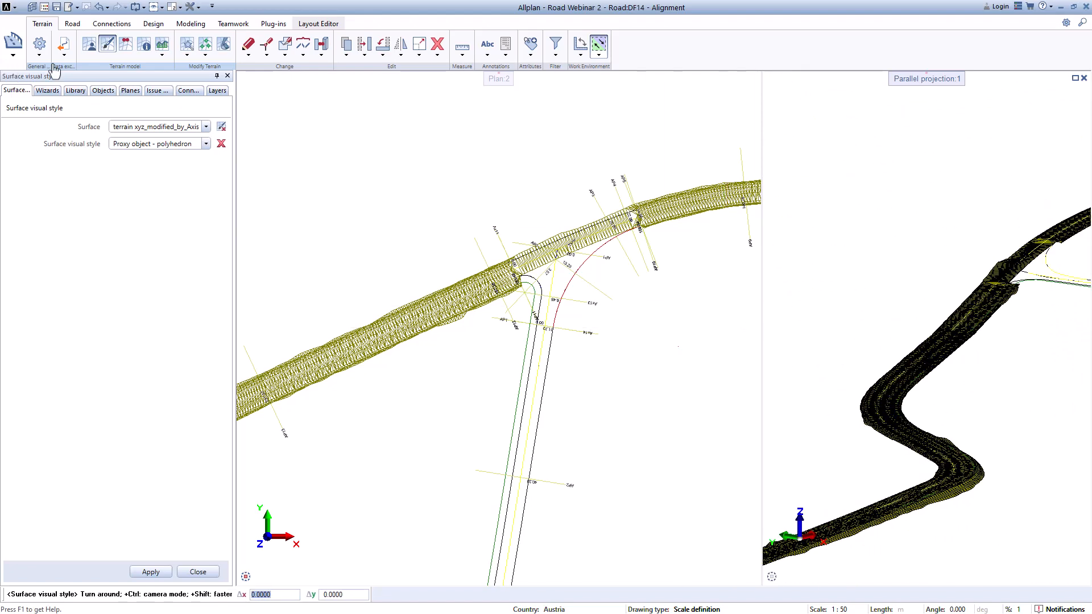
click(199, 571)
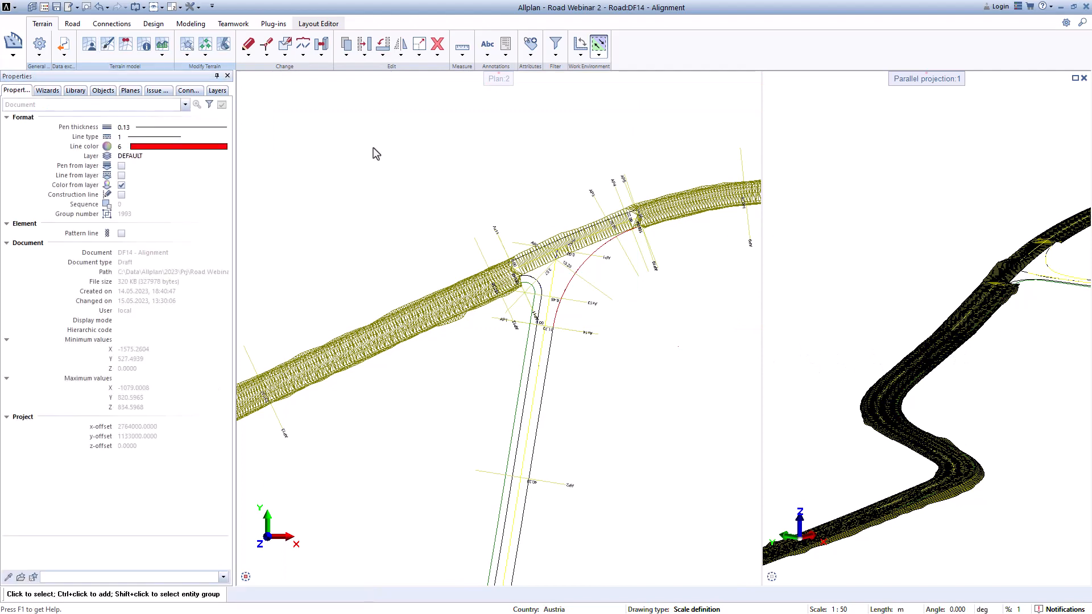
Step: Create combined surface terrain xyz_modified_by_Axis_6-3 for Axis_6 with road structure included and forced calculation
scroll(408, 94, up, 1)
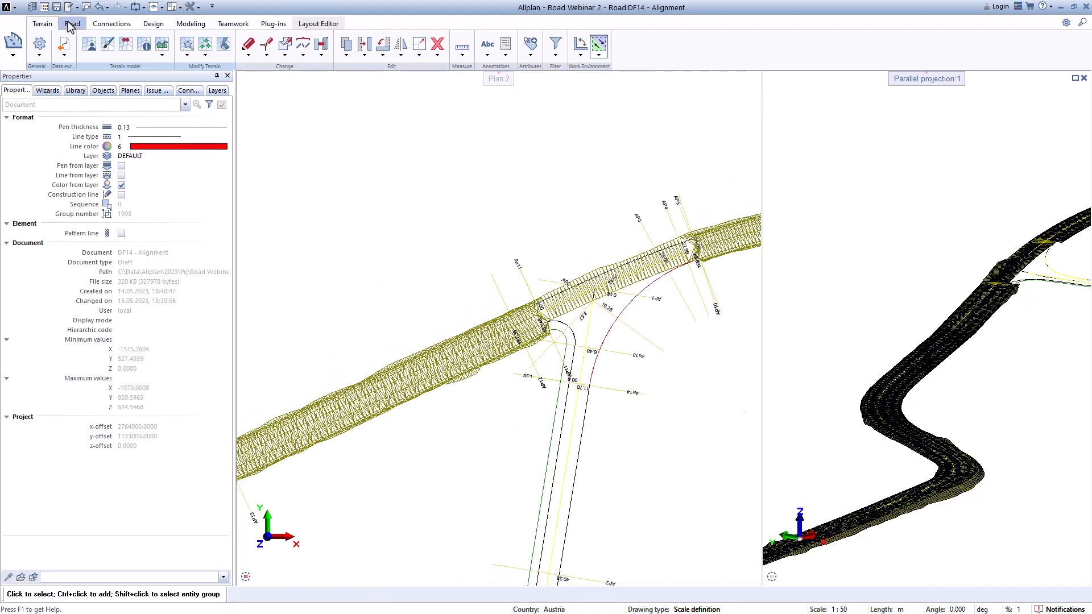
click(76, 25)
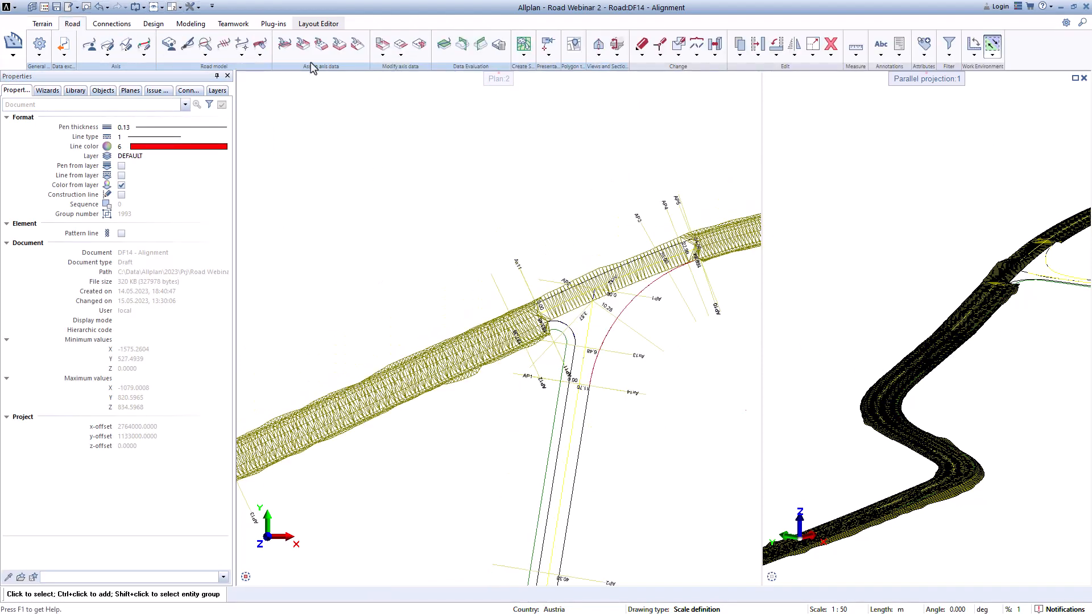
click(523, 54)
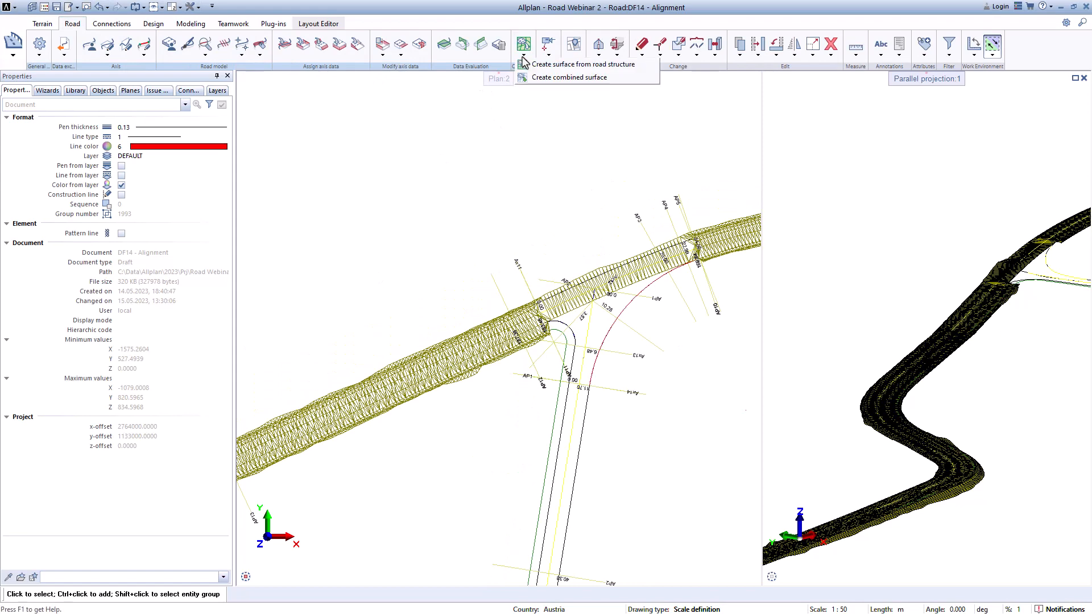
click(541, 80)
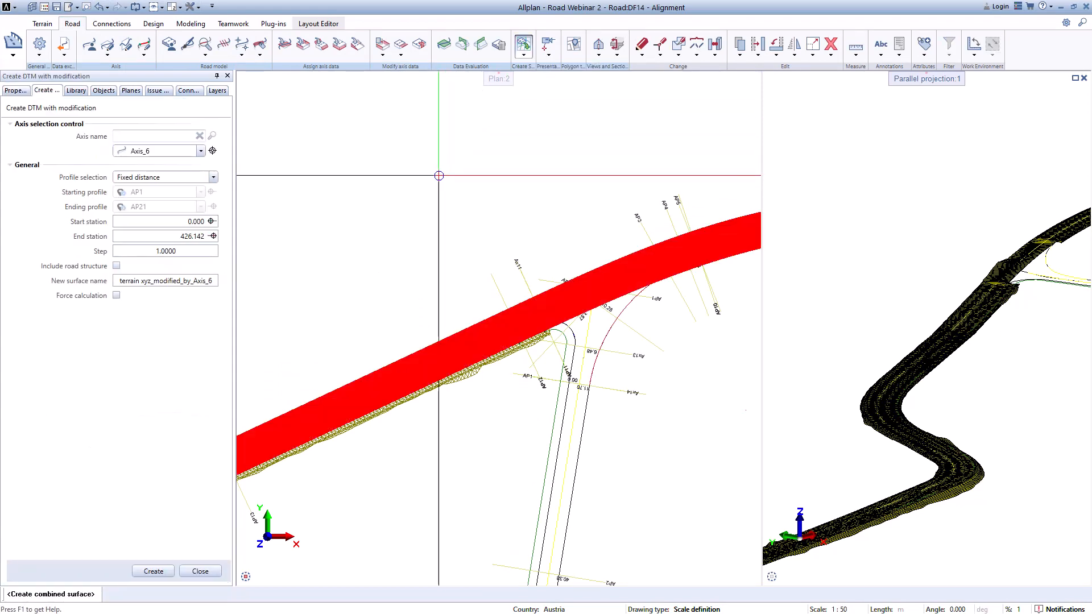
click(211, 282)
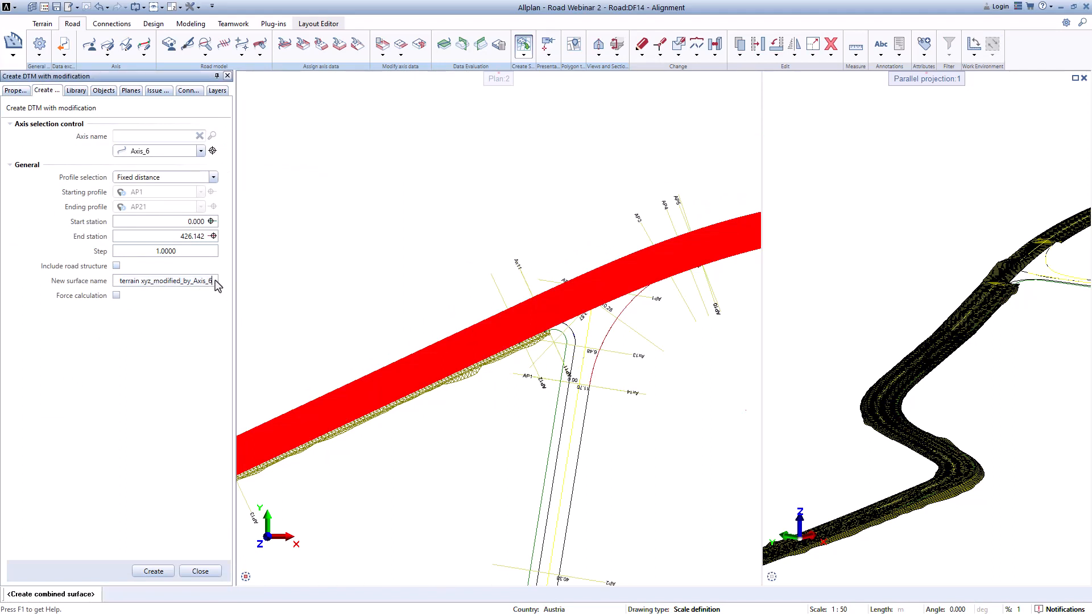
text(-3)
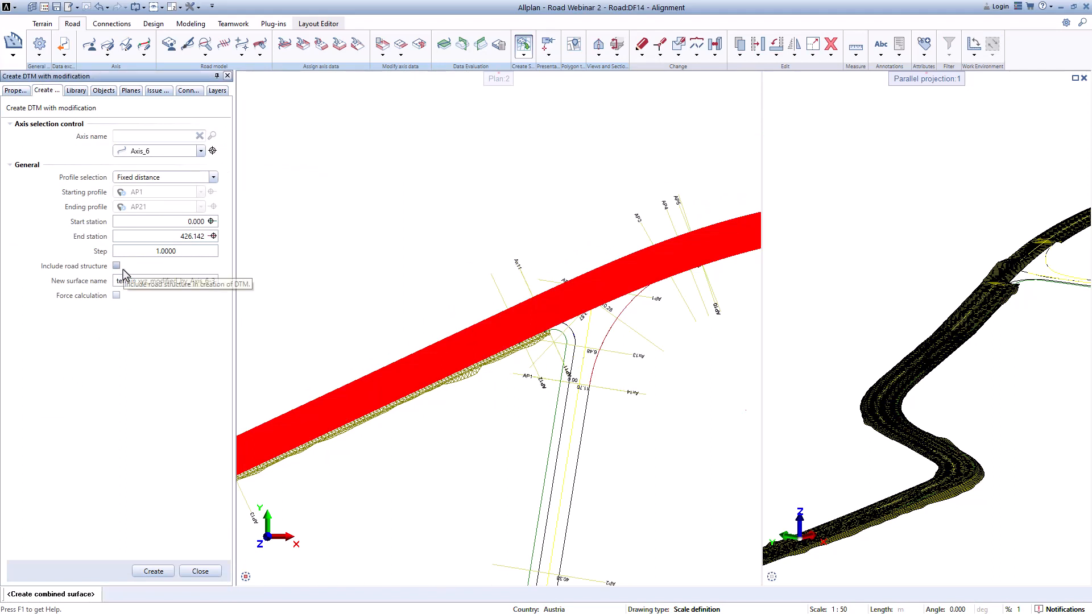
click(117, 296)
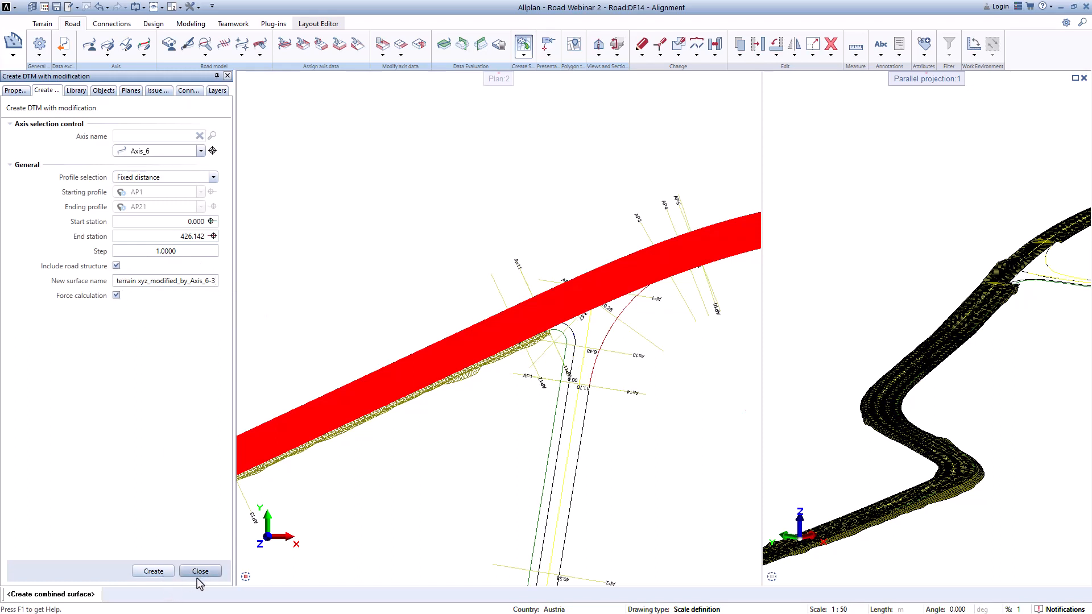
click(155, 572)
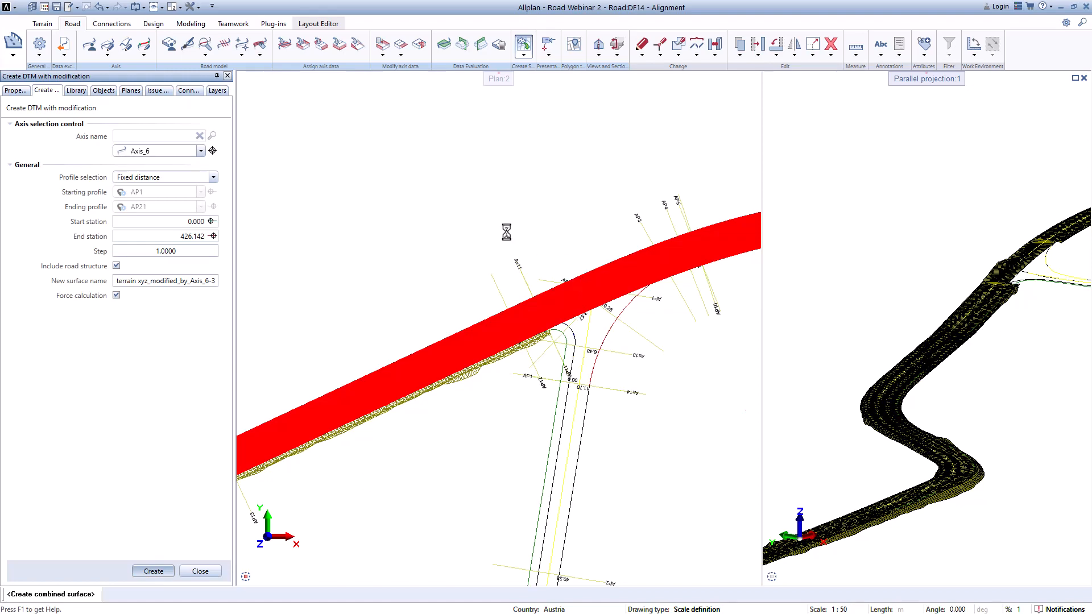
click(918, 293)
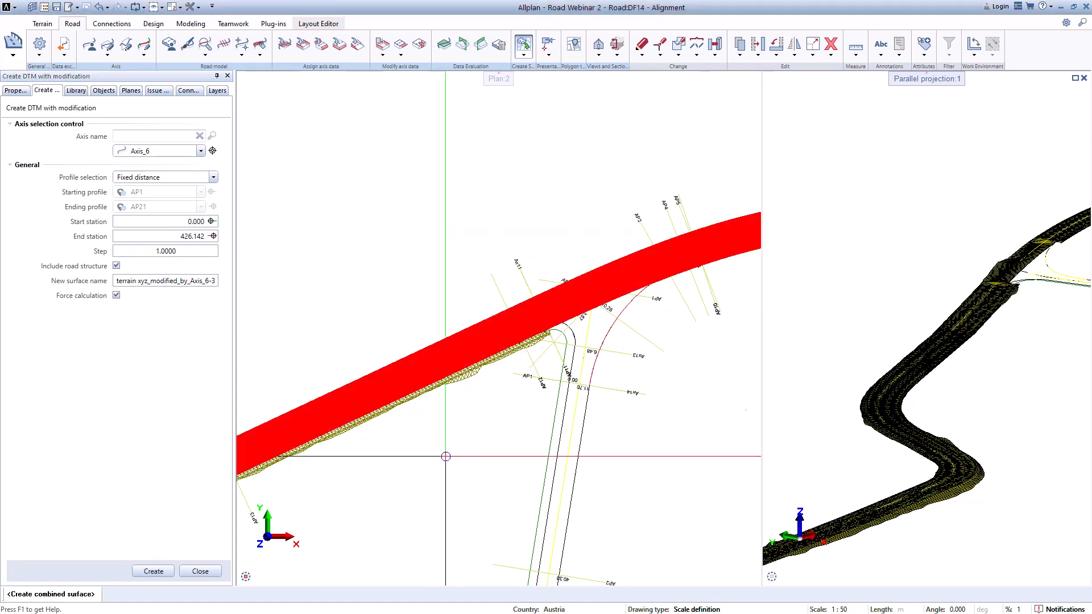
click(200, 570)
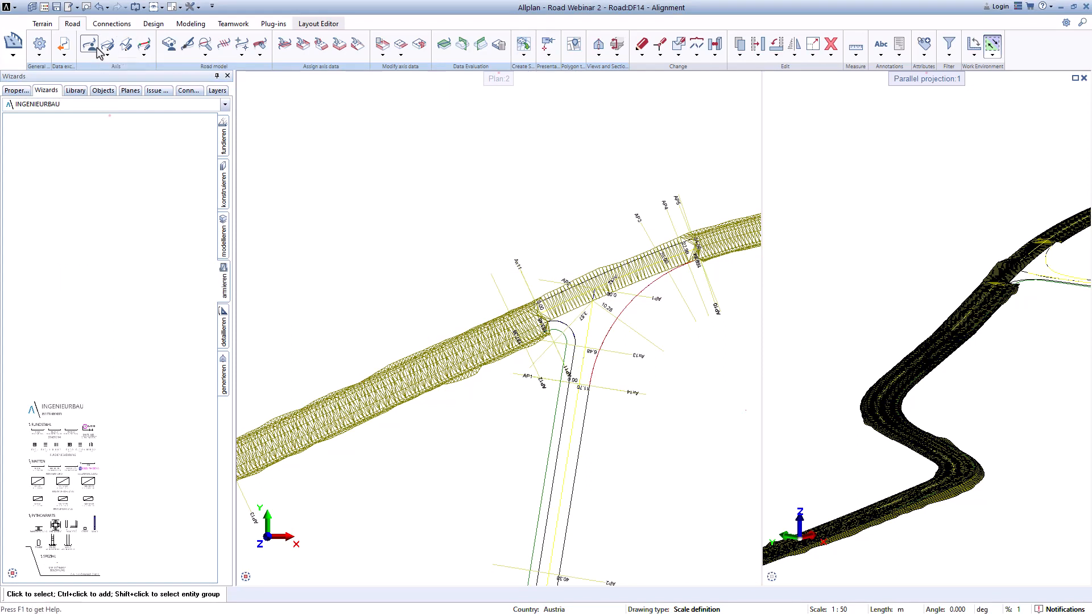
Step: Create combined surface terrain xyz_modified_by_Axis_6_4 for Axis_6 with forced calculation and without road structure
click(527, 63)
click(534, 76)
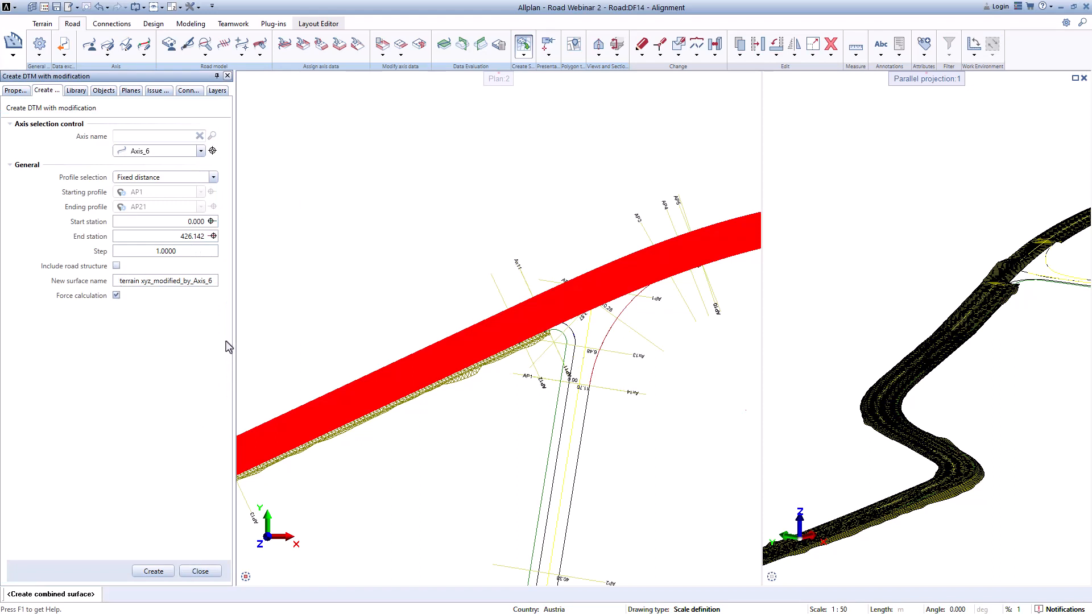
click(209, 283)
click(214, 283)
text(_4)
click(153, 570)
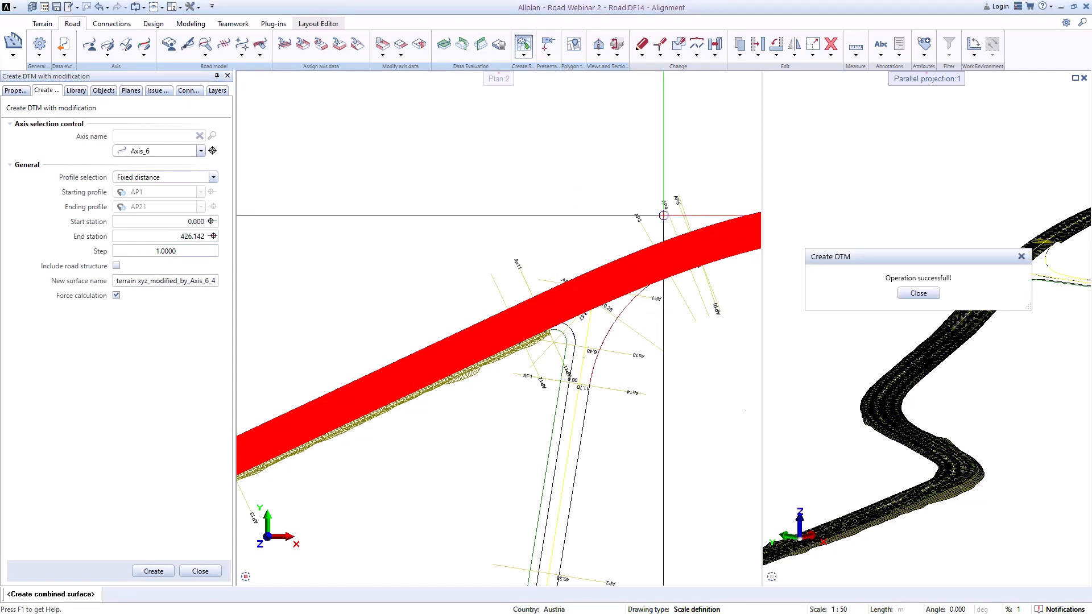
click(916, 293)
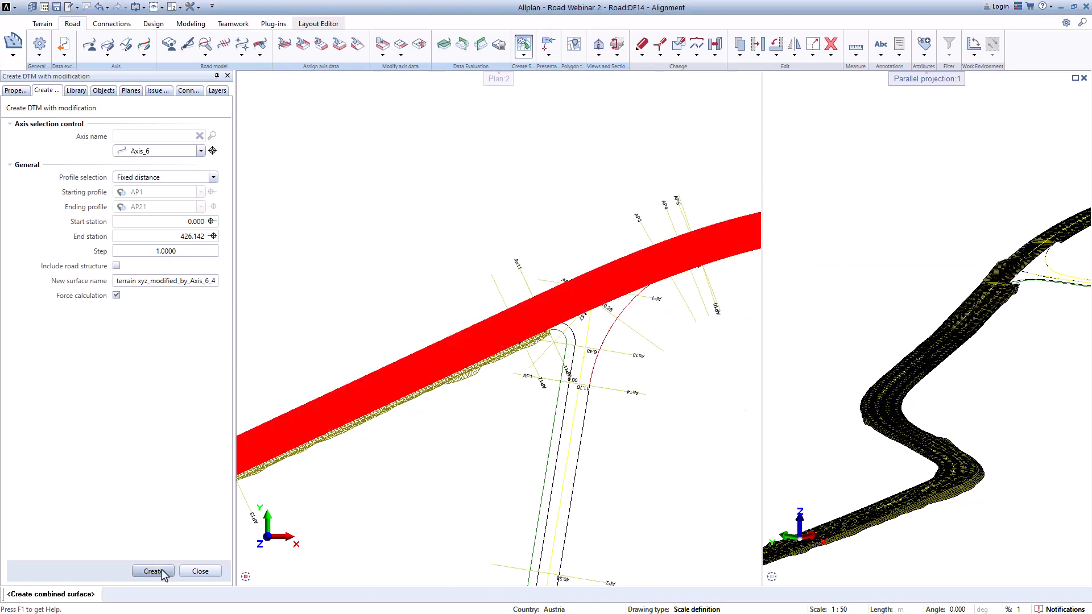
click(200, 571)
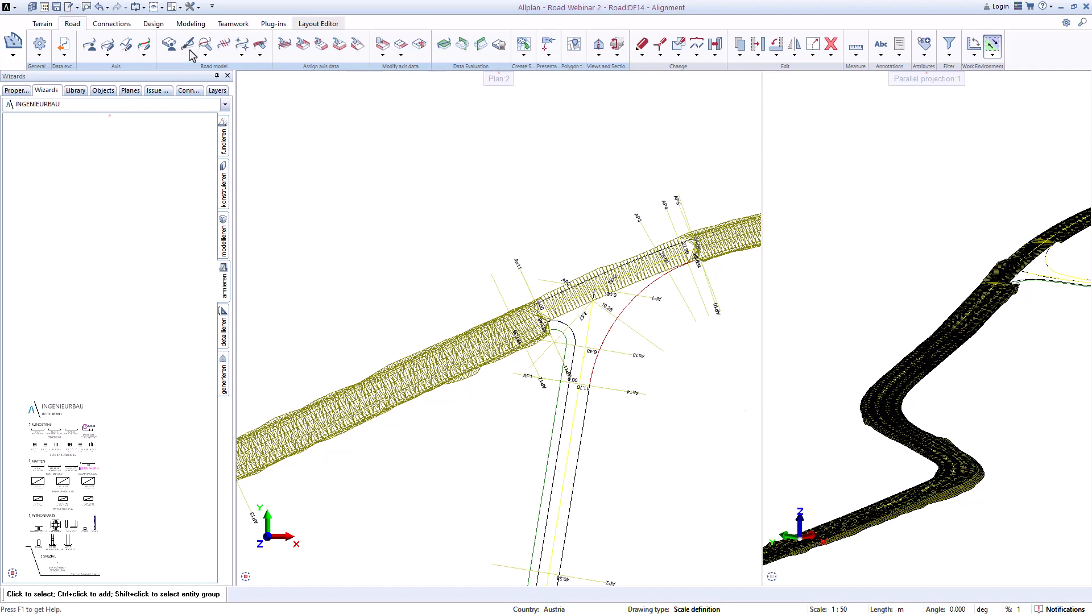
Step: Apply the Proxy object - polyhedron visual style to surface terrain xyz_modified_by_Axis_6_4
click(42, 24)
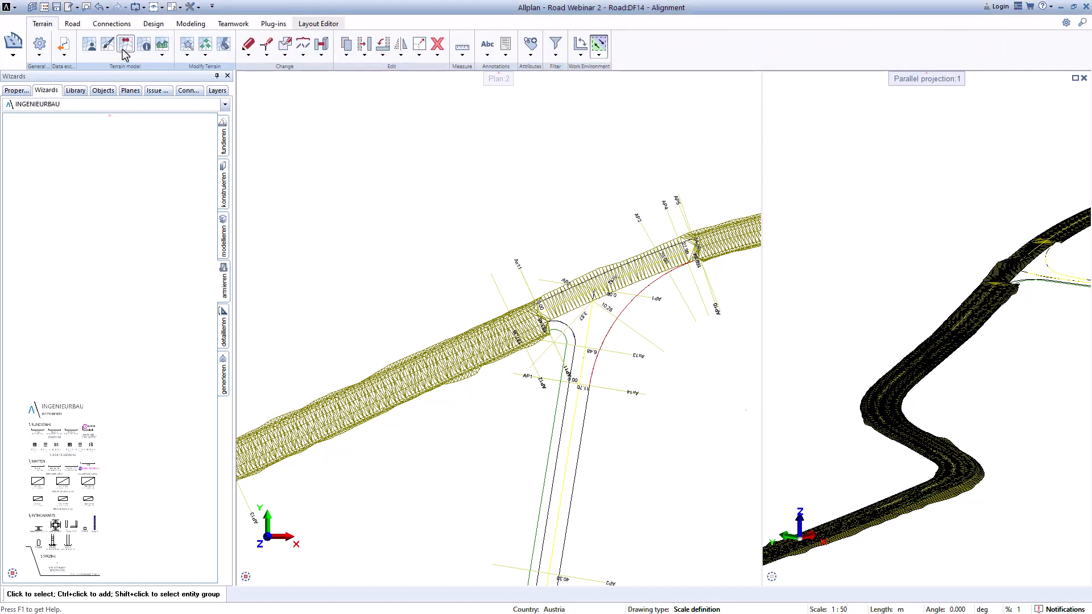
click(110, 46)
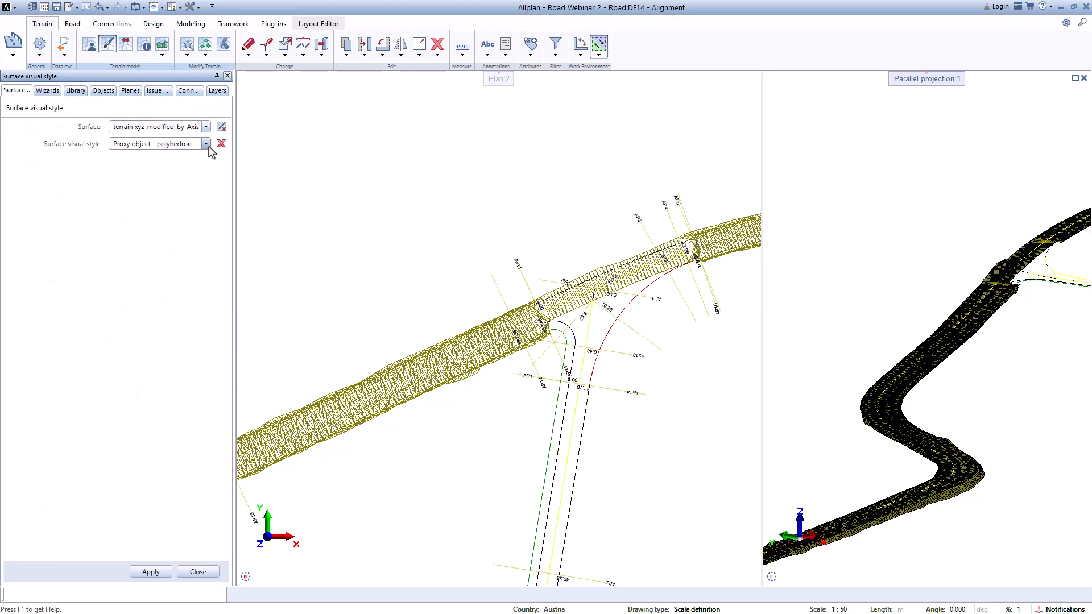
click(206, 126)
click(205, 174)
click(151, 573)
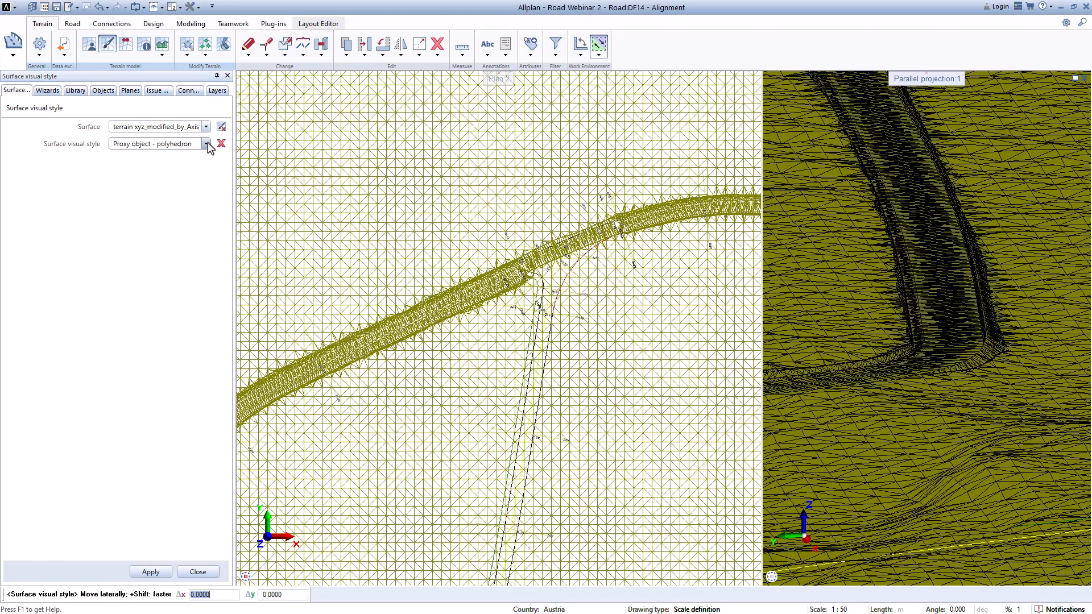
Step: Apply the Proxy object - polyhedron visual style to surface terrain xyz_modified_by_Axis_6-3
click(206, 144)
click(206, 127)
click(205, 126)
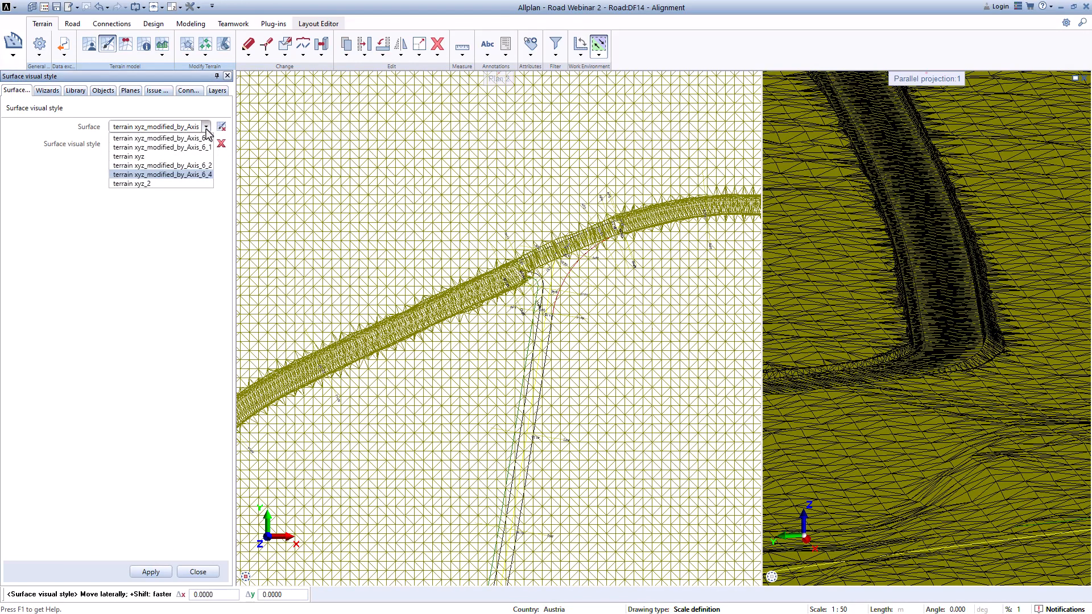
click(206, 139)
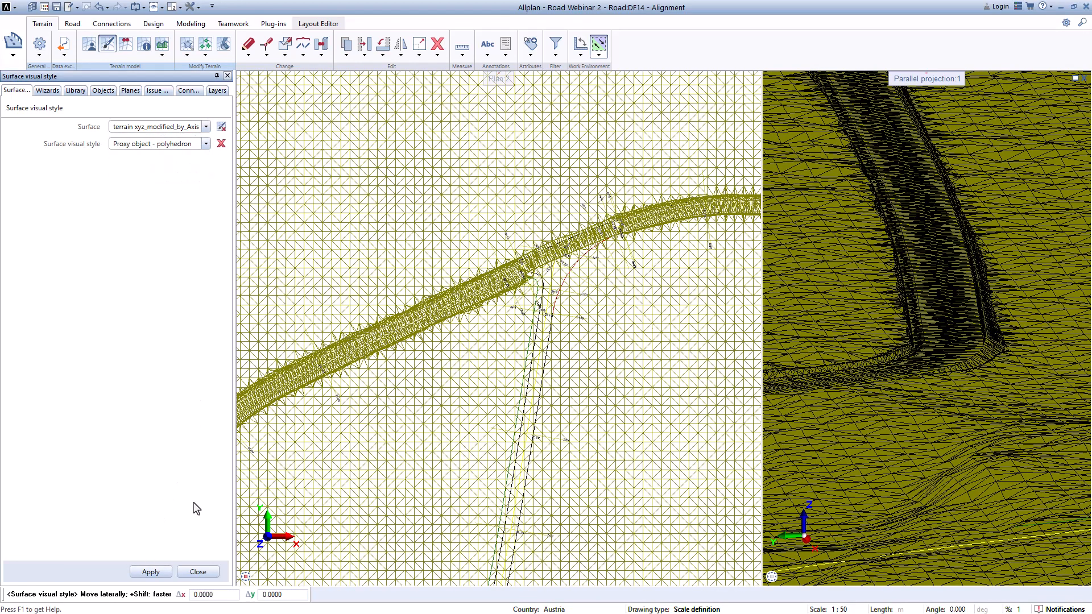
click(150, 571)
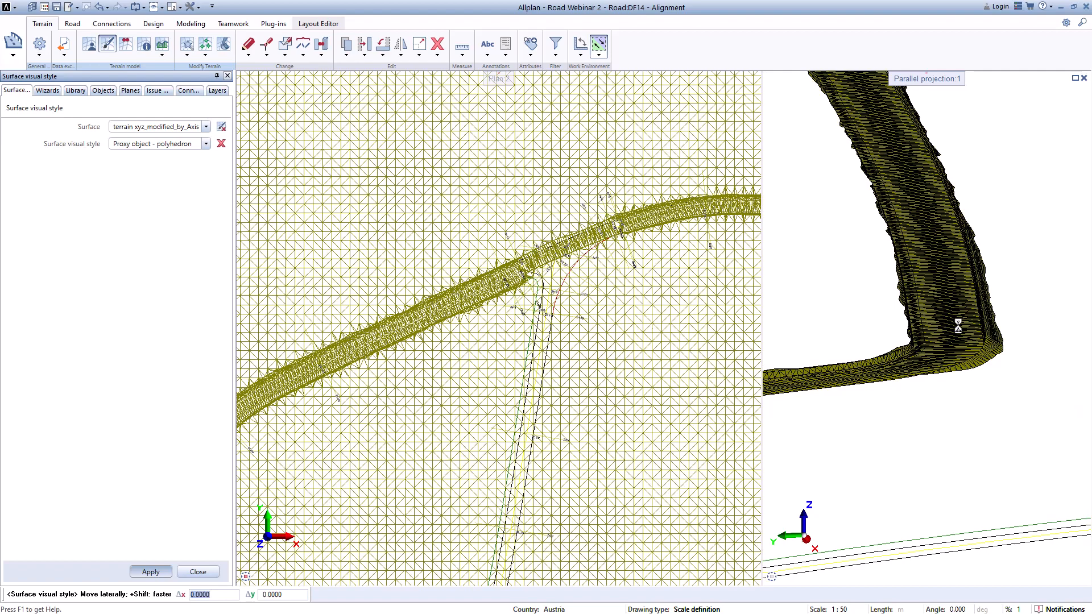
Step: Reapply the Proxy object - polyhedron visual style to surface terrain xyz_modified_by_Axis_6_4
scroll(958, 326, up, 5)
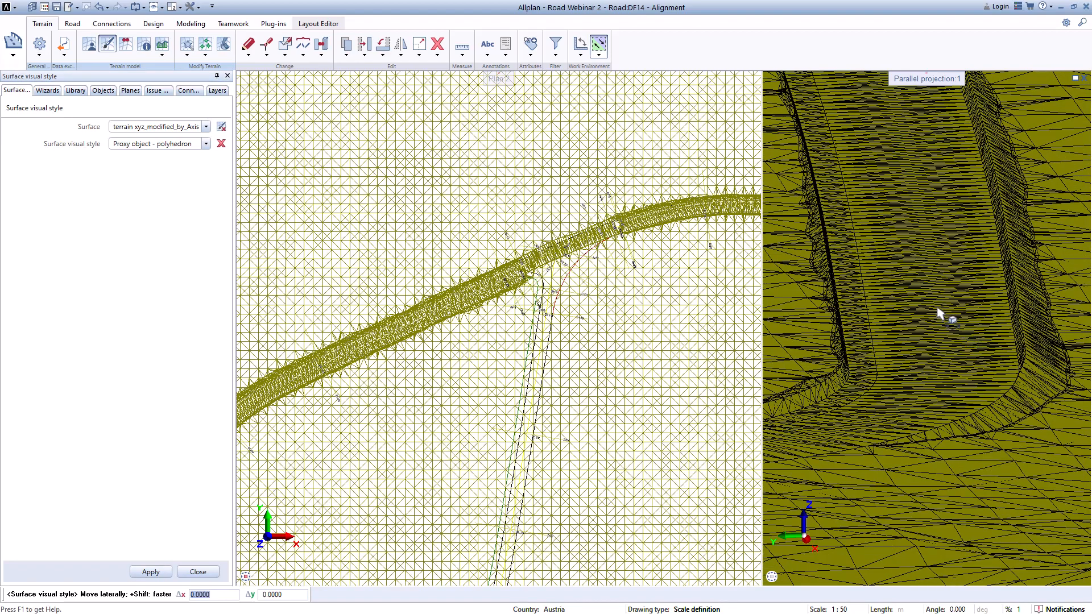
scroll(961, 297, down, 3)
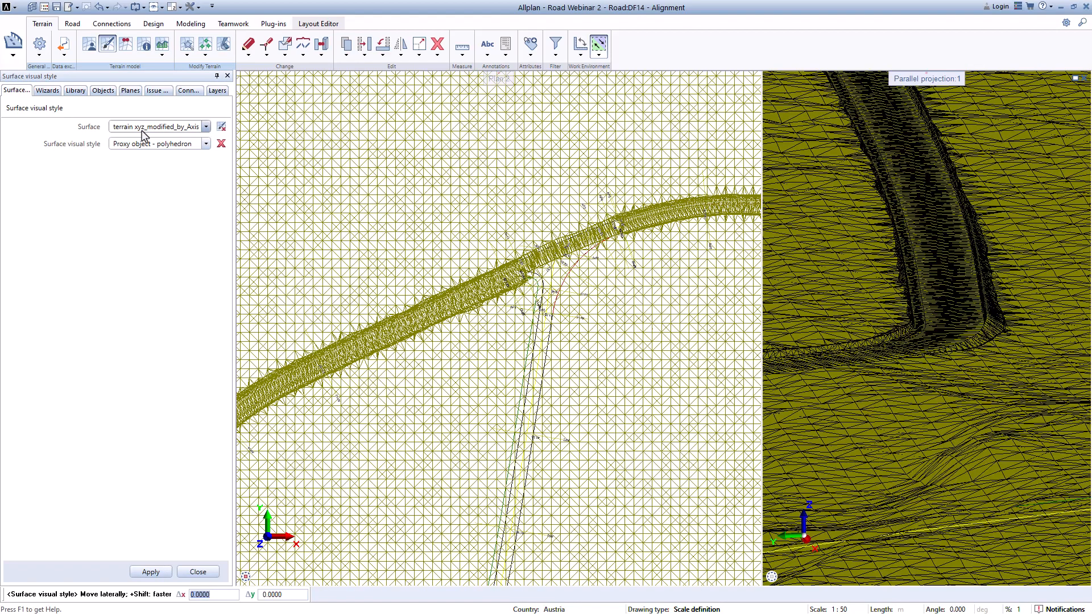
click(207, 127)
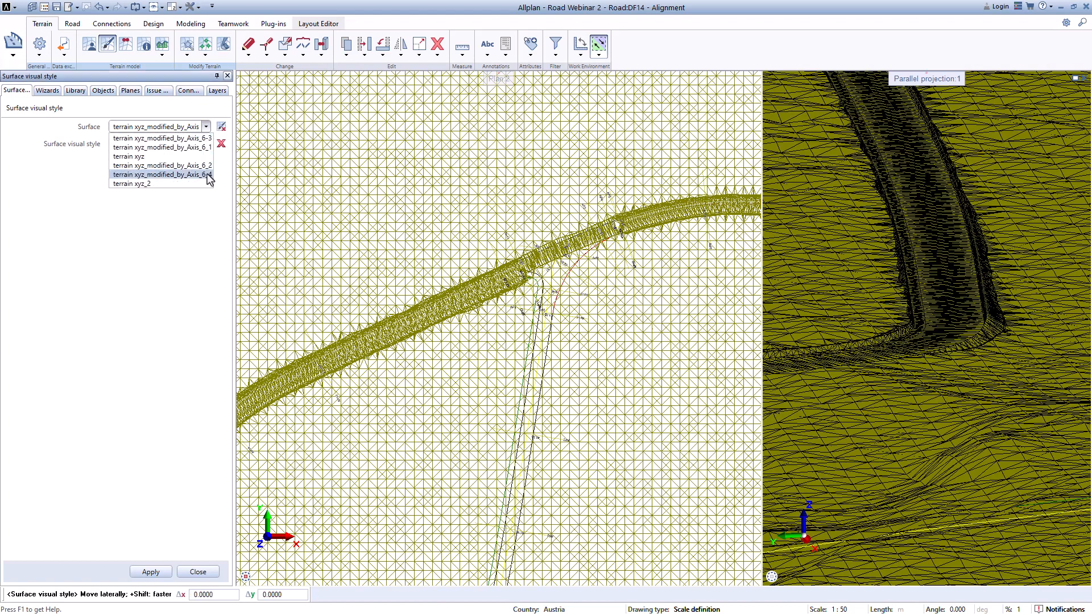
click(208, 176)
click(150, 572)
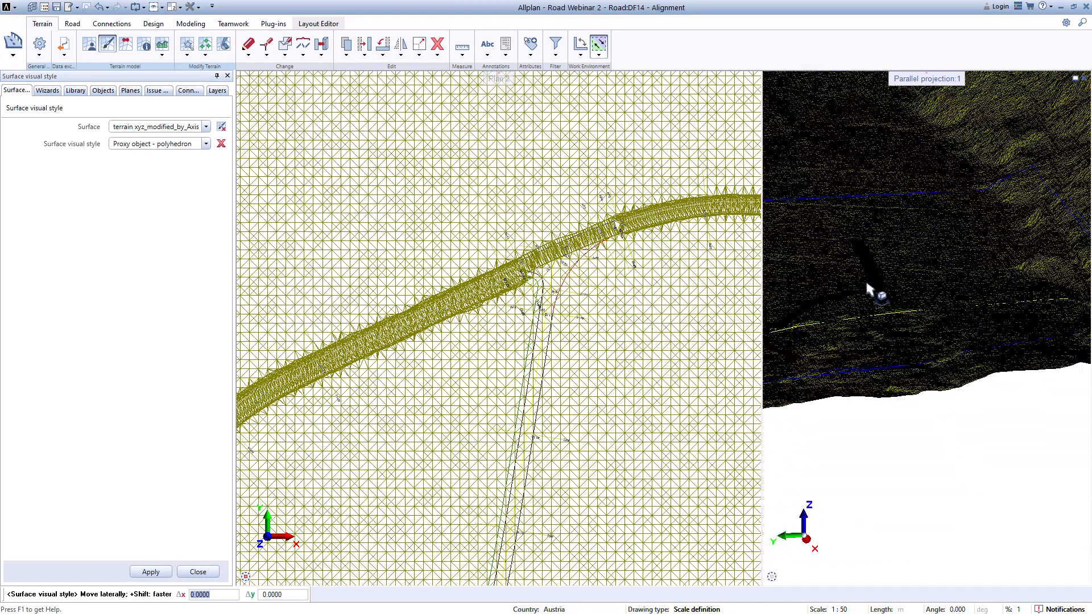
Step: Inspect the modified terrain surface along the road in the 3D view and close the surface visual style tool
drag(866, 285, 900, 400)
drag(851, 349, 896, 291)
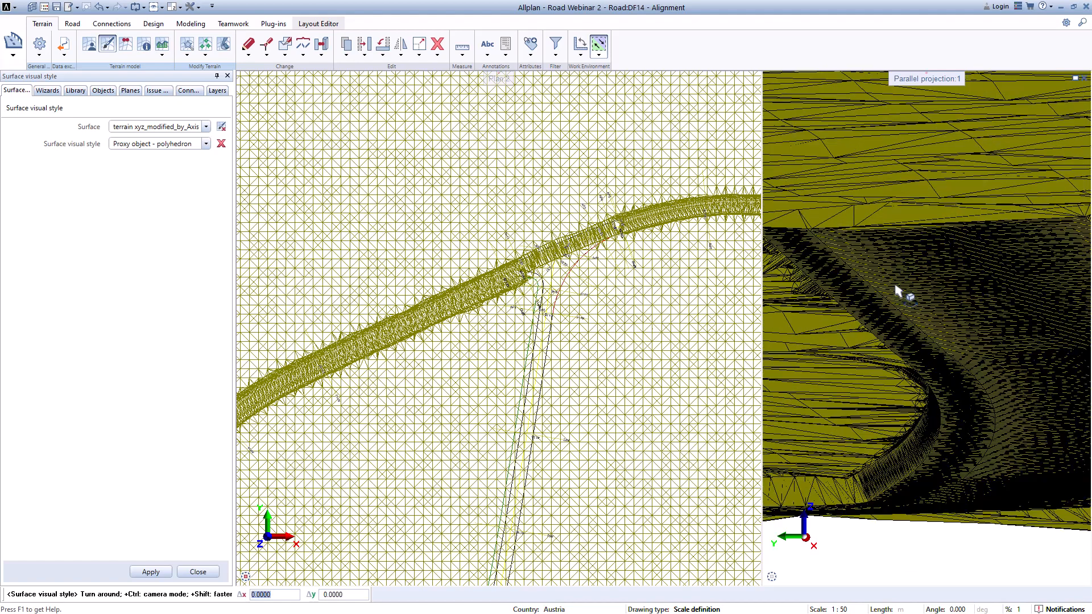
drag(949, 365, 937, 316)
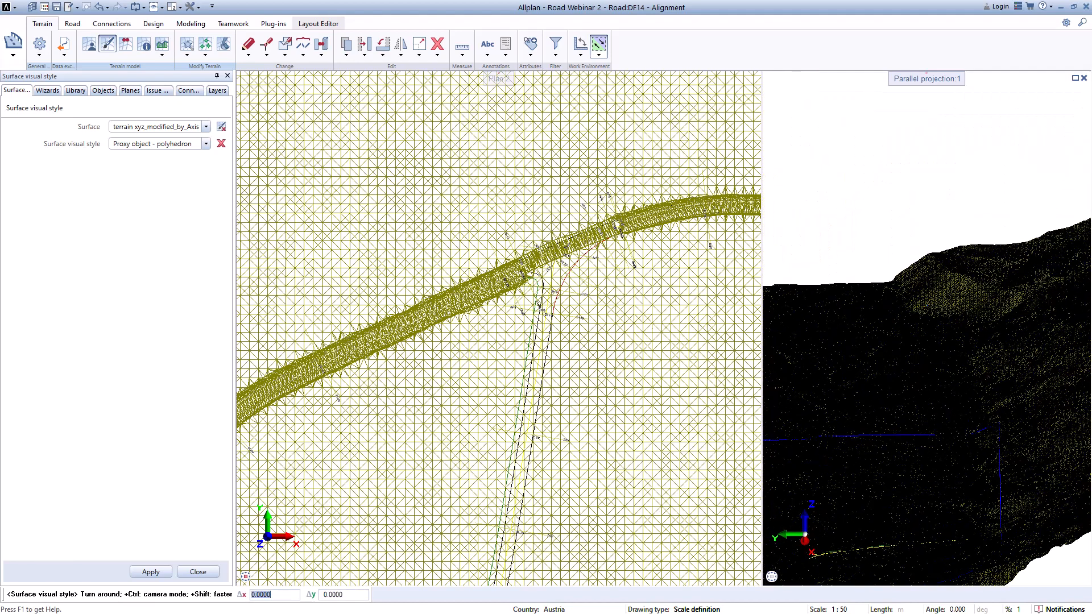
drag(926, 364, 913, 436)
scroll(914, 436, up, 6)
middle_drag(915, 437, 1070, 308)
scroll(1069, 308, up, 2)
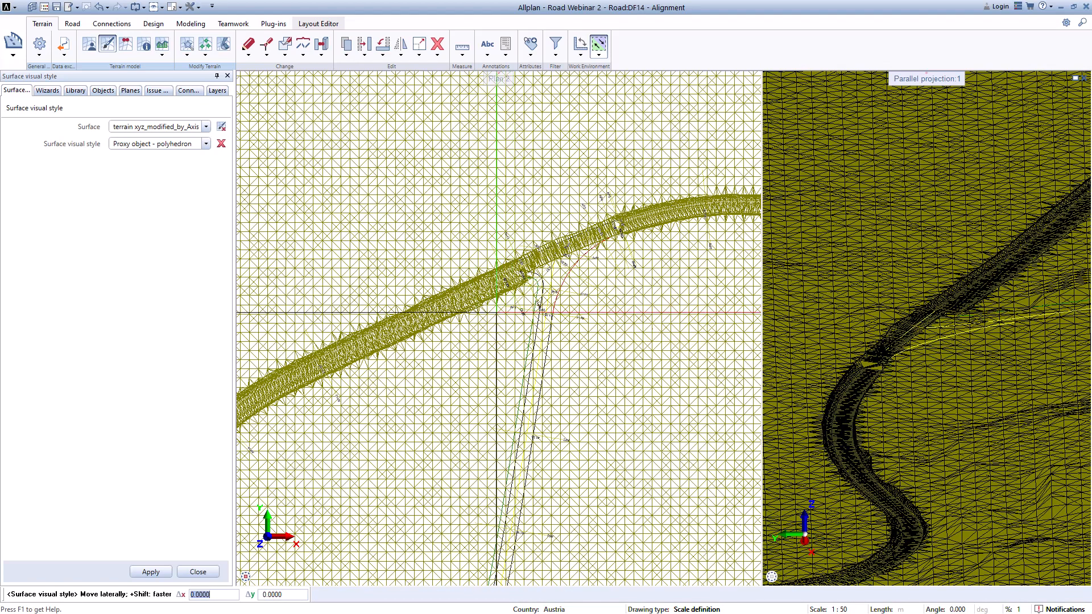
scroll(488, 310, down, 5)
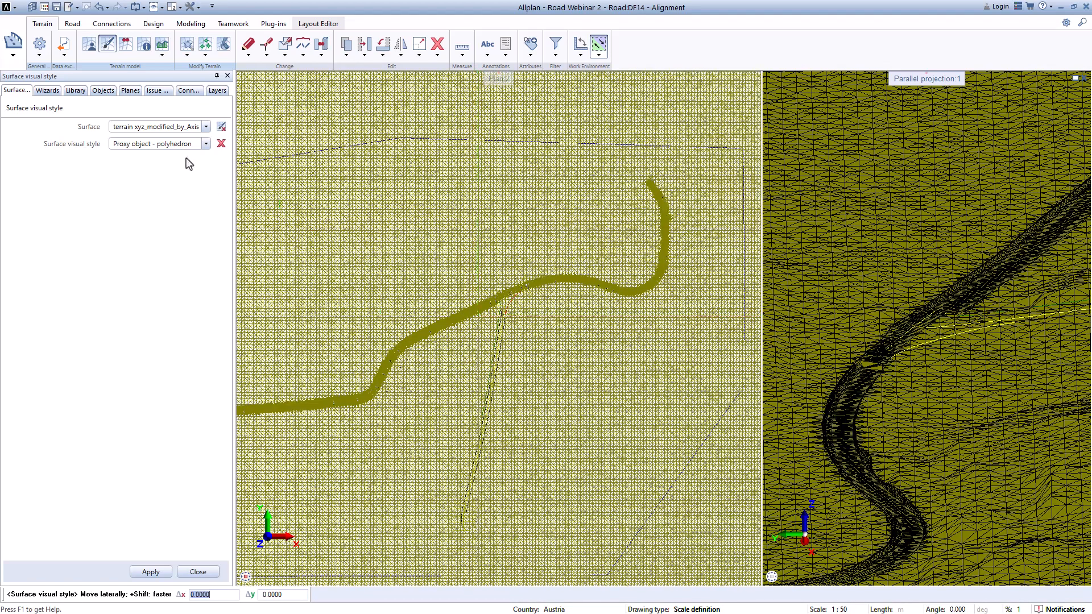
click(199, 572)
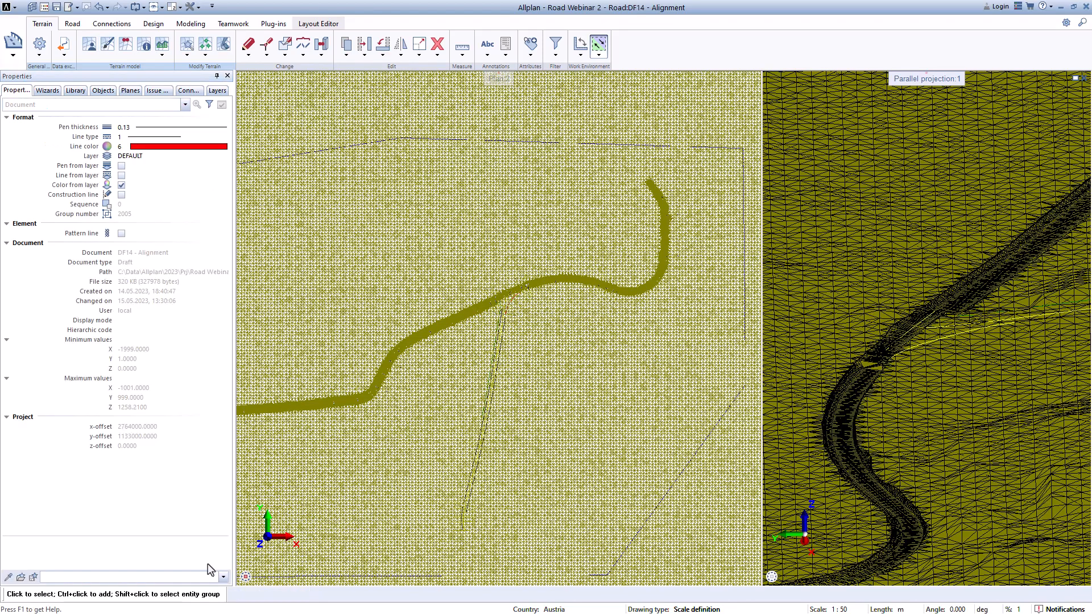
Step: Inspect the road corridor and the Axis_6/Axis_7 junction on the terrain in the plan view
scroll(506, 308, up, 2)
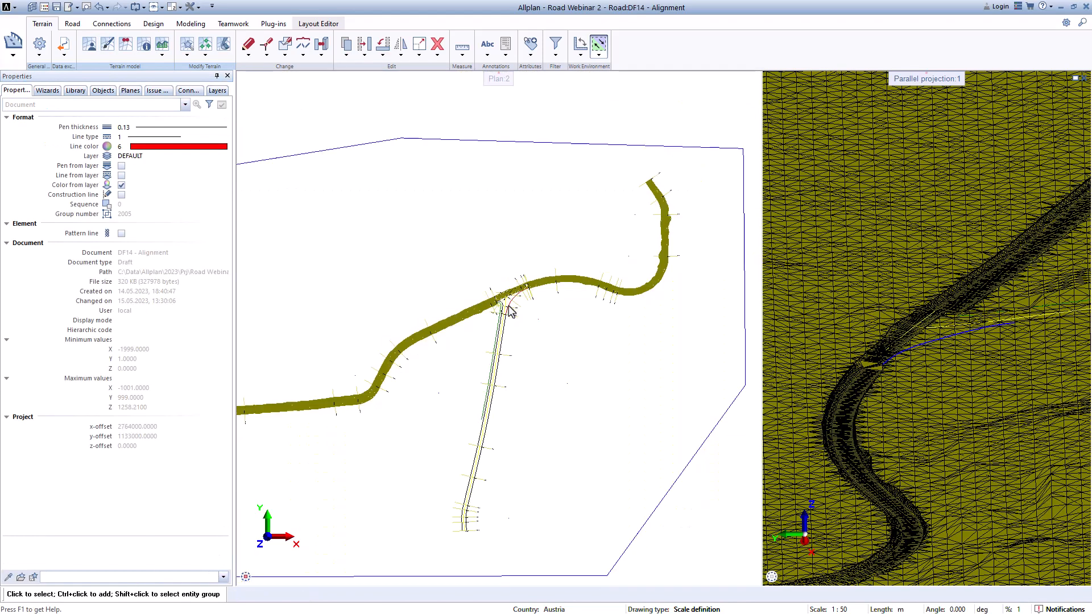
scroll(506, 308, up, 2)
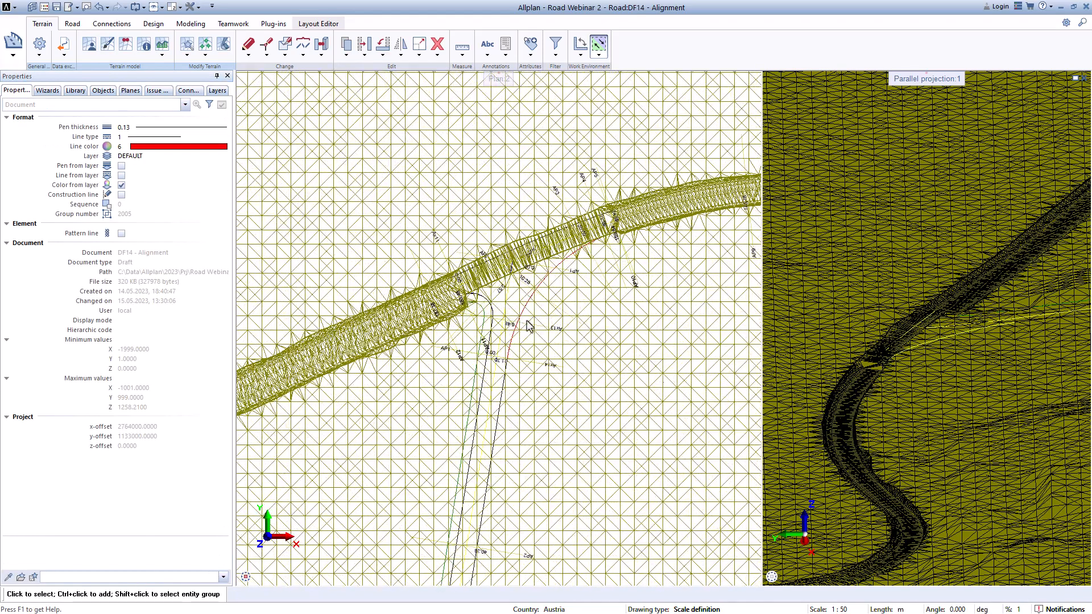
scroll(512, 315, down, 5)
scroll(591, 366, up, 2)
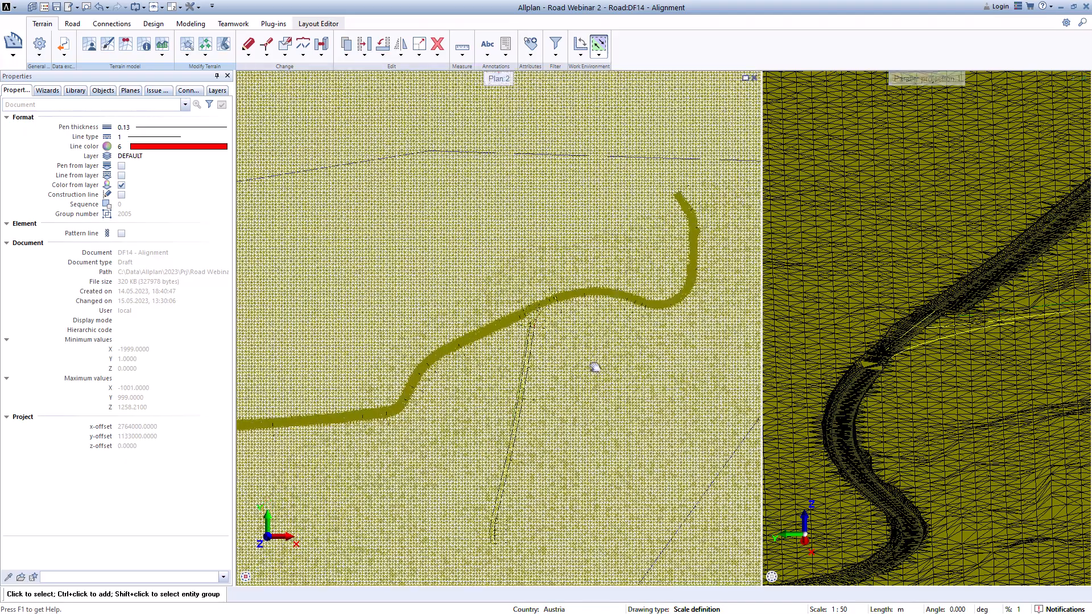